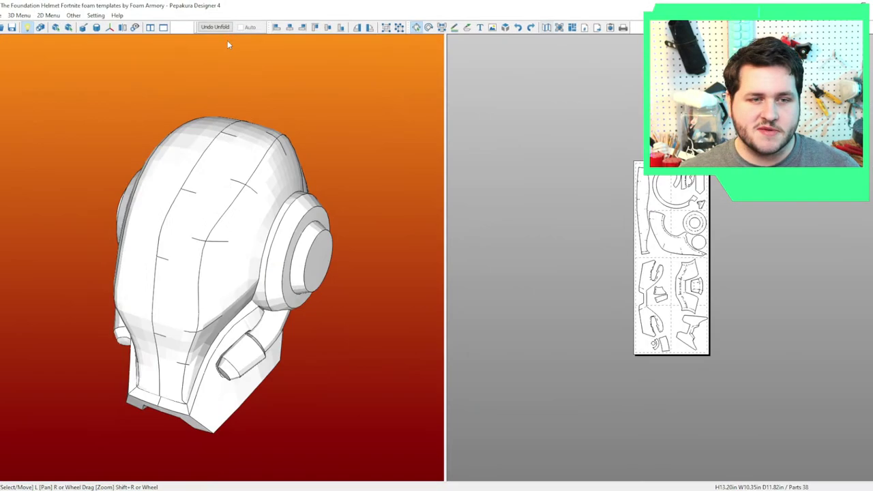
Turn on the textures for the Foundation helmet and inspect the textured model and its unfolded templates.
left_click(40, 29)
right_click_drag(263, 247, 292, 235)
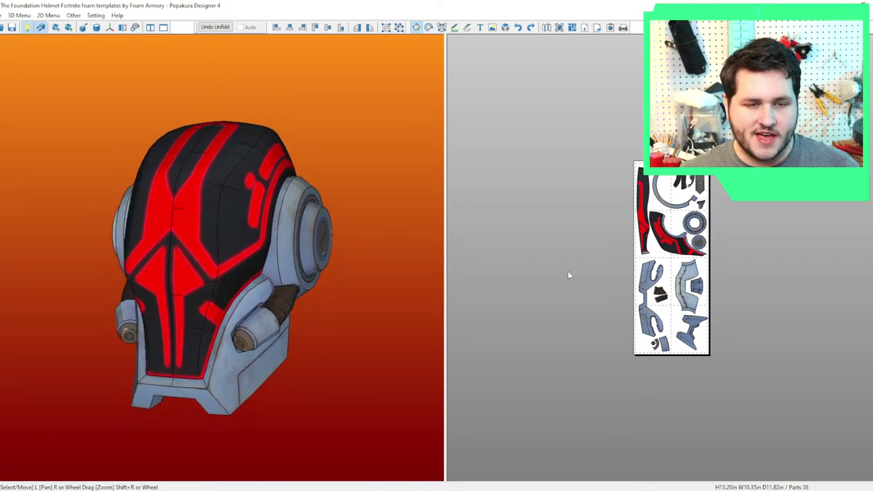
scroll(585, 271, "up", 4)
scroll(585, 268, "up", 2)
scroll(582, 268, "down", 1)
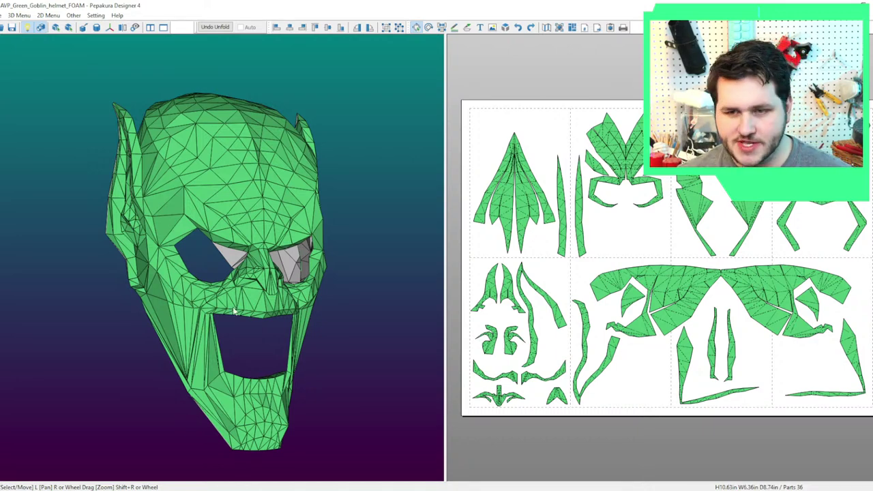
Inspect the Green Goblin helmet from several sides and export it as a 3D model with UV info (OBJ).
left_click_drag(320, 281, 345, 279)
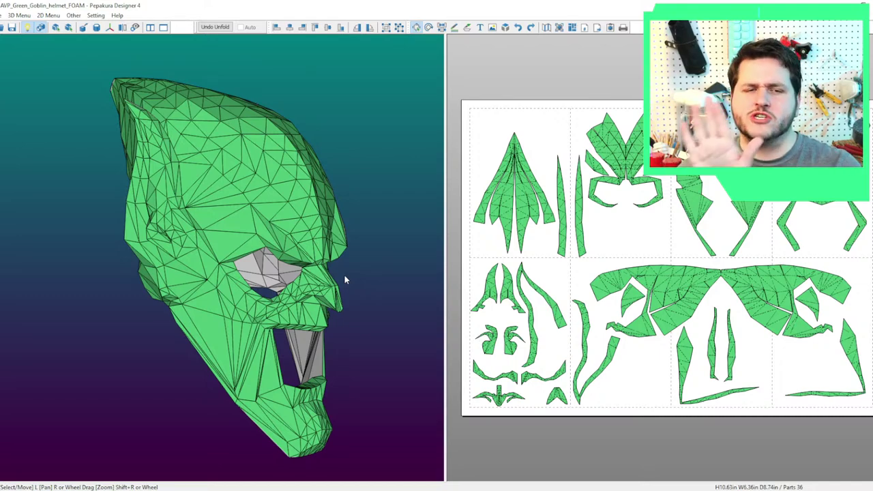
left_click_drag(344, 274, 309, 351)
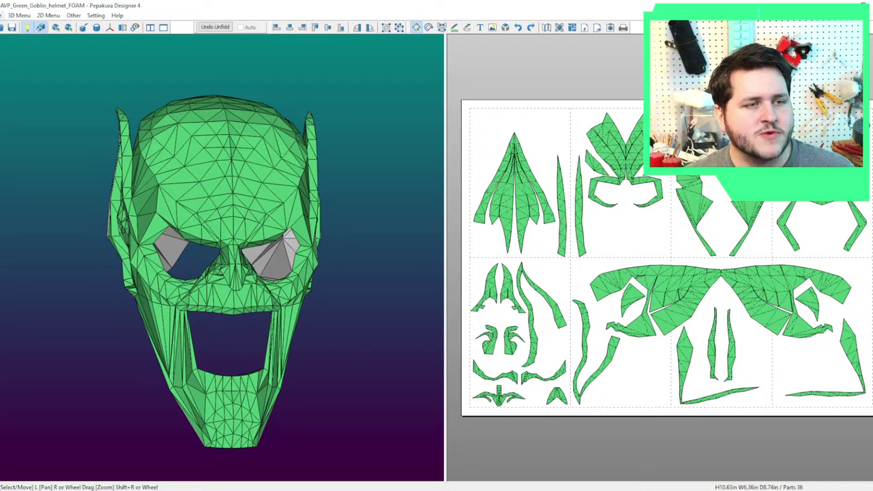
left_click(2, 15)
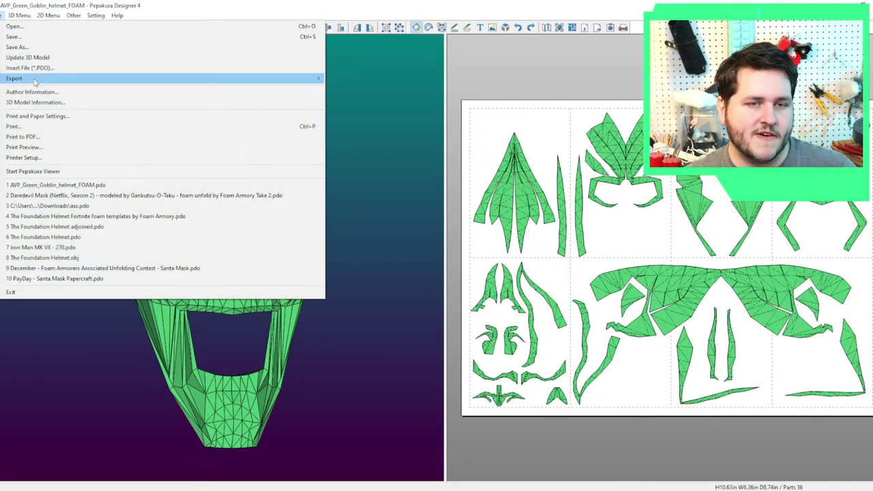
mouse_move(316, 80)
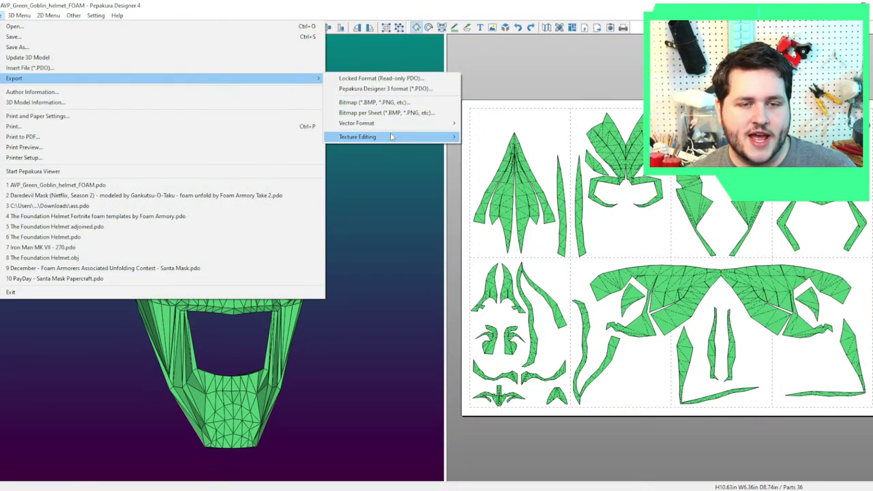
mouse_move(437, 138)
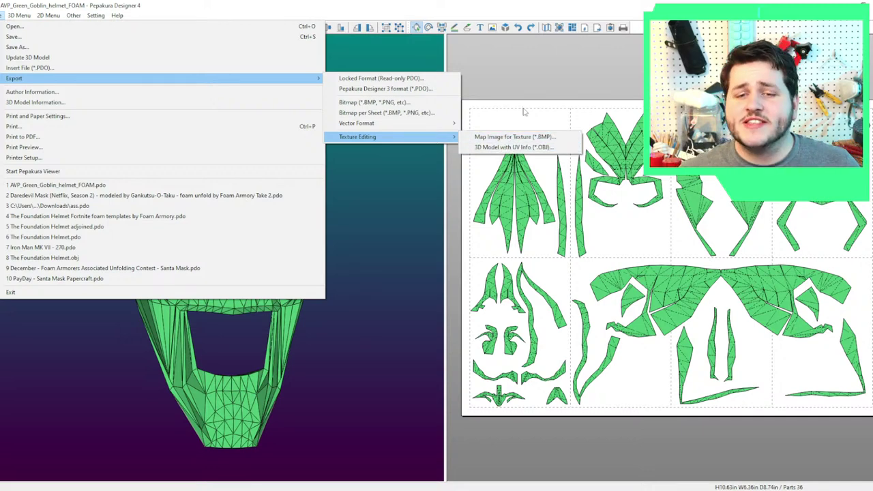
left_click(502, 146)
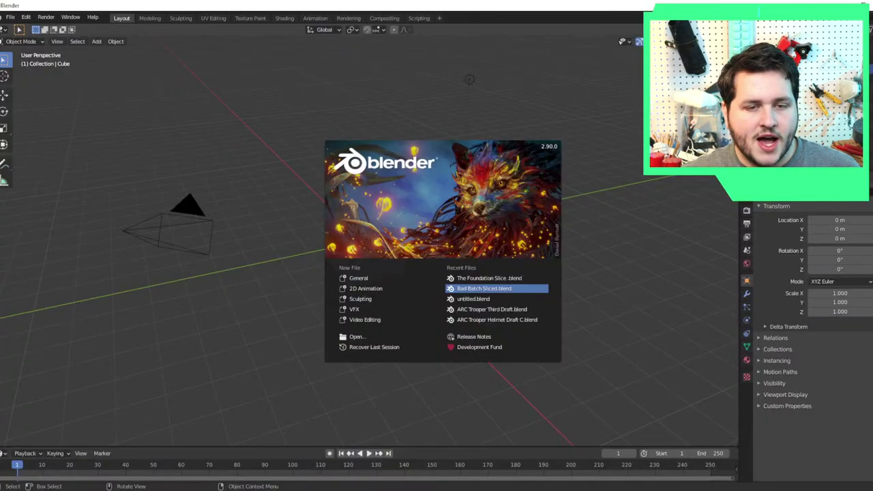
Switch to Blender, dismiss the splash screen and delete all default objects from the scene.
key("Escape")
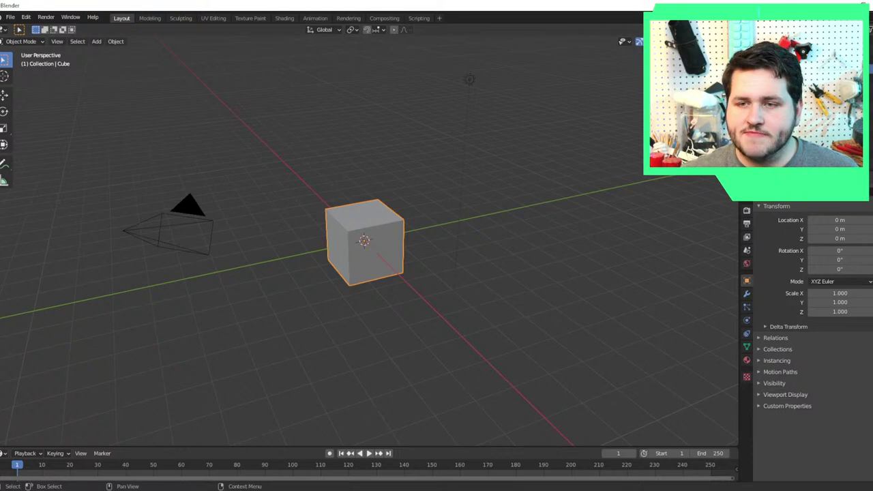
key("a")
key("Delete")
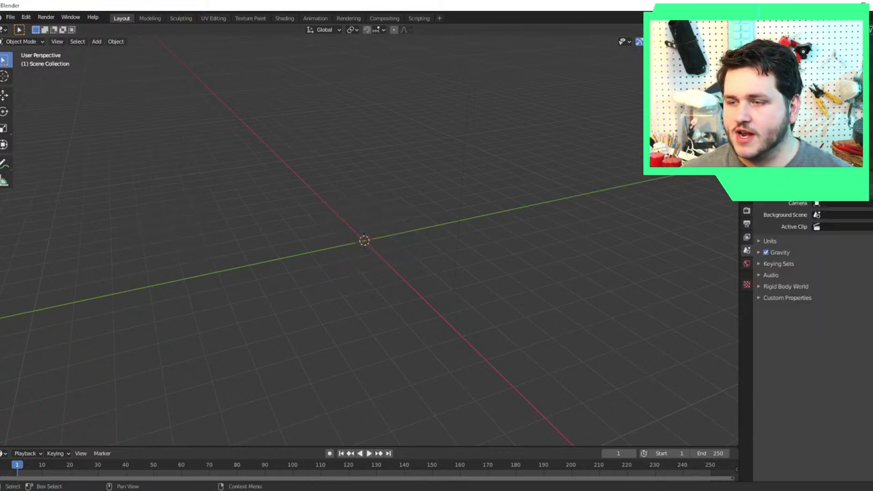
Import the Green Goblin helmet as a Wavefront OBJ from the Green Goblin Mask folder on the Desktop.
left_click(11, 17)
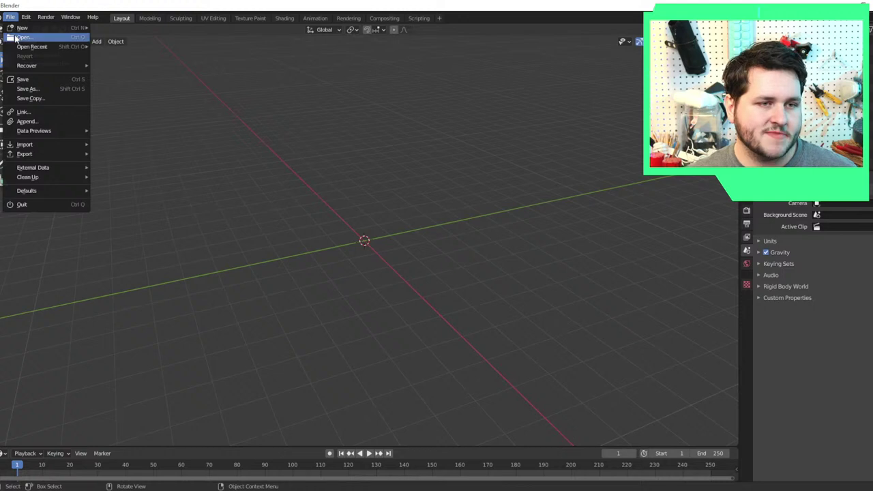
mouse_move(31, 148)
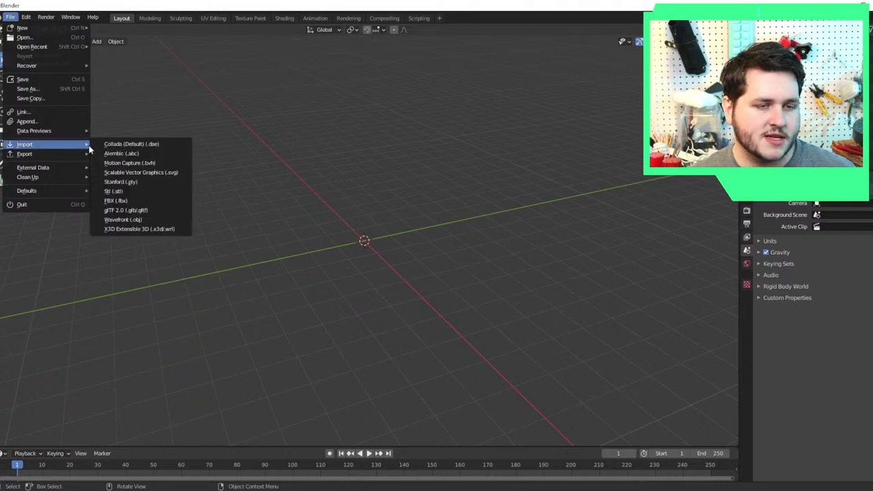
left_click(153, 220)
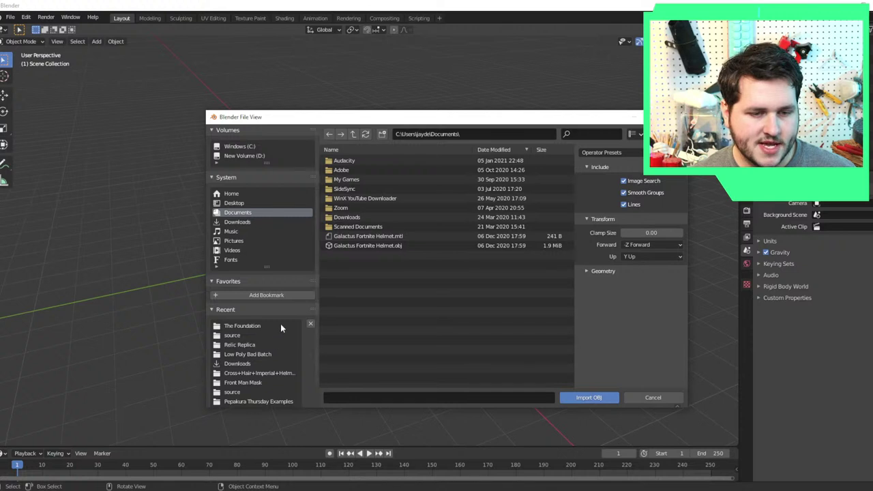
left_click(252, 202)
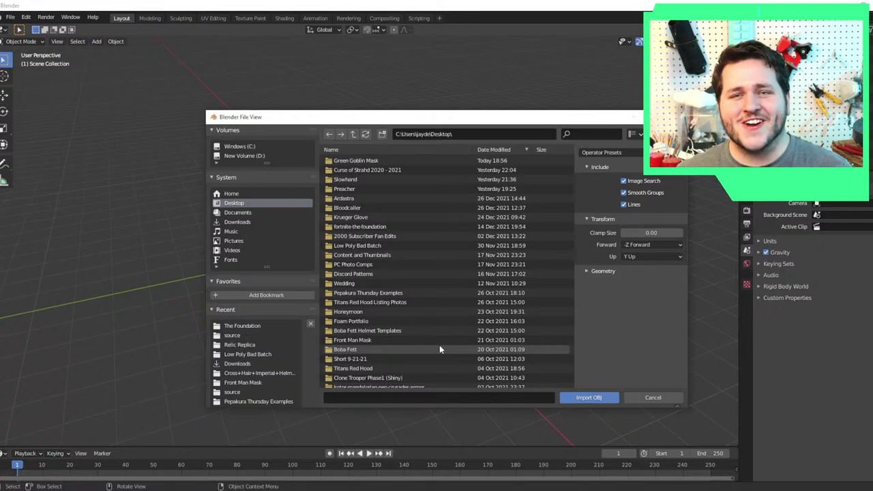
scroll(450, 314, "down", 3)
scroll(462, 283, "down", 1)
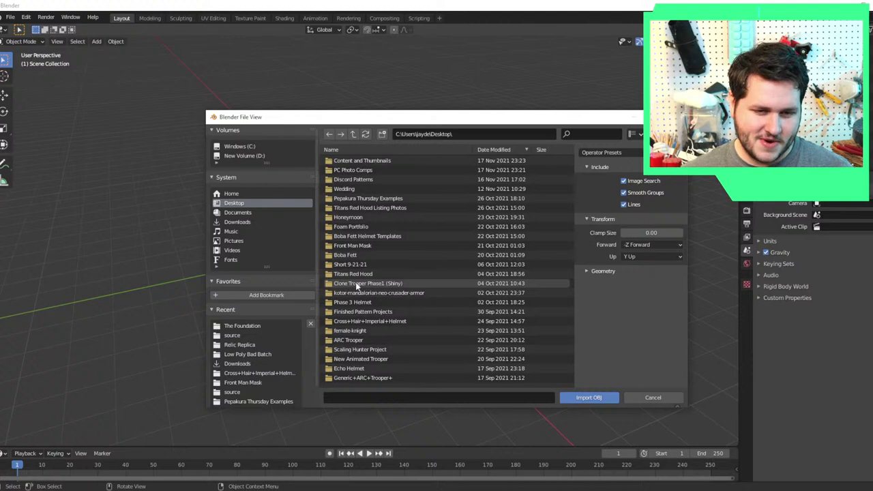
scroll(369, 245, "up", 4)
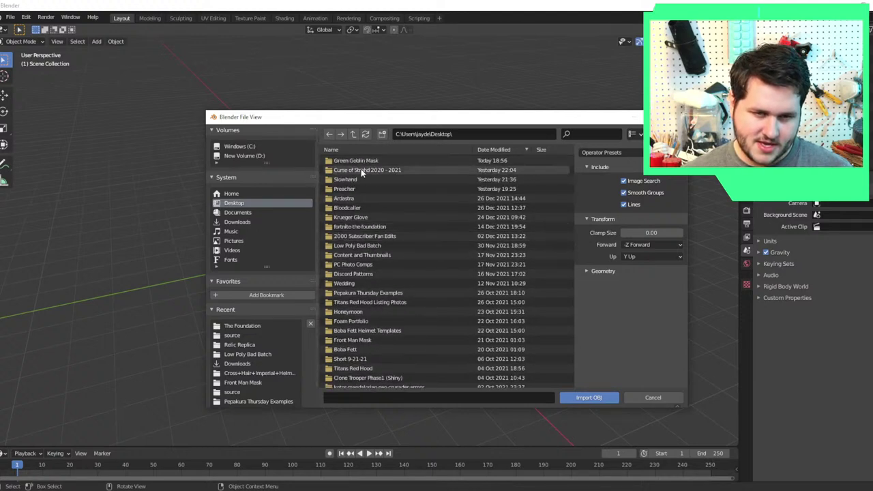
double_click(364, 161)
double_click(379, 162)
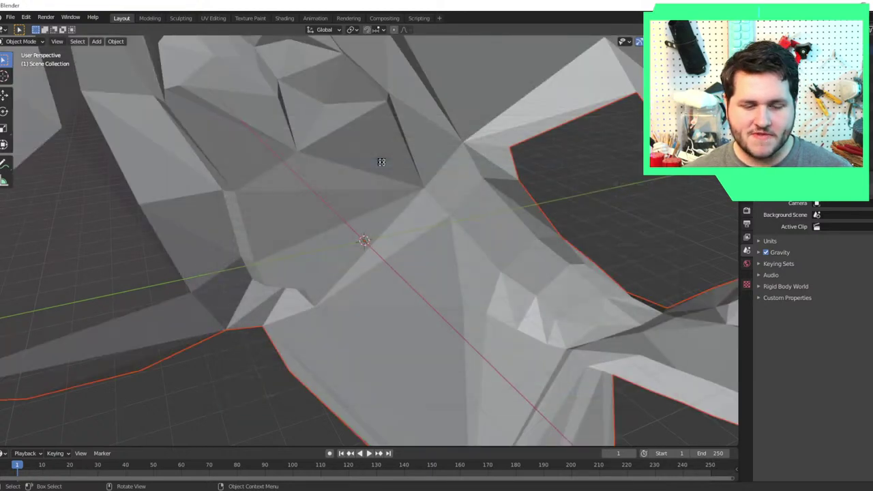
Select the imported Green Goblin helmet and put it into Edit Mode.
scroll(426, 260, "down", 12)
scroll(431, 252, "up", 6)
middle_click_drag(449, 252, 326, 214)
scroll(326, 214, "down", 1)
left_click(375, 241)
middle_click_drag(383, 284, 377, 249)
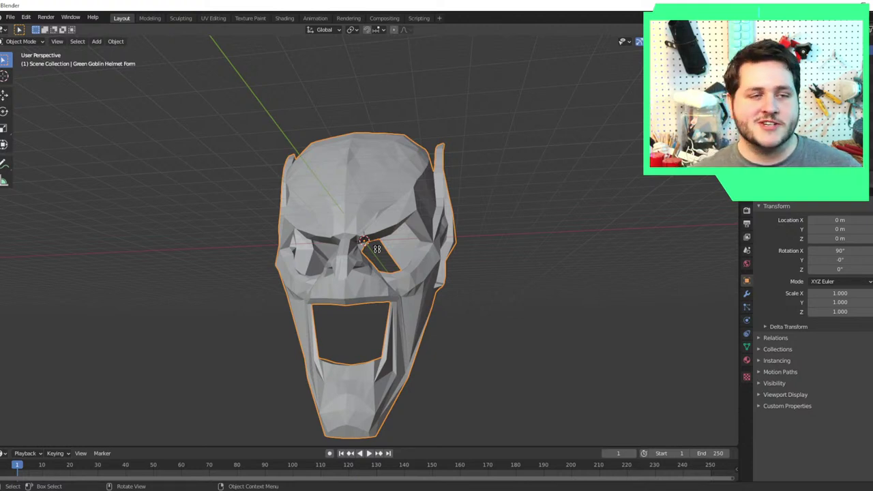
left_click(20, 41)
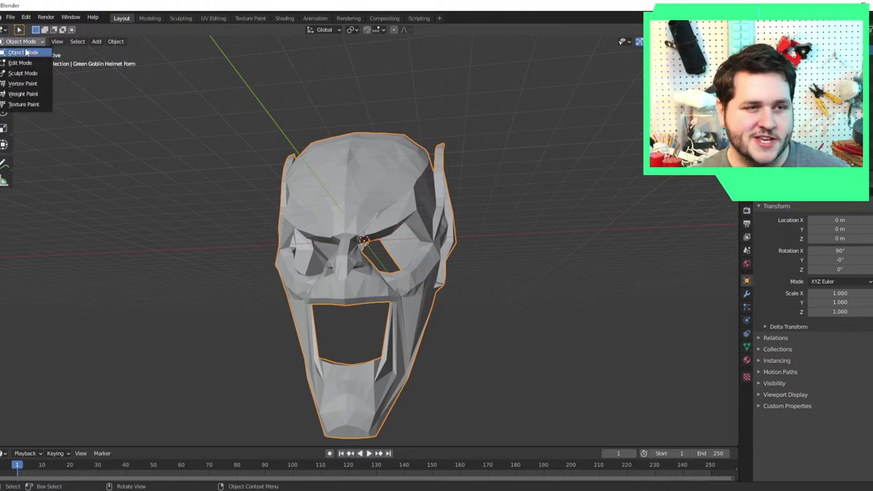
left_click(21, 62)
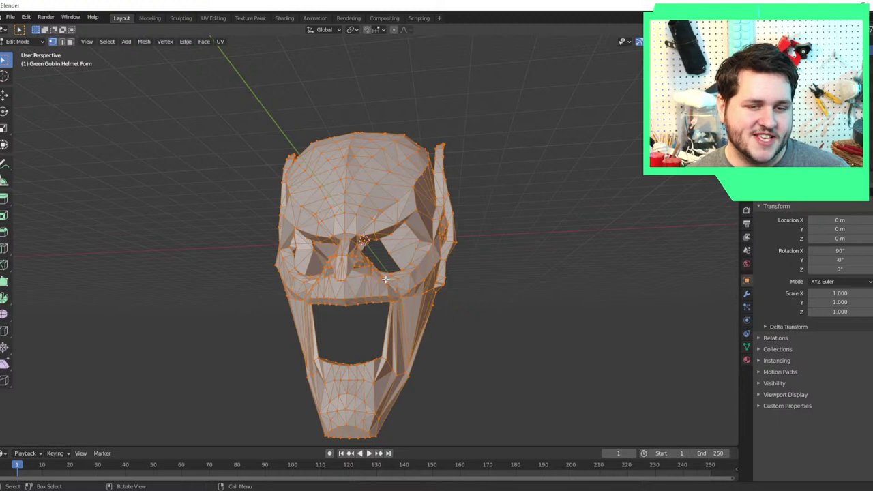
Select the entire helmet mesh and convert its triangles to quads with Tris to Quads.
middle_click_drag(417, 305, 444, 312)
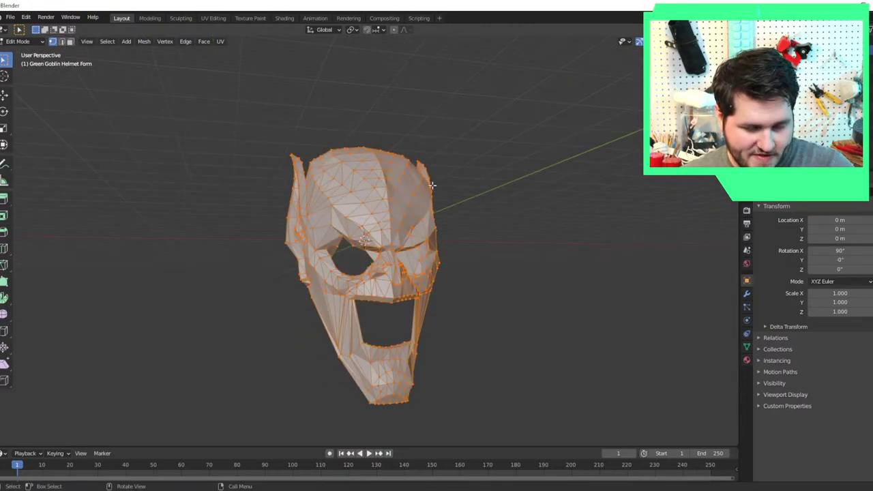
key("alt+a")
key("a")
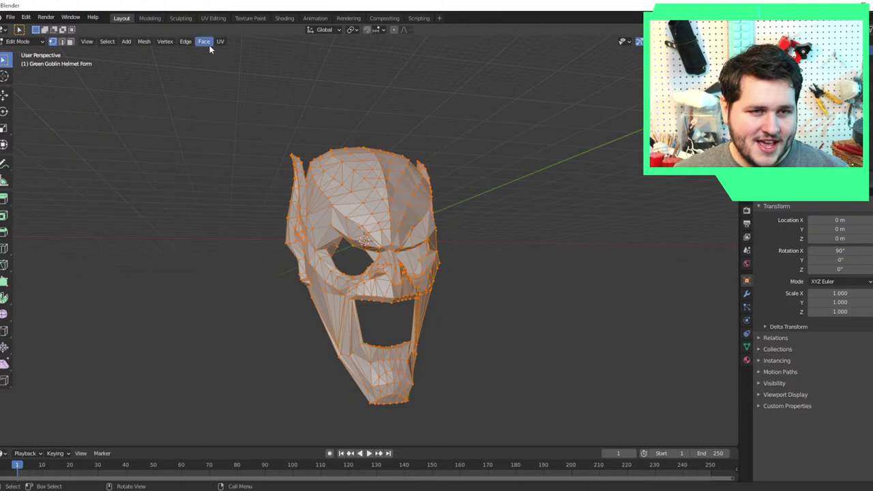
left_click(144, 42)
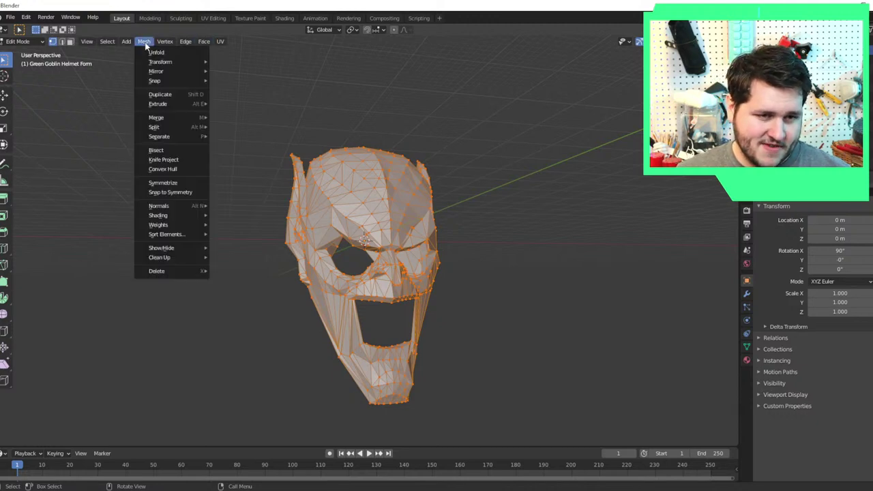
mouse_move(177, 260)
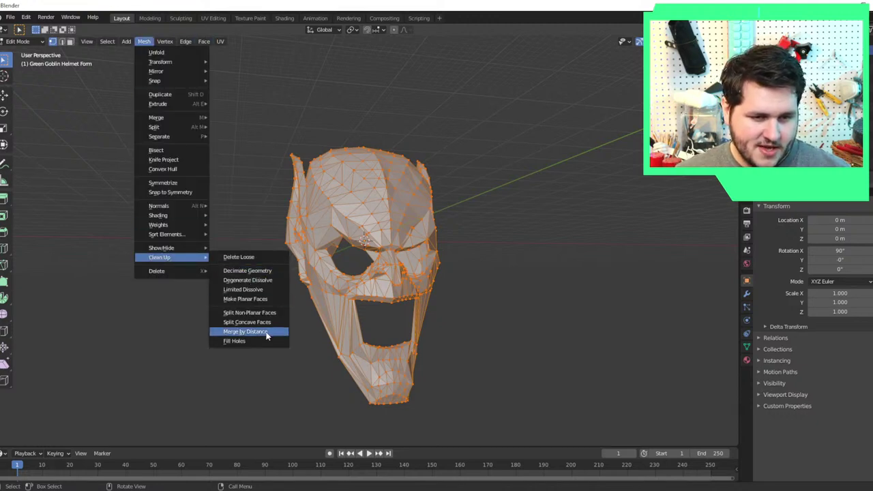
left_click(204, 41)
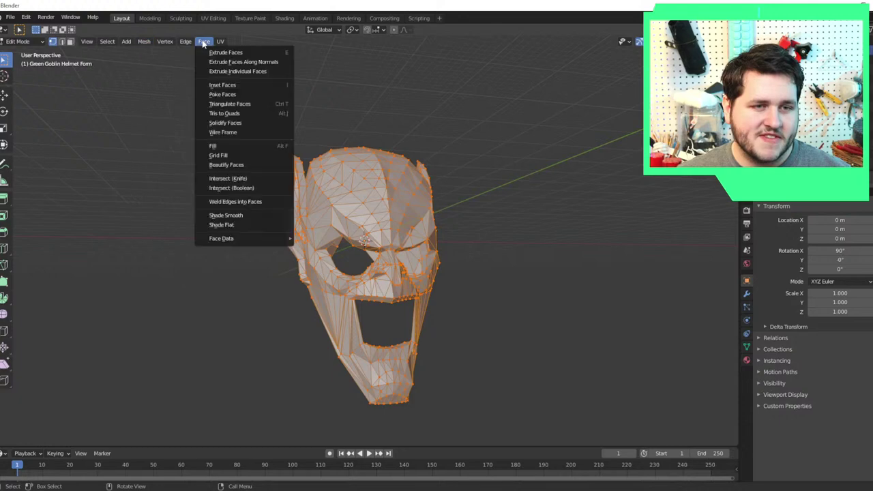
left_click(241, 116)
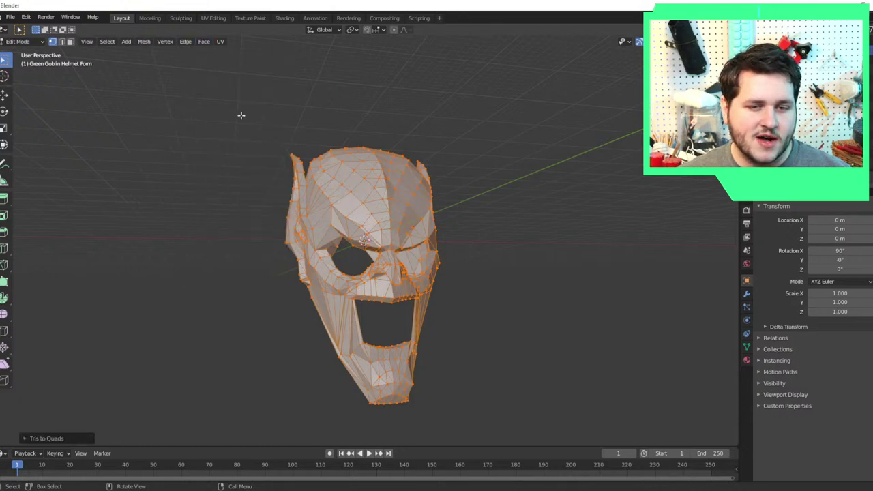
Clear the selection and select vertices in a line across the top of the helmet between the ears.
left_click(542, 234)
scroll(466, 232, "up", 2)
middle_click_drag(465, 232, 338, 229)
left_click(331, 215)
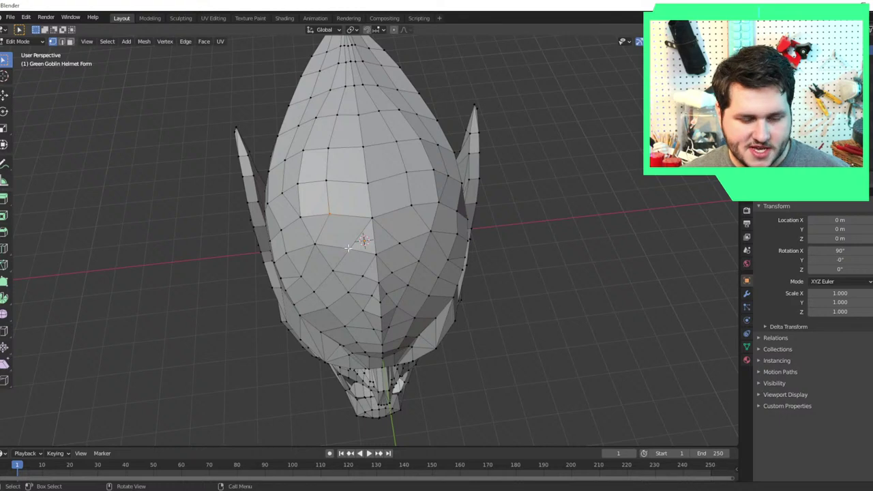
left_click(413, 206, "shift")
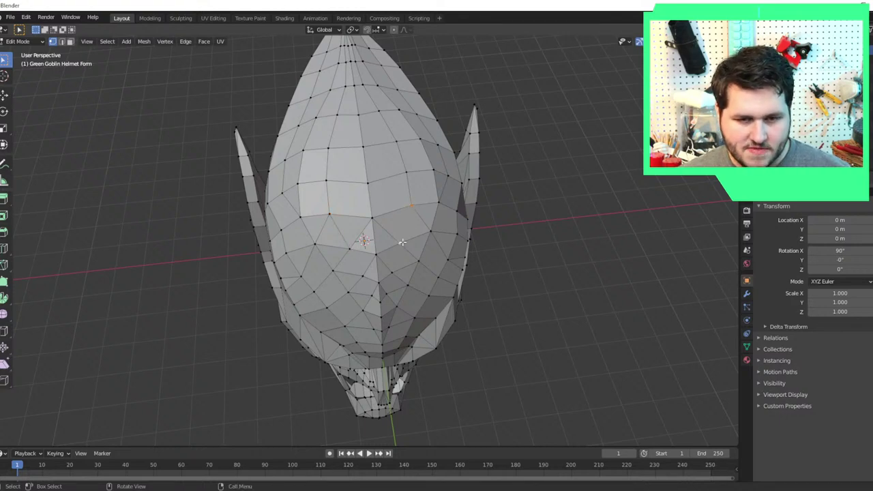
middle_click_drag(412, 264, 381, 199)
left_click(347, 178, "shift")
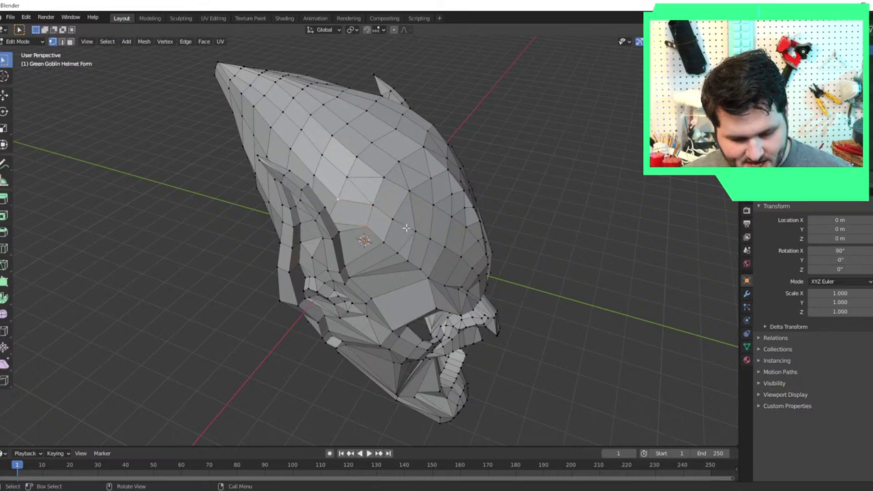
middle_click_drag(405, 228, 399, 170)
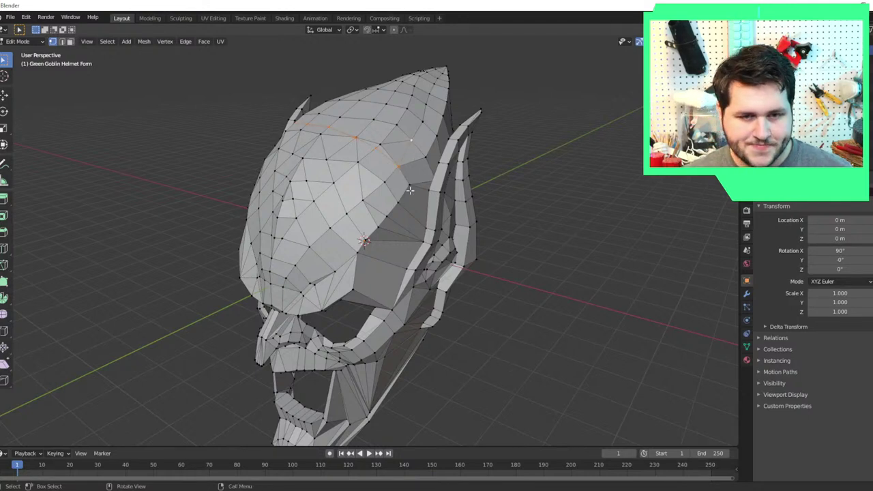
Undo the last vertex selection and select vertices along the side of the crown beside the ear.
key("ctrl+z")
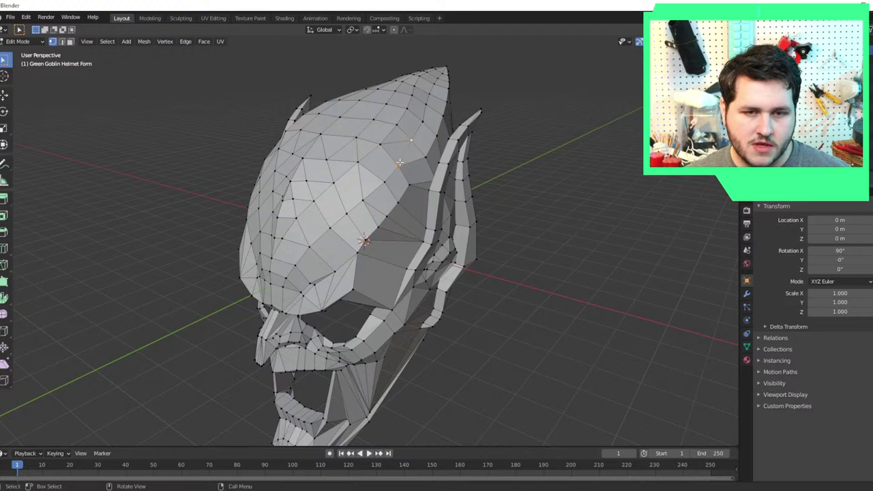
left_click(400, 164)
left_click(412, 141, "shift")
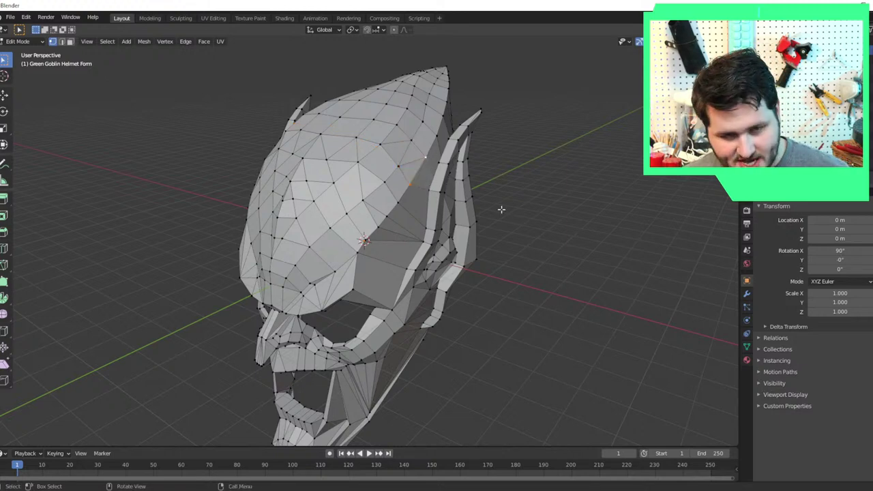
Examine the helmet's brow, eye openings, nose, back and mouth geometry from several angles.
middle_click_drag(440, 270, 484, 266)
scroll(362, 255, "up", 3)
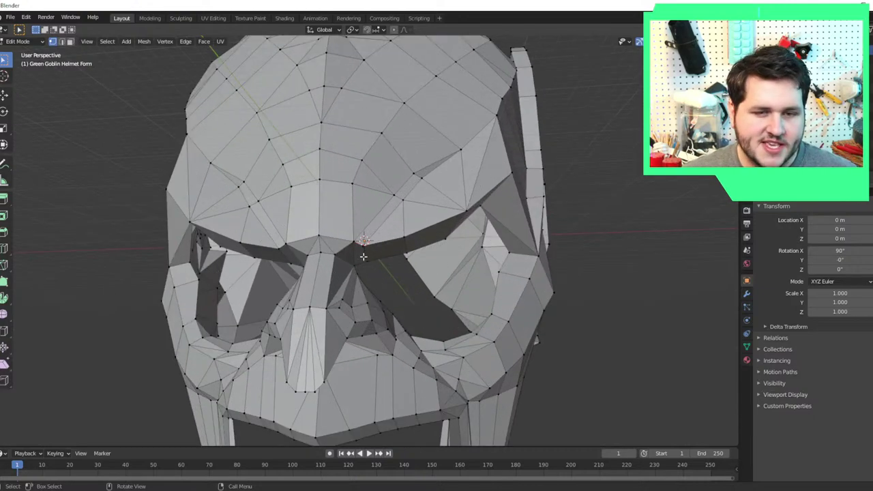
middle_click_drag(362, 255, 484, 252)
scroll(483, 252, "down", 4)
middle_click_drag(345, 271, 520, 327)
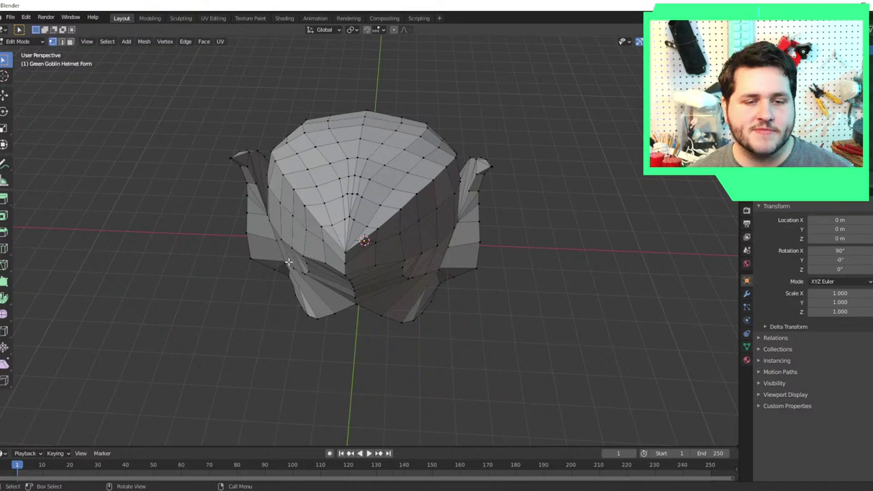
middle_click_drag(302, 247, 453, 180)
middle_click_drag(406, 253, 371, 266)
scroll(415, 272, "up", 4)
scroll(403, 265, "up", 5)
scroll(403, 265, "down", 5)
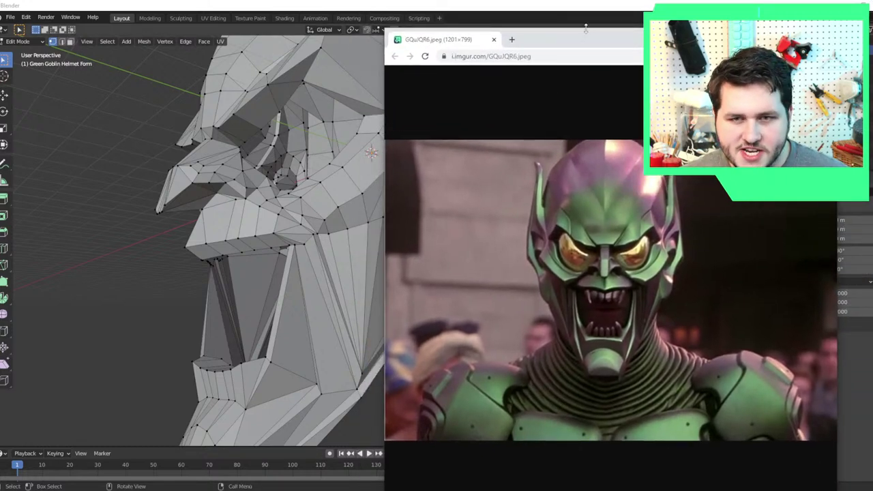
Compare the reference image with the helmet's mouth, nose and eye geometry from several angles.
left_click_drag(600, 32, 644, 69)
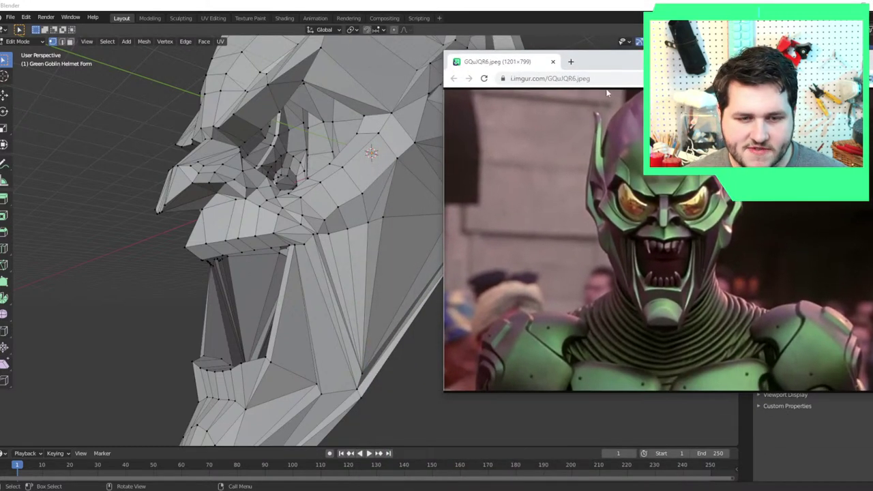
scroll(198, 285, "up", 5)
scroll(314, 293, "down", 3)
middle_click_drag(317, 293, 388, 289)
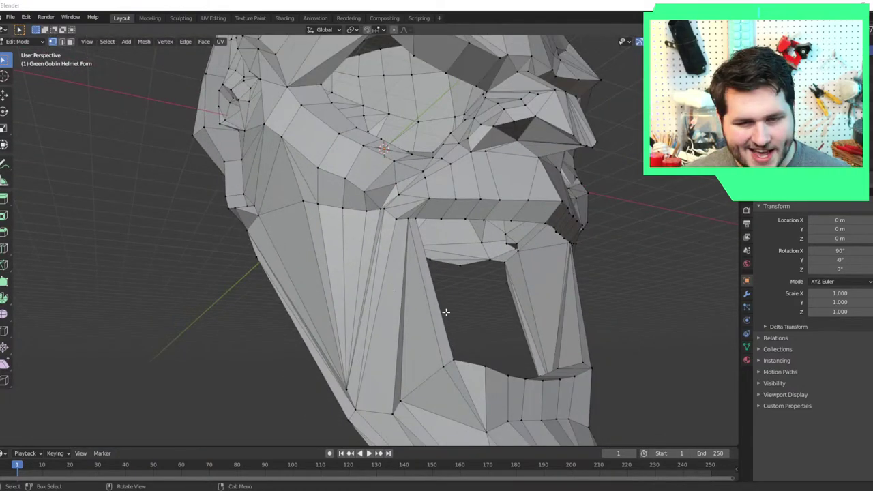
scroll(445, 313, "down", 3)
middle_click_drag(447, 330, 391, 366)
scroll(462, 325, "up", 7)
scroll(410, 275, "up", 2)
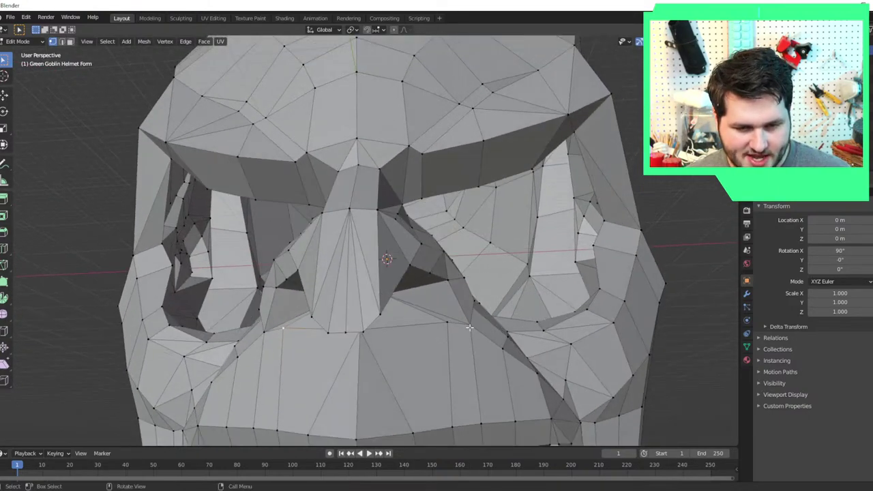
Scale the vertex pair on the upper lip beneath the nose slightly inward along X and adjust it along Y.
left_click(4, 128)
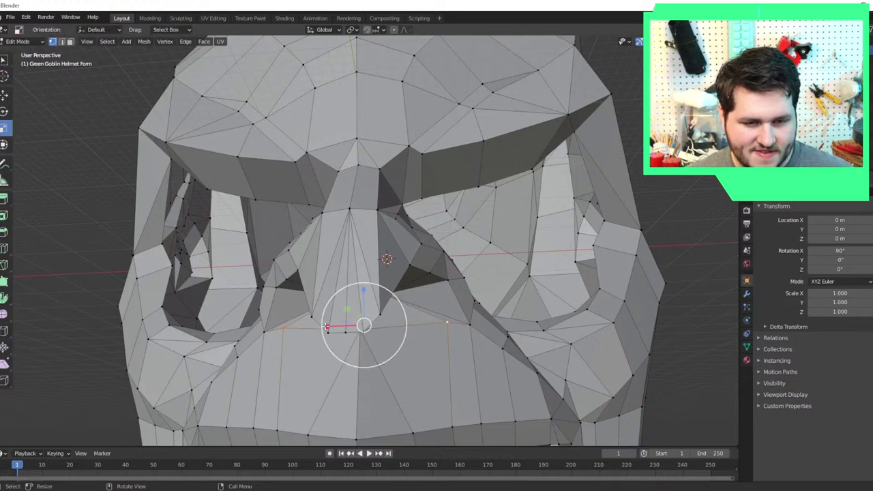
left_click_drag(326, 327, 335, 327)
middle_click_drag(335, 328, 433, 280)
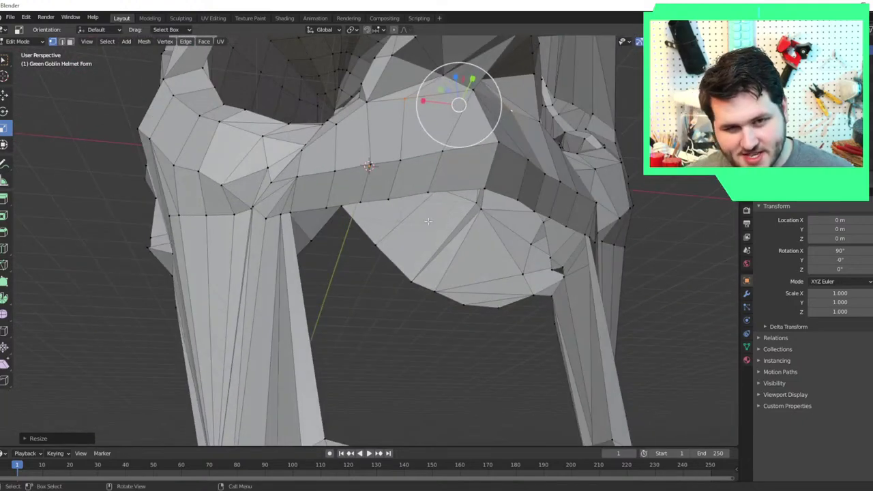
left_click_drag(472, 81, 475, 73)
left_click(4, 94)
middle_click_drag(476, 72, 471, 271)
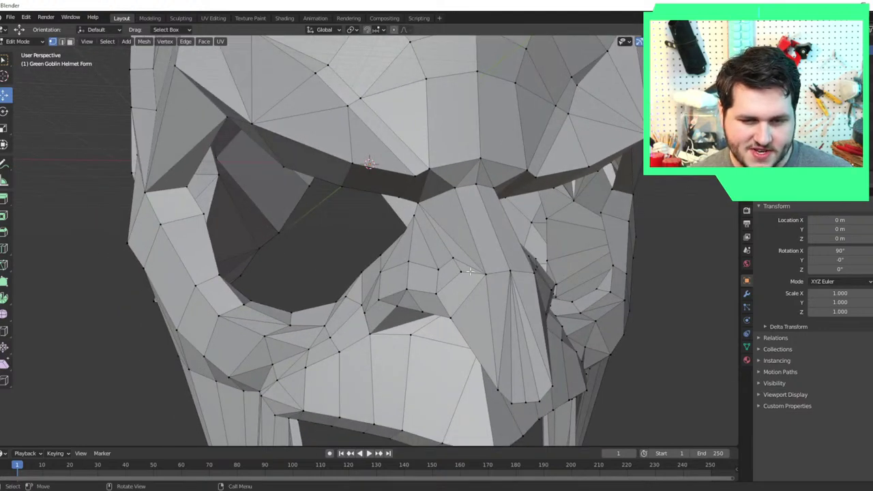
Dissolve the diagonal edges running from the eyes' inner corners to the nose ridge on both sides of the nose.
left_click(484, 274)
left_click(421, 205, "shift")
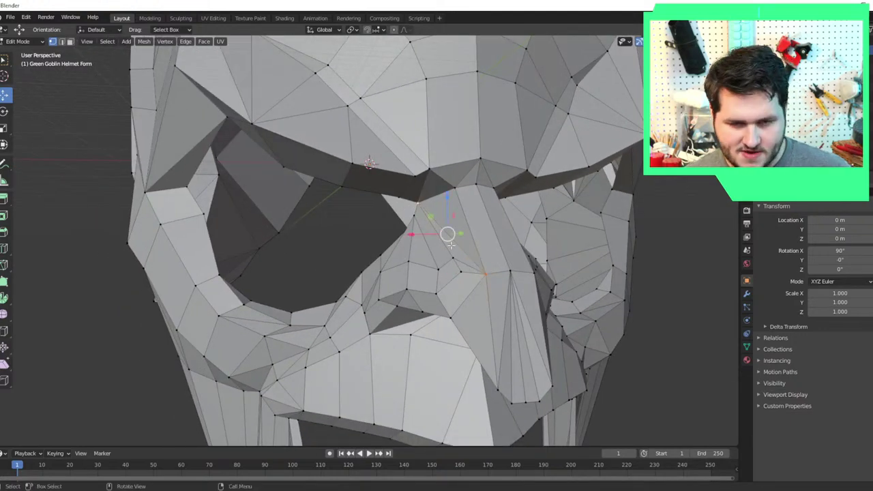
key("x")
key("Escape")
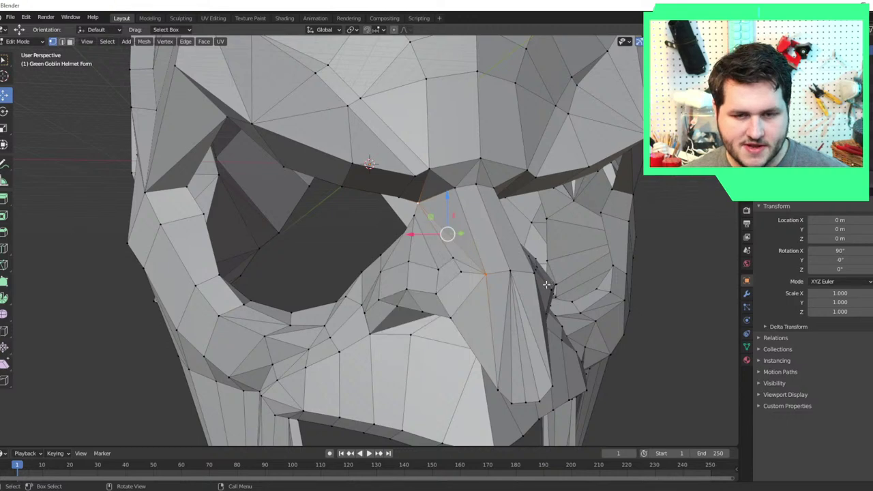
middle_click_drag(443, 262, 331, 179)
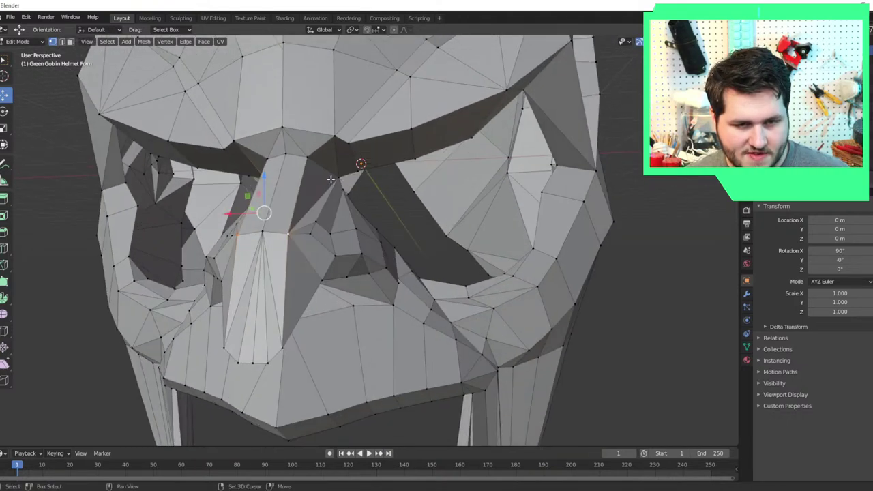
key("x")
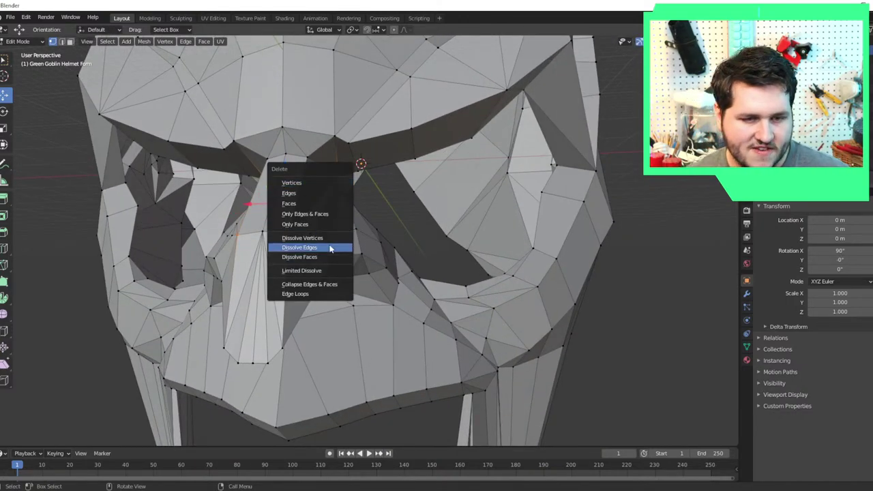
left_click(335, 247)
middle_click_drag(350, 246, 382, 259)
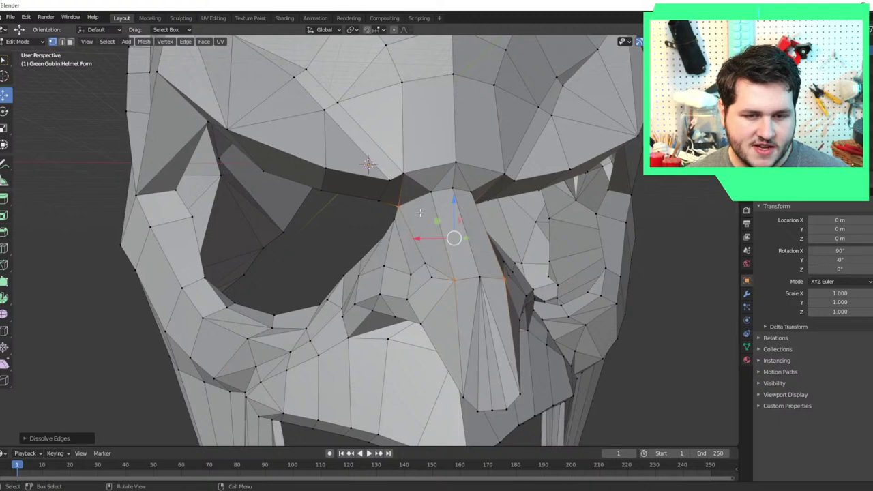
On each side of the nose bridge, pair the vertex at its top with the side vertex below it.
left_click(430, 191)
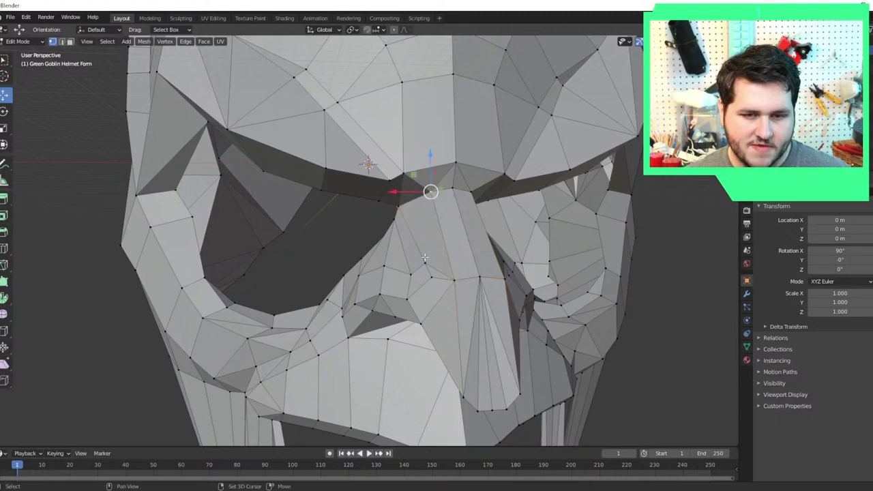
left_click(424, 259, "shift")
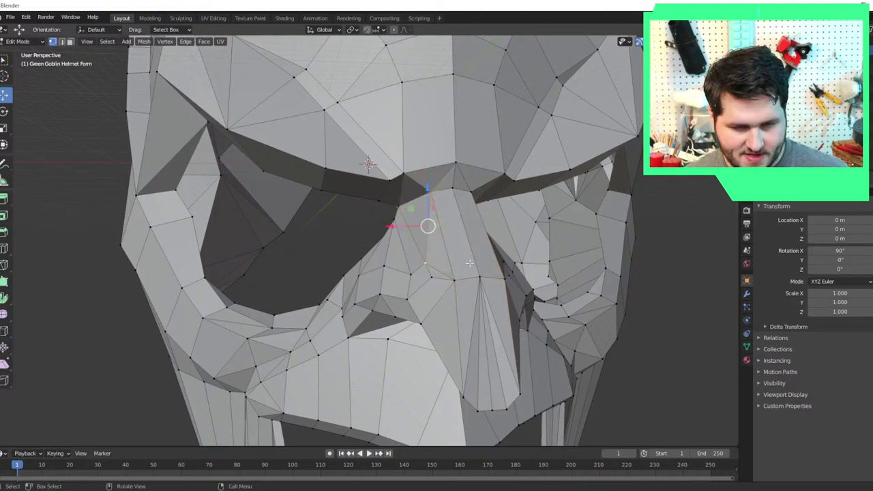
middle_click_drag(506, 271, 438, 273)
left_click(209, 297)
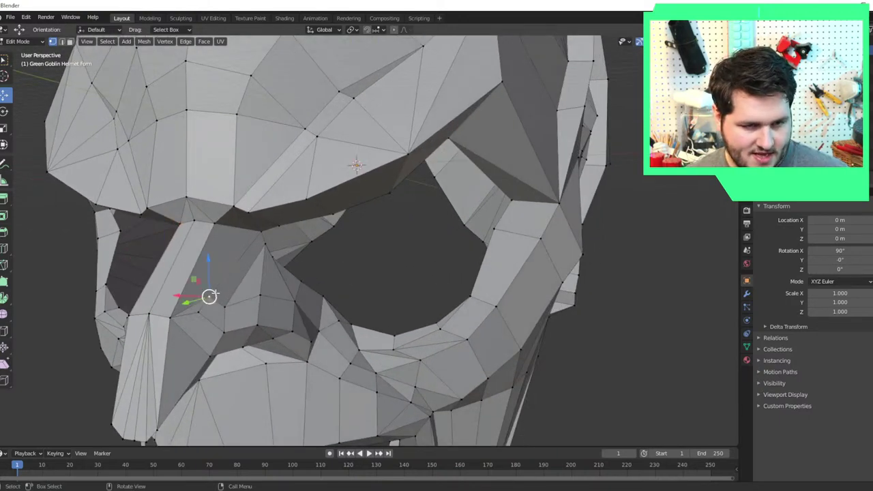
left_click(215, 227, "shift")
middle_click_drag(258, 285, 345, 279)
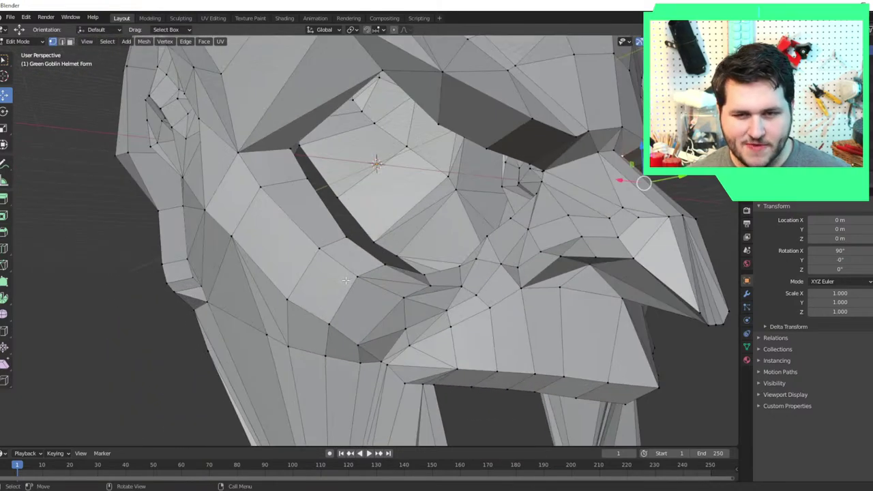
Select the vertices along the upper rim of the wearer's right eye opening, starting at its outer corner.
middle_click_drag(368, 225, 356, 196)
mouse_move(370, 278)
middle_mouse_down()
mouse_move(367, 179)
mouse_move(381, 316)
mouse_move(373, 295)
middle_mouse_up()
scroll(381, 316, "down", 2)
scroll(365, 300, "up", 2)
scroll(372, 294, "up", 1)
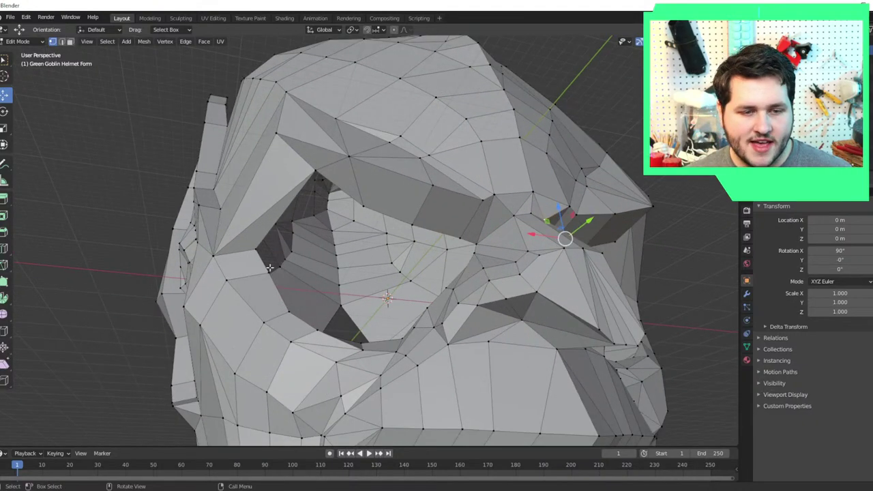
left_click(257, 254)
left_click(315, 171, "shift")
left_click(364, 204, "shift")
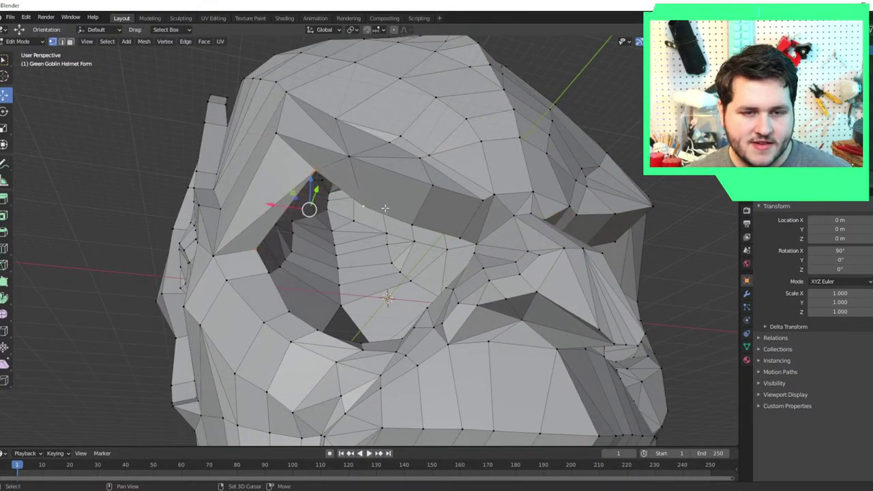
left_click(415, 224, "shift")
left_click(457, 235, "shift")
Add the inner-corner and nose-side vertices of the right eye opening to the selection.
middle_click_drag(477, 243, 534, 275)
left_click(514, 252, "shift")
left_click(509, 264, "shift")
left_click(533, 275, "shift")
left_click(508, 300, "shift")
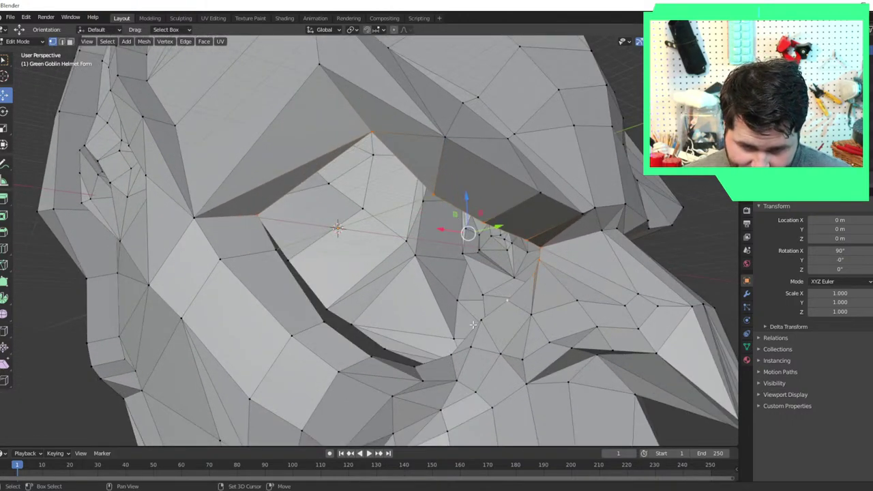
left_click(481, 321, "shift")
Add the lower and outer rim vertices of the right eye opening and fill the opening with a face.
left_click(447, 355, "shift")
left_click(414, 367, "shift")
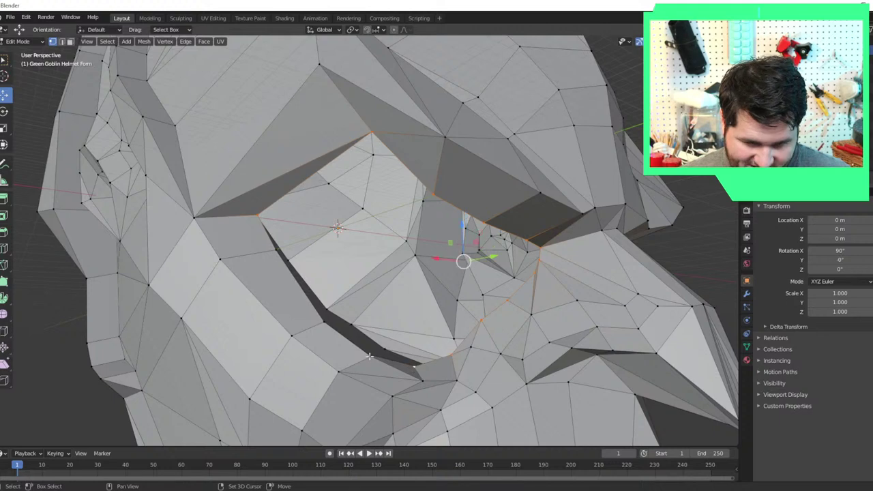
left_click(372, 355, "shift")
left_click(320, 324, "shift")
left_click(274, 250, "shift")
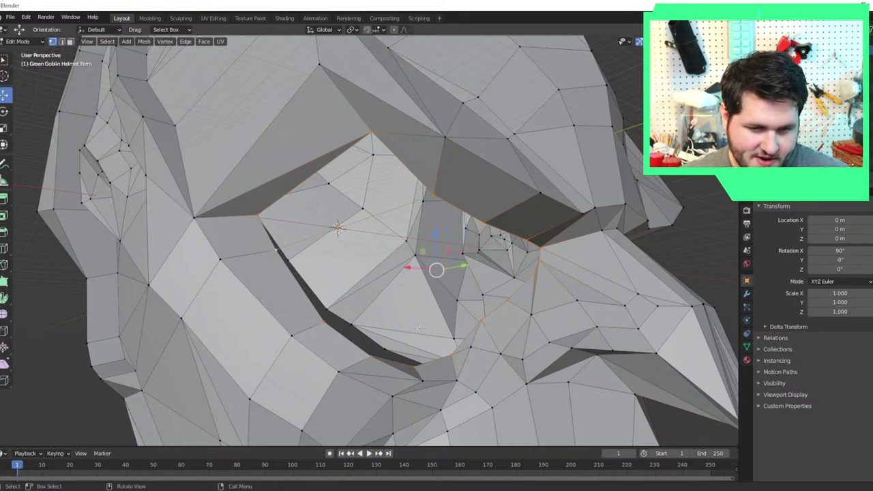
middle_click_drag(433, 305, 377, 318)
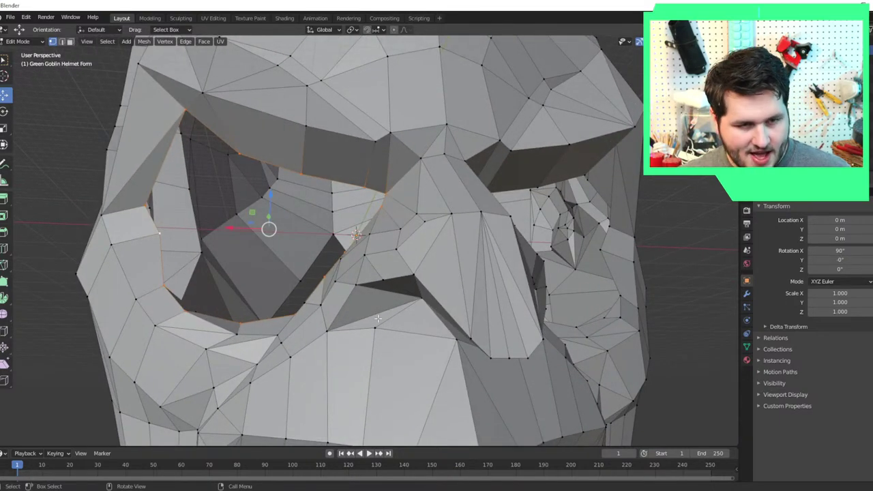
key("f")
Select the inner-corner vertices of the wearer's left eye opening and continue along its upper rim to the outer corner.
middle_click_drag(457, 351, 173, 293)
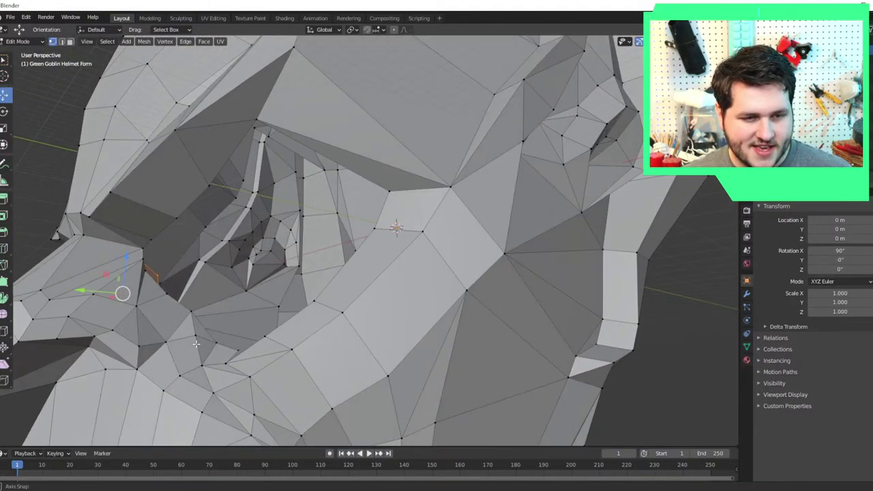
key("b")
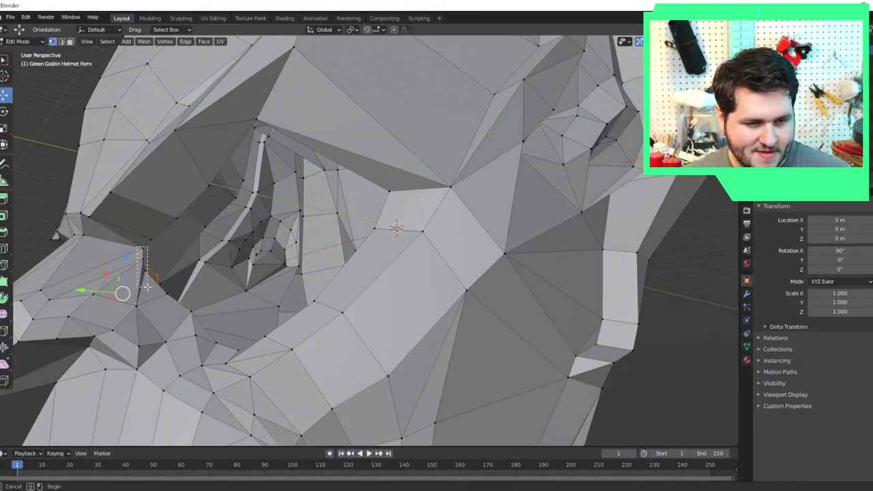
left_click_drag(147, 288, 147, 287)
left_click(151, 240, "shift")
left_click(176, 217, "shift")
left_click(209, 185, "shift")
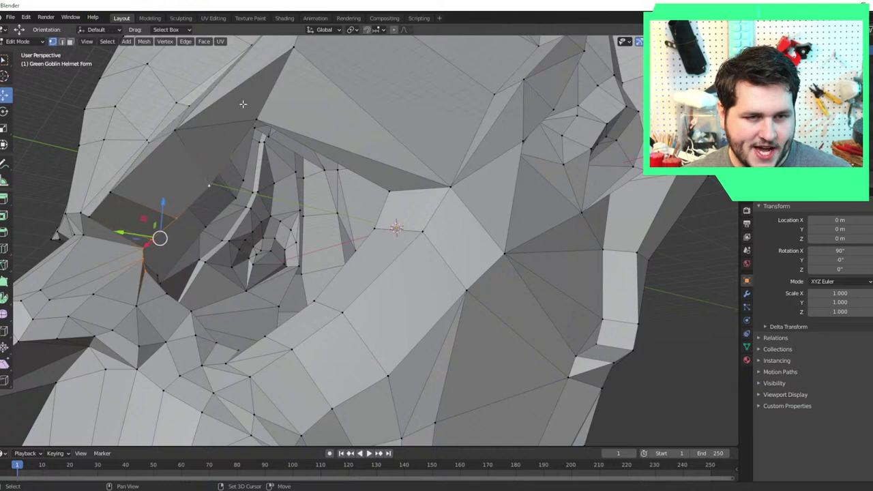
left_click(257, 118, "shift")
left_click(390, 191, "shift")
Add the outer, lower and nose-side rim vertices of the left eye opening to the selection.
left_click(375, 230, "shift")
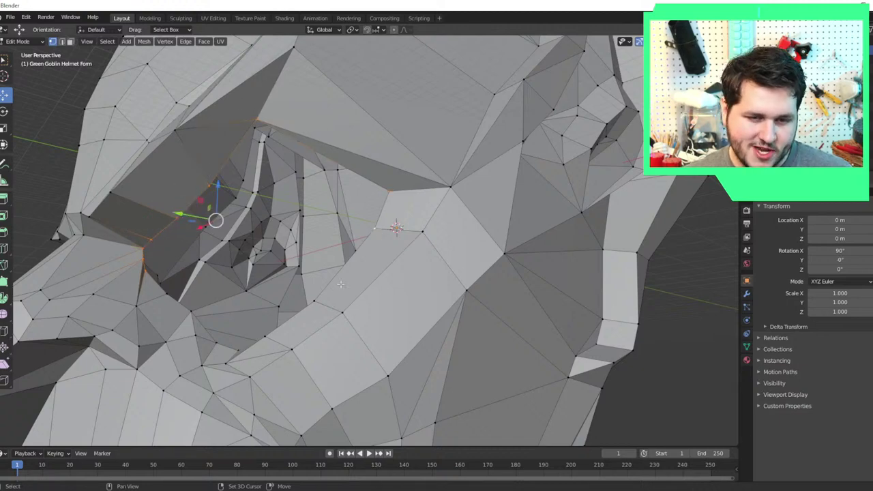
left_click(320, 304, "shift")
left_click(269, 341, "shift")
middle_click_drag(236, 369, 319, 401)
left_click(394, 397, "shift")
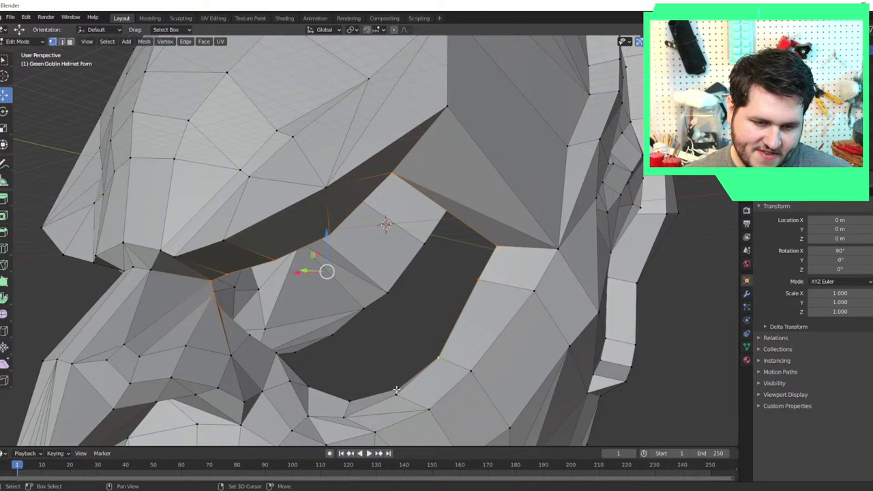
left_click(397, 390, "shift")
left_click(351, 400, "shift")
left_click(306, 386, "shift")
left_click(273, 355, "shift")
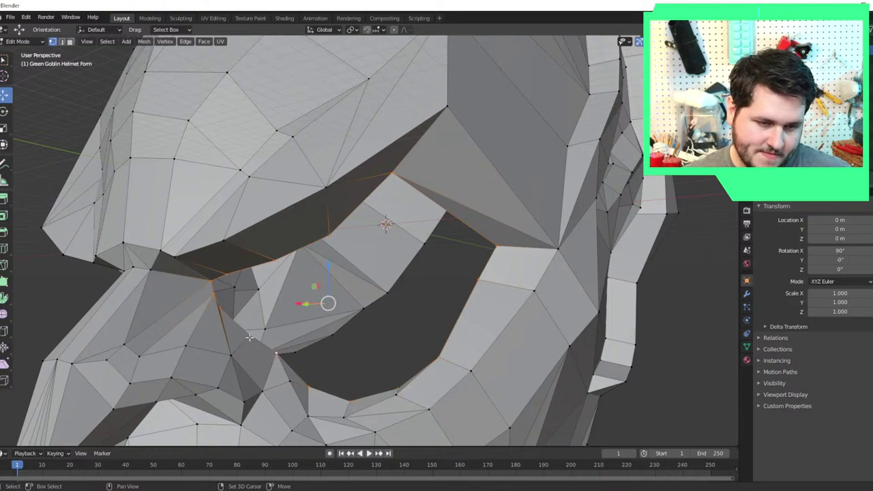
left_click(250, 337, "shift")
middle_click_drag(249, 338, 258, 382)
Undo the left eye opening's vertex selection and the face filling the right eye opening.
key("ctrl+z")
key("ctrl+z")
key("ctrl+z")
key("ctrl+z")
key("ctrl+z")
key("ctrl+z")
key("ctrl+z")
key("ctrl+z")
key("ctrl+z")
key("ctrl+z")
key("ctrl+z")
key("ctrl+z")
key("ctrl+z")
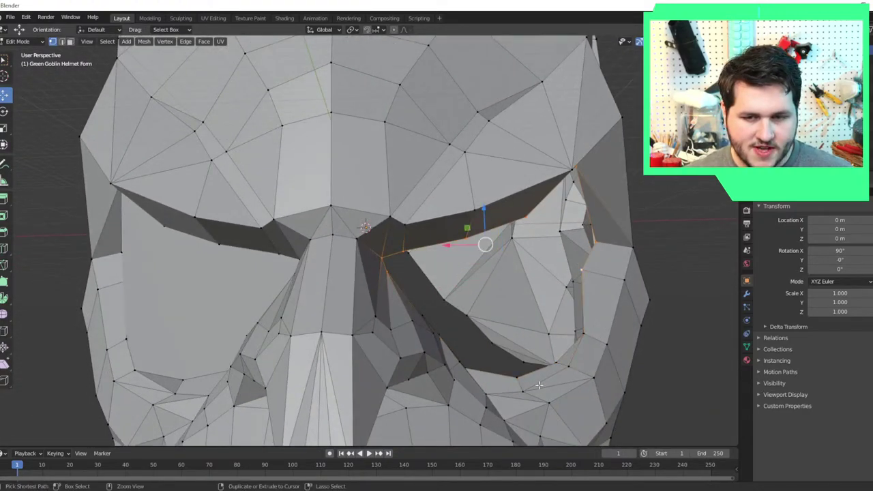
key("ctrl+z")
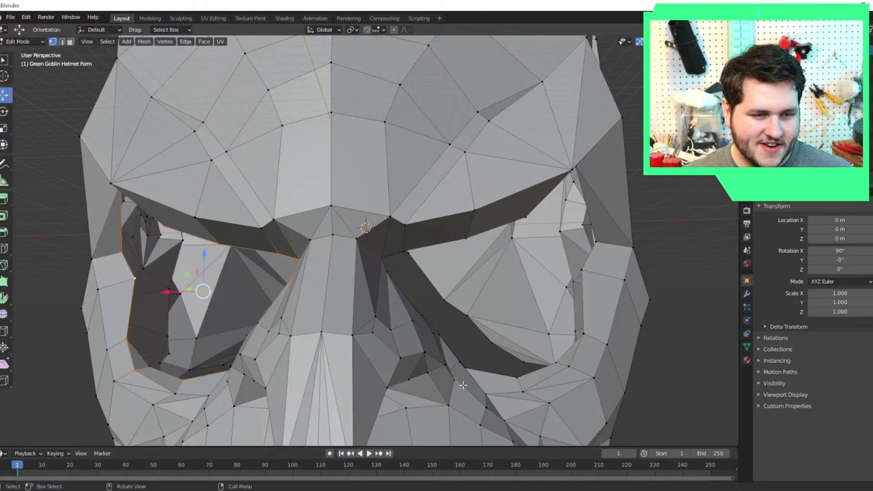
Keep the right eye rim selected and add the inner-corner and nose-side vertices of the left eye opening.
middle_click_drag(281, 375, 297, 151)
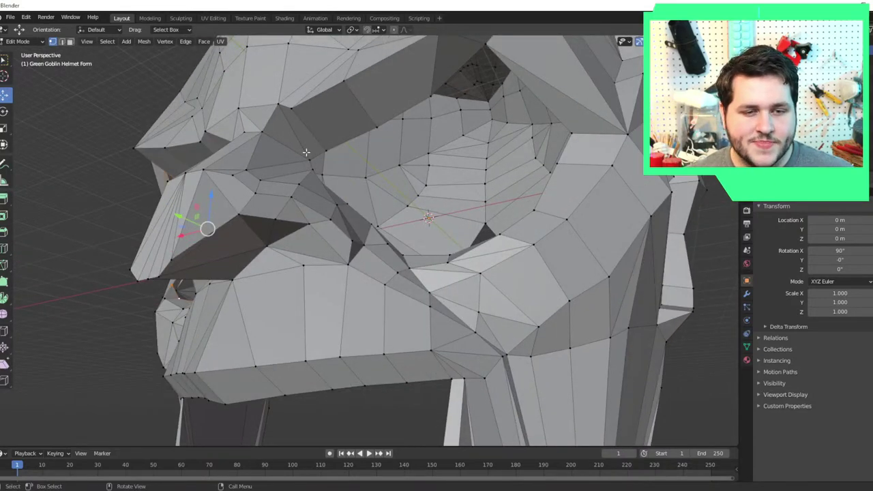
left_click(309, 158, "shift")
left_click(326, 149, "shift")
left_click(310, 174, "shift")
left_click(346, 204, "shift")
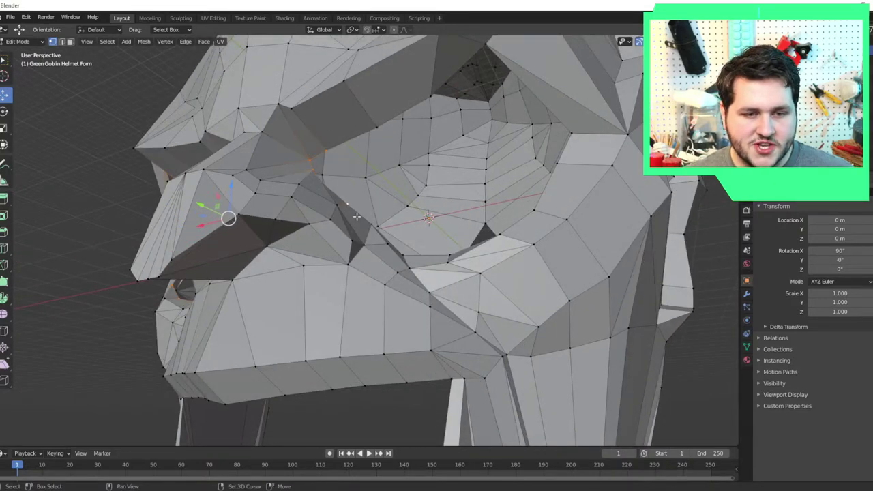
left_click(372, 231, "shift")
left_click(407, 255, "shift")
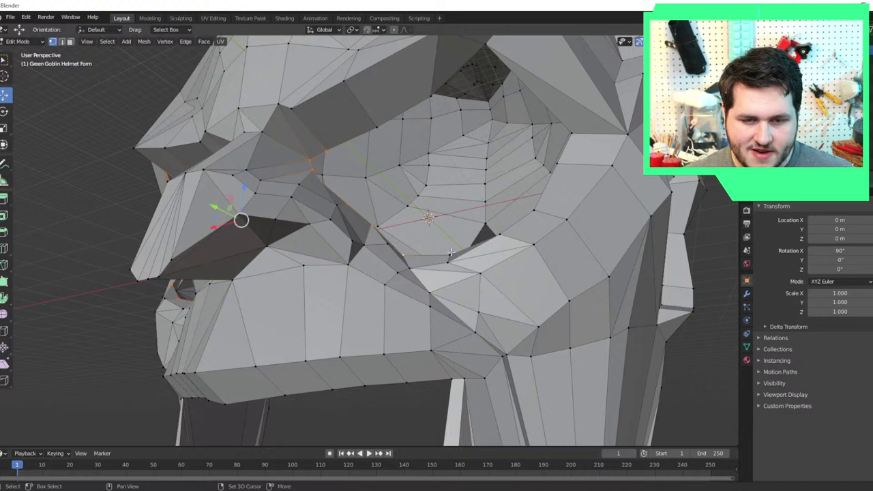
Add the lower and outer rim vertices of the wearer's left eye opening to the selection.
left_click(451, 252, "shift")
left_click(492, 237, "shift")
middle_click_drag(491, 237, 598, 264)
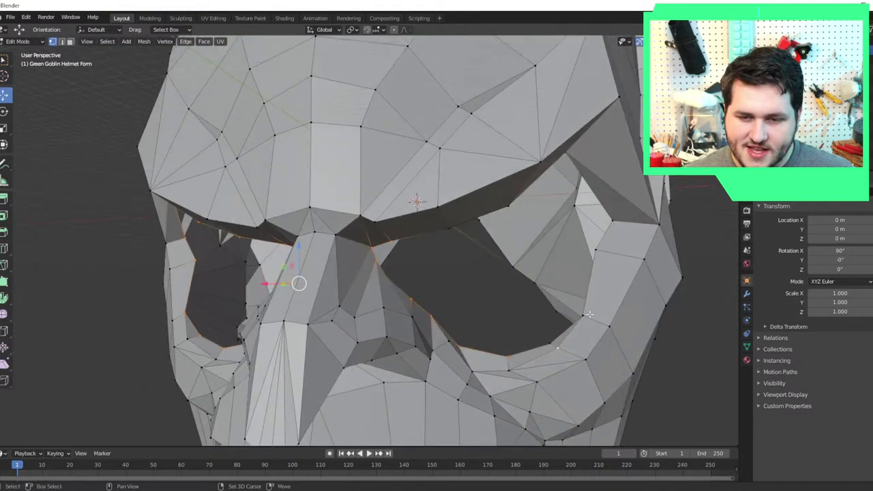
left_click(553, 344, "shift")
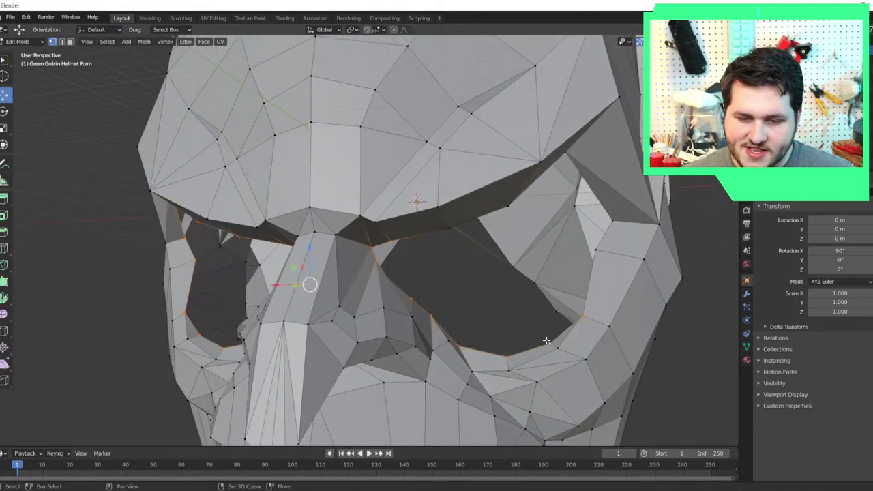
left_click(595, 254, "shift")
left_click(613, 221, "shift")
Continue the selection along the upper rim of the left eye opening under the brow toward its outer corner.
middle_click_drag(623, 239, 521, 173)
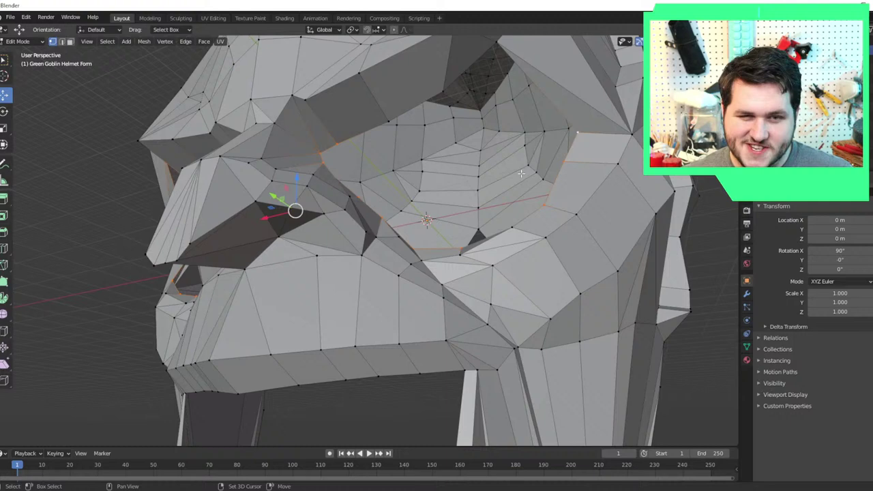
left_click(384, 119, "shift")
left_click(458, 77, "shift")
left_click(461, 72, "shift")
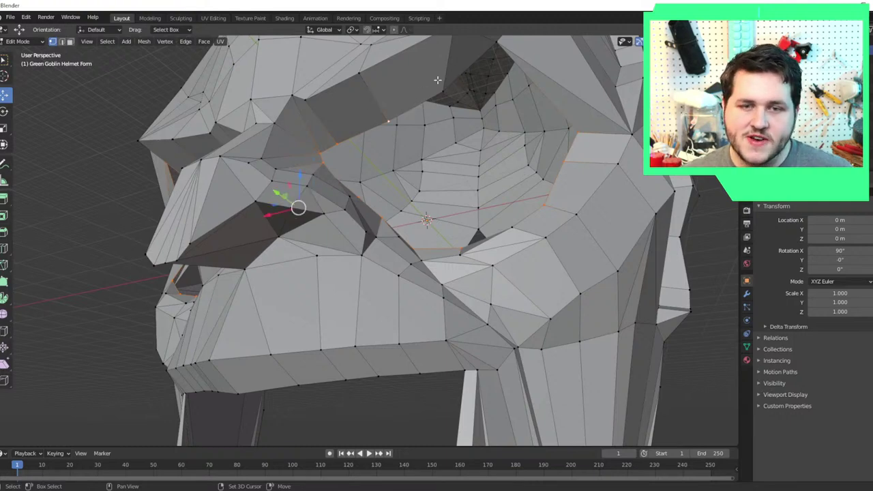
left_click(440, 92, "shift")
left_click(496, 38, "shift")
middle_click_drag(496, 38, 393, 150)
Select the left eye opening's rim vertices again, starting with its inner corner, nose side and upper rim.
left_click_drag(384, 139, 551, 299, "ctrl")
middle_click_drag(512, 300, 454, 281)
left_click_drag(455, 238, 369, 351, "ctrl")
middle_click_drag(383, 315, 281, 217)
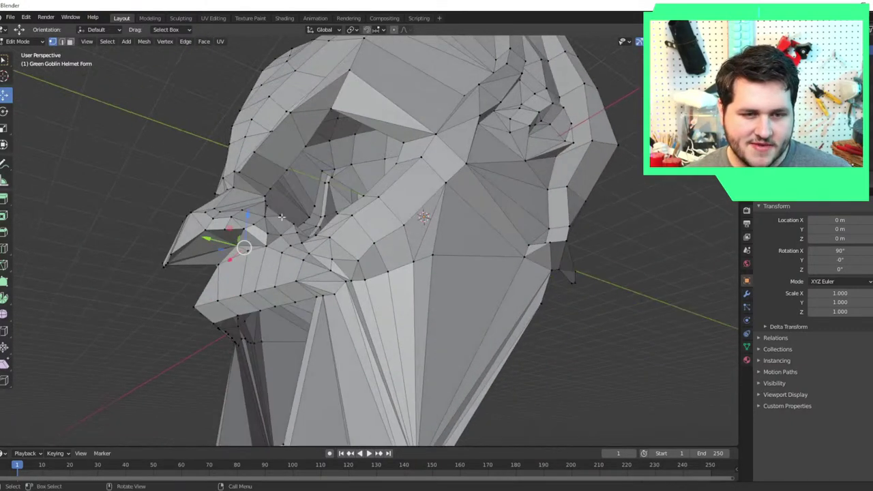
left_click_drag(261, 178, 283, 215)
left_click(282, 218, "shift")
left_click(295, 223, "shift")
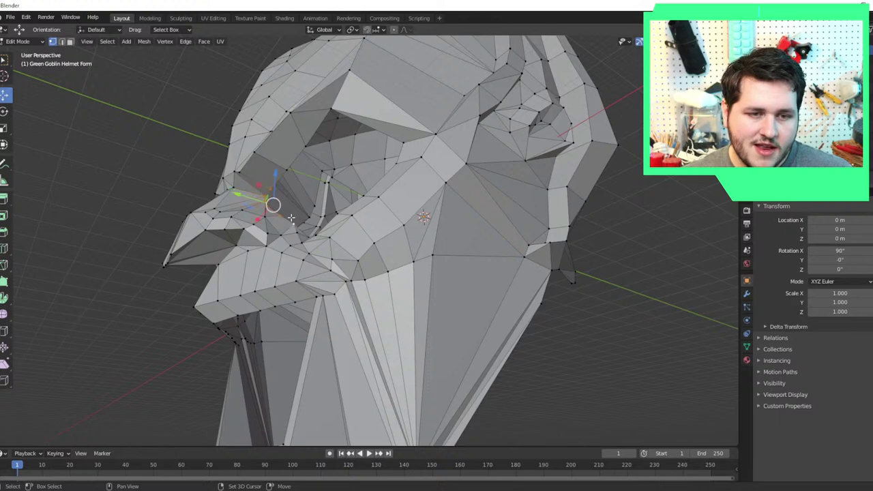
left_click(310, 160)
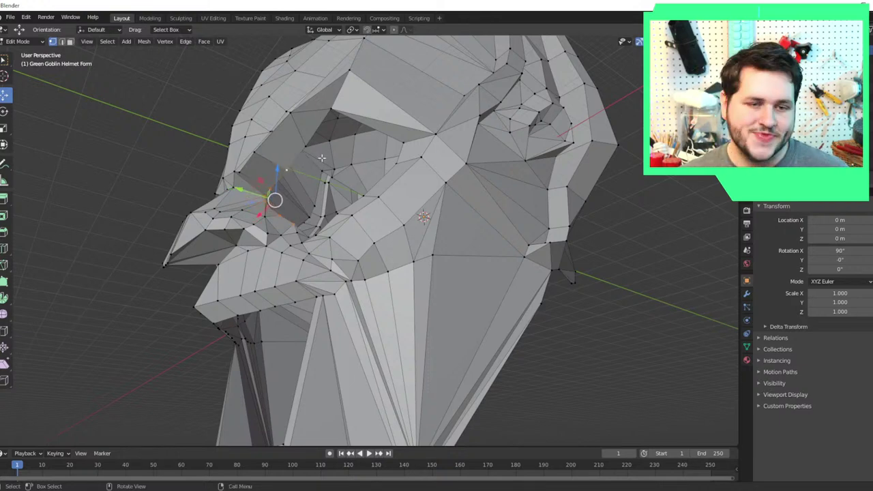
Add the outer rim vertices of the left eye opening and fill the opening with a face.
middle_click_drag(327, 113, 492, 149)
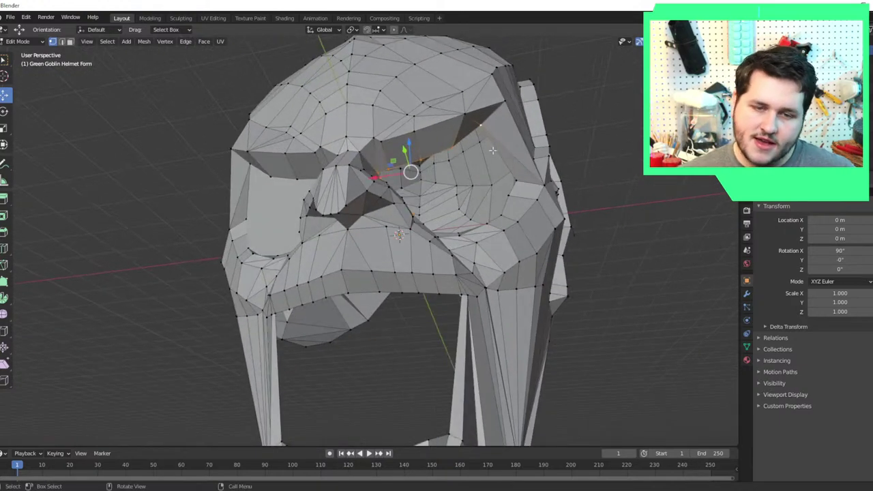
left_click(522, 183, "shift")
left_click(513, 201, "shift")
left_click(502, 215, "shift")
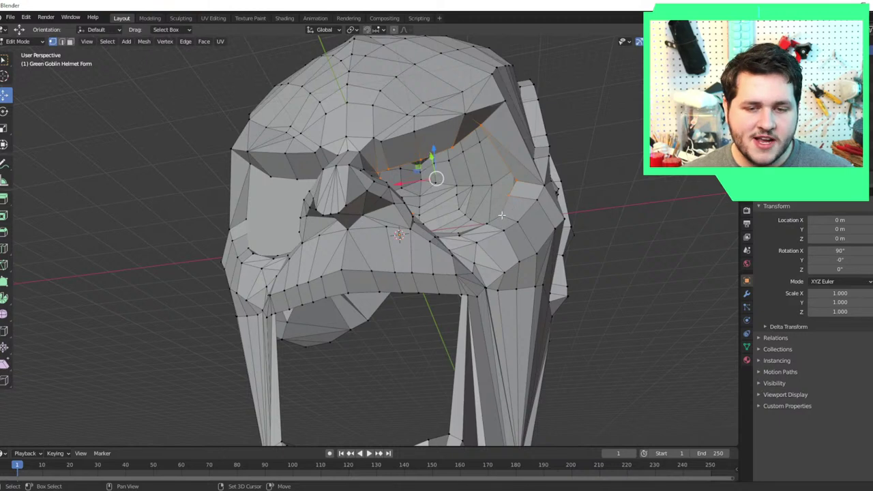
middle_click_drag(502, 214, 383, 236)
left_click(483, 277, "shift")
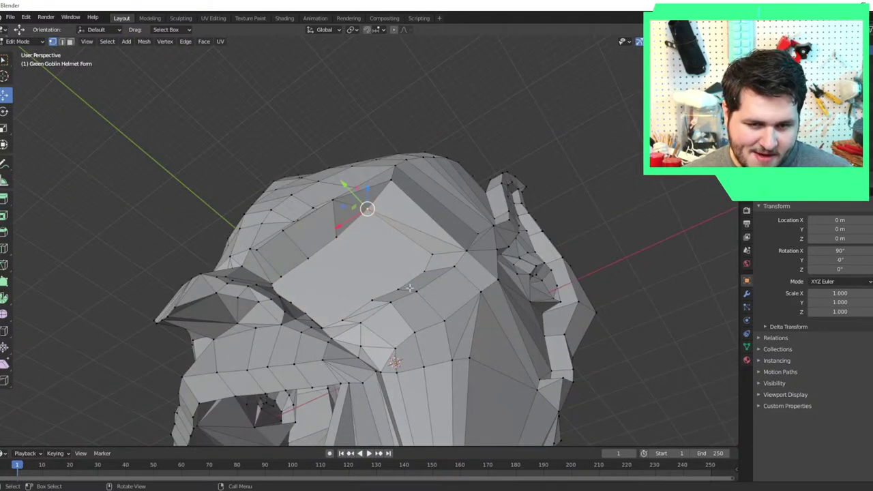
Split the left eye face by connecting its outer corner to the outer rim and the adjacent upper rim vertex to the lower outer rim.
left_click(430, 275, "shift")
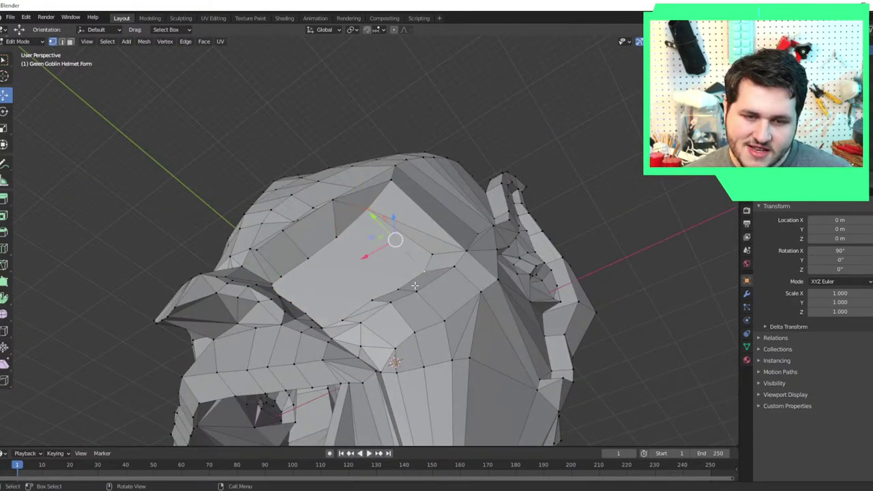
middle_click_drag(415, 286, 463, 318)
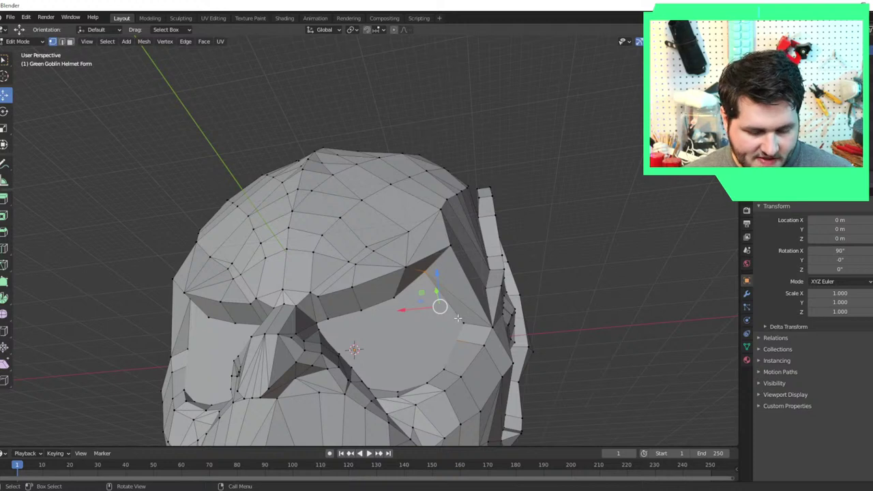
key("j")
left_click(443, 369)
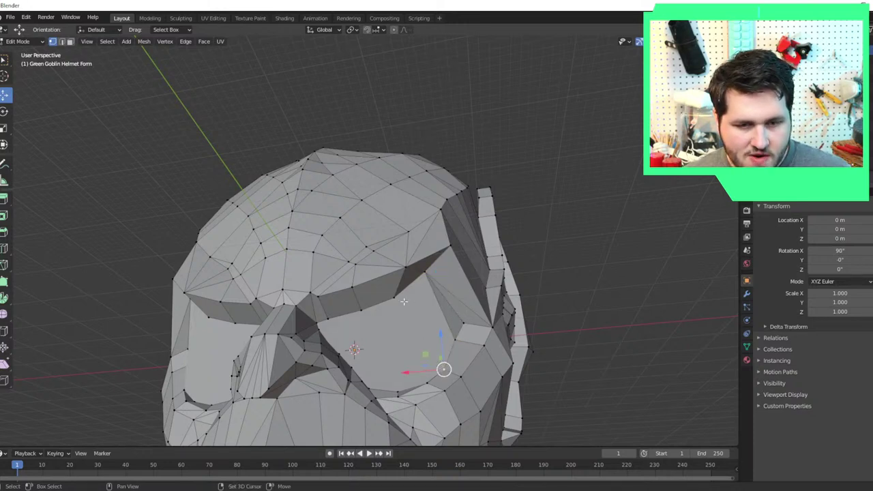
left_click(401, 305, "ctrl")
key("f")
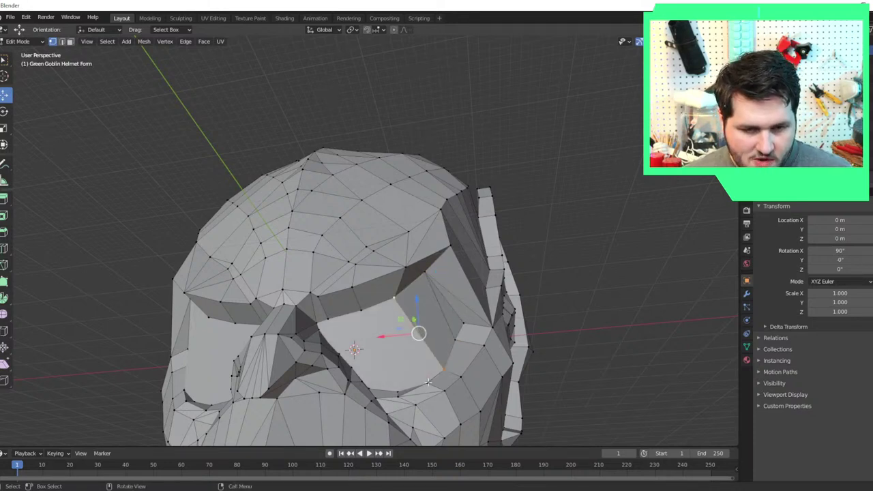
Connect the next two lower rim vertices of the left eye face to that same upper rim vertex.
left_click(427, 382)
left_click(395, 298, "shift")
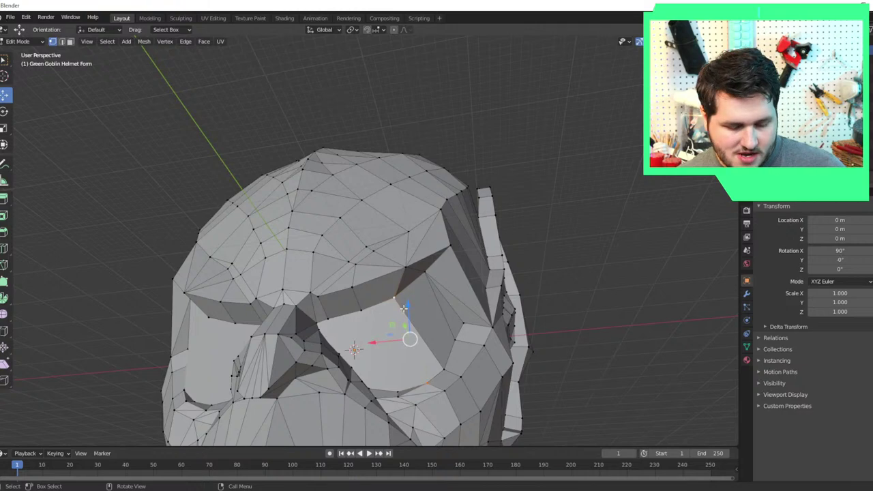
key("j")
middle_click_drag(403, 308, 388, 266)
scroll(387, 266, "up", 4)
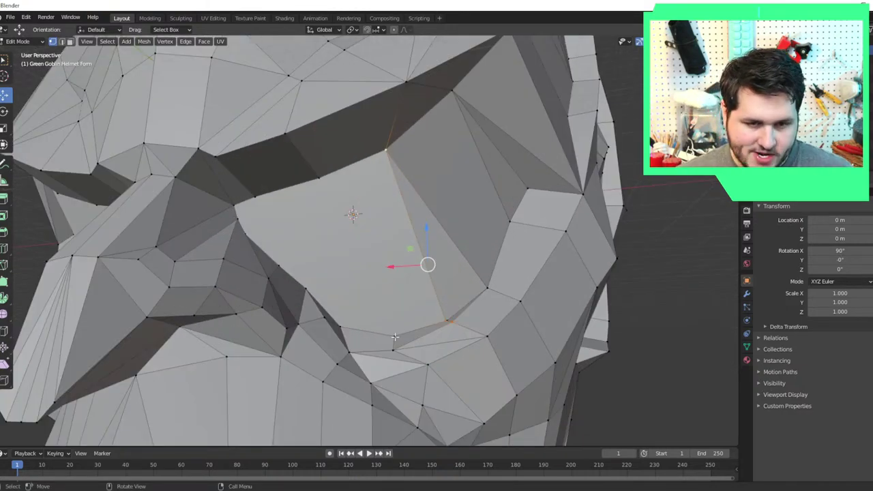
left_click(394, 337)
left_click(386, 160, "shift")
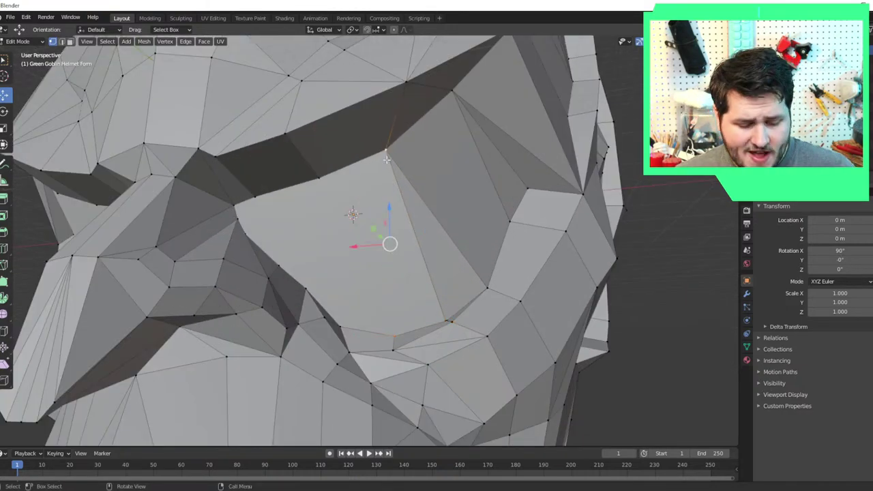
Connect the next two rim vertices toward the nose to the middle vertex of the left eye's upper rim.
left_click(339, 325)
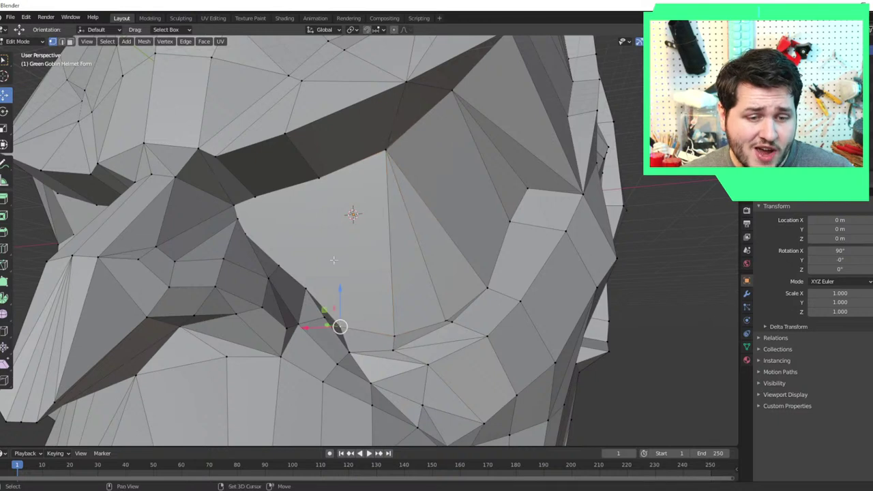
left_click(330, 183, "shift")
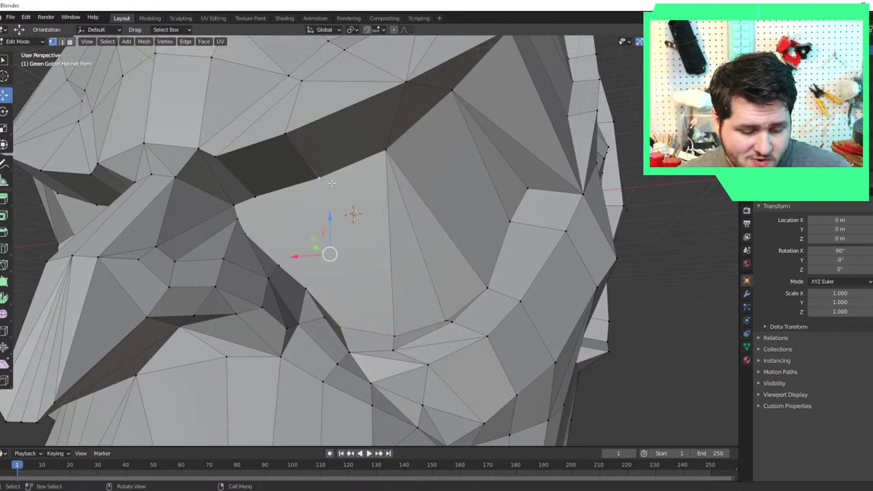
left_click(304, 291)
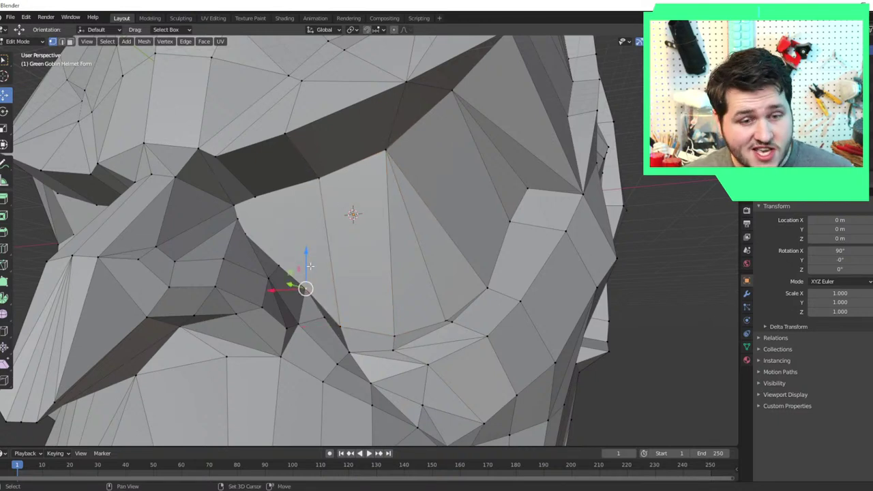
left_click(324, 177, "shift")
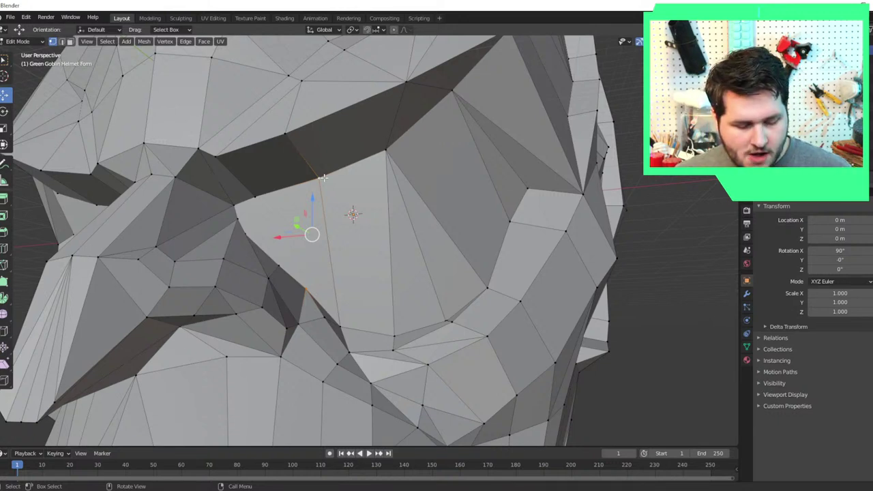
Connect the three remaining nose-side rim vertices near the left eye's inner corner to its innermost upper rim vertex.
left_click(277, 266)
left_click(317, 181, "shift")
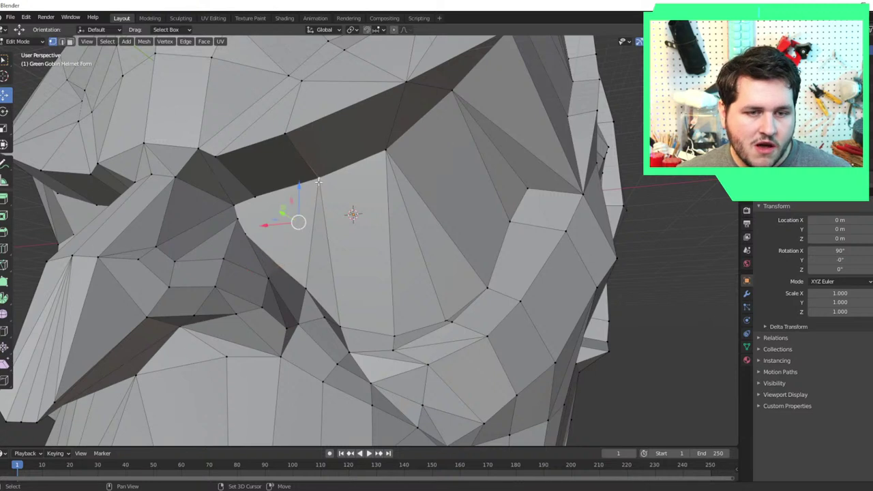
left_click(313, 188, "shift")
left_click(251, 197, "shift")
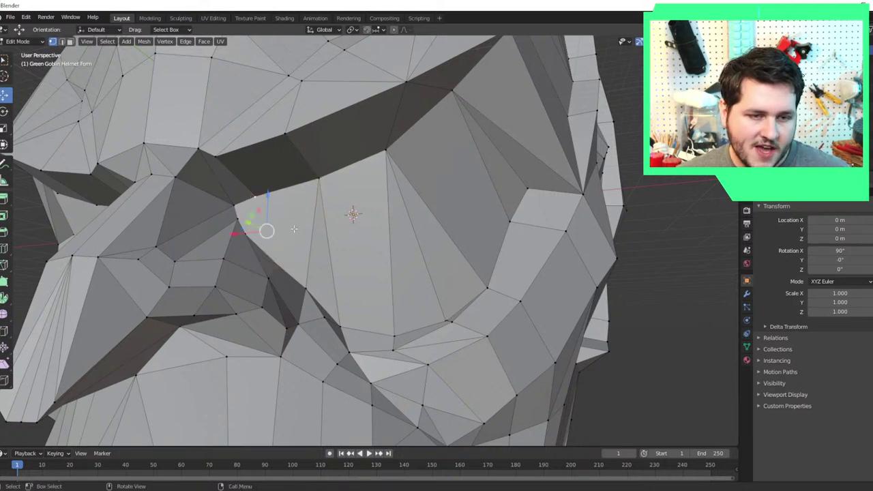
key("j")
left_click(246, 238)
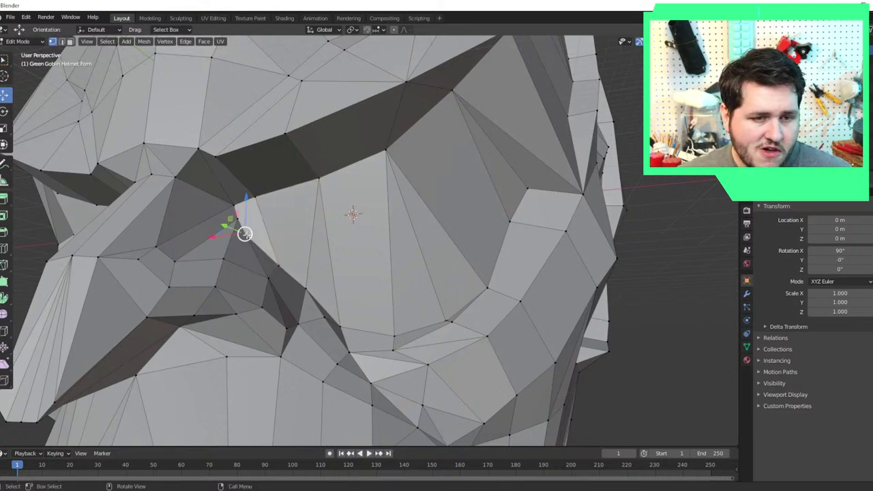
left_click(257, 196, "shift")
key("j")
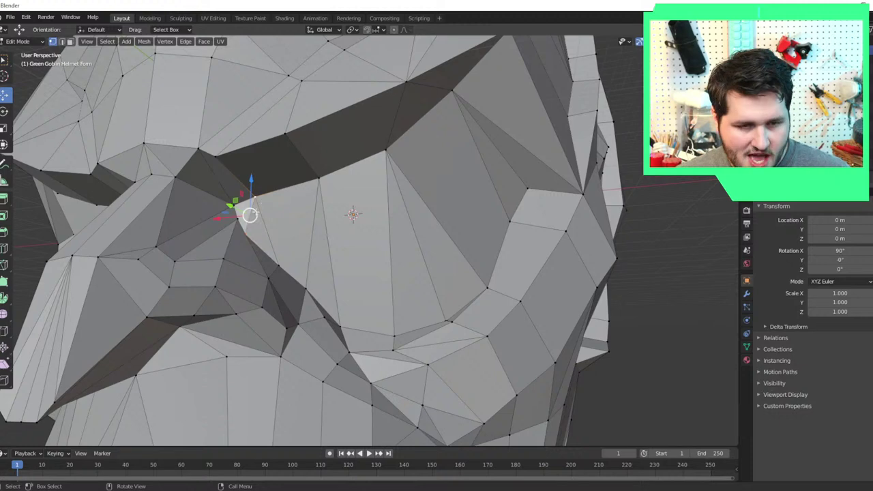
left_click(237, 218)
left_click(256, 197, "shift")
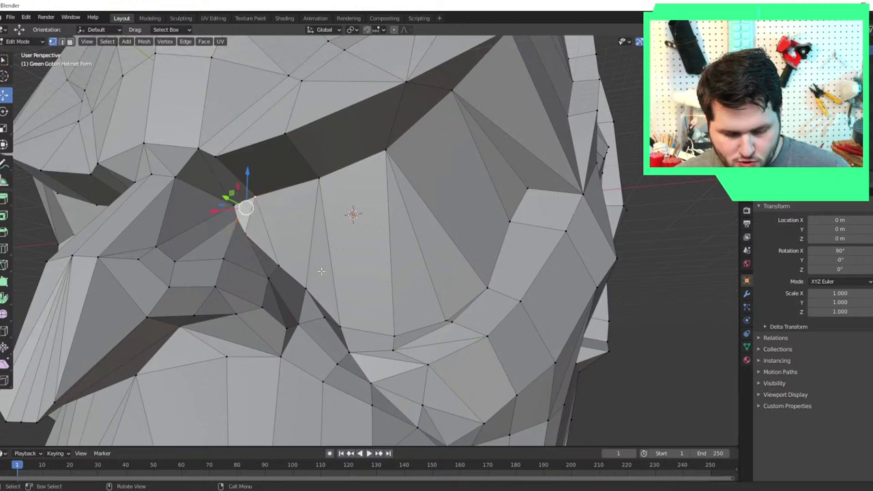
Split the right eye face by connecting its outer rim vertex to the outermost upper rim vertex beneath the brow.
scroll(322, 271, "down", 3)
middle_click_drag(328, 295, 389, 247)
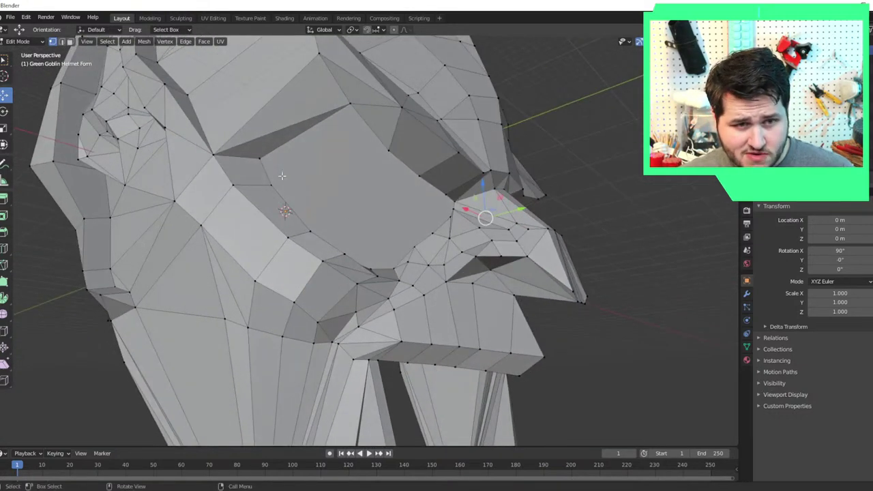
left_click(257, 158)
left_click(273, 196)
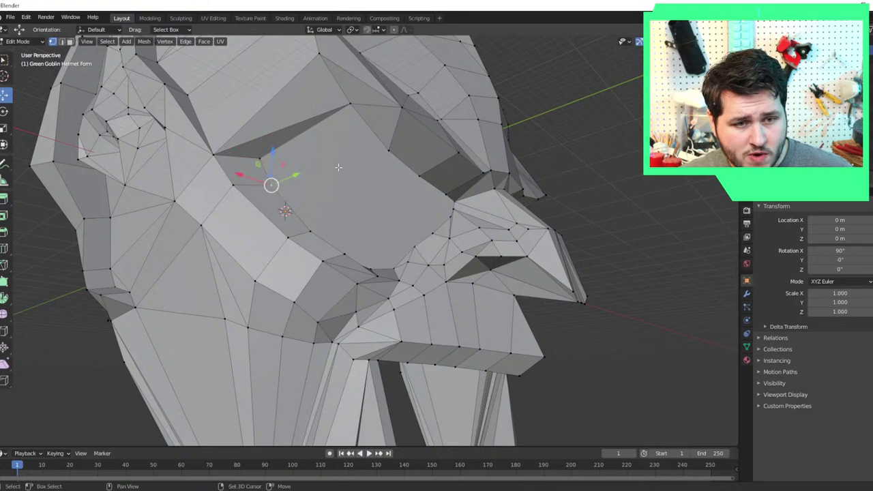
left_click(372, 154, "shift")
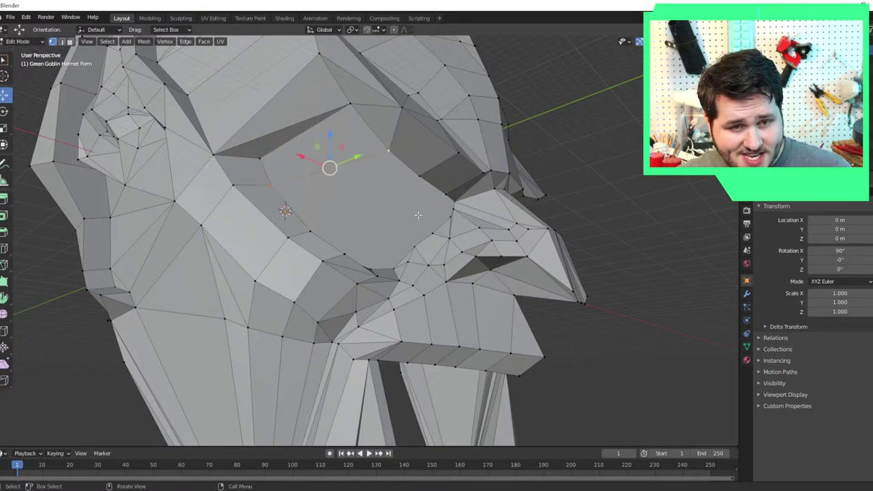
middle_click_drag(418, 215, 292, 204)
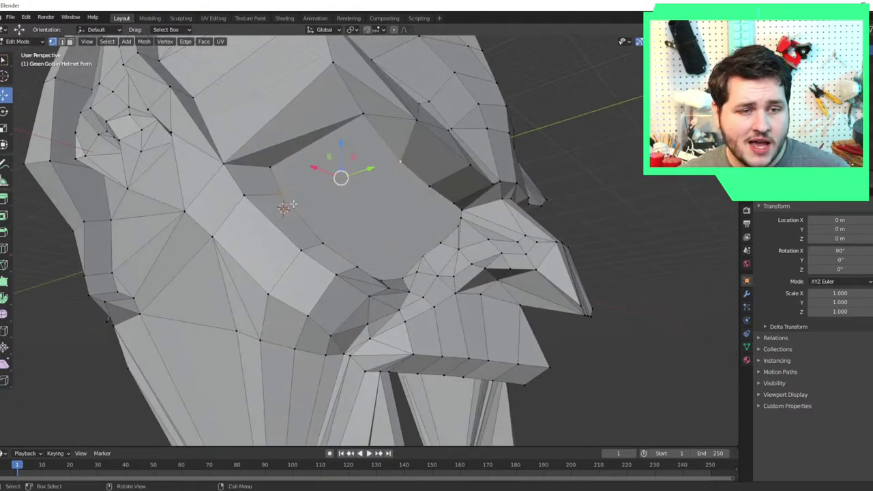
left_click(284, 207)
left_click(362, 116, "shift")
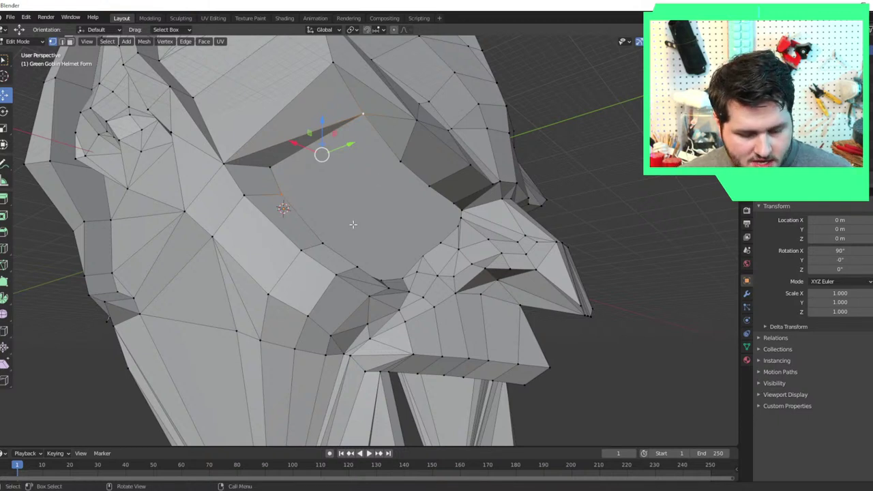
Connect the next two lower rim vertices of the right eye face to the second upper rim vertex from the outside.
left_click(322, 242)
left_click(396, 165, "shift")
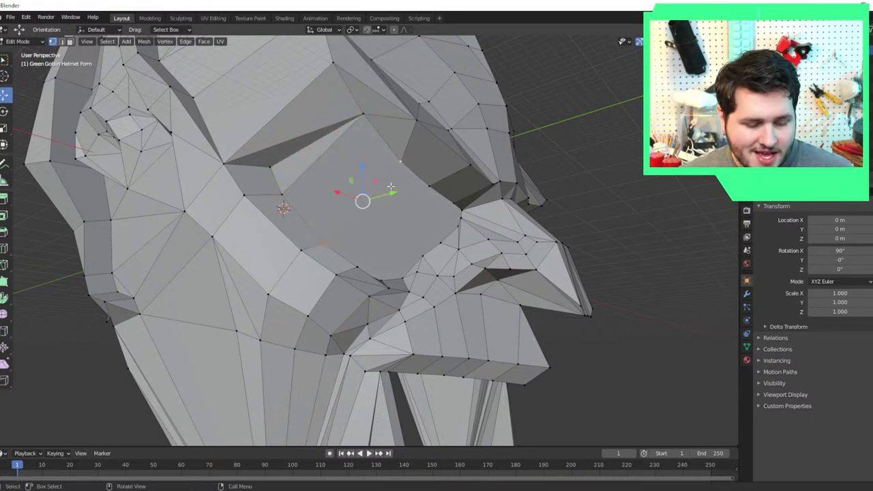
key("f")
left_click(363, 268)
left_click(423, 195, "shift")
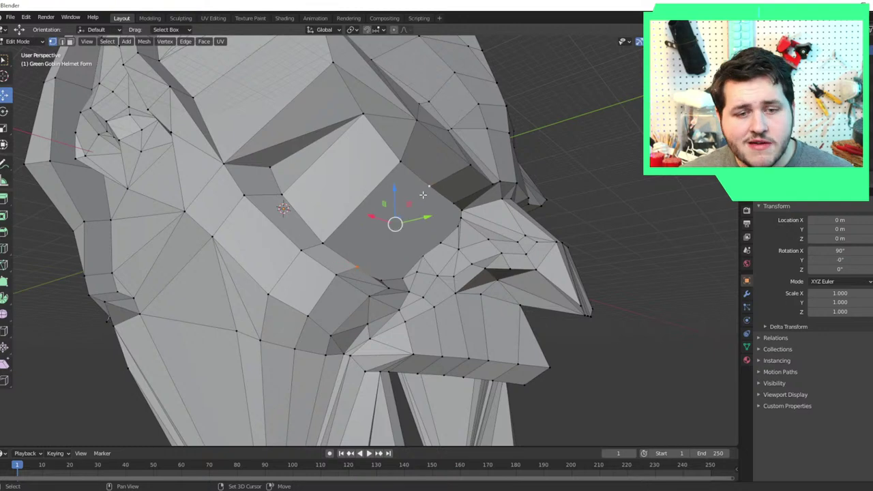
middle_click_drag(402, 255, 335, 239)
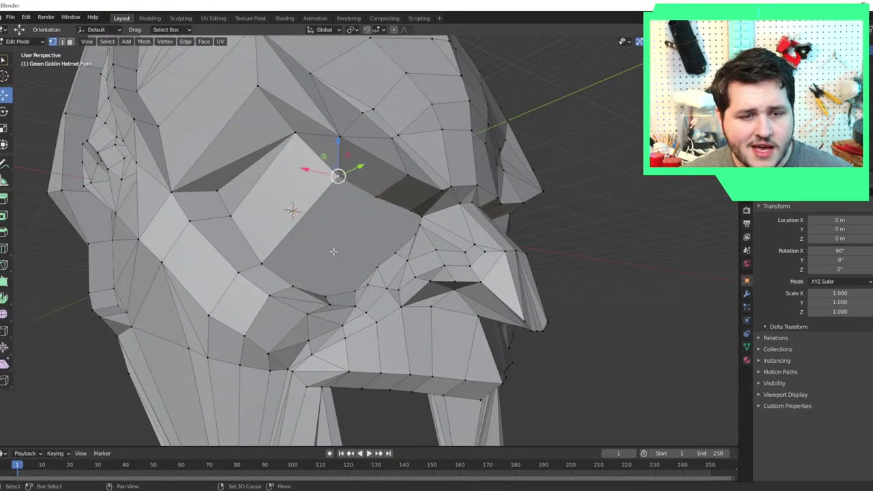
left_click(294, 284, "shift")
key("j")
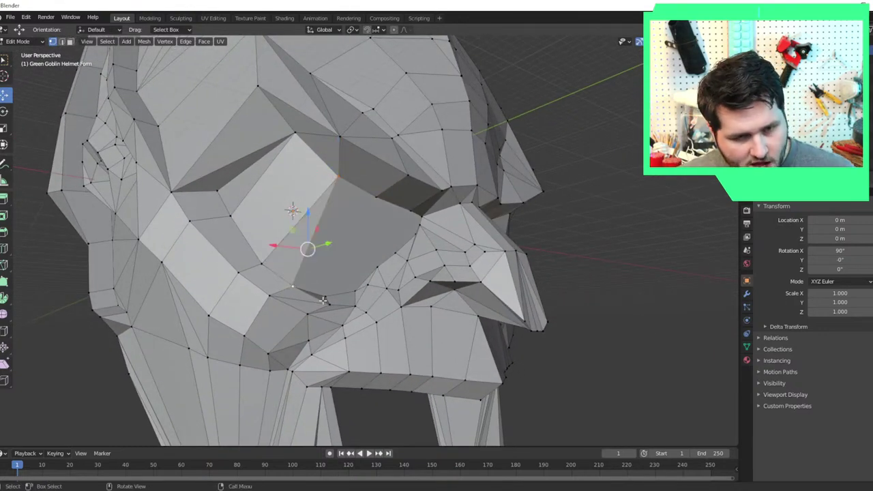
Connect the next lower rim vertex toward the nose to the second upper rim vertex of the right eye face.
left_click(323, 300)
left_click(334, 179, "shift")
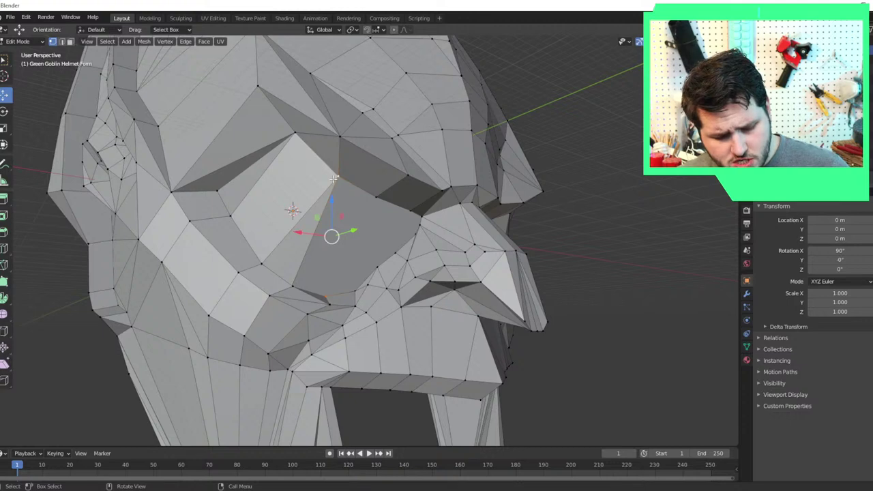
key("j")
middle_click_drag(358, 289, 327, 291)
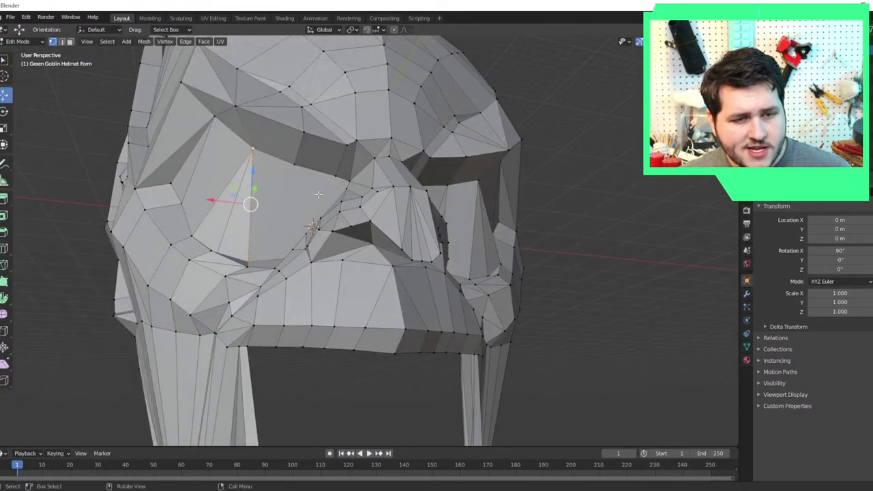
Connect the next two nose-side lower rim vertices of the right eye to the third upper rim vertex from the outside.
left_click(294, 163)
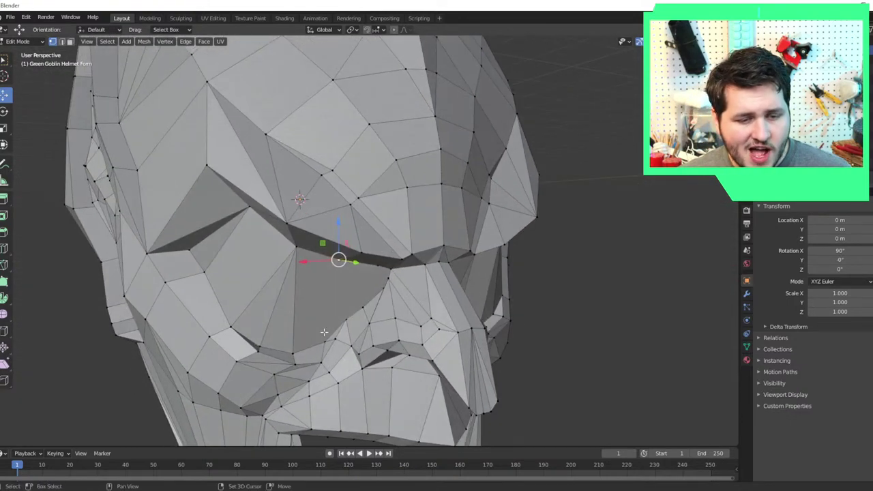
left_click(325, 338, "shift")
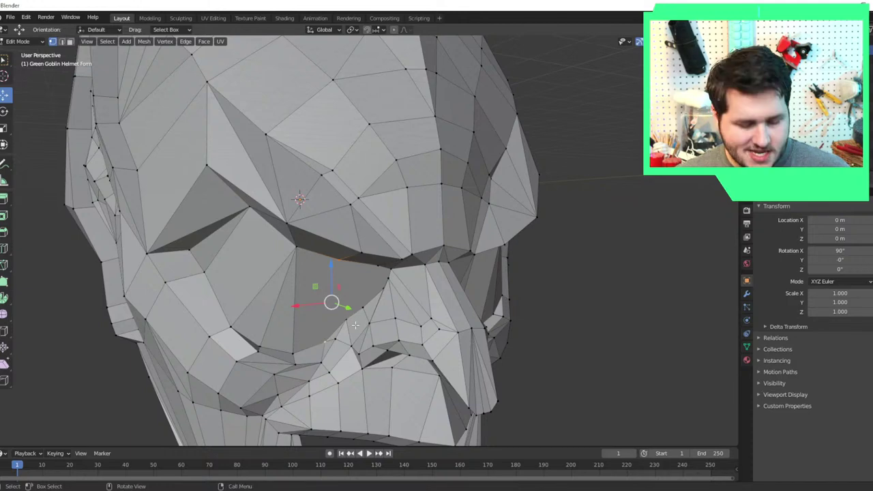
left_click(345, 322)
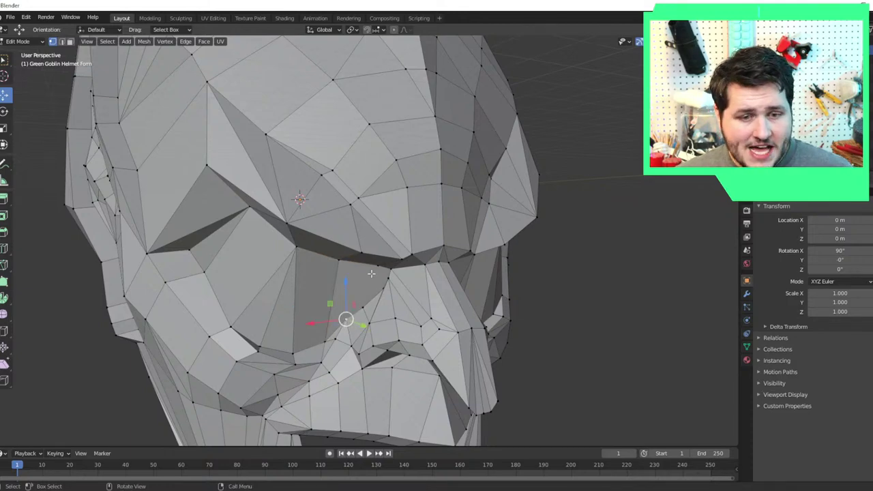
left_click(338, 261, "shift")
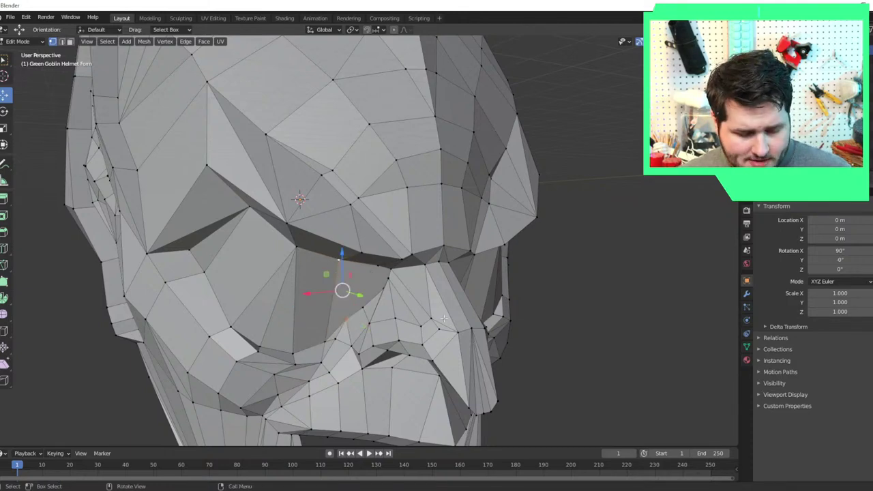
middle_click_drag(444, 319, 412, 291)
Connect the remaining nose-side rim vertices at the right eye's inner corner to its innermost upper rim vertex, and clear the selection.
left_click(302, 289)
left_click(312, 254, "shift")
scroll(399, 292, "up", 3)
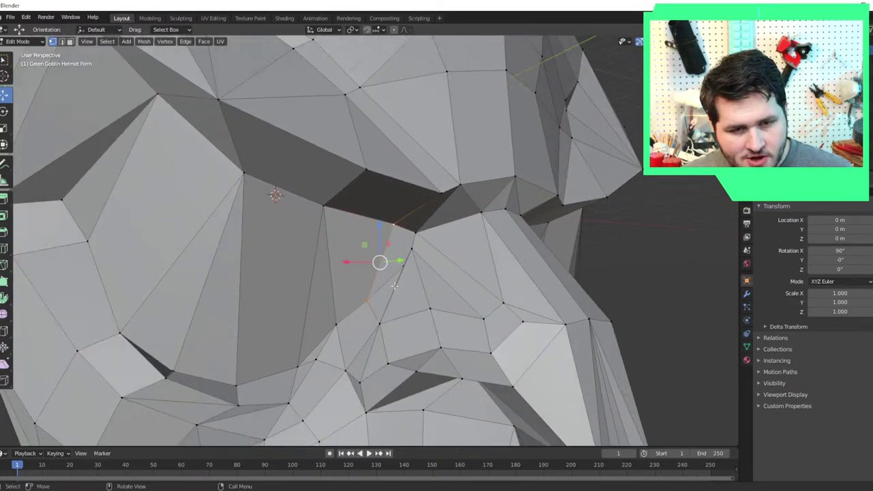
middle_click_drag(403, 259, 438, 261)
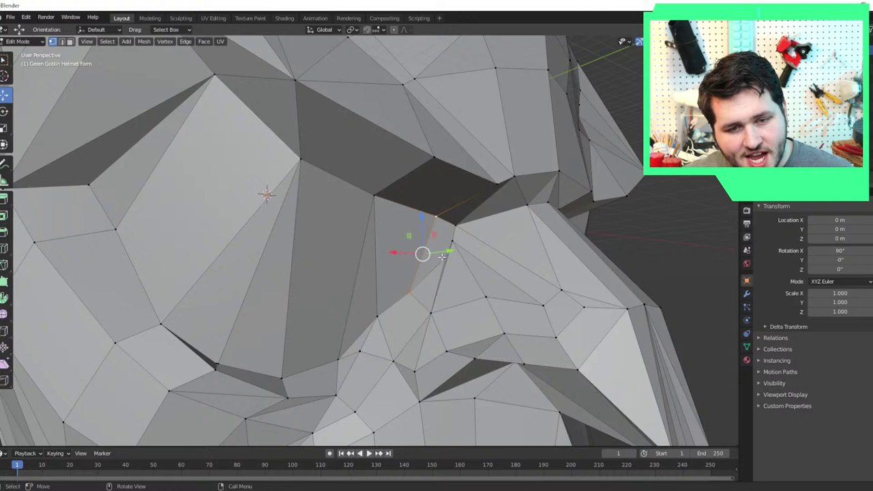
left_click(444, 259)
left_click(436, 218, "shift")
key("j")
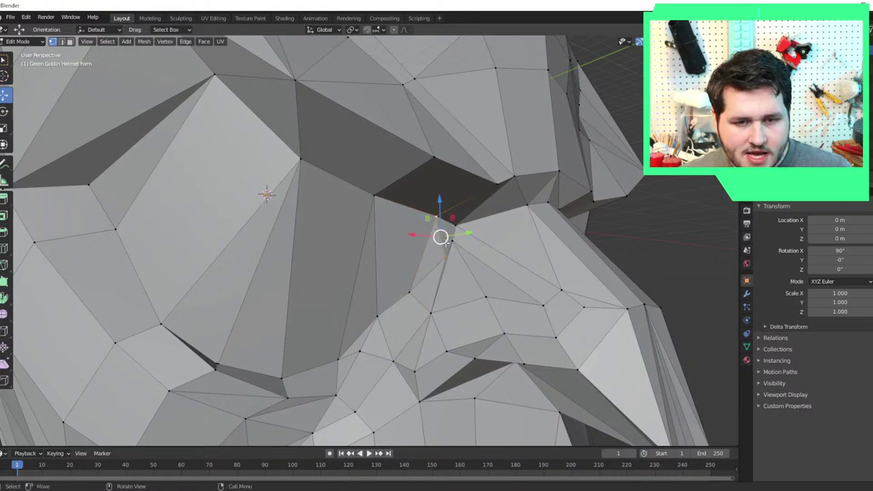
mouse_move(444, 240)
left_mouse_down()
mouse_move(456, 243)
mouse_move(448, 231)
left_mouse_up()
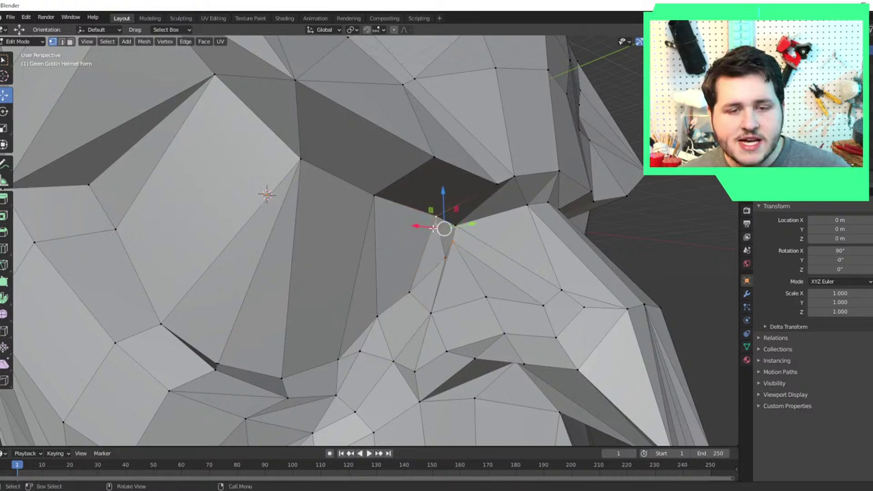
scroll(635, 260, "down", 4)
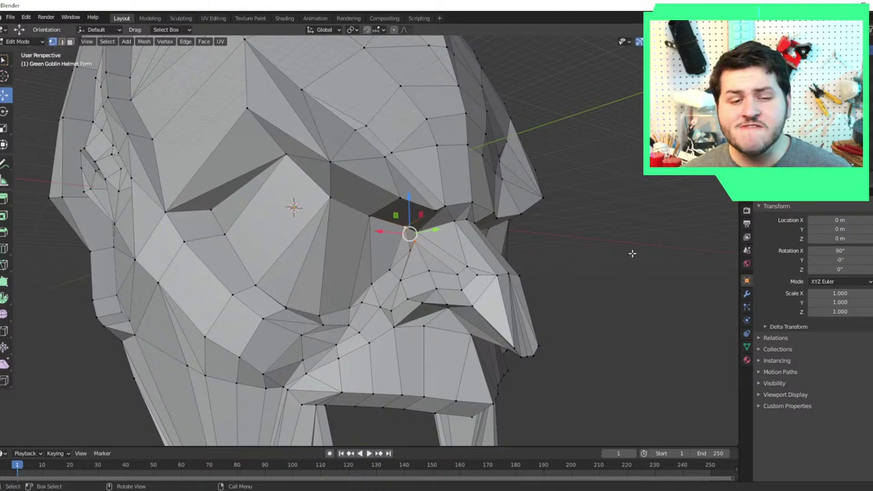
key("alt+a")
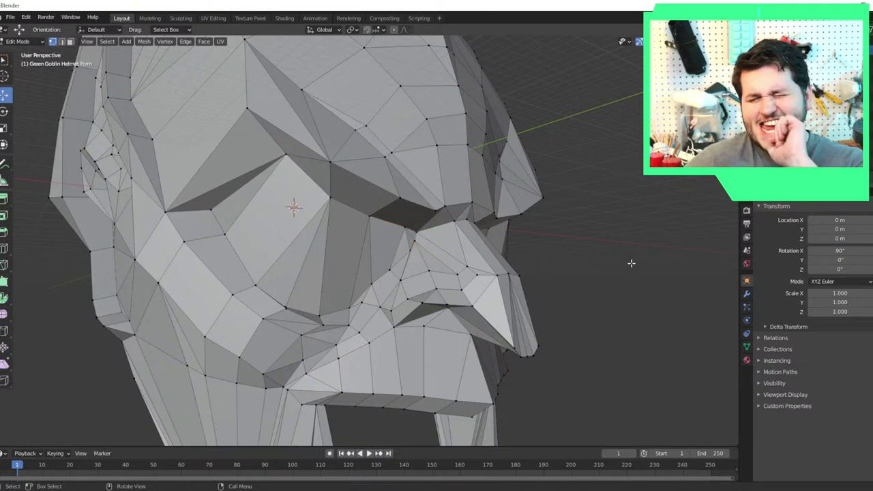
Dissolve the right eye's edge between the second upper rim vertex and the lower rim vertex beside the outer corner.
scroll(647, 247, "down", 4)
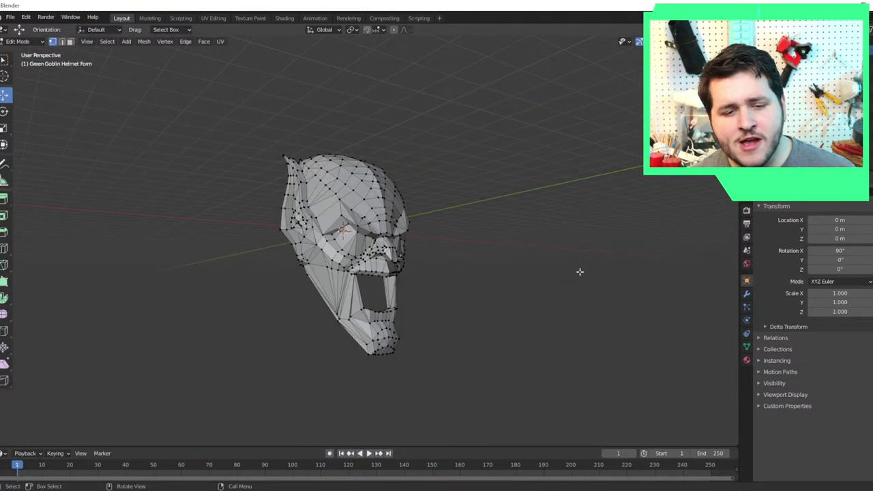
middle_click_drag(580, 270, 472, 306)
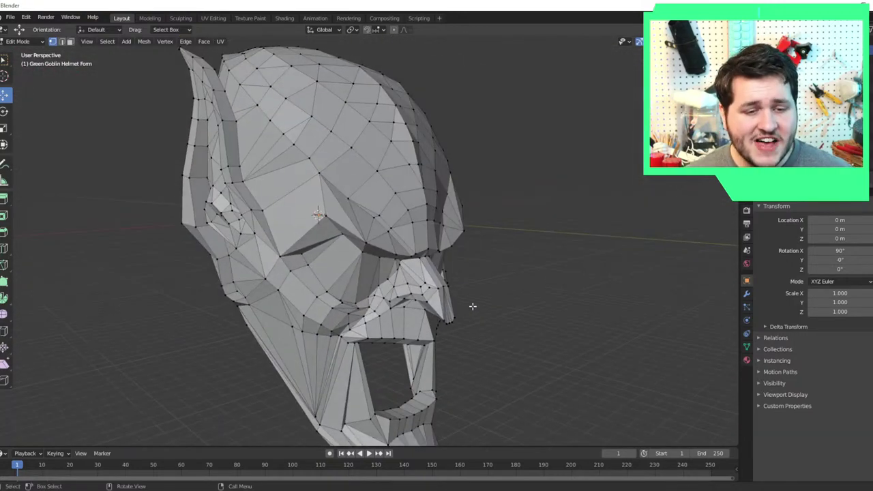
left_click(360, 258)
middle_click_drag(369, 274, 360, 252)
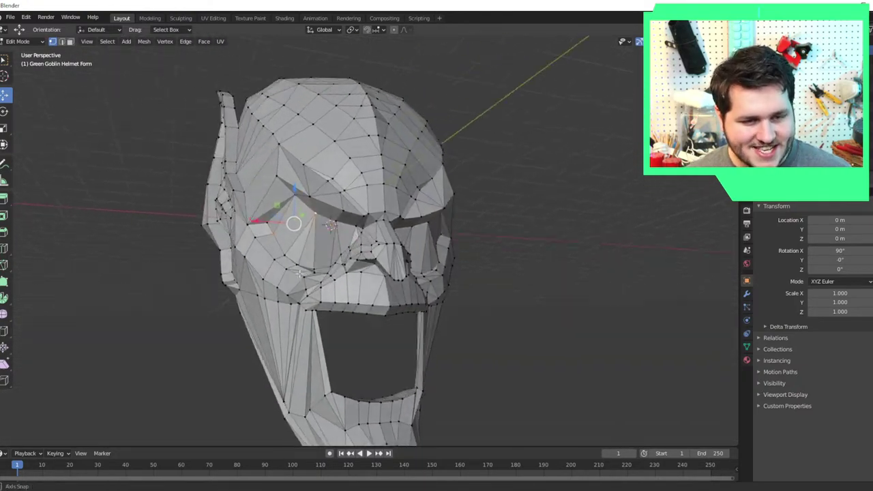
scroll(262, 254, "up", 1)
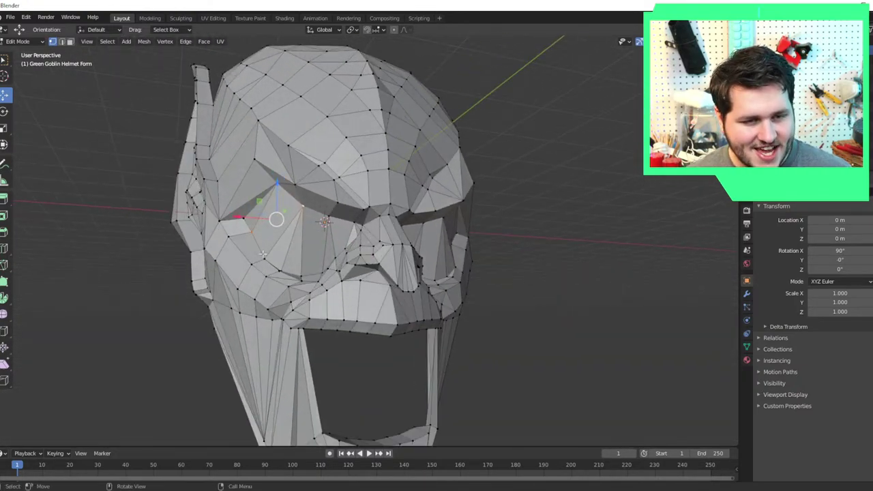
left_click(304, 207, "ctrl")
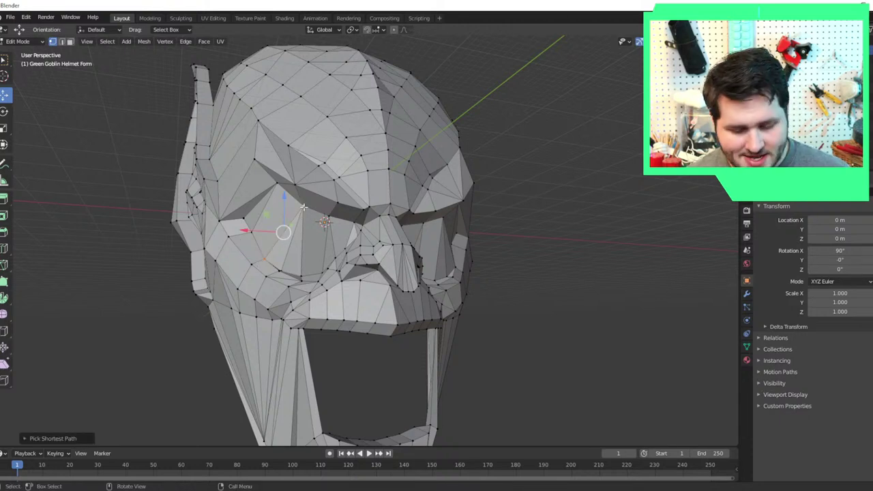
key("x")
left_click(303, 206)
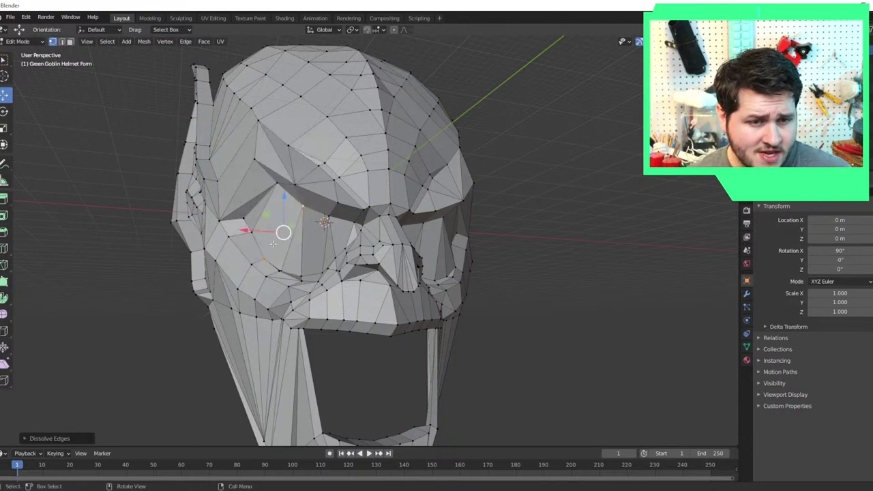
Try to connect that lower rim vertex to the outermost upper rim vertex using a shortest-path selection.
left_click(265, 257, "ctrl")
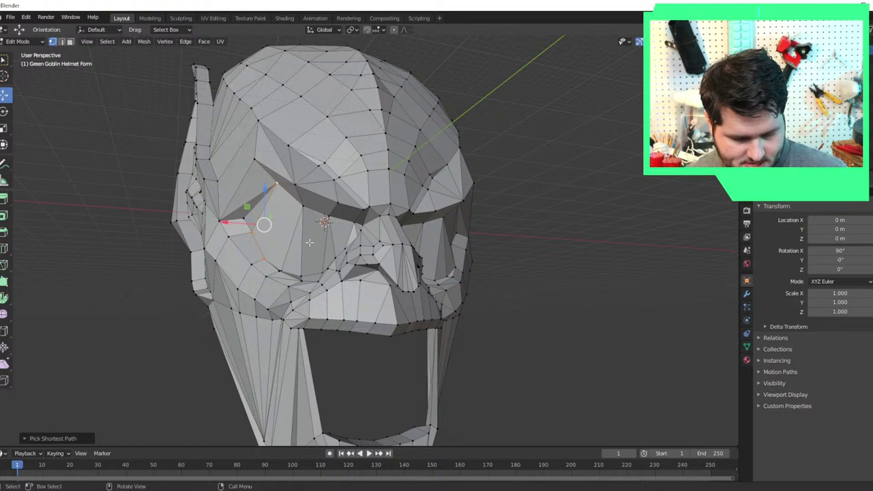
key("j")
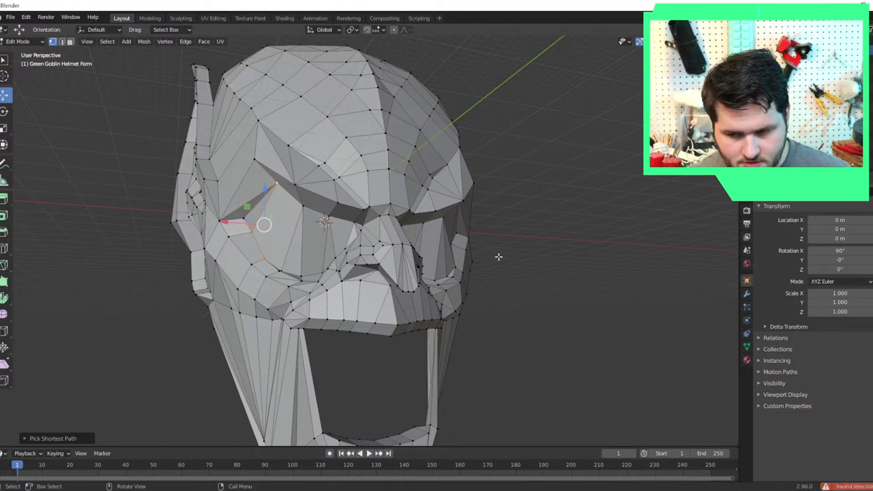
key("j")
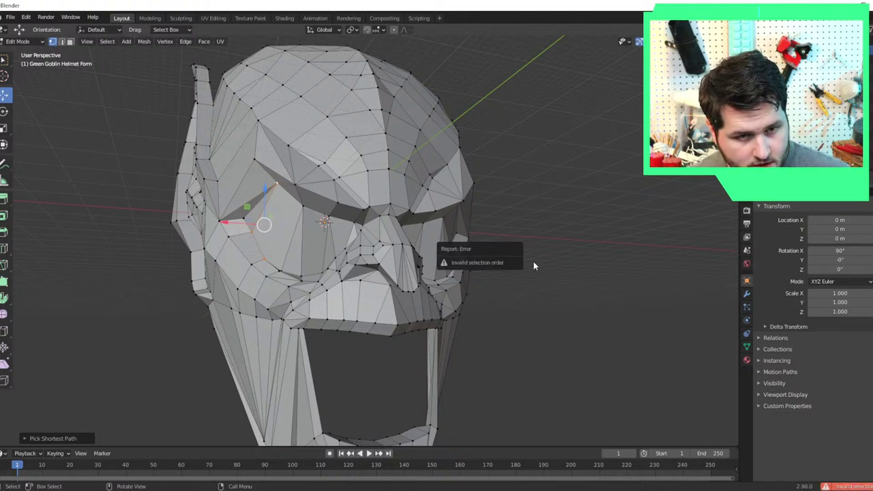
left_click(577, 263)
Connect the right eye's lower rim vertex beside the outer corner directly to its outermost upper rim vertex.
left_click(278, 268)
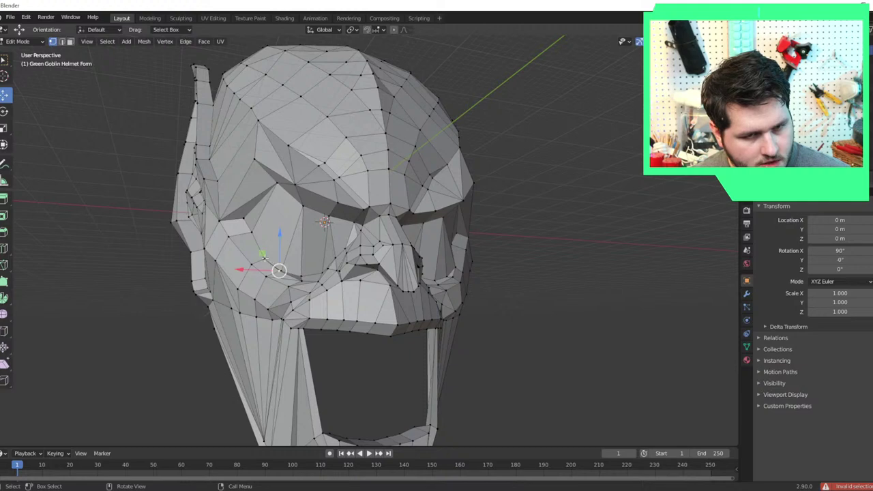
left_click(266, 258)
left_click(276, 184, "shift")
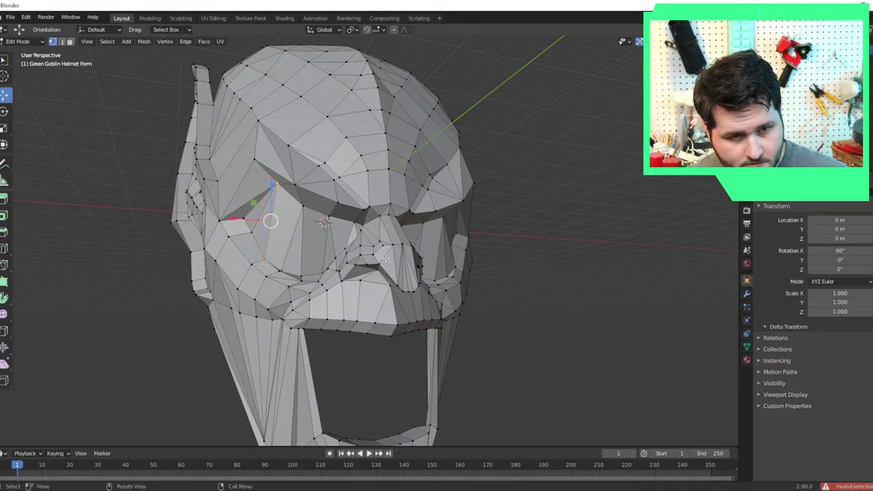
left_click(522, 284)
Dissolve the matching outer edge on the left eye and connect its lower rim vertex to the outermost upper rim vertex instead.
middle_click_drag(522, 284, 413, 275)
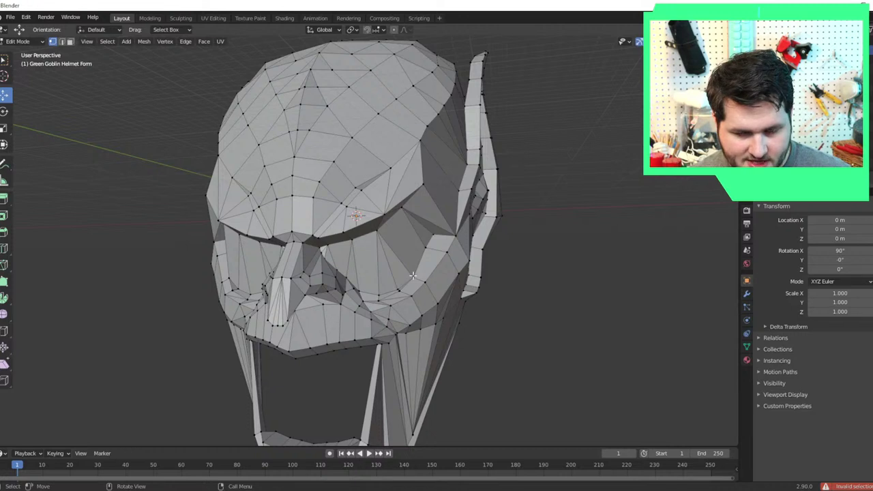
left_click(393, 253)
key("x")
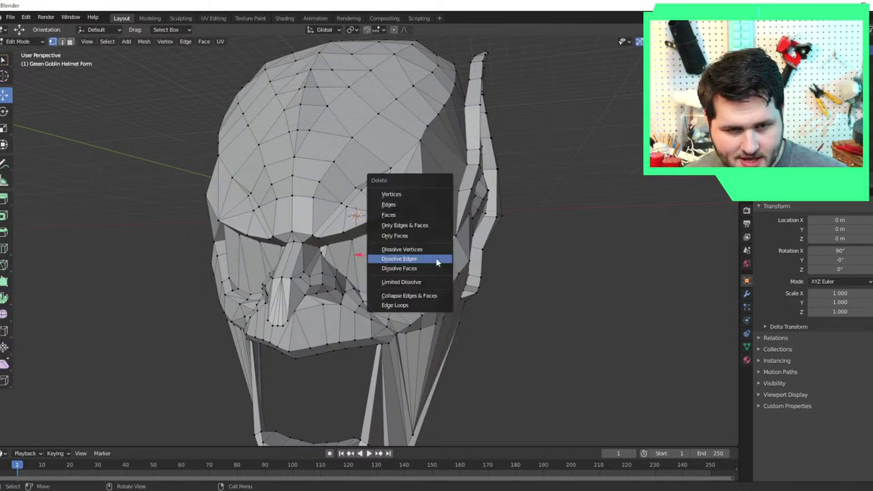
left_click(435, 259)
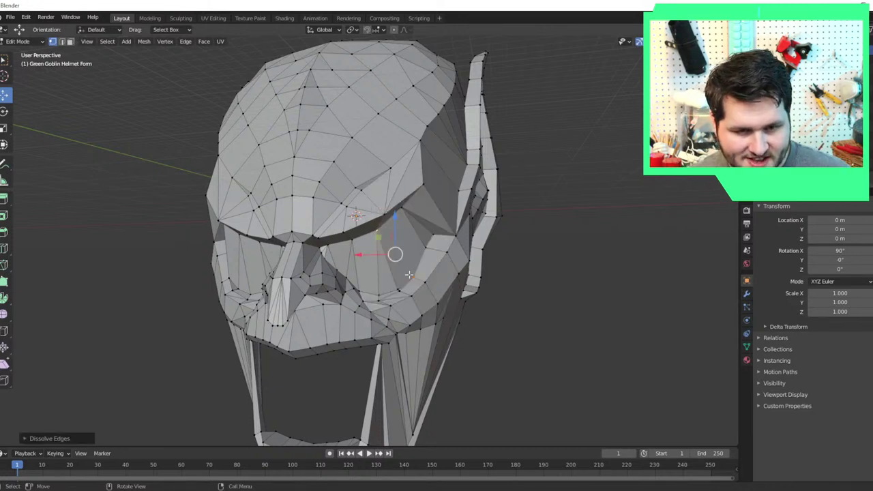
left_click(403, 211, "shift")
middle_click_drag(587, 286, 624, 299)
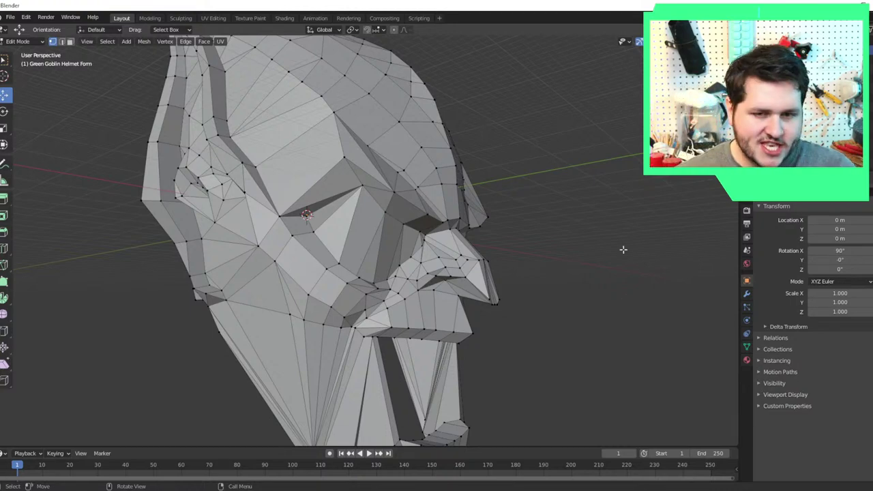
Inspect the whole helmet from the front and above, tracing the forehead vertices on both sides of the centre seam.
scroll(623, 249, "down", 6)
scroll(480, 279, "up", 2)
middle_click_drag(479, 279, 426, 278)
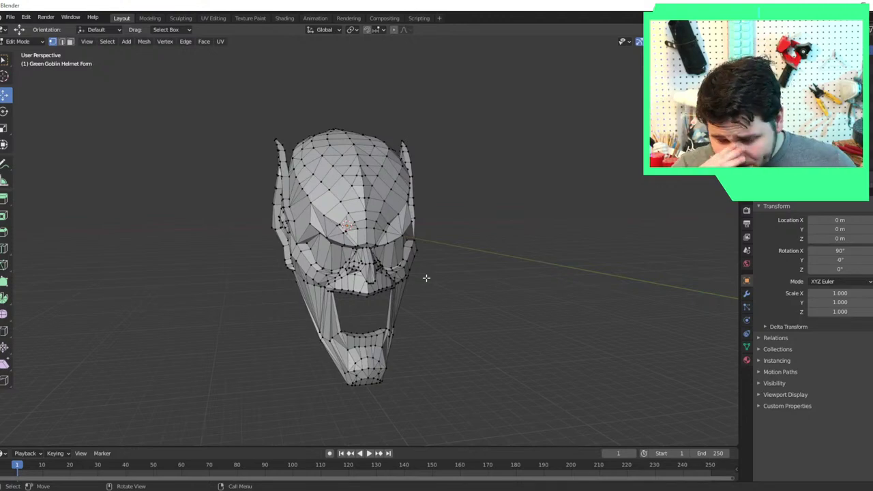
scroll(419, 246, "up", 8)
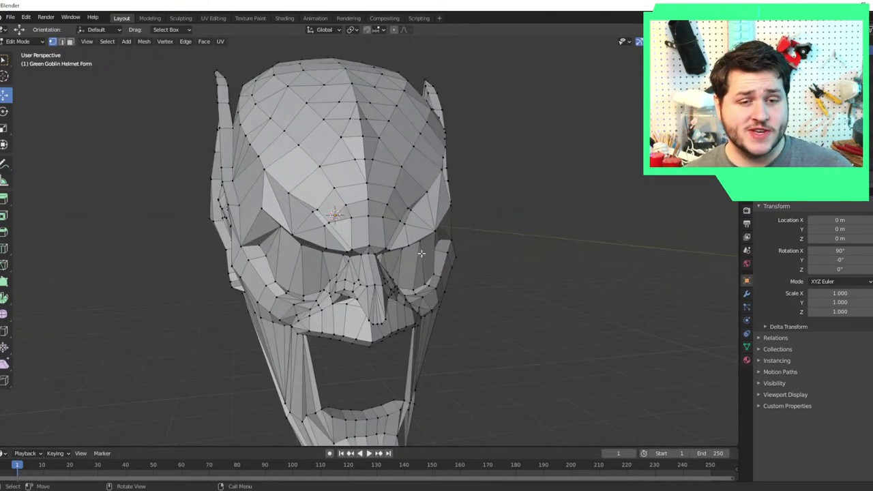
left_click(316, 148)
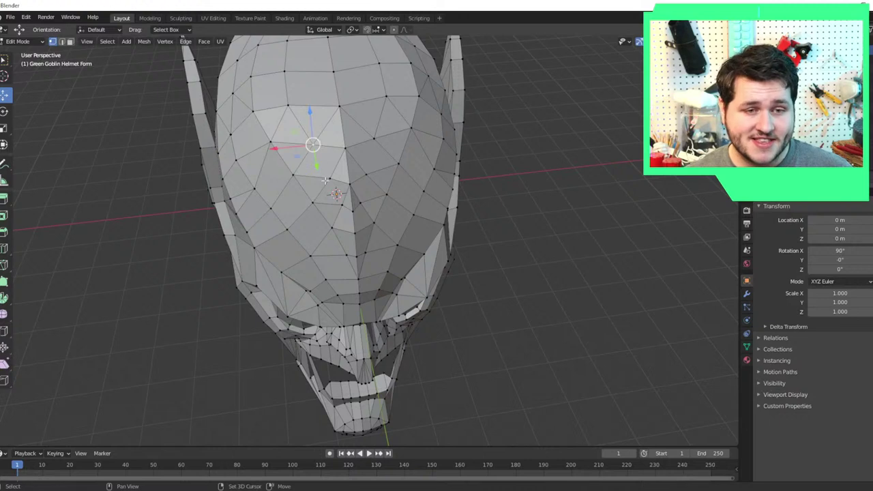
left_click(331, 179, "shift")
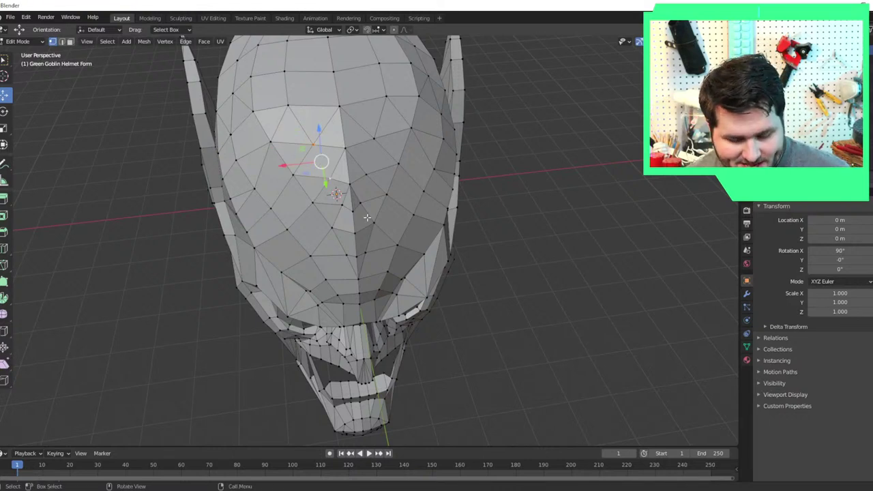
left_click(334, 190)
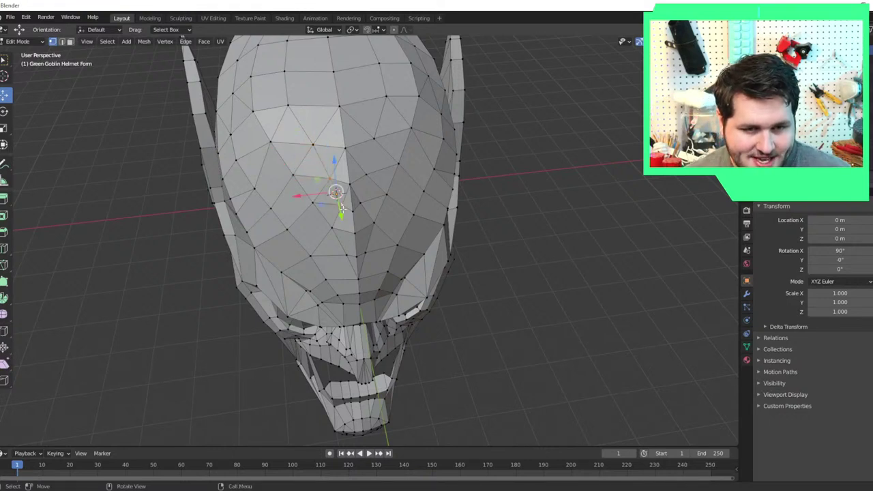
left_click(359, 201)
left_click(363, 189)
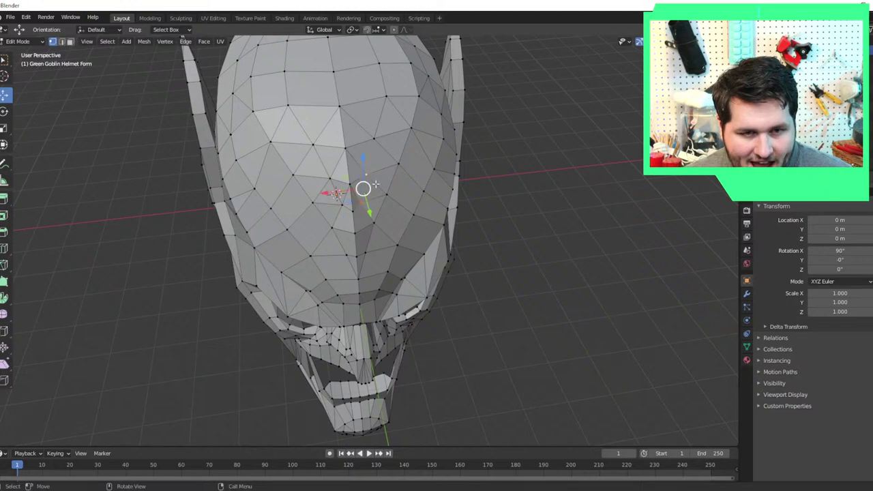
left_click(364, 173)
left_click(369, 157)
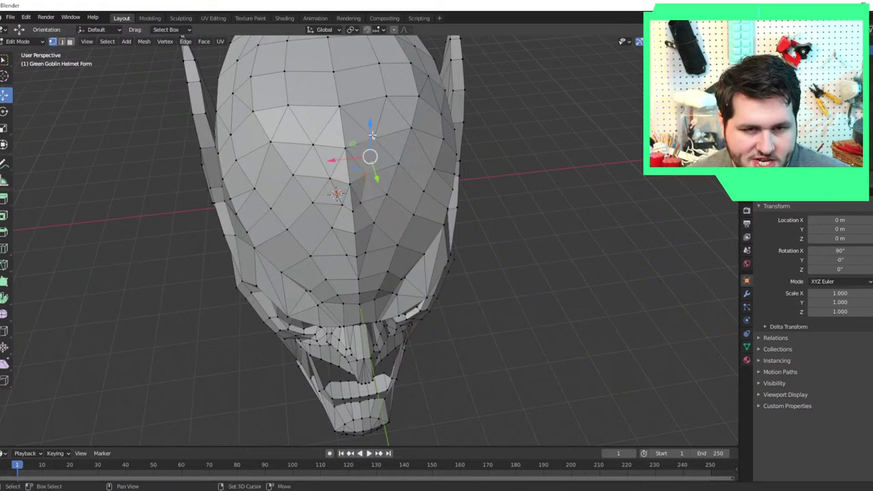
left_click(626, 204)
scroll(440, 215, "down", 2)
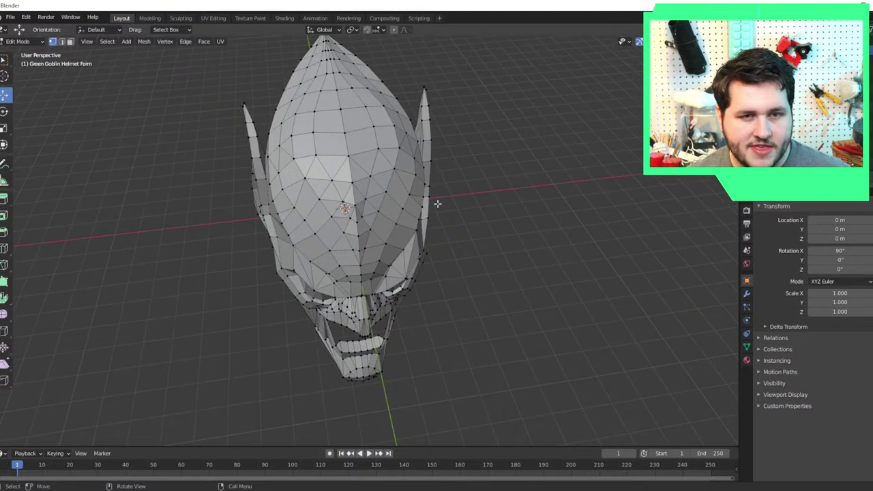
Check the forehead vertices on both sides of the centre seam by selecting each together with the seam vertex below.
middle_click_drag(437, 203, 361, 280)
scroll(361, 280, "up", 4)
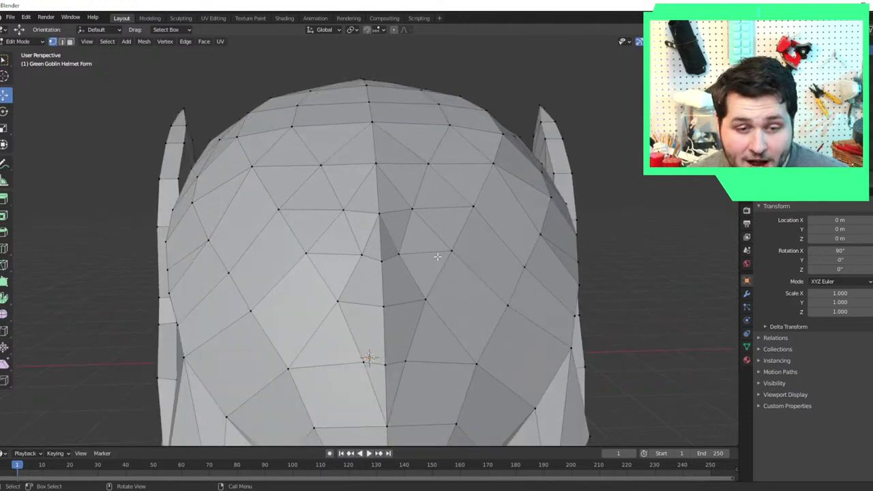
left_click(362, 255)
left_click(383, 306, "shift")
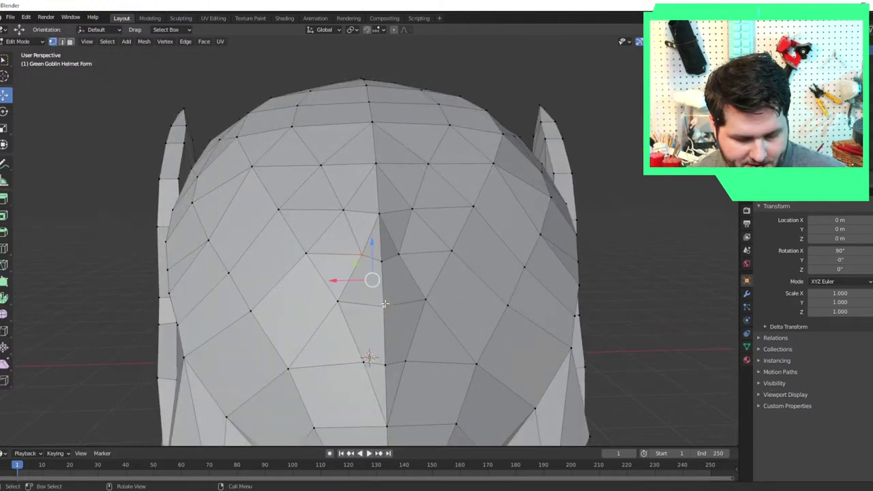
left_click(395, 255)
left_click(383, 307, "shift")
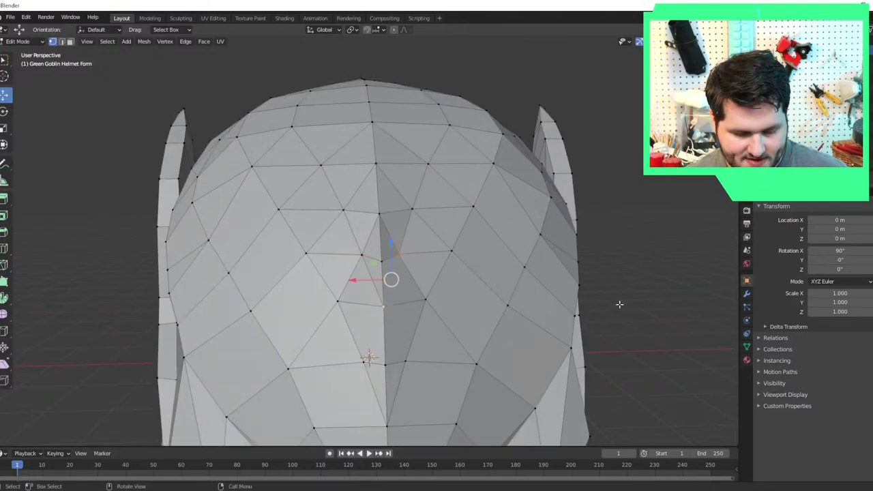
Inspect the whole helmet from the side, front and both three-quarter angles, checking the filled eye panels and surrounding mesh.
scroll(603, 283, "down", 5)
middle_click_drag(552, 287, 540, 261)
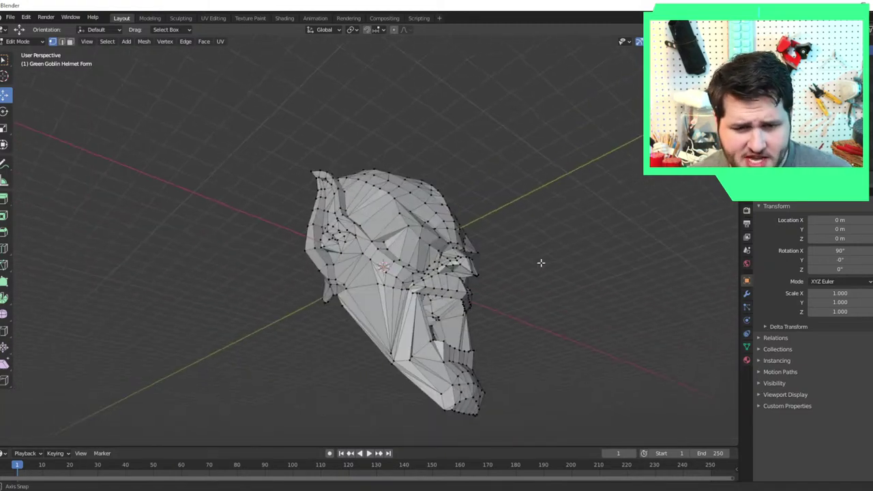
scroll(497, 295, "up", 5)
middle_click_drag(497, 296, 241, 279)
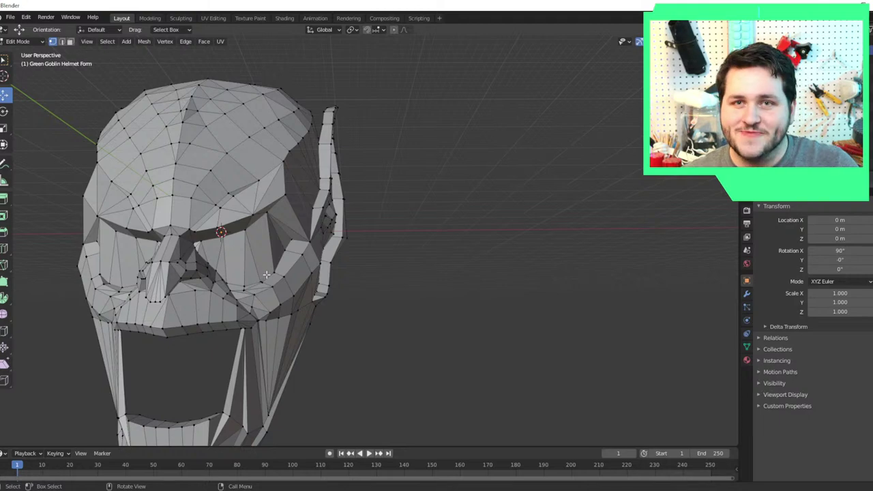
scroll(284, 264, "down", 1)
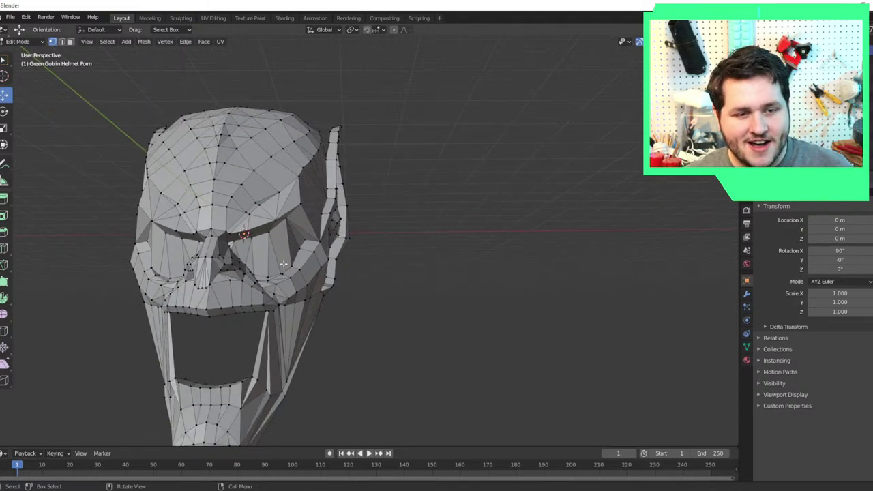
scroll(284, 264, "down", 1)
middle_click_drag(284, 264, 330, 276)
scroll(407, 309, "up", 4)
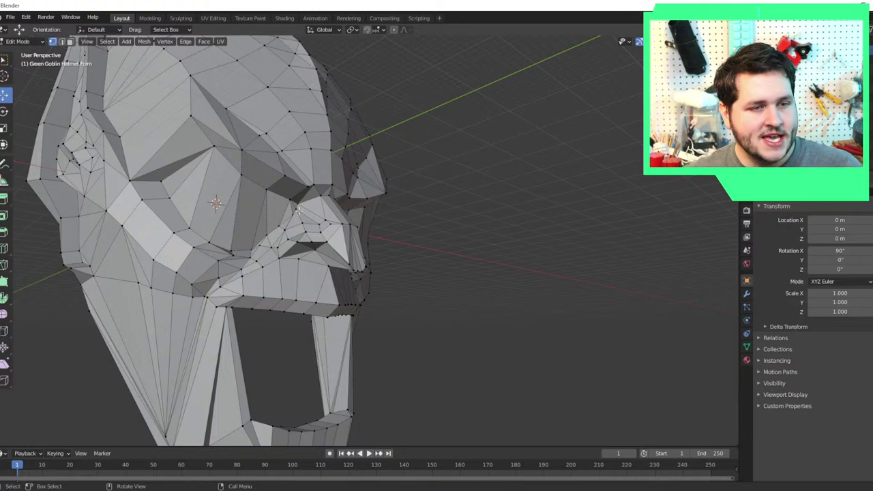
scroll(291, 186, "down", 8)
middle_click_drag(211, 234, 153, 196)
scroll(153, 196, "up", 5)
View the shaded helmet in Object Mode from the front and return to Edit Mode.
left_click(11, 17)
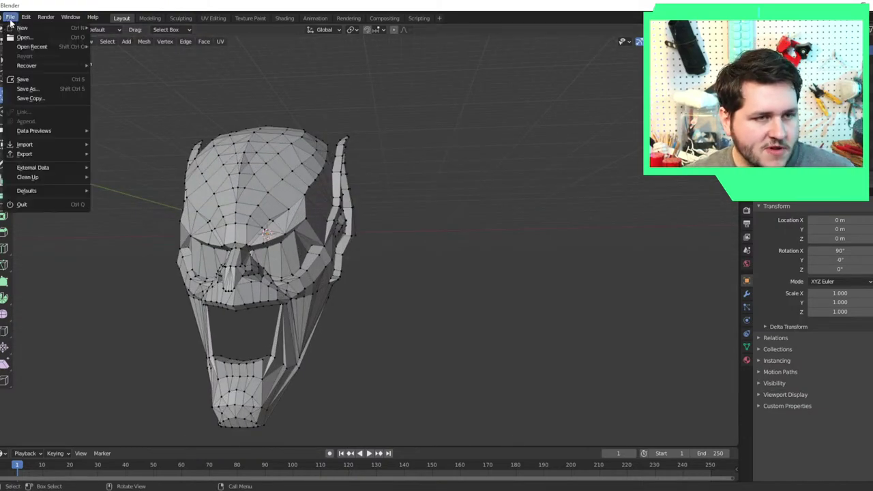
left_click(20, 41)
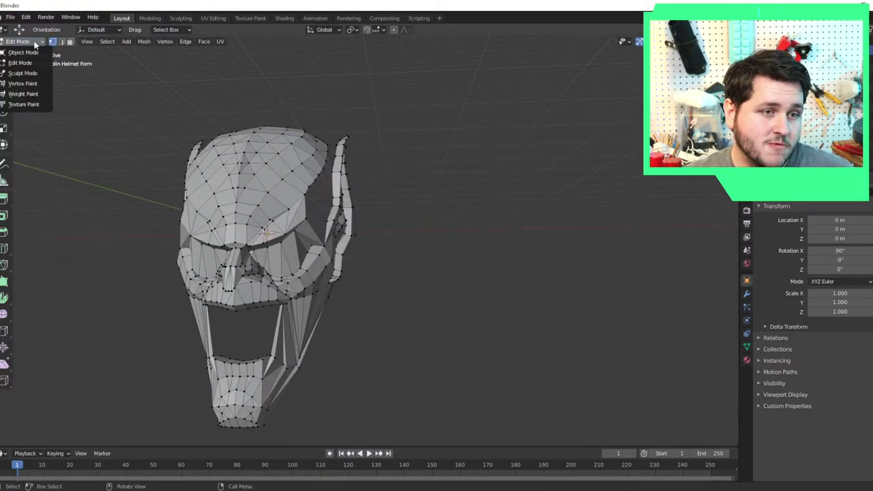
left_click(21, 45)
middle_click_drag(264, 235, 205, 205)
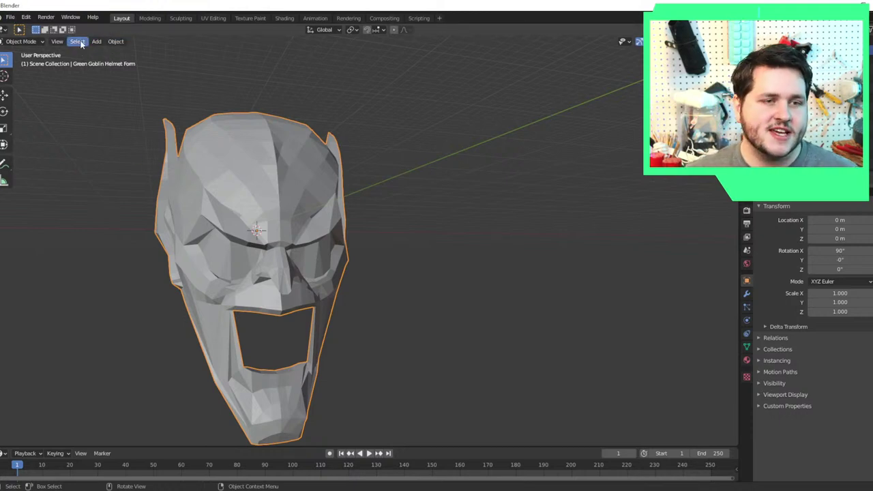
left_click(21, 41)
left_click(21, 59)
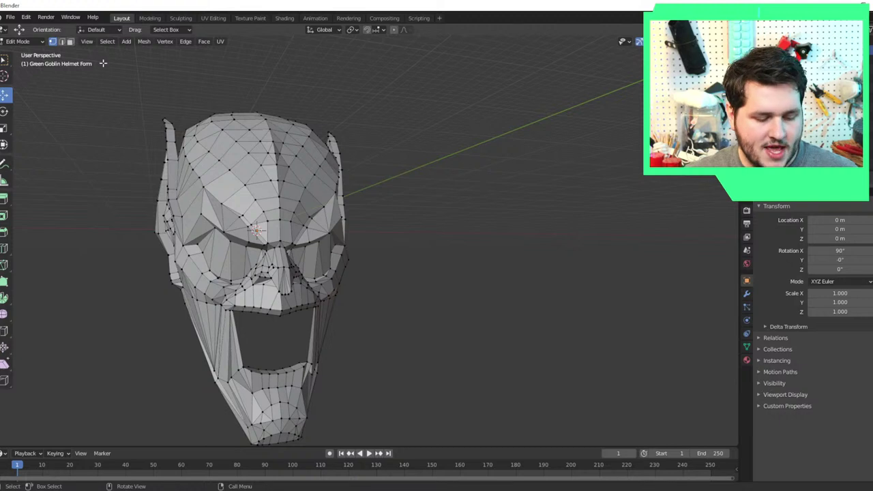
Select the entire helmet mesh and run Merge by Distance to clean up duplicate vertices.
key("a")
left_click(144, 41)
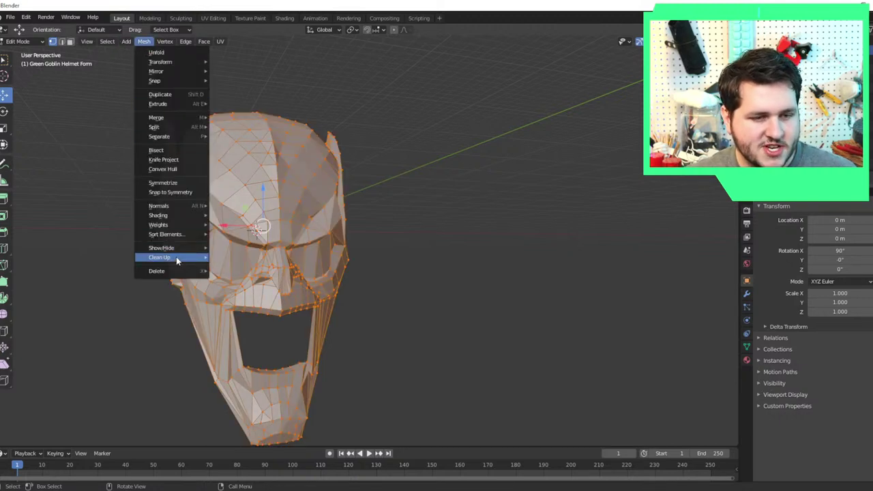
mouse_move(177, 260)
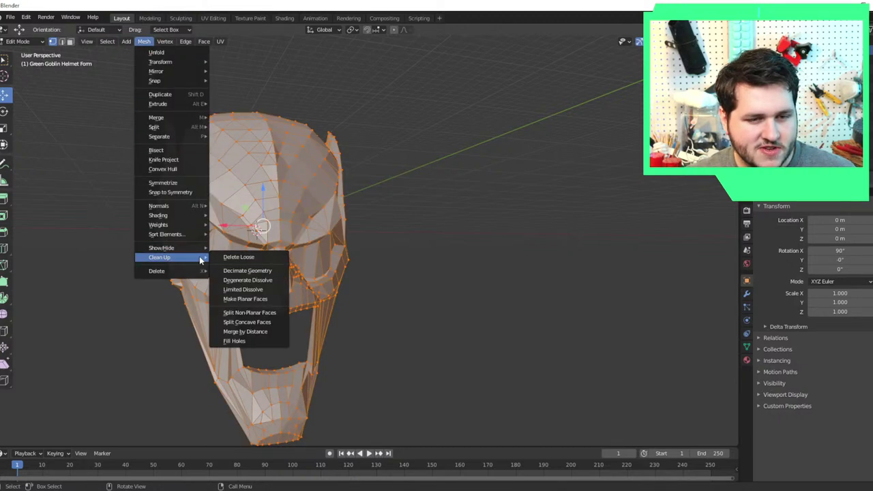
left_click(257, 332)
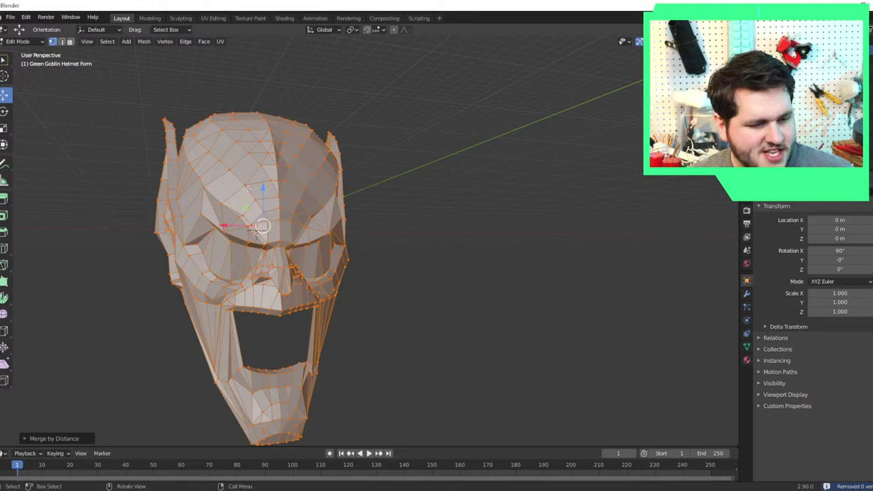
Export the helmet as a Wavefront OBJ named "Green Goblin Helmet - Cleaned" into the Green Goblin Mask folder.
left_click(10, 17)
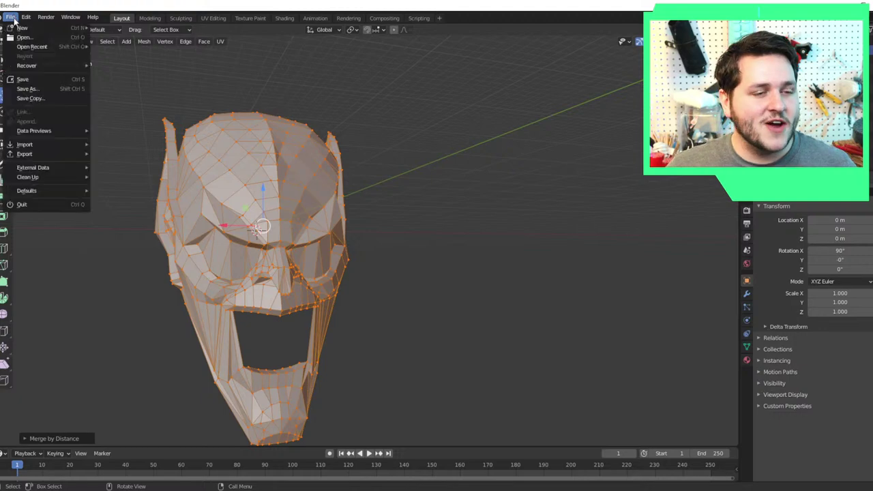
mouse_move(41, 158)
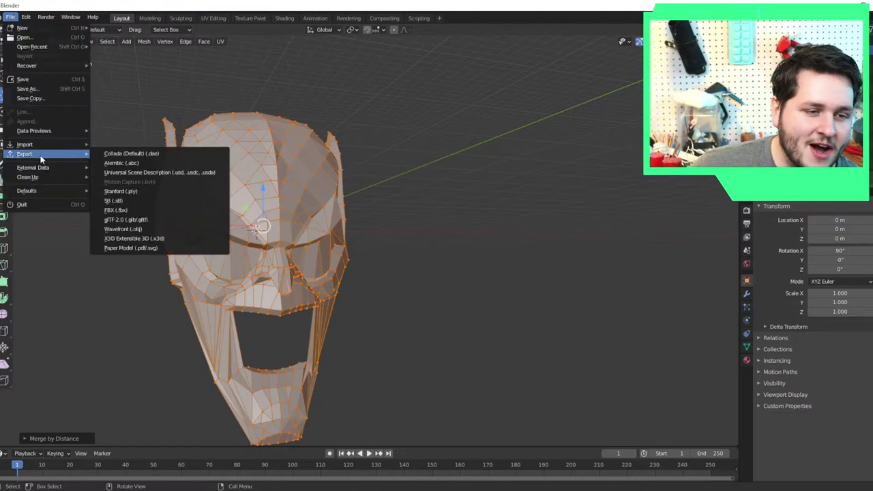
left_click(155, 228)
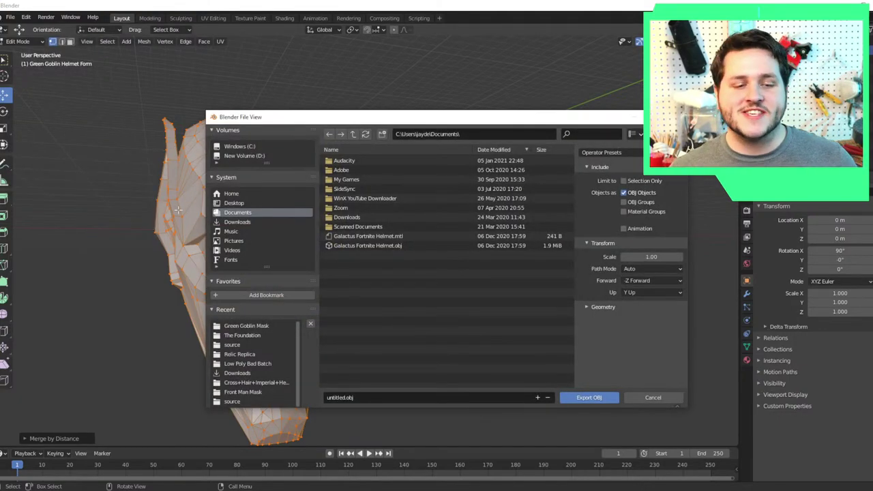
left_click(259, 326)
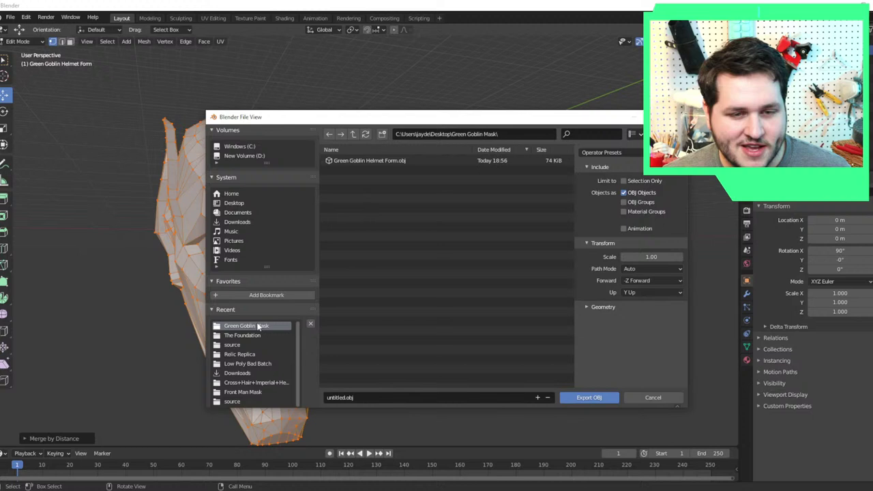
left_click(440, 398)
type("Green")
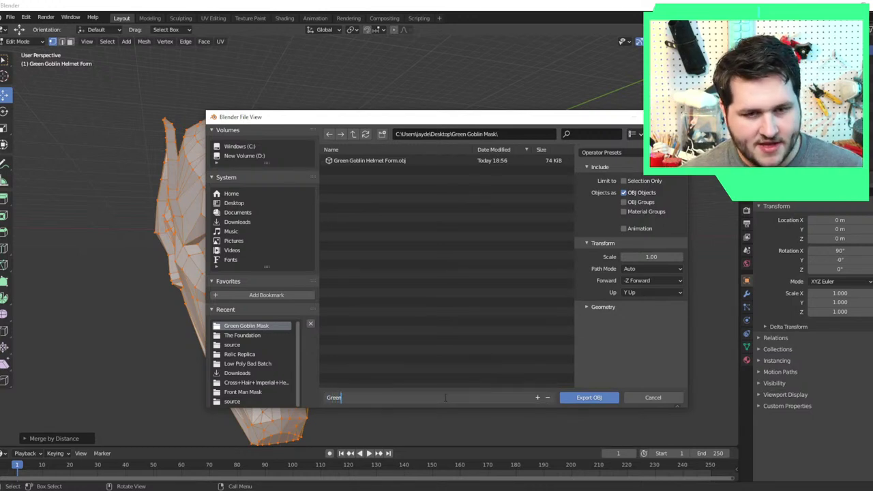
type(" Gobli")
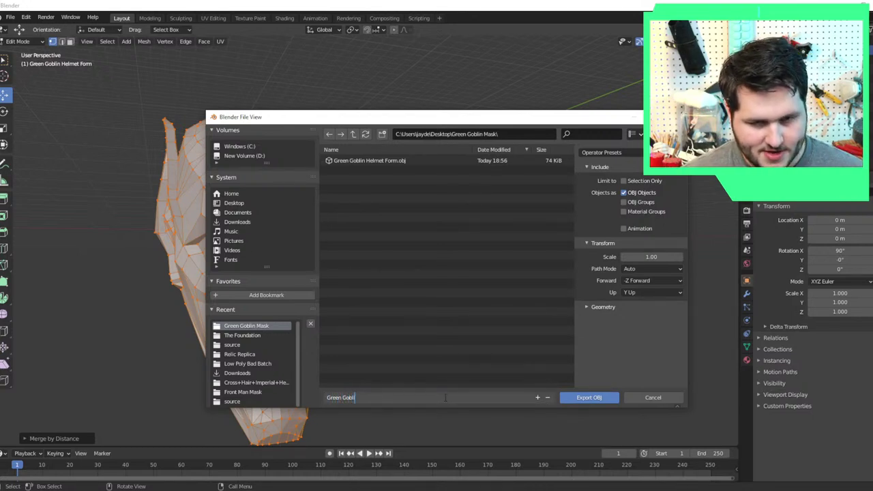
type("n Helmet")
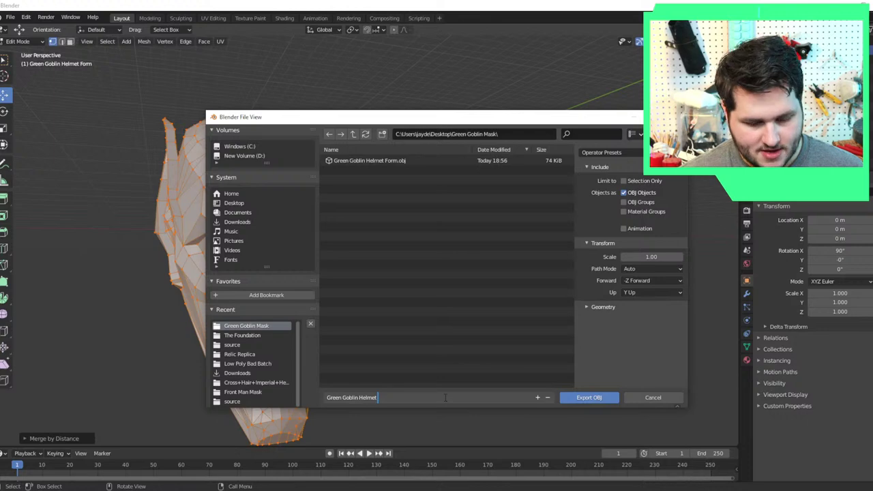
type(" - Cleaned")
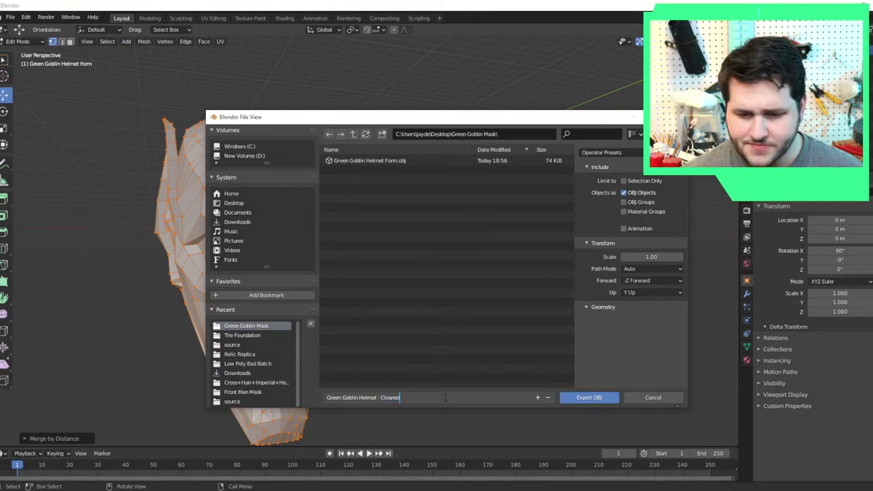
key("Return")
left_click(587, 397)
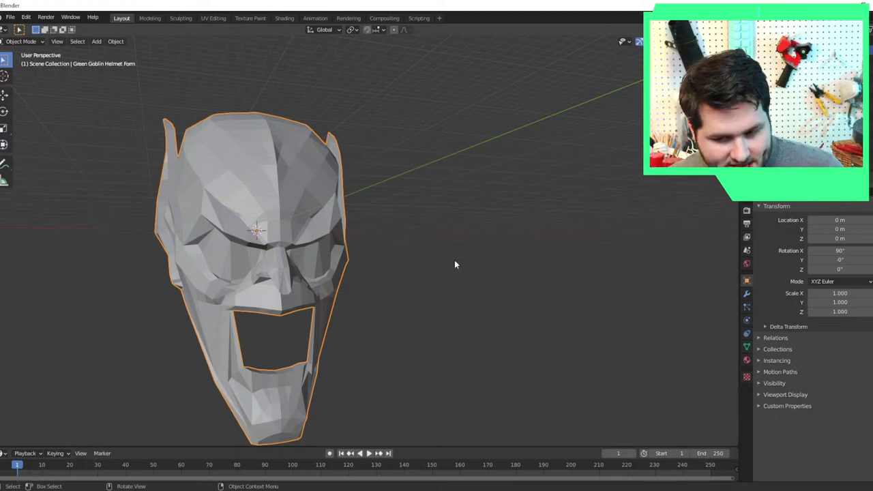
Cancel saving the Blender scene and quit the program without saving the changes.
key("ctrl+s")
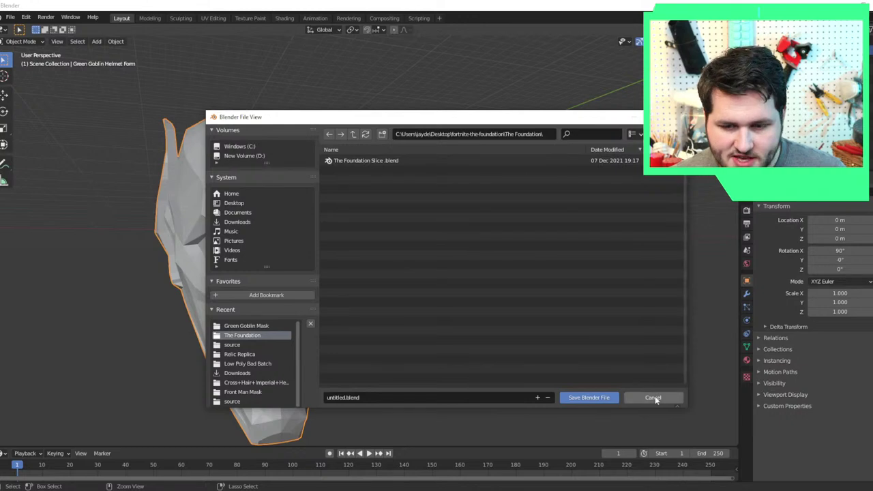
left_click(652, 396)
key("ctrl+q")
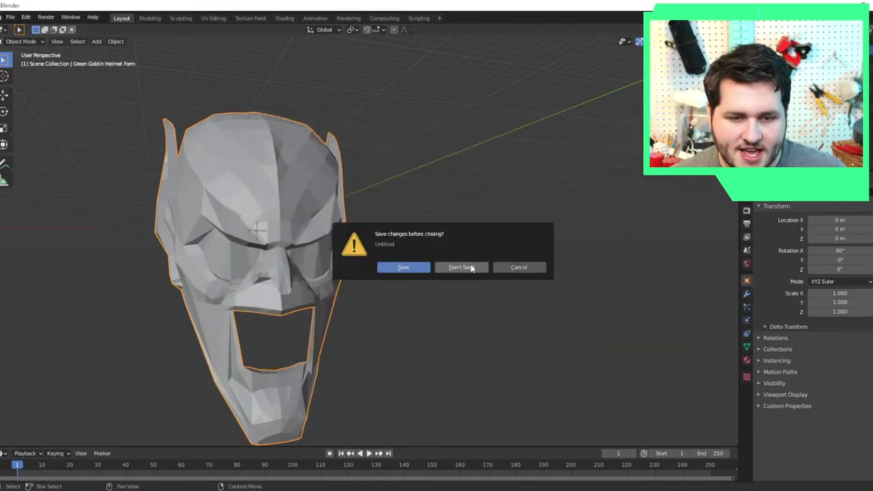
left_click(457, 267)
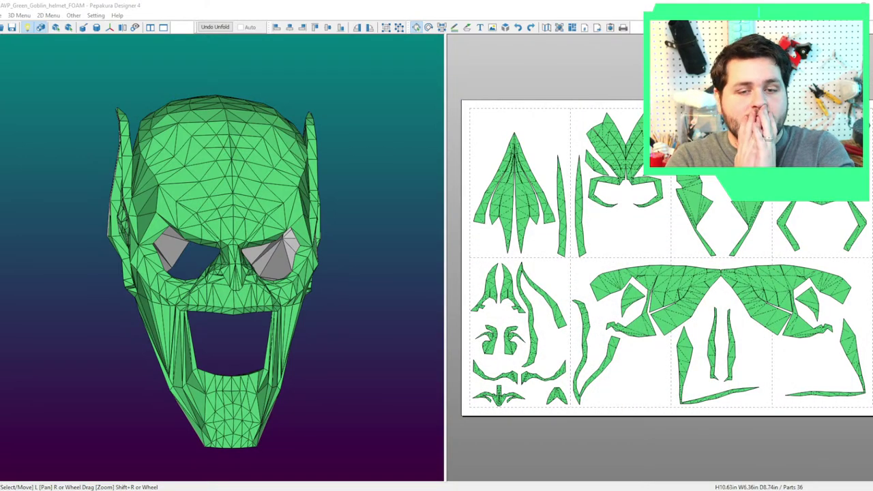
Switch to Pepakura Designer and open the "Green Goblin Helmet - Cleaned" model in place of the existing foam template.
left_click_drag(185, 313, 404, 271)
left_click(3, 15)
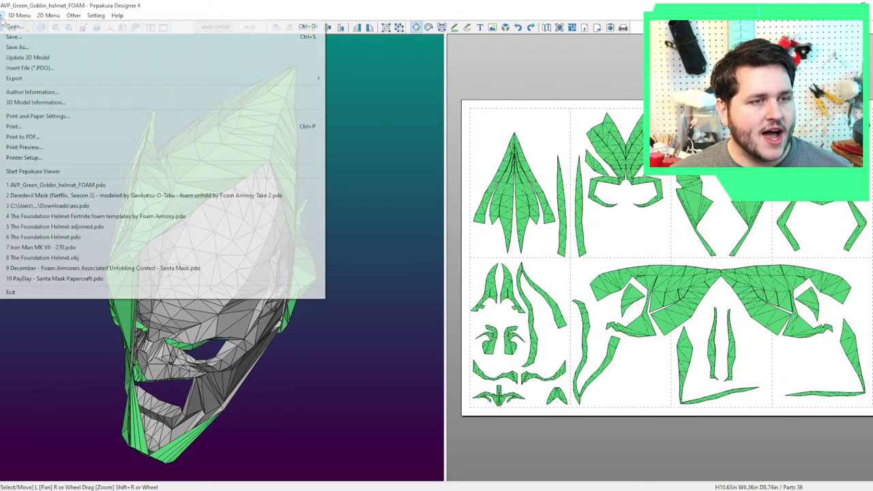
left_click(20, 28)
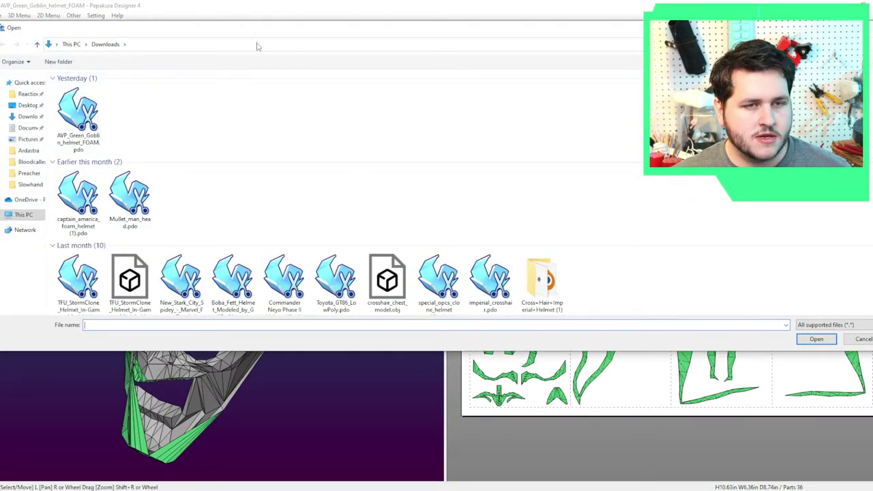
left_click_drag(266, 30, 872, 104)
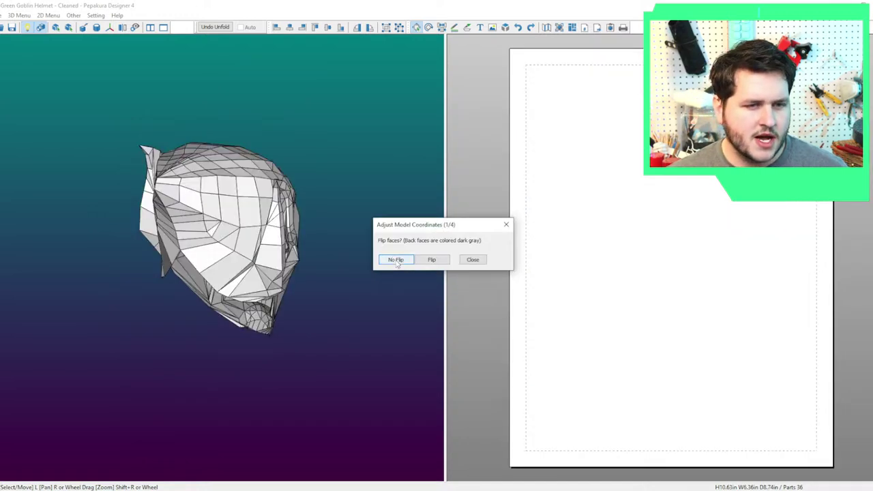
Set up the imported model's coordinates with no face flip, magenta as the front, the bottom unchanged and no inversion.
left_click(395, 259)
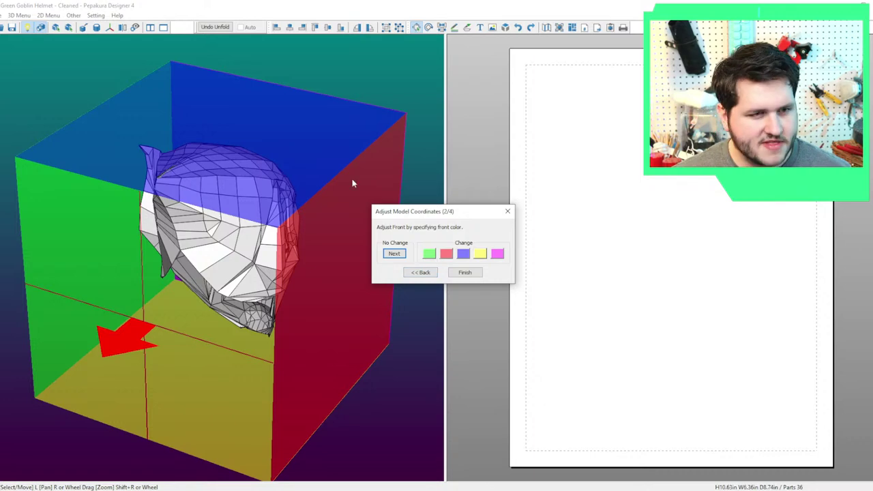
left_click(494, 254)
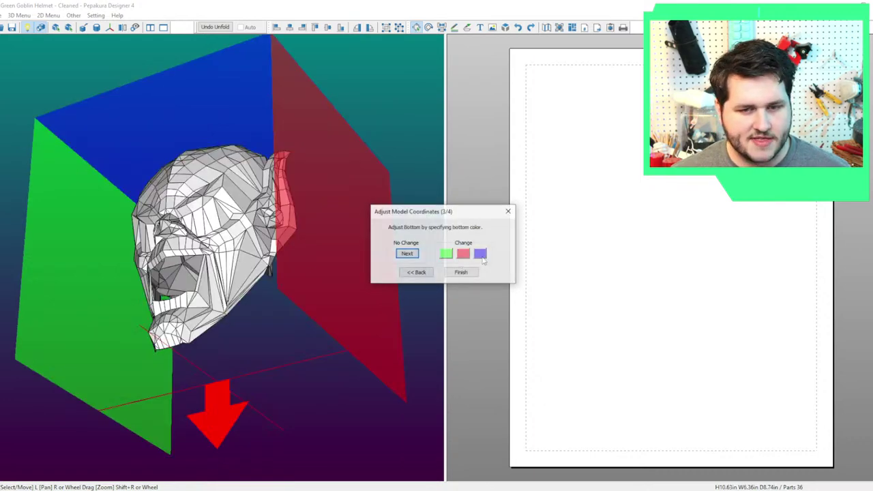
left_click(414, 255)
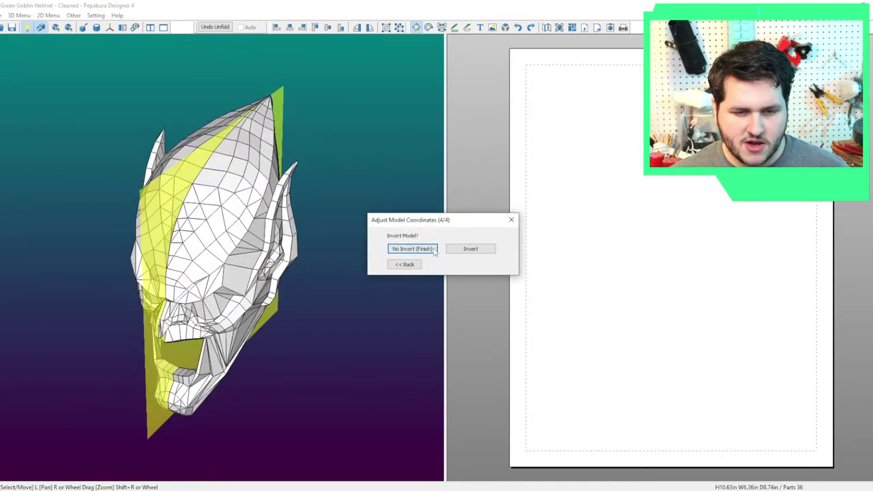
left_click(413, 250)
left_click(503, 195)
Inspect the imported helmet up close from the front and side, examining the eye panels and face lines.
scroll(304, 224, "up", 8)
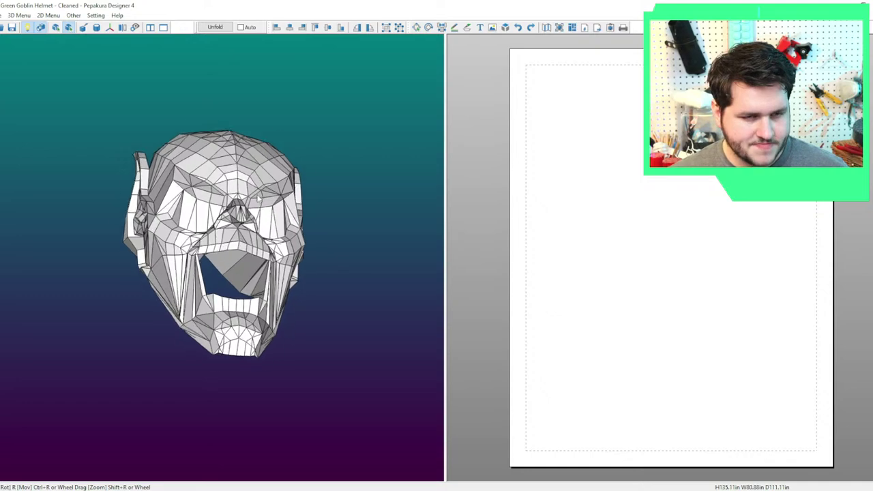
right_click_drag(258, 180, 290, 215)
right_click_drag(158, 210, 165, 203)
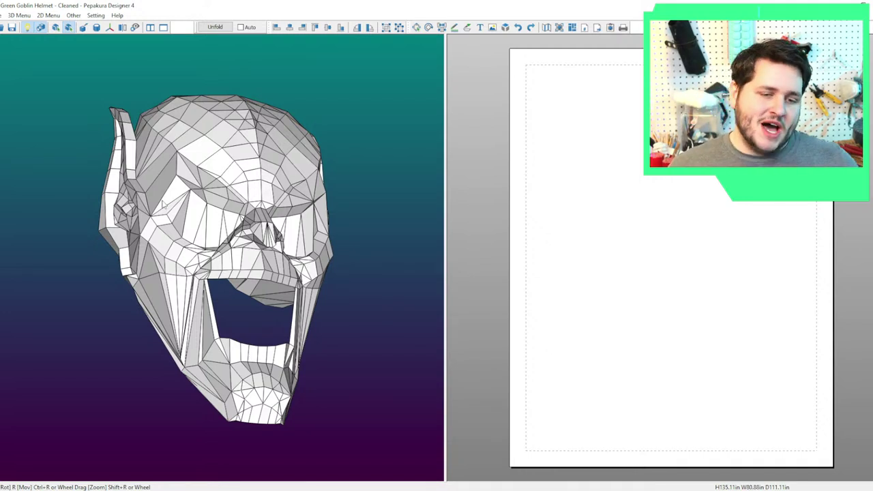
right_click_drag(162, 204, 164, 204)
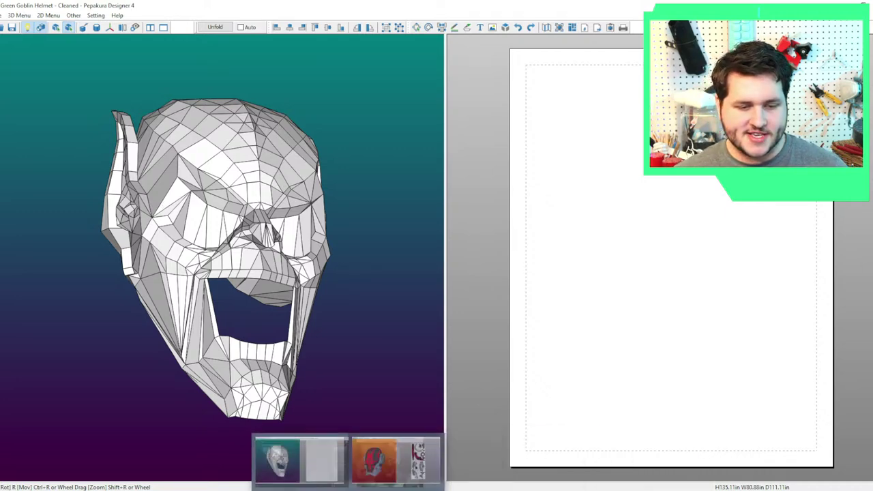
Bring the Green Goblin reference photo in the browser to the front and clear the helmet model's window away.
mouse_move(450, 490)
left_click(499, 462)
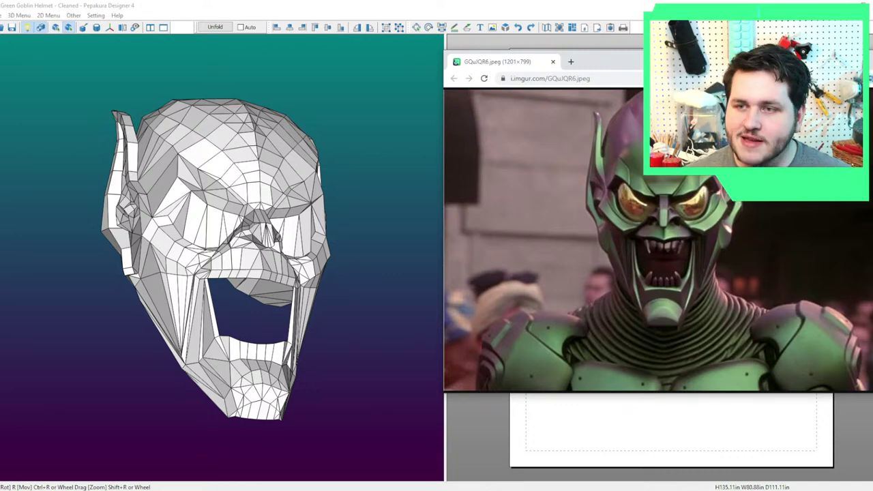
left_click(842, 6)
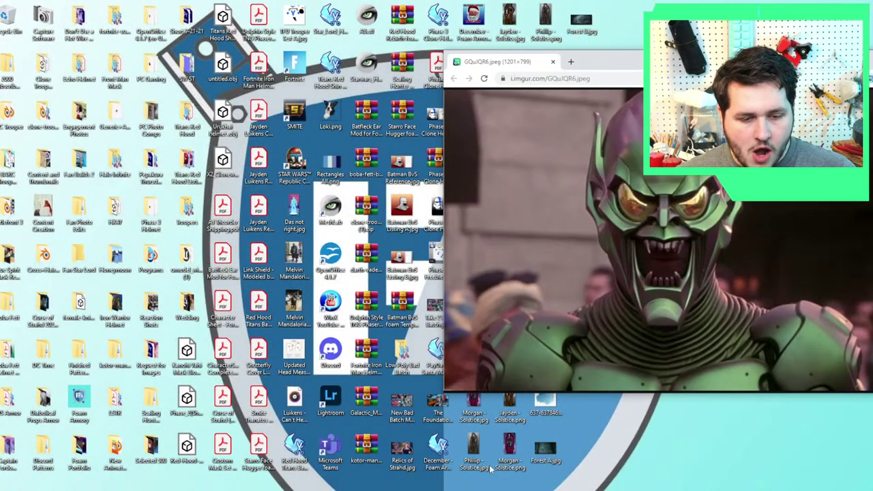
Reopen the recent file Green Goblin Helmet - Cleaned.obj in a separate Pepakura Designer window.
left_click(236, 489)
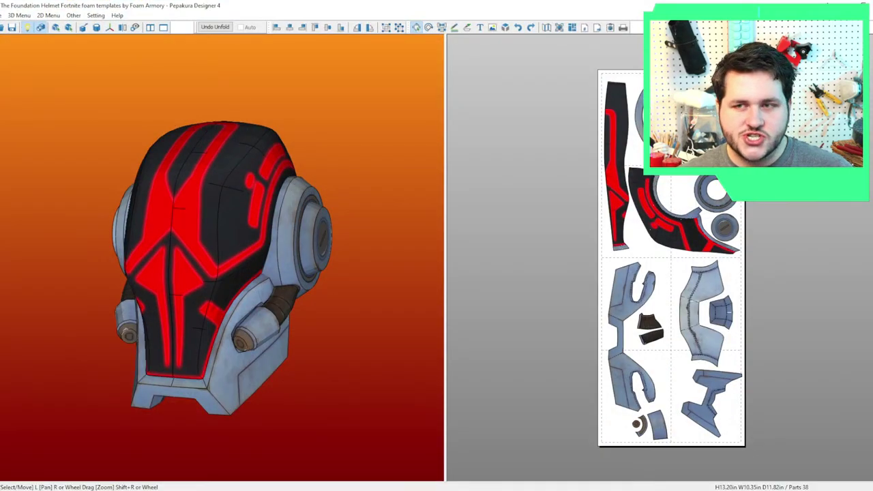
right_click(236, 489)
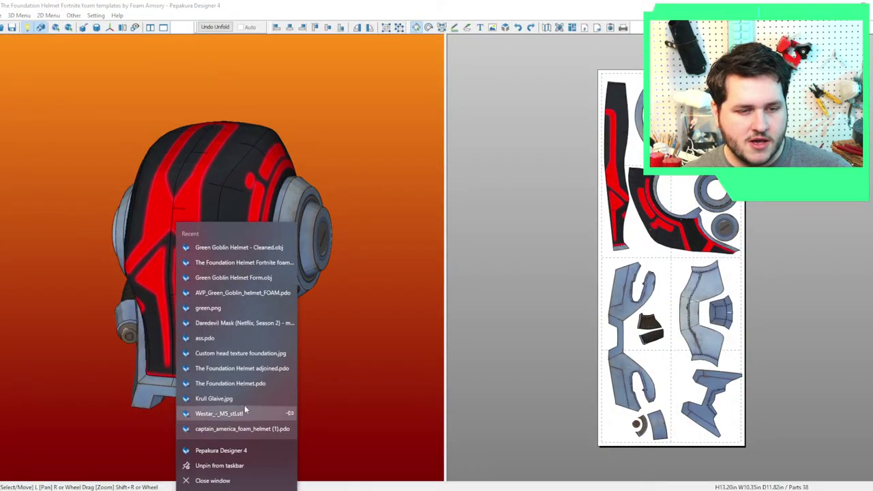
left_click(264, 249)
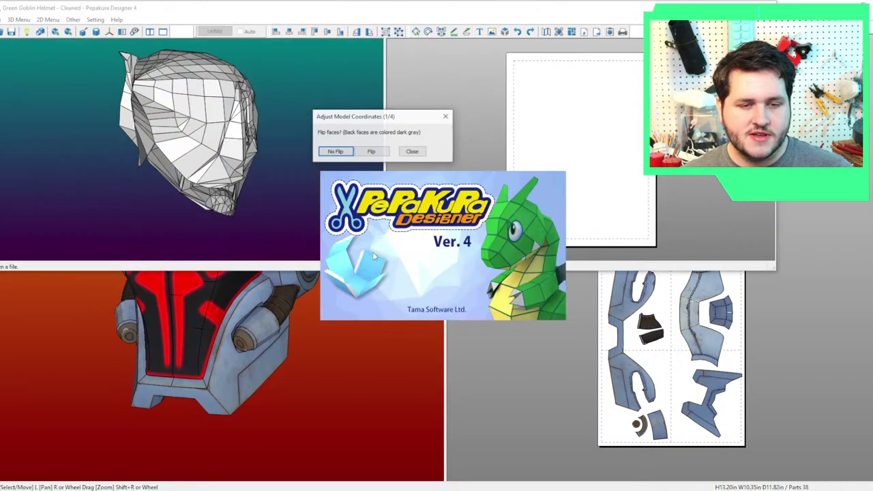
Set up the reopened helmet's coordinates with no face flip, magenta as the front, an unchanged bottom and no inversion.
left_click(341, 152)
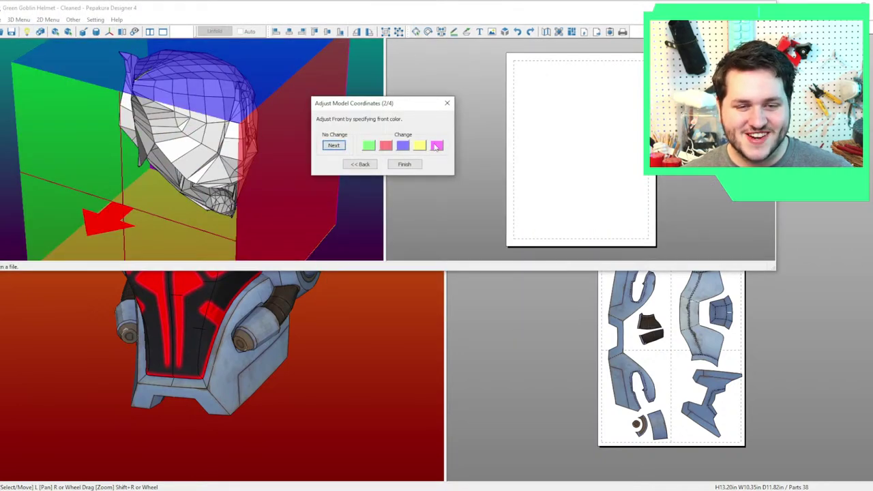
left_click(345, 148)
left_click(350, 148)
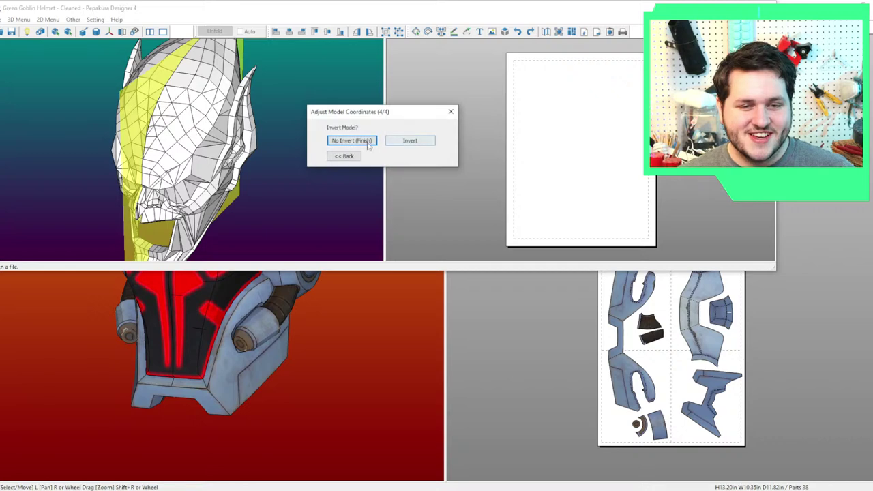
left_click(350, 141)
left_click(357, 179)
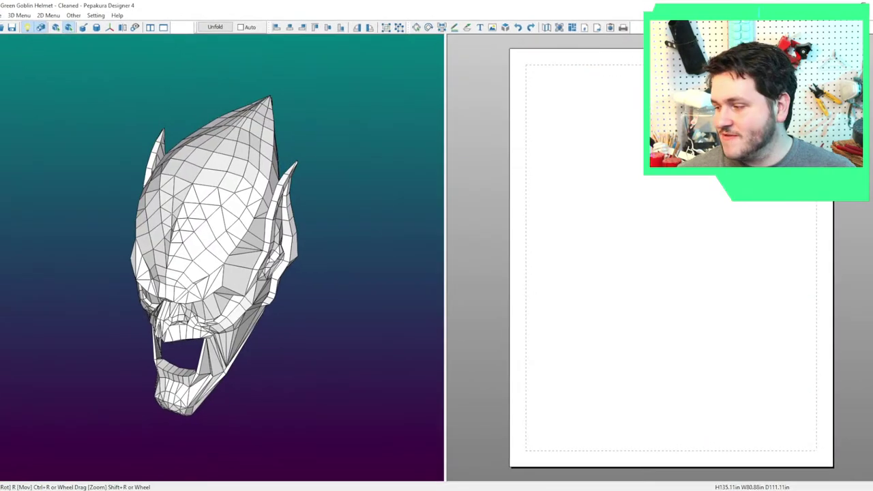
Widen the 3D view across the whole window so that the 2D pattern page is hidden.
left_click_drag(286, 150, 344, 179)
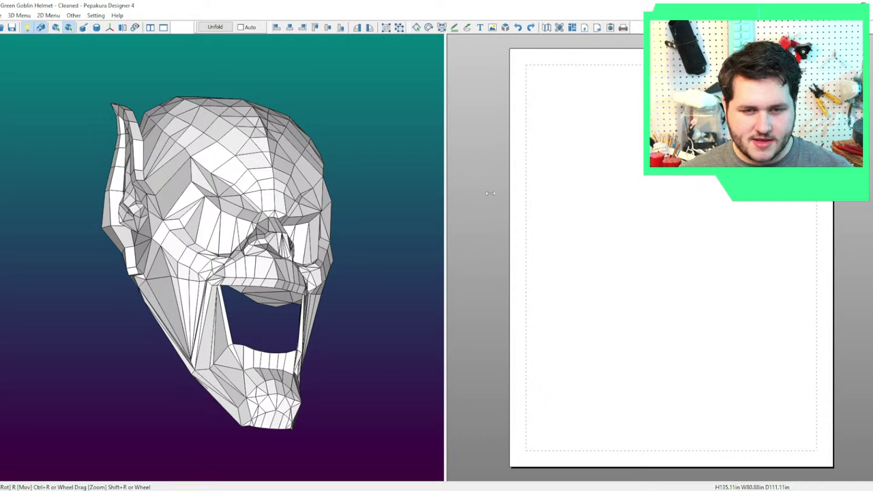
left_click_drag(490, 193, 866, 212)
scroll(624, 213, "down", 5)
right_click_drag(624, 213, 520, 228)
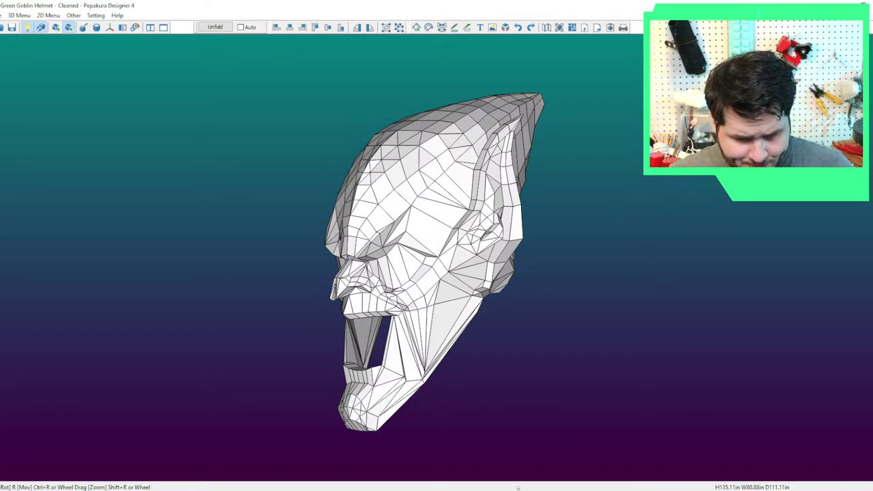
Arrange the browser's Green Goblin reference photo side by side with the Pepakura Designer window.
left_click(518, 489)
left_click_drag(675, 63, 0, 146)
left_click(598, 151)
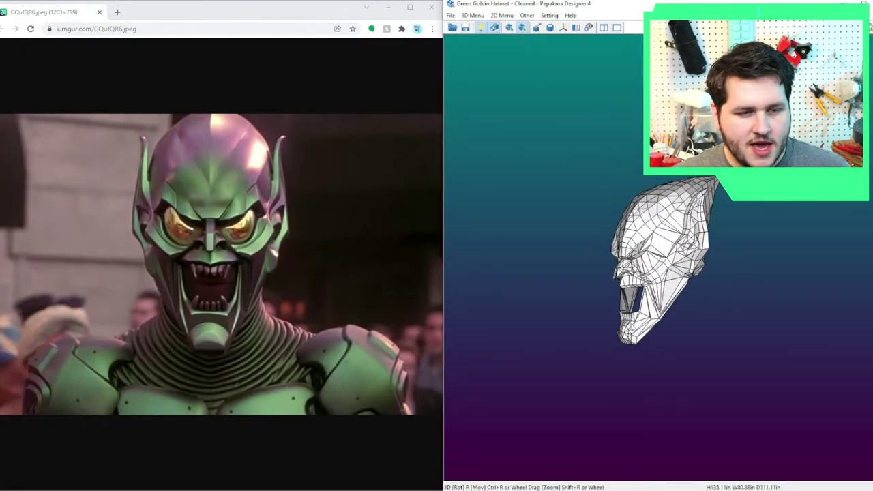
Set the viewing angle of the 3D display to its maximum in the view setup and close the display settings.
scroll(633, 328, "up", 5)
mouse_move(631, 328)
right_mouse_down()
mouse_move(662, 331)
mouse_move(643, 341)
mouse_move(600, 325)
mouse_move(625, 325)
right_mouse_up()
scroll(625, 325, "up", 3)
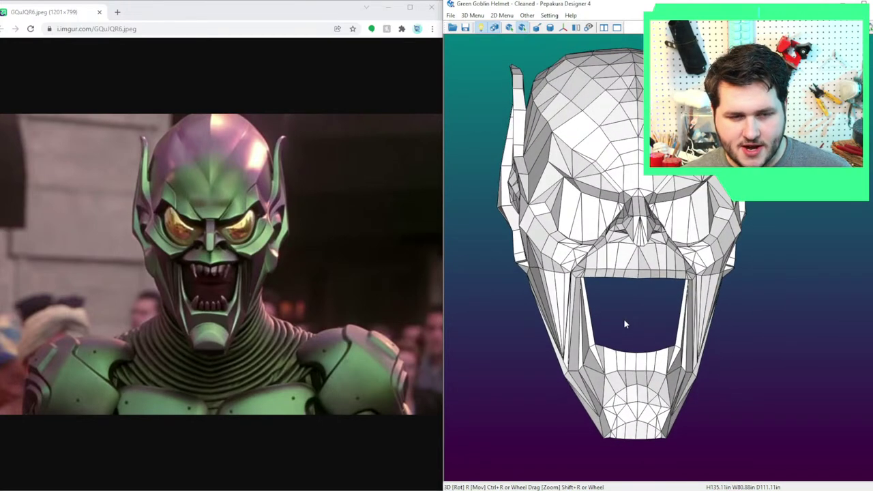
scroll(631, 330, "down", 2)
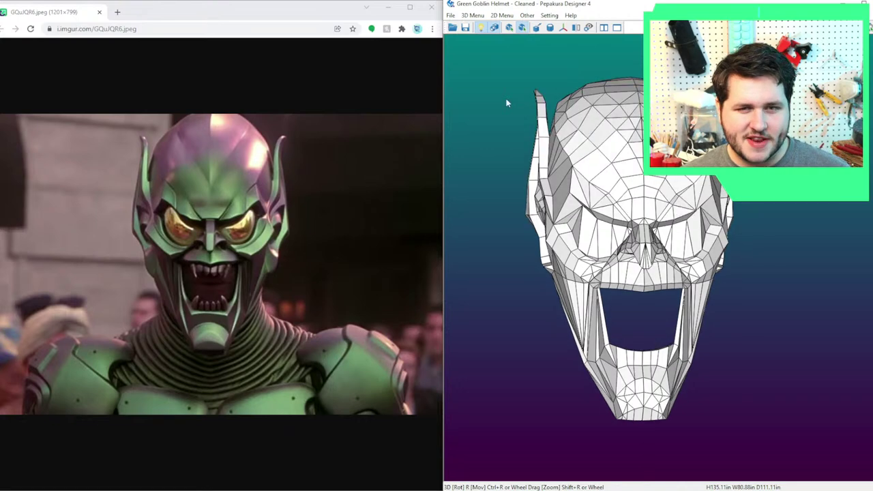
left_click(472, 15)
left_click(490, 154)
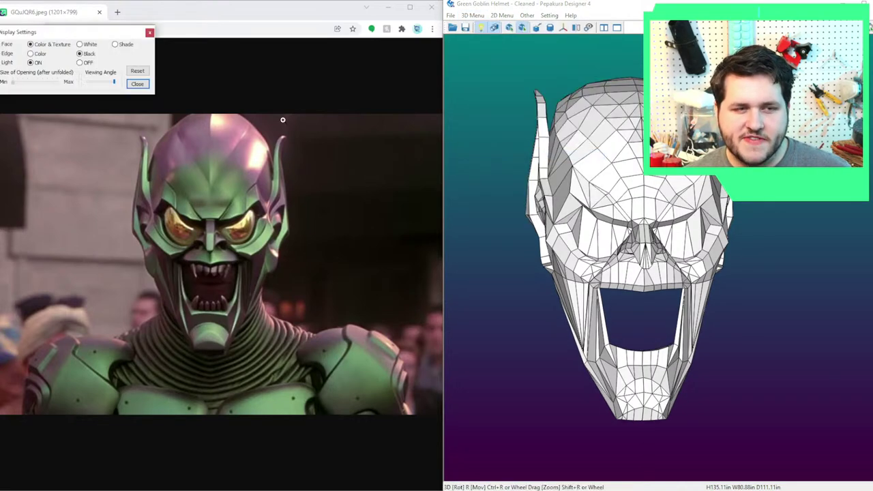
left_click_drag(114, 85, 150, 83)
mouse_move(542, 207)
right_mouse_down()
mouse_move(554, 198)
mouse_move(550, 229)
mouse_move(550, 221)
right_mouse_up()
middle_click_drag(622, 290, 646, 263)
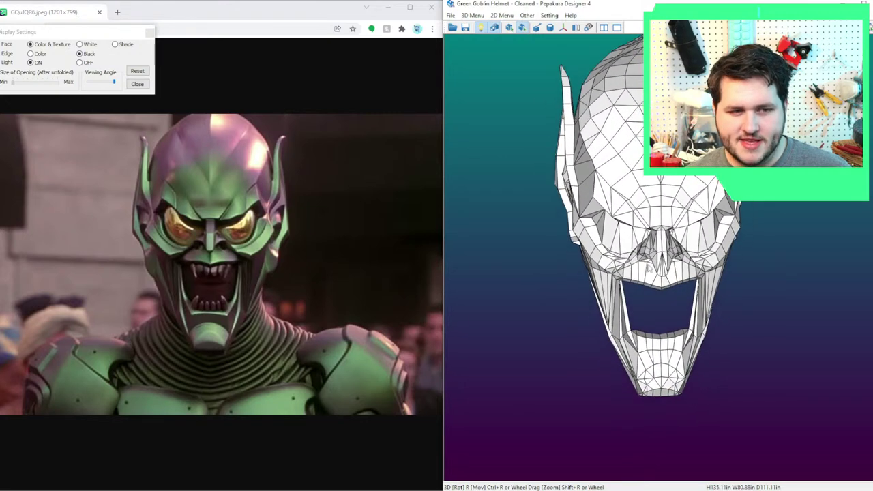
right_click_drag(645, 272, 644, 274)
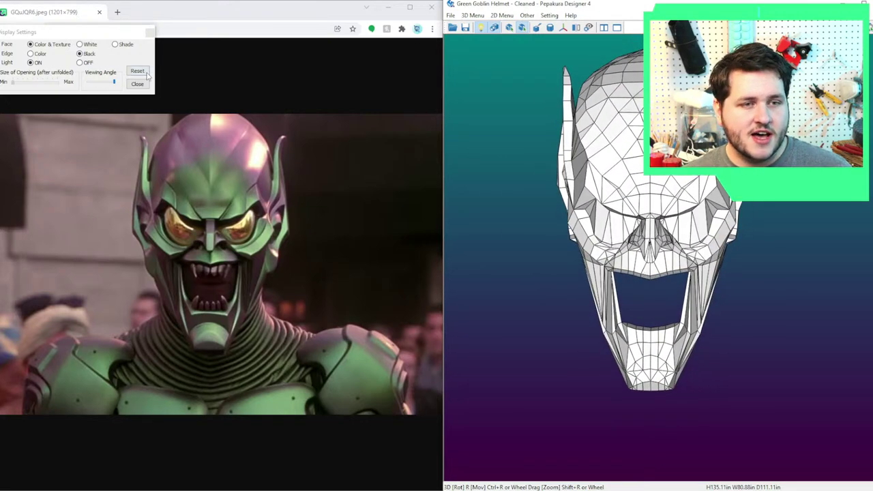
left_click(142, 83)
Start specifying open edges and mark the edge in front of the helmet's right ear as a cut.
left_click(473, 15)
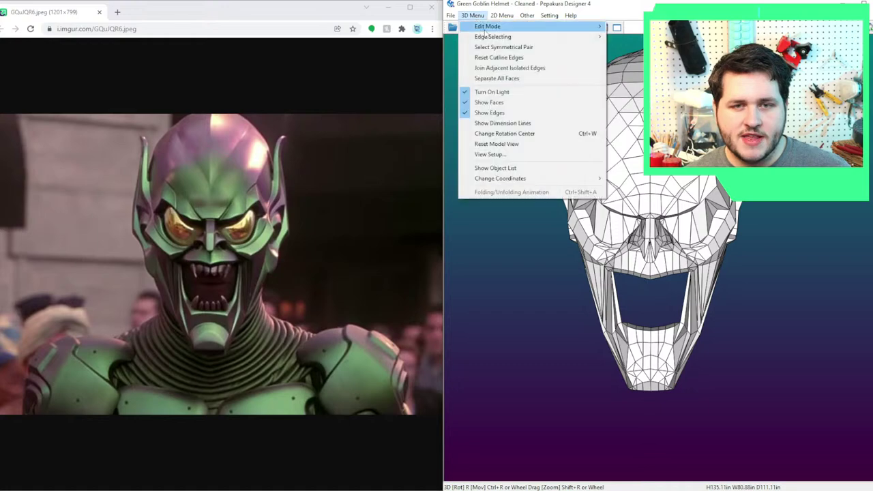
mouse_move(498, 25)
left_click(623, 34)
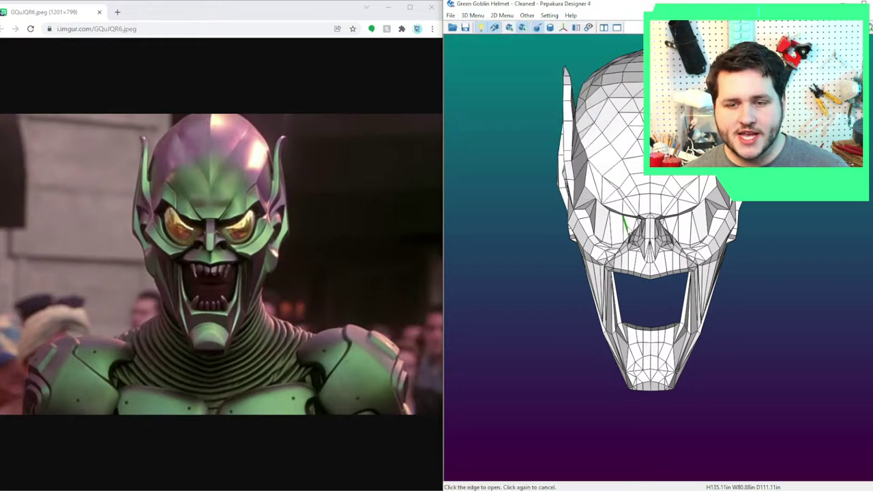
left_click_drag(661, 233, 617, 230)
right_click_drag(612, 231, 604, 212)
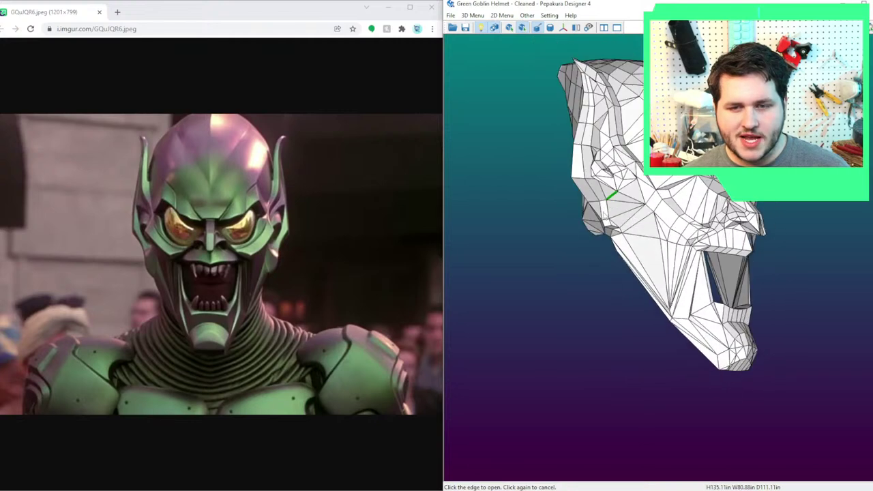
left_click(645, 174)
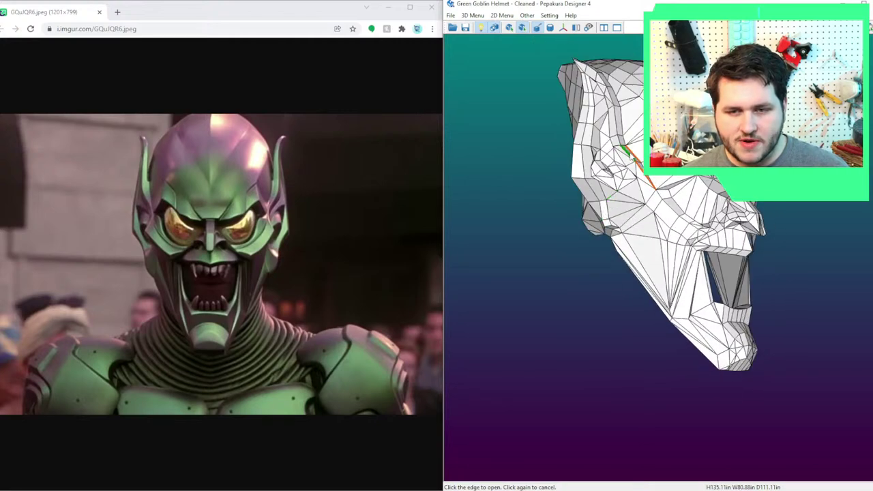
Switch to shortest-path edge selection and mark open edges along the right ear's outer front edge up to its tip.
left_click(473, 15)
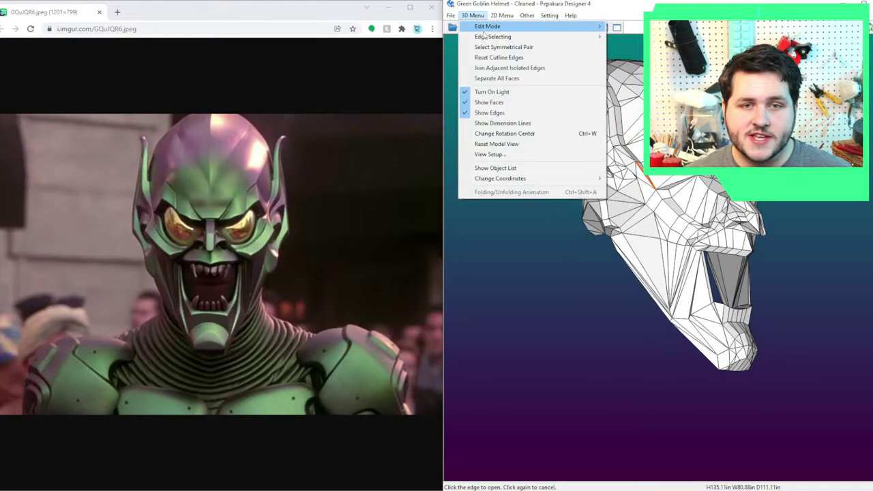
mouse_move(486, 39)
left_click(628, 47)
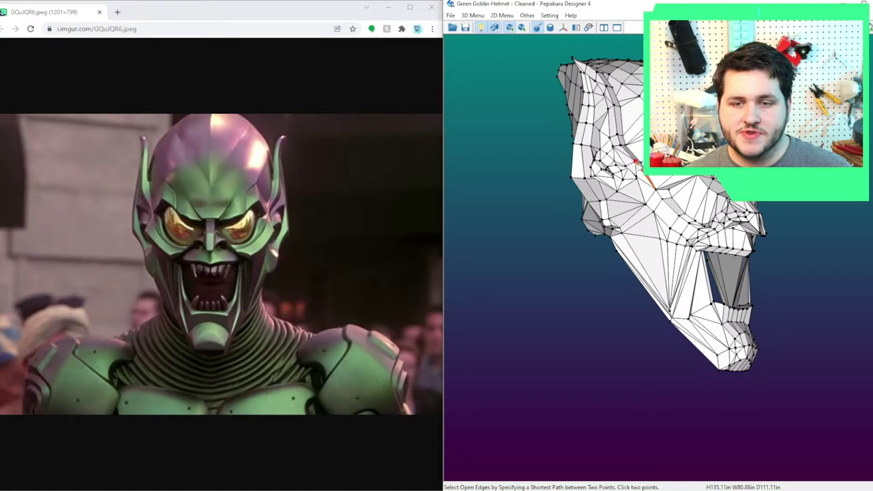
right_click_drag(631, 167, 622, 190)
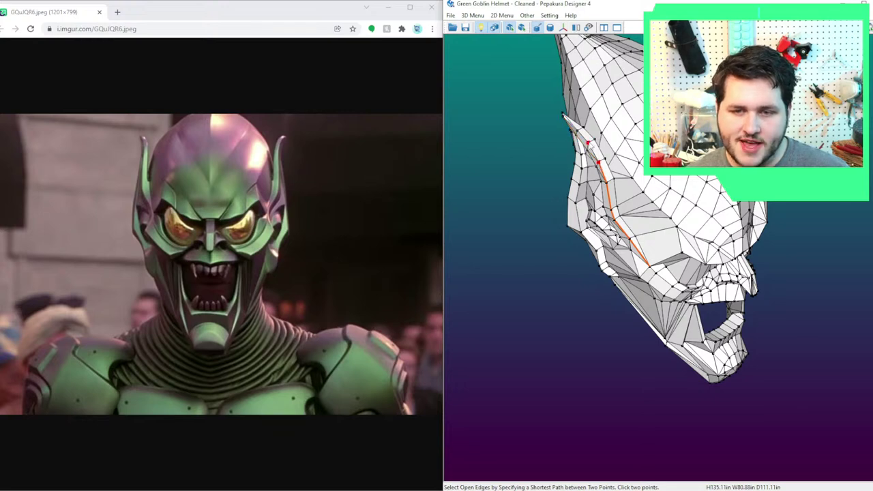
left_click_drag(580, 135, 609, 70)
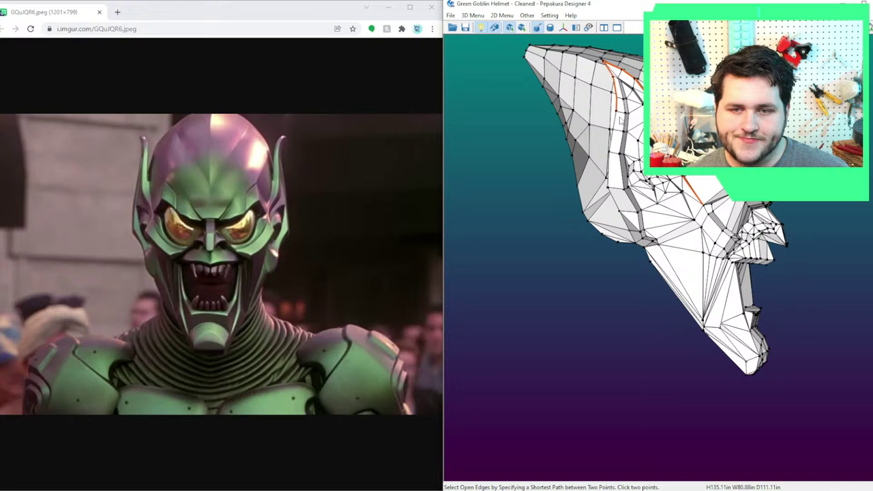
Mark open edges down the outer rear edge of the right ear, from the tip to the ear's base.
left_click_drag(612, 194, 656, 190)
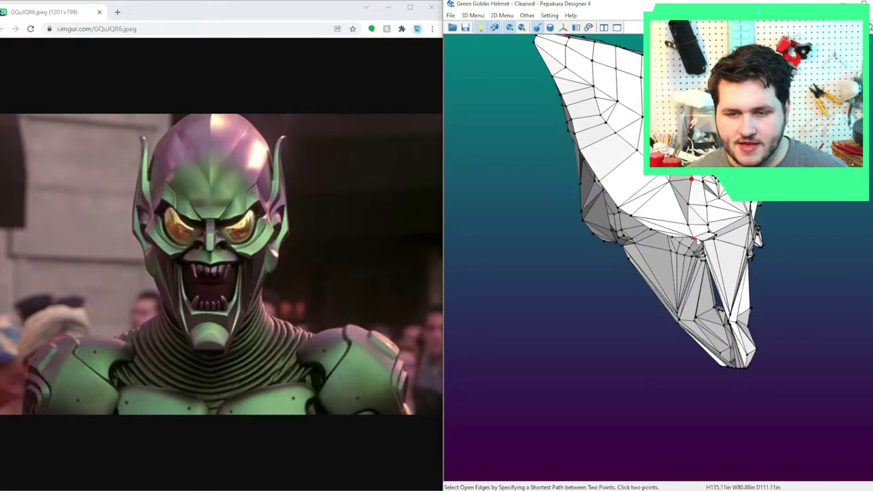
right_click_drag(700, 206, 655, 201)
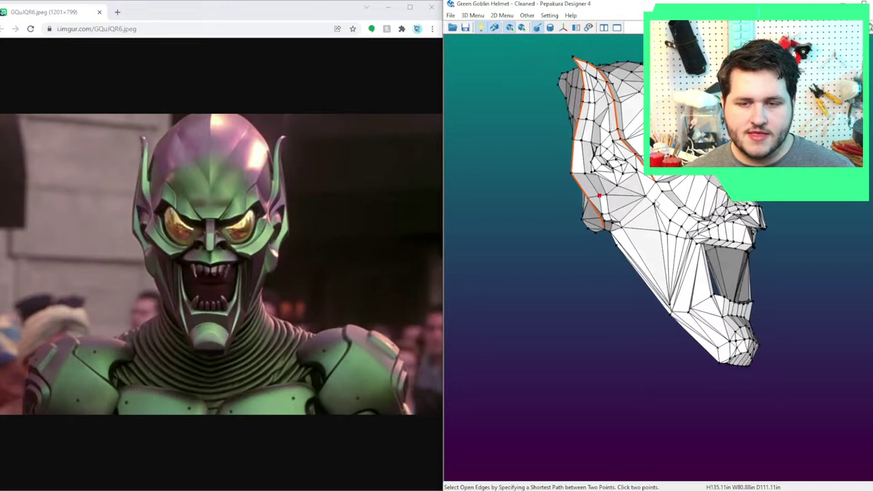
left_click_drag(656, 204, 598, 233)
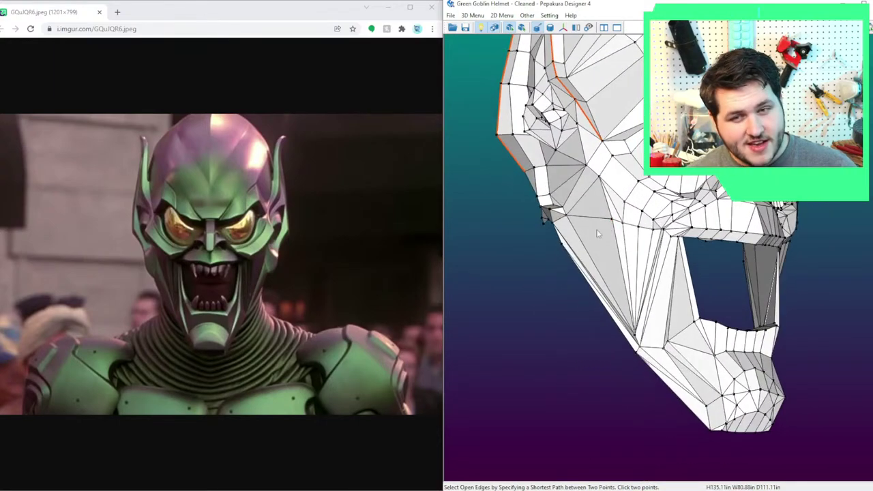
Mark open edges along the inner side of the right ear's front rim, from the cheek corner up towards the tip.
left_click(602, 141)
right_click_drag(577, 125, 648, 140)
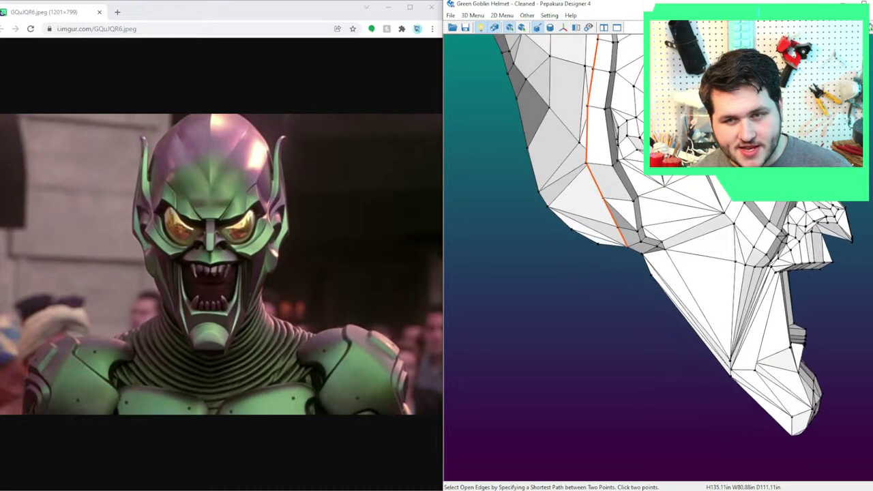
middle_click_drag(662, 114, 683, 211)
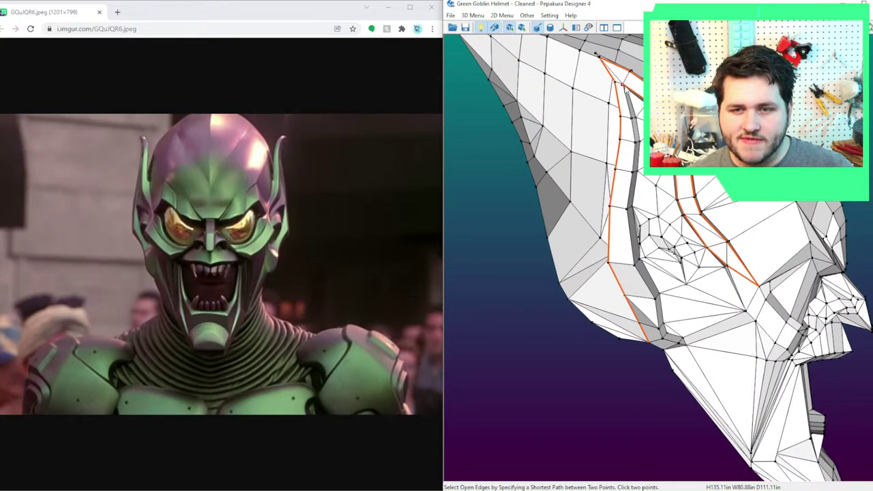
Mark open edges down the inner side of the right ear's rear rim and around its lower end towards the jaw.
left_click(635, 268)
right_click_drag(659, 339, 615, 286)
left_click(629, 236)
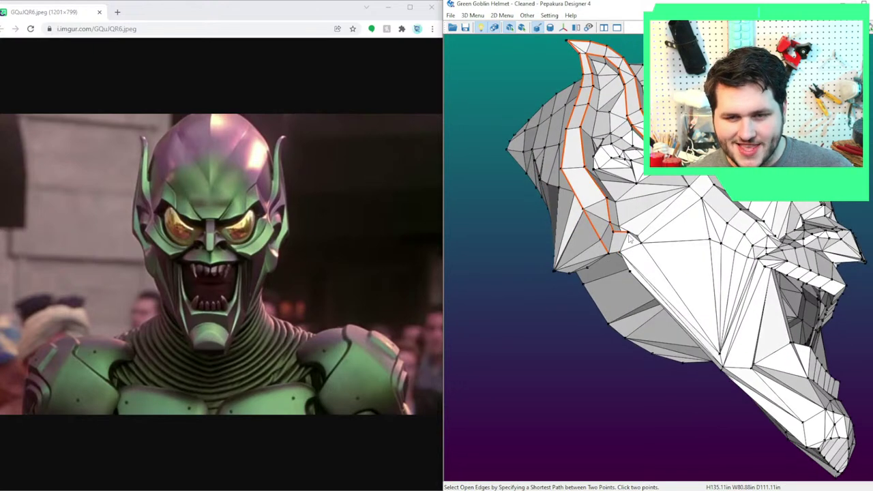
left_click(641, 248)
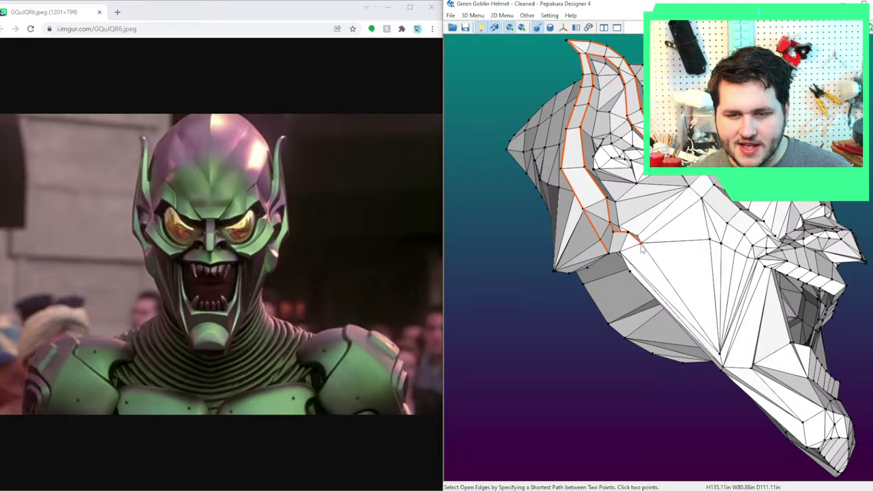
Mark open edges along the inner side of the left ear's rear rim, from its lower end near the jaw up towards the tip.
mouse_move(608, 254)
left_mouse_down()
mouse_move(738, 247)
mouse_move(633, 318)
mouse_move(656, 302)
left_mouse_up()
left_click(644, 298)
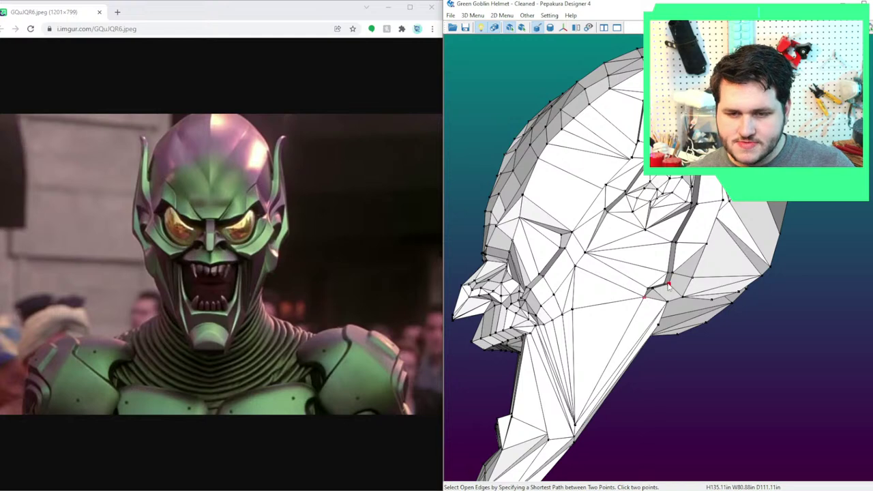
left_click(669, 284)
left_click(696, 203)
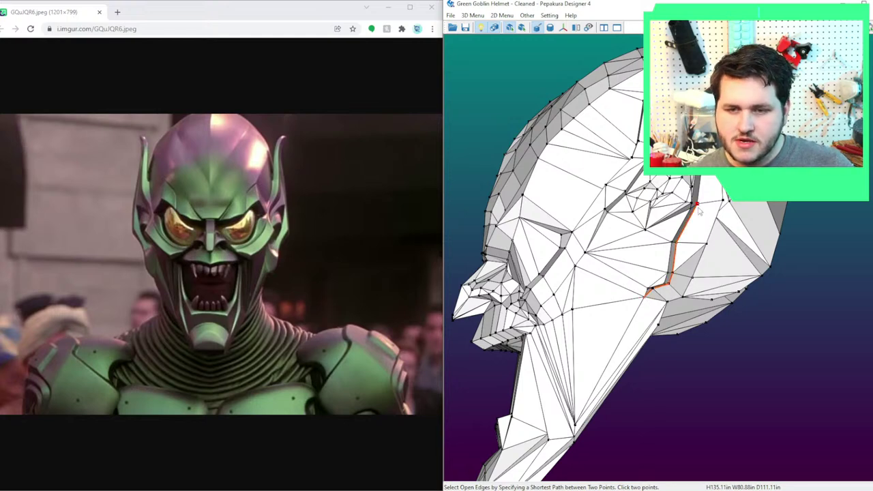
middle_click_drag(701, 184, 707, 274)
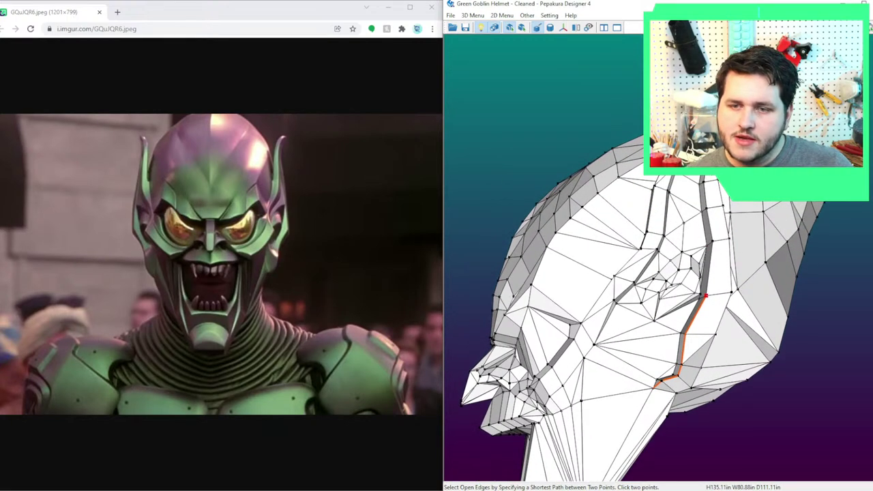
left_click(702, 152)
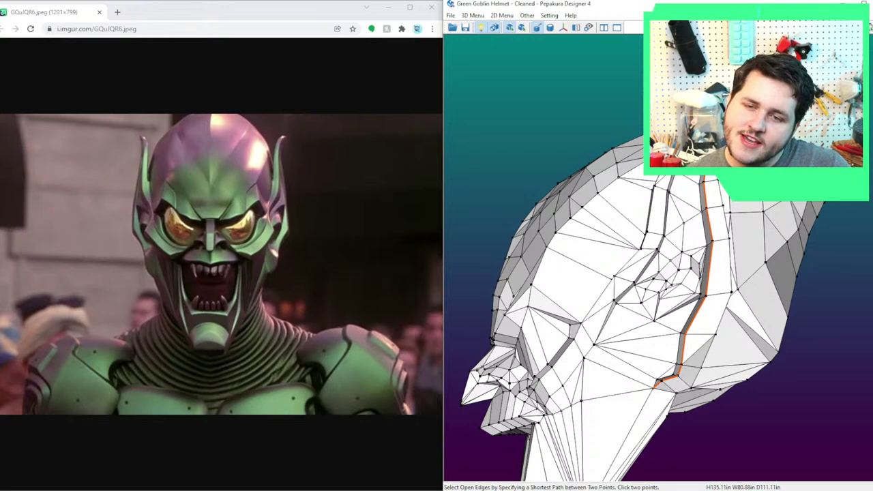
Mark open edges down the inner side of the left ear's front rim to the cheek corner.
left_click(658, 249)
left_click_drag(636, 291, 633, 320)
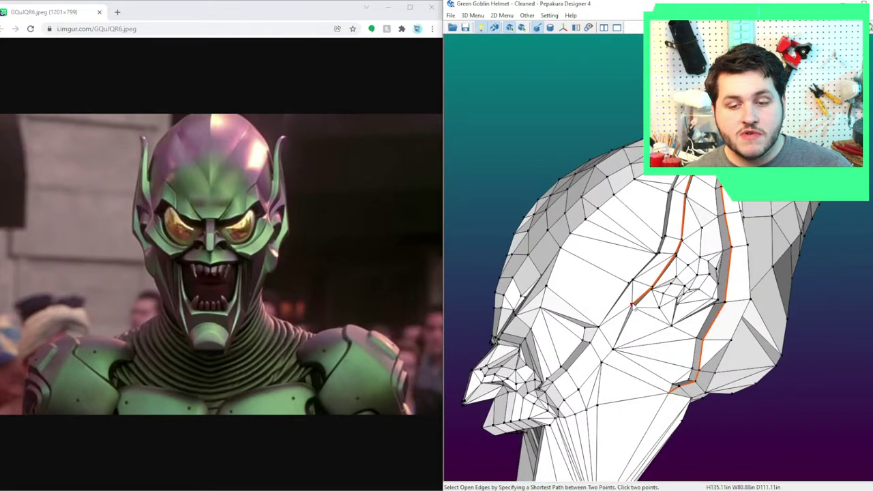
left_click(600, 327)
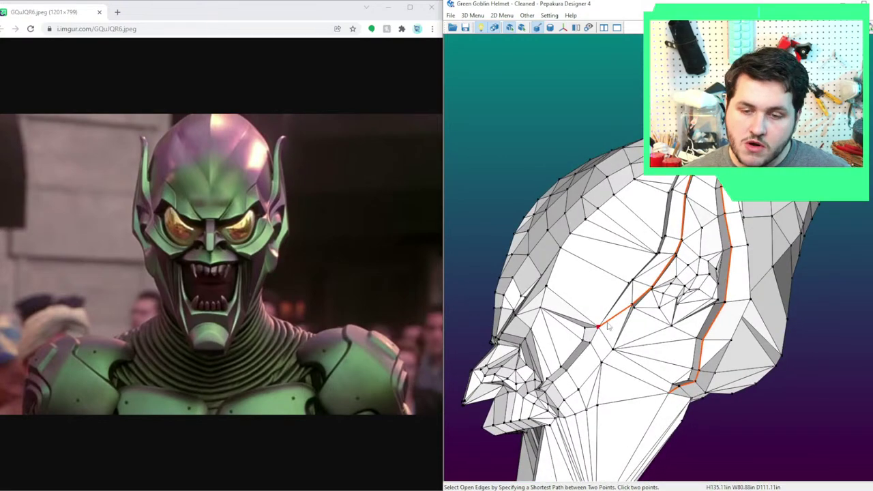
Mark open edges along the left ear's outer front edge, from the cheek corner up to the ear's tip.
left_click(662, 256)
right_click_drag(662, 256, 675, 282)
left_click(707, 219)
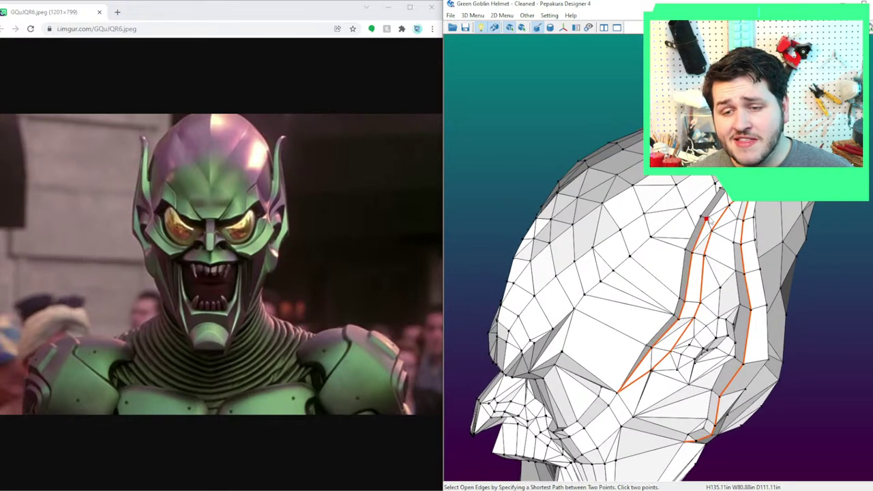
right_click_drag(704, 218, 711, 295)
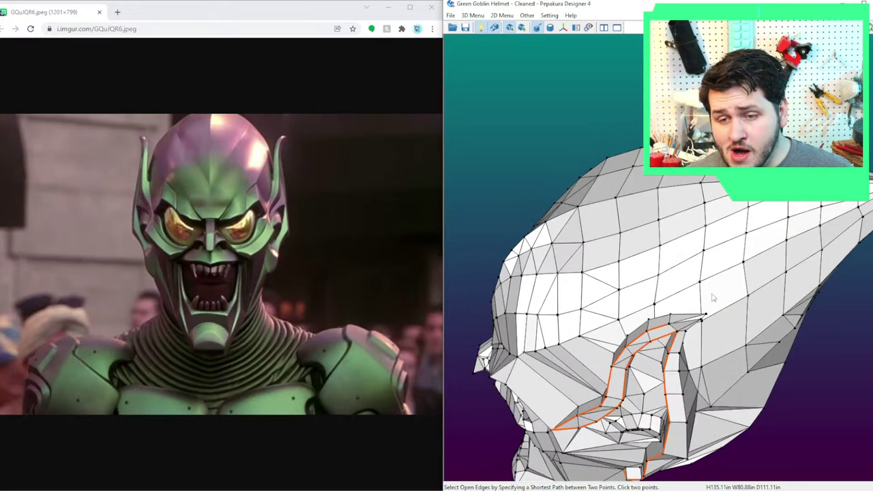
left_click(670, 325)
left_click(703, 318)
left_click_drag(703, 318, 649, 309)
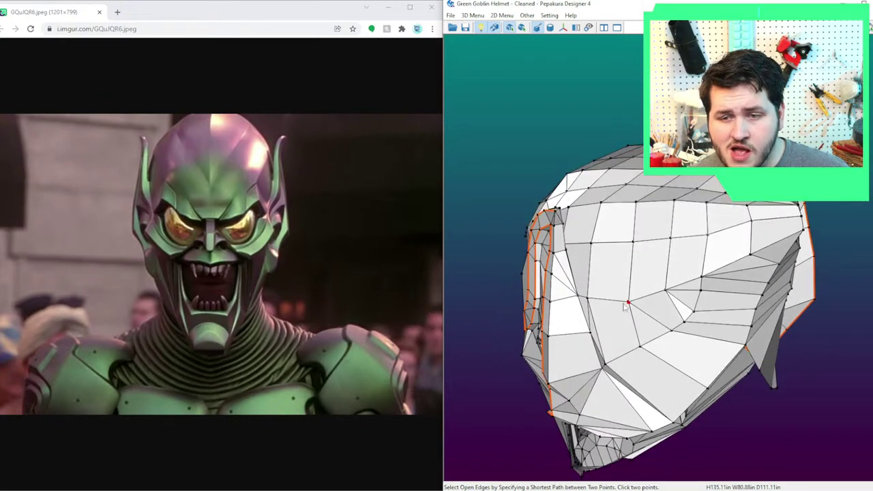
Mark open edges along the left ear's outer rear edge between tip and base, undoing the path that strays onto the head side.
left_click_drag(555, 212, 610, 223)
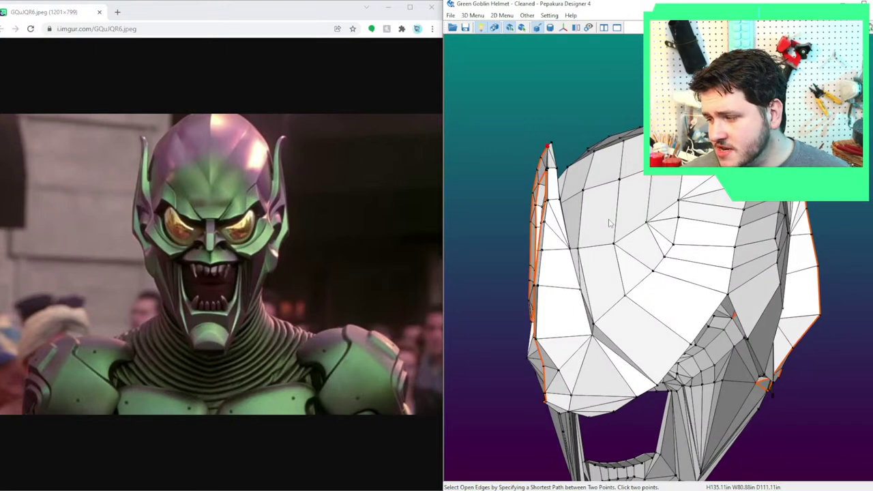
right_click_drag(542, 150, 639, 161)
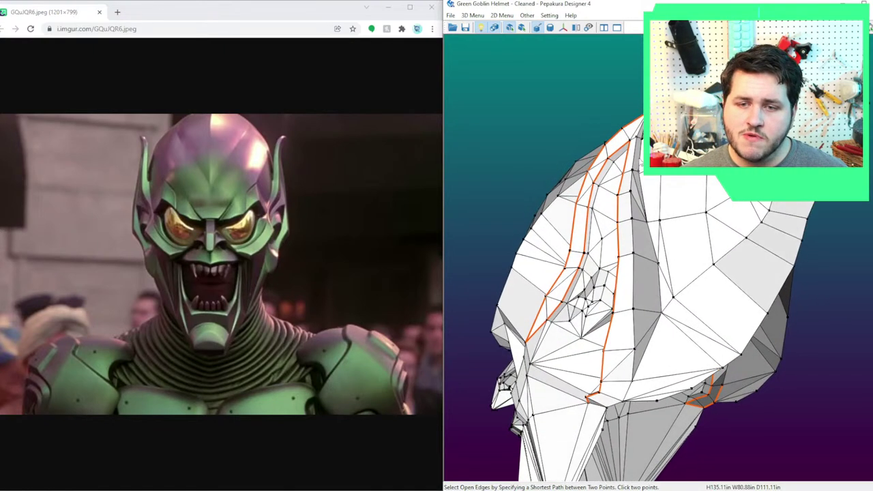
left_click(632, 172)
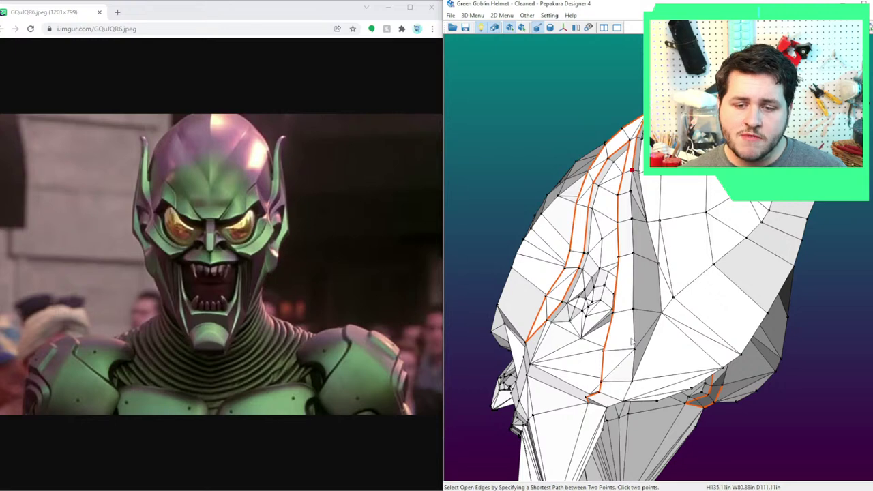
left_click(625, 402)
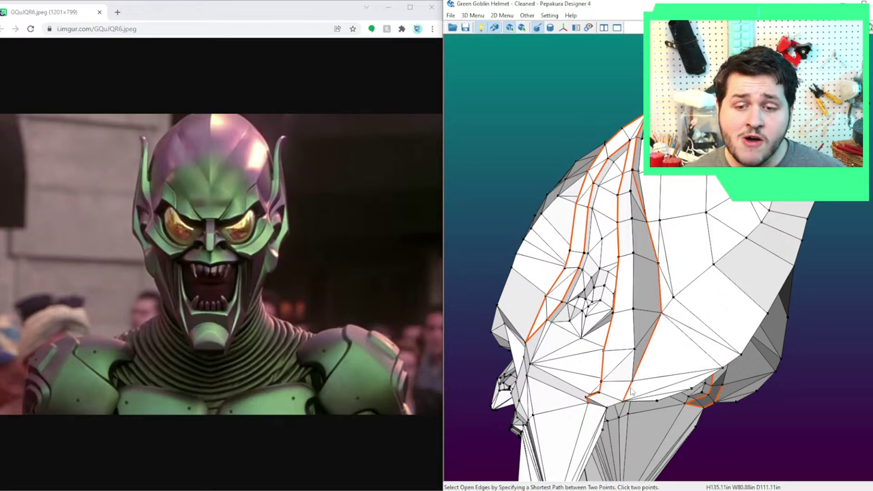
key("ctrl+z")
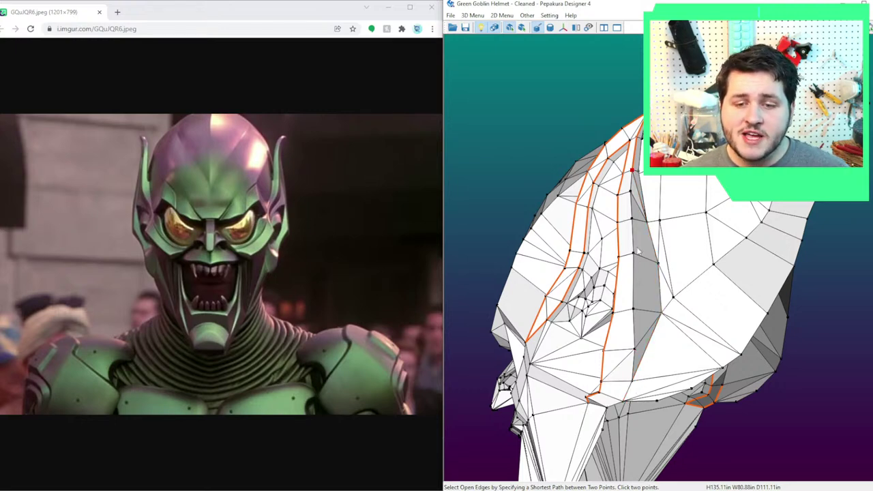
right_click_drag(637, 253, 651, 313)
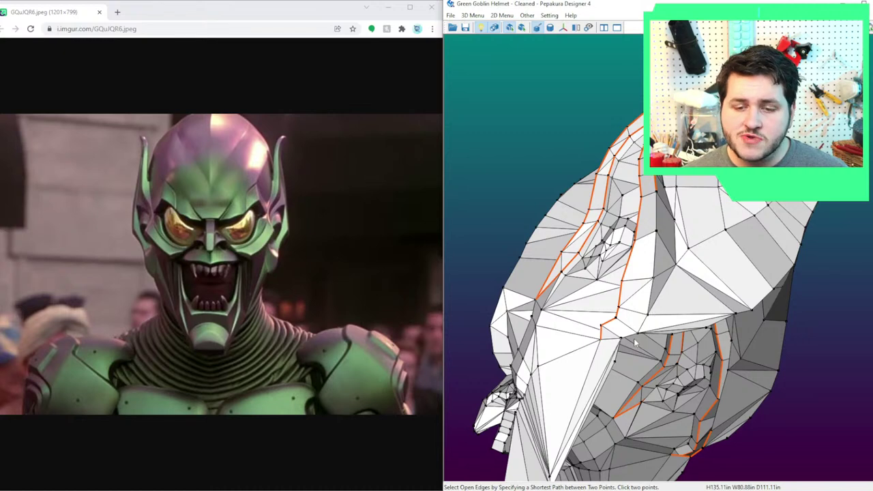
left_click(638, 335)
left_click(656, 217)
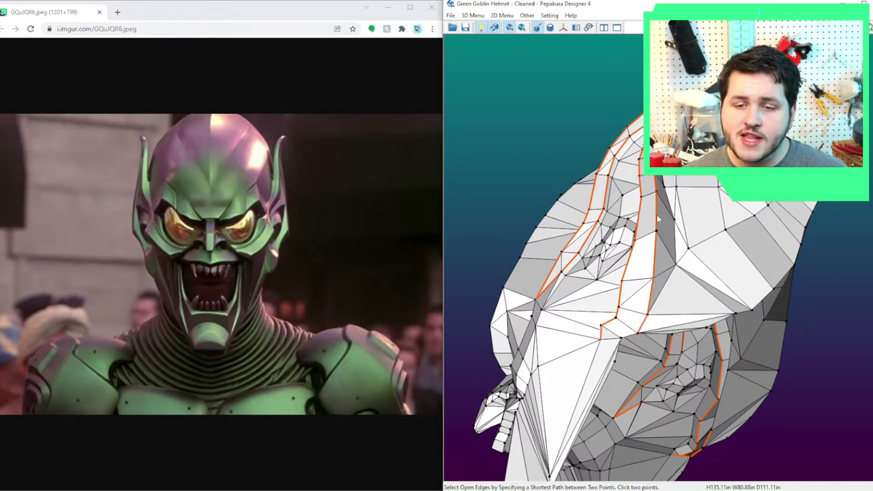
Mark open edges along the centre line of the skull, between the forehead and the rear point of the helmet.
right_click_drag(603, 348, 615, 378)
right_click_drag(619, 375, 669, 384)
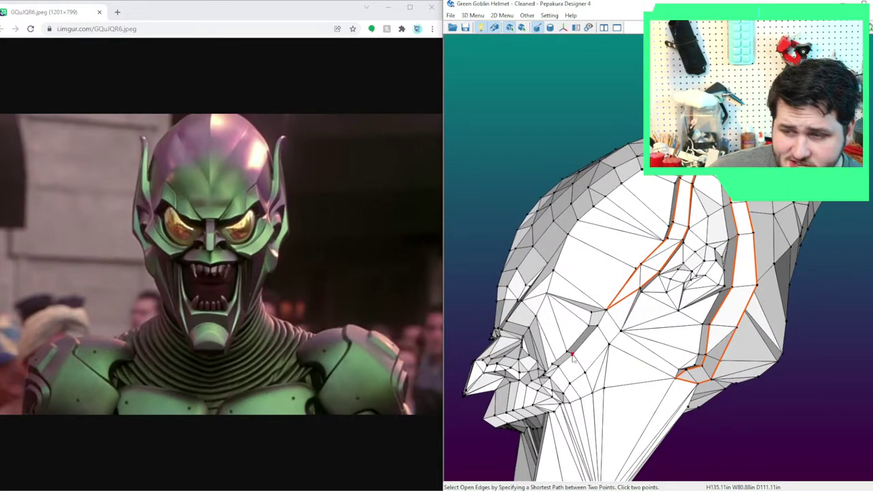
right_click_drag(575, 356, 772, 382)
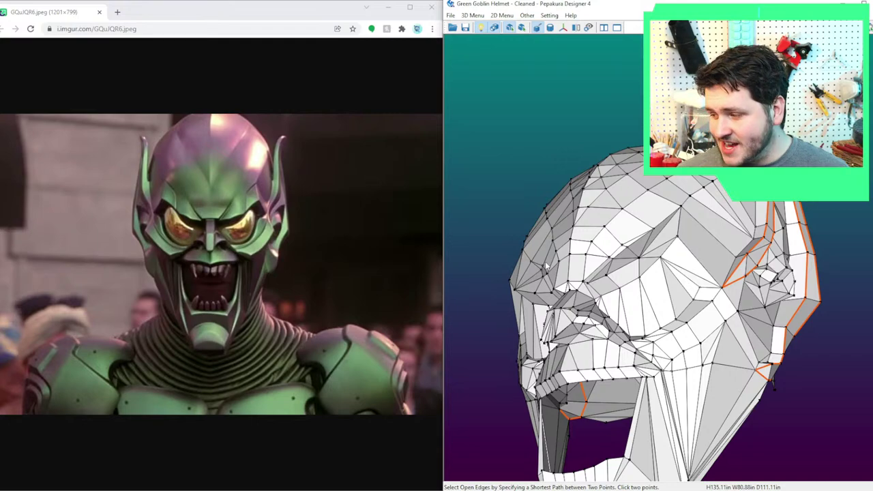
right_click_drag(583, 322, 601, 340)
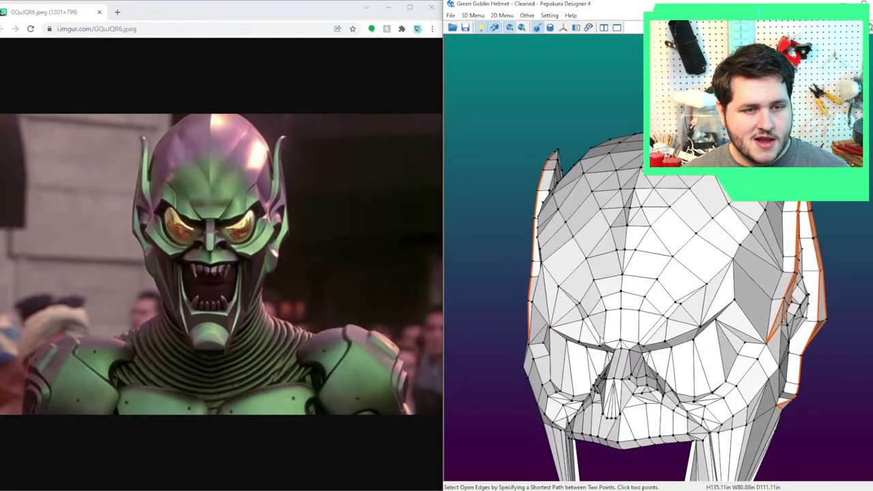
right_click_drag(660, 254, 643, 353)
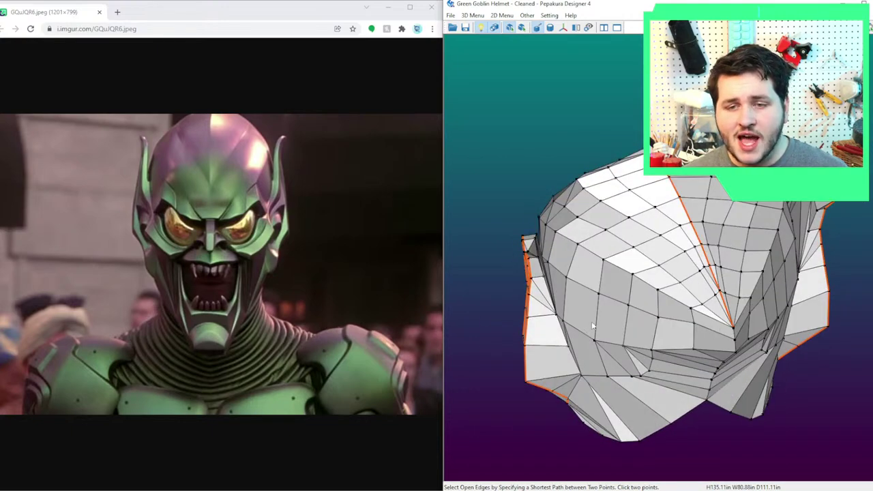
right_click_drag(736, 330, 702, 285)
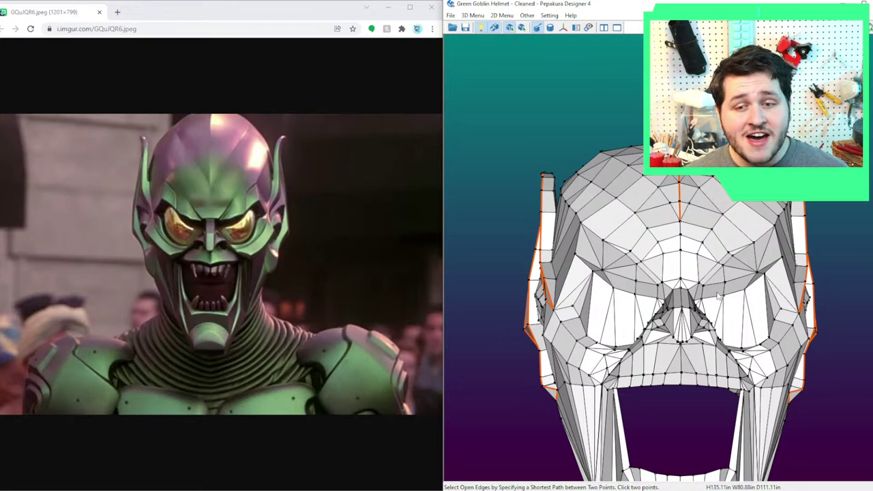
Mark open edges along the left and right brow creases, from the nose bridge outwards over each eye.
left_click(724, 287)
right_click_drag(732, 284, 739, 335)
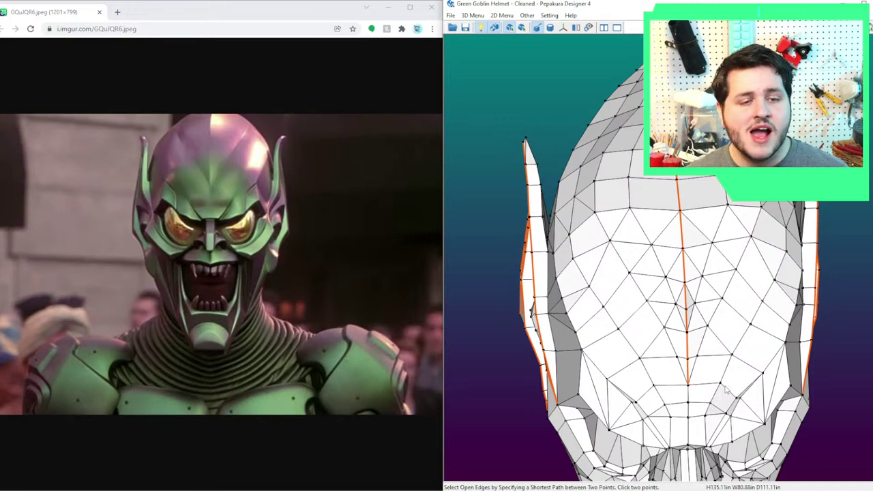
right_click_drag(727, 393, 721, 363)
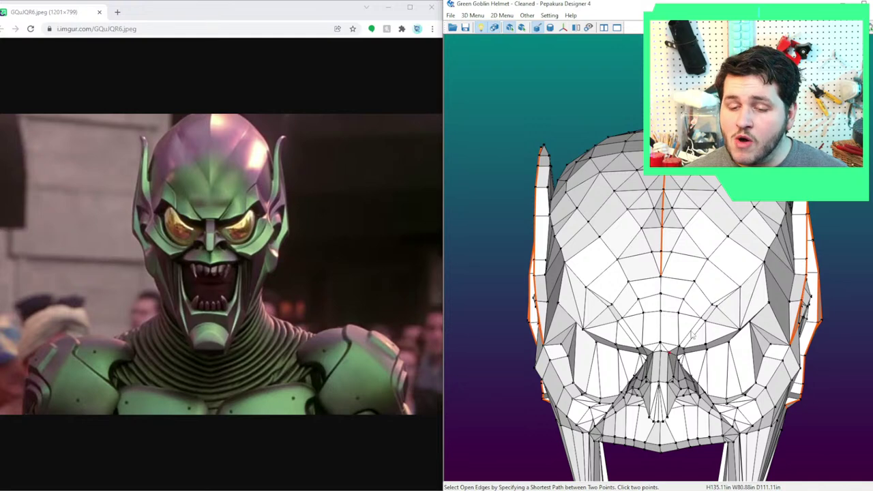
left_click(740, 290)
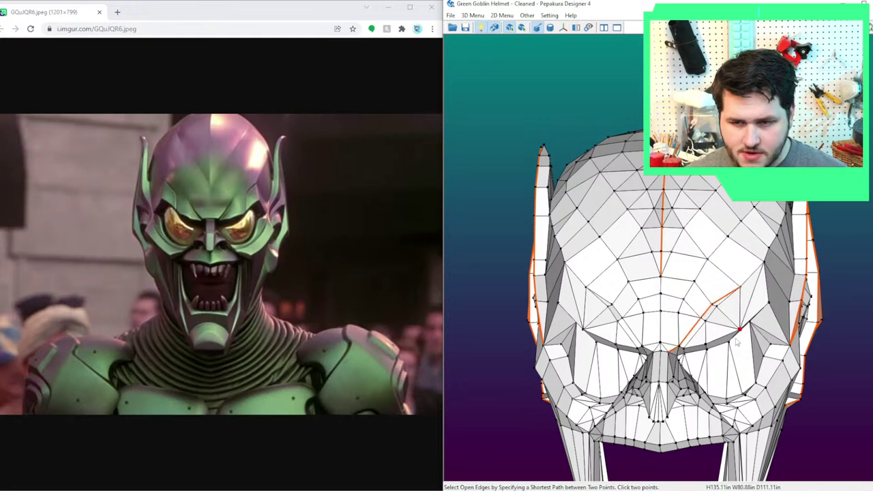
right_click_drag(704, 335, 719, 313)
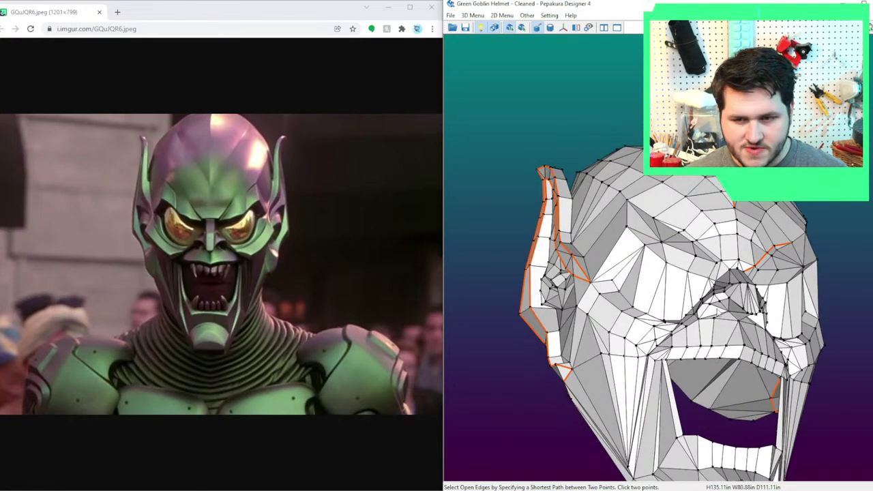
left_click(655, 221)
right_click_drag(682, 245, 799, 337)
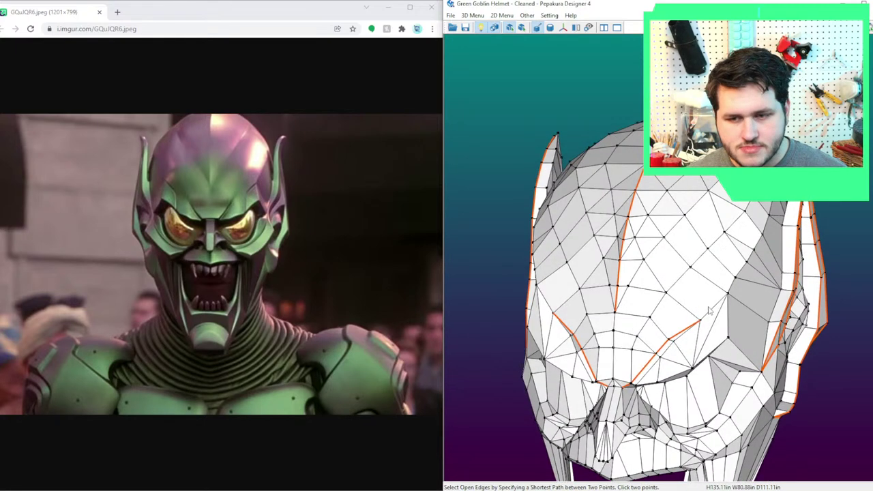
Extend the left brow cut to the temple and along the left side of the skull to the helmet's rear point.
left_click(727, 296)
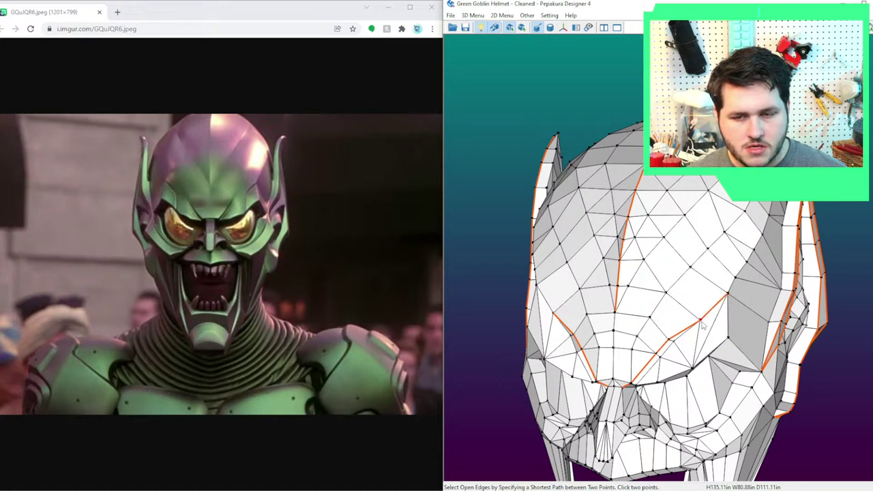
left_click(729, 294)
right_click_drag(723, 298, 635, 309)
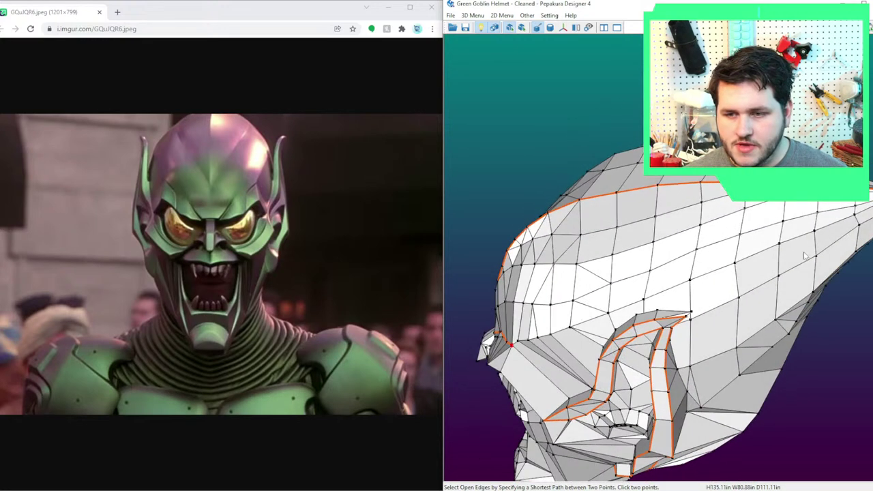
right_click_drag(765, 253, 686, 292)
left_click(844, 312)
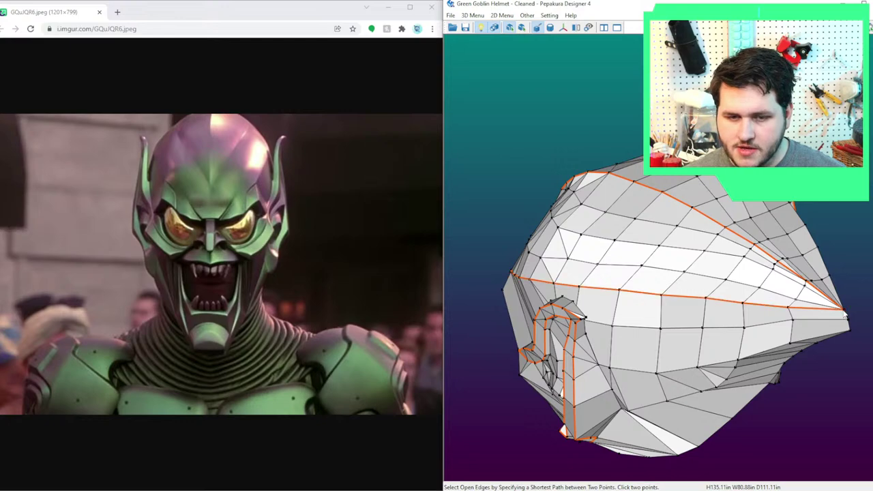
Mark open edges from the helmet's rear point along the right side of the skull to the end of the right brow cut.
right_click_drag(844, 313, 697, 309)
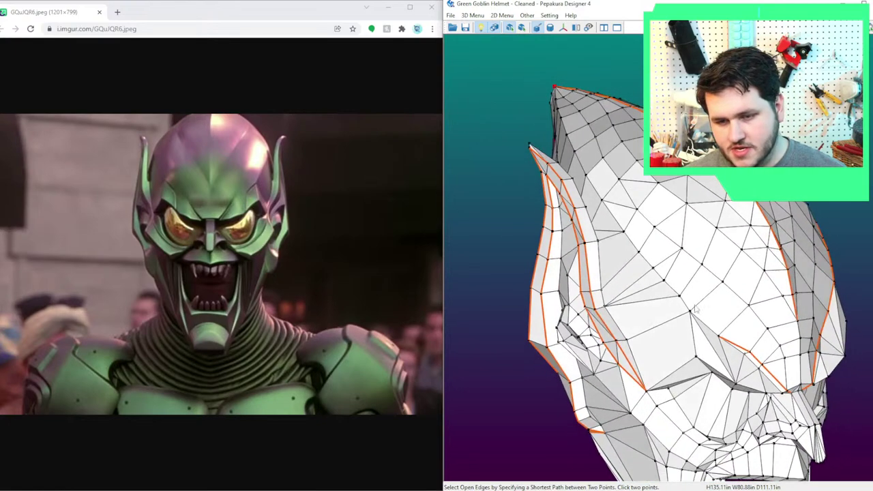
left_click(719, 338)
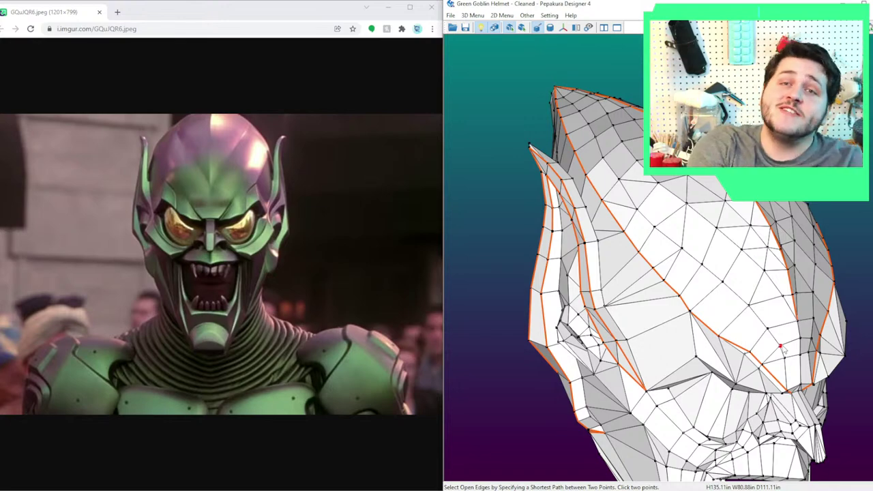
scroll(755, 279, "down", 1)
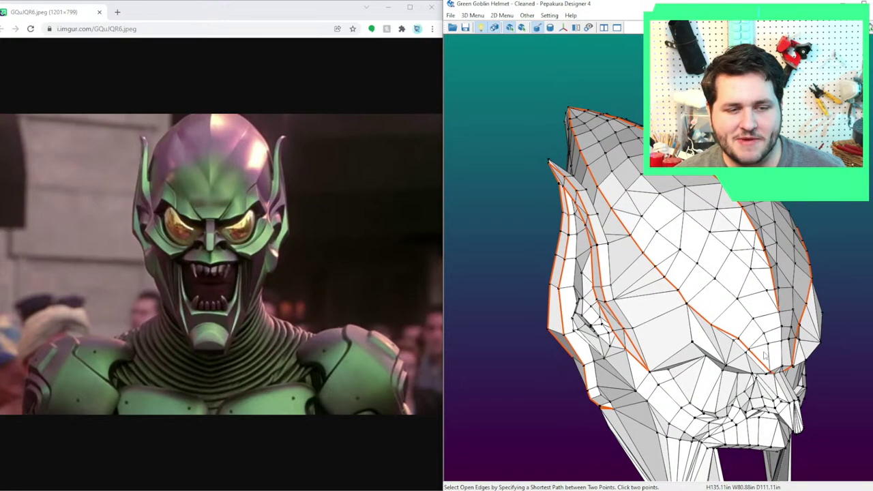
Mark open edges down the centre of the helmet's back, from the rear point to the bottom rim.
right_click_drag(763, 352, 636, 367)
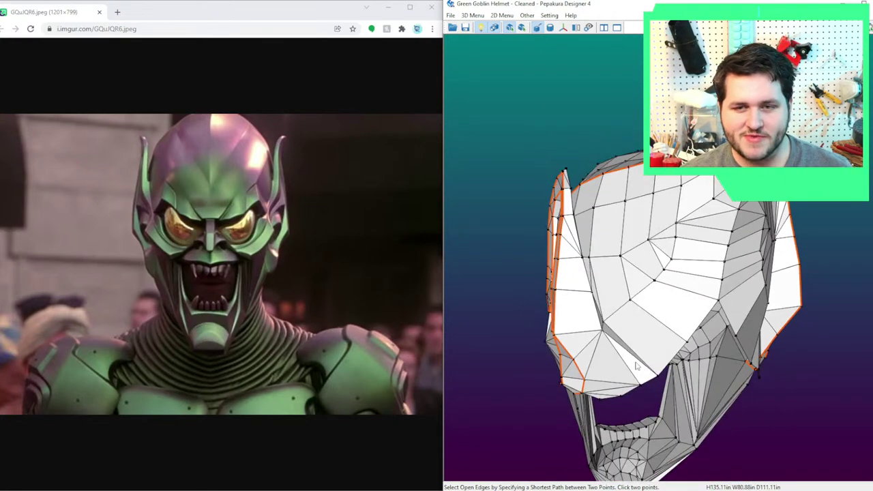
left_click(719, 302)
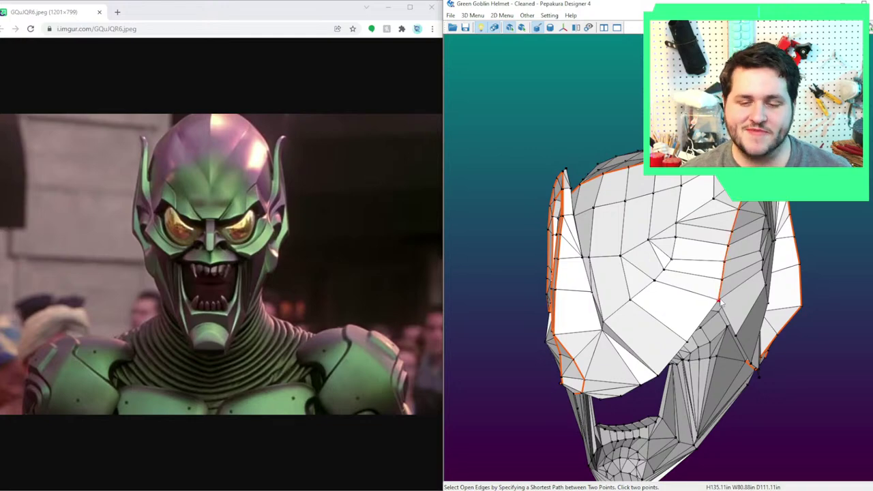
right_click_drag(683, 291, 588, 328)
scroll(580, 344, "up", 5)
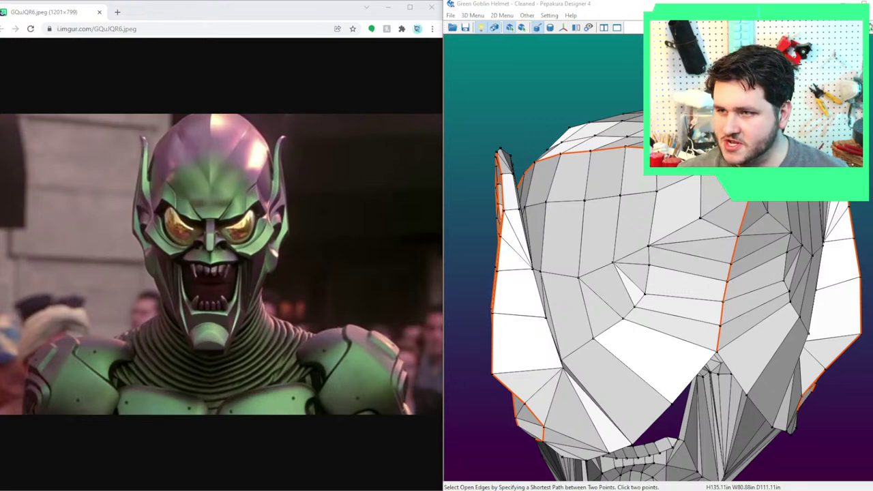
Show the side-view reference photo and mark open edges across the helmet's left rear side, from the rear point to the ear fin.
left_click_drag(872, 102, 207, 13)
scroll(614, 265, "down", 1)
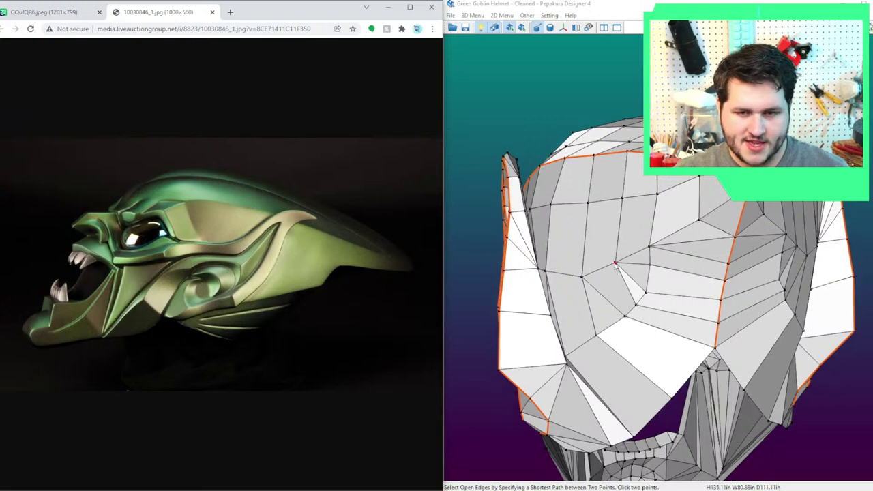
scroll(615, 264, "down", 3)
right_click_drag(605, 304, 723, 307)
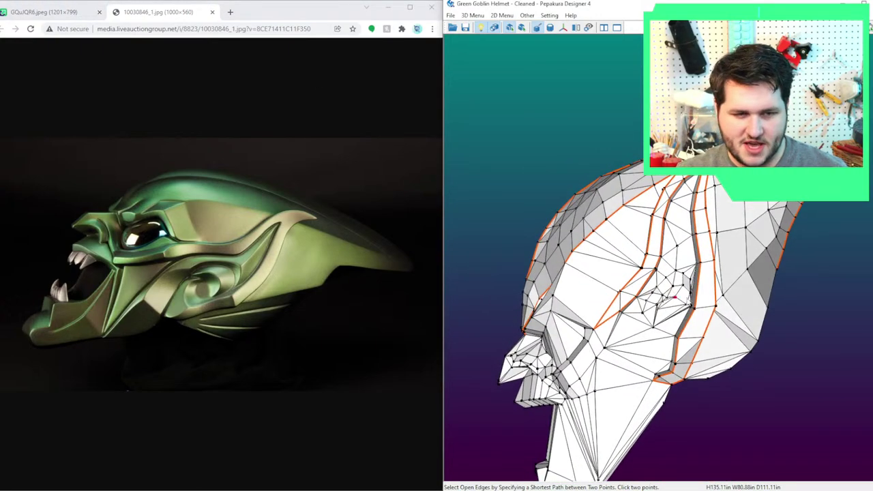
middle_click_drag(675, 297, 540, 253)
mouse_move(639, 240)
right_mouse_down()
mouse_move(636, 228)
mouse_move(646, 227)
right_mouse_up()
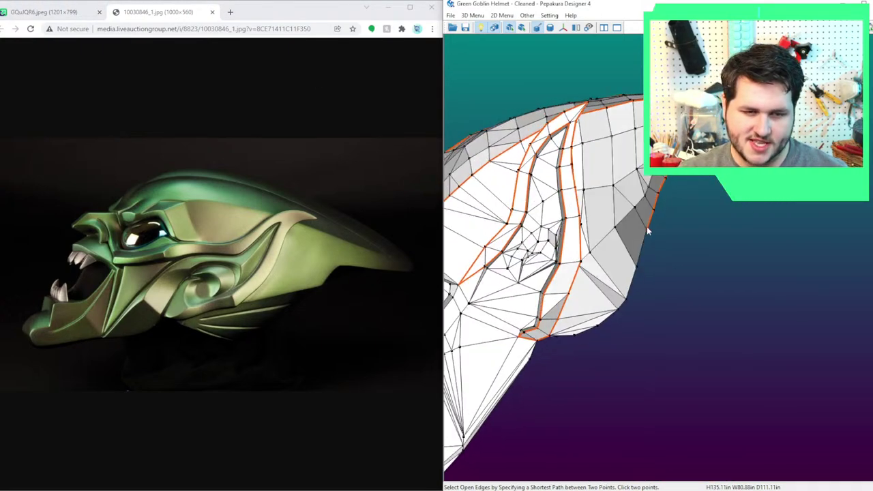
right_click_drag(580, 261, 662, 177)
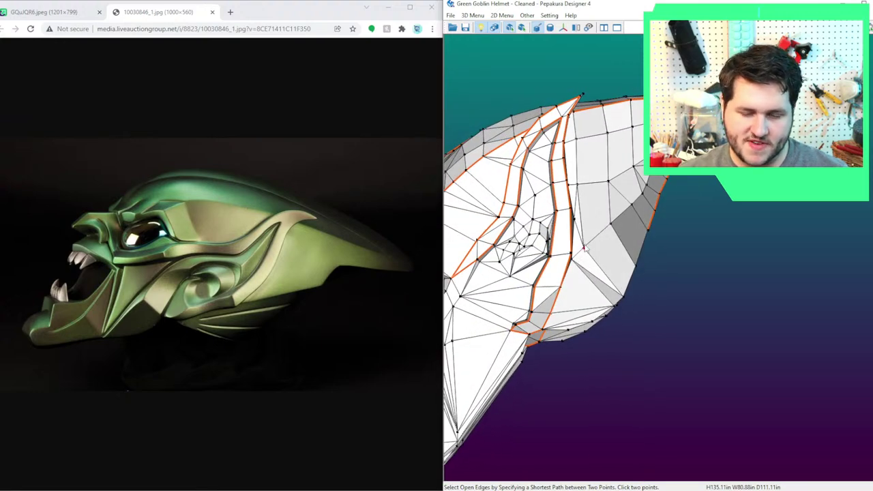
right_click_drag(588, 245, 588, 235)
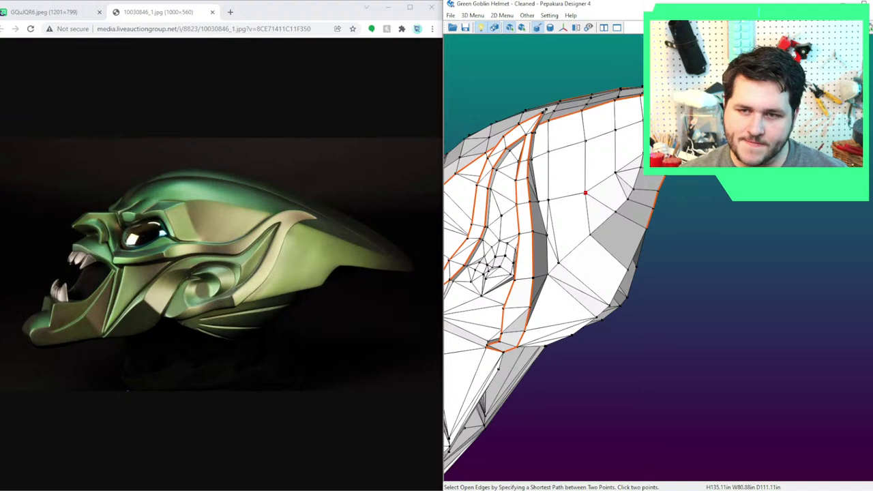
left_click(585, 193)
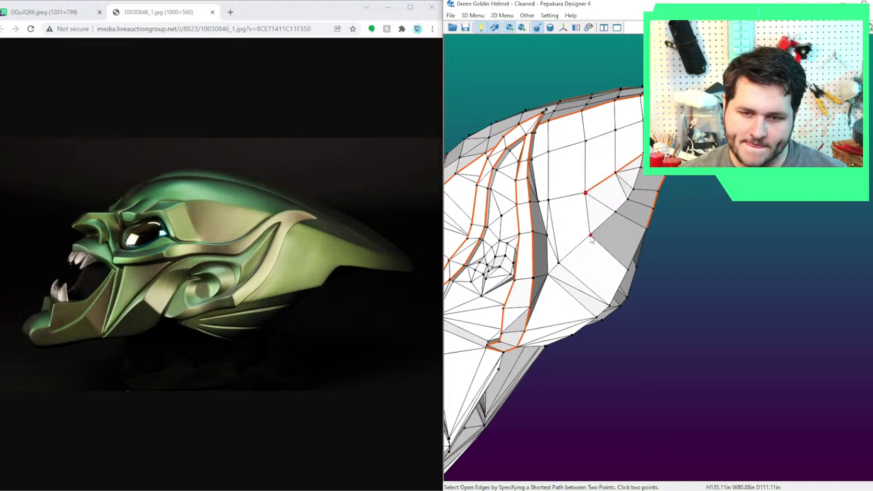
left_click(591, 237)
Mark the matching open edges across the helmet's right rear side, between the ear fin and the rear point.
right_click_drag(557, 295, 703, 277)
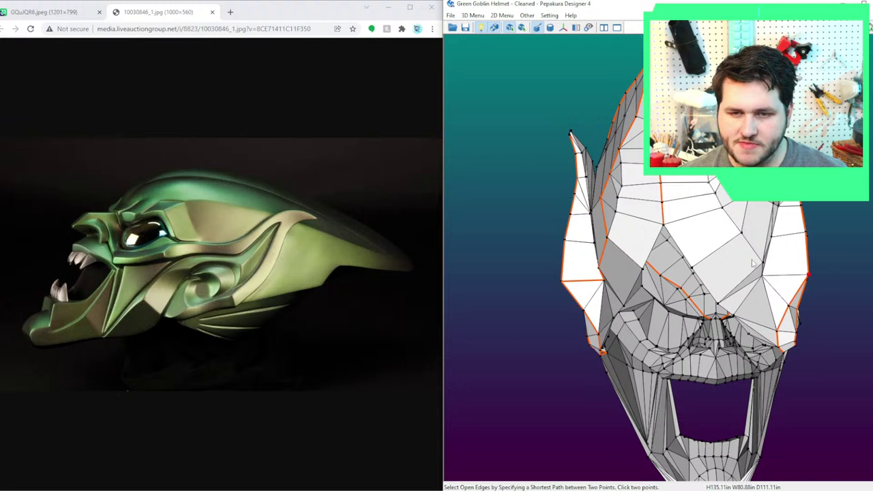
right_click_drag(753, 263, 709, 243)
left_click(723, 238)
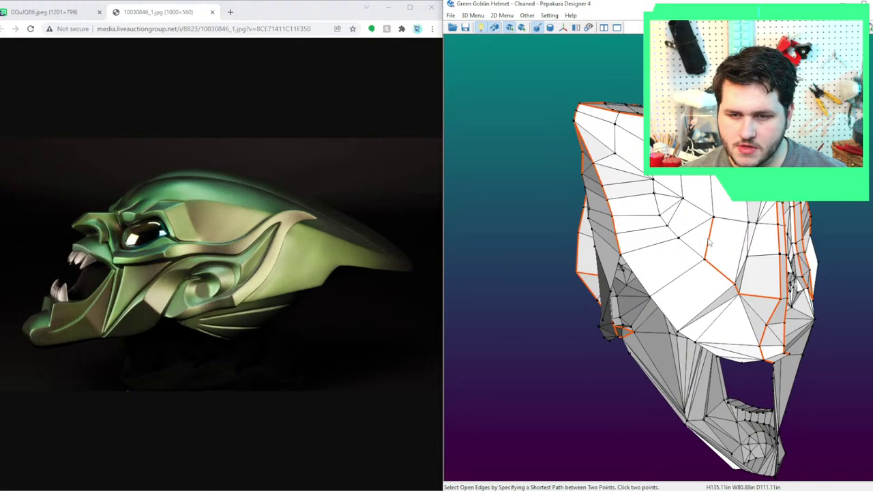
left_click(574, 123)
Extend the left ear fin's front strip onto the cheek, marking open edges around its squared lower end and back up its rear side.
right_click_drag(593, 150, 818, 233)
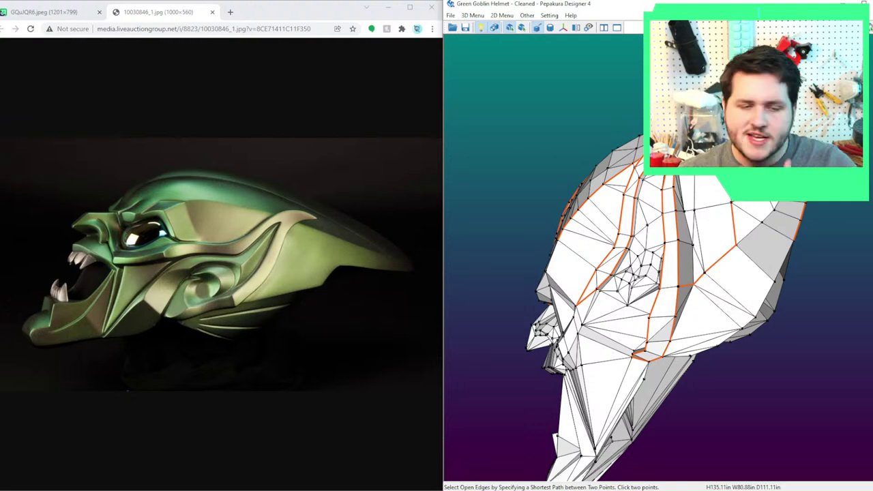
right_click_drag(656, 222, 683, 208)
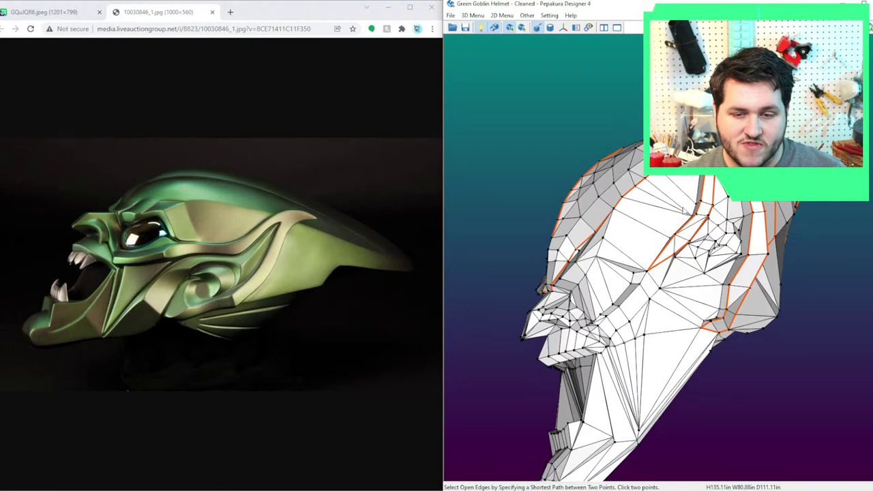
scroll(668, 235, "up", 6)
middle_click_drag(669, 293, 655, 200)
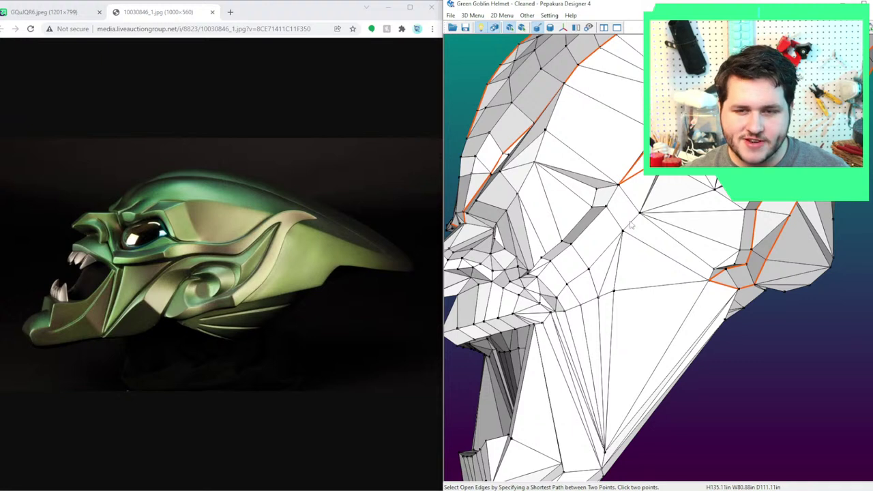
left_click(617, 185)
left_click(604, 206)
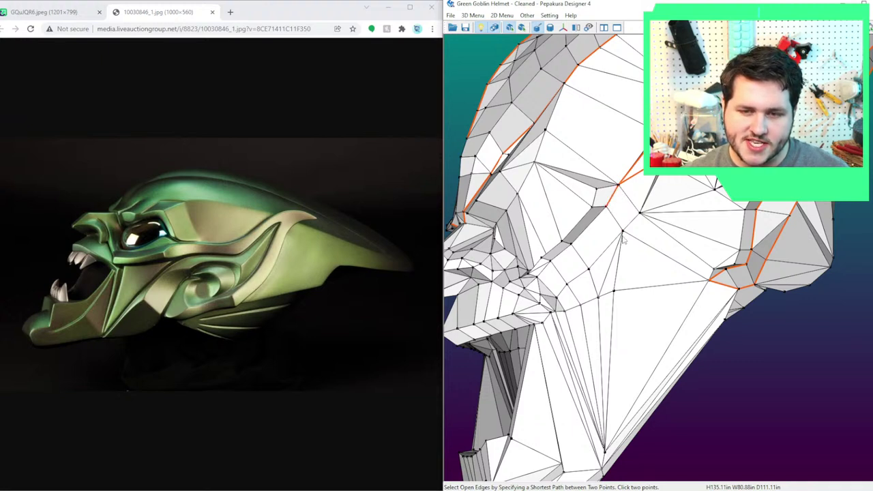
left_click(623, 232)
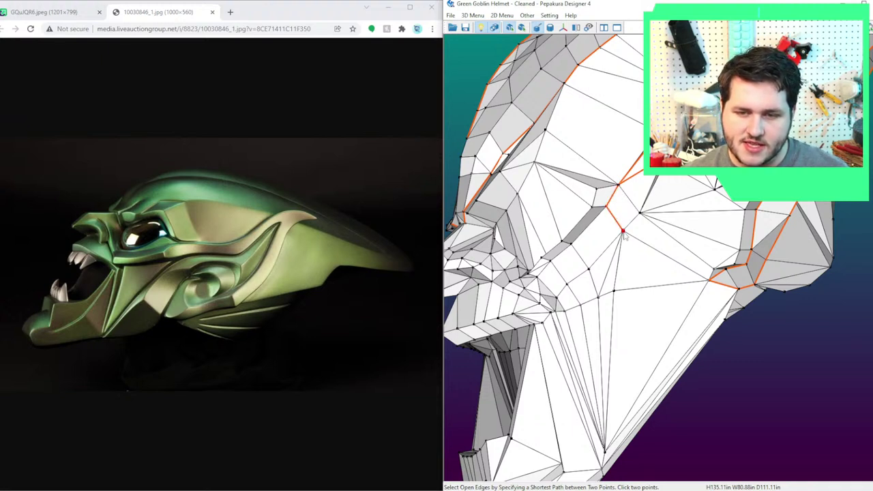
left_click(664, 161)
Mark the same open edges around the lower end of the right ear fin's front strip on the cheek.
right_click_drag(613, 232, 688, 226)
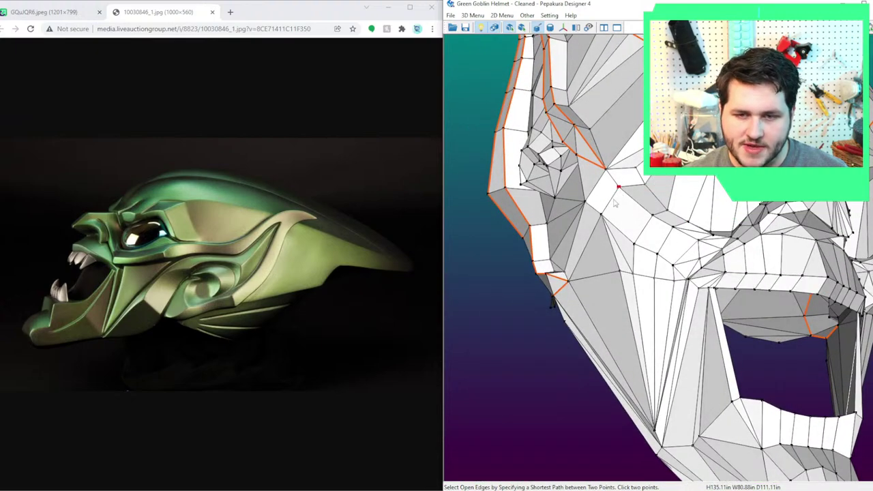
left_click(601, 215)
right_click_drag(604, 218, 661, 175)
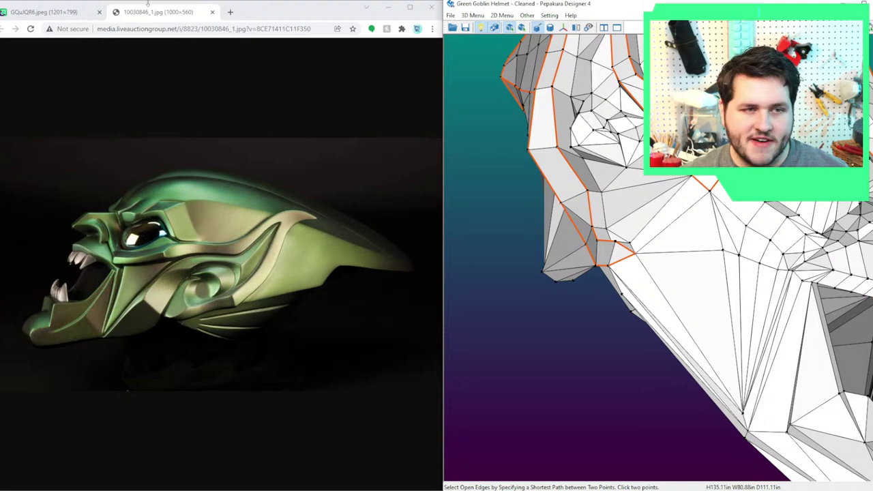
Change to opening edges one at a time and clear the leftover diagonal cut inside the left cheek strip.
left_click(472, 15)
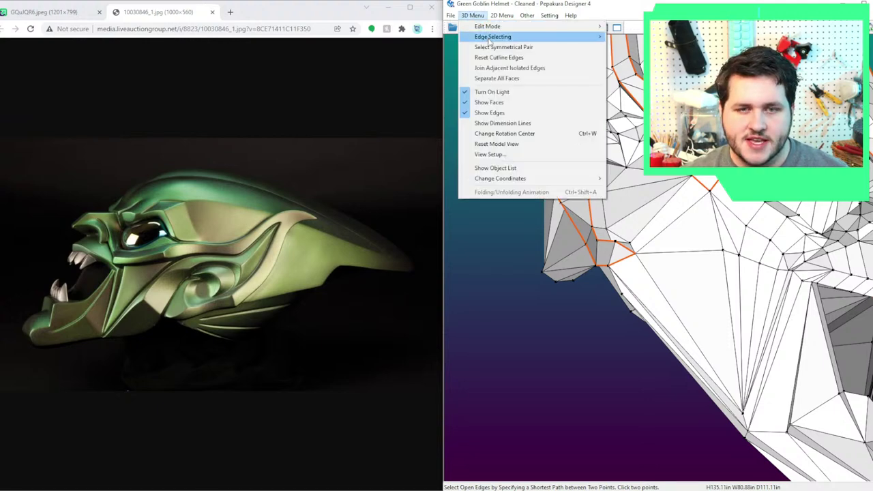
mouse_move(518, 36)
left_click(619, 38)
scroll(784, 205, "down", 1)
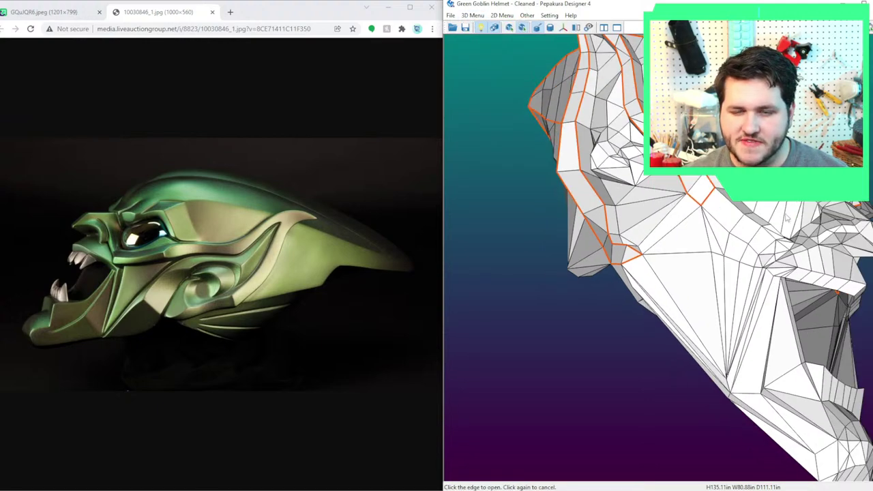
right_click_drag(795, 224, 682, 210)
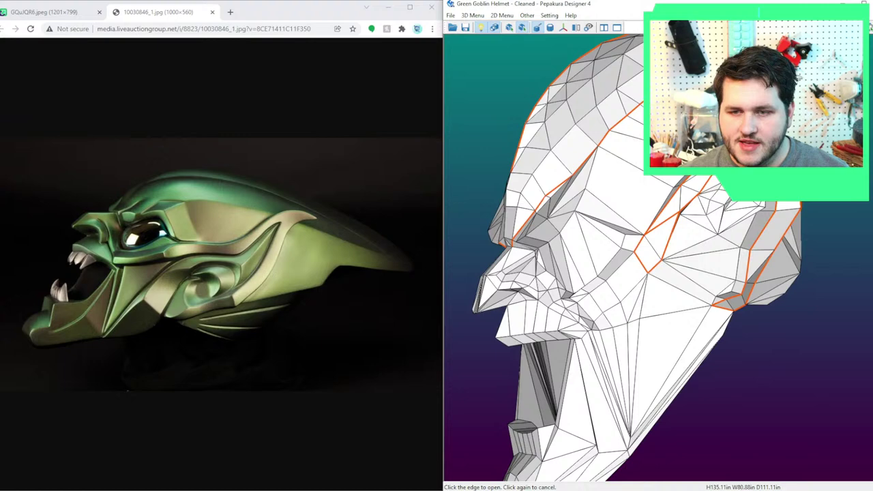
left_click(669, 219)
Save the project as Green Goblin Helmet - Cleaned.pdo.
middle_click_drag(638, 215, 639, 207)
right_click_drag(639, 208, 718, 169)
scroll(550, 128, "down", 1)
scroll(551, 128, "down", 1)
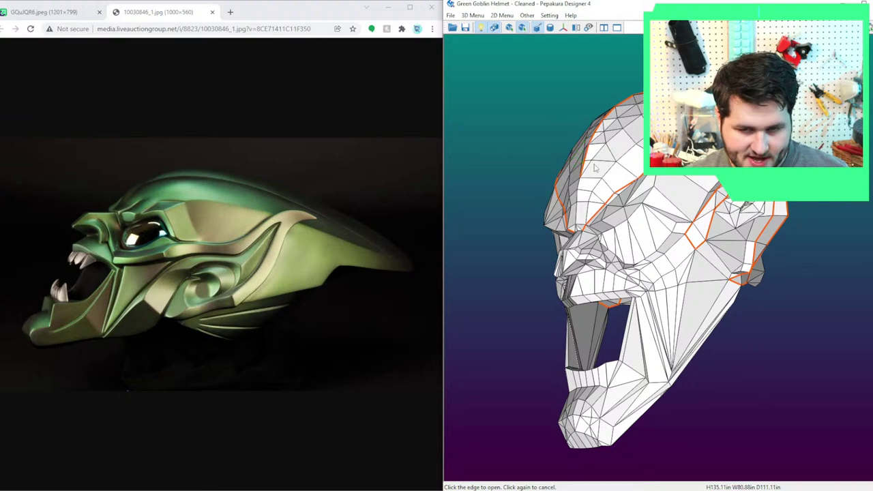
key("ctrl+s")
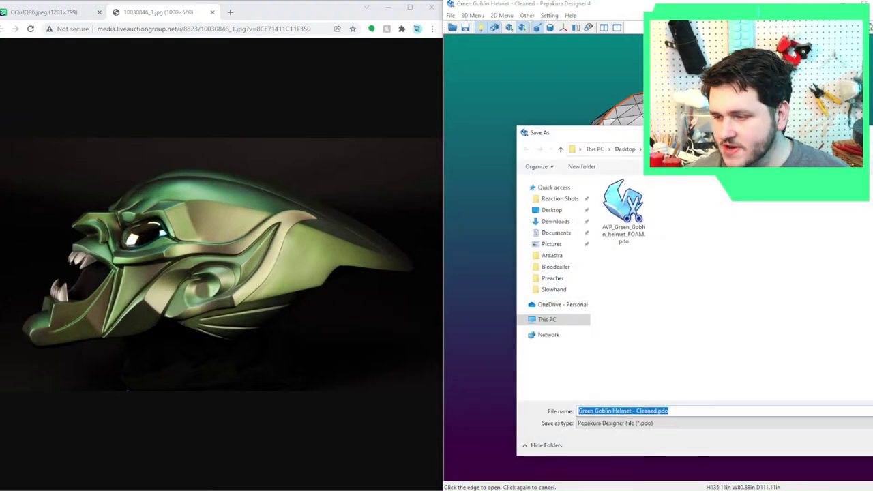
key("Return")
Set the 3D view's face display to Shade.
left_click(473, 15)
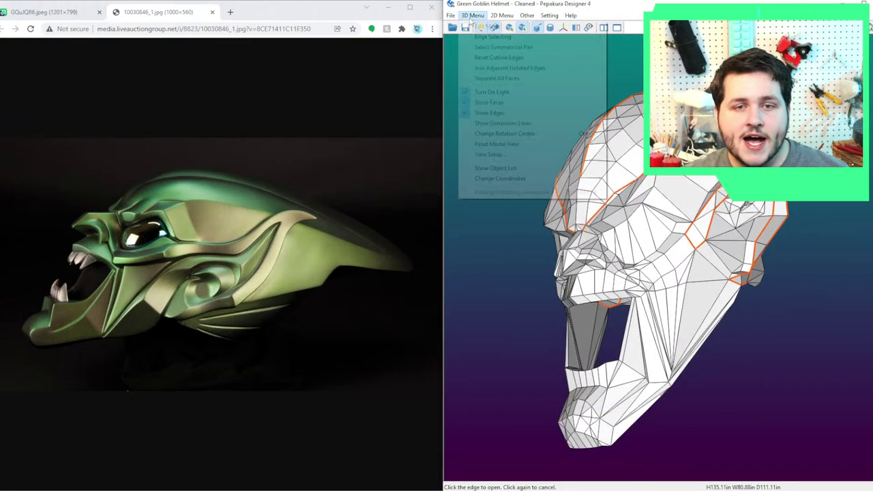
left_click(539, 154)
left_click(115, 44)
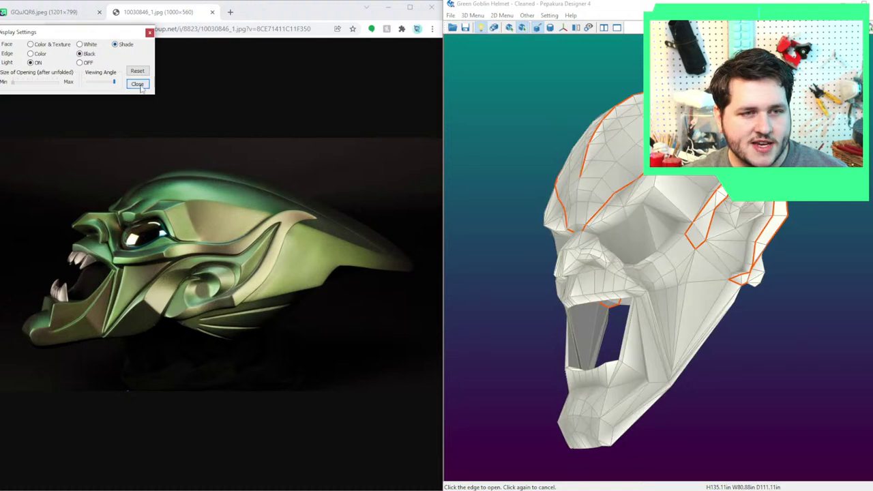
left_click(138, 83)
Mark open edges along the lower rim of the left brow, from above the eye's outer side in to the nose bridge.
scroll(703, 247, "up", 1)
left_click_drag(703, 247, 551, 219)
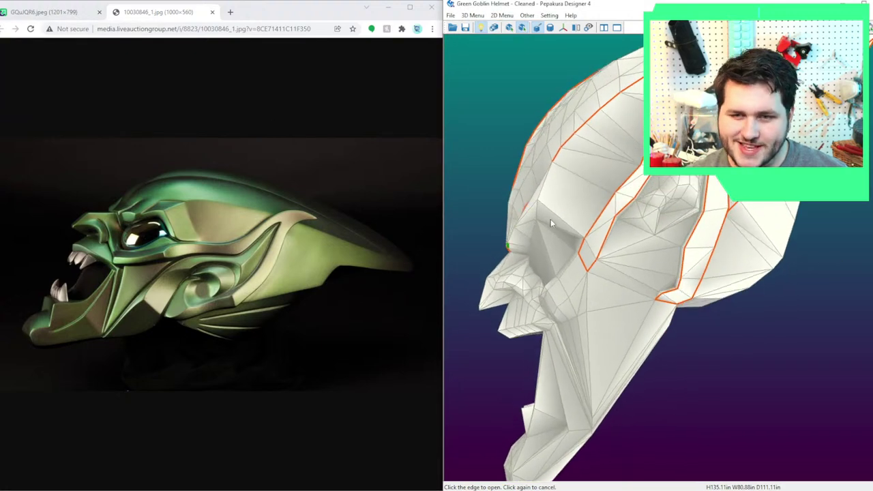
left_click_drag(630, 222, 695, 215)
left_click(653, 190)
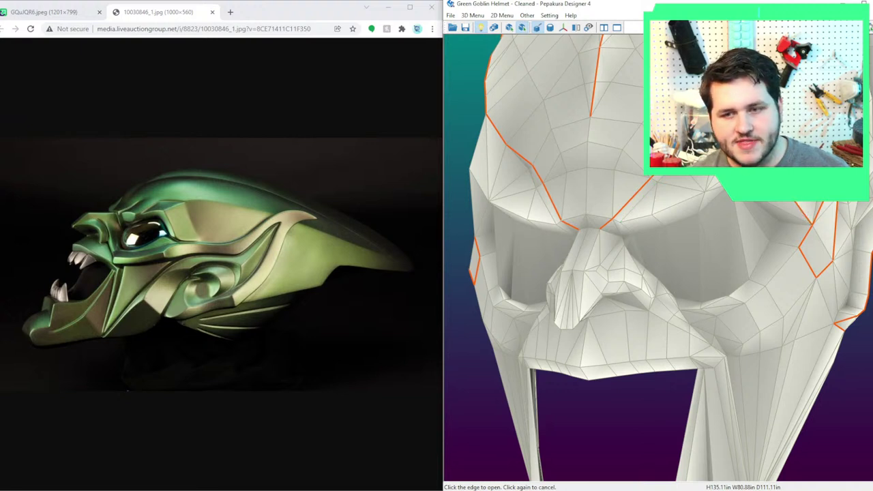
left_click(711, 188)
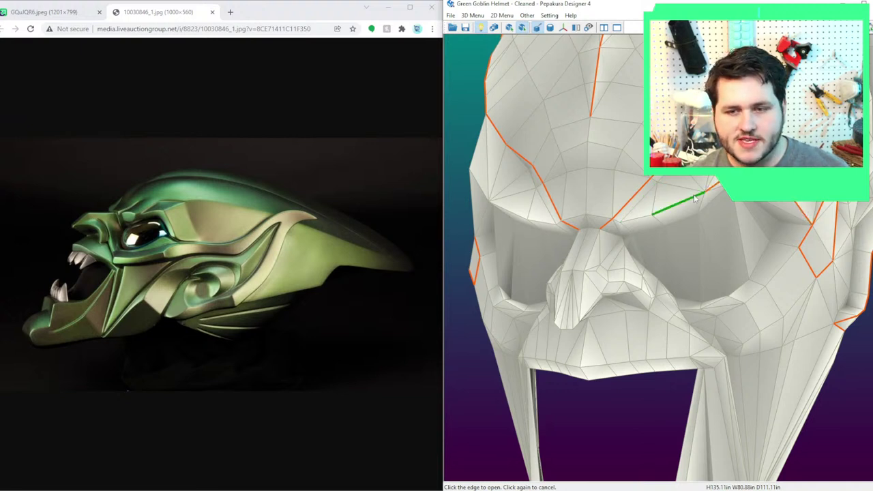
left_click(678, 203)
left_click(637, 218)
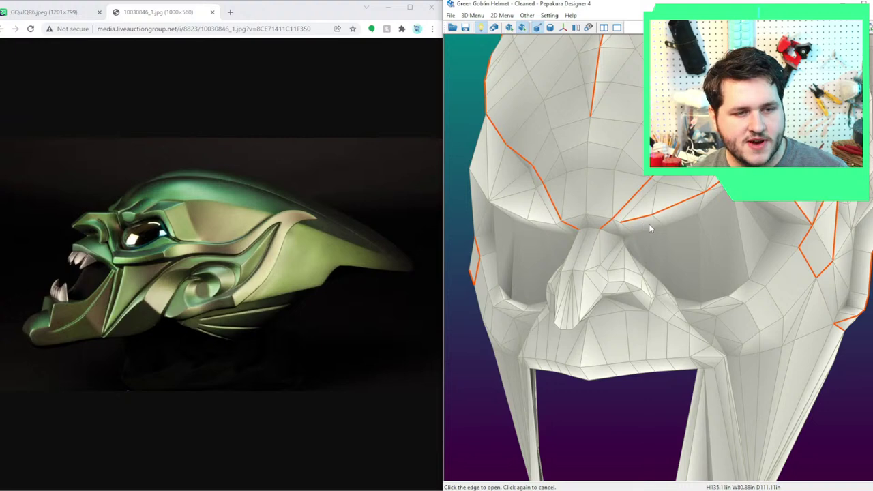
Mark open edges across the nose bridge and along the lower rim of the right brow to its outer corner.
right_click_drag(648, 228, 666, 232)
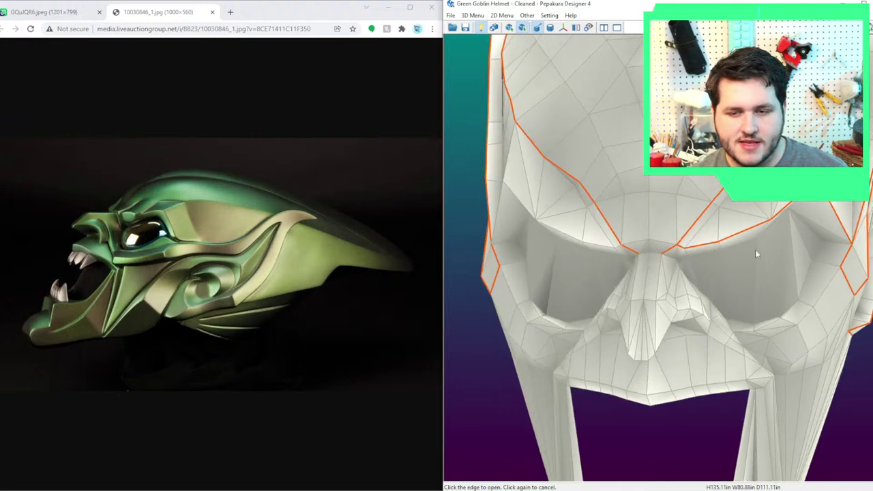
left_click_drag(754, 250, 750, 153)
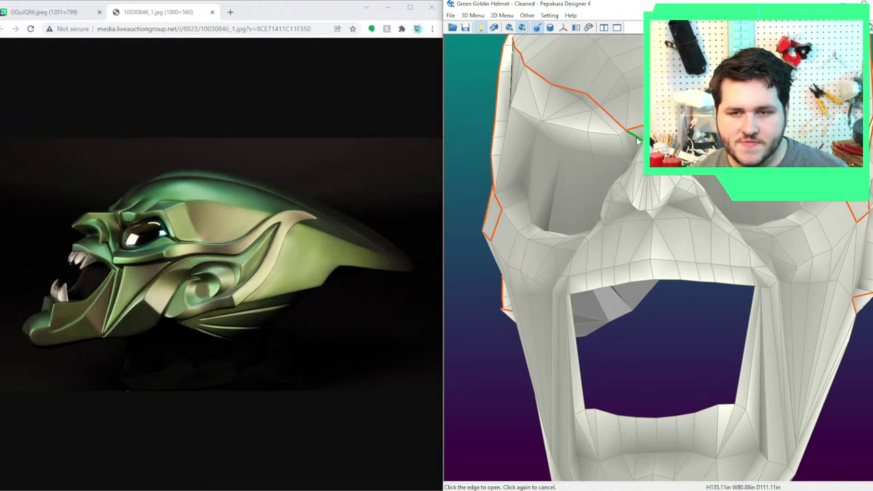
scroll(653, 203, "down", 2)
right_click_drag(653, 204, 679, 212)
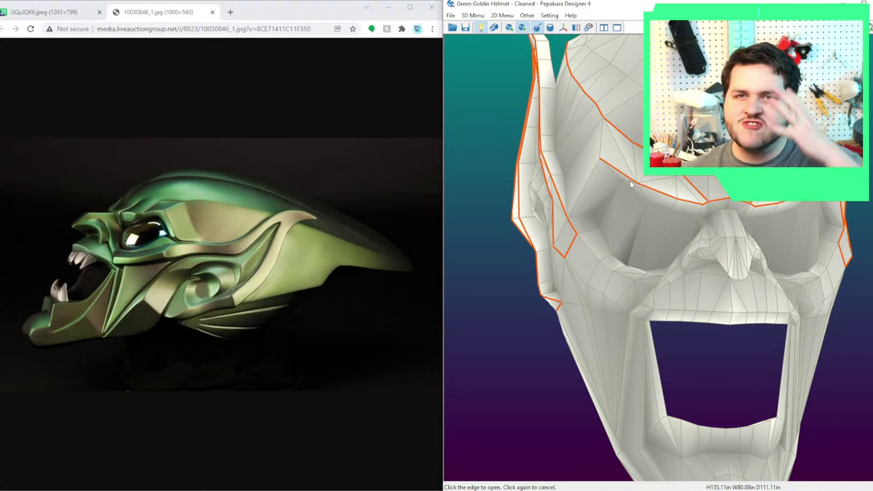
Mark open edges from the right brow's outer corner to the cheek strip and along the lower eye rim to the nose.
left_click(592, 181)
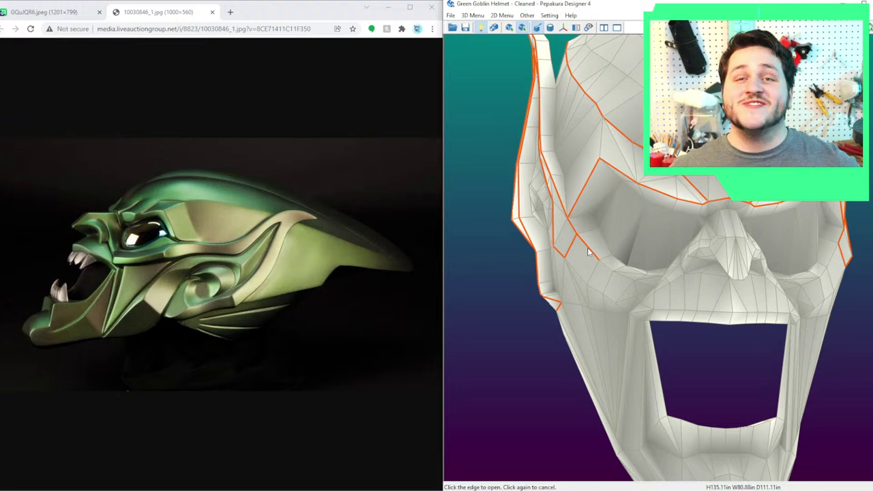
left_click(606, 264)
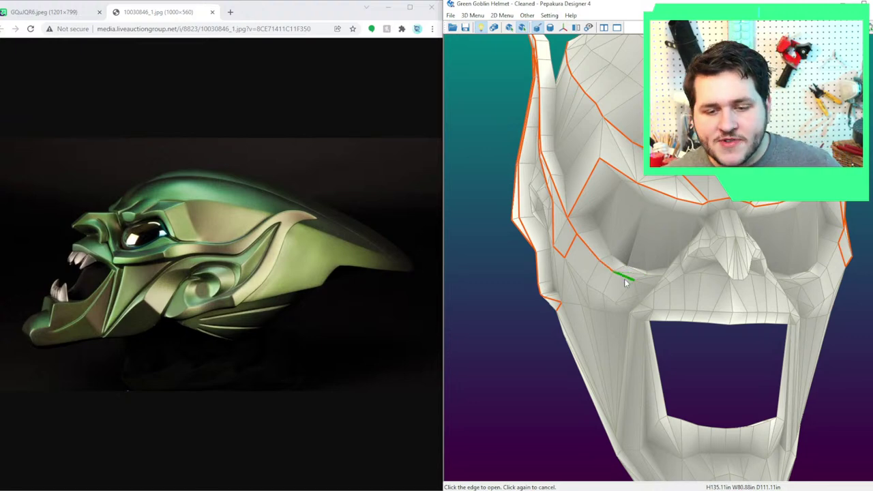
left_click(628, 279)
left_click(648, 283)
right_click_drag(658, 291, 694, 309)
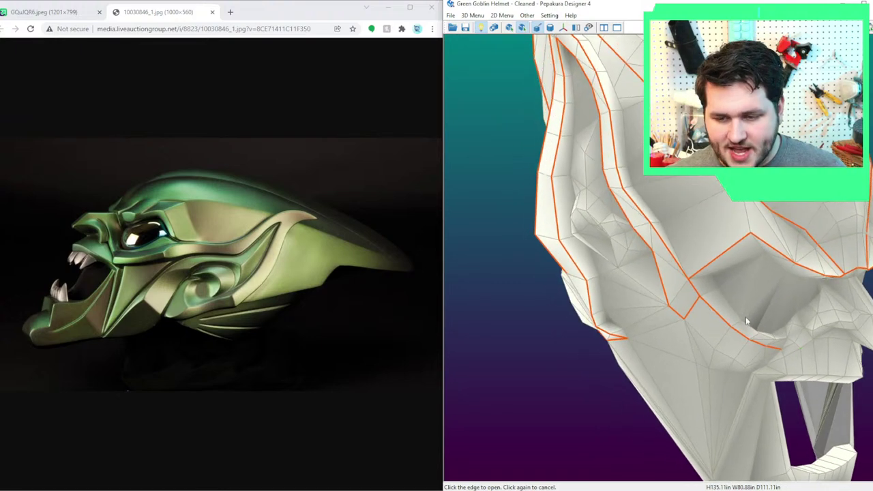
Mark open edges from the helmet's left cheek strip along the left eye's lower rim to the nose, matching the right side.
right_click_drag(745, 316, 713, 295)
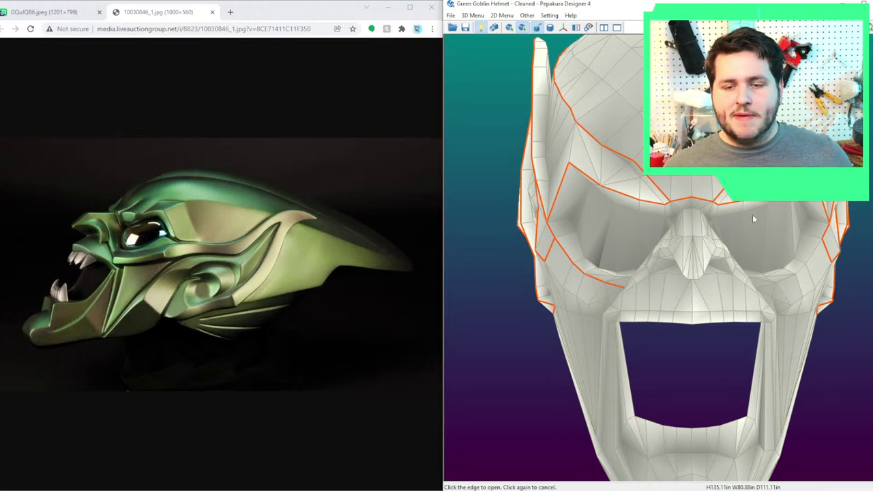
left_click(817, 248)
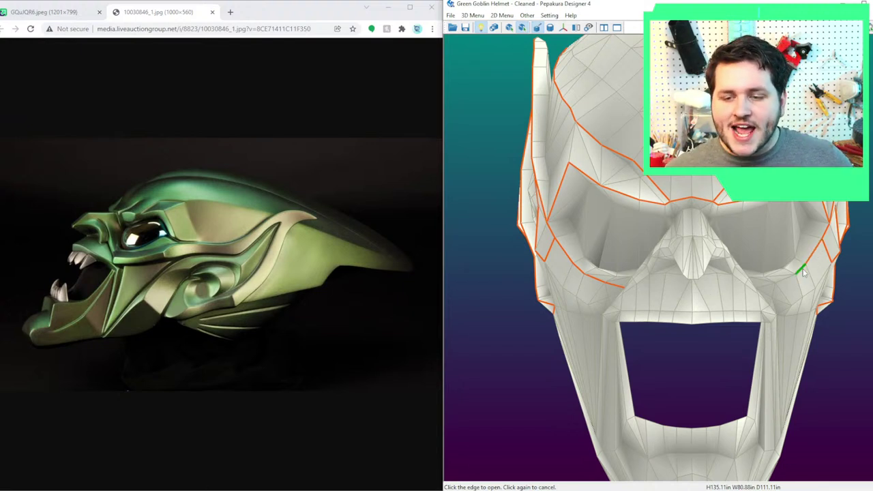
right_click_drag(776, 288, 753, 299)
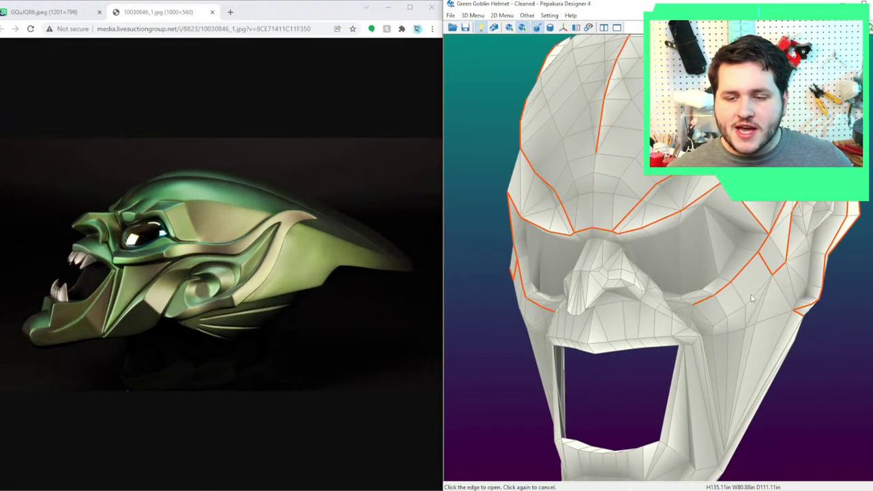
left_click(688, 308)
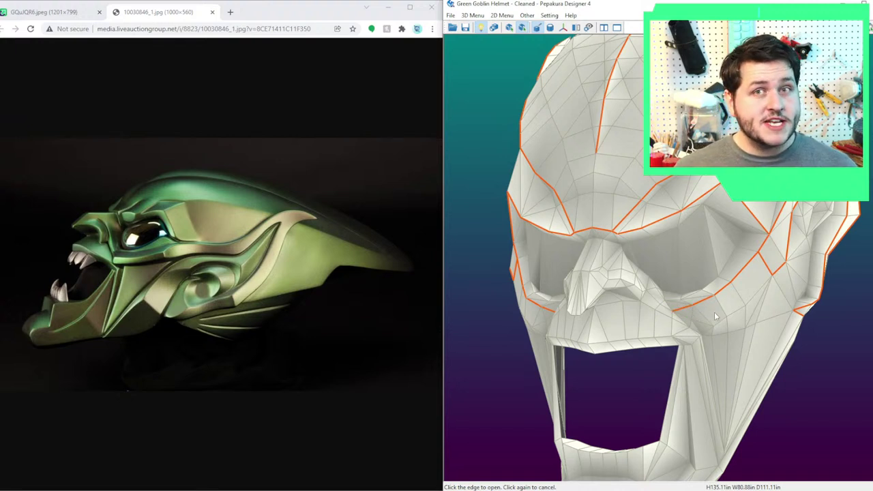
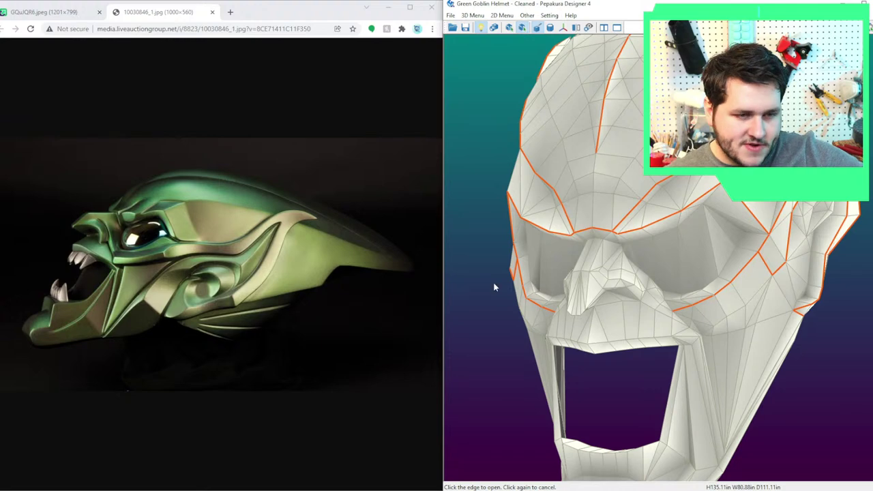
Mark the short open edges at both brows' outer ends, joining the upper brow line to the lower brow rim.
left_click_drag(590, 285, 627, 293)
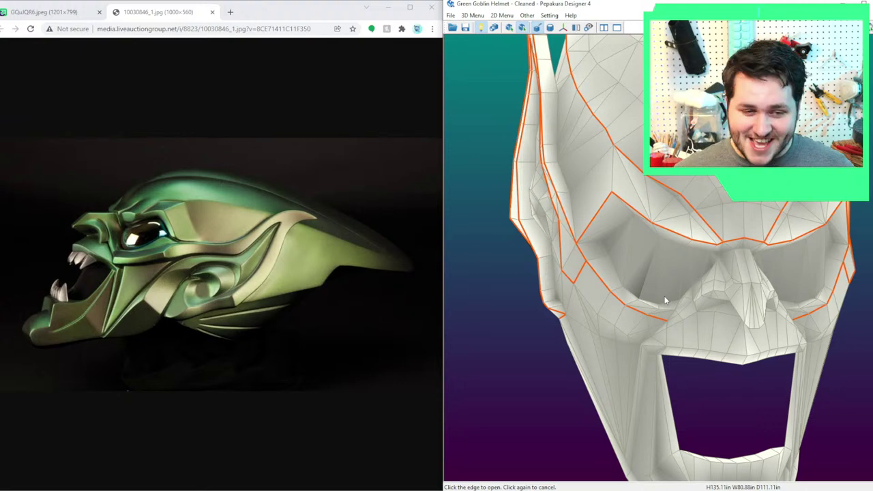
left_click(614, 179)
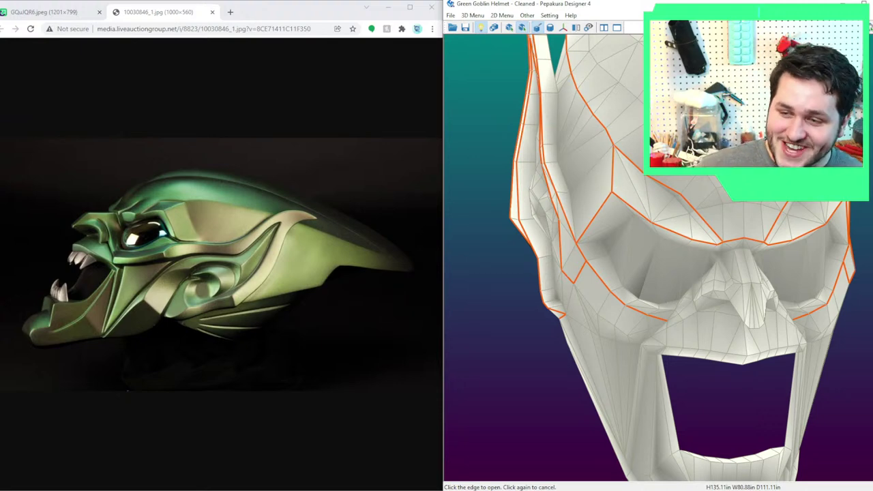
mouse_move(784, 220)
right_mouse_down()
mouse_move(768, 230)
mouse_move(716, 221)
mouse_move(768, 215)
right_mouse_up()
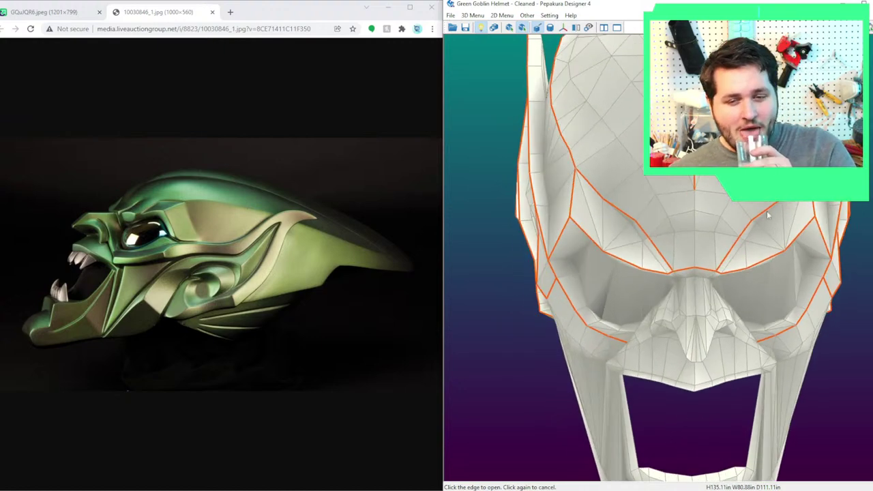
scroll(769, 212, "down", 3)
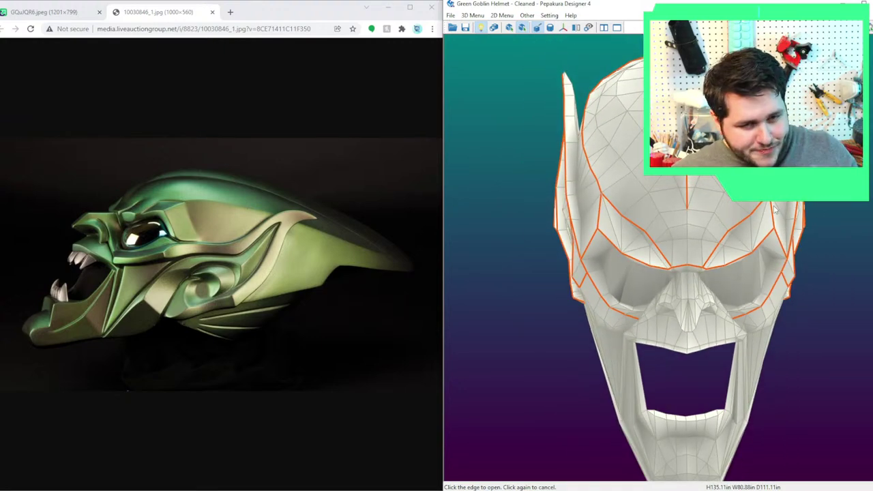
Mark open edges along the back seam where the helmet's left ear fin meets the skull.
left_click_drag(776, 210, 689, 205)
left_click_drag(632, 264, 616, 237)
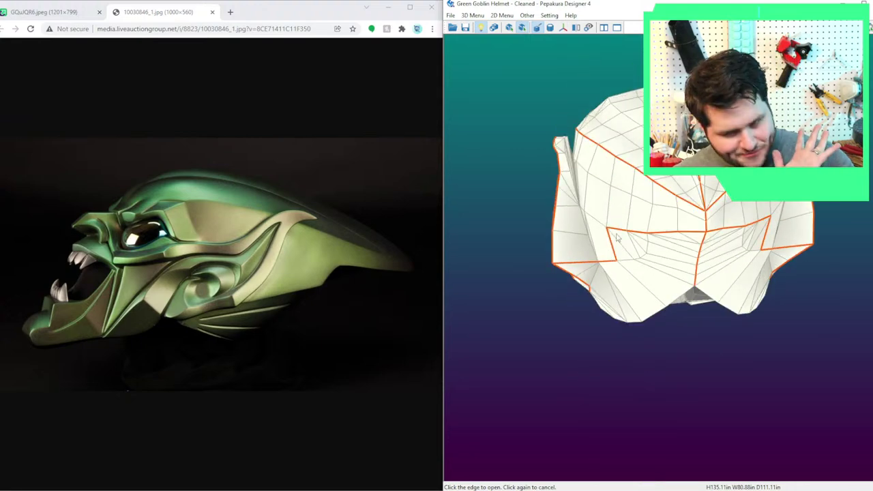
scroll(604, 204, "up", 3)
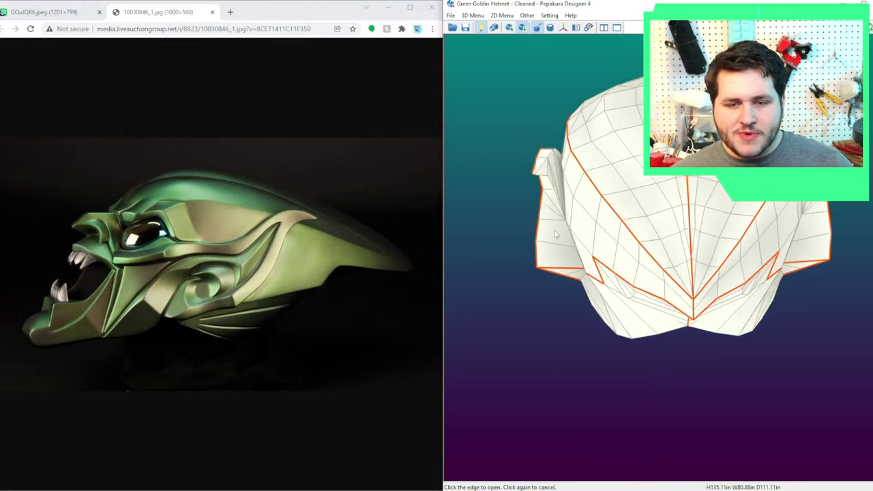
left_click_drag(566, 206, 598, 308)
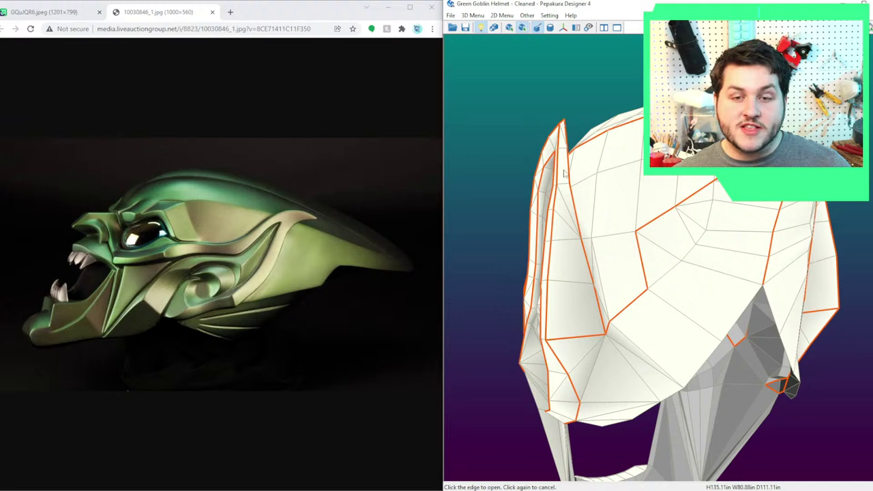
left_click_drag(564, 172, 512, 243)
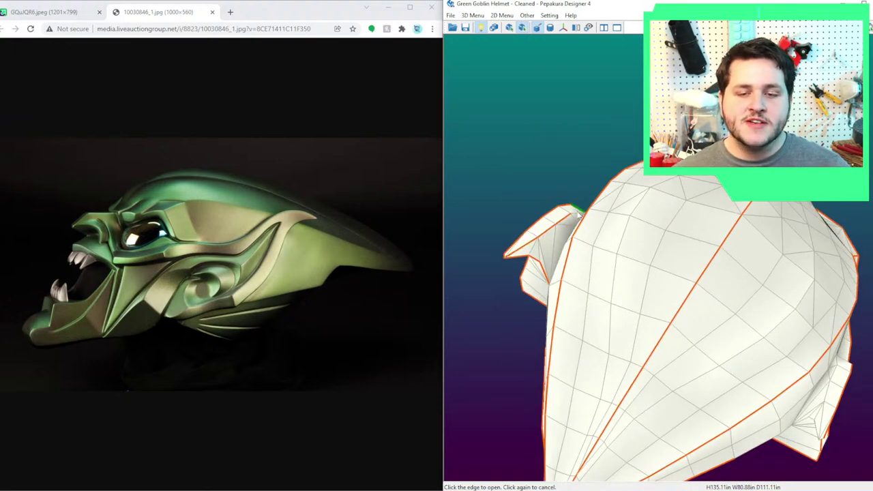
Mark open edges along the back seam where the helmet's right ear fin meets the skull, matching the left fin.
left_click_drag(595, 218, 812, 291)
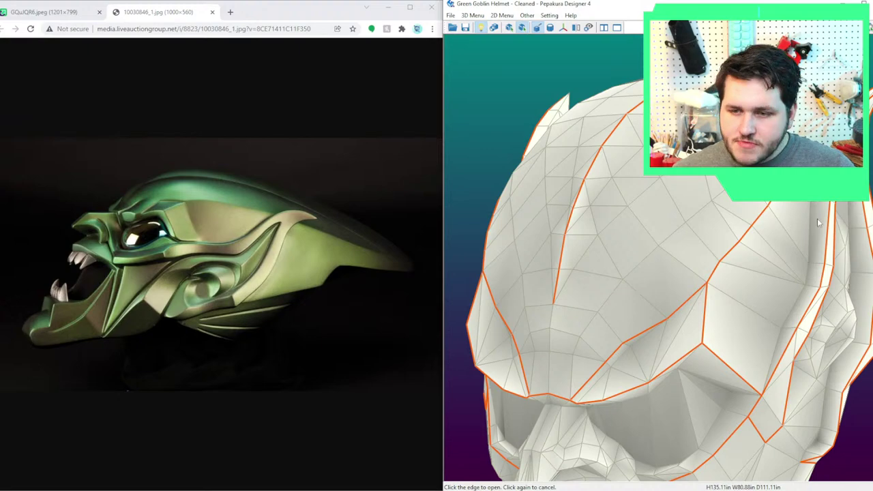
left_click_drag(821, 203, 701, 334)
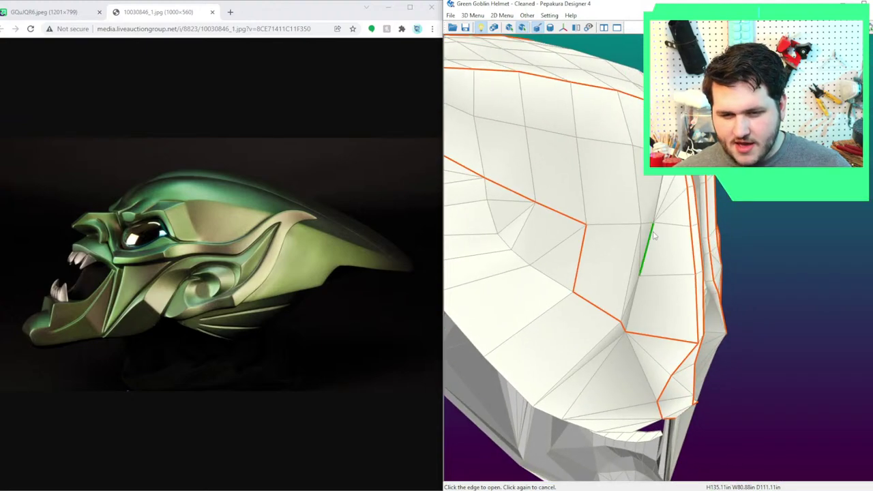
left_click_drag(648, 268, 762, 311)
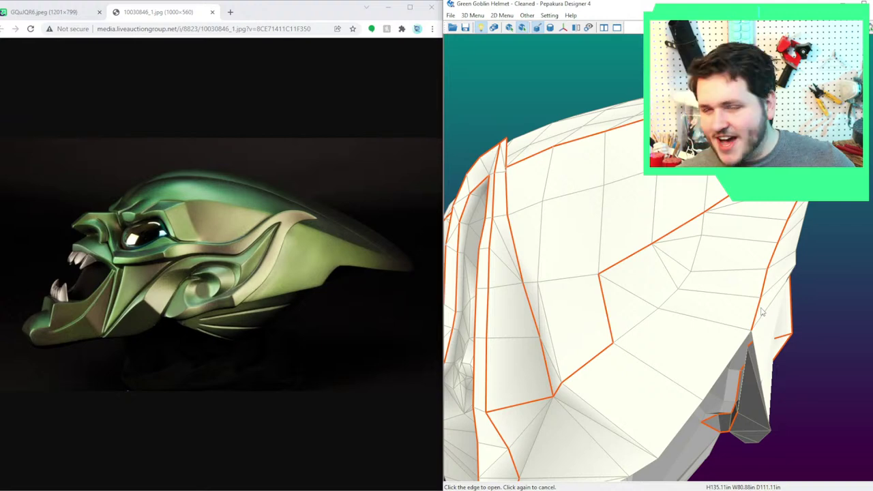
left_click_drag(747, 257, 652, 256)
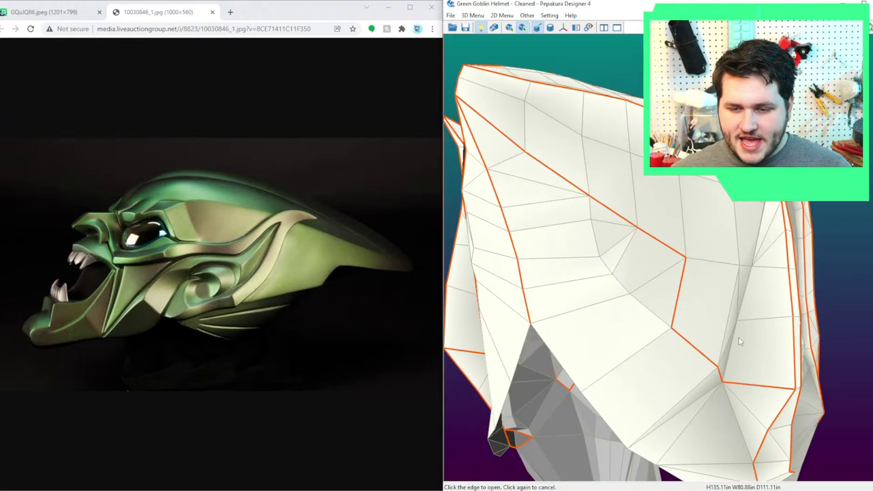
left_click(735, 339)
left_click(746, 294)
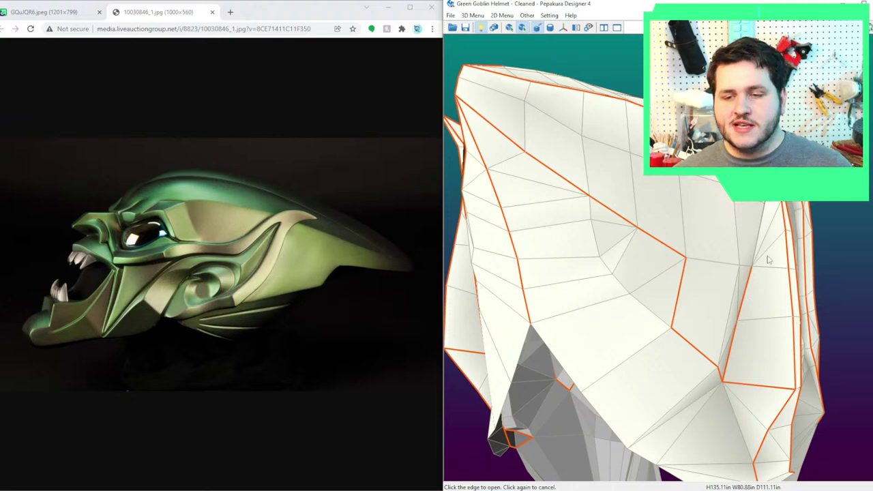
left_click(759, 226)
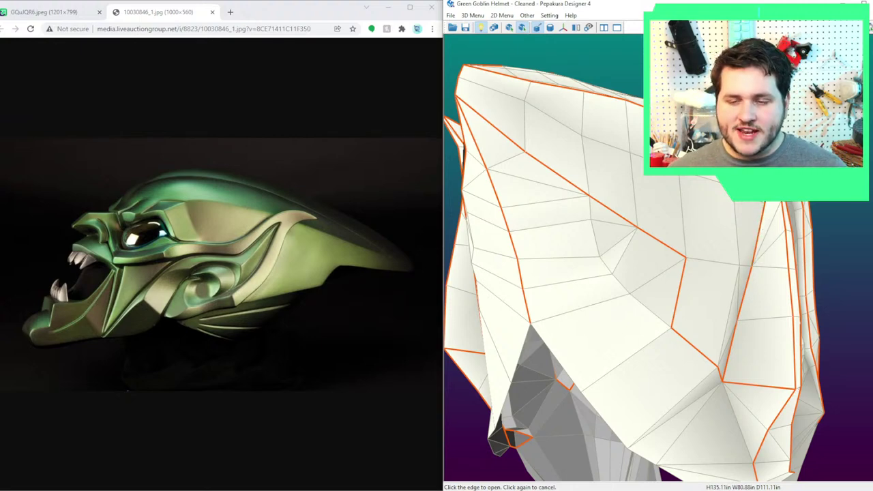
Mark open edges along the right ear fin's inner front edge below the tip and across its narrow strip.
right_click_drag(737, 218, 456, 233)
middle_click_drag(460, 183, 518, 130)
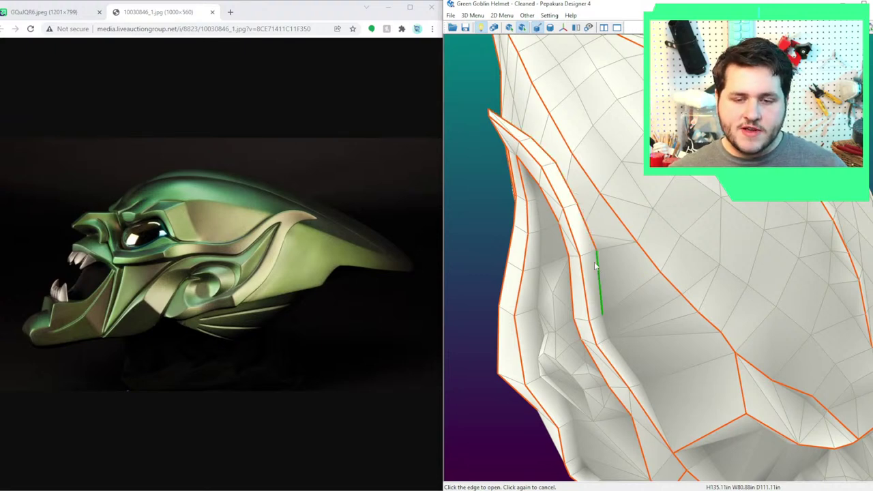
right_click_drag(594, 263, 533, 258)
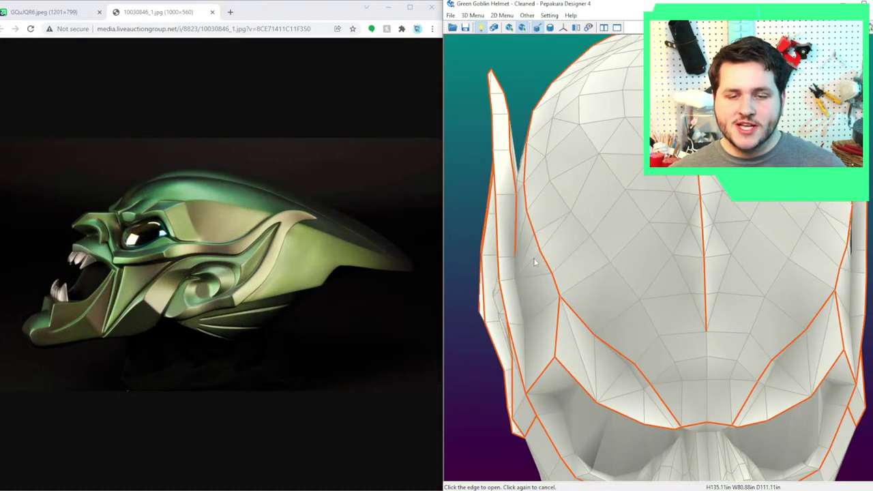
right_click_drag(547, 225, 681, 239)
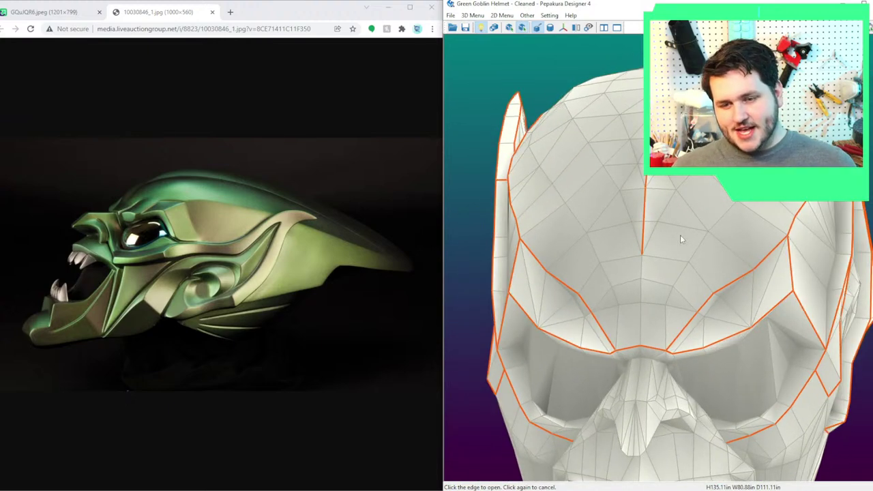
Mark open edges around the top of the left eye socket, from its outer corner under the brow to the nose bridge.
left_click_drag(810, 319, 806, 289)
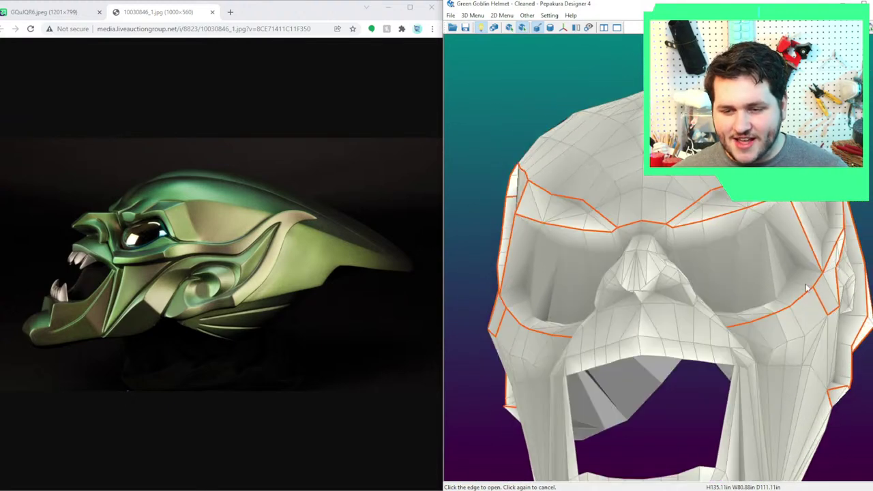
left_click(783, 251)
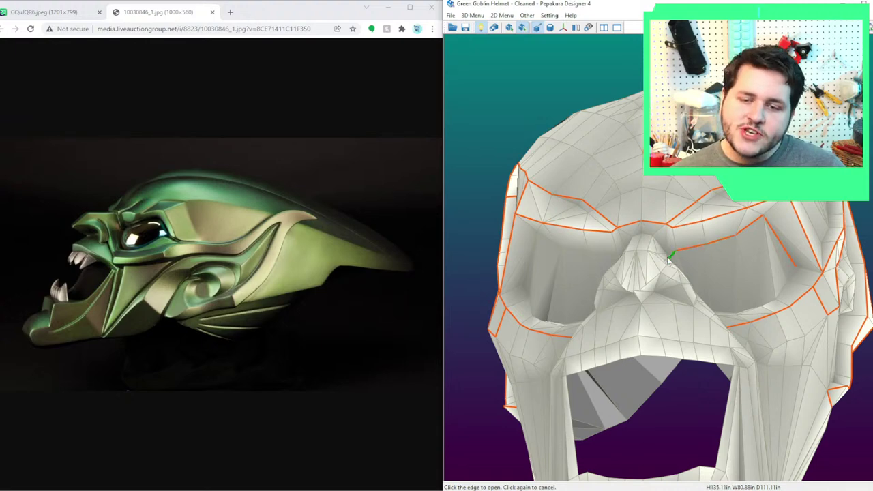
left_click_drag(685, 251, 645, 261)
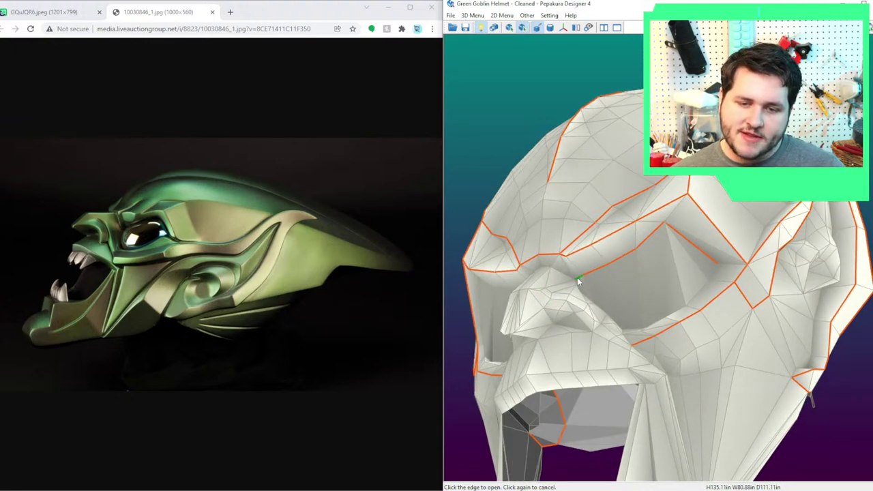
Mark open edges down the nose side, along the bottom and up the outer side of the left eye socket, closing the loop.
scroll(577, 277, "up", 3)
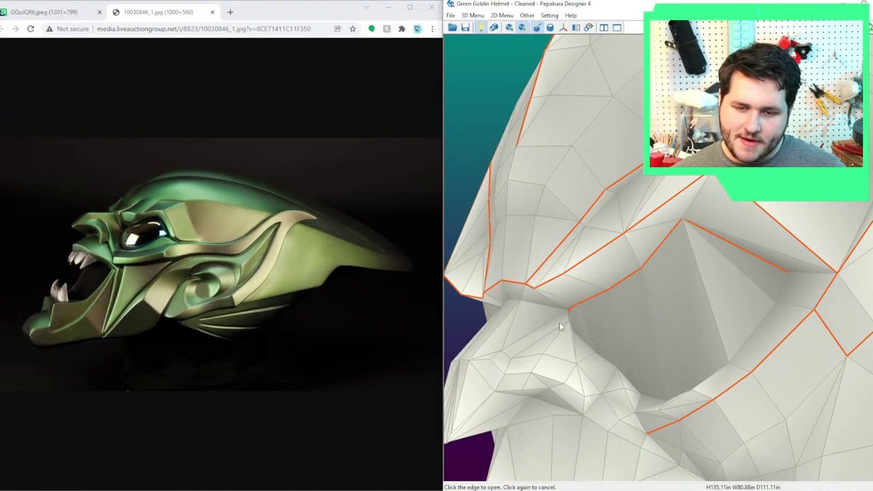
scroll(566, 316, "up", 2)
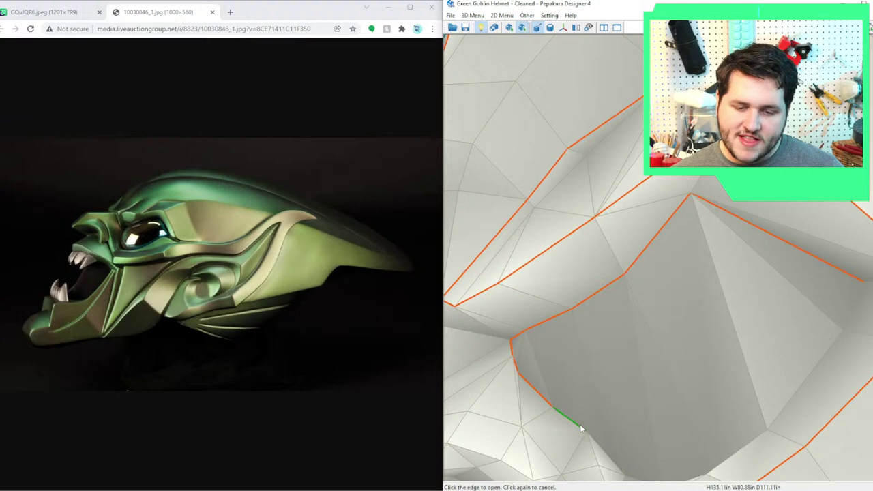
scroll(586, 422, "down", 3)
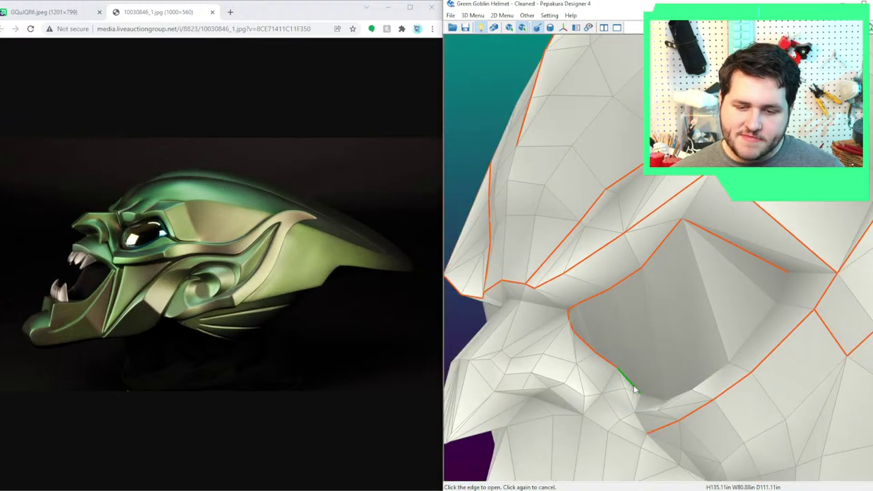
left_click(648, 400)
right_click_drag(661, 400, 682, 382)
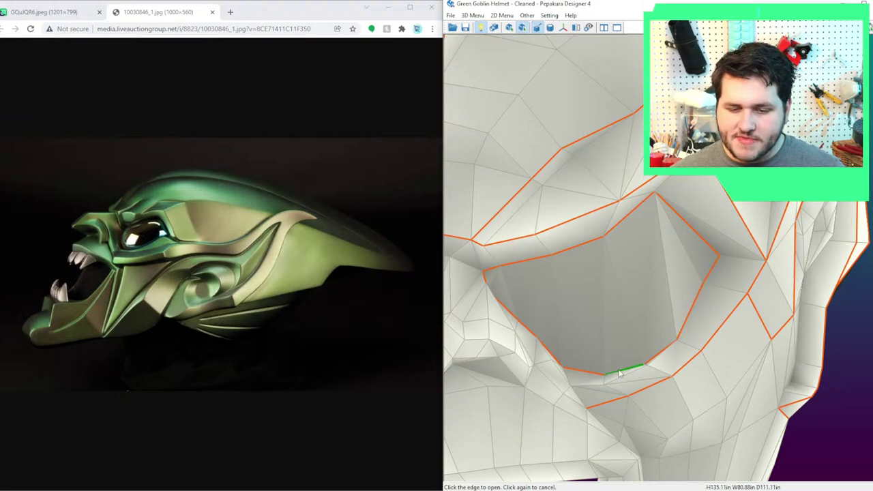
Mark open edges down the outer side and along the bottom of the right eye socket, matching the left socket.
scroll(619, 373, "down", 5)
right_click_drag(548, 283, 593, 321)
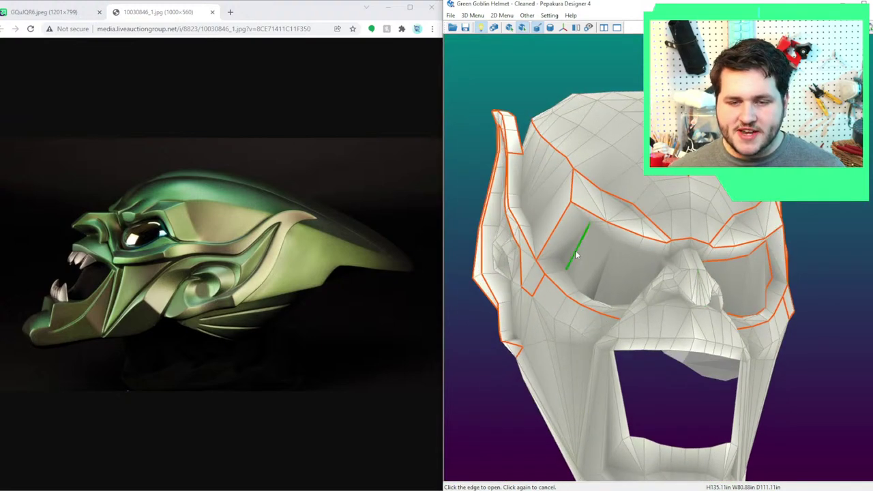
left_click(564, 264)
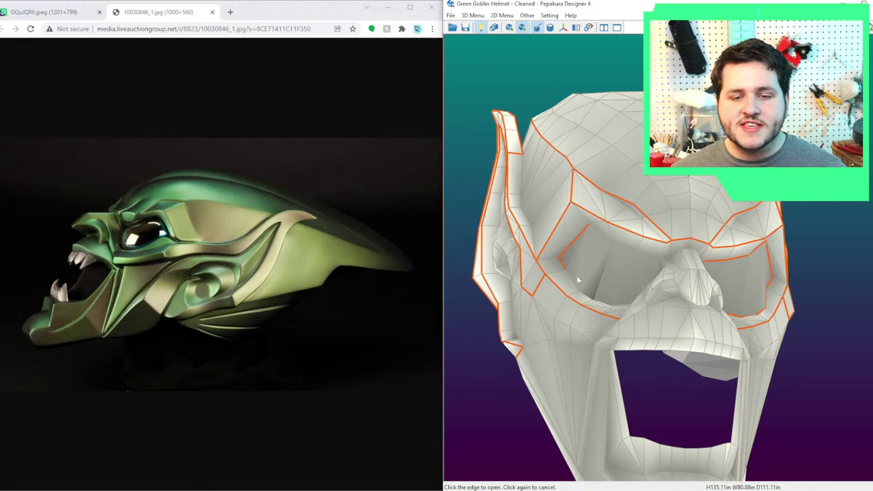
left_click_drag(590, 302, 563, 370)
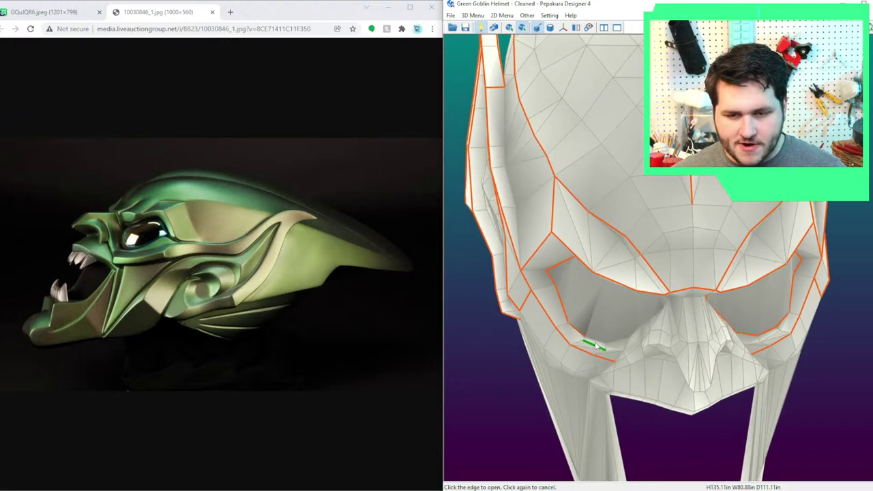
scroll(615, 346, "up", 5)
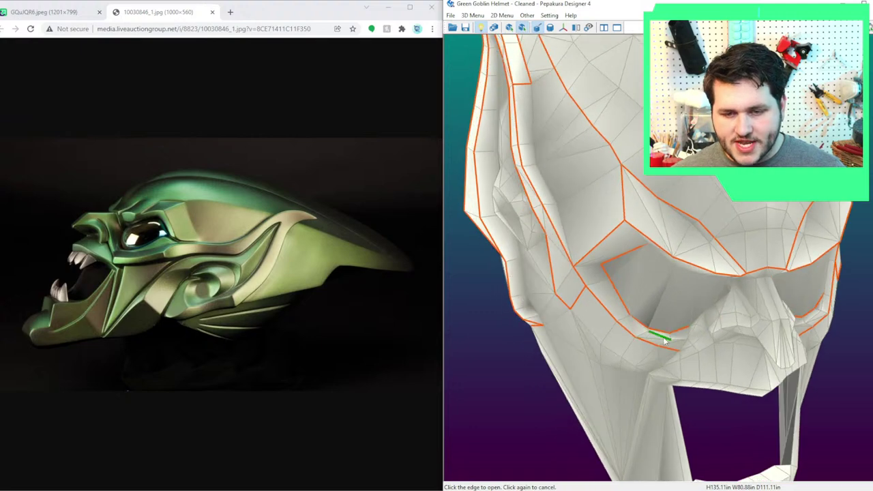
left_click_drag(712, 358, 660, 268)
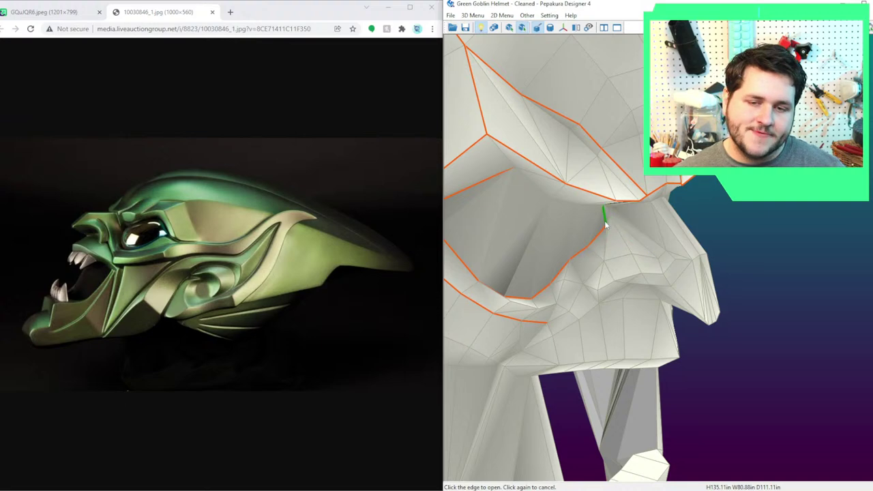
Mark open edges up the nose side of the right eye socket to its inner corner beside the bridge.
scroll(600, 224, "up", 6)
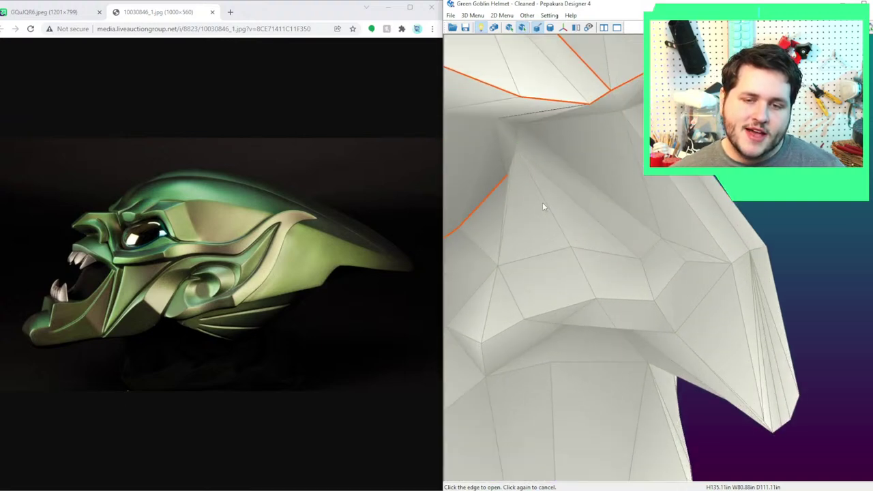
right_click_drag(542, 203, 606, 247)
right_click_drag(750, 310, 735, 287)
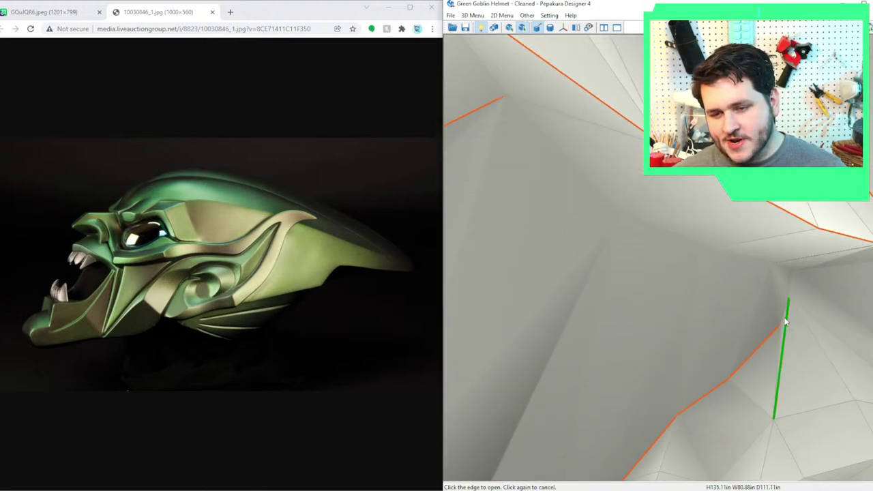
left_click(786, 305)
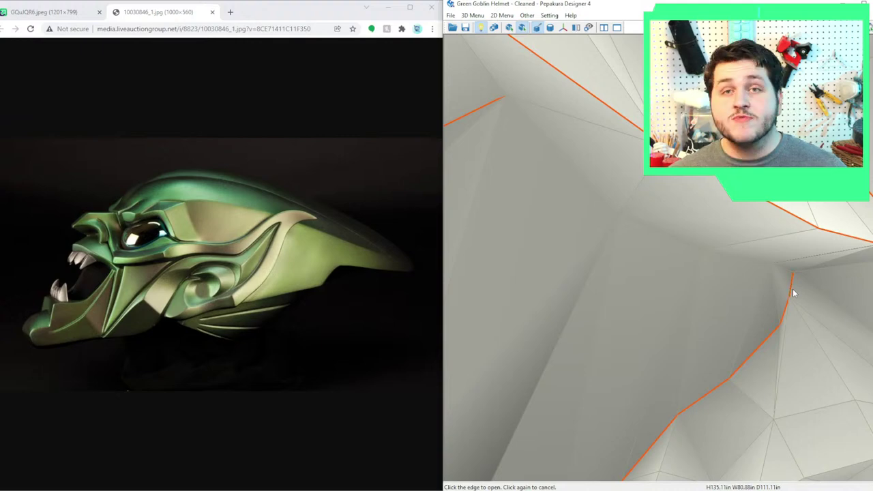
scroll(778, 317, "down", 5)
right_click_drag(779, 318, 762, 309)
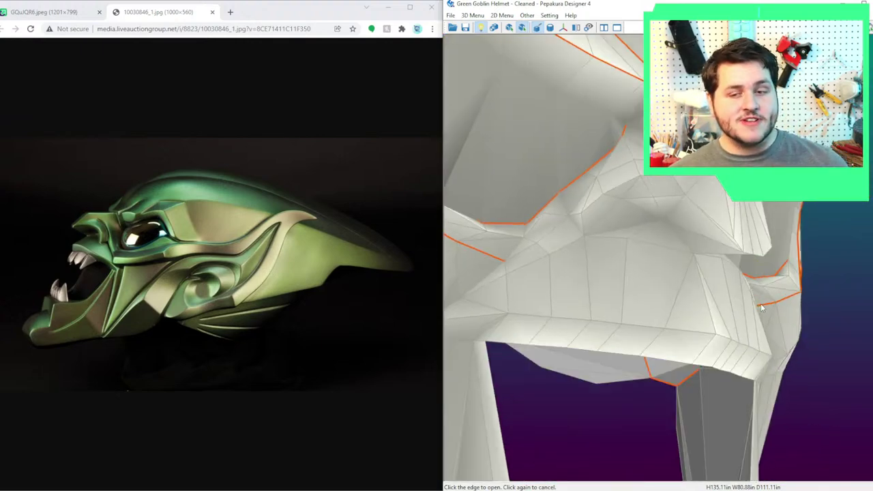
Mark open edges along the top of the right eye socket under the brow, closing the loop at the nose.
right_click_drag(692, 200, 732, 278)
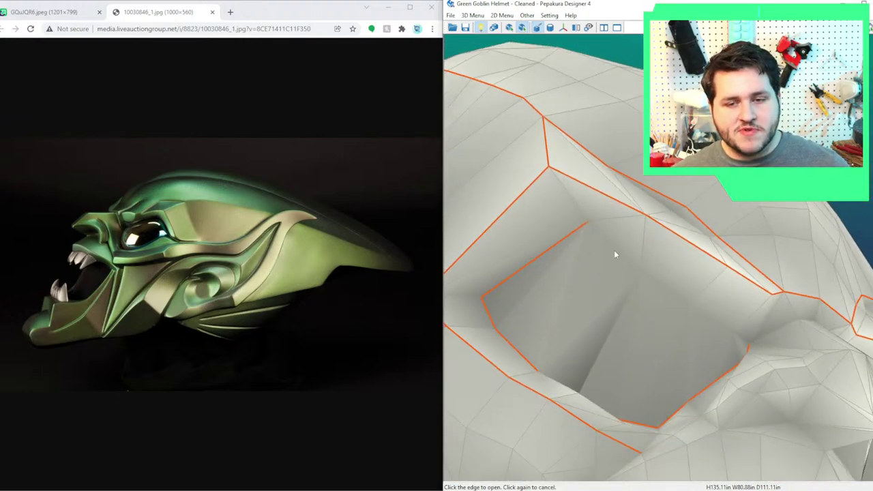
left_click(722, 324)
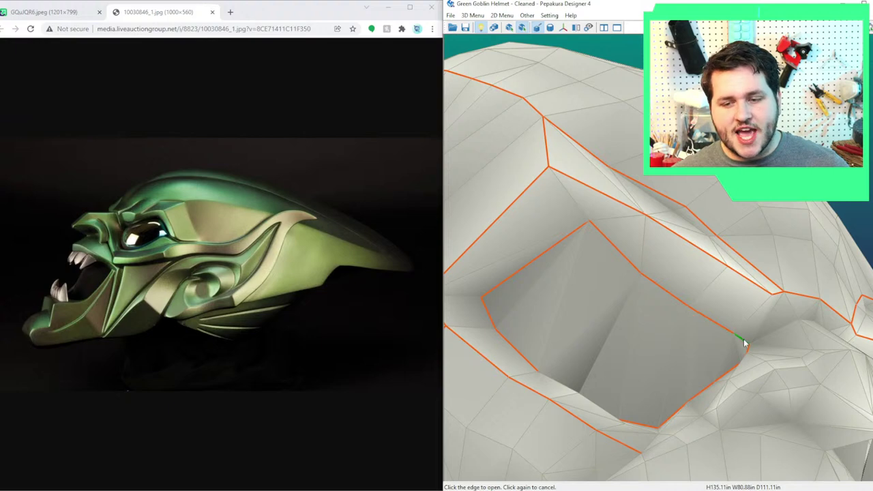
left_click(741, 339)
scroll(809, 368, "down", 5)
right_click_drag(809, 368, 696, 374)
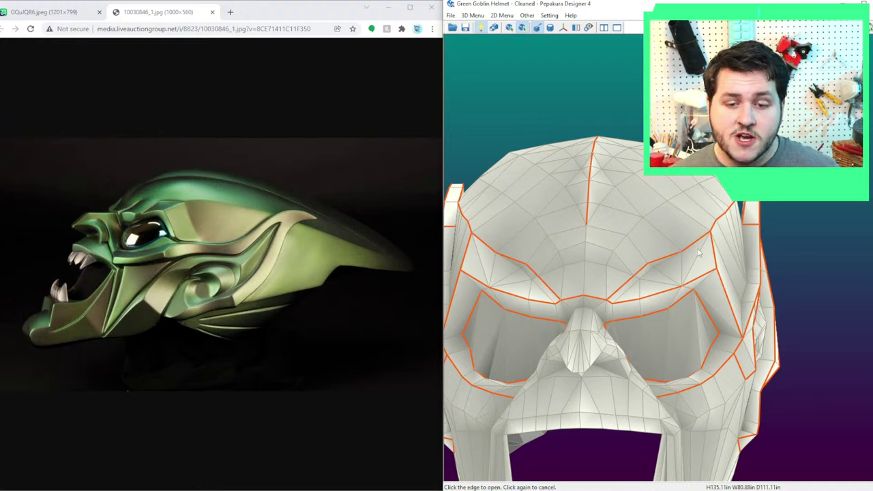
Mark open edges across the top of the nose bridge, connecting the inner corners of both eye sockets.
scroll(698, 253, "down", 2)
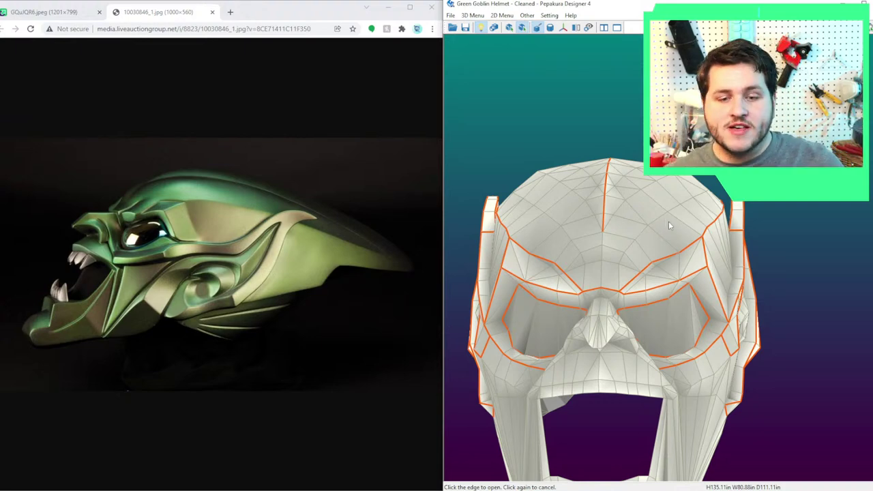
middle_click_drag(714, 356, 708, 313)
scroll(707, 313, "up", 2)
scroll(708, 316, "up", 2)
right_click_drag(658, 327, 697, 220)
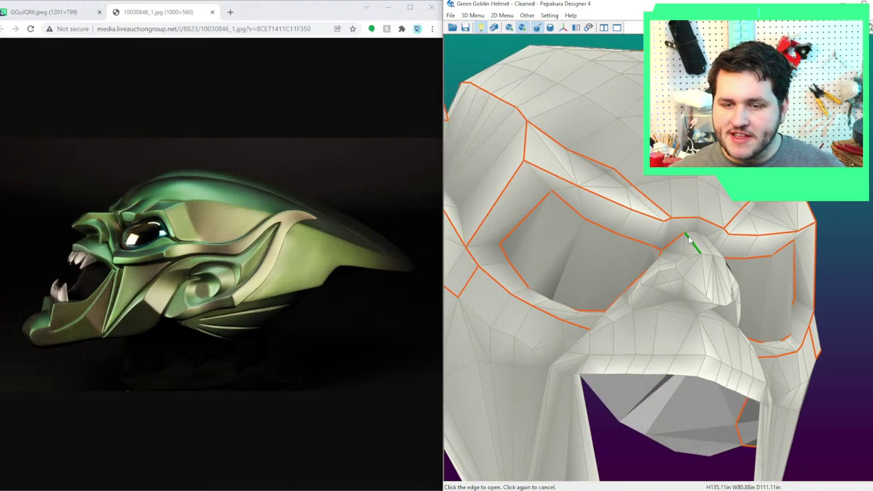
right_click_drag(704, 235, 721, 274)
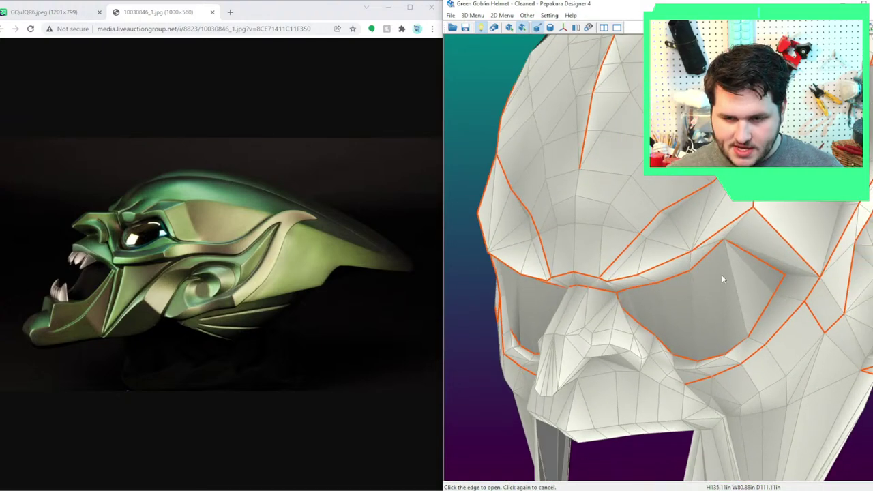
Show the front-view reference photo and mark open edges across the left cheek, from the strip below the eye toward the mouth corner.
left_click(72, 13)
right_click_drag(727, 390, 763, 370)
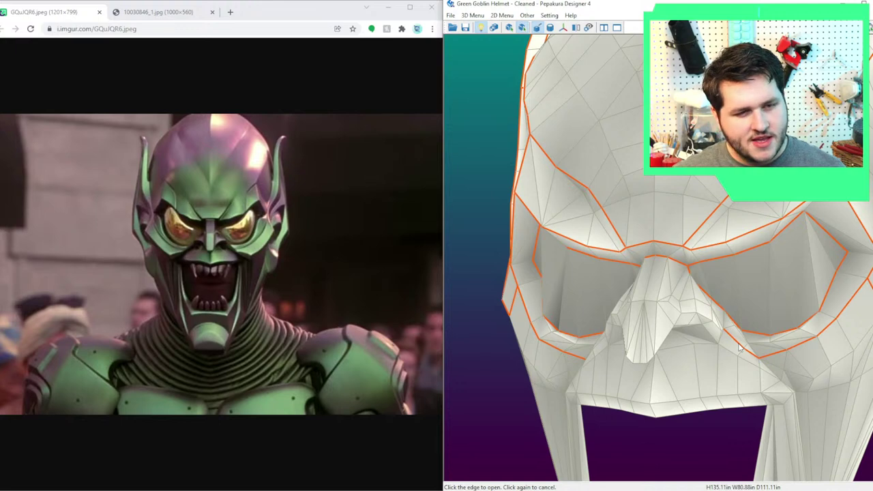
middle_click_drag(786, 368, 634, 303)
right_click_drag(634, 304, 618, 265)
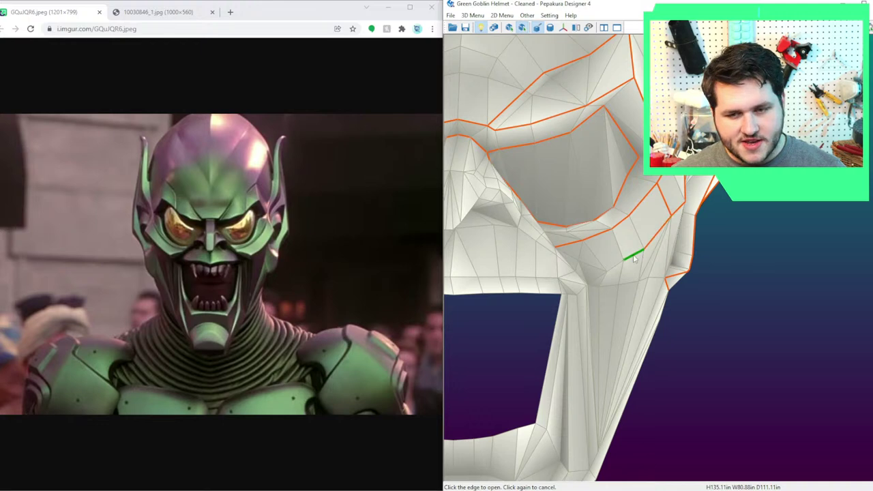
right_click_drag(592, 273, 607, 318)
Mark open edges from the left mouth corner down the long cheek crease to the jaw, and back along the jawline.
left_click(541, 290)
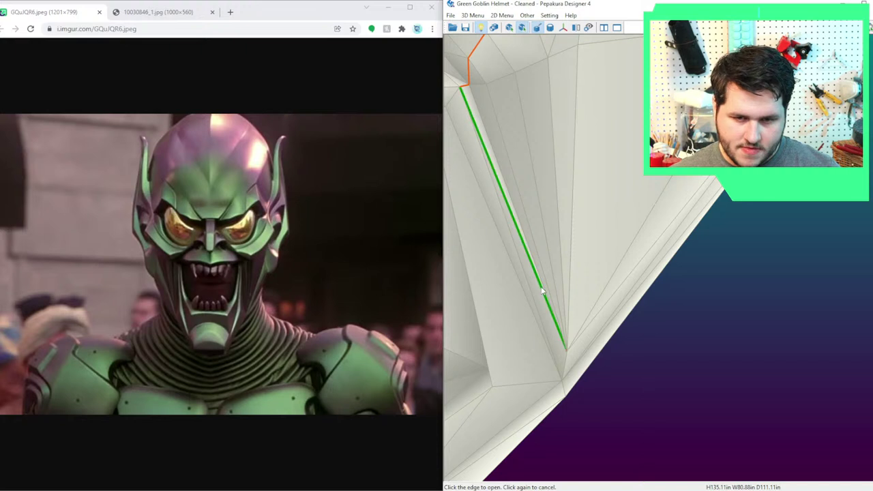
left_click(539, 314)
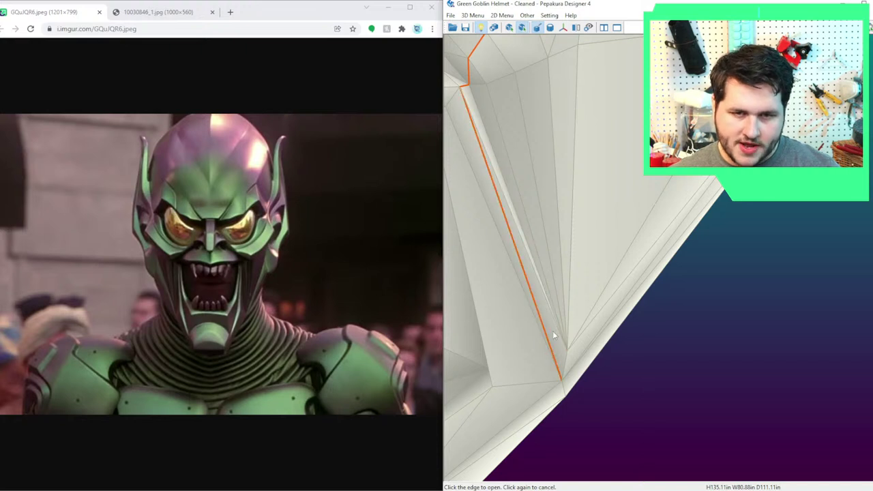
left_click(587, 349)
scroll(655, 338, "down", 3)
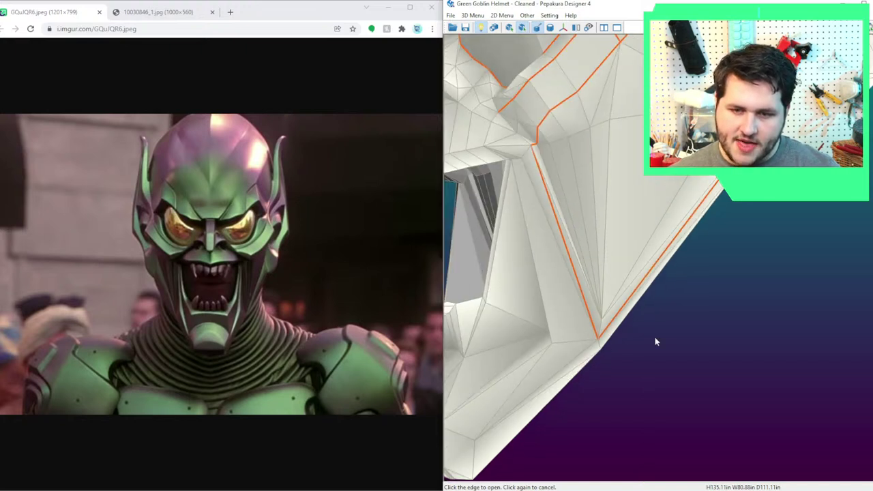
right_click_drag(654, 341, 606, 309)
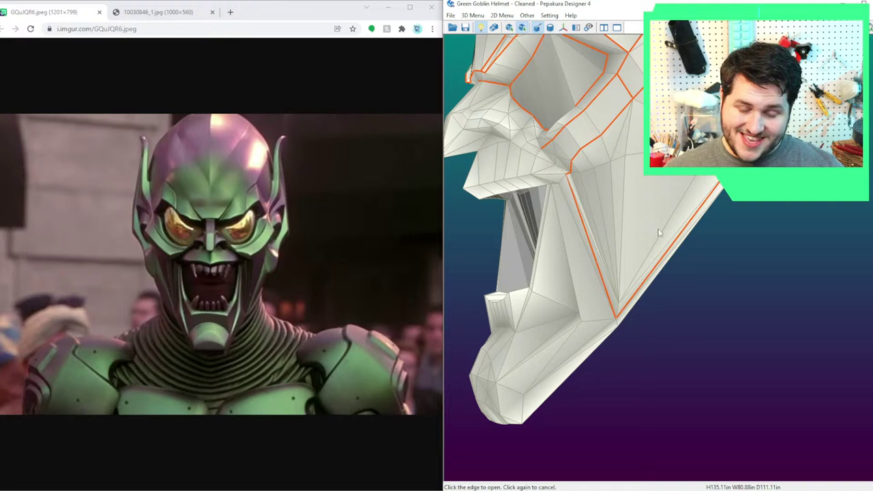
Mark open edges across the right cheek and down its long crease to the jaw, matching the left side.
right_click_drag(659, 233, 609, 256)
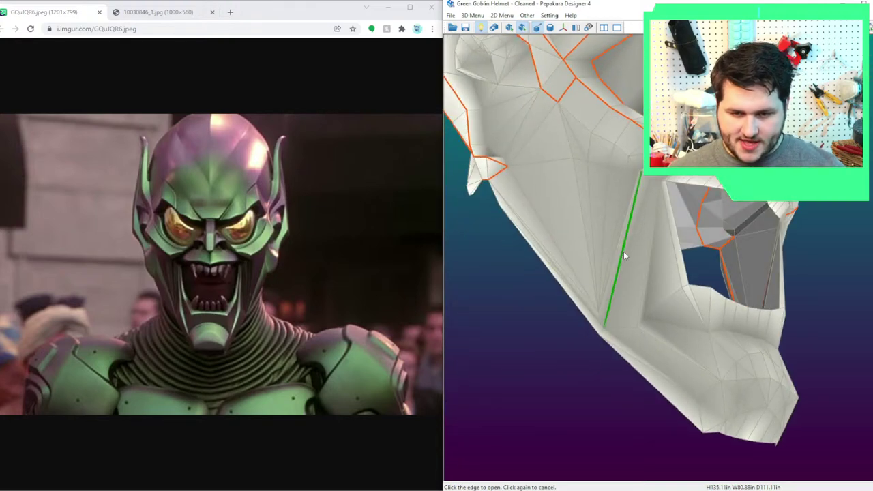
right_click_drag(580, 334, 652, 326)
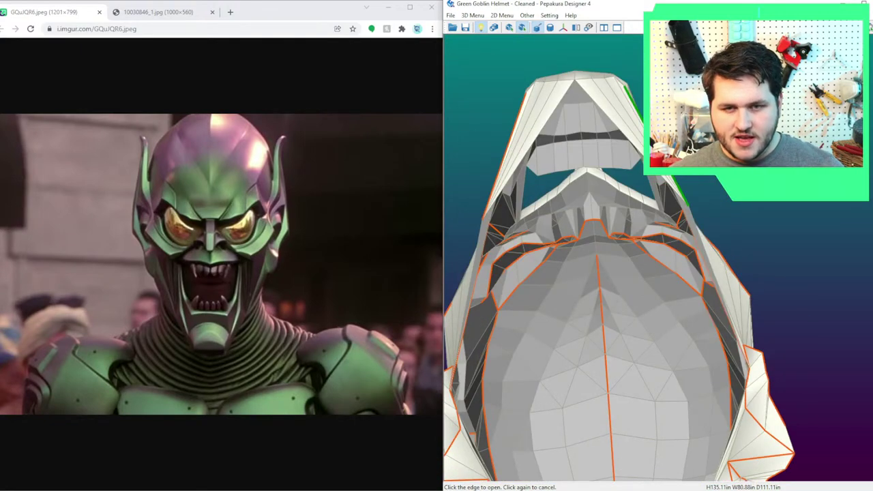
Mark open edges along the lower rim of the jaw, from the cheek crease forward to the chin.
right_click_drag(656, 147, 695, 197)
middle_click_drag(695, 197, 667, 69)
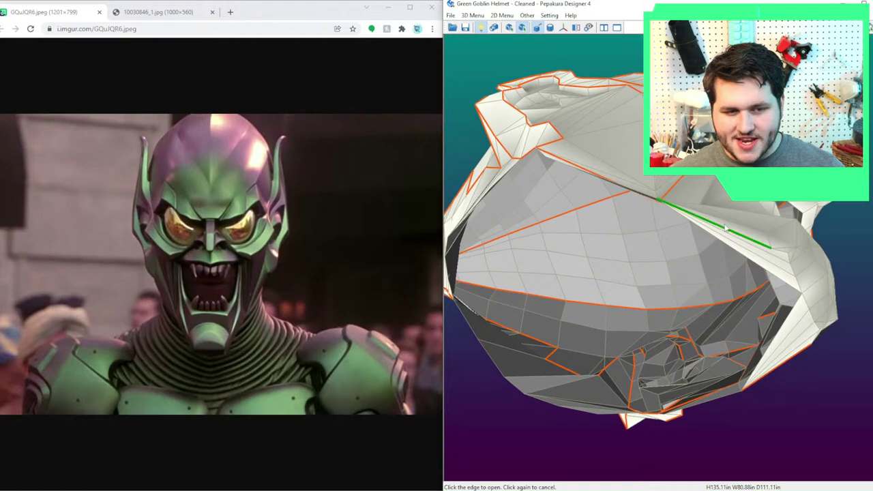
right_click_drag(725, 228, 722, 141)
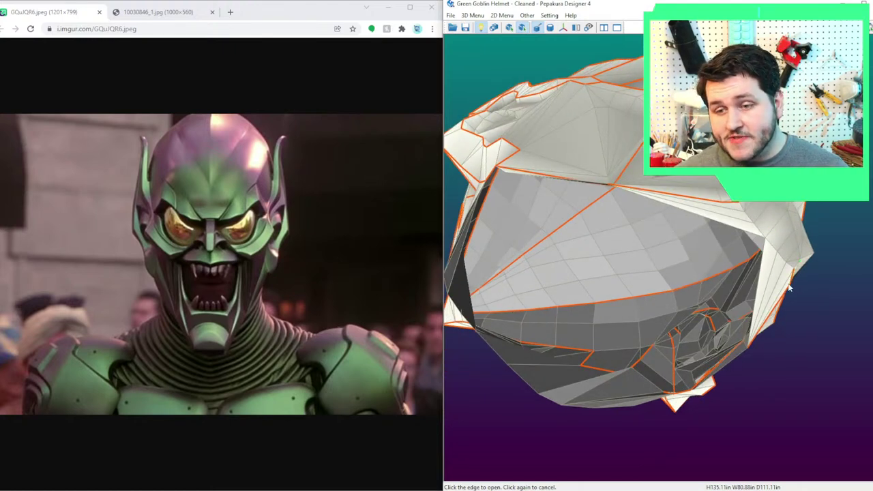
right_click_drag(793, 287, 680, 283)
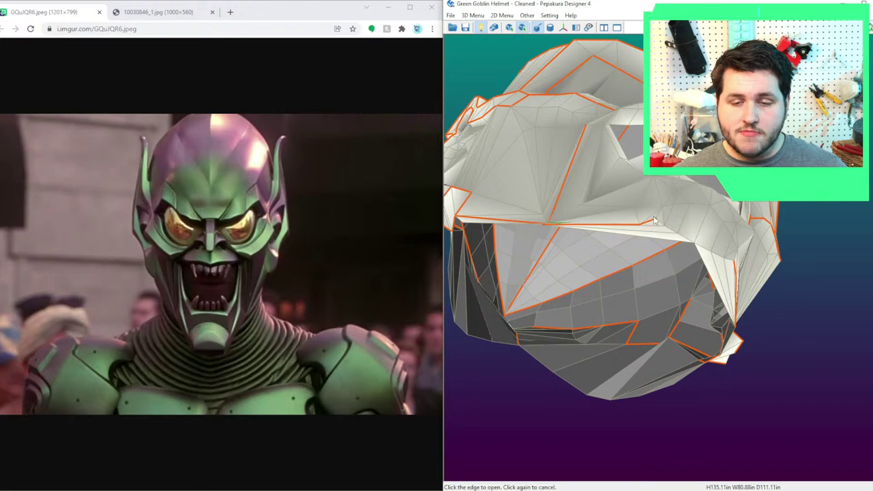
Mark open edges up one side of the chin, across its front in an arch and down the other side.
left_click(672, 198)
right_click_drag(687, 190, 721, 325)
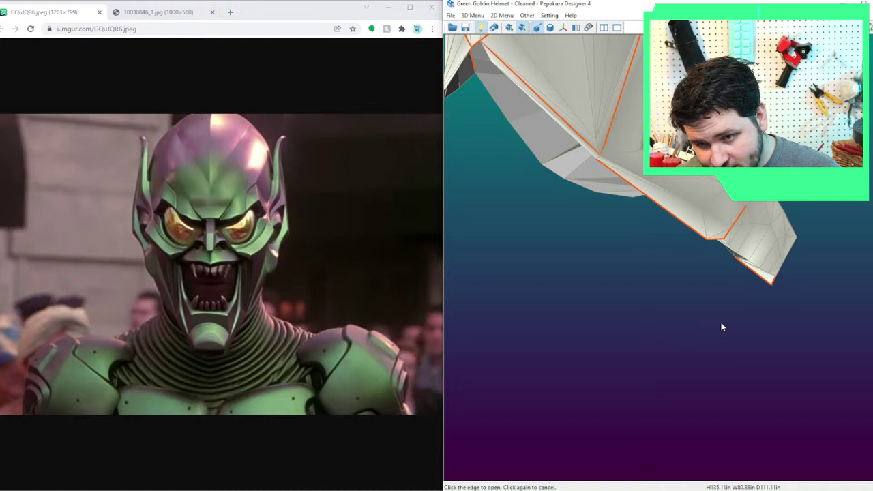
left_click(749, 225)
left_click(774, 231)
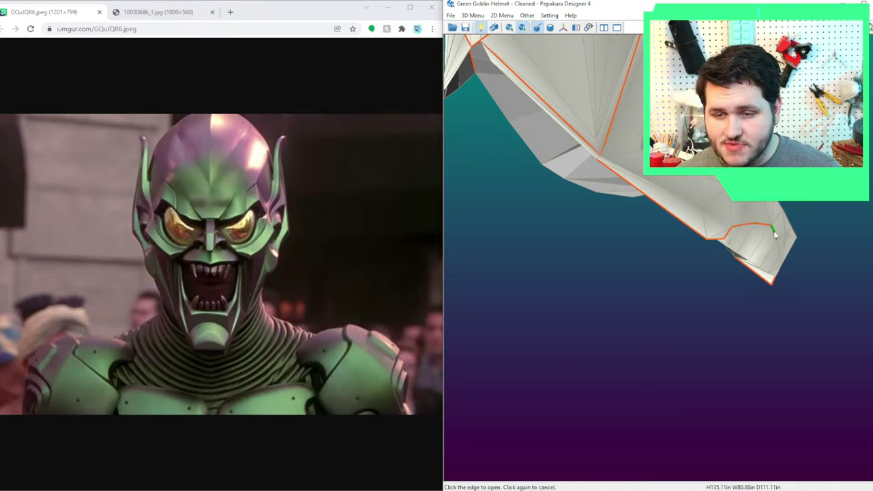
right_click_drag(781, 260, 677, 259)
left_click(628, 246)
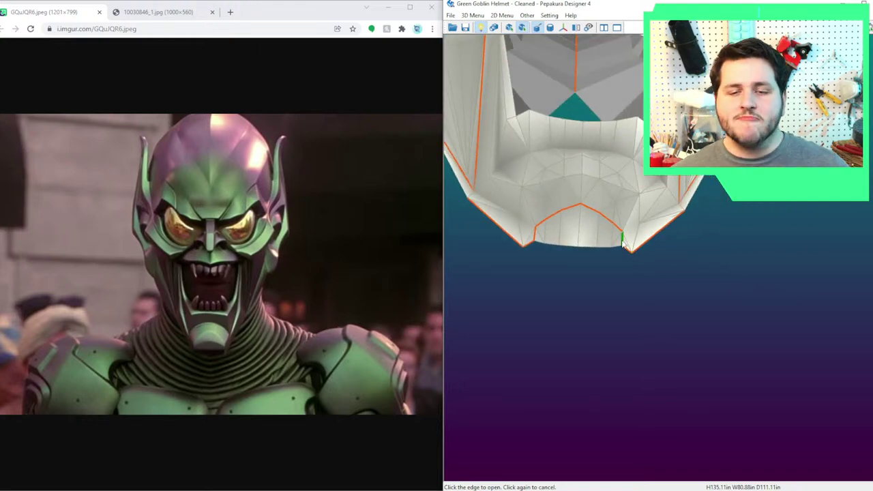
right_click_drag(644, 290, 637, 316)
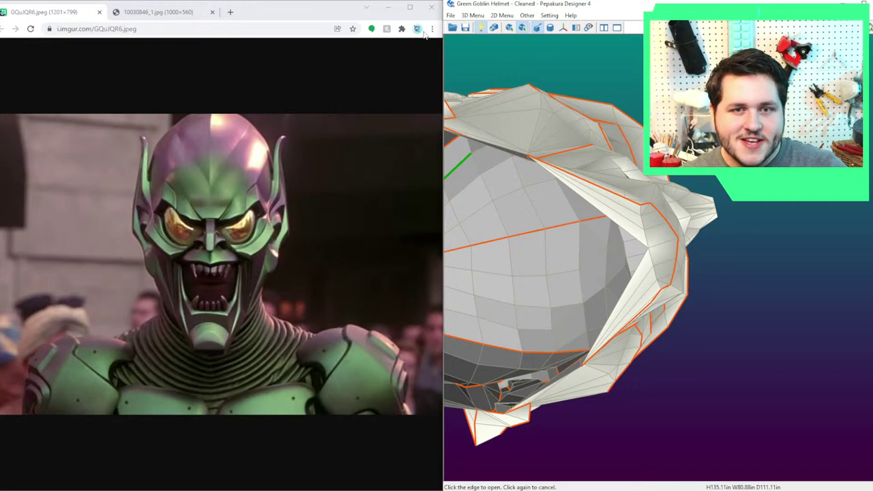
Enter model editing in Move Vertex mode and orient the helmet's underside to reach the chin and jaw vertices.
left_click(472, 15)
left_click(618, 49)
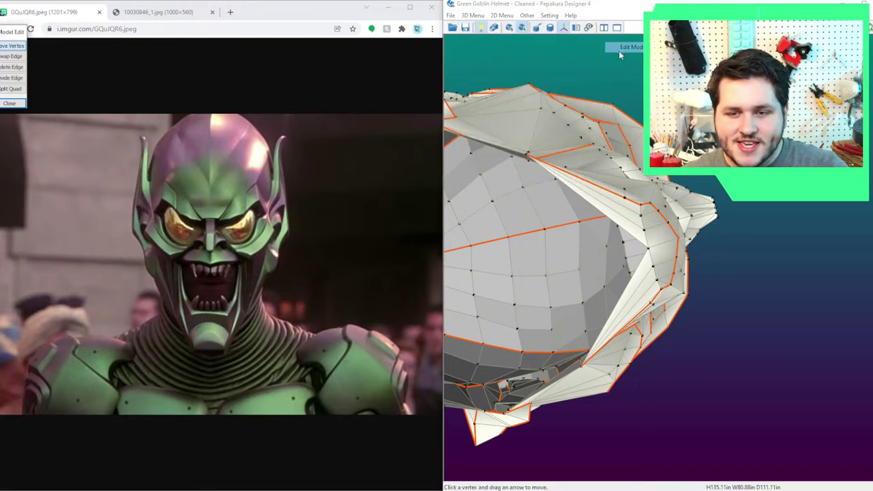
left_click_drag(779, 223, 777, 209)
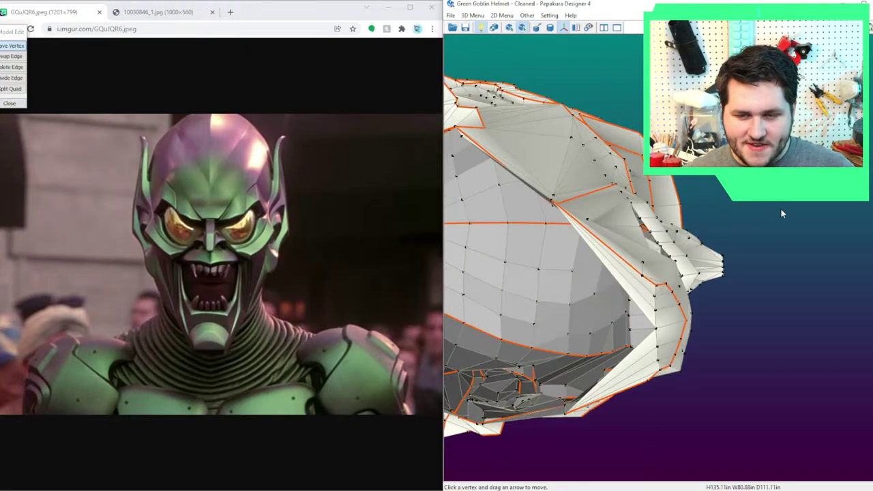
Divide an edge of the mesh at the underside of the helmet's chin.
left_click(8, 77)
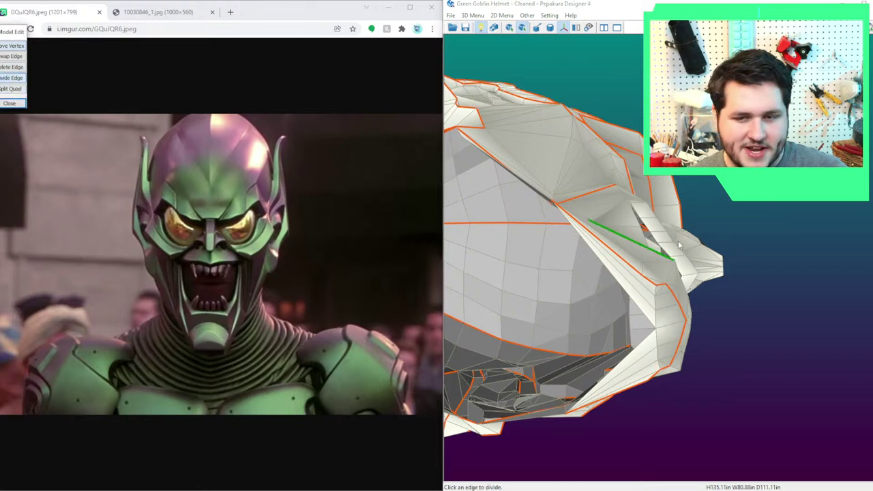
left_click(667, 328)
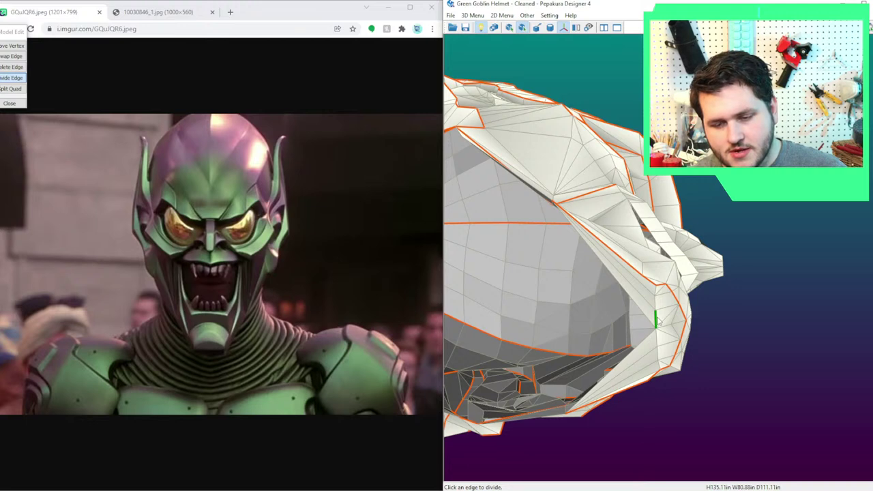
right_click_drag(701, 335, 662, 353)
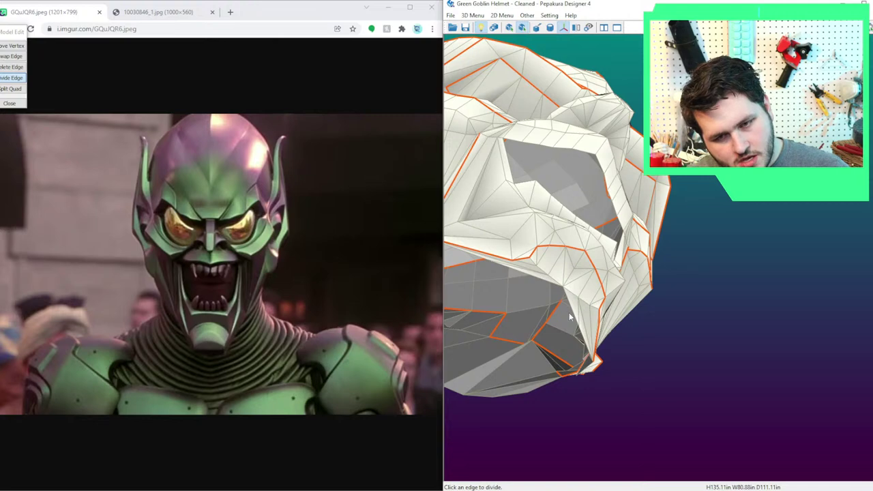
right_click_drag(570, 317, 568, 328)
Move the vertex at the middle of the chin's lower rim upward and slightly back toward the neck.
left_click(9, 45)
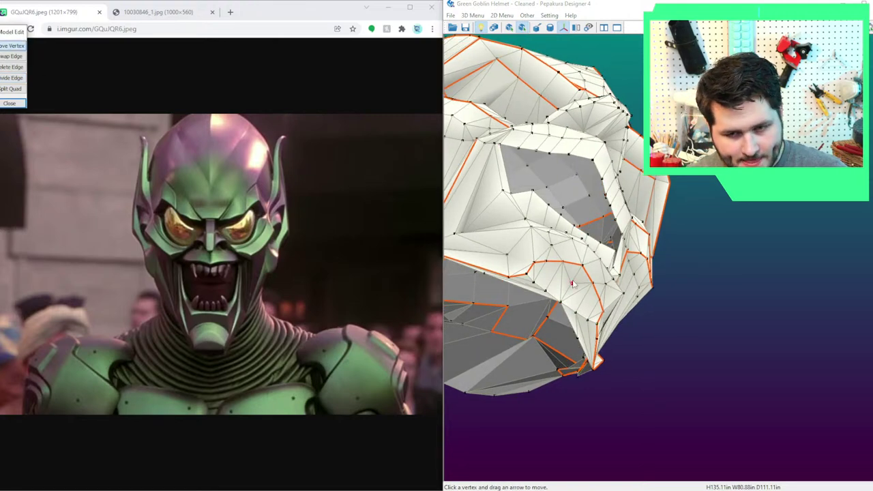
right_click_drag(573, 283, 688, 245)
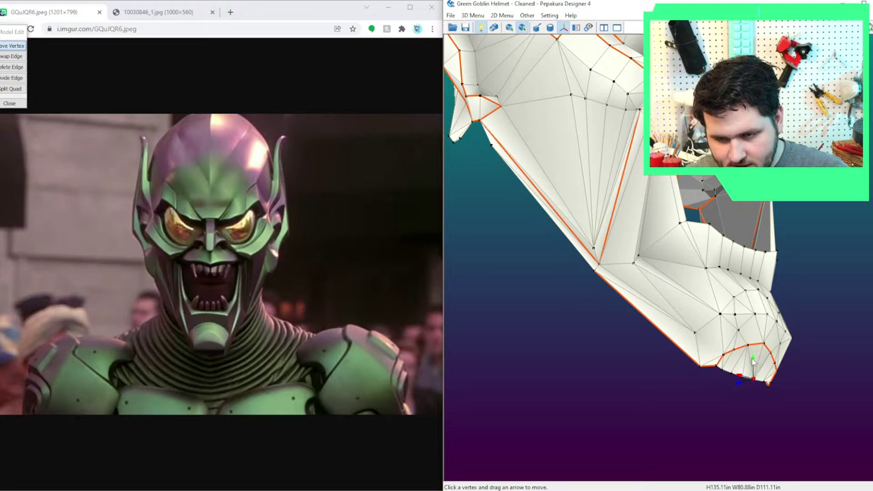
left_click_drag(752, 360, 752, 351)
right_click_drag(752, 351, 619, 290)
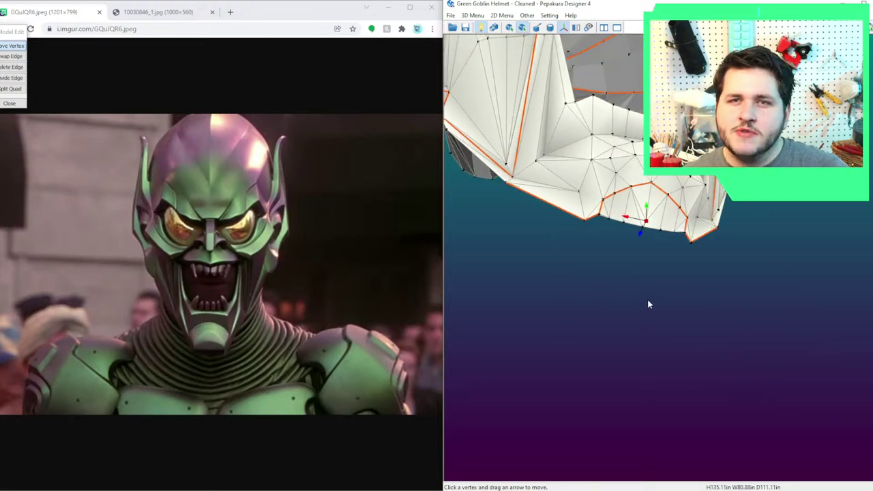
right_click_drag(680, 303, 585, 221)
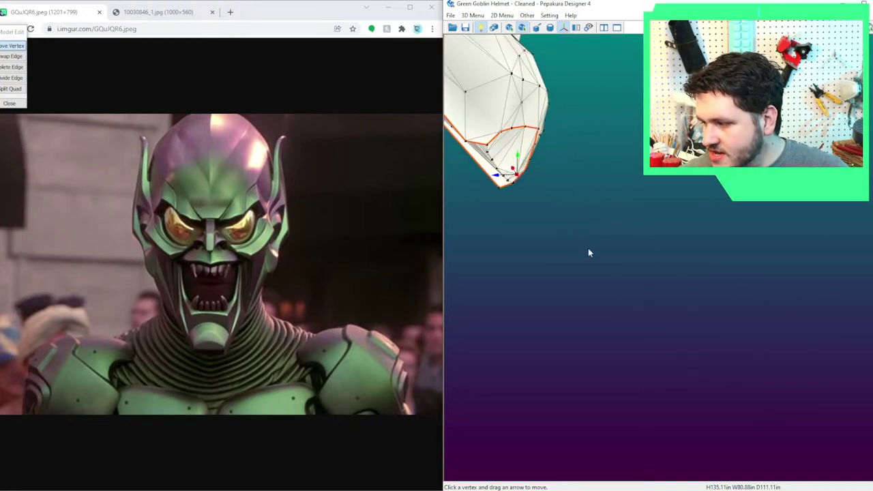
right_click_drag(590, 253, 622, 302)
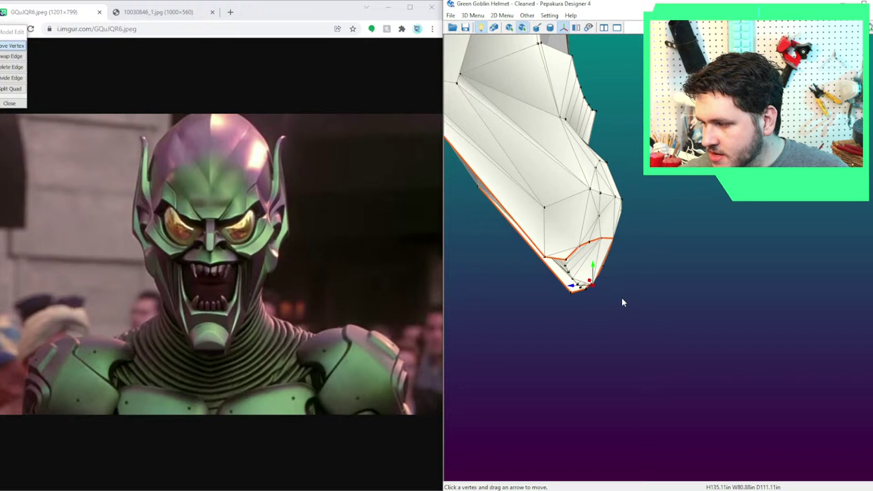
left_click_drag(569, 286, 550, 282)
right_click_drag(549, 282, 613, 329)
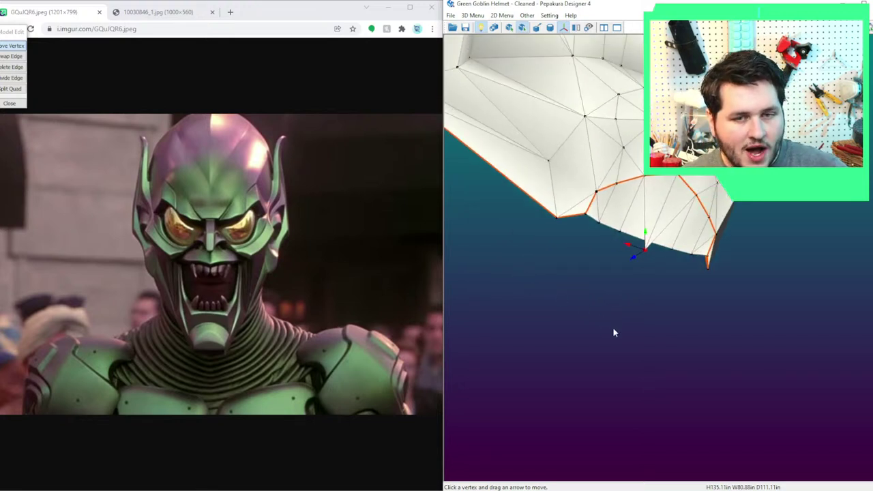
Pull the middle chin vertex far back beneath the jaw and raise it to form a chin underside.
middle_click_drag(613, 328, 618, 353)
scroll(619, 352, "up", 2)
left_click_drag(644, 333, 644, 324)
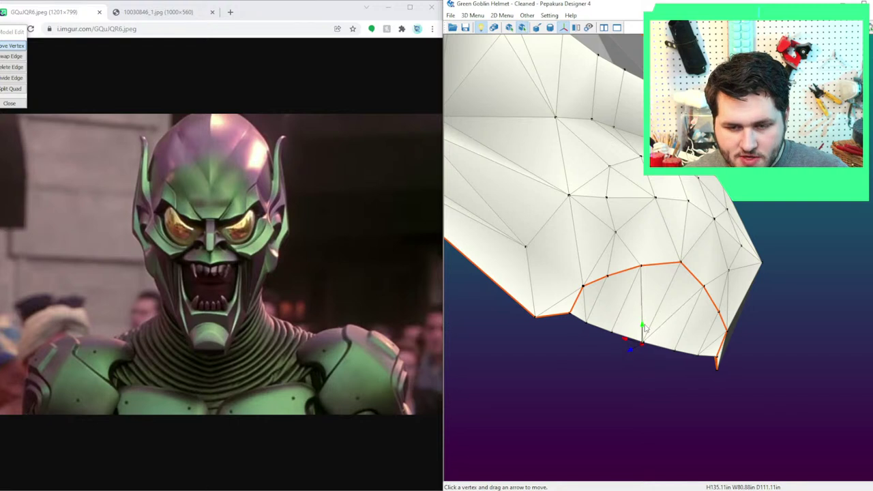
right_click_drag(645, 329, 666, 328)
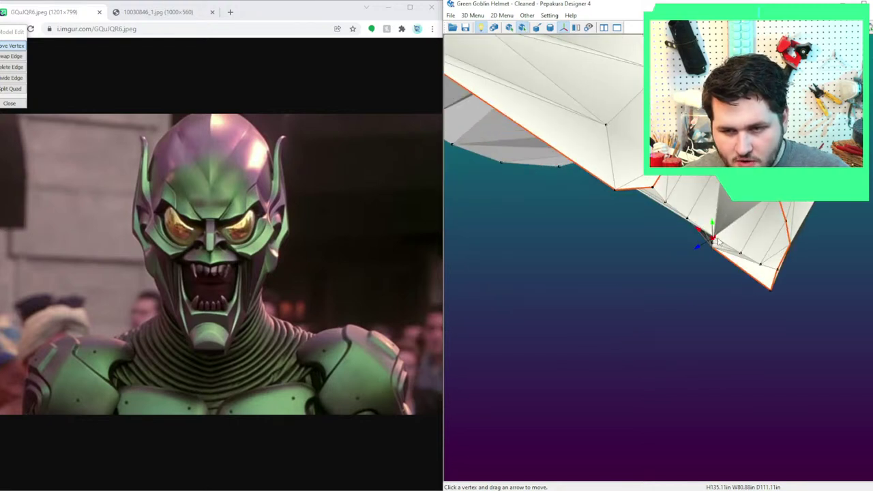
left_click_drag(698, 247, 635, 285)
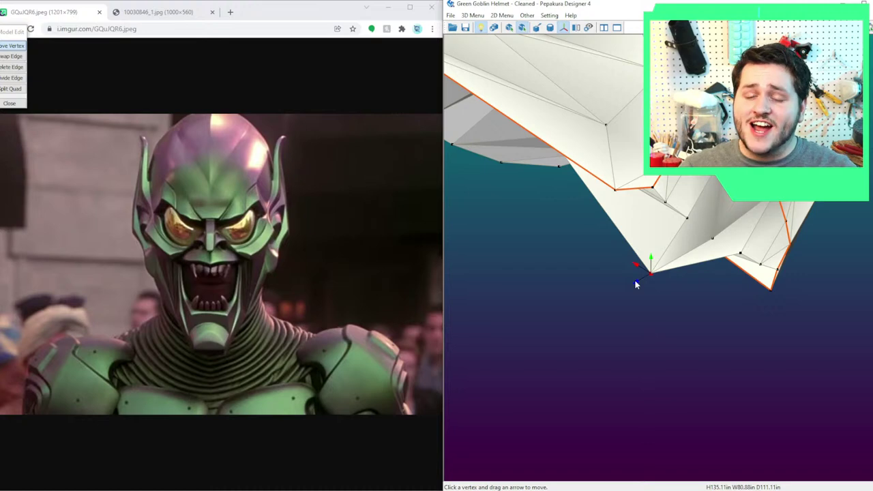
right_click_drag(657, 269, 641, 163)
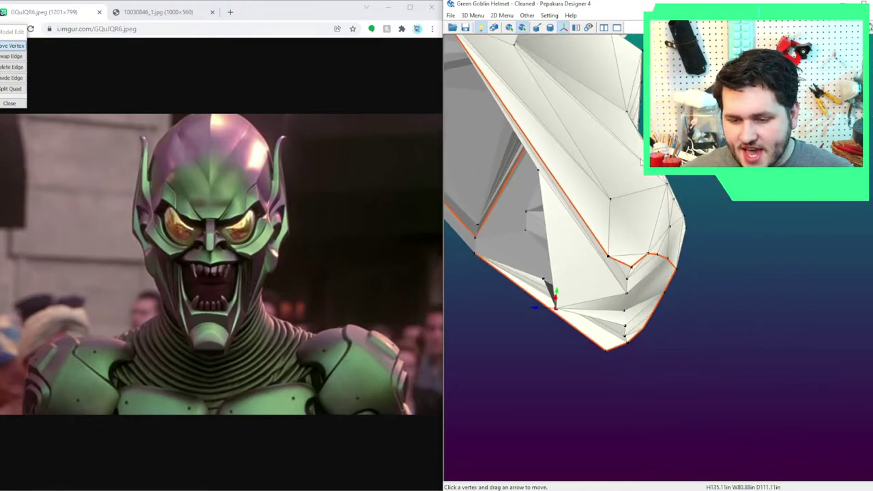
left_click_drag(557, 292, 555, 242)
right_click_drag(555, 244, 657, 358)
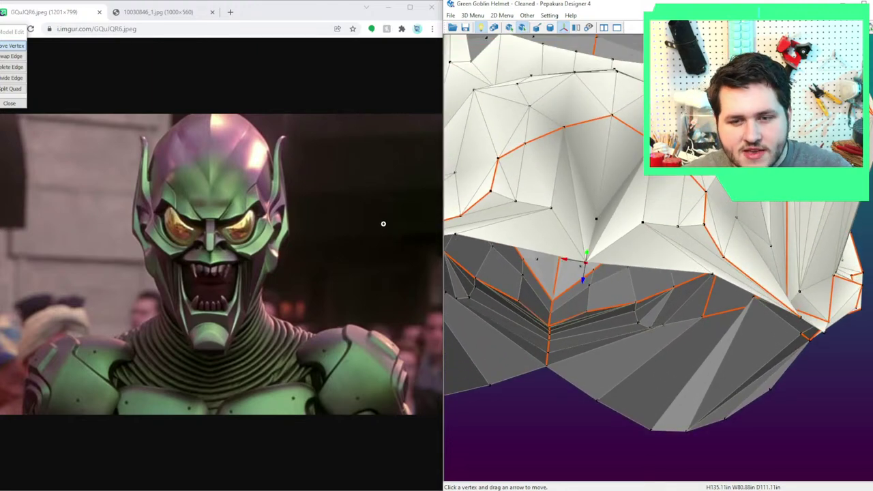
Swap the two edges on either side of the chin's centre line that lead to the pulled-back vertex.
left_click(10, 56)
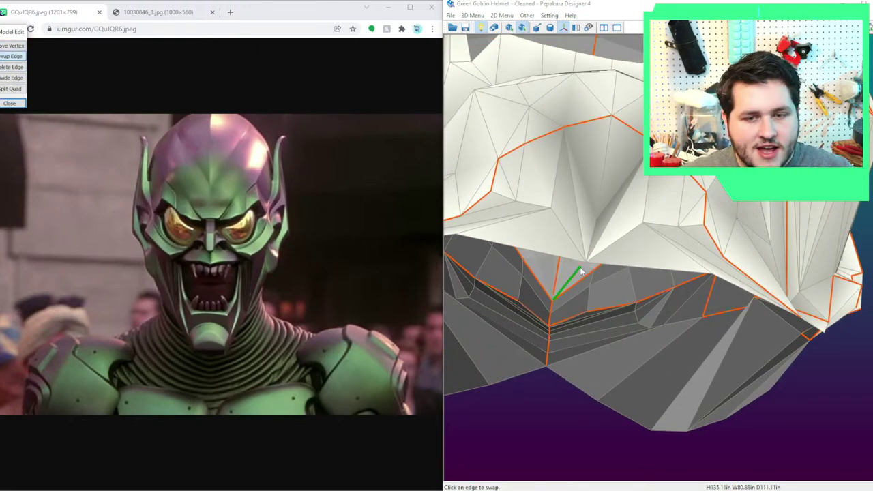
left_click(578, 226)
left_click(604, 233)
scroll(646, 287, "down", 3)
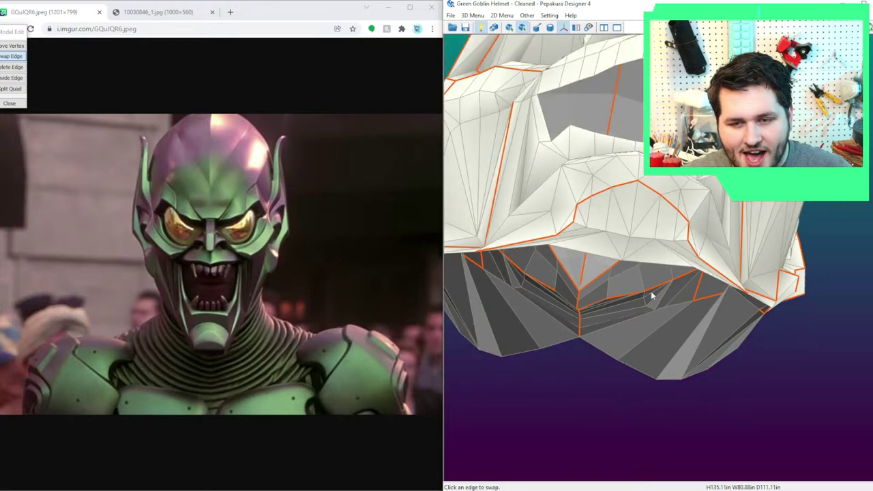
mouse_move(652, 295)
right_mouse_down()
mouse_move(707, 283)
mouse_move(670, 300)
mouse_move(654, 297)
right_mouse_up()
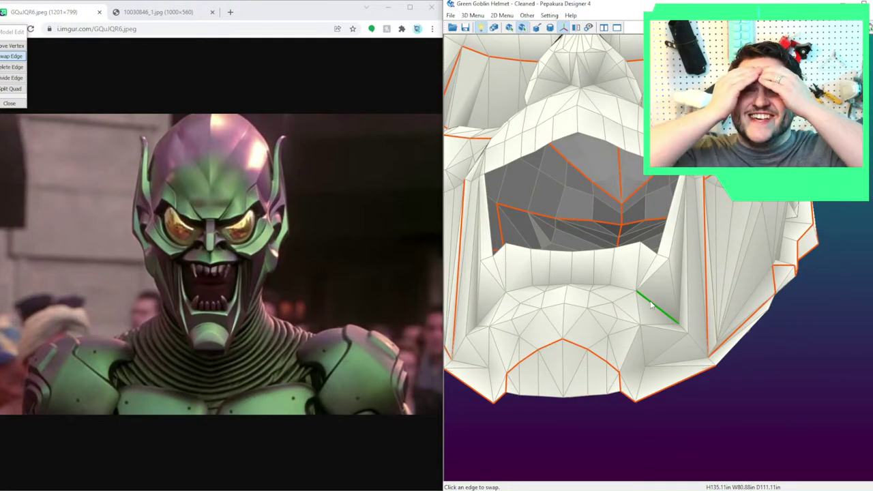
right_click_drag(651, 305, 636, 282)
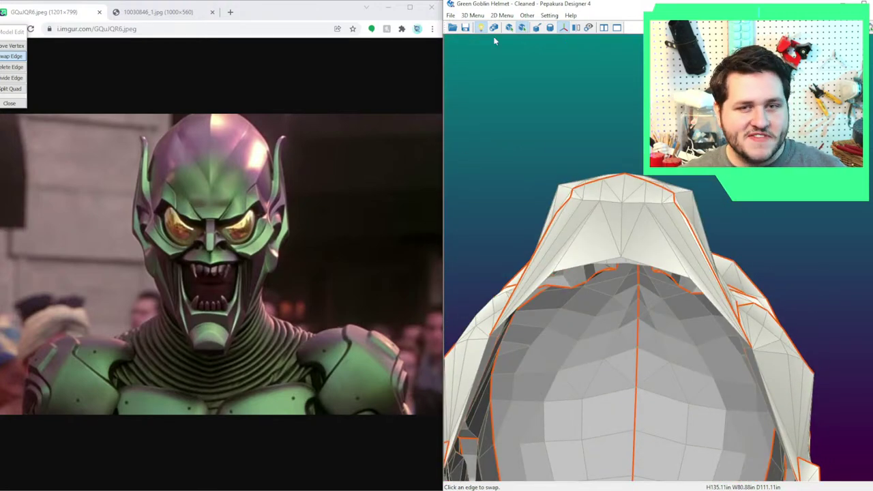
Open the edges across the chin's lower rim to separate the front chin piece from the new underside.
left_click(472, 15)
left_click(546, 34)
left_click(594, 207)
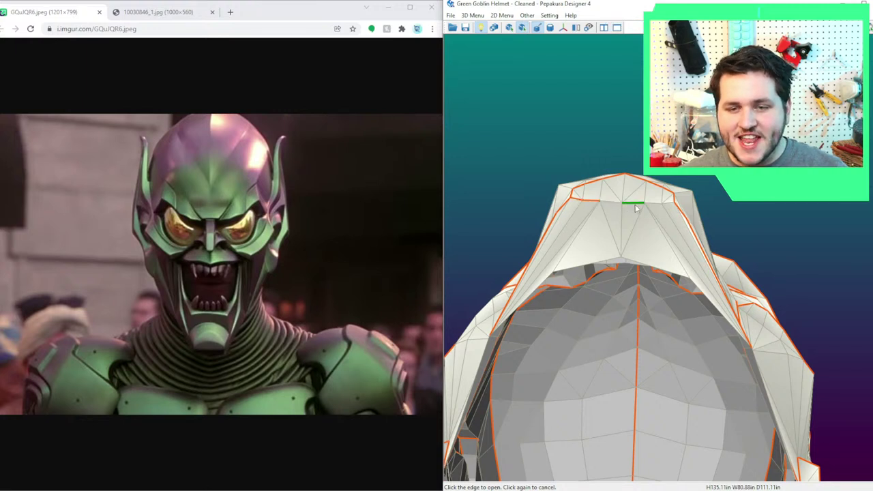
left_click(670, 205)
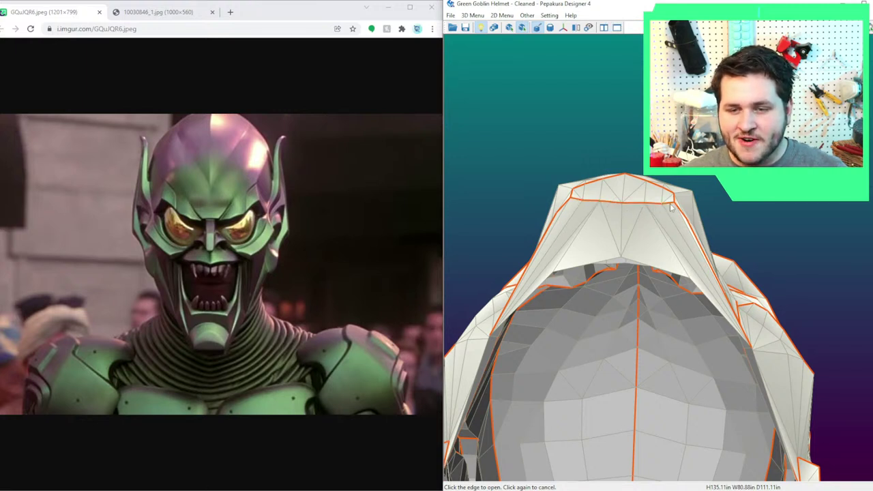
scroll(704, 236, "down", 2)
Open the edges along the lower cheek ridge, from the upper mouth corner to the existing cheekbone cut.
left_click_drag(701, 236, 712, 230)
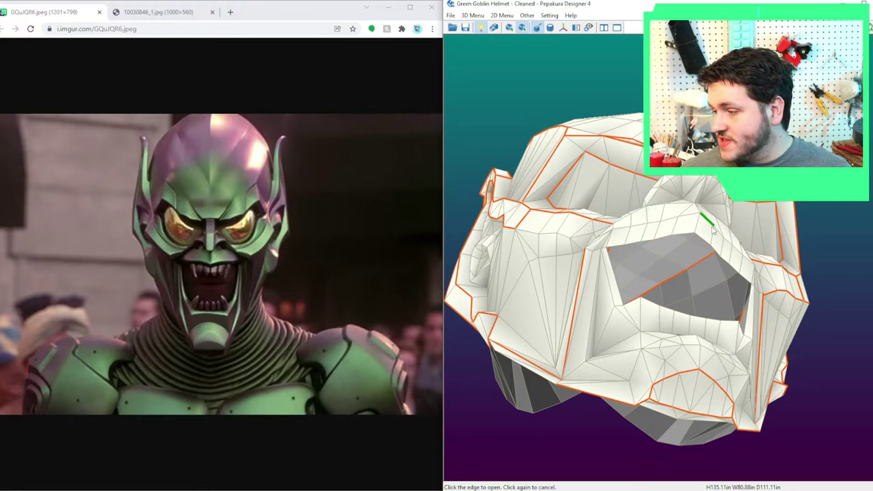
right_click_drag(682, 204, 681, 292)
middle_click_drag(680, 292, 682, 153)
right_click_drag(707, 357, 694, 340)
left_click_drag(693, 341, 623, 264)
scroll(648, 261, "up", 4)
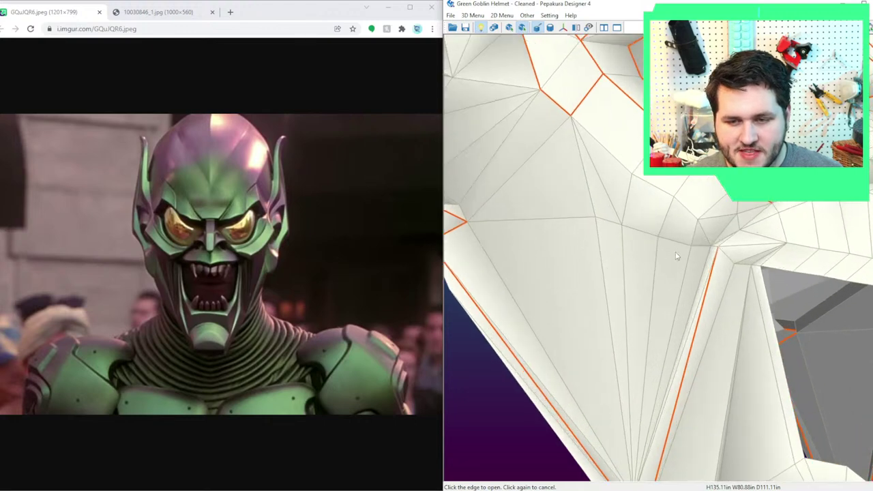
left_click(723, 244)
left_click(713, 234)
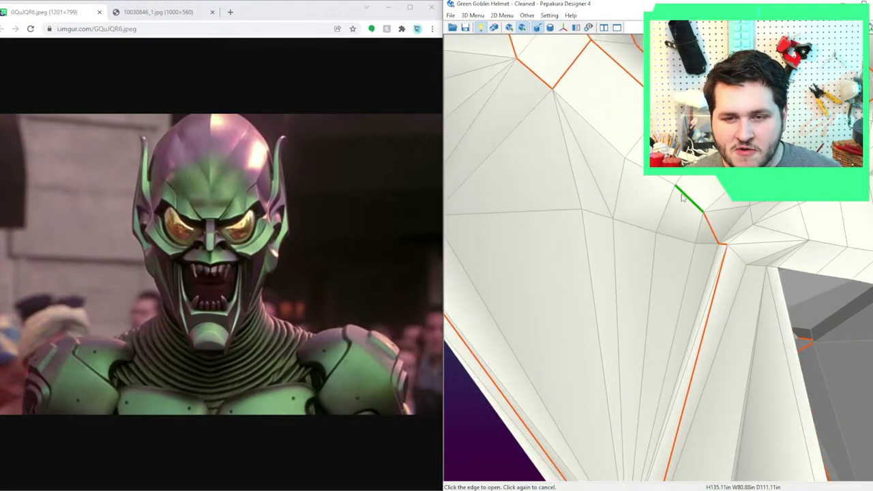
left_click(689, 199)
left_click(645, 175)
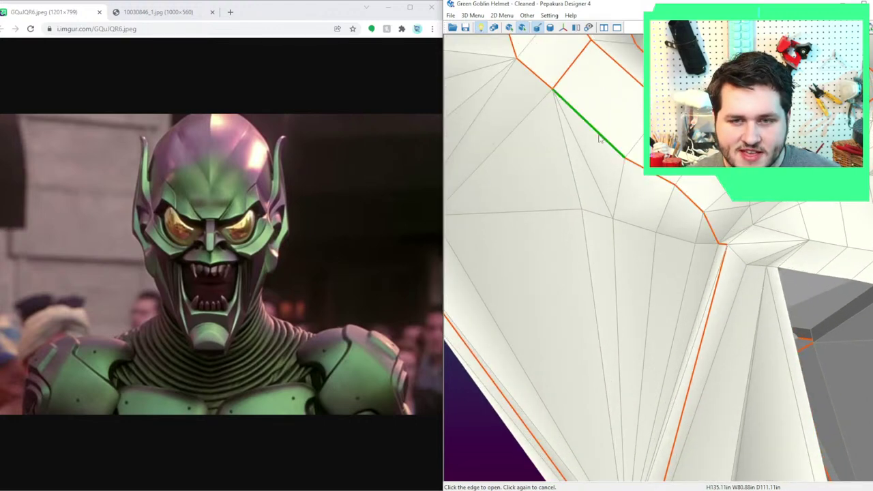
left_click(600, 137)
Open the edges from the same mouth corner up along the upper lip to the side of the nose.
scroll(701, 310, "down", 5)
right_click_drag(691, 308, 655, 321)
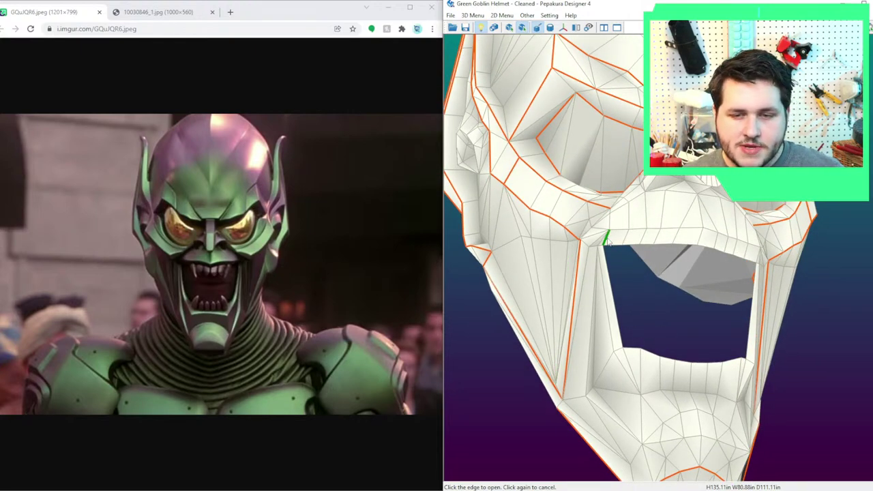
left_click_drag(605, 238, 658, 255)
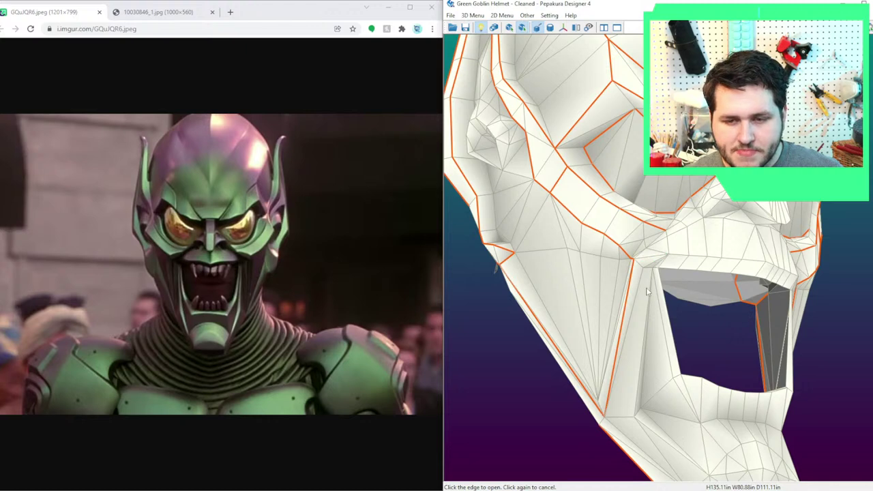
scroll(644, 292, "up", 5)
right_click_drag(637, 292, 684, 292)
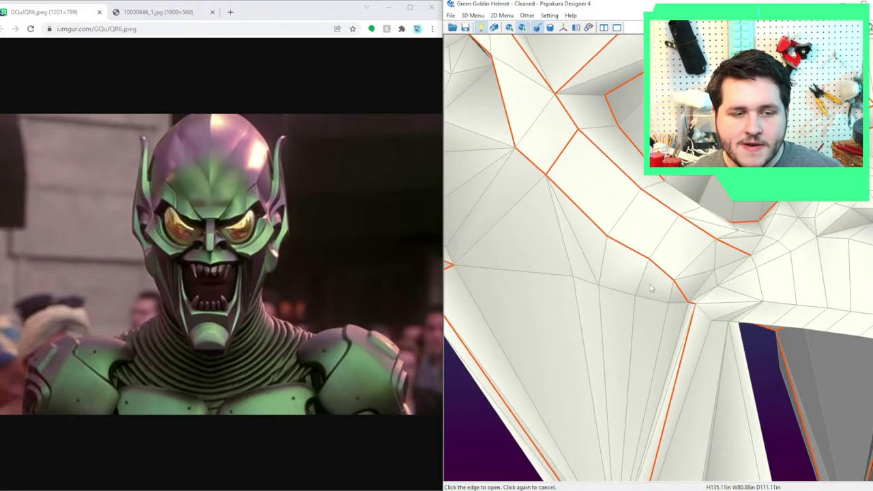
left_click_drag(516, 259, 749, 221)
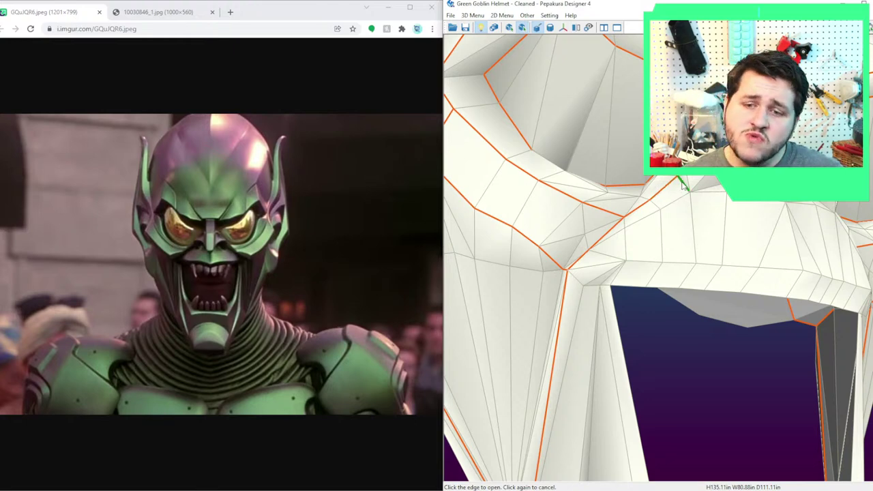
Open the edges between the nose and the upper lip on the opposite side of the face.
right_click_drag(717, 203, 685, 202)
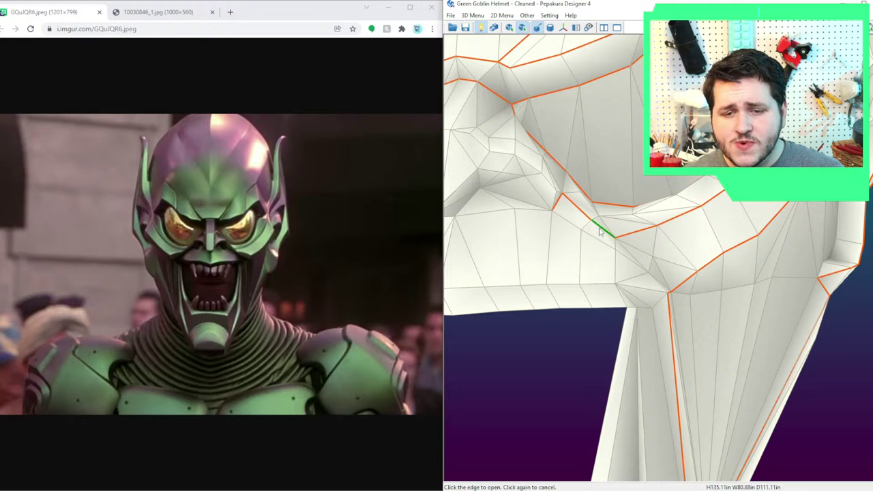
right_click_drag(600, 232, 660, 287)
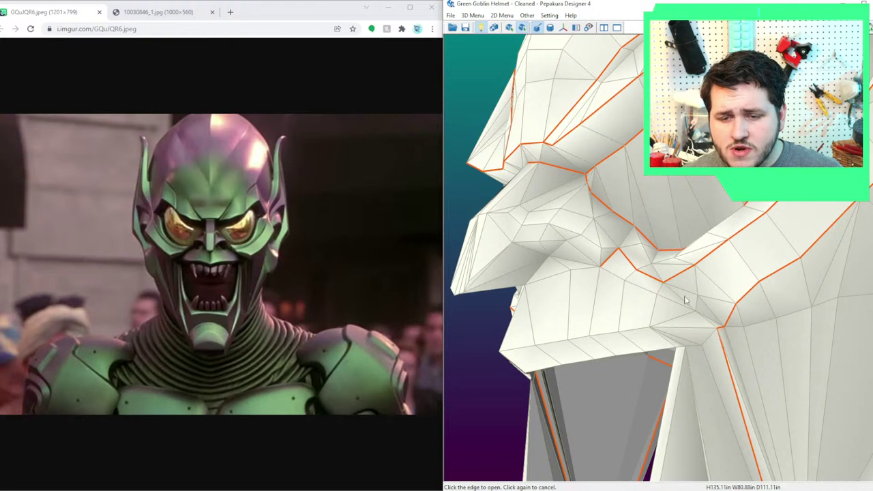
right_click_drag(712, 325, 565, 345)
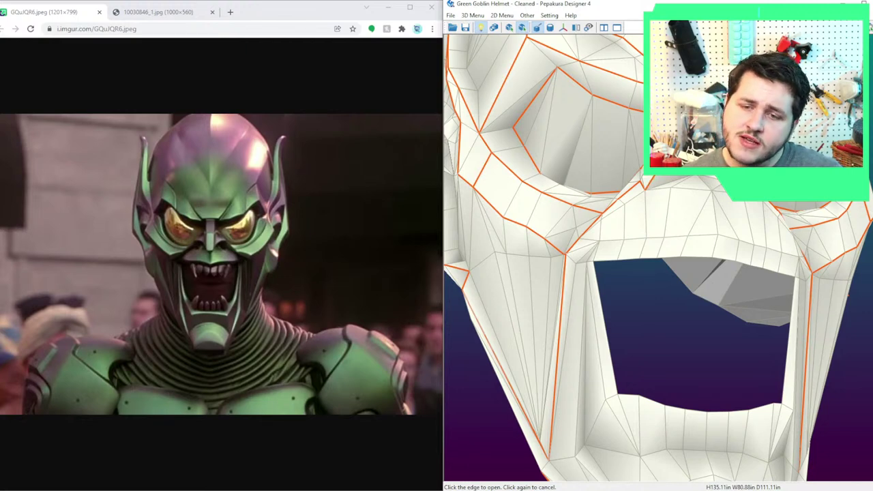
Open the edges around both nostril sides and across the underside of the nose tip.
right_click_drag(565, 345, 682, 312)
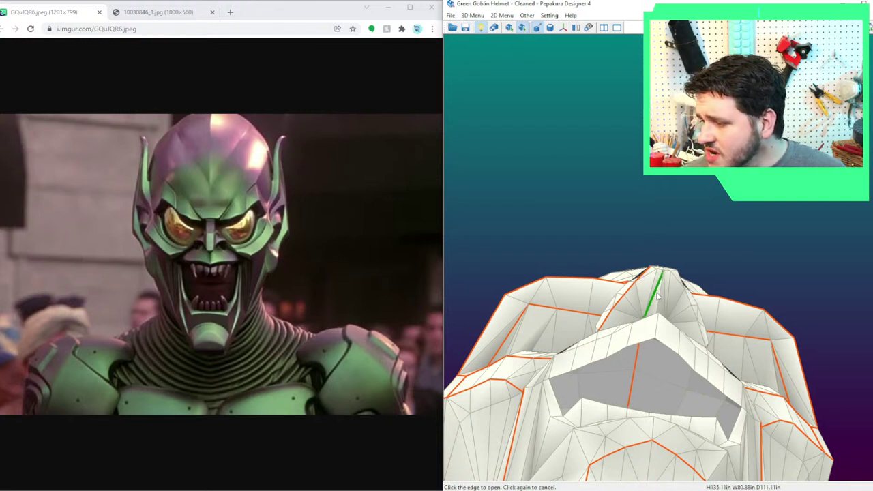
scroll(659, 279, "up", 5)
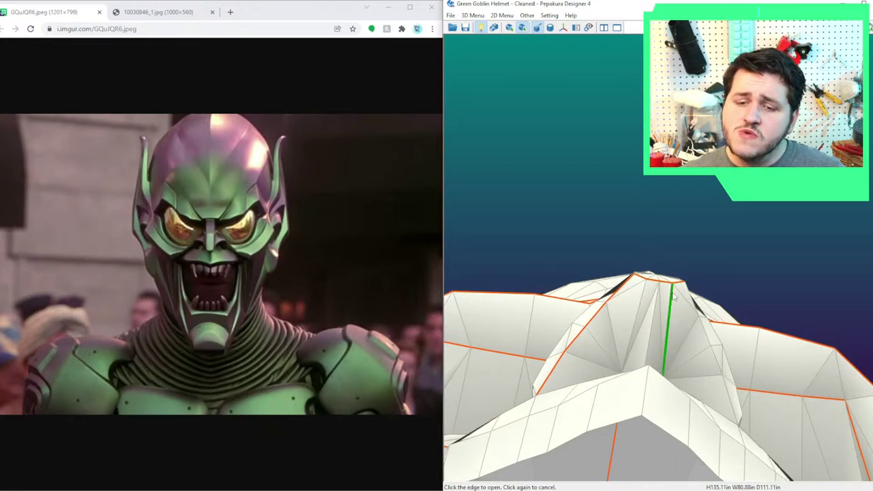
scroll(716, 368, "up", 5)
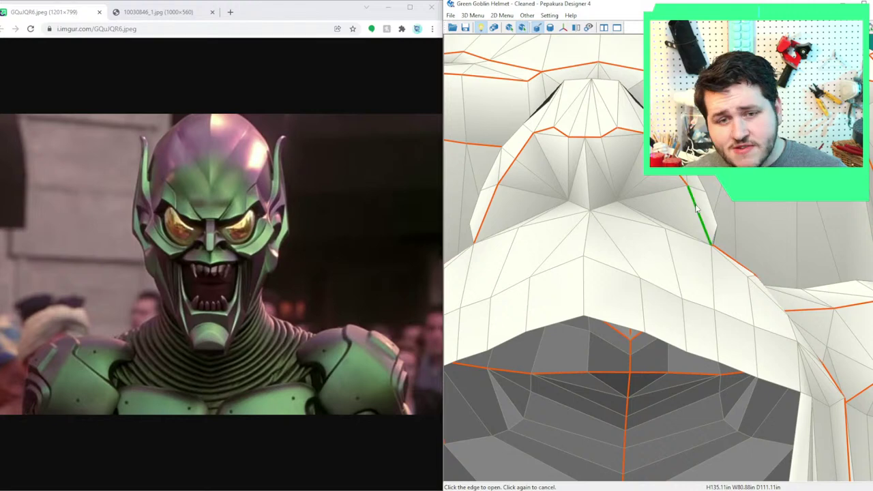
scroll(665, 297, "down", 4)
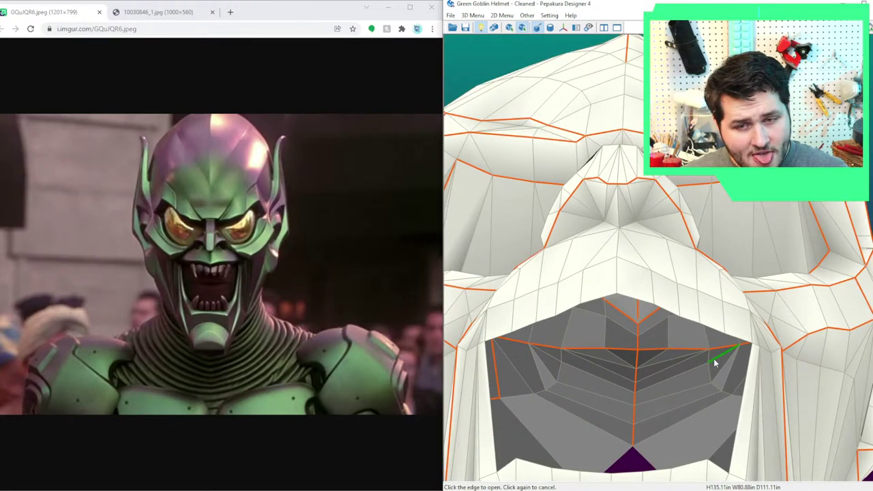
Open the lower edges of both nostrils and the long edges running down the nose bridge to the tip.
right_click_drag(755, 364, 770, 372)
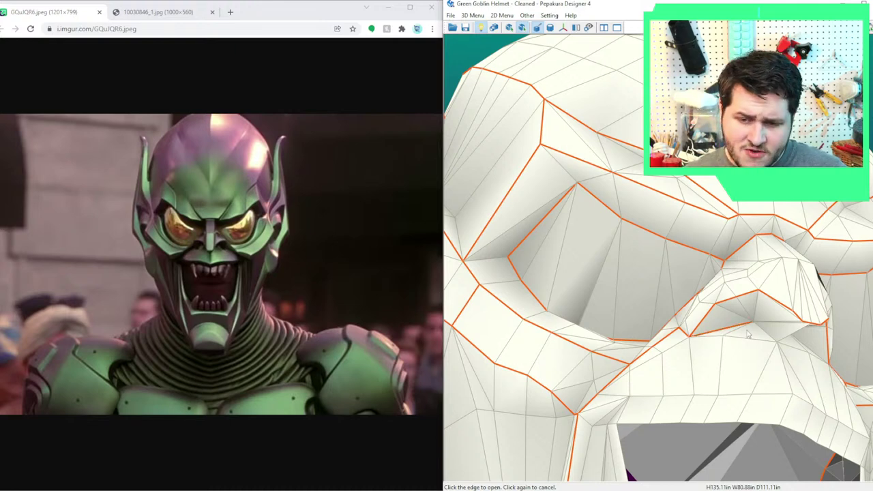
right_click_drag(769, 336, 609, 305)
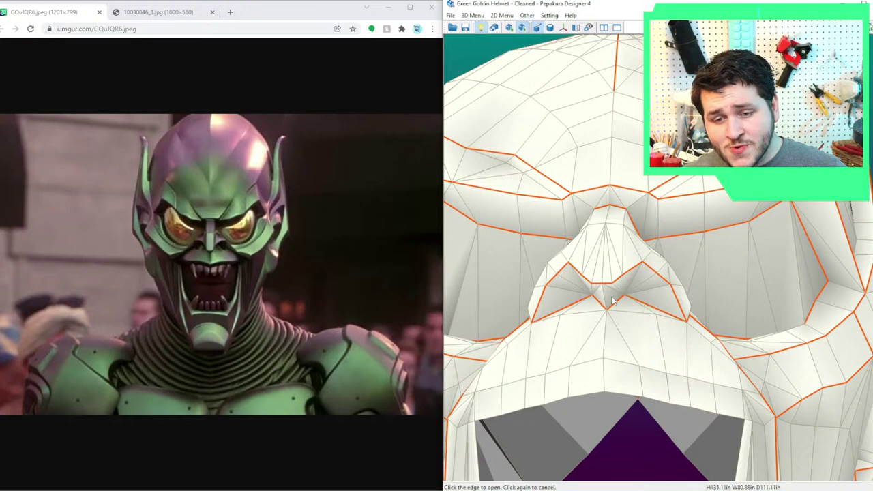
right_click_drag(675, 330, 654, 262)
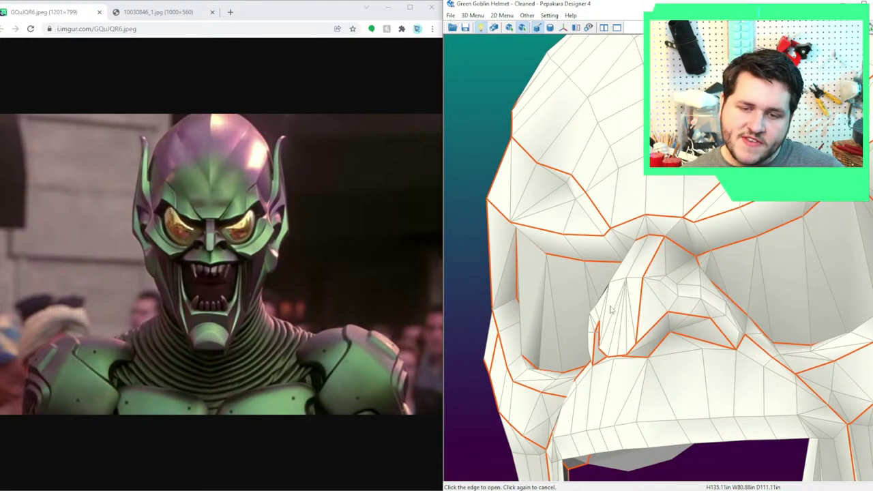
Open the edge on one side of the nose, running down from the inner eye corner towards the nostril.
right_click_drag(645, 283, 703, 257)
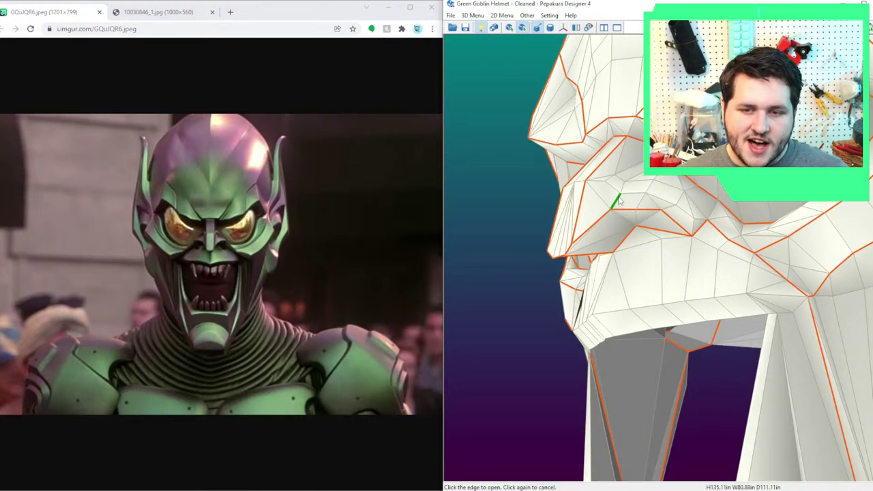
right_click_drag(610, 211, 626, 303)
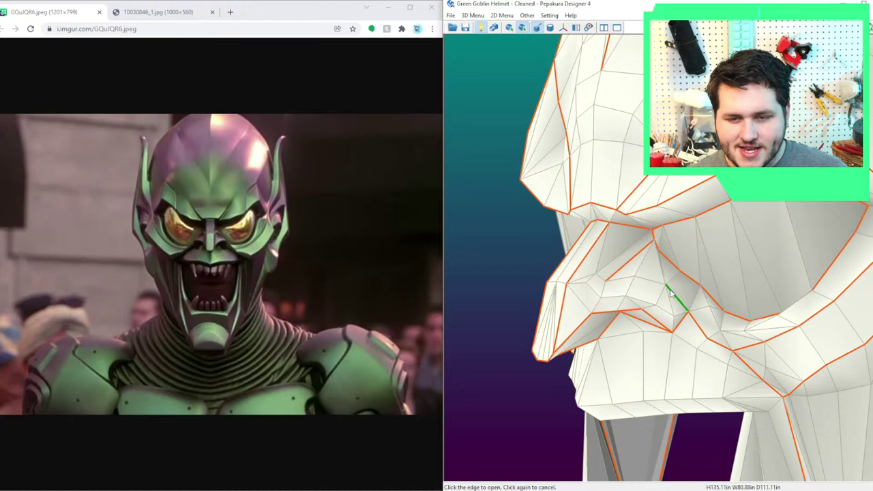
right_click_drag(674, 296, 652, 295)
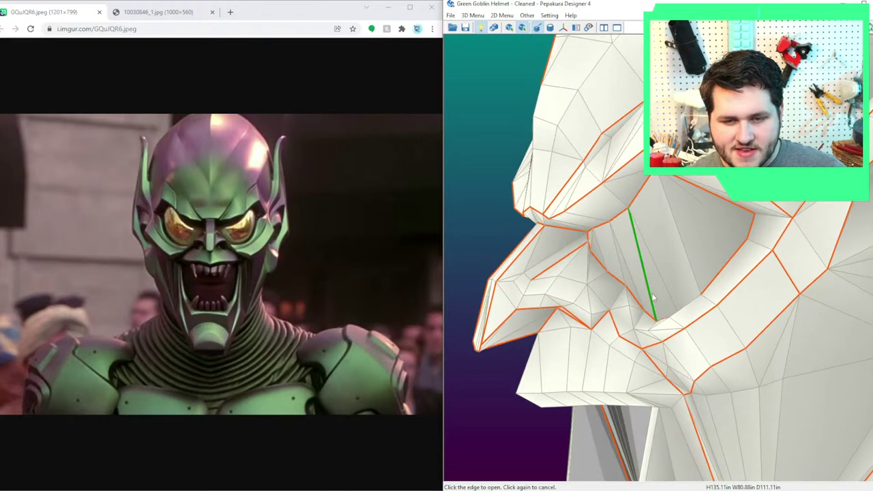
Merge the end points of the tiny edge where the nose side cut meets the inner eye corner using Delete Edge.
scroll(652, 295, "up", 2)
left_click(473, 15)
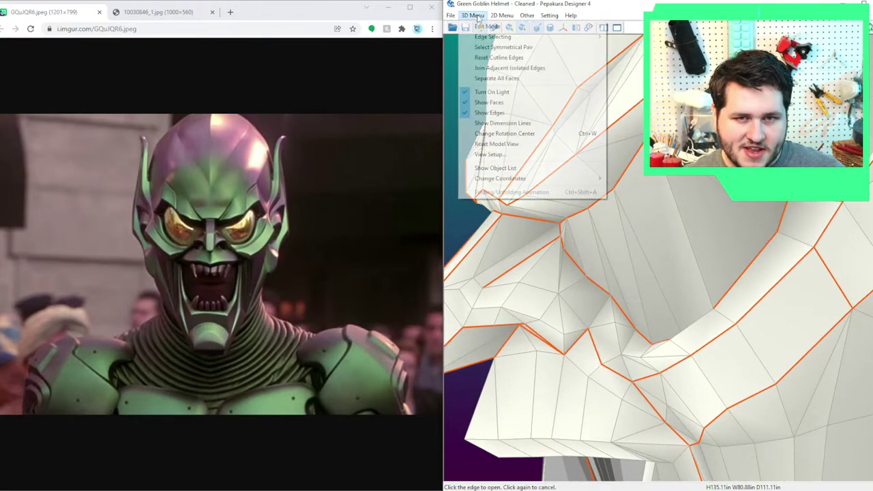
mouse_move(546, 25)
left_click(622, 35)
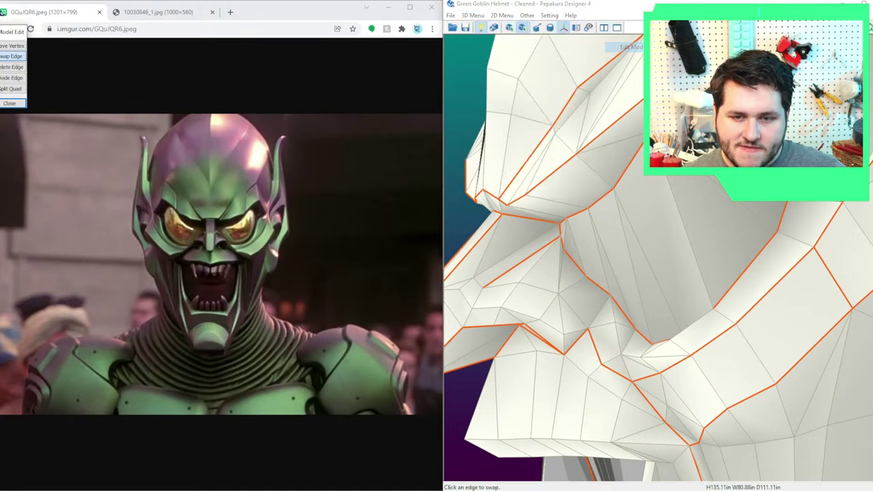
left_click(11, 67)
scroll(565, 281, "up", 3)
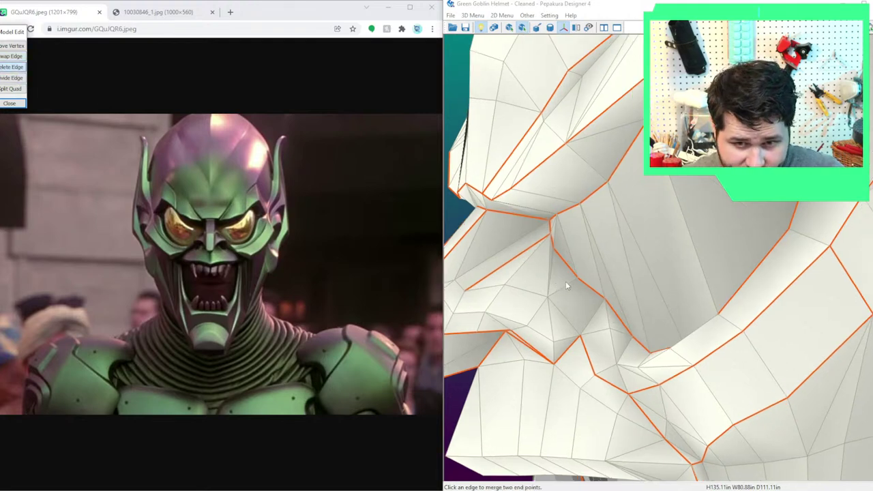
left_click(508, 237)
scroll(563, 273, "down", 4)
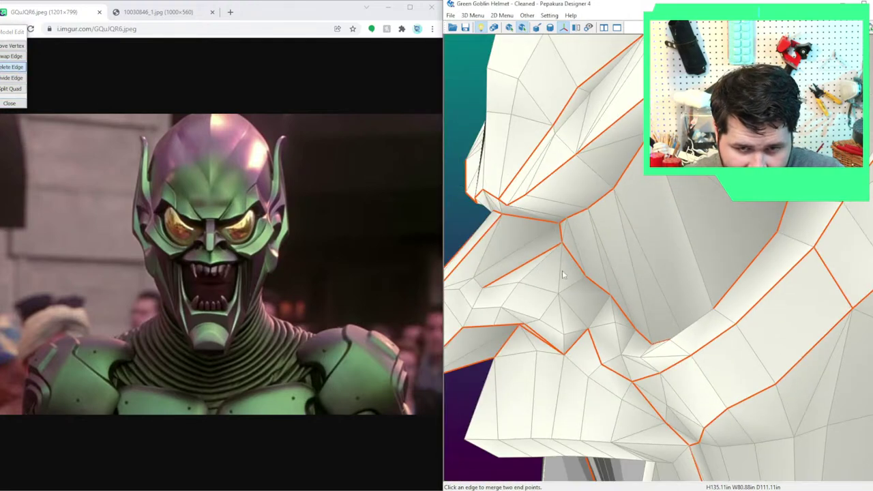
Open the matching edge on the opposite side of the nose, from the inner eye corner towards the nostril.
right_click_drag(563, 272, 549, 240)
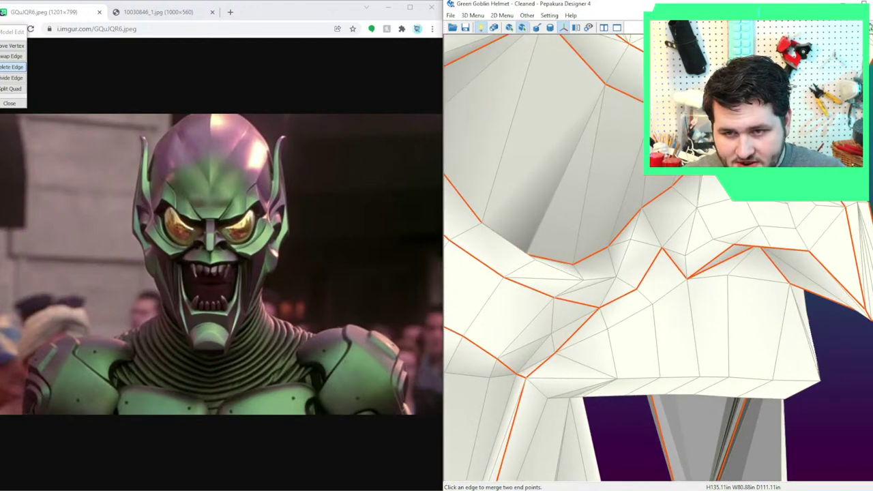
scroll(734, 212, "down", 3)
right_click_drag(735, 214, 618, 171)
middle_click_drag(619, 172, 821, 275)
mouse_move(820, 271)
right_mouse_down()
mouse_move(808, 246)
mouse_move(818, 268)
right_mouse_up()
right_click_drag(732, 209, 723, 215)
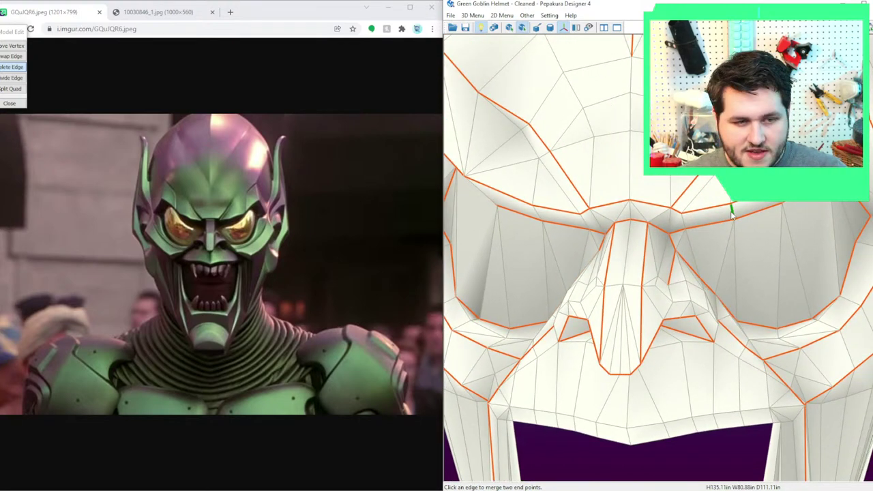
left_click(473, 15)
mouse_move(519, 26)
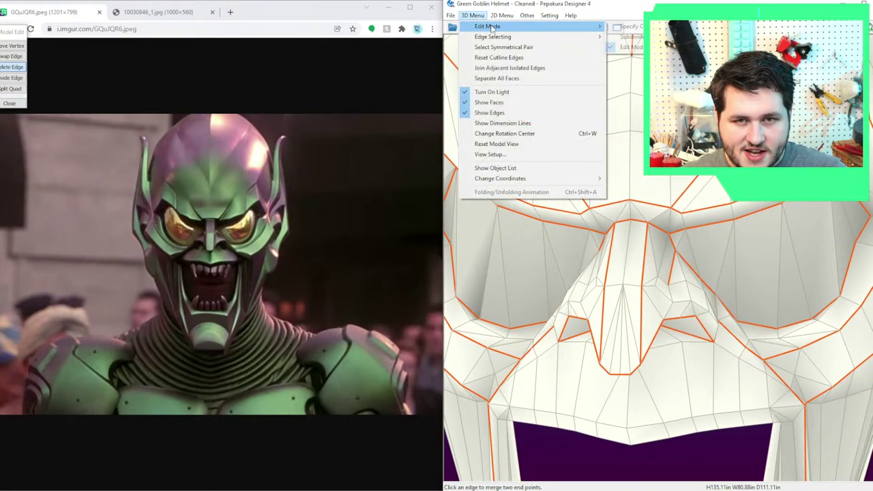
left_click(634, 27)
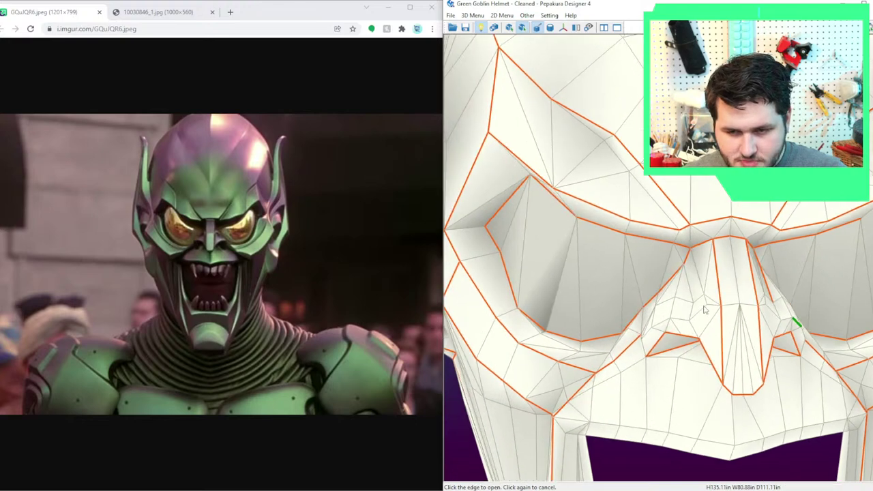
scroll(695, 309, "up", 2)
scroll(691, 291, "down", 2)
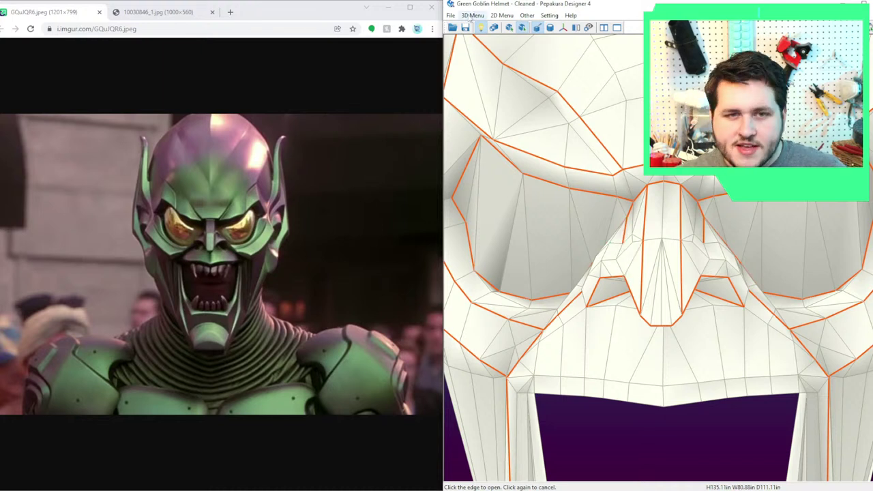
Split the quads above both nostrils and swap their diagonals so an edge links each nose side cut to the nostril.
left_click(473, 15)
mouse_move(487, 26)
left_click(631, 47)
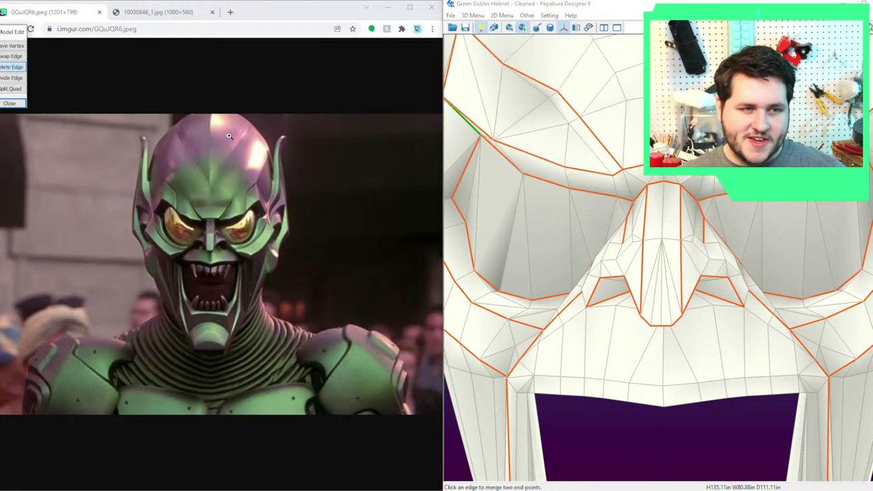
left_click_drag(14, 31, 316, 111)
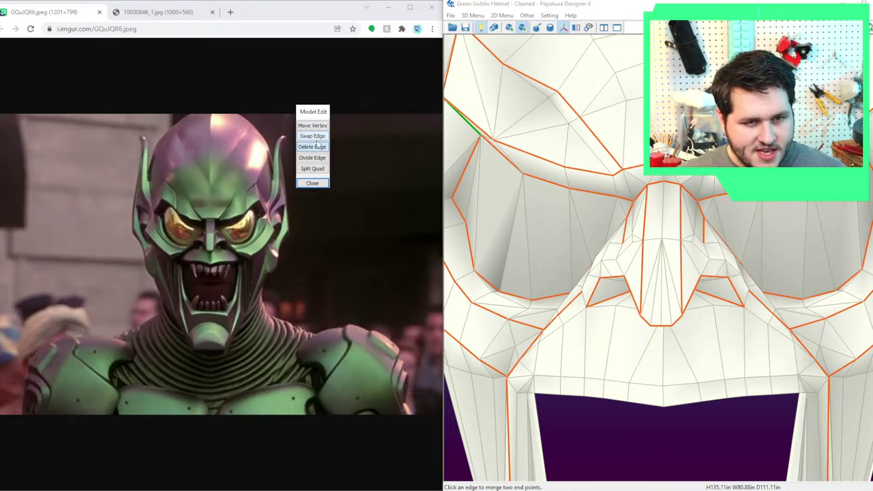
left_click(312, 158)
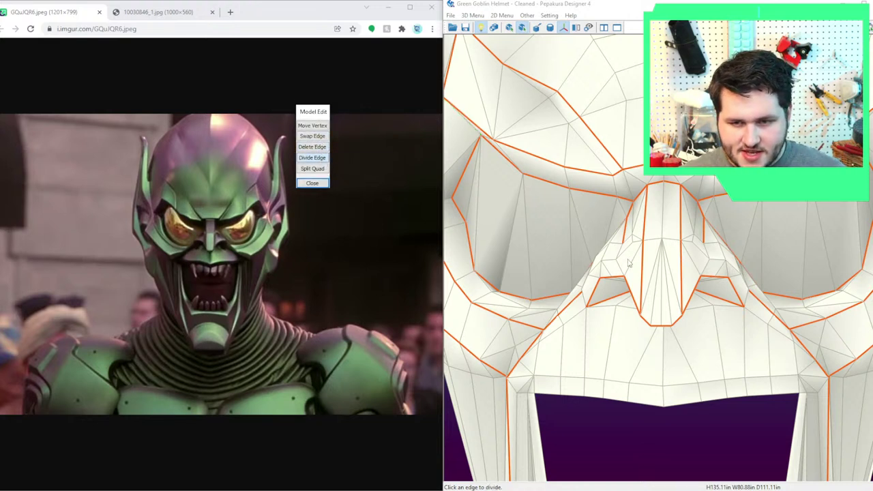
left_click(312, 168)
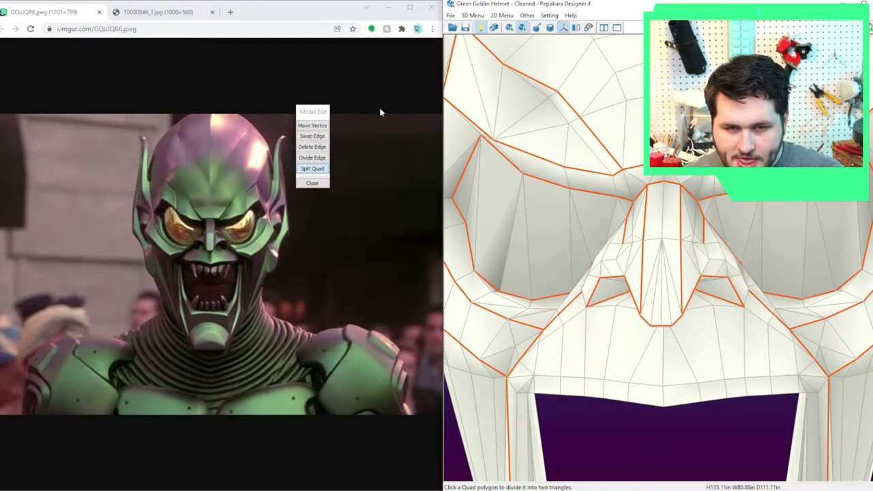
left_click(322, 137)
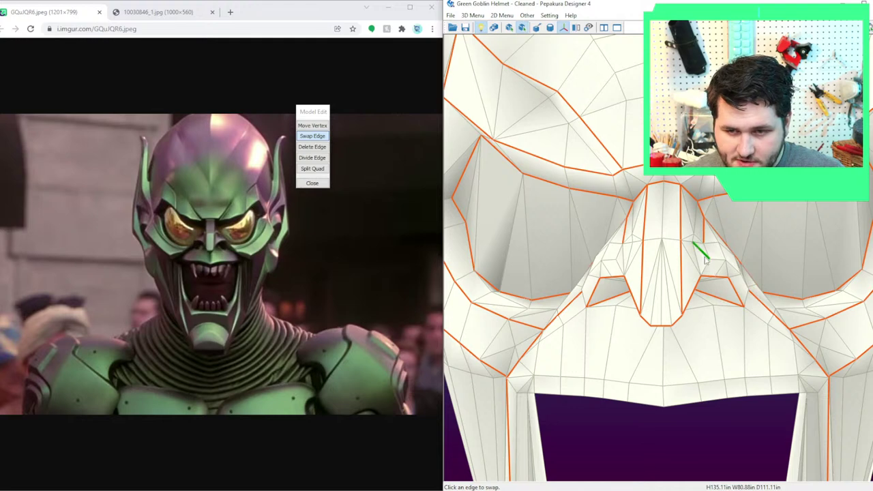
right_click_drag(702, 262, 684, 261)
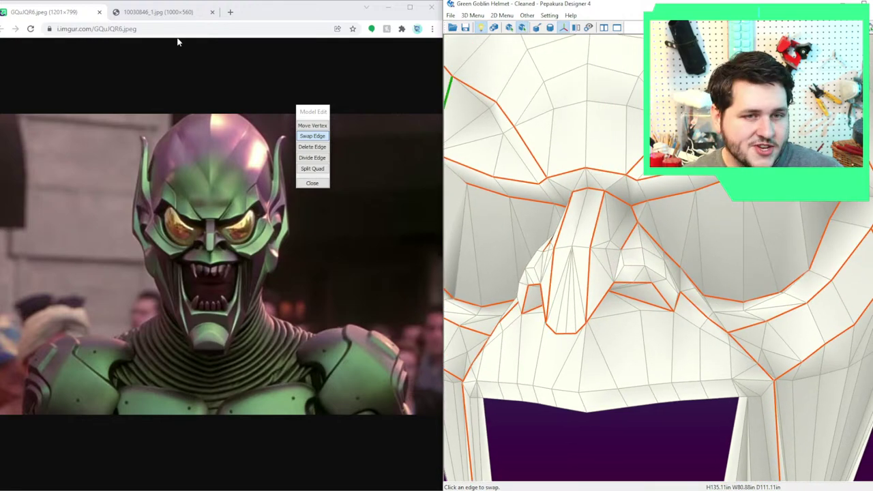
Open the new edges on both sides of the nose, extending the side cuts down to the nostrils.
left_click(472, 15)
mouse_move(518, 26)
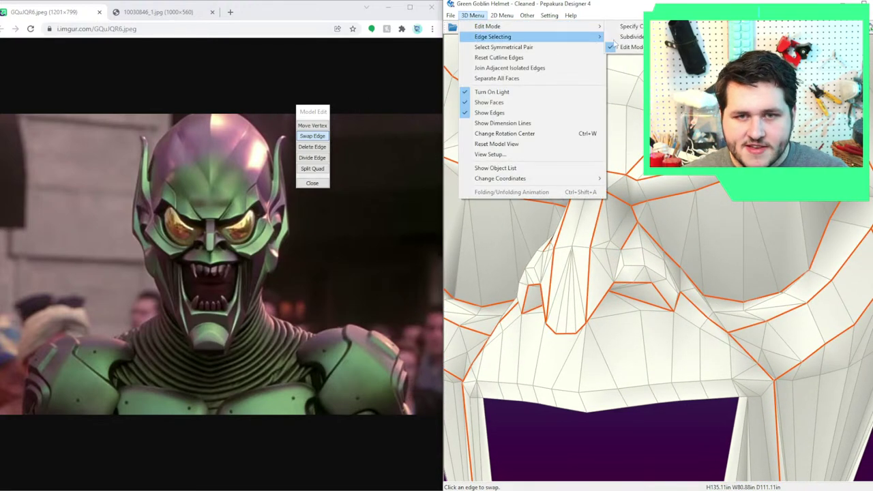
left_click(628, 28)
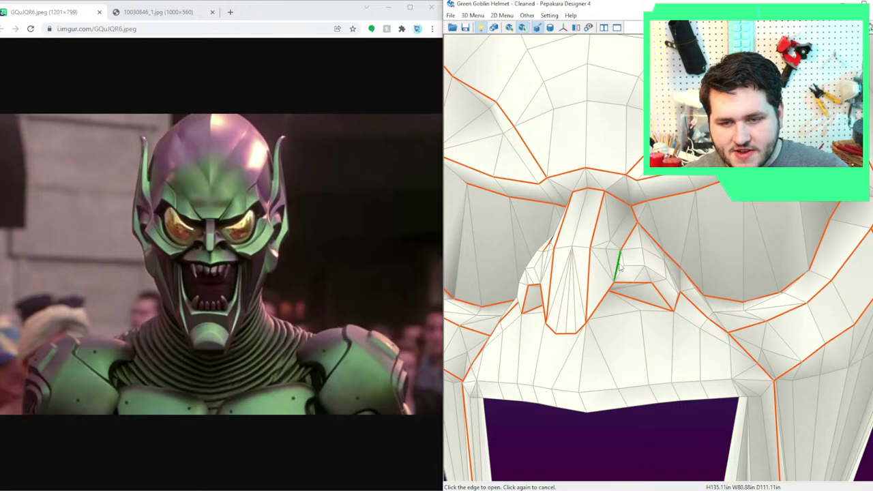
right_click_drag(627, 273, 699, 269)
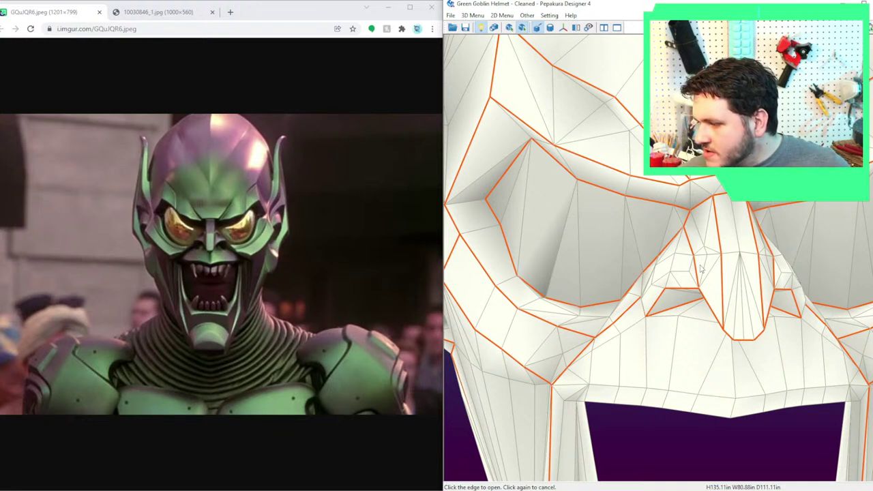
Split the quads at the outer edge of both nostril wings into triangles and adjust their diagonals with Swap Edge.
right_click_drag(713, 177, 617, 293)
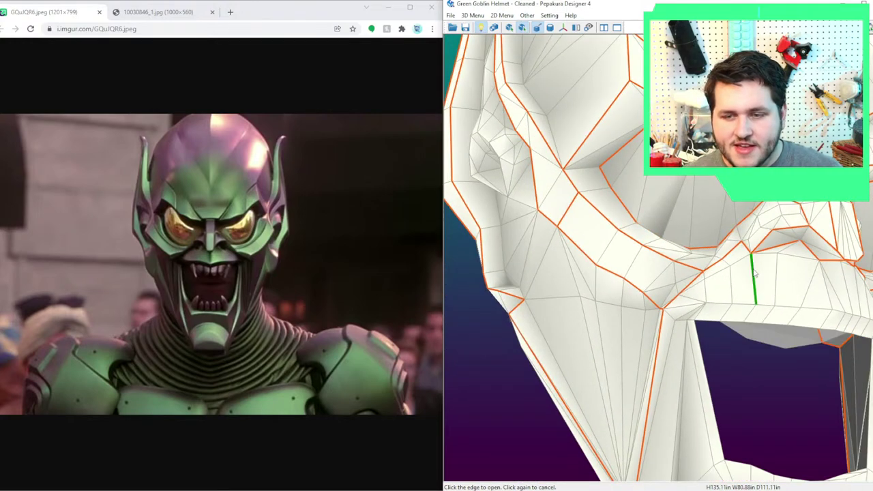
right_click_drag(763, 289, 730, 308)
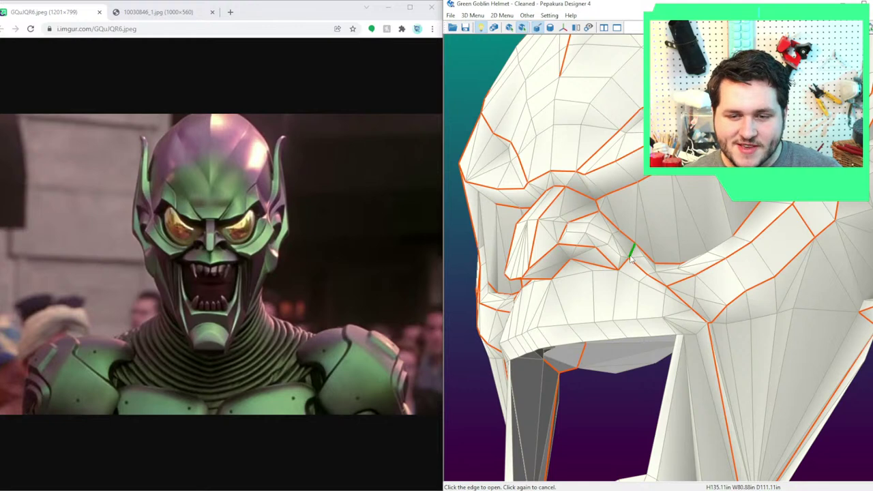
right_click_drag(634, 272, 821, 304)
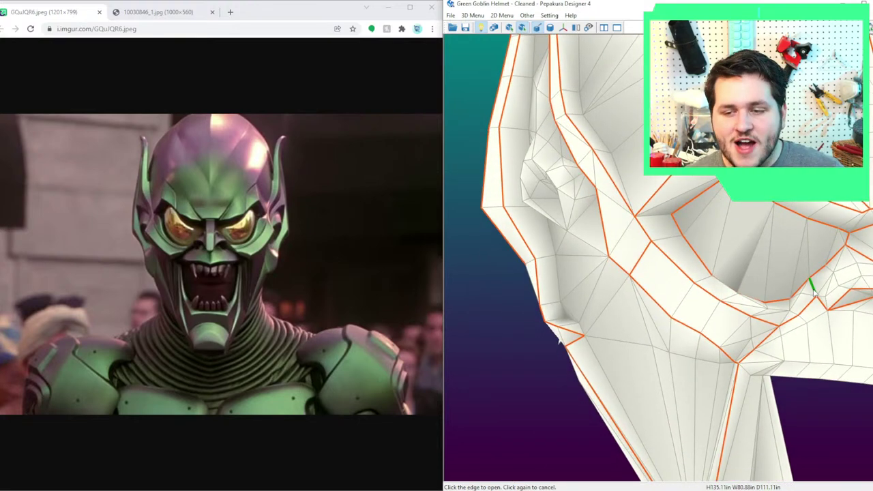
right_click_drag(840, 319, 618, 303)
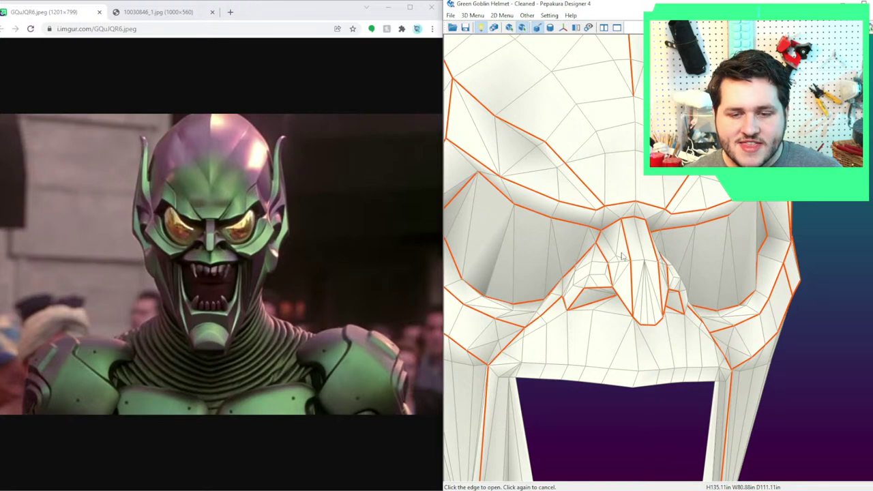
right_click_drag(622, 257, 593, 265)
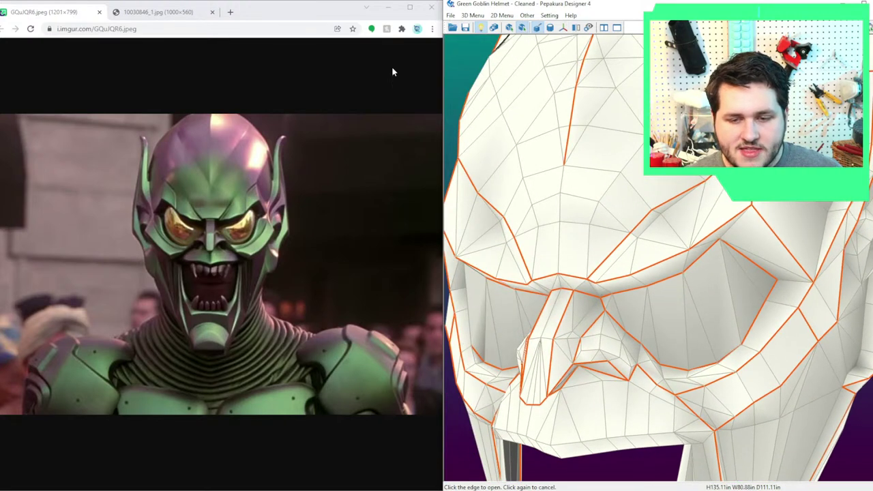
left_click(473, 15)
mouse_move(505, 25)
left_click(624, 47)
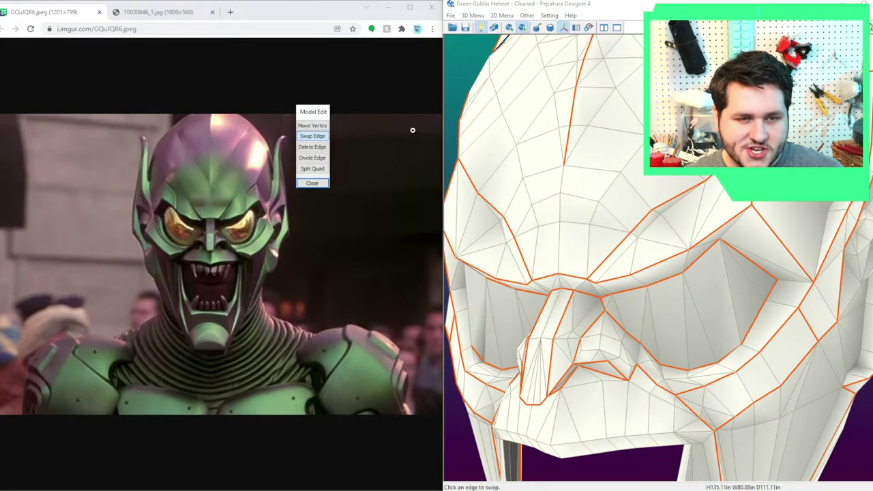
left_click(312, 168)
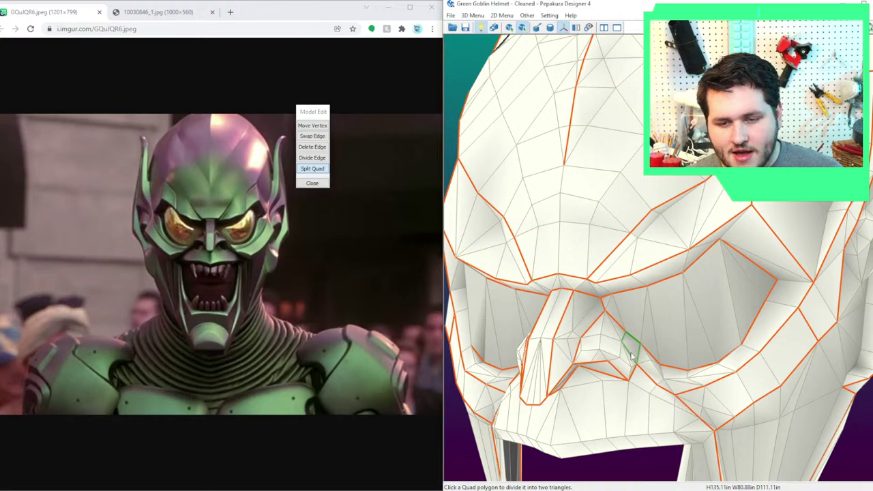
right_click_drag(651, 361, 712, 348)
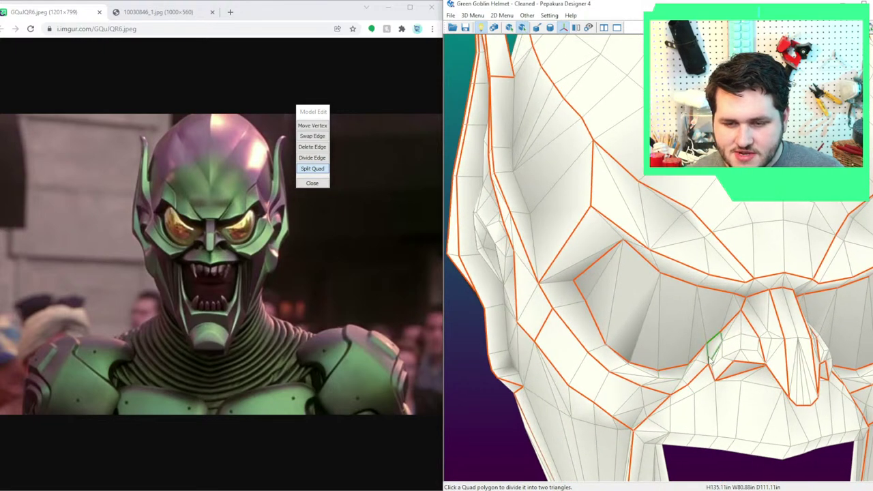
left_click(313, 136)
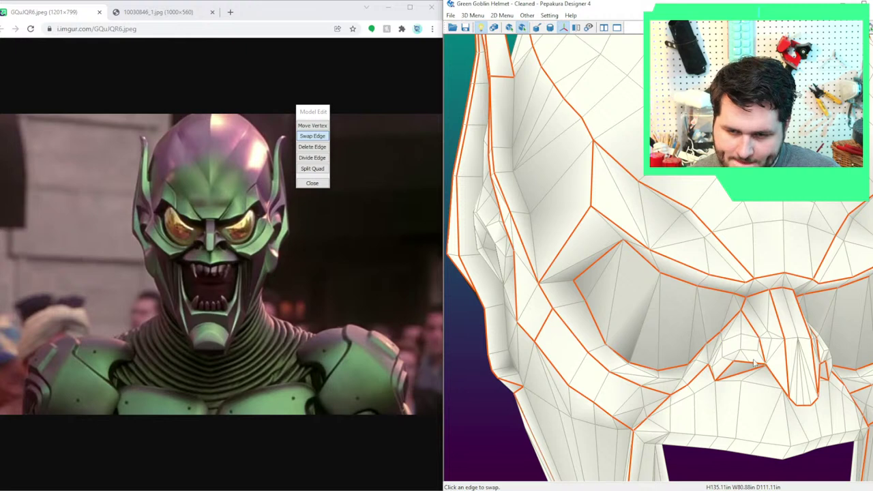
right_click_drag(715, 347, 689, 359)
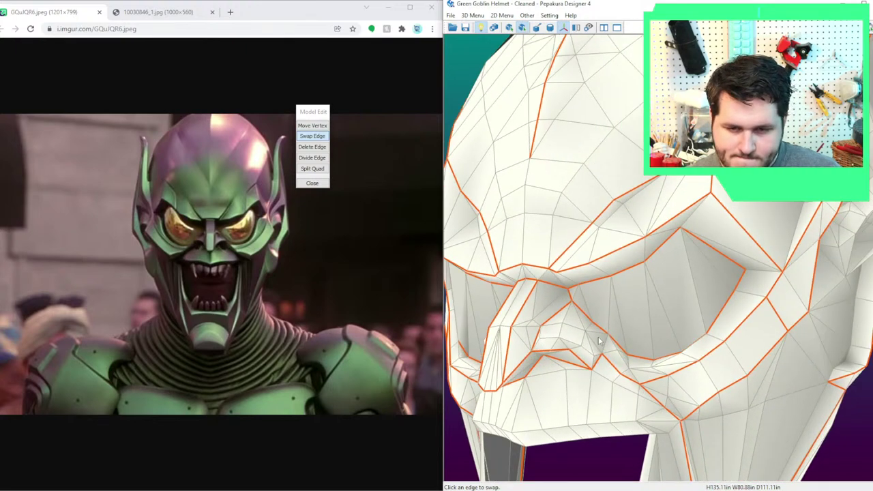
Switch back to opening edges and open the long edge beside the mouth and the jaw edge running towards the chin on one side.
left_click(472, 15)
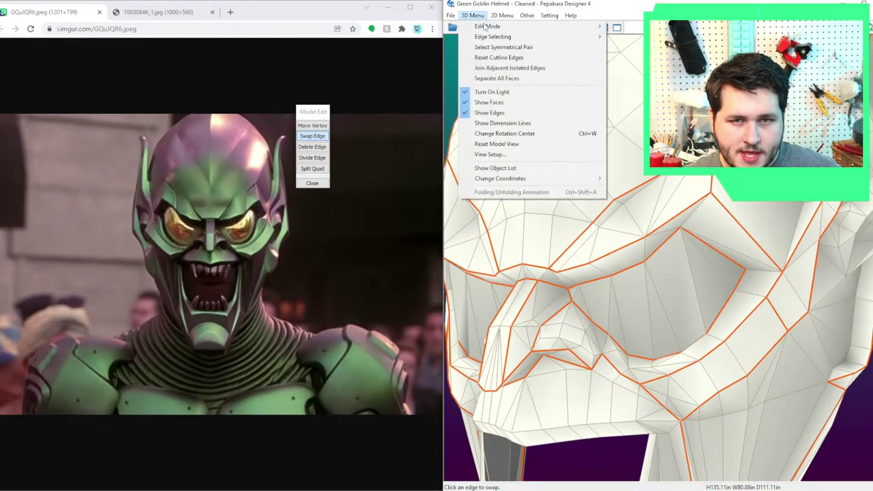
mouse_move(487, 27)
left_click(626, 27)
right_click_drag(615, 350, 716, 365)
scroll(726, 331, "down", 4)
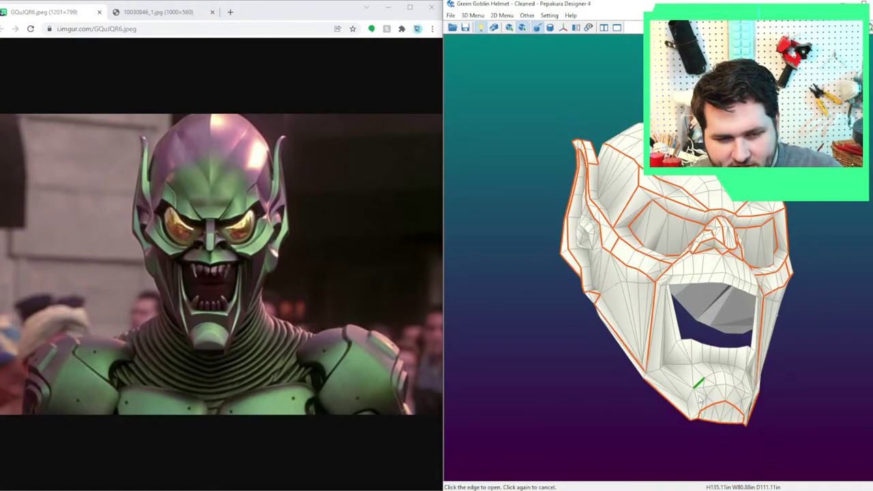
mouse_move(701, 403)
right_mouse_down()
mouse_move(686, 403)
mouse_move(701, 404)
right_mouse_up()
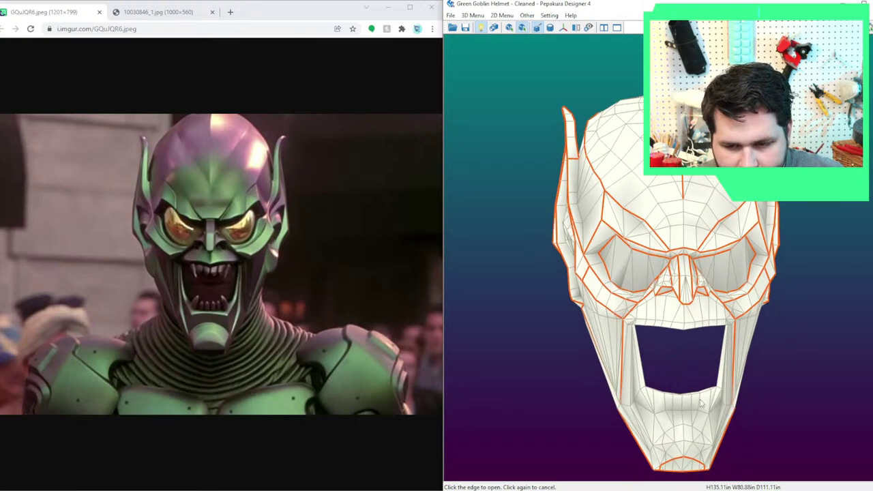
middle_click_drag(700, 403, 677, 320)
scroll(662, 312, "up", 2)
scroll(680, 345, "up", 2)
right_click_drag(685, 365, 656, 345)
scroll(655, 344, "up", 2)
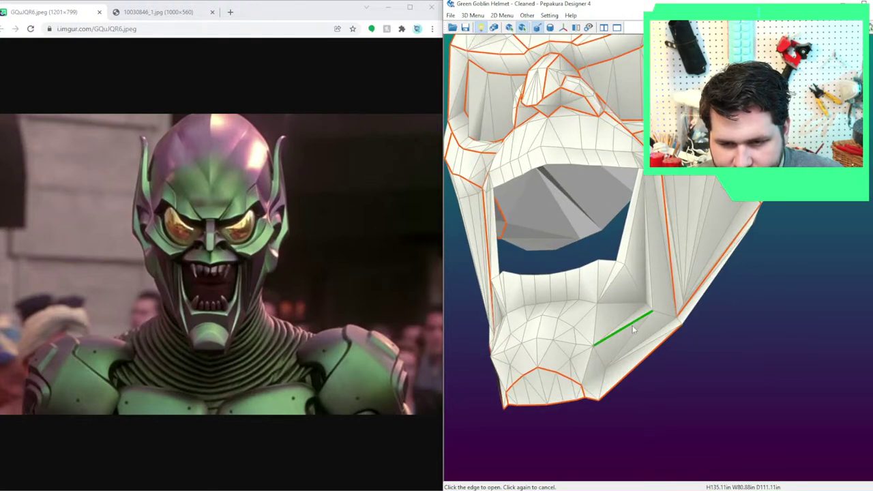
left_click(635, 322)
left_click(651, 289)
scroll(617, 183, "up", 2)
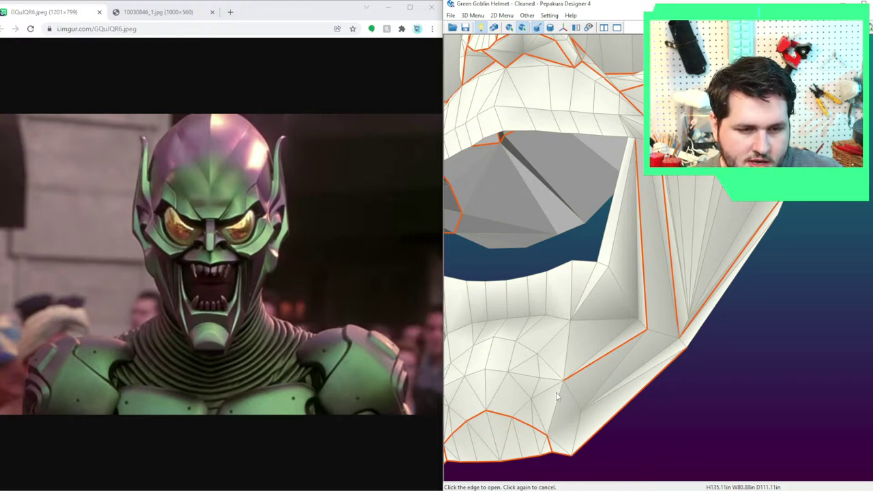
right_click_drag(557, 397, 622, 382)
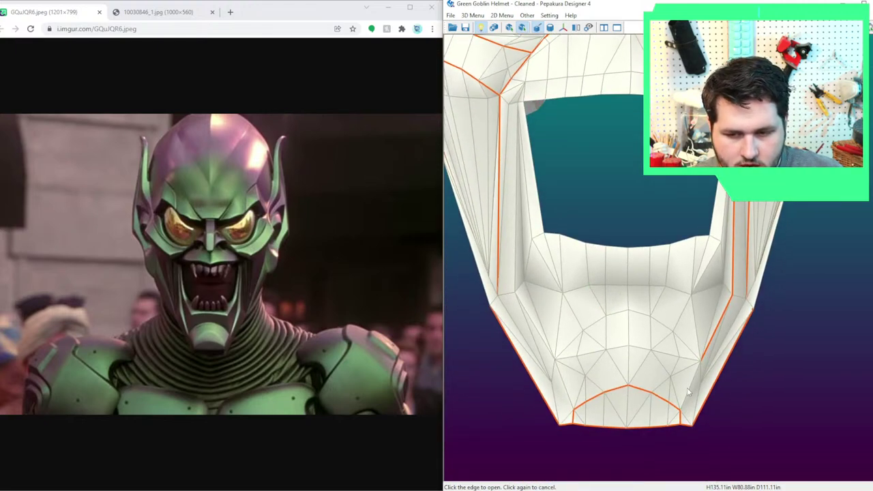
Extend the jaw cut down to the chin and open the matching chin, jaw and mouth-side edges on the opposite side.
left_click(563, 384)
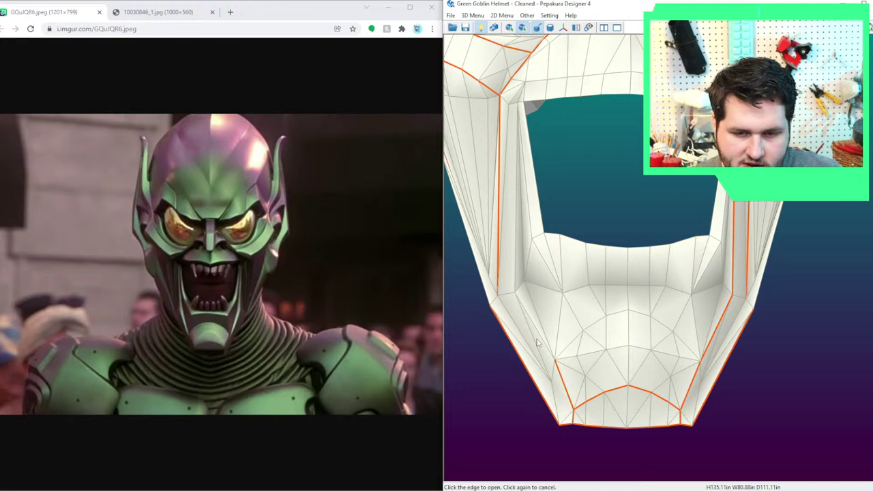
left_click(533, 320)
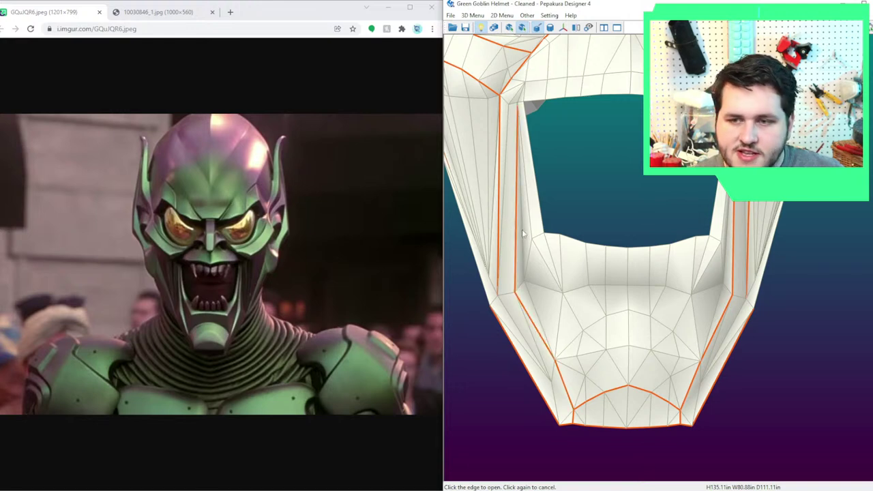
scroll(521, 229, "up", 2)
left_click(530, 237)
scroll(512, 177, "up", 1)
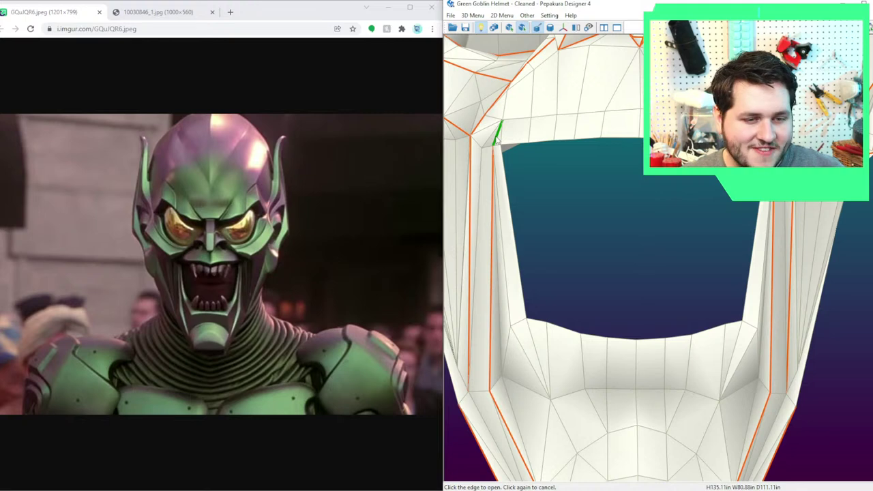
Open the row of edges along the upper lip from one mouth corner to the other, plus the short edge at its centre.
right_click_drag(618, 176, 619, 202)
left_click_drag(619, 203, 570, 268)
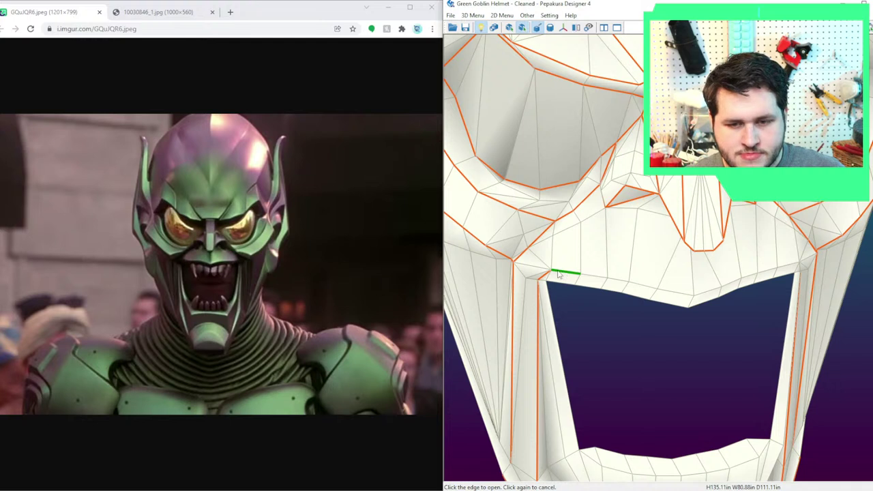
left_click(564, 273)
left_click(593, 278)
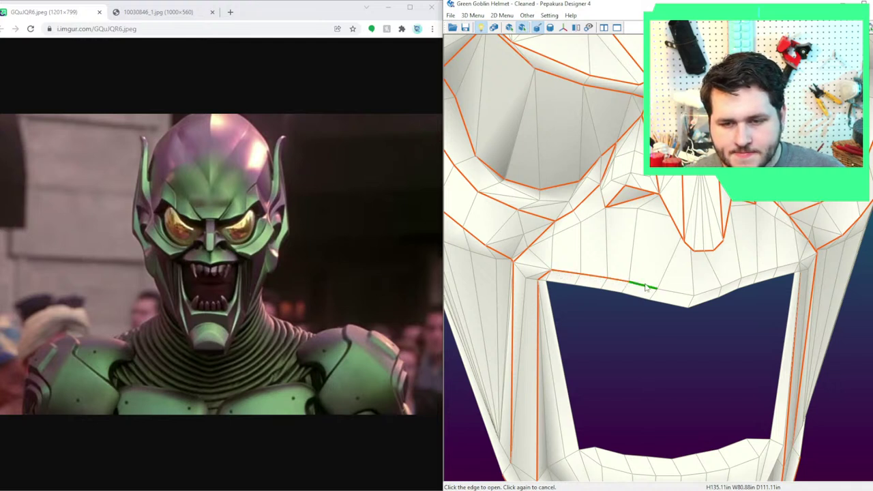
left_click(646, 286)
left_click(681, 294)
left_click(711, 295)
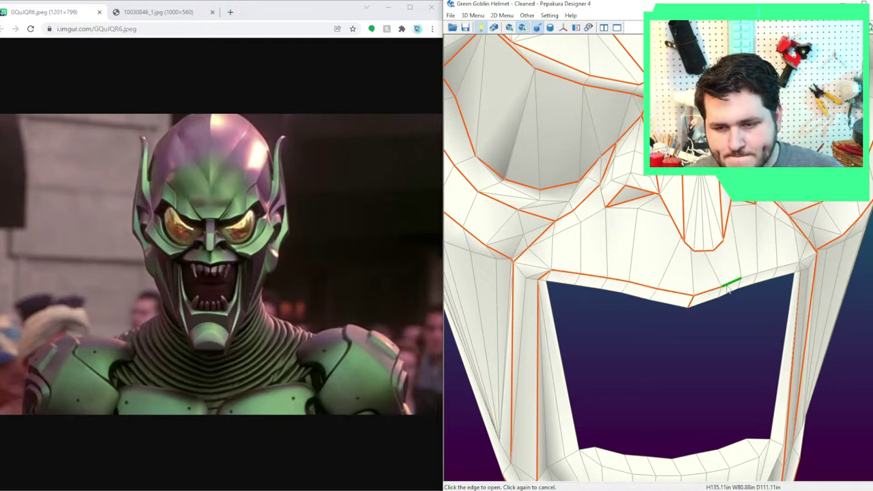
left_click(729, 286)
left_click(763, 276)
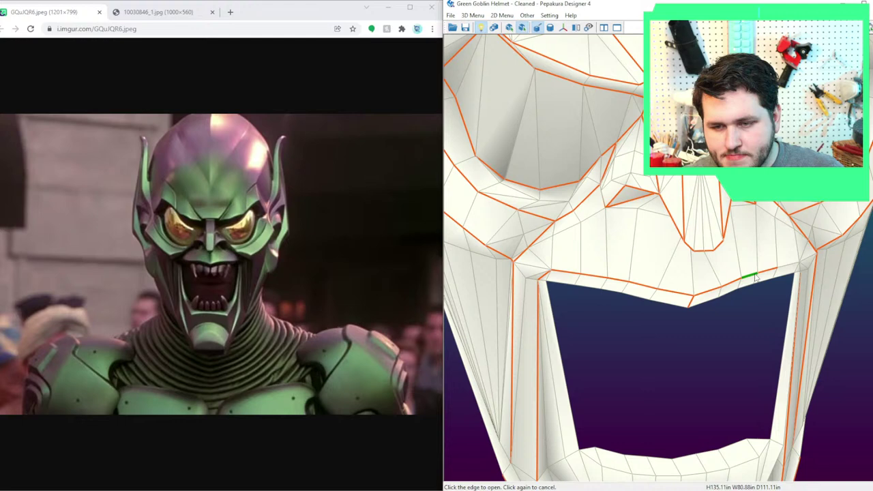
left_click(791, 267)
scroll(709, 318, "down", 3)
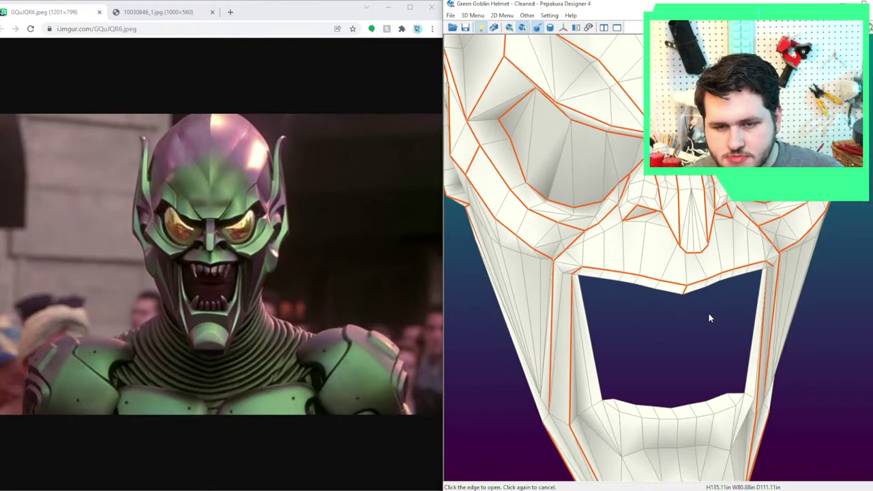
right_click_drag(709, 318, 681, 298)
right_click_drag(700, 264, 718, 262)
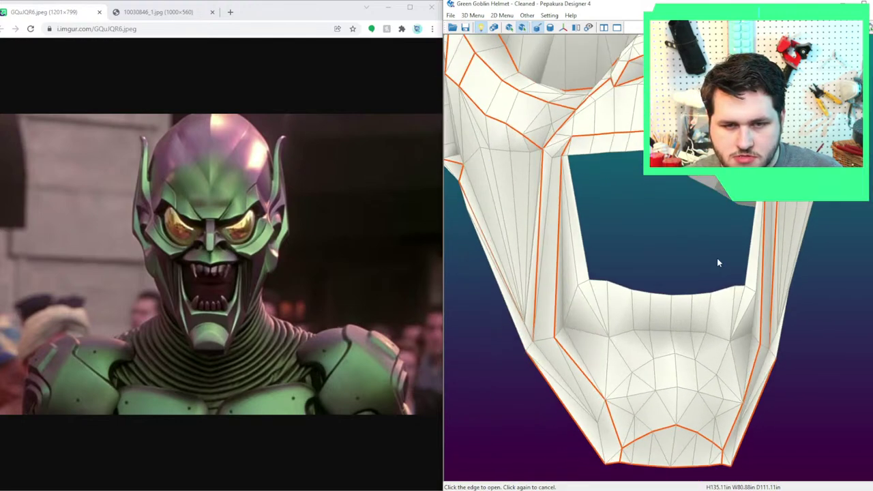
left_click_drag(716, 263, 668, 266)
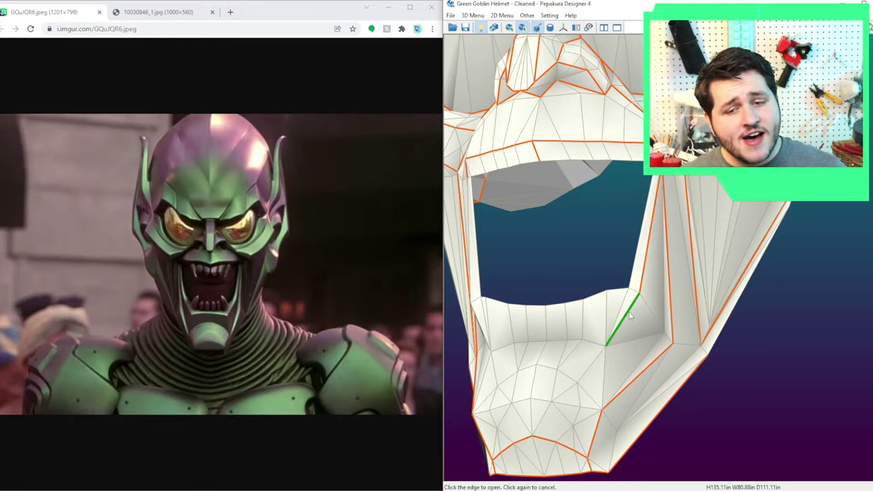
left_click_drag(630, 315, 653, 308)
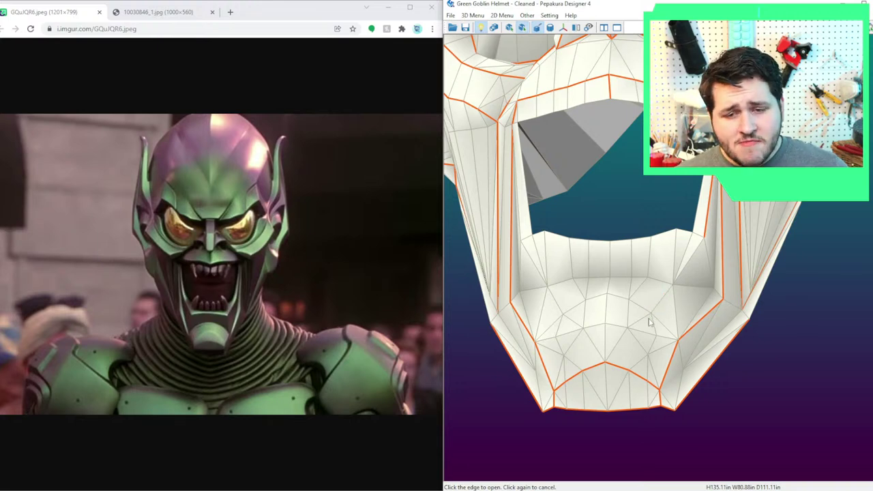
left_click_drag(652, 320, 666, 353)
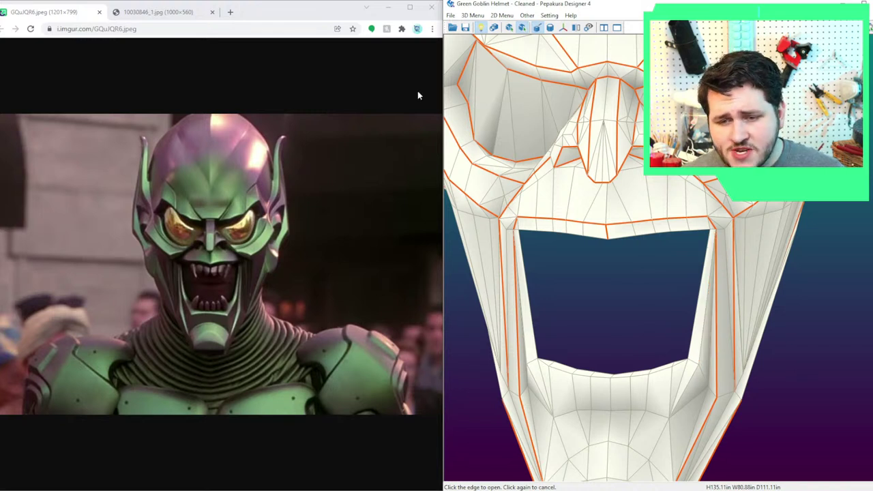
left_click(472, 15)
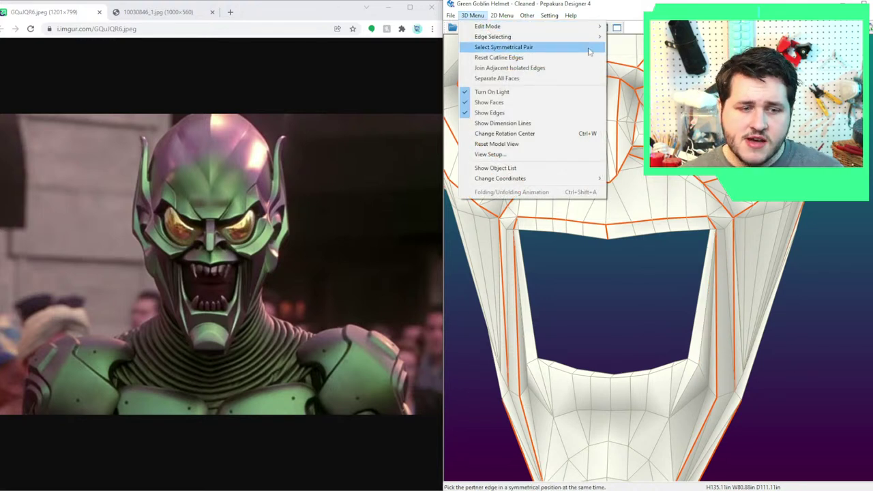
mouse_move(518, 26)
left_click(622, 47)
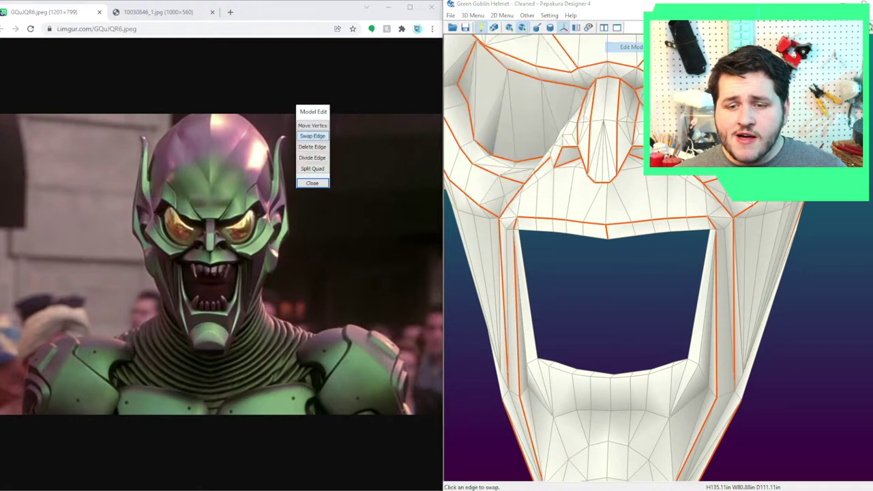
left_click(314, 168)
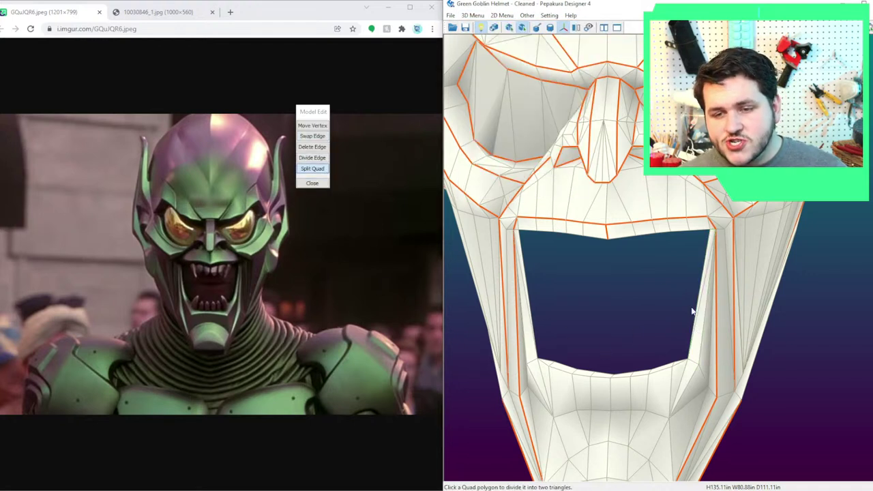
Open the edges down both inner sides of the mouth opening and along the lower lip.
left_click(472, 15)
mouse_move(518, 26)
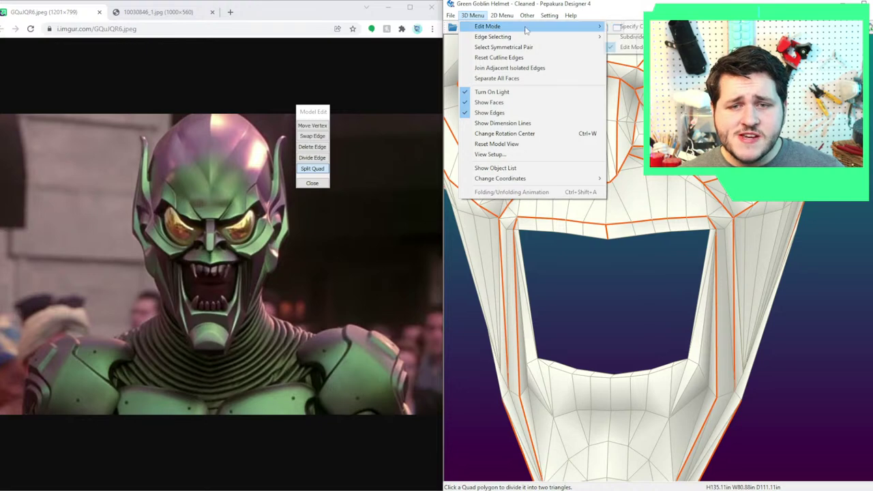
left_click(622, 37)
left_click(524, 283)
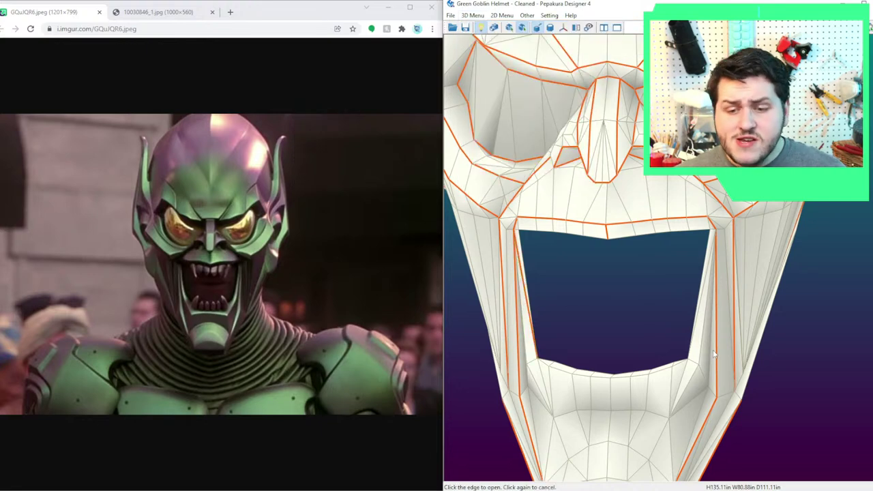
left_click(694, 333)
right_click_drag(663, 374, 659, 399)
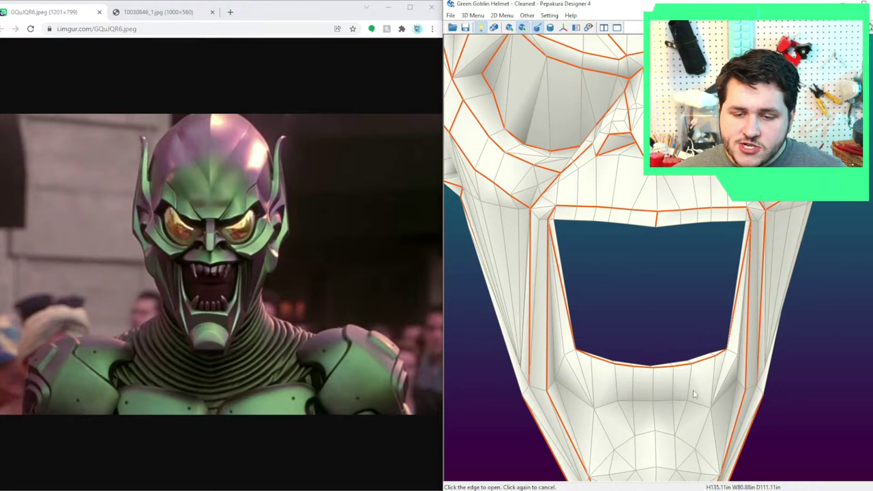
Open the arc of edges around the top of the rounded chin, linking the jaw cuts on both sides.
right_click_drag(693, 394, 713, 391)
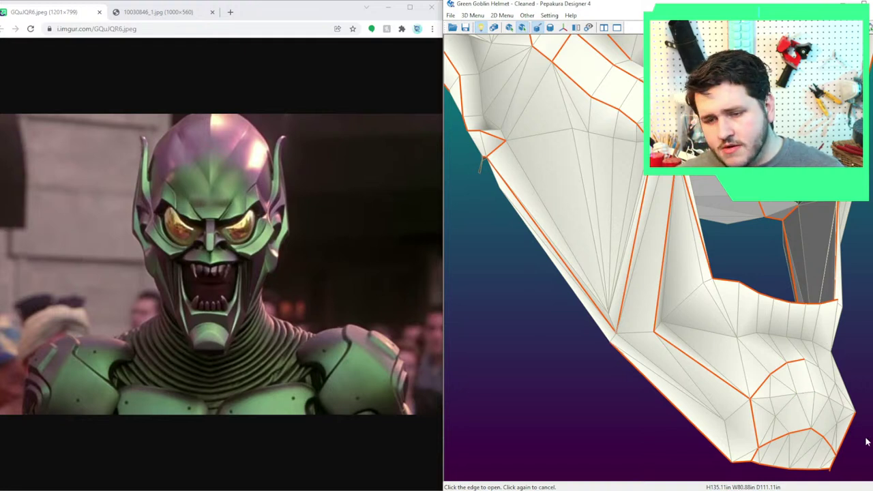
left_click(812, 365)
left_click(827, 376)
left_click(844, 397)
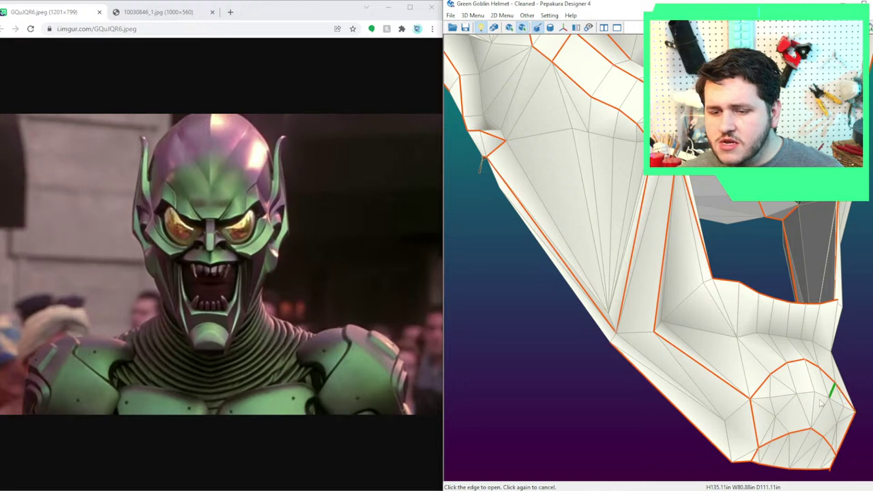
right_click_drag(819, 400, 793, 398)
scroll(793, 399, "down", 5)
middle_click_drag(685, 271, 679, 292)
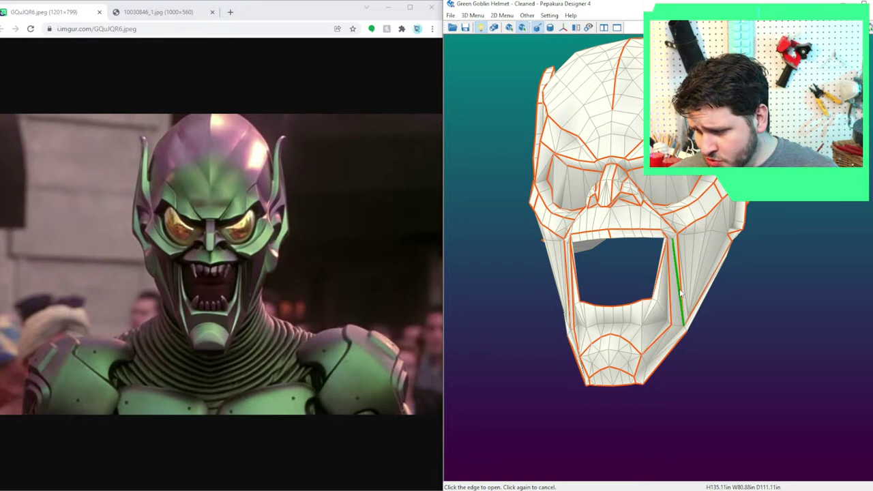
left_click(680, 293)
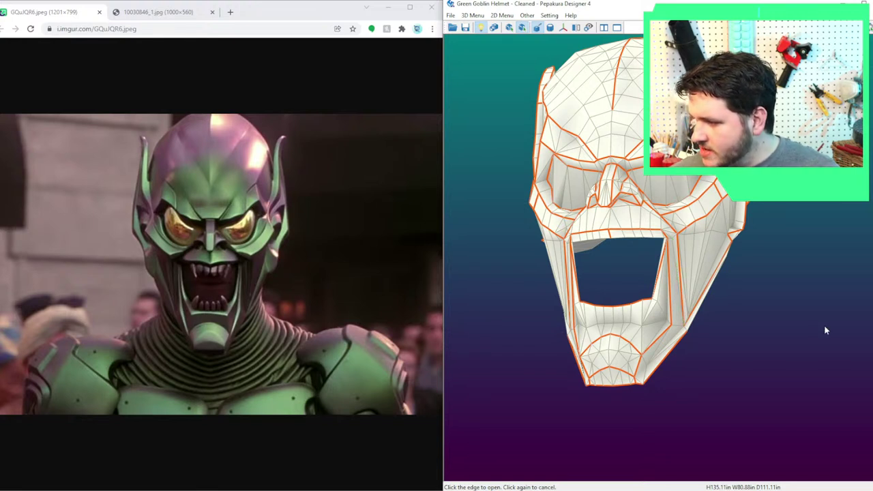
middle_click_drag(691, 276, 686, 298)
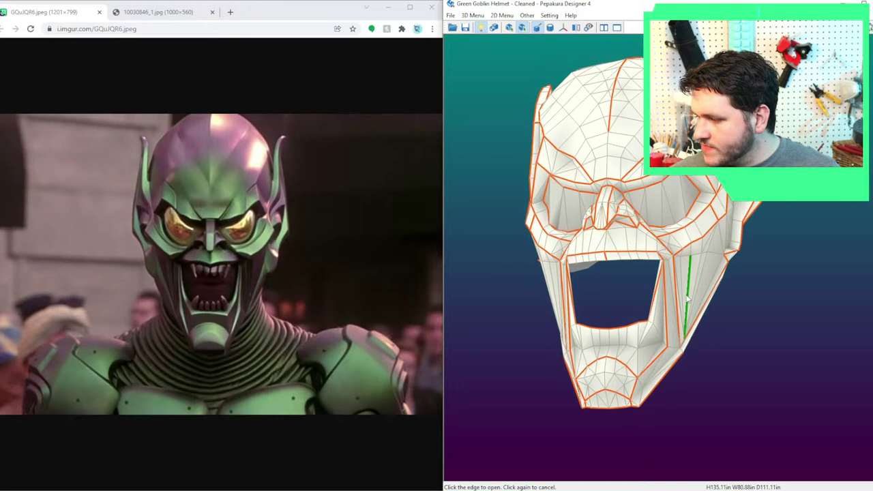
scroll(701, 302, "down", 2)
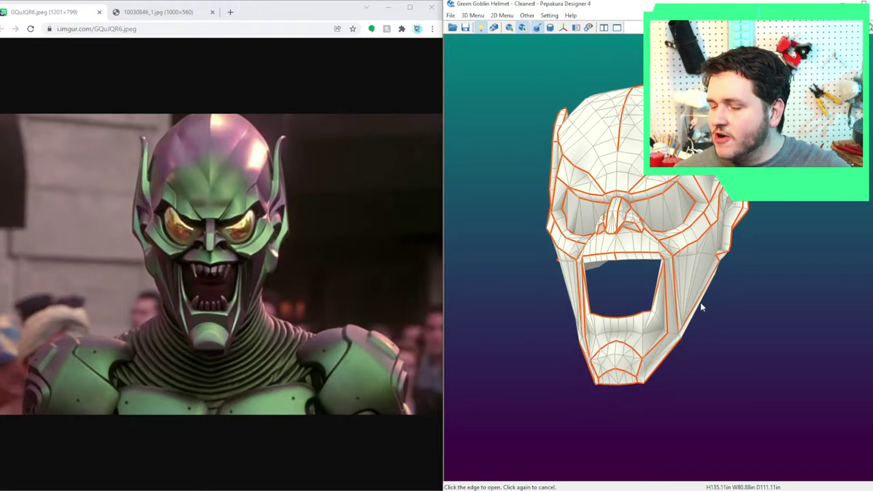
scroll(700, 302, "up", 2)
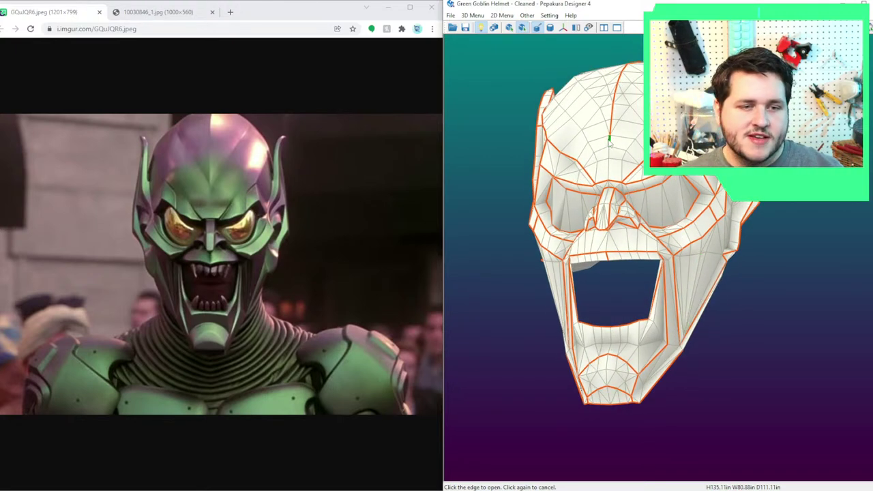
Open the edges across the lower forehead above the brows and extend the forehead's centre-line cut downwards.
right_click_drag(614, 146, 633, 263)
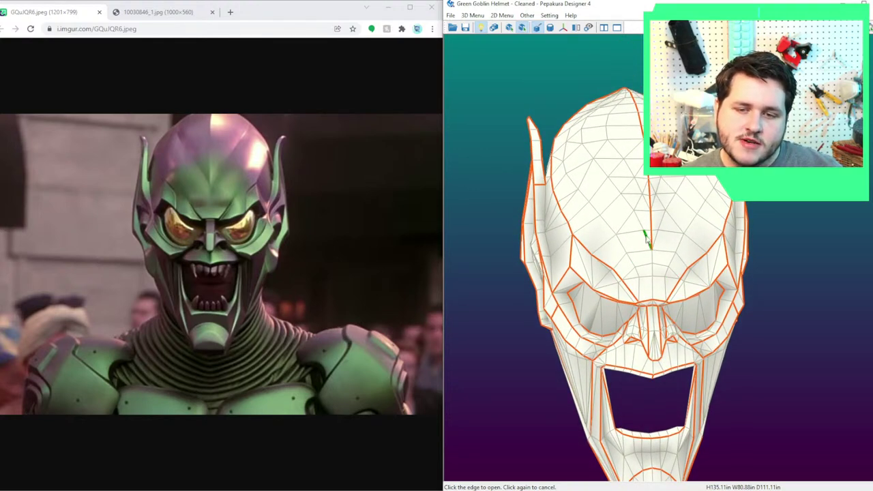
right_click_drag(646, 243, 653, 275)
right_click_drag(641, 160, 642, 236)
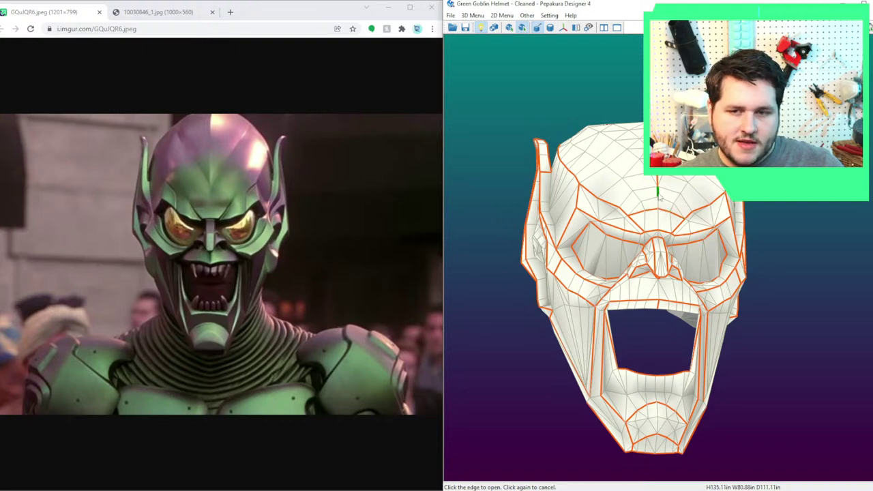
left_click(658, 206)
scroll(705, 261, "down", 1)
Bring up the side-view reference image 10030846_1.jpg and examine the matching ear area of the helmet model.
right_click_drag(716, 324, 641, 259)
left_click(170, 12)
right_click_drag(578, 315, 668, 340)
scroll(659, 273, "up", 6)
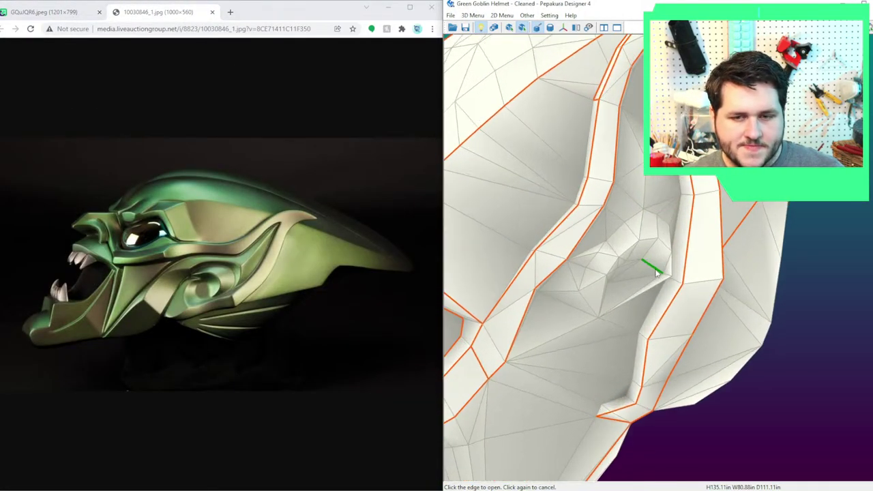
right_click_drag(656, 273, 572, 296)
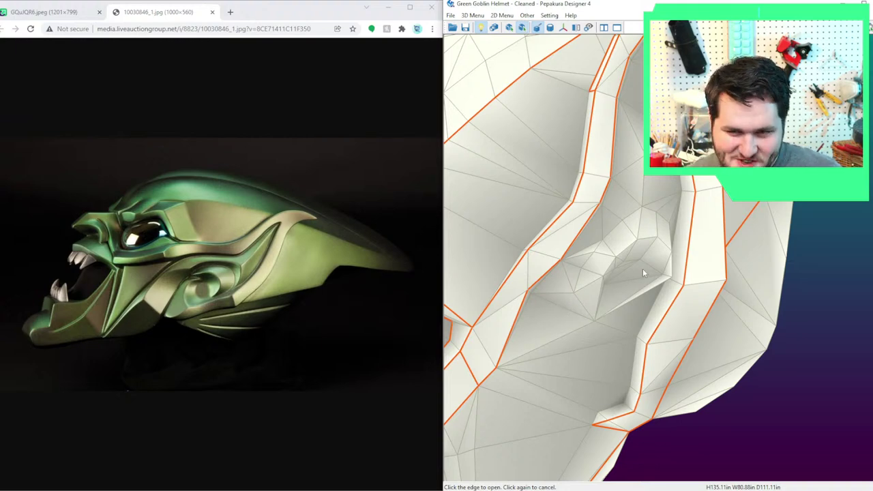
Split the quad faces and divide the edges in the upper part of the hollow above the ear.
right_click_drag(611, 249, 637, 204)
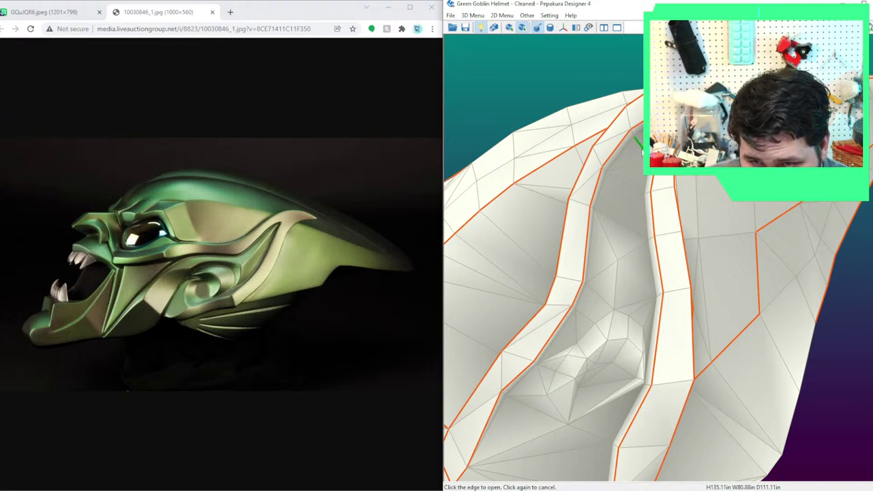
left_click(472, 15)
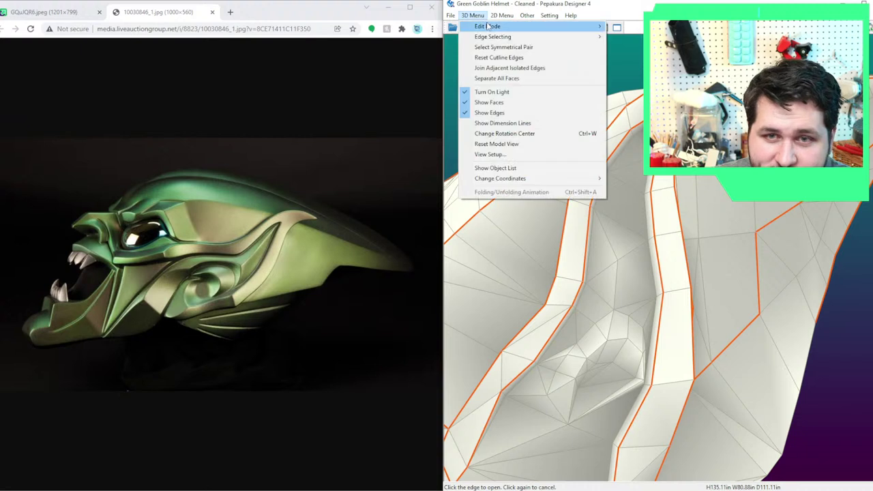
mouse_move(532, 26)
left_click(631, 46)
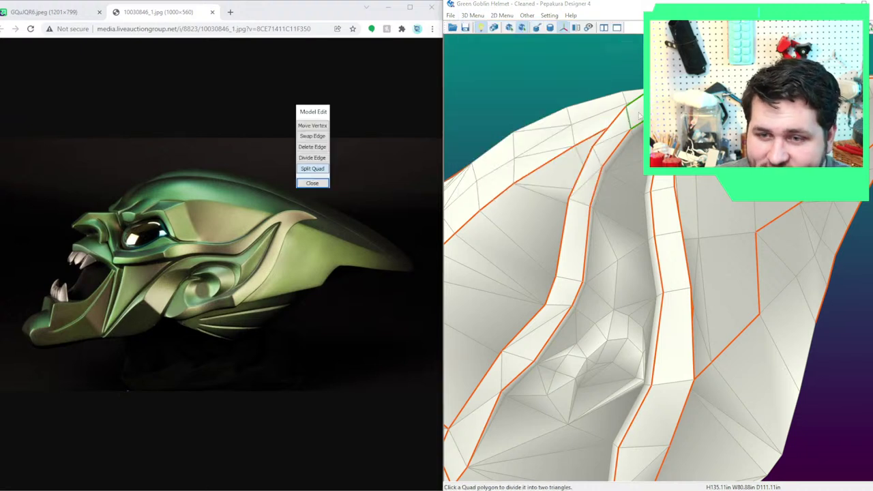
left_click(312, 157)
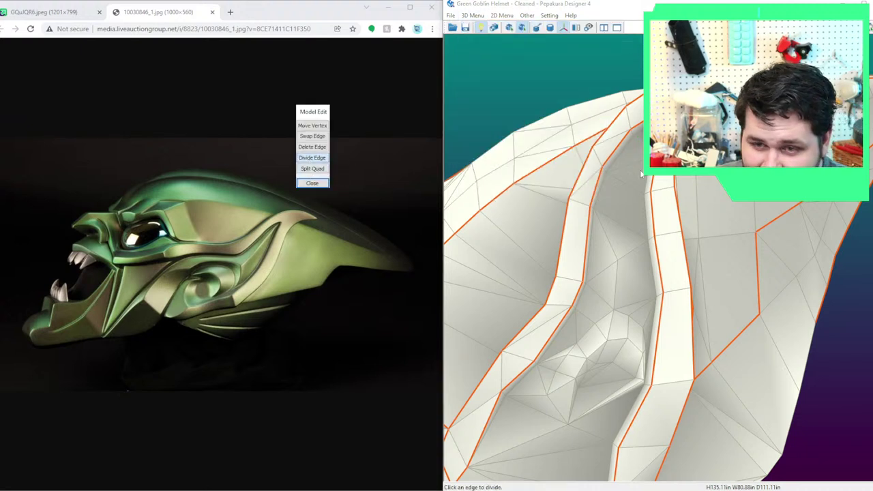
left_click(314, 168)
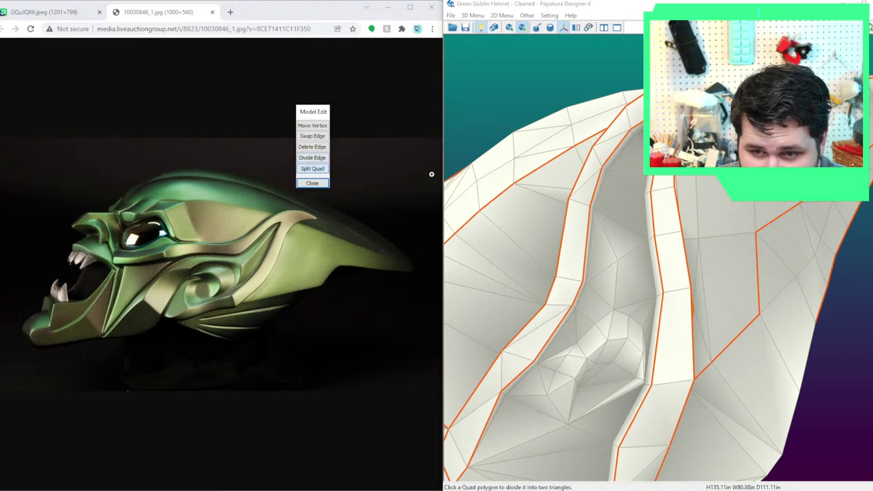
left_click(312, 158)
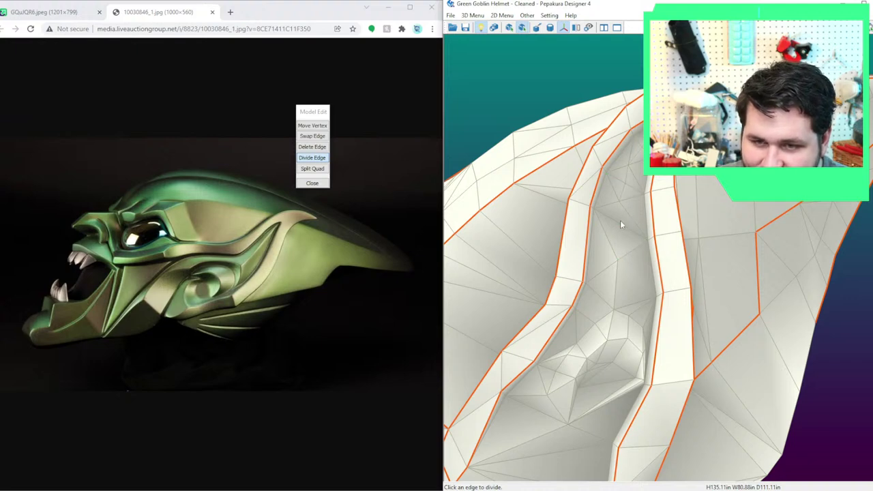
right_click_drag(624, 227, 649, 265)
right_click_drag(688, 307, 686, 304)
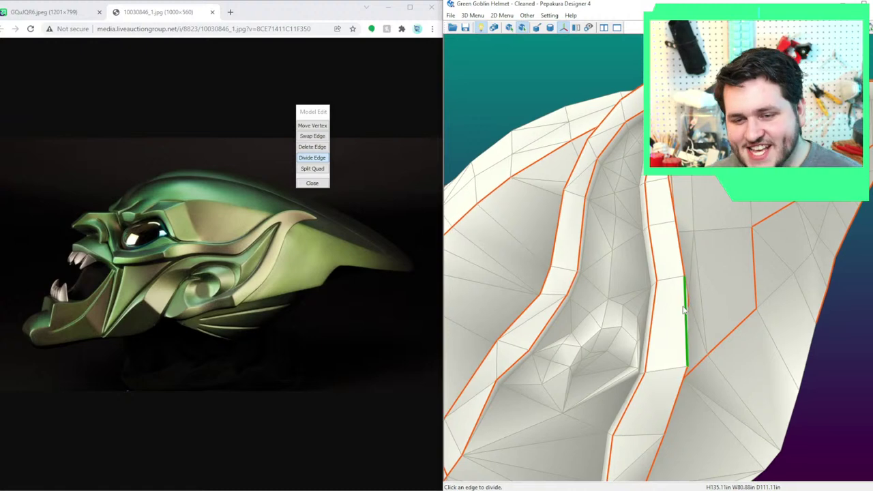
Repeat the quad splits and edge divisions in the matching hollow above the ear on the helmet's opposite side.
left_click(319, 171)
left_click(314, 169)
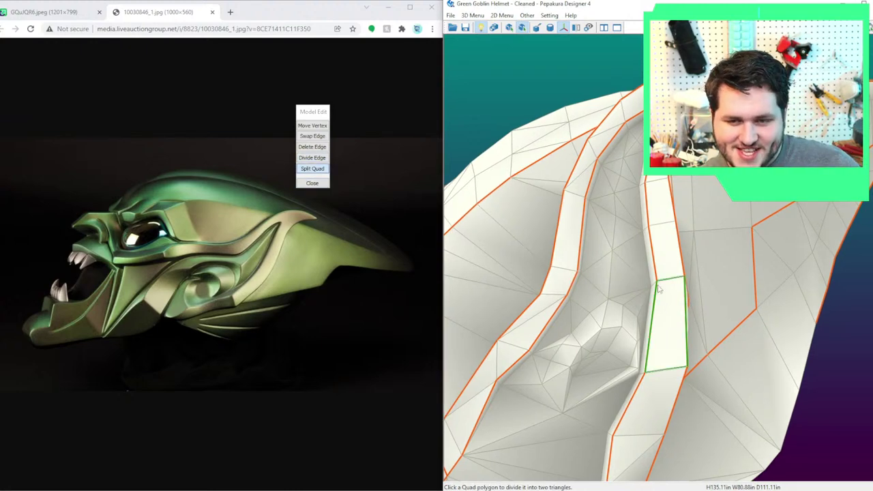
left_click_drag(635, 280, 609, 312)
right_click_drag(609, 311, 733, 316)
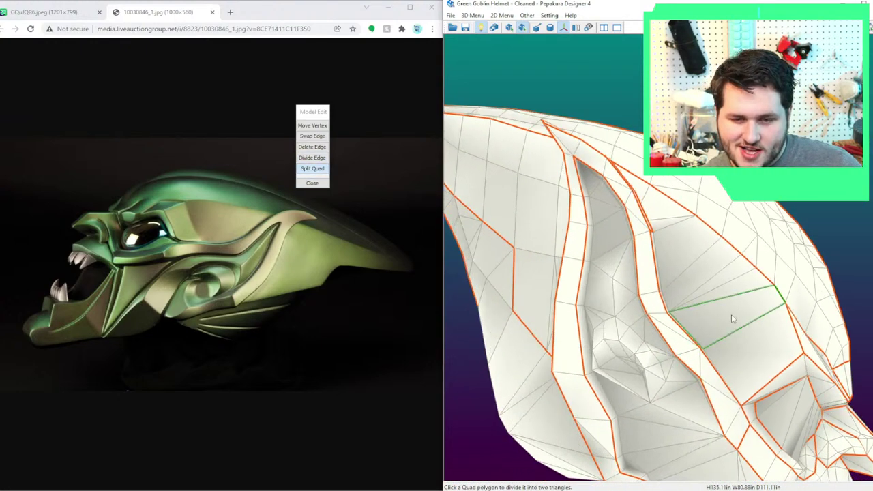
left_click(323, 173)
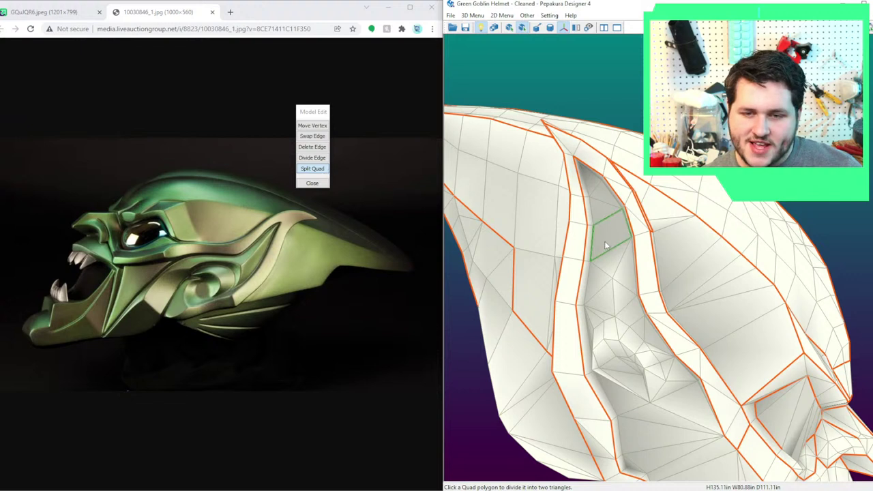
left_click(320, 158)
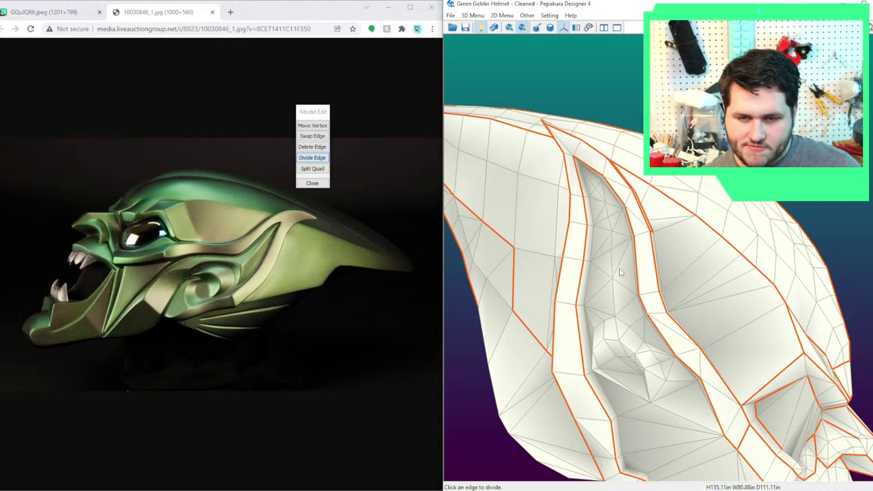
right_click_drag(626, 311, 562, 300)
left_click_drag(563, 304, 420, 156)
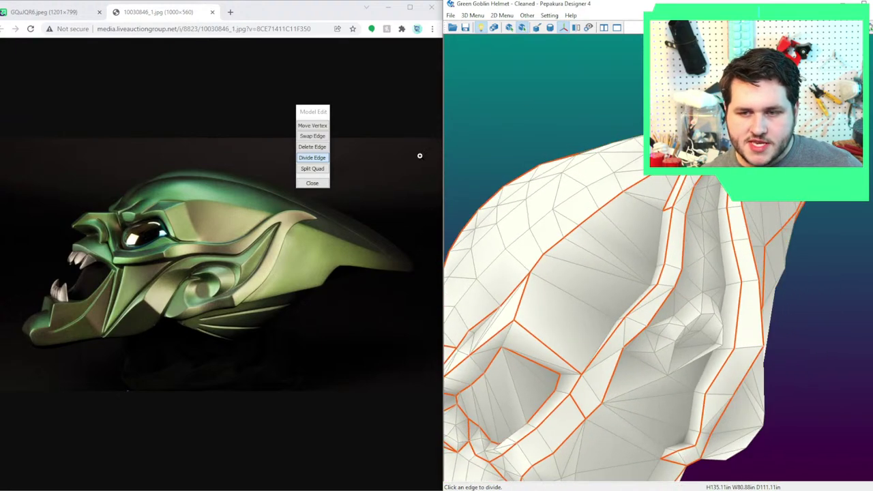
Select the edges running down the middle of the hollows above both ears for smooth subdivision.
left_click(472, 16)
mouse_move(518, 26)
left_click(621, 36)
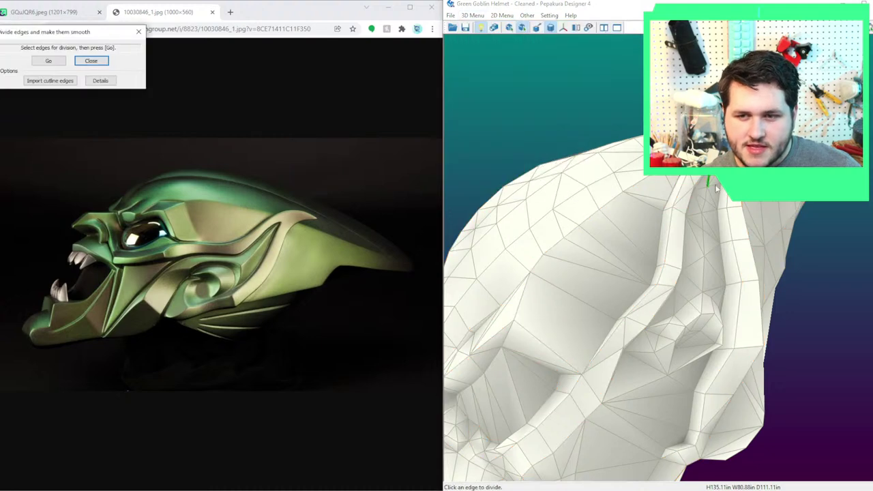
left_click(713, 180)
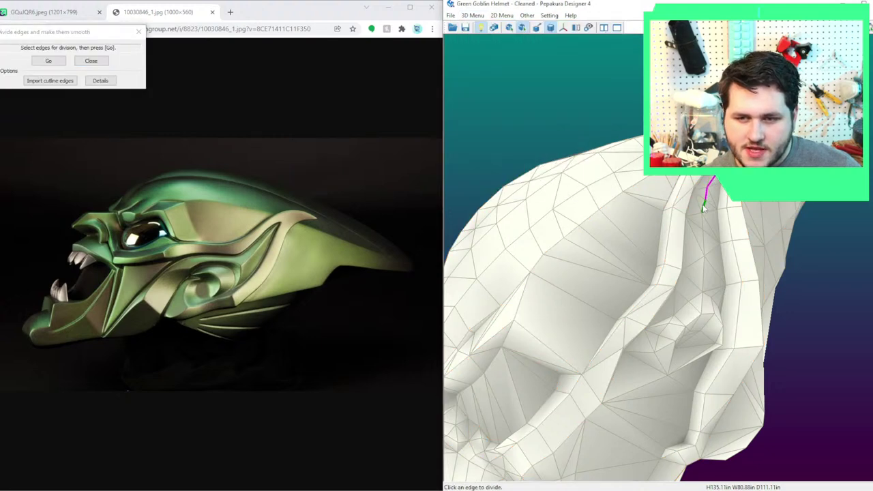
left_click(704, 277)
right_click_drag(608, 271, 725, 278)
left_click(705, 270)
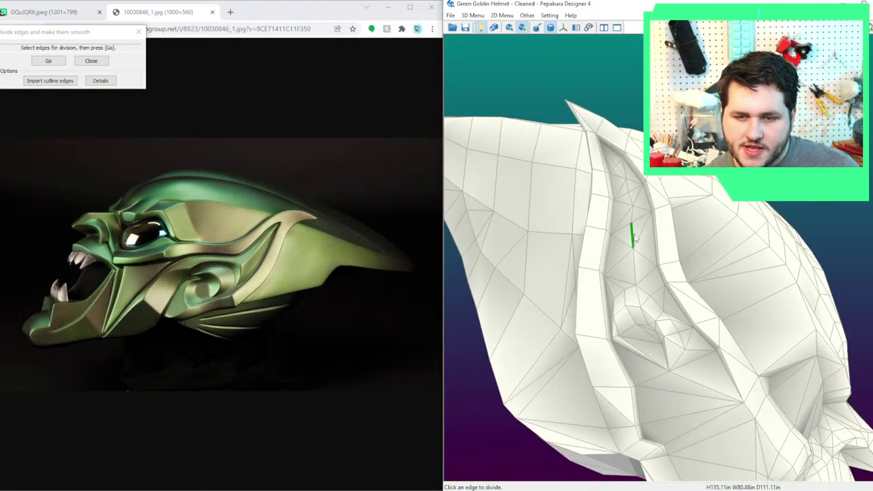
left_click(633, 234)
left_click(632, 214)
left_click(627, 188)
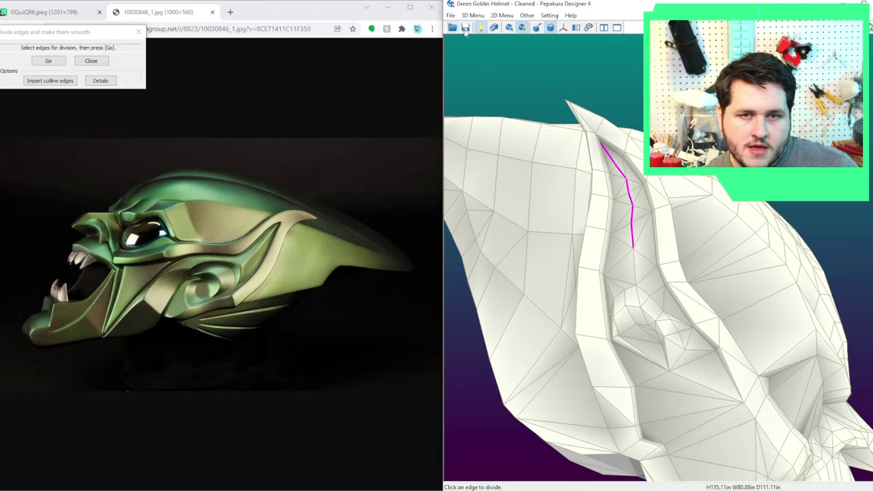
Set the 3D view's face display to White.
left_click(473, 15)
left_click(491, 154)
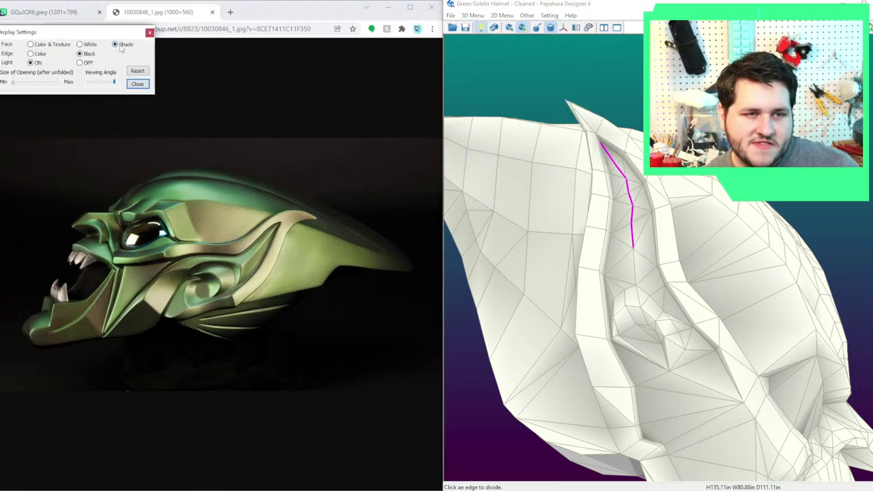
left_click(80, 45)
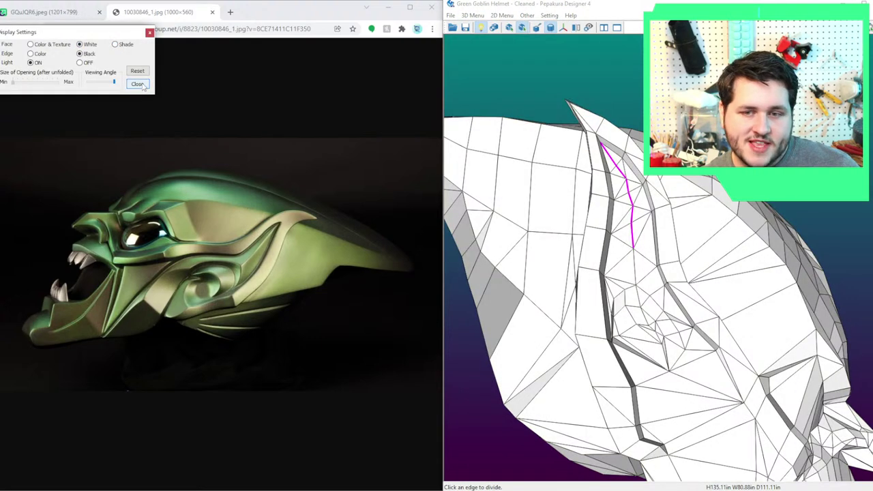
left_click(137, 83)
right_click_drag(602, 243, 11, 64)
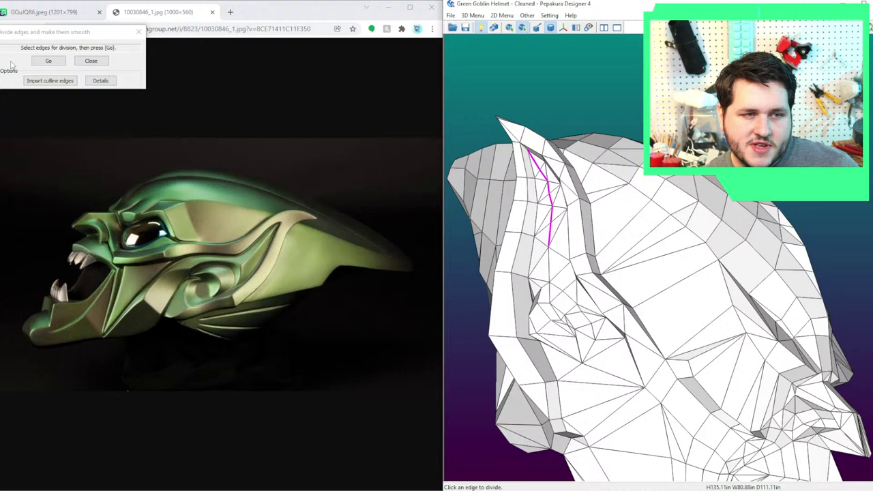
Show the division detail options, subdivide the selected hollow edges and inspect the mesh on both sides.
left_click(97, 82)
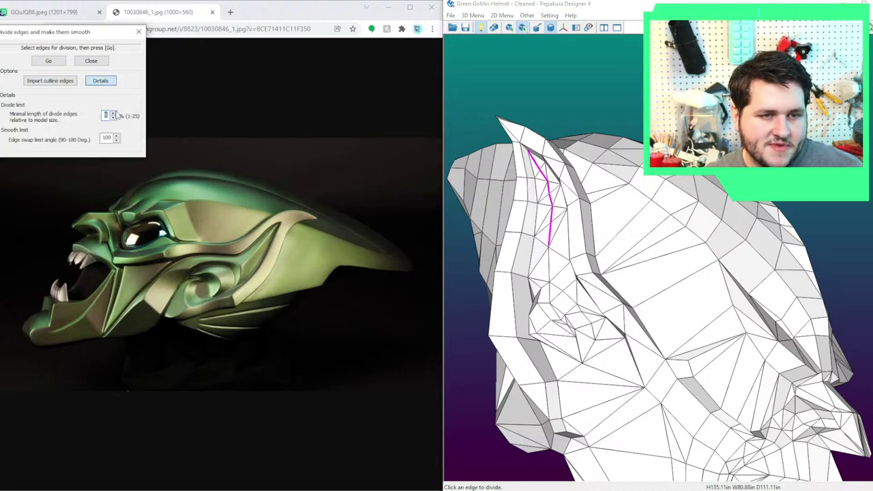
left_click(58, 61)
scroll(503, 185, "up", 3)
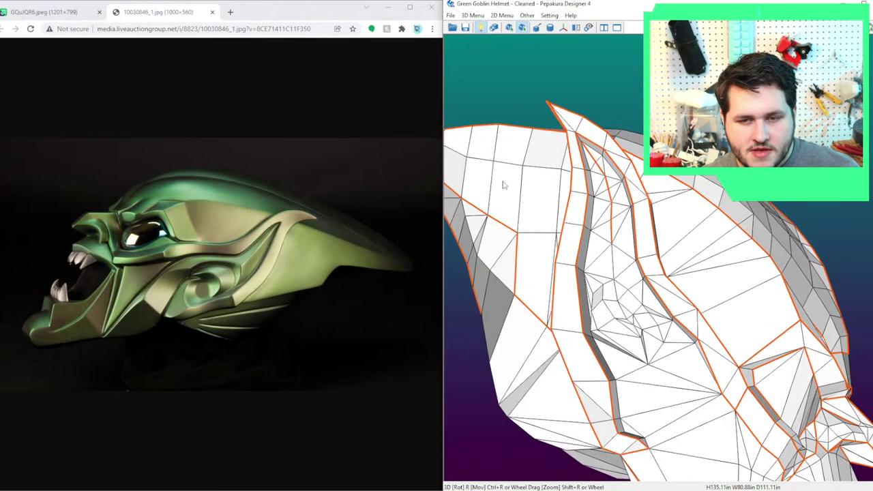
right_click_drag(508, 188, 594, 187)
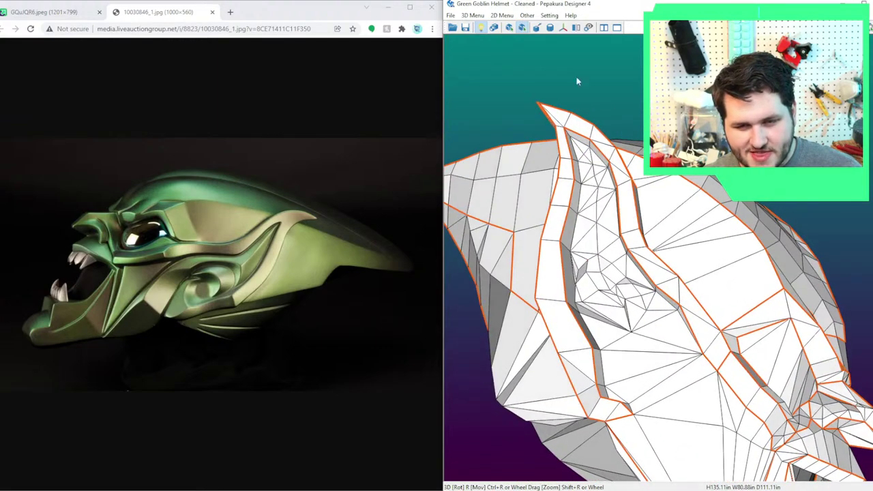
right_click_drag(695, 220, 610, 213)
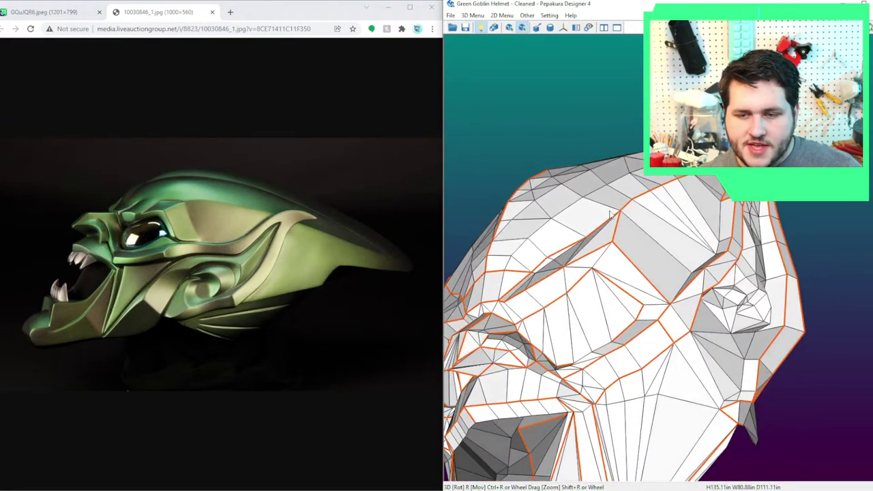
Open the arc of edges following the raised rim of the ear towards the back trim strip.
left_click(473, 15)
mouse_move(481, 26)
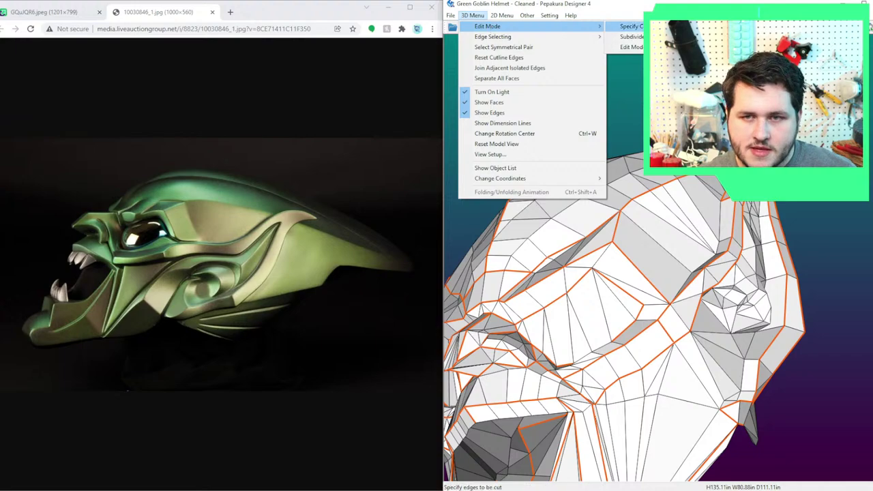
left_click(624, 37)
right_click_drag(726, 236, 682, 205)
left_click(589, 268)
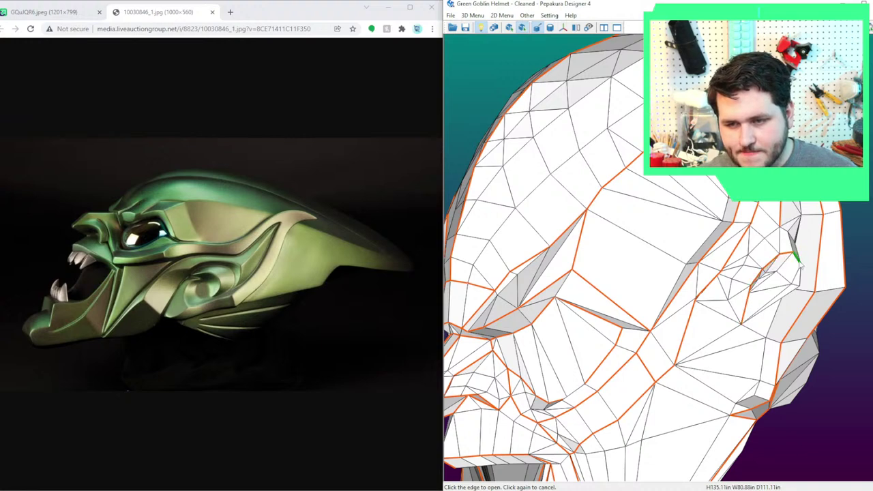
right_click_drag(796, 259, 721, 242)
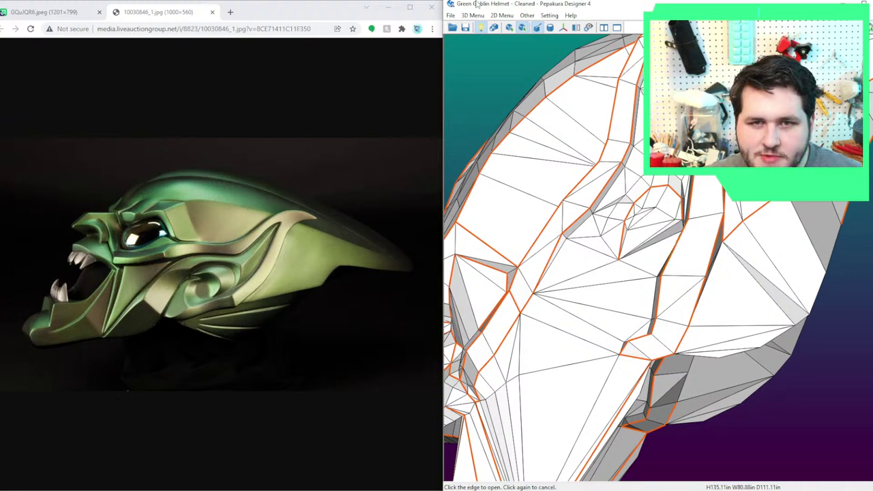
Use Delete Edge to merge the end points of the short edge where the ear meets the back trim strip.
left_click(472, 15)
mouse_move(504, 25)
left_click(638, 43)
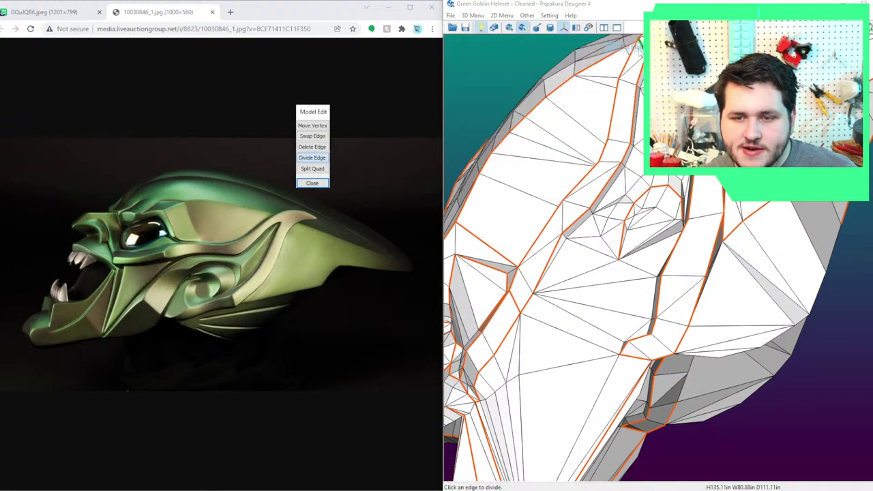
left_click(313, 146)
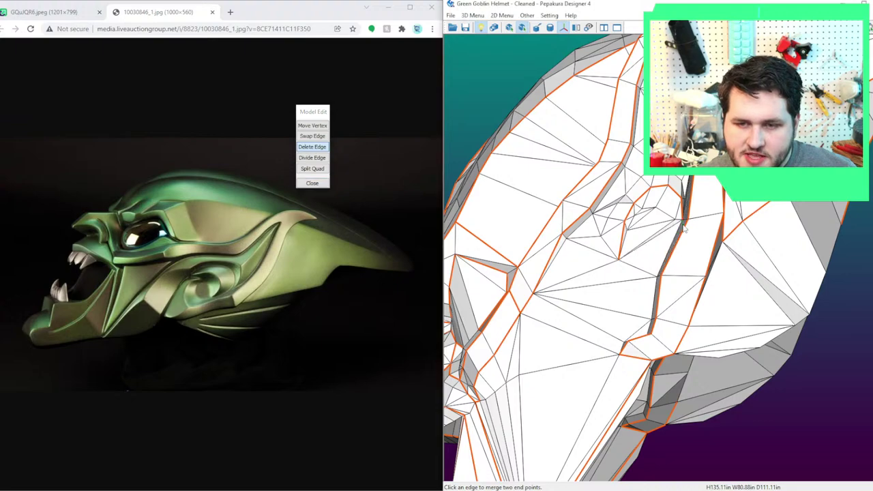
scroll(660, 240, "up", 4)
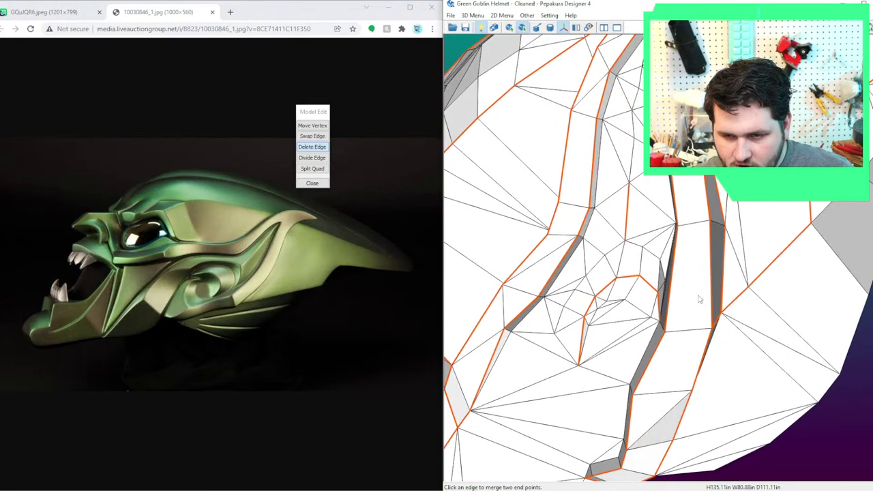
right_click_drag(623, 267, 649, 225)
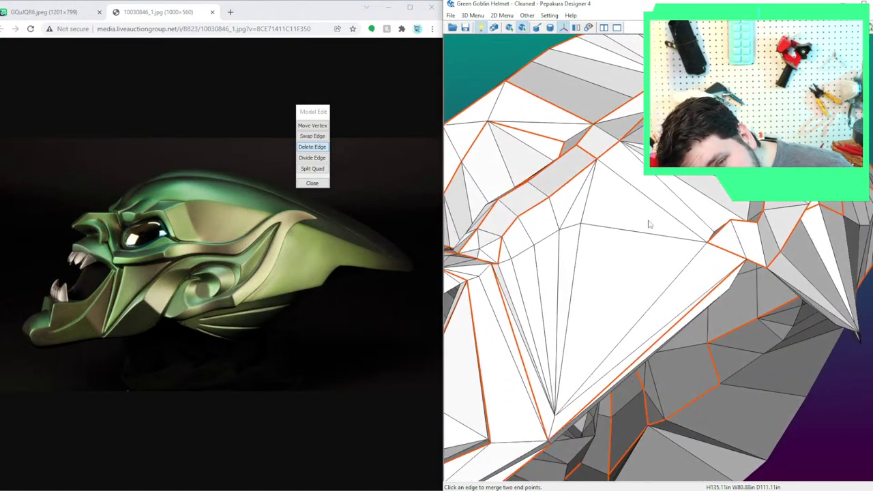
left_click_drag(649, 225, 645, 232)
right_click_drag(646, 229, 659, 250)
left_click(643, 256)
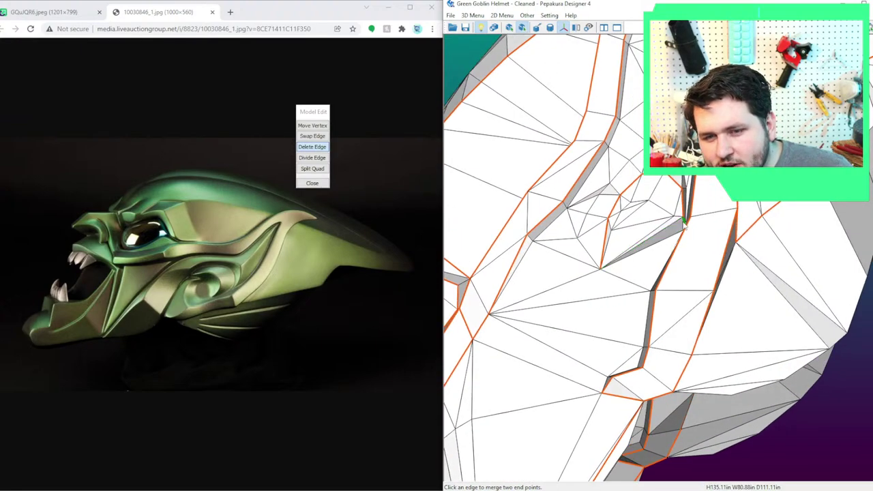
Merge the matching short edge behind the ear on the opposite side of the helmet.
left_click_drag(666, 239, 574, 258)
right_click_drag(575, 257, 707, 246)
left_click_drag(666, 212, 664, 183)
left_click(665, 181)
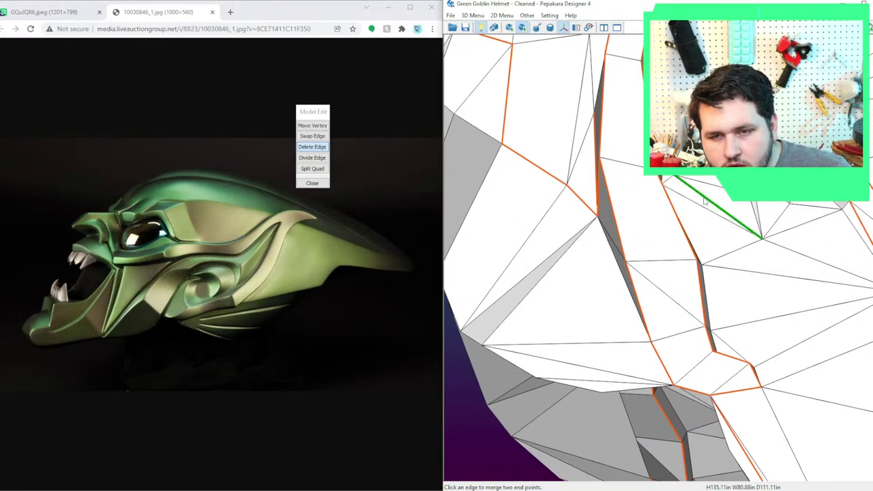
scroll(666, 182, "down", 4)
right_click_drag(666, 182, 667, 232)
left_click_drag(667, 232, 608, 237)
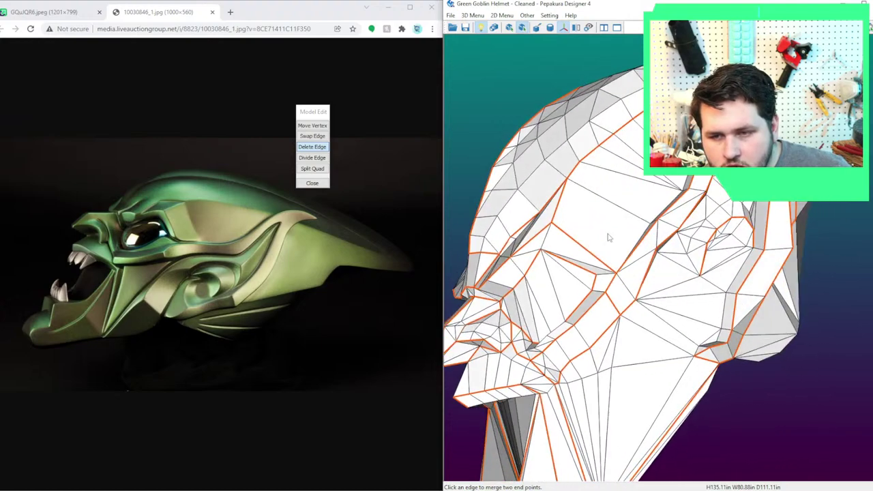
Return to specifying open edges and open the short edge crossing the recessed trim strip behind the ear.
left_click(472, 15)
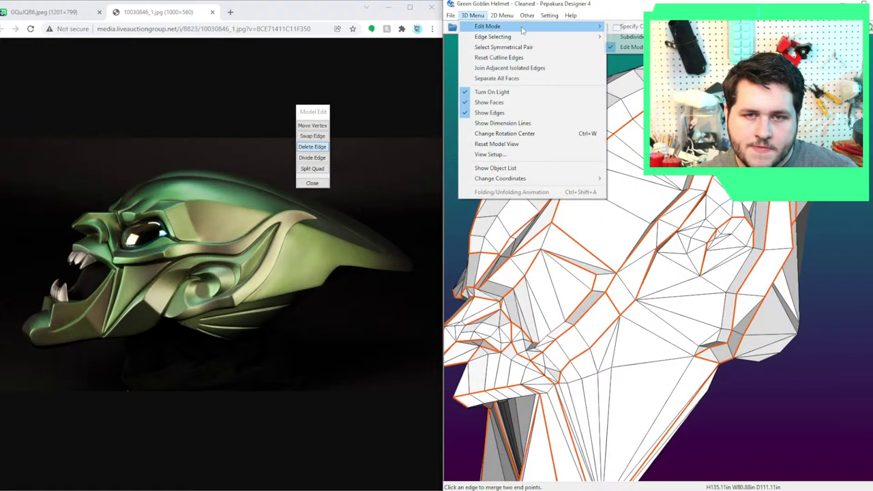
left_click(624, 28)
scroll(812, 247, "up", 5)
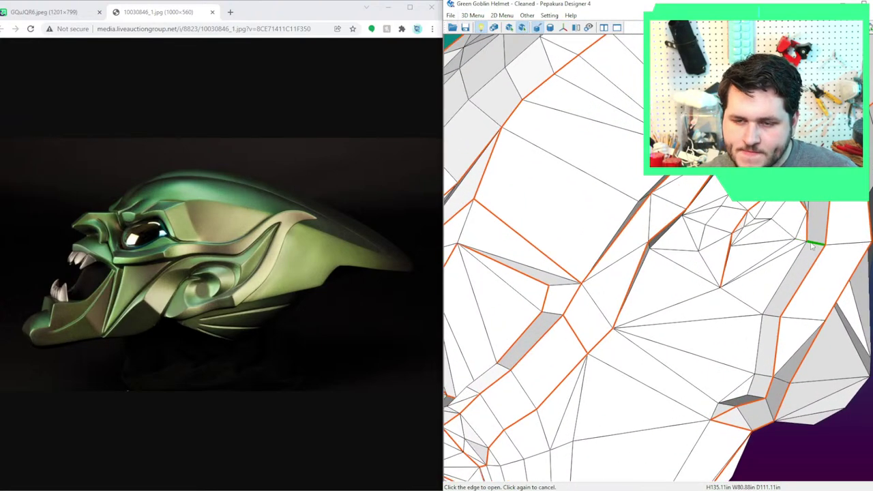
left_click(814, 246)
Open the outer arc of edges around the ear and the edge running from its top towards the ear tip.
right_click_drag(712, 252, 714, 231)
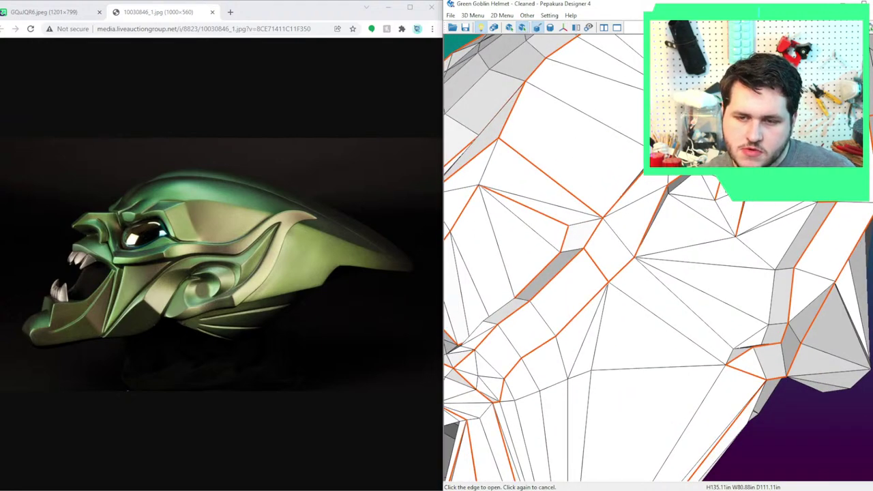
right_click_drag(754, 266, 682, 303)
left_click(629, 246)
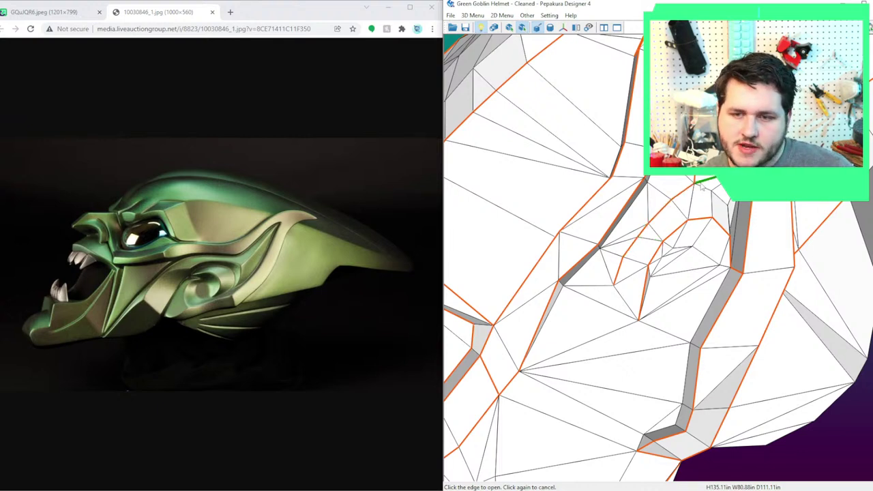
left_click_drag(721, 204, 696, 225)
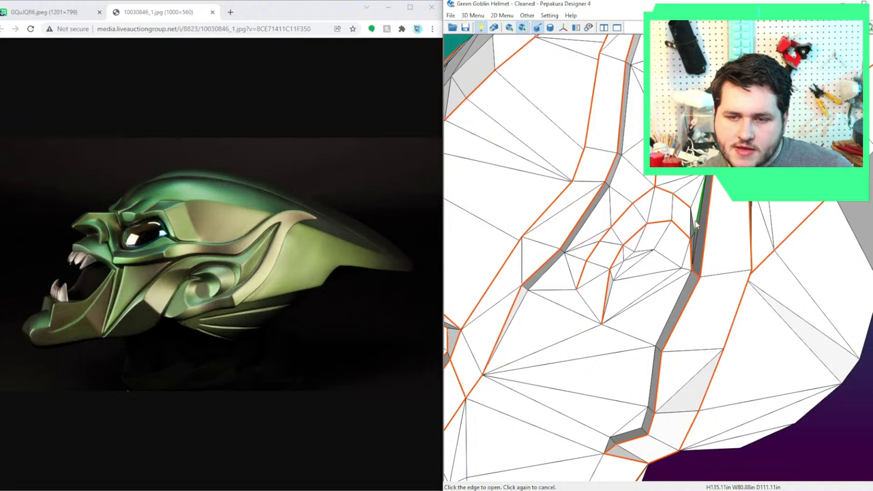
right_click_drag(695, 257, 690, 277)
scroll(692, 278, "up", 5)
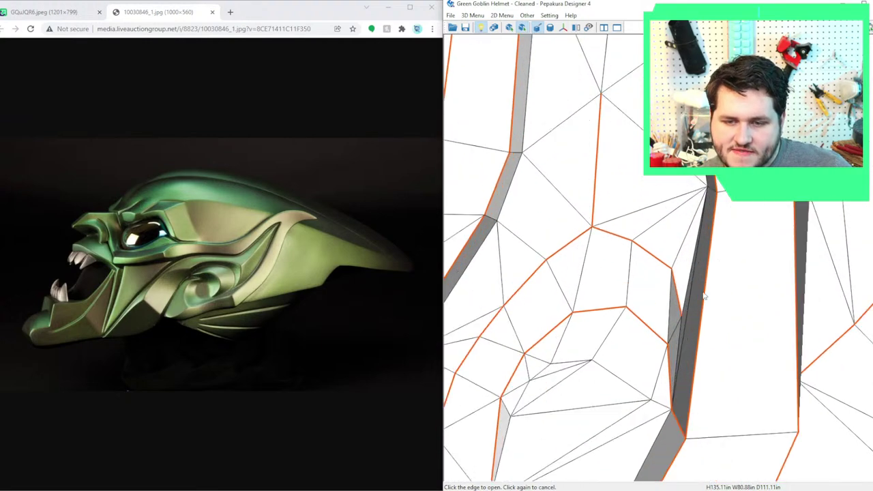
scroll(682, 361, "down", 5)
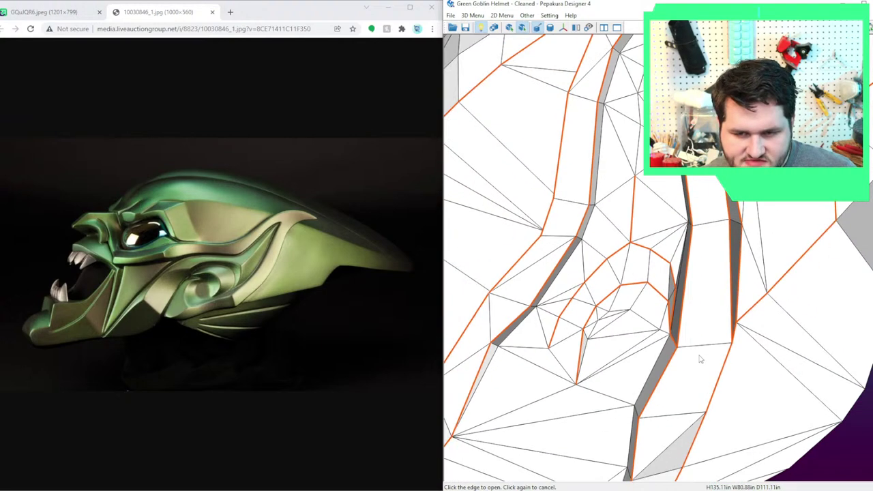
scroll(610, 326, "up", 4)
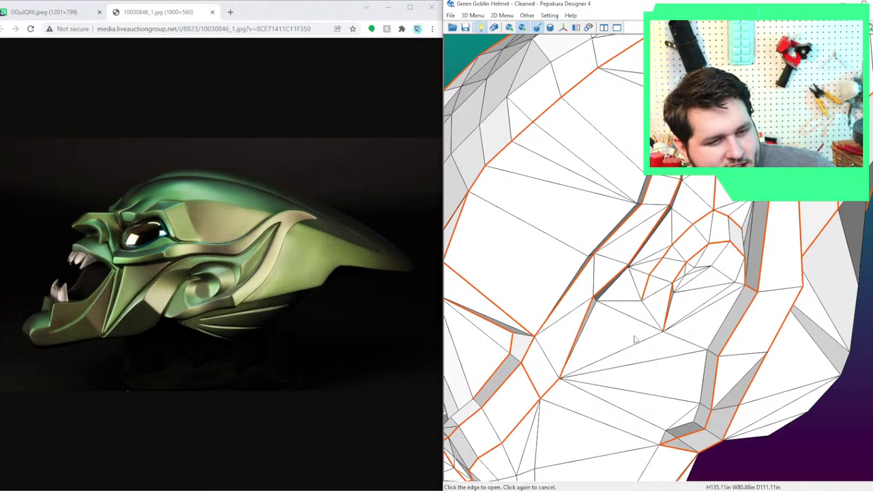
Open the long edge below the ear, running from the cheek line back to the lower end of the trim strip.
right_click_drag(672, 261, 649, 253)
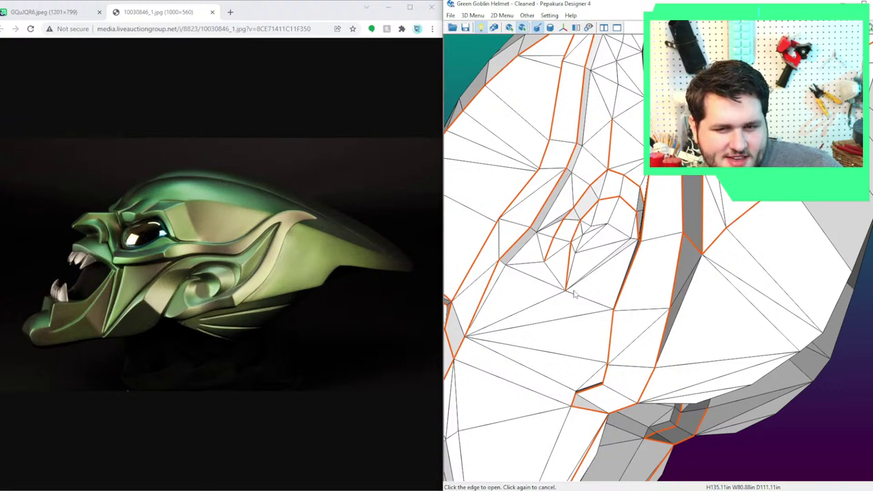
right_click_drag(574, 293, 738, 267)
right_click_drag(785, 218, 622, 274)
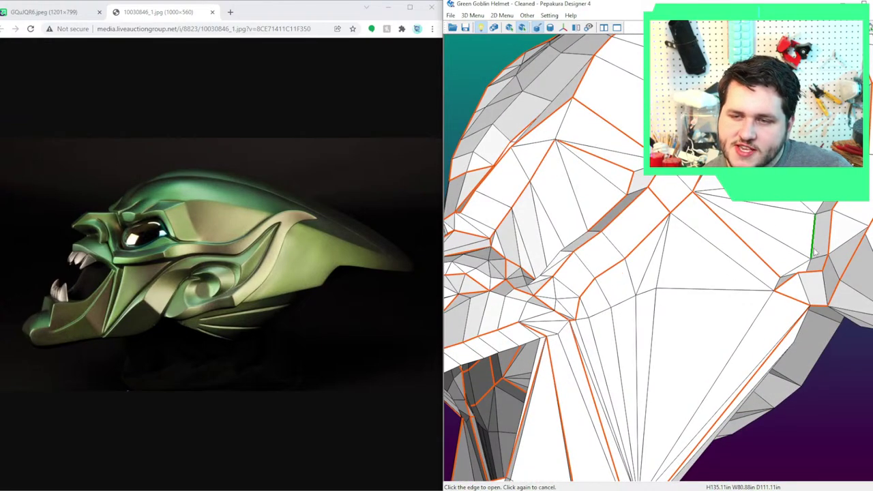
scroll(761, 240, "down", 3)
right_click_drag(761, 240, 688, 244)
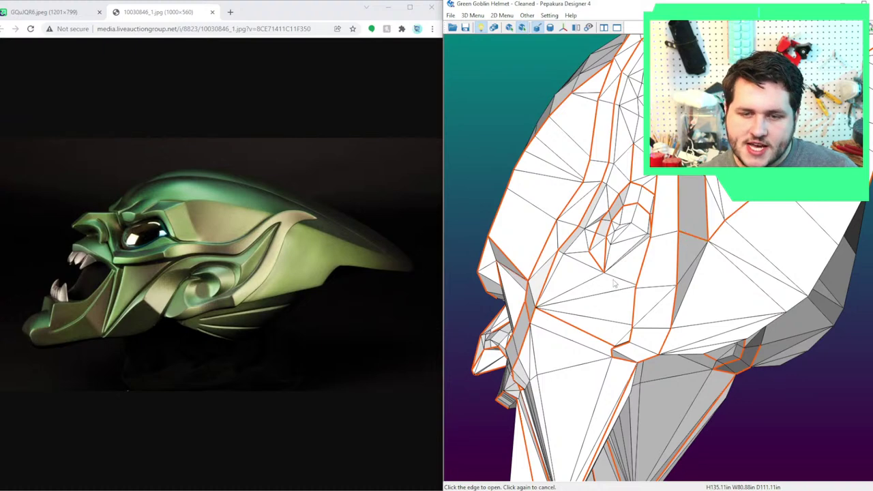
right_click_drag(613, 282, 633, 282)
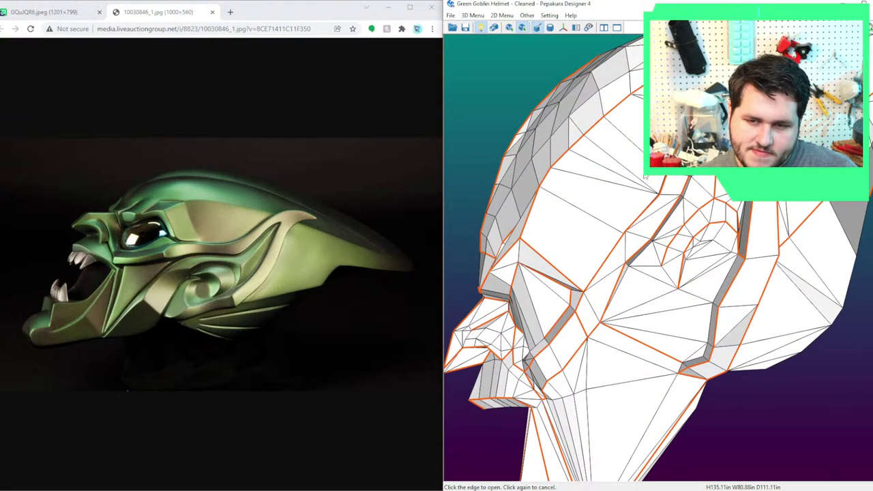
left_click(472, 15)
mouse_move(518, 26)
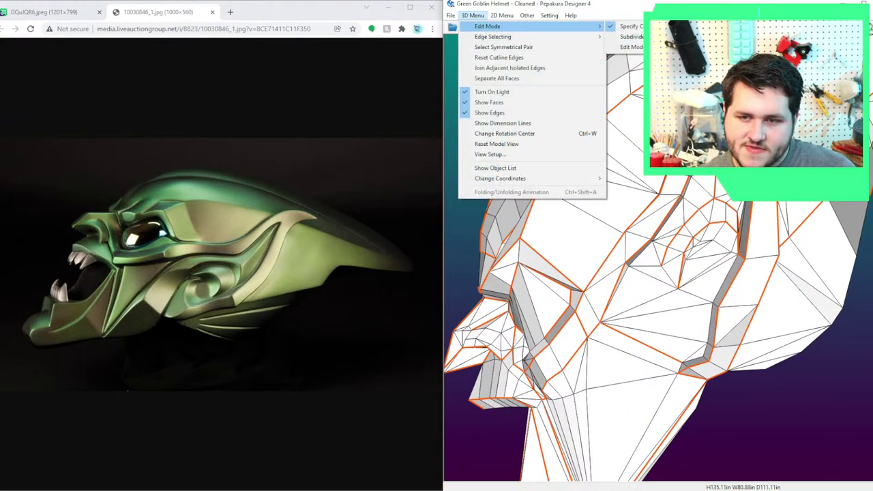
left_click(631, 47)
left_click(312, 157)
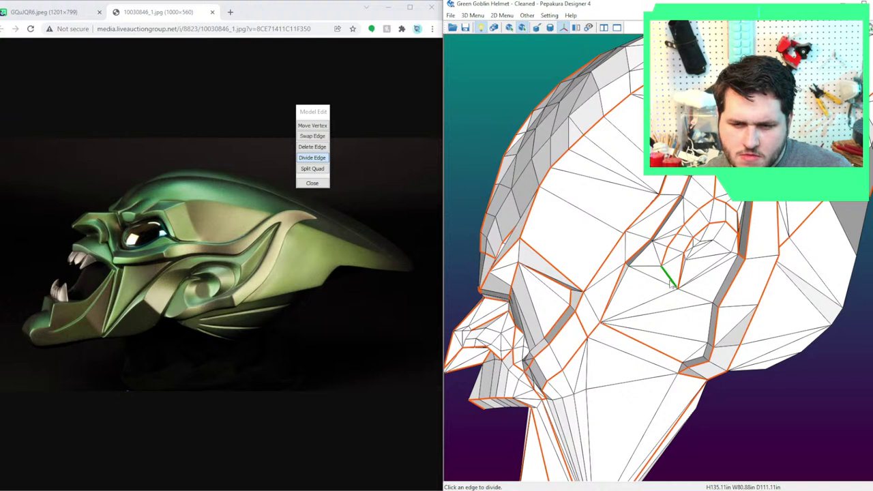
left_click(481, 15)
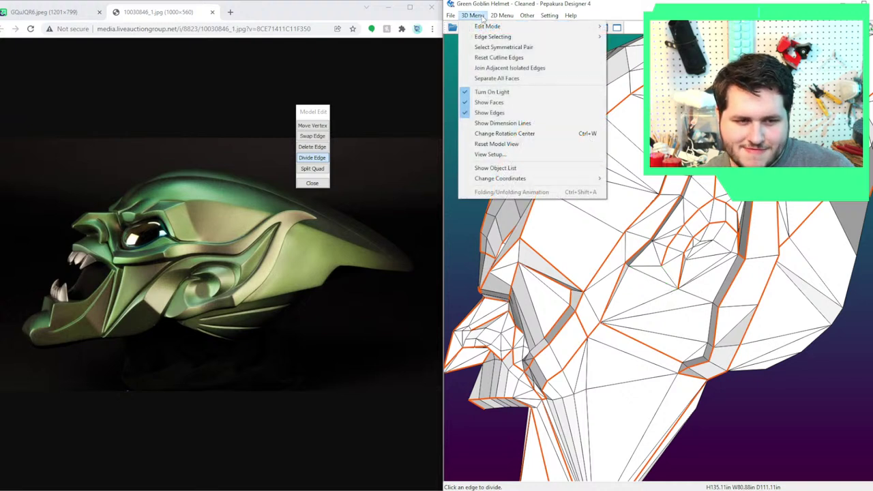
mouse_move(486, 27)
left_click(631, 26)
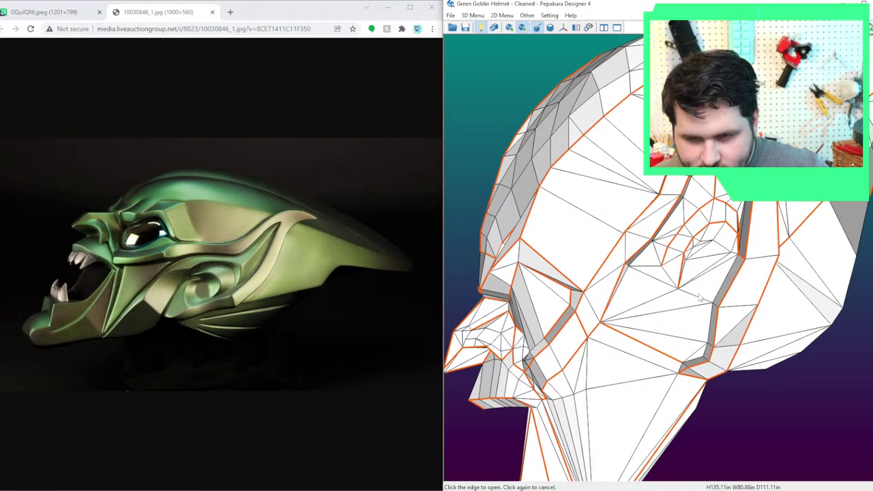
Open the matching inner and outer ear arcs and the short trim-strip edge on the opposite side of the helmet.
left_click_drag(667, 300, 712, 269)
right_click_drag(711, 270, 802, 287)
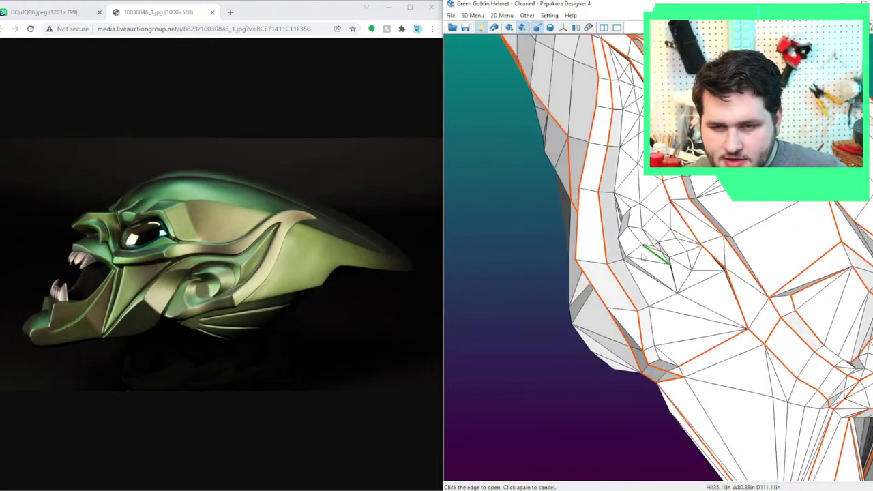
right_click_drag(656, 254, 672, 229)
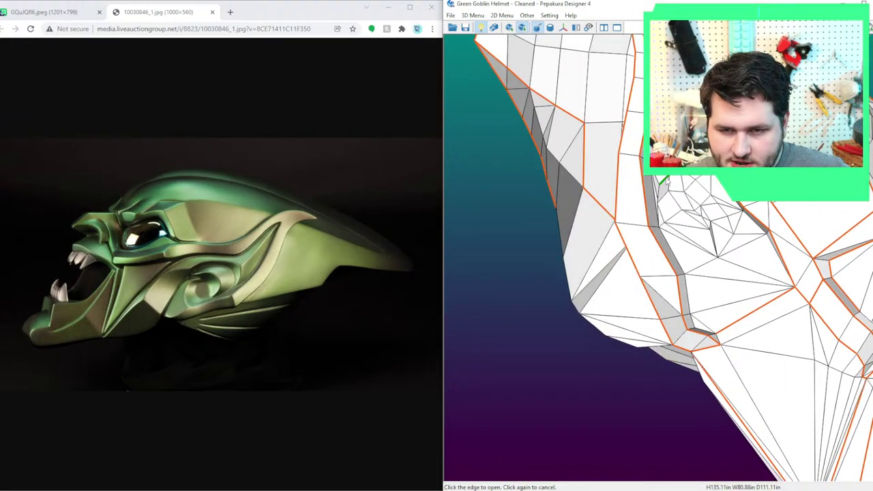
right_click_drag(667, 181, 685, 154)
right_click_drag(720, 186, 739, 288)
scroll(709, 255, "up", 4)
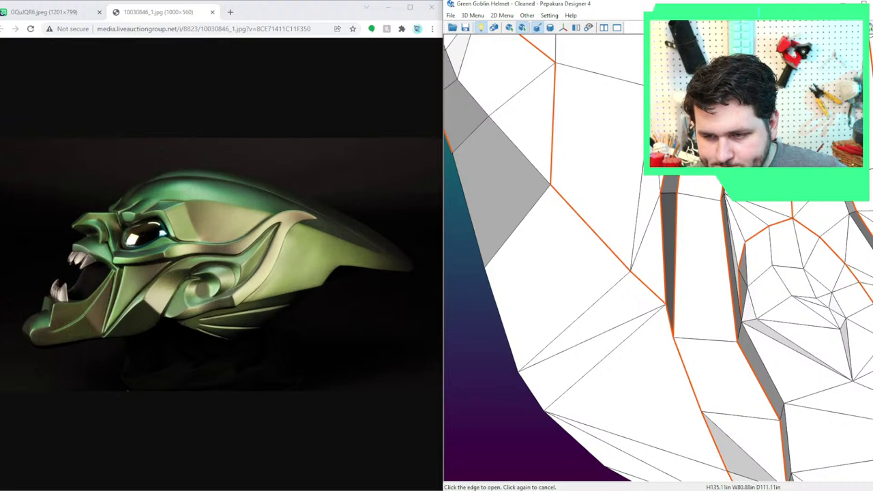
scroll(820, 325, "down", 3)
right_click_drag(820, 325, 793, 310)
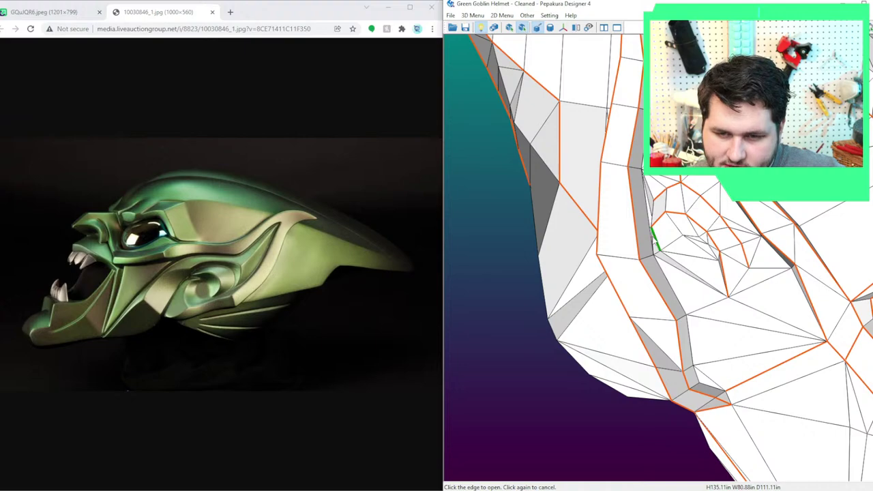
right_click_drag(653, 246, 712, 240)
right_click_drag(796, 233, 681, 252)
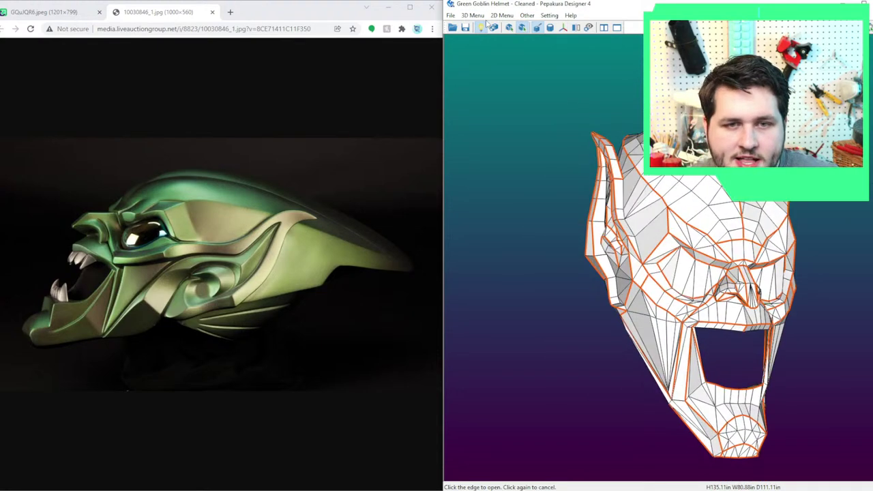
Run the edge subdivision on the edges selected in the ear hollow.
left_click(472, 15)
mouse_move(487, 26)
left_click(622, 38)
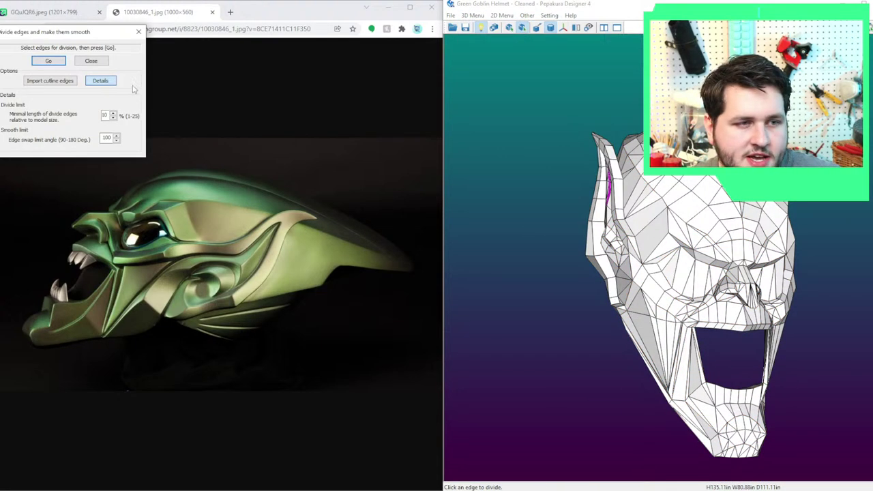
left_click(49, 62)
right_click_drag(466, 182, 518, 170)
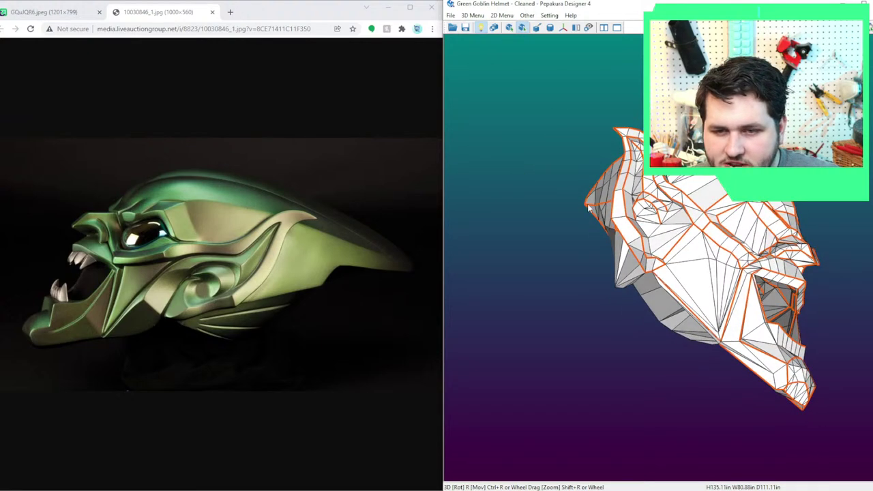
Switch back to specifying open edges and examine the cut lines on both sides and the front of the helmet.
left_click(473, 15)
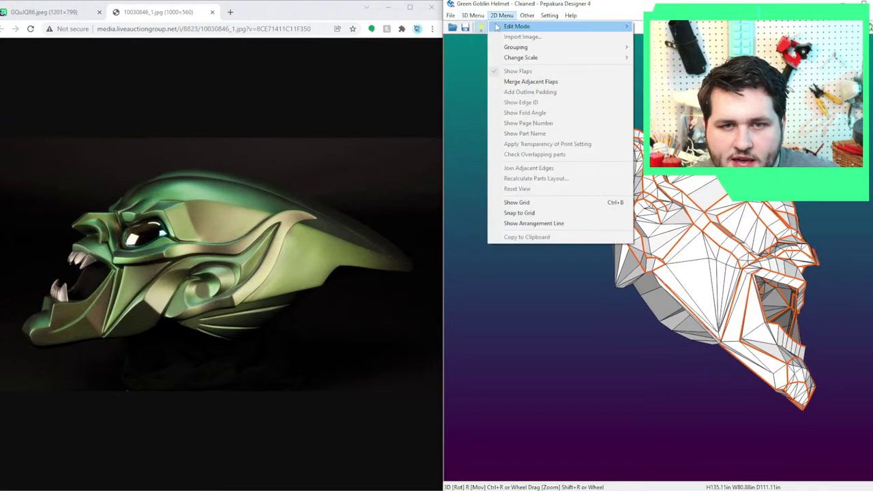
mouse_move(484, 26)
left_click(624, 37)
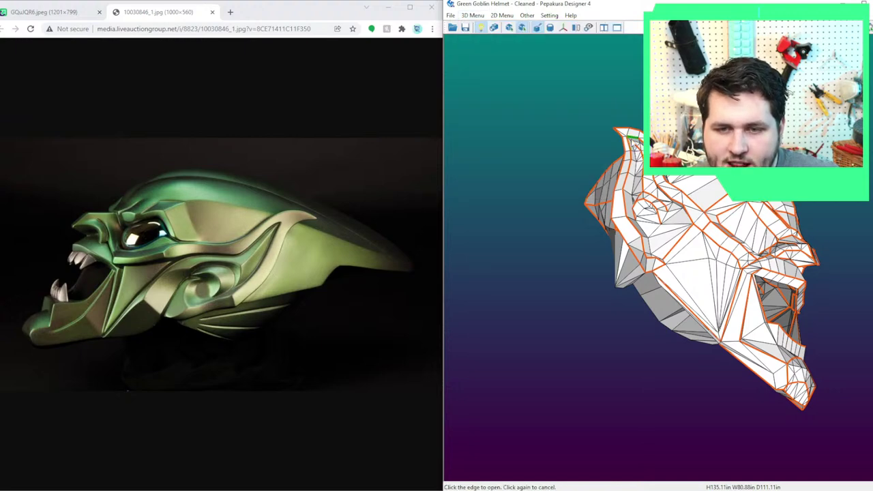
scroll(633, 142, "up", 2)
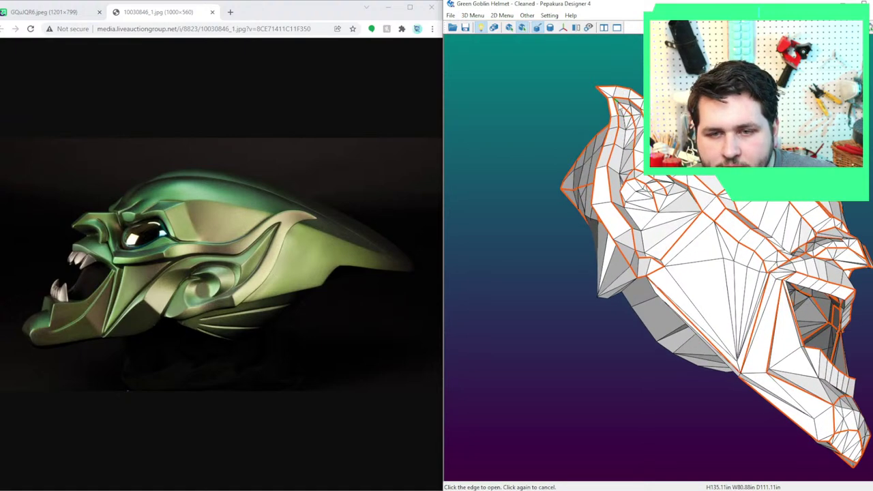
right_click_drag(619, 105, 477, 109)
right_click_drag(614, 259, 652, 279)
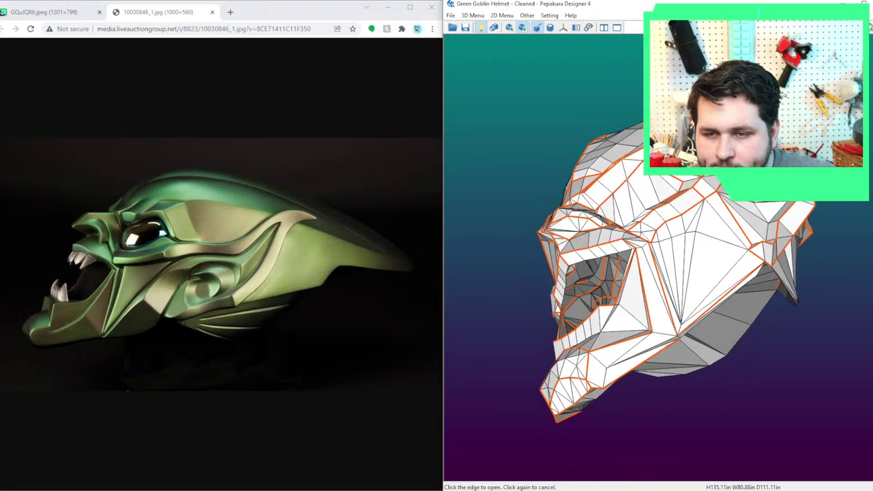
left_click_drag(645, 194, 581, 179)
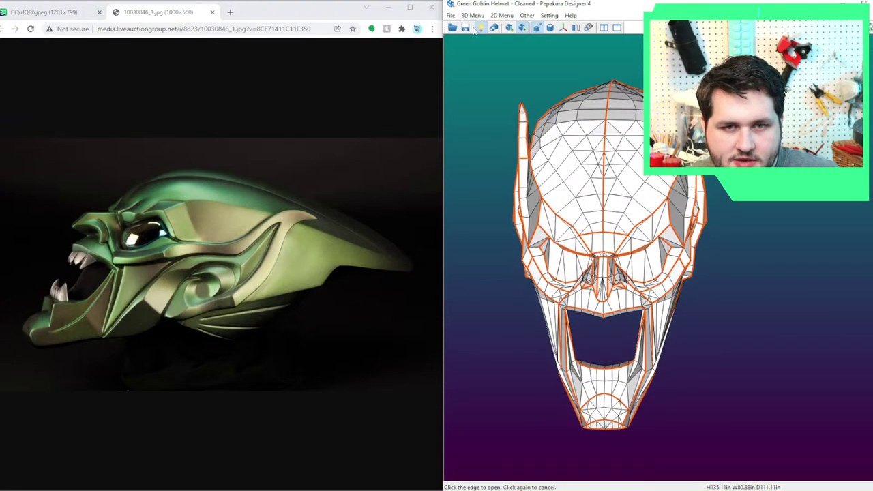
Open the file Green Goblin Helmet - Cleaned.pdo and cancel the model scale dialog.
left_click(450, 15)
left_click(459, 34)
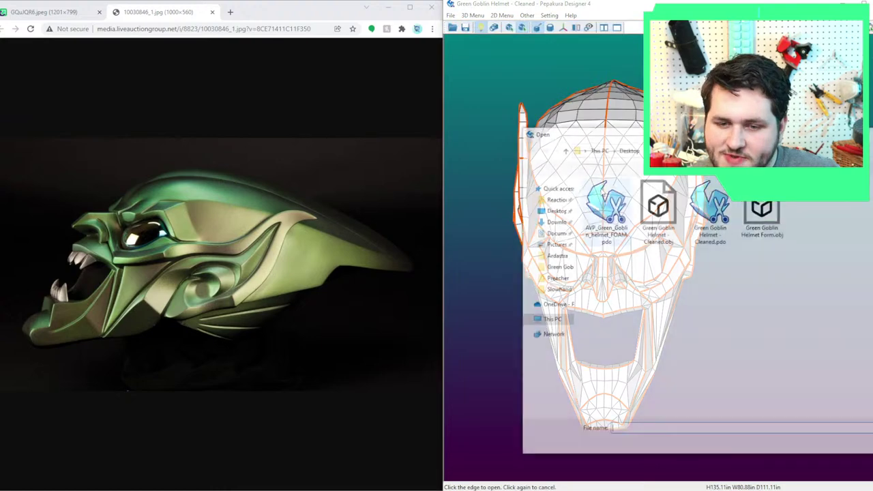
double_click(704, 225)
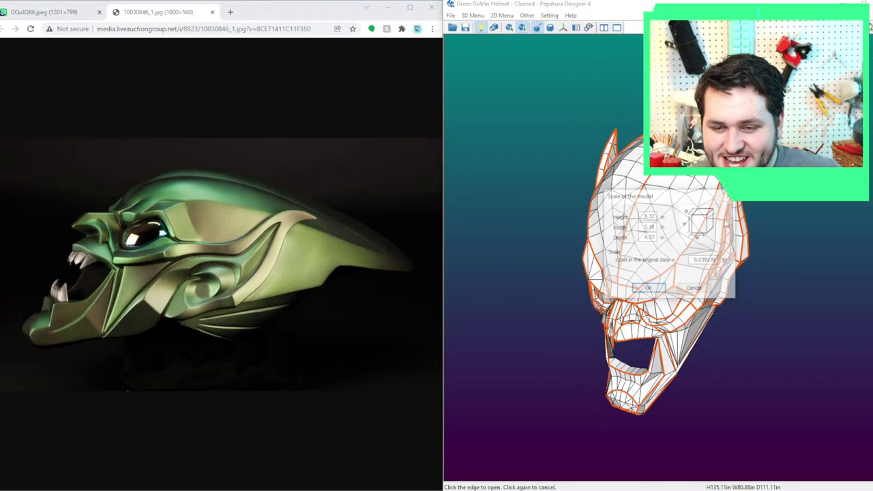
left_click(693, 290)
Enlarge the application window and reveal the 2D pattern page beside the 3D view, with the whole helmet in view.
left_click(864, 4)
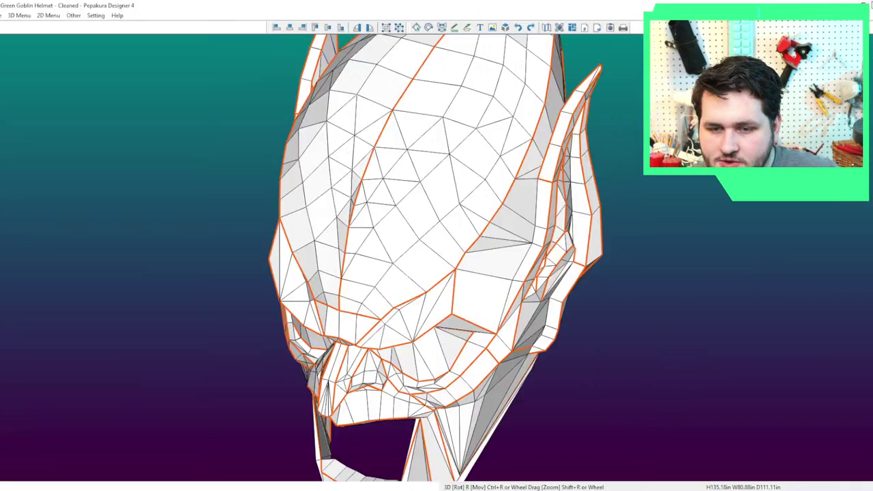
right_click_drag(586, 320, 592, 252)
scroll(593, 232, "down", 5)
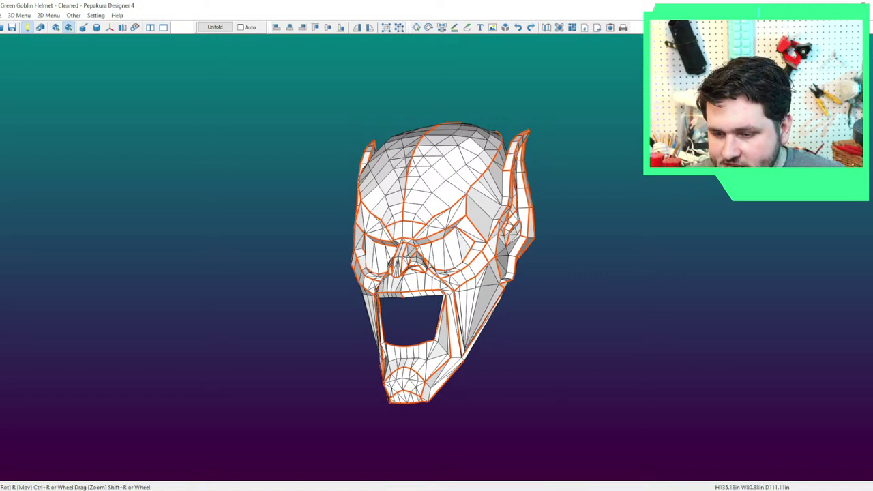
left_click_drag(835, 208, 523, 202)
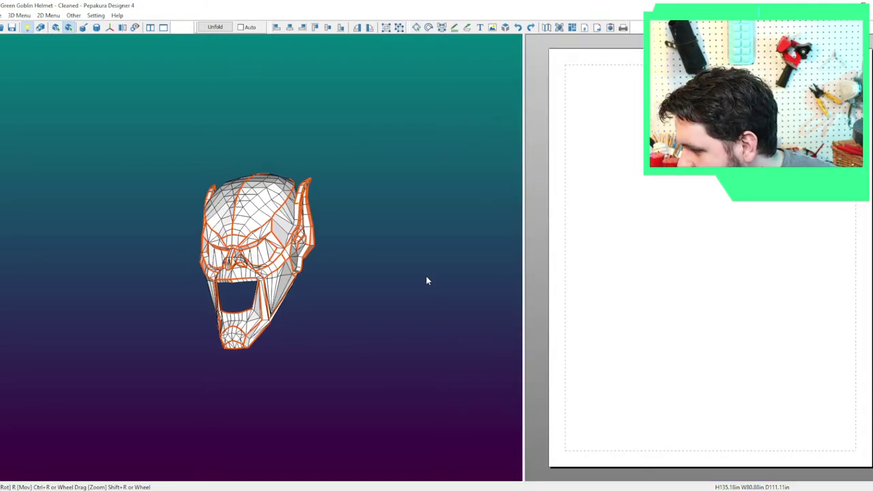
scroll(427, 280, "up", 1)
scroll(323, 276, "down", 2)
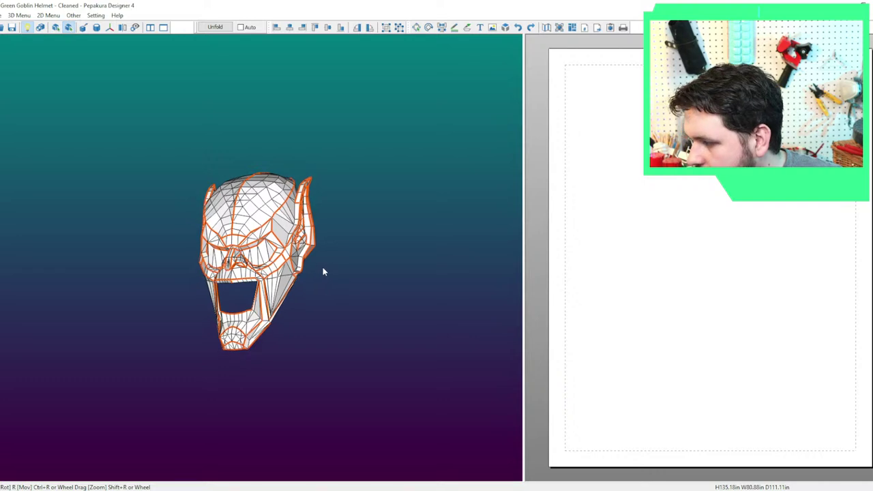
scroll(323, 269, "up", 5)
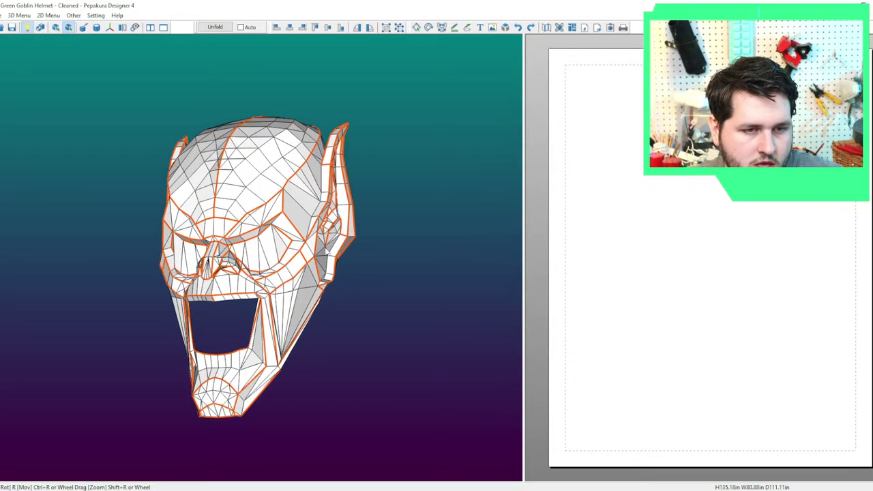
Change the 3D view setup so the helmet displays with softer shading and lighter edge lines.
right_click_drag(322, 269, 386, 246)
left_click(19, 15)
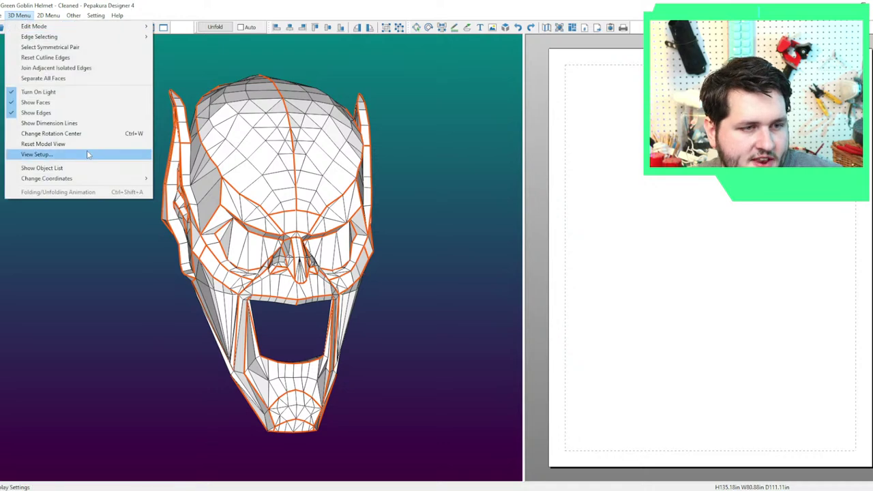
left_click(87, 150)
left_click(126, 46)
left_click(145, 85)
right_click_drag(483, 221, 428, 222)
Unfold the helmet at an assembled height of 16.5 in and hide the flaps on the pattern pieces.
left_click(215, 27)
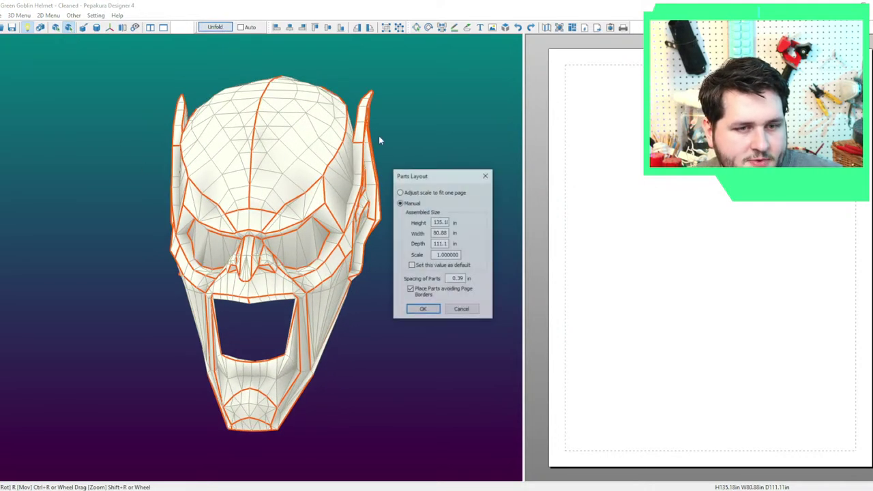
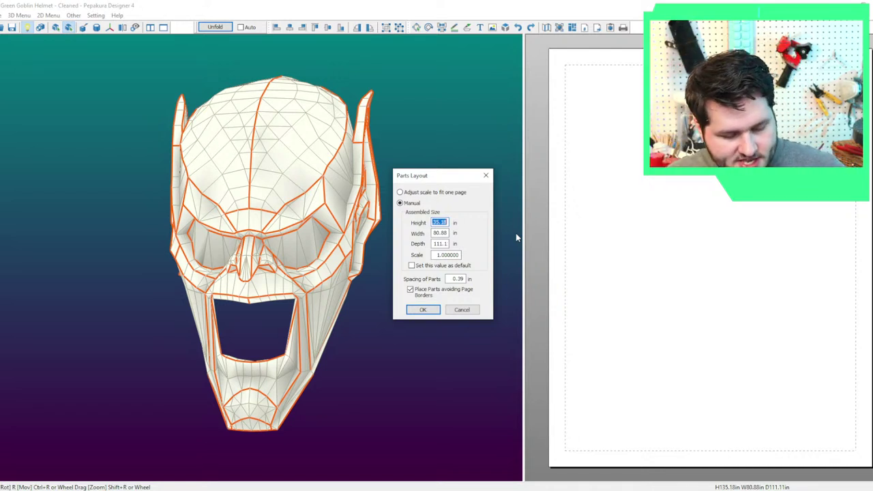
type("4.16")
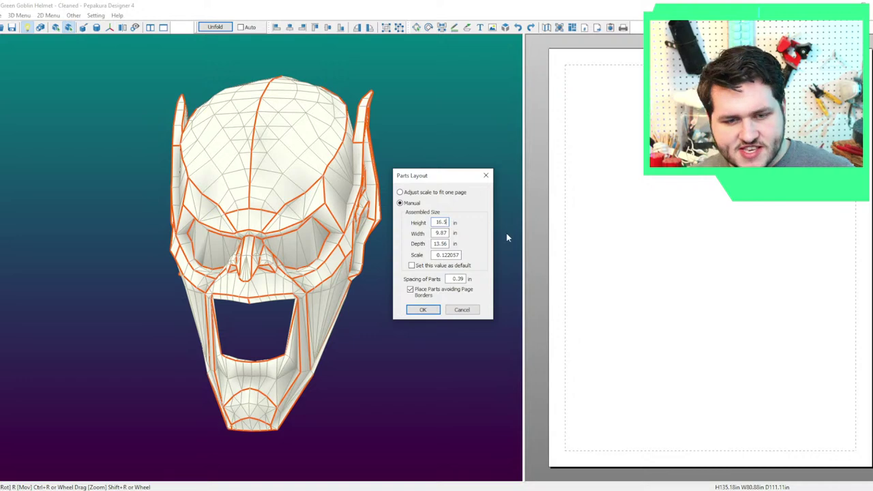
left_click(420, 310)
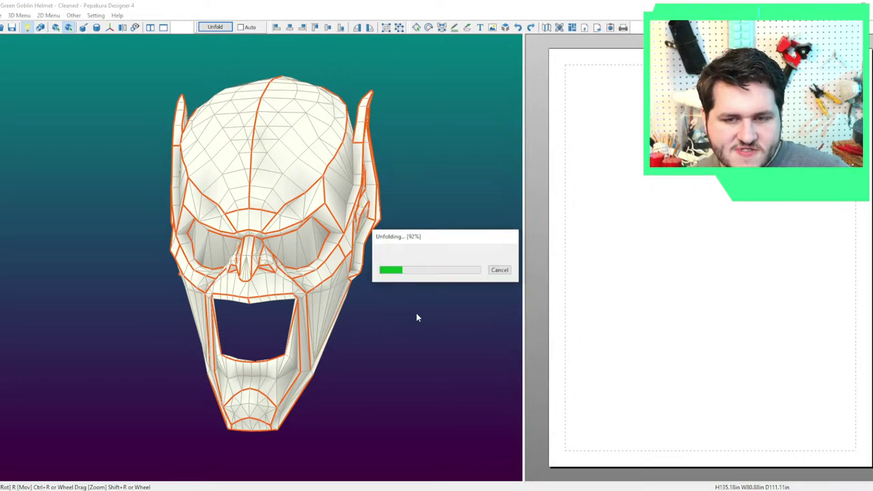
left_click(54, 17)
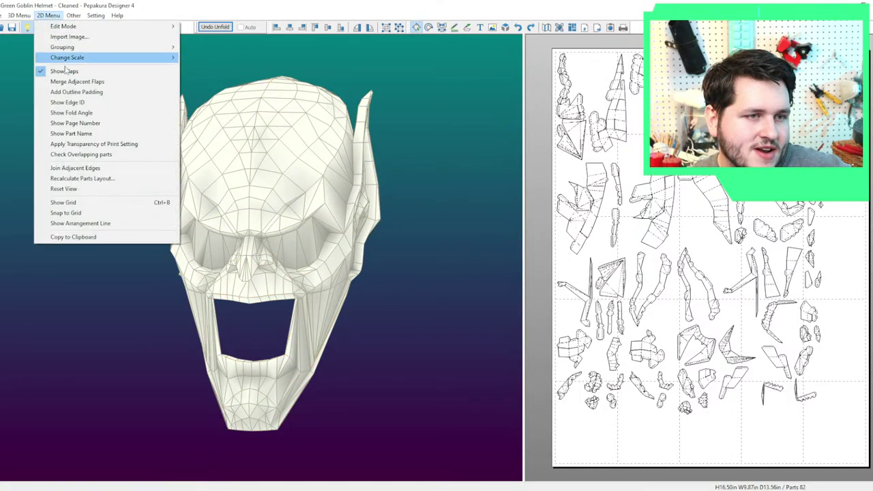
left_click(66, 71)
Select all pattern pieces of one half of the skull on the model and move them to the empty pages below the layout.
right_click_drag(416, 303, 382, 276)
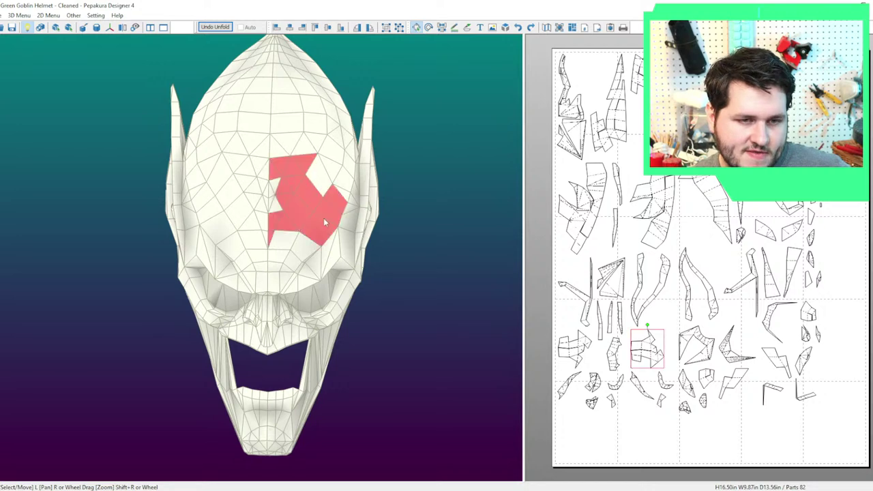
left_click_drag(321, 264, 309, 229)
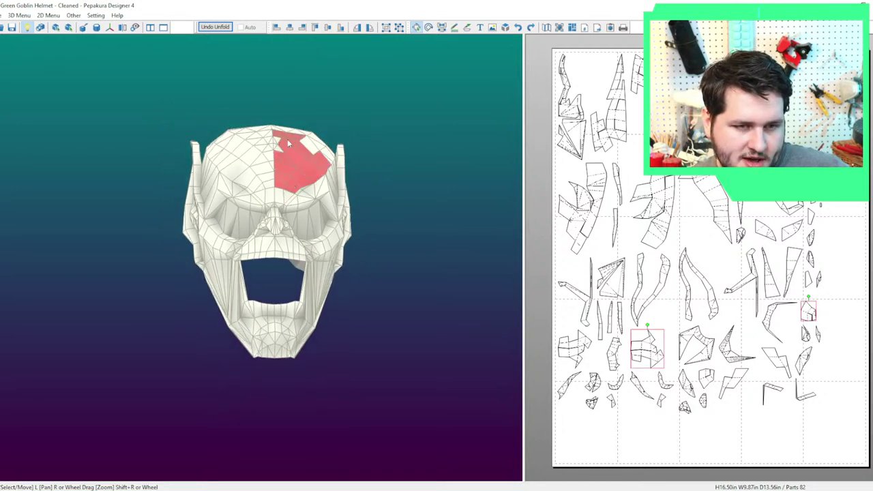
left_click_drag(310, 146, 294, 214)
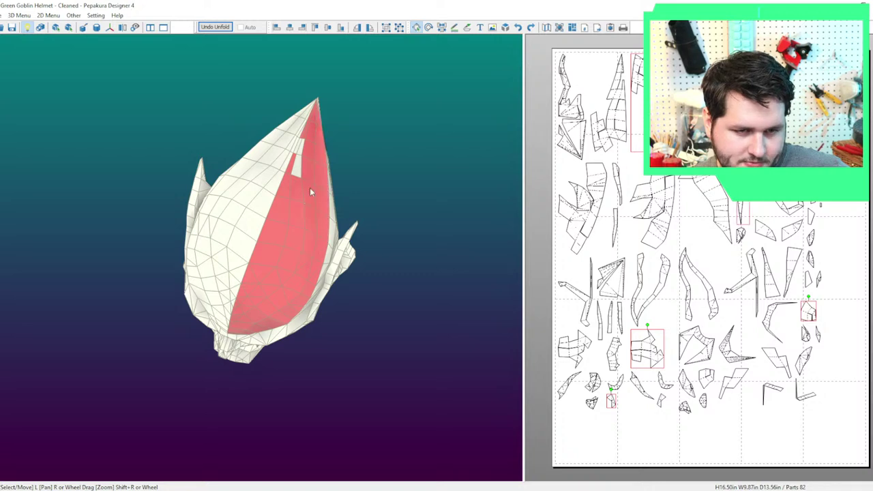
scroll(694, 266, "down", 2)
middle_click_drag(783, 311, 742, 210)
left_click_drag(603, 157, 659, 389)
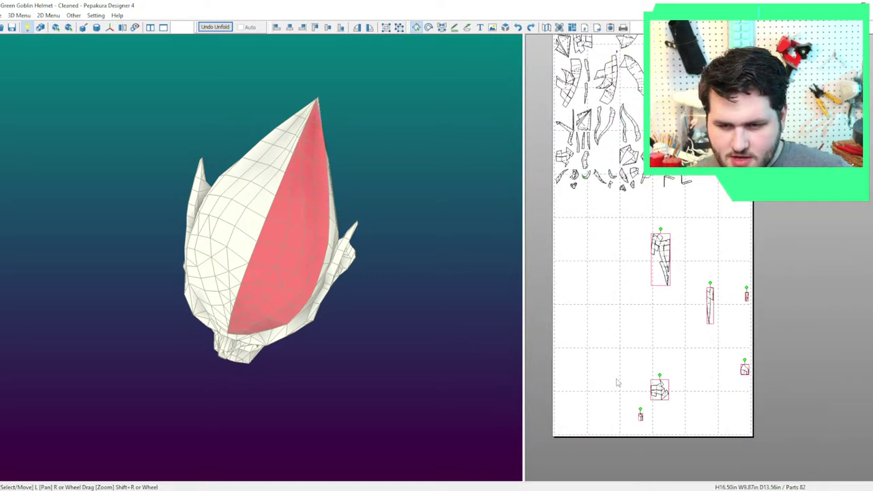
left_click(617, 379)
Bring the large skull piece close to the forehead piece and join the two along a lower edge.
middle_click_drag(622, 345, 697, 360)
scroll(702, 249, "up", 6)
left_click_drag(841, 251, 691, 270)
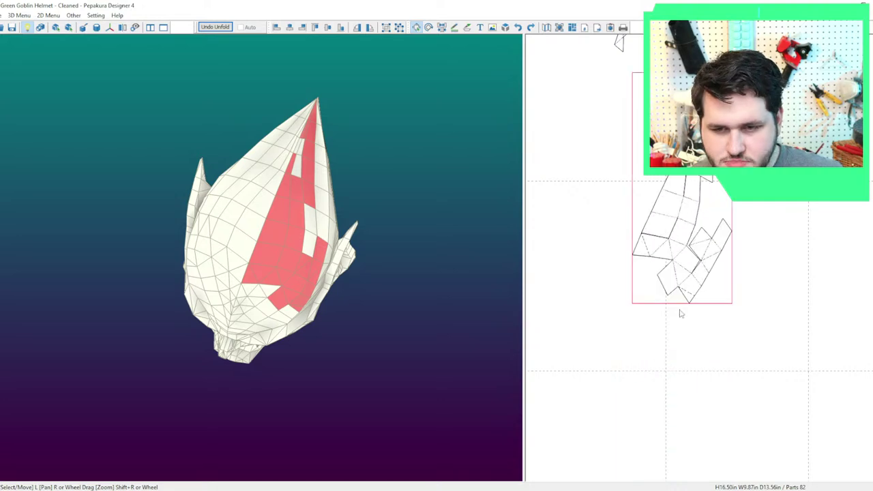
scroll(615, 292, "up", 3)
key("ctrl+j")
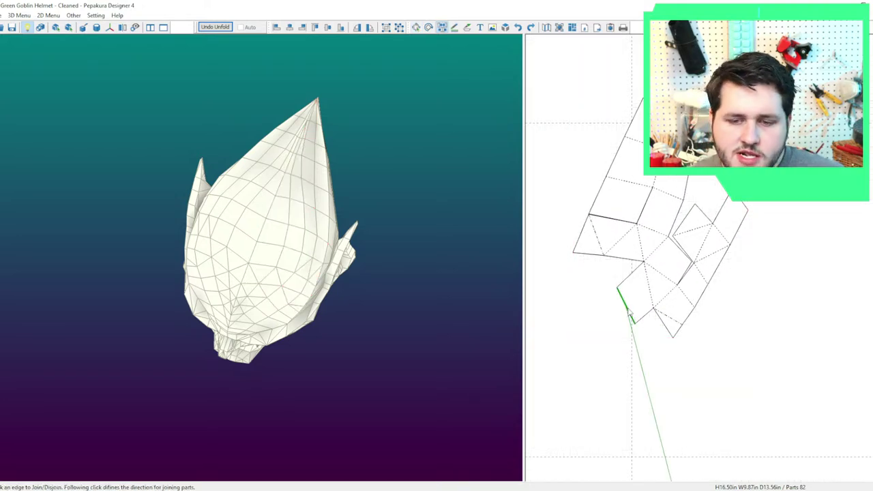
left_click(629, 312)
key("Escape")
left_click_drag(631, 313, 694, 348)
Join the matching short edges near the pointed front end of the combined forehead piece.
scroll(654, 383, "down", 4)
right_click_drag(431, 369, 450, 225)
key("j")
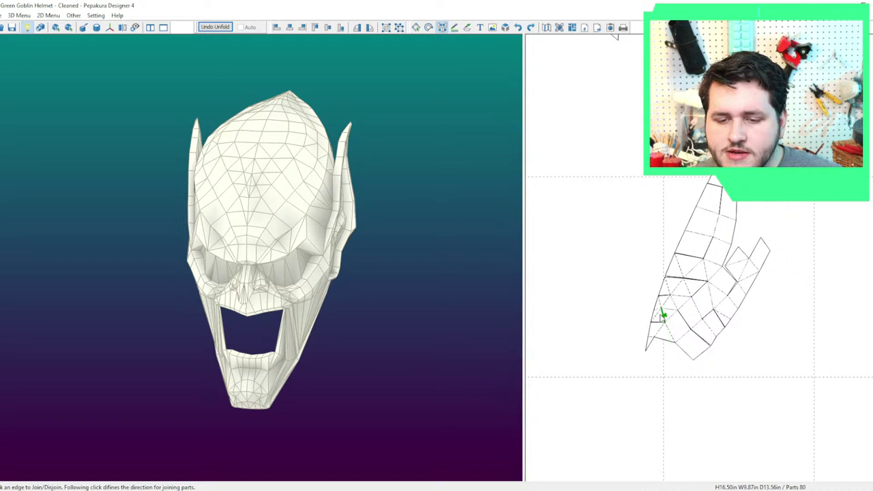
left_click(658, 311)
left_click(658, 315)
scroll(677, 358, "up", 4)
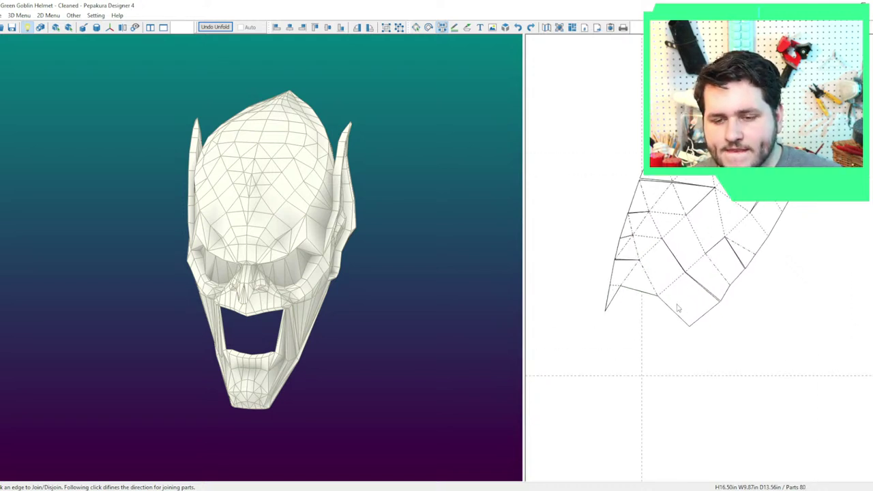
Detach the outer side strip from the skull piece and rejoin it along the forehead section's outer edge.
key("Escape")
left_click_drag(722, 217, 718, 311)
key("j")
left_click(756, 317)
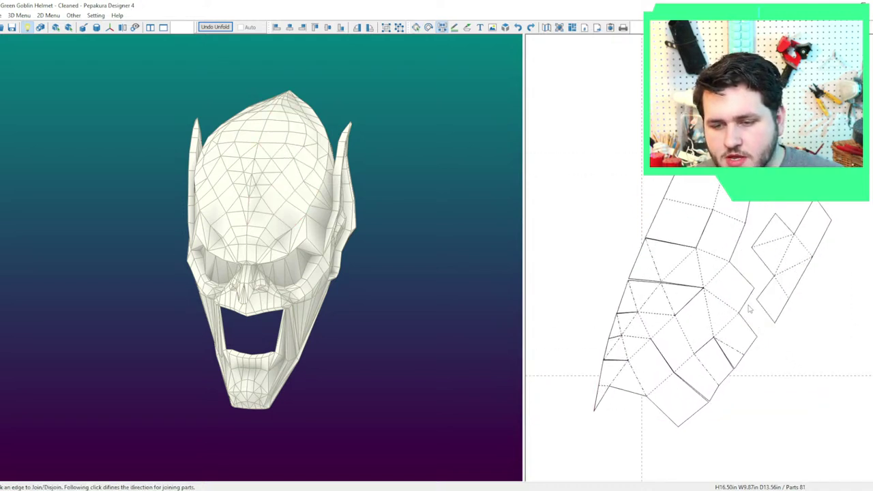
left_click(748, 303)
left_click(761, 301)
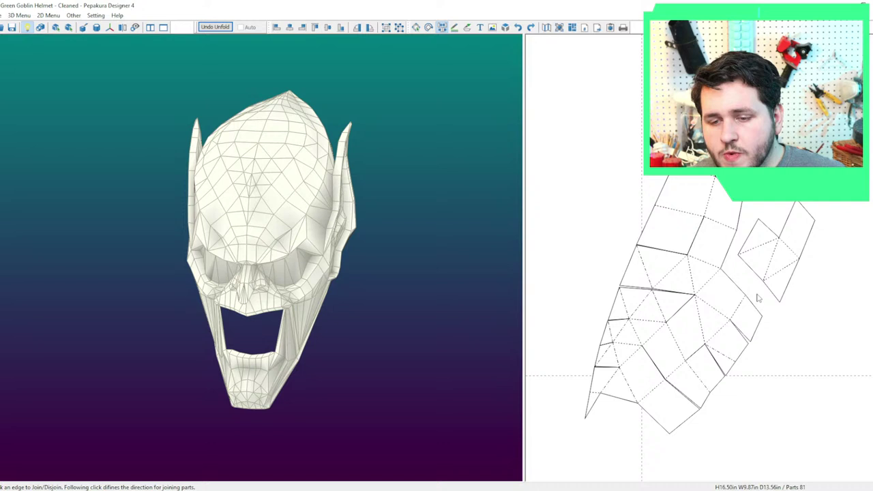
left_click(727, 277)
Separate and rejoin the lower skull rows along the outer strip so their crosswise cuts open toward the centreline.
left_click(693, 236)
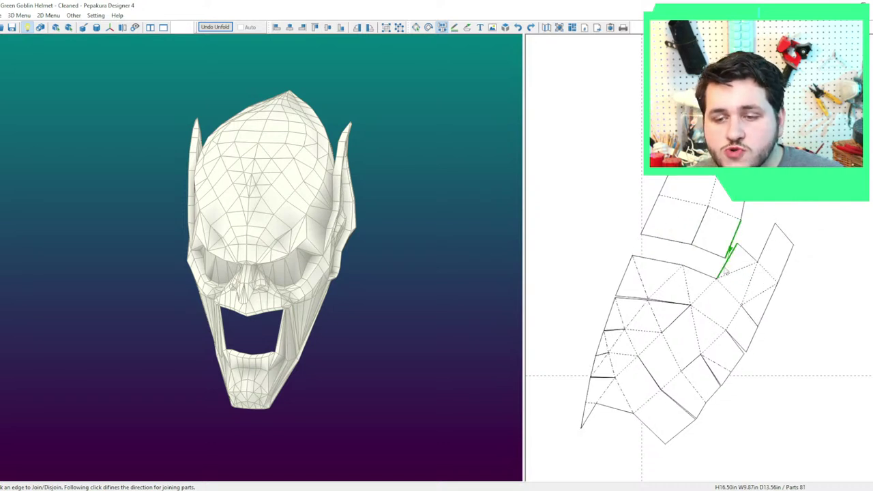
left_click(682, 215)
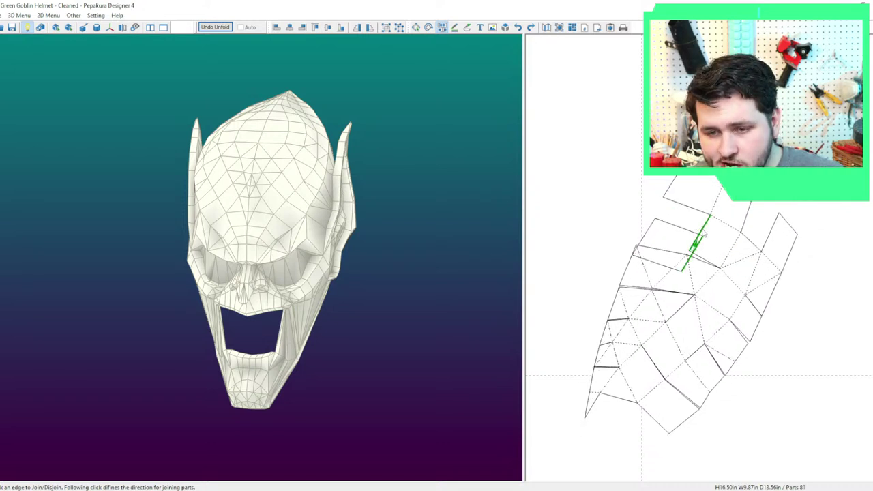
left_click(771, 262)
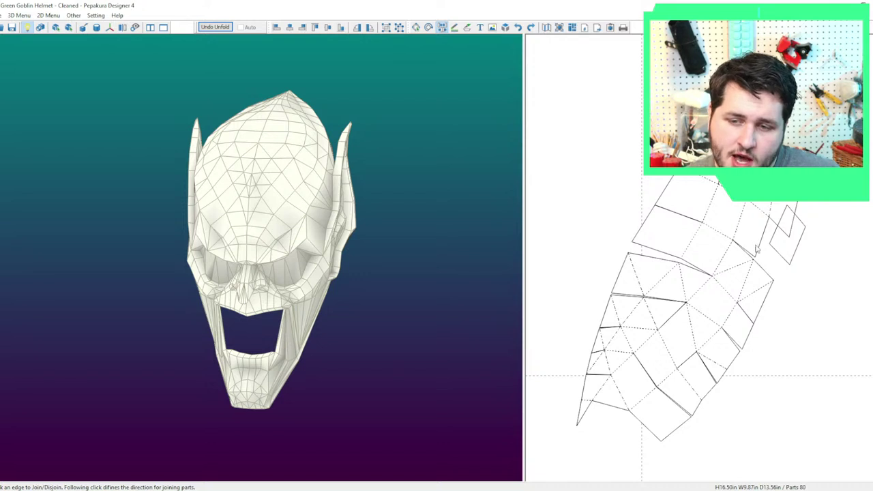
left_click(763, 251)
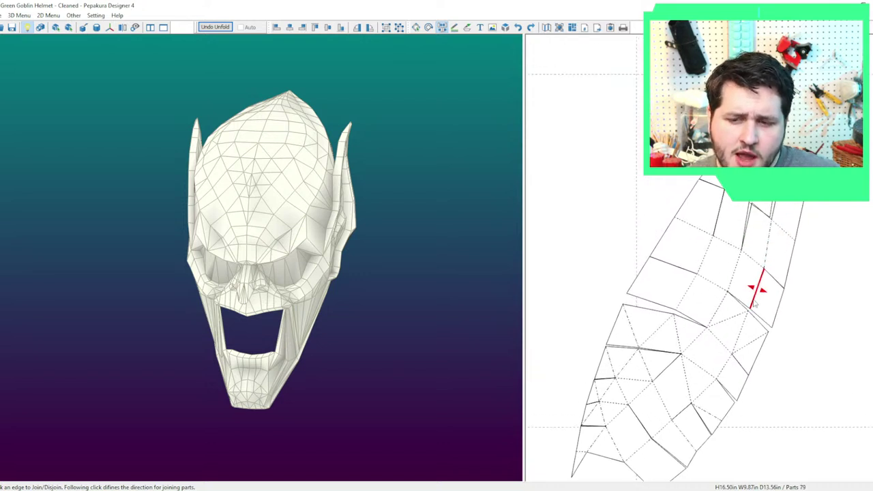
left_click(693, 228)
left_click(729, 257)
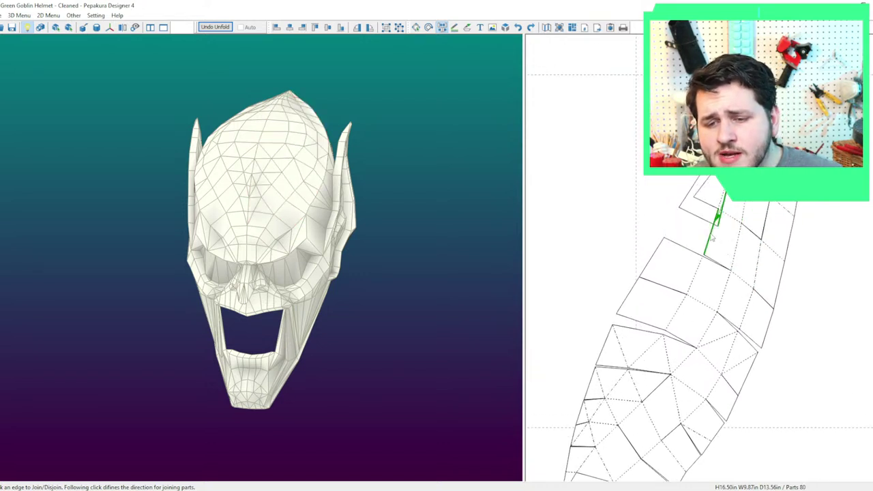
left_click(773, 250)
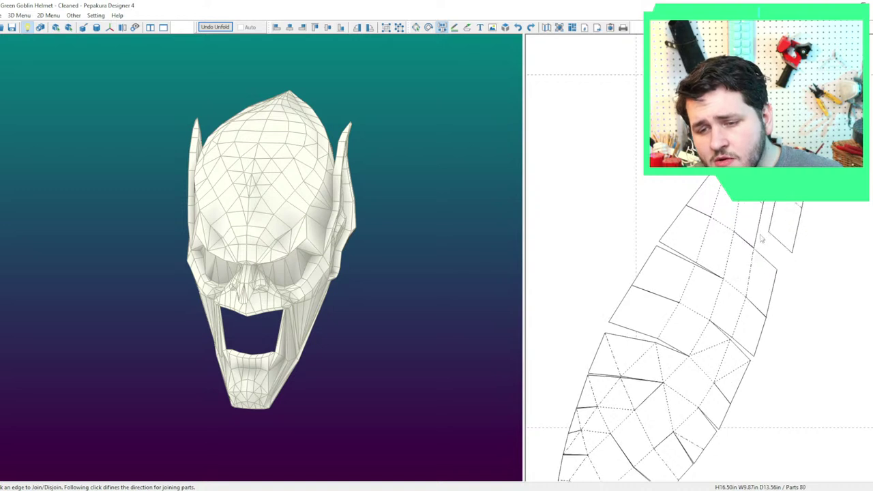
left_click(759, 235)
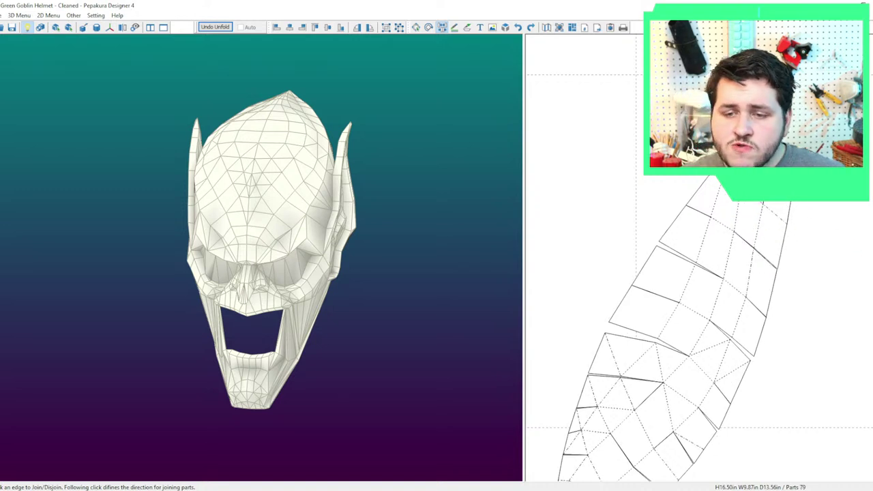
Split and rejoin the remaining skull rows and outer strip edge by edge up toward the crown.
left_click(766, 190)
left_click(767, 224)
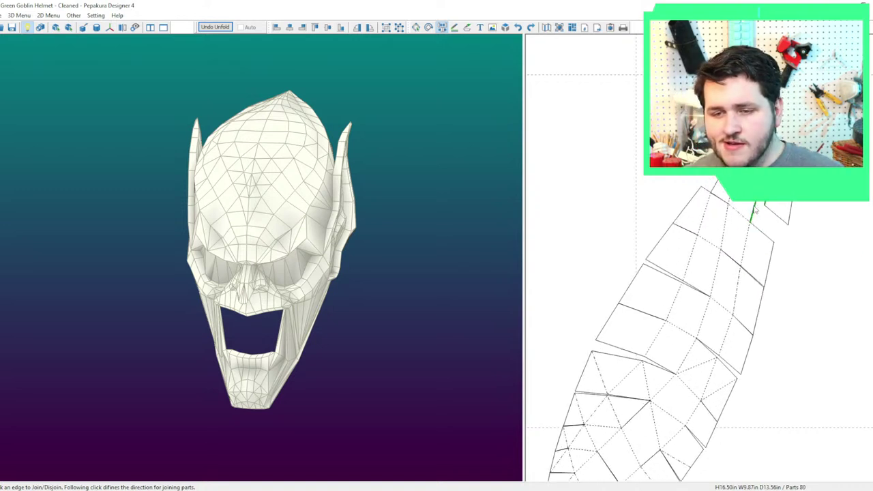
left_click(754, 212)
left_click(769, 187)
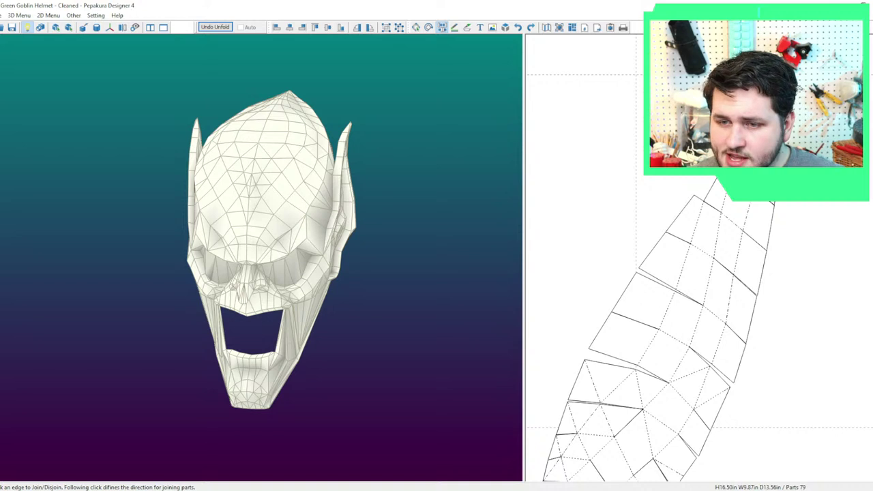
left_click(757, 187)
left_click(761, 167)
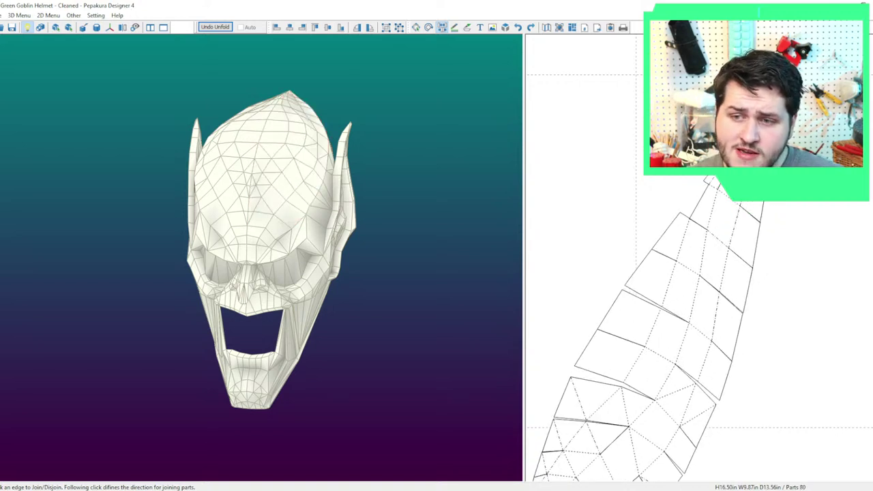
middle_click_drag(721, 276, 768, 193)
left_click(766, 159)
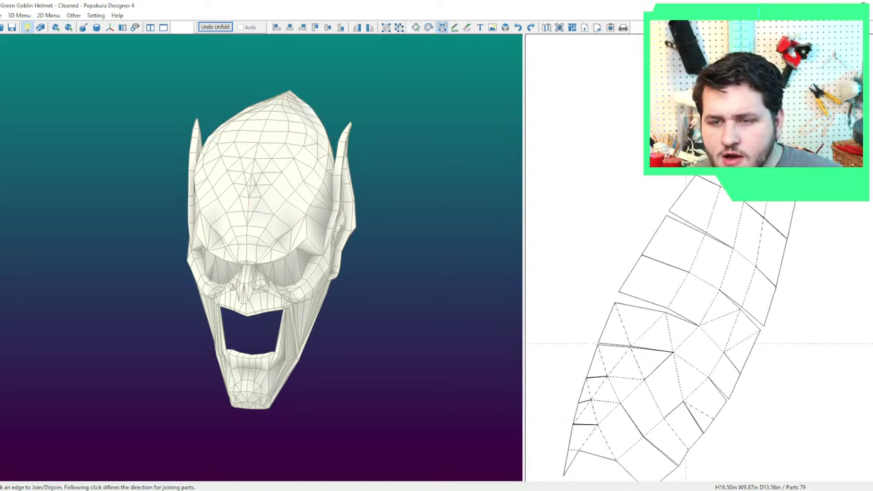
left_click(749, 270)
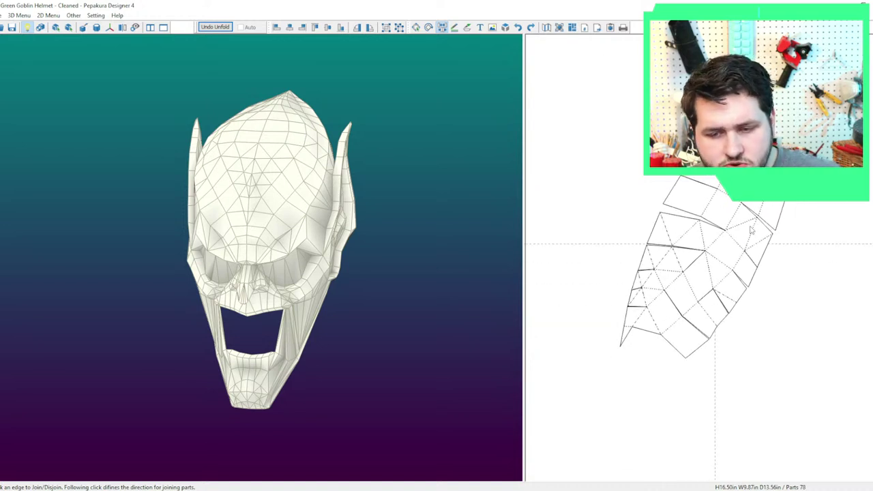
Reroute the short slanted seam inside the forehead section into a crosswise cut from the centreline edge.
left_click(664, 274)
left_click(691, 283)
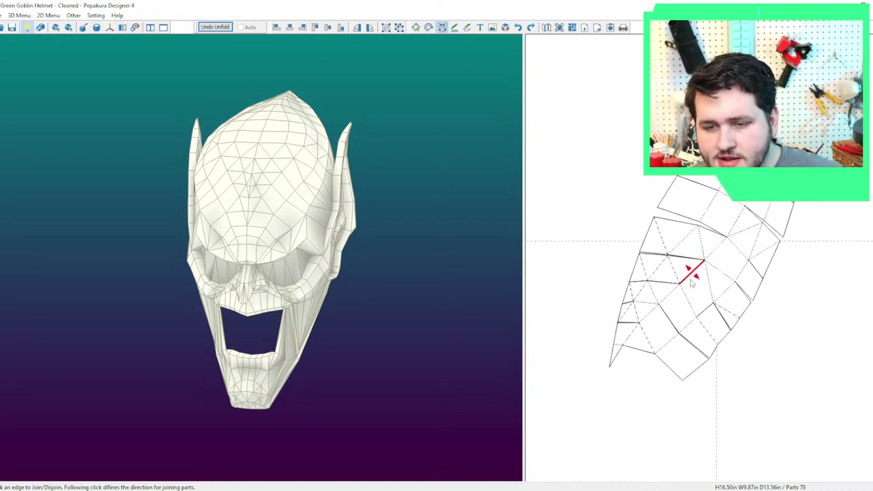
left_click(707, 345)
Detach the forehead section from the upper skull and rejoin them at the outermost edge of their shared seam.
middle_click_drag(706, 330, 713, 283)
scroll(713, 283, "up", 3)
middle_click_drag(821, 224, 759, 247)
scroll(778, 251, "up", 5)
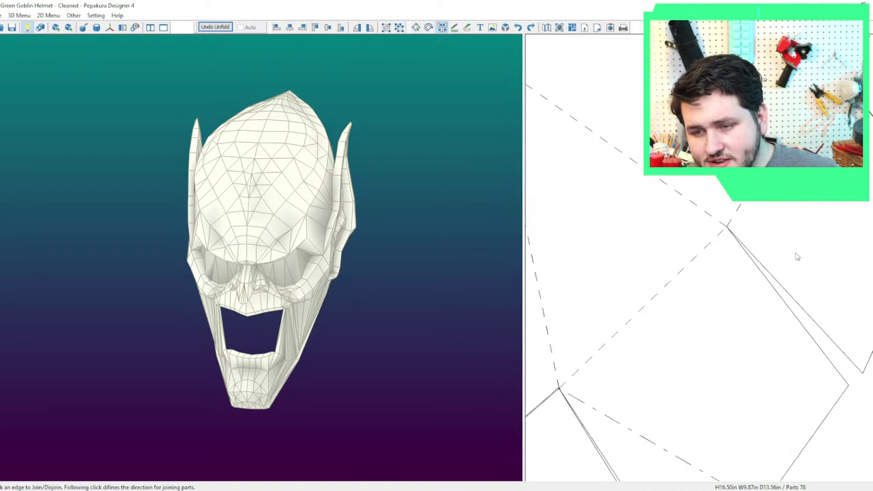
scroll(797, 257, "down", 5)
left_click(722, 252)
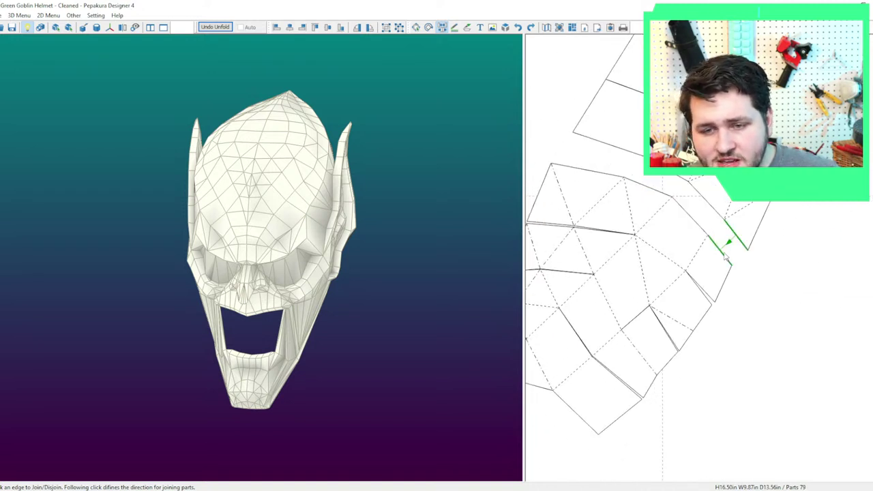
left_click(725, 253)
left_click(675, 305)
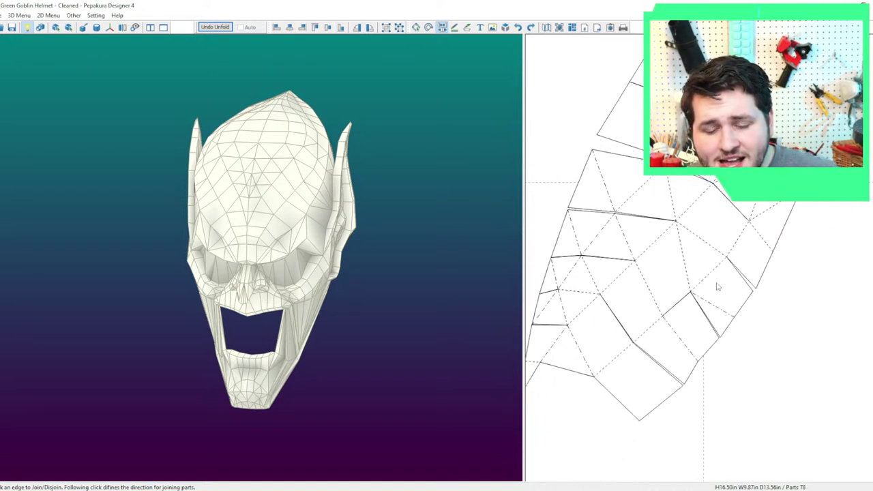
left_click(617, 339)
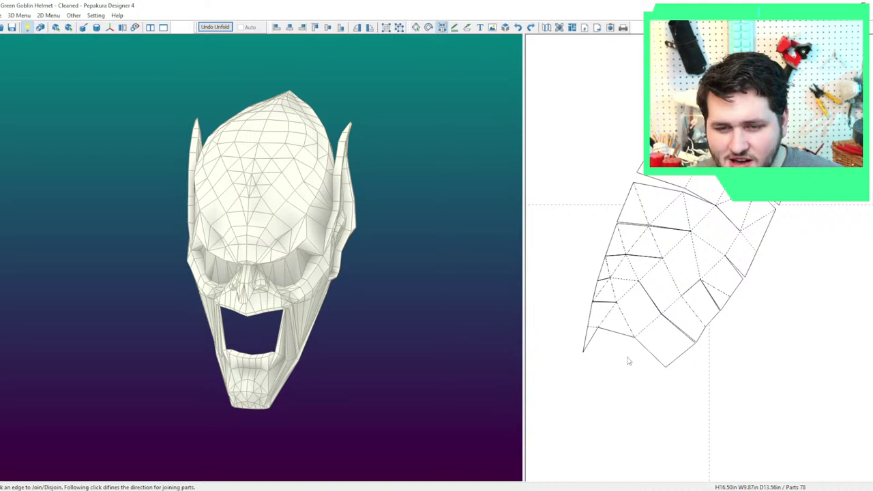
Join the remaining front forehead piece to the lower end of the skull half and return to selecting and moving parts.
mouse_move(327, 282)
right_mouse_down()
mouse_move(279, 283)
mouse_move(339, 290)
right_mouse_up()
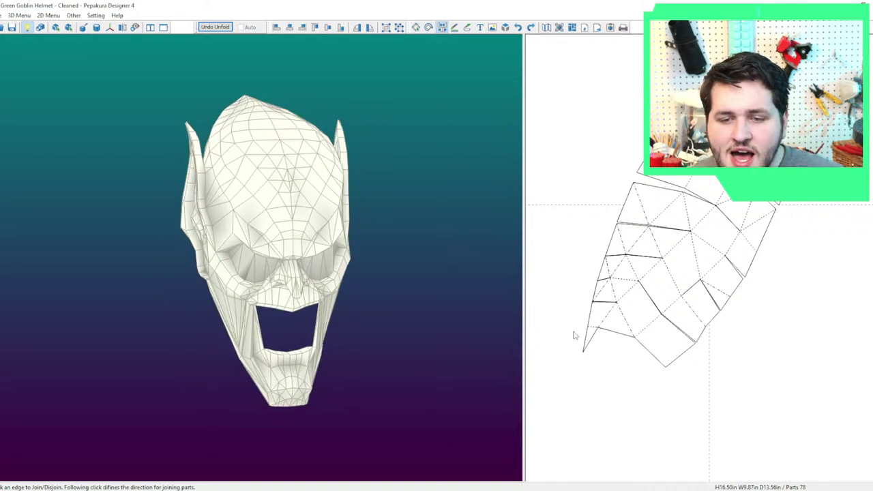
left_click(653, 355)
left_click(706, 341)
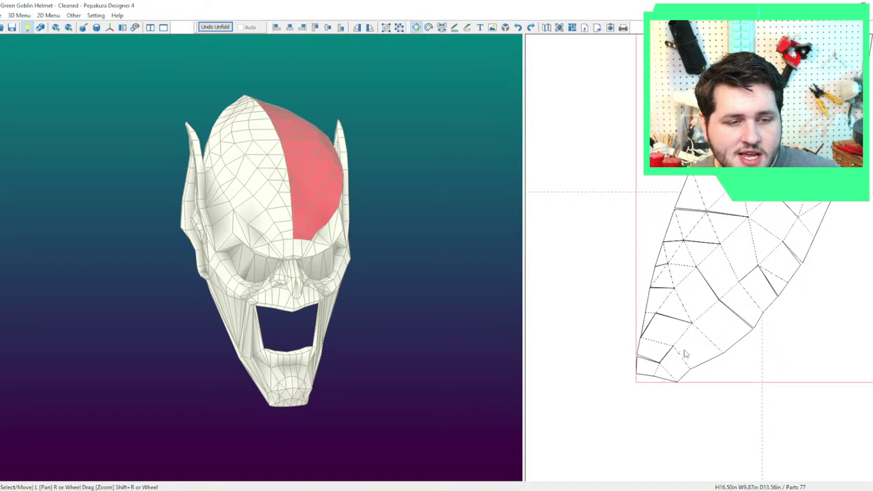
Split and rejoin the crosswise seams at the forehead tip of the skull half so the rows stay connected along inner edges.
left_click(712, 328)
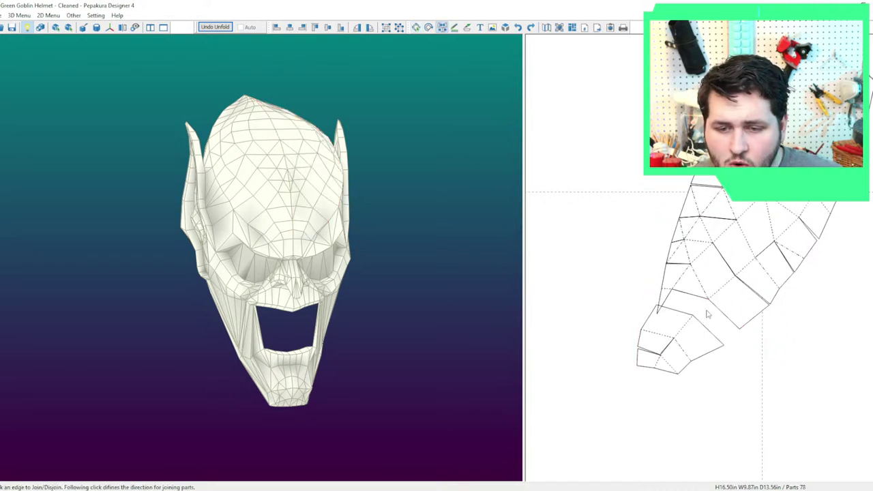
left_click(666, 300)
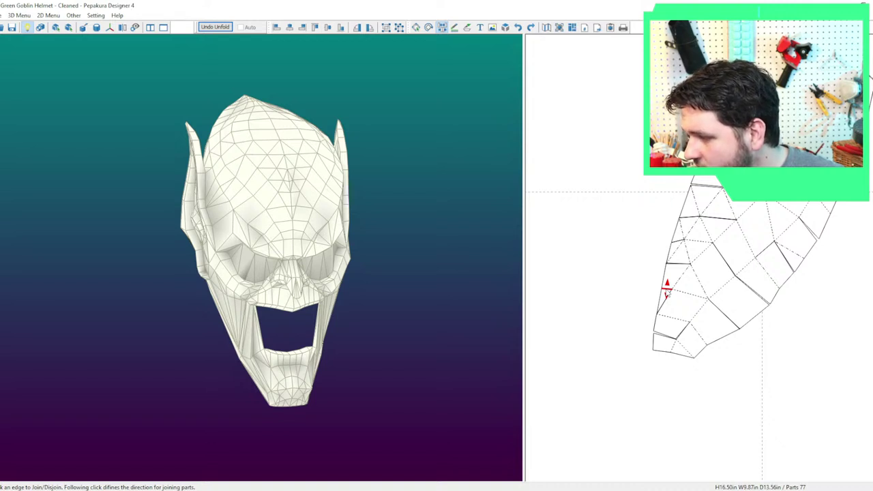
left_click(668, 289)
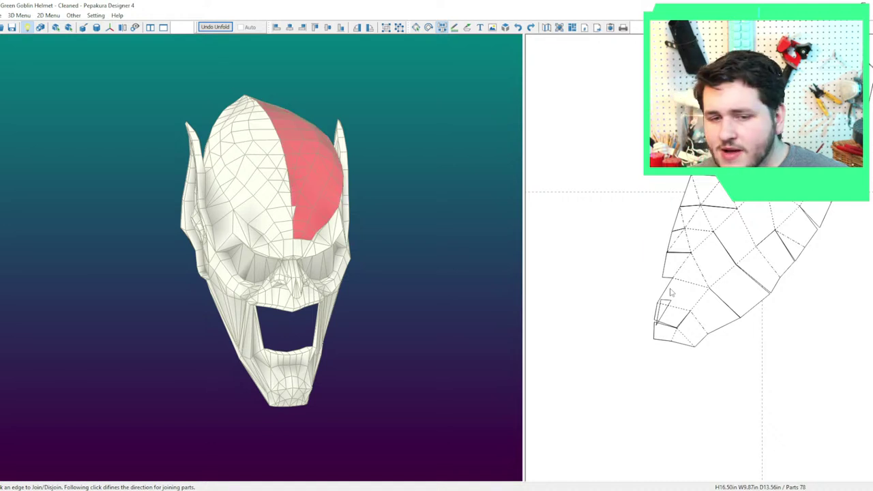
left_click(668, 292)
left_click(697, 323)
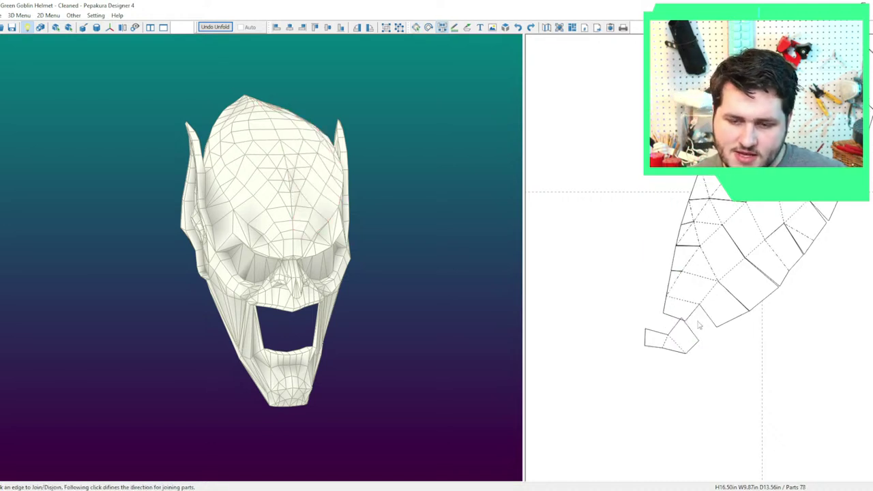
left_click(695, 313)
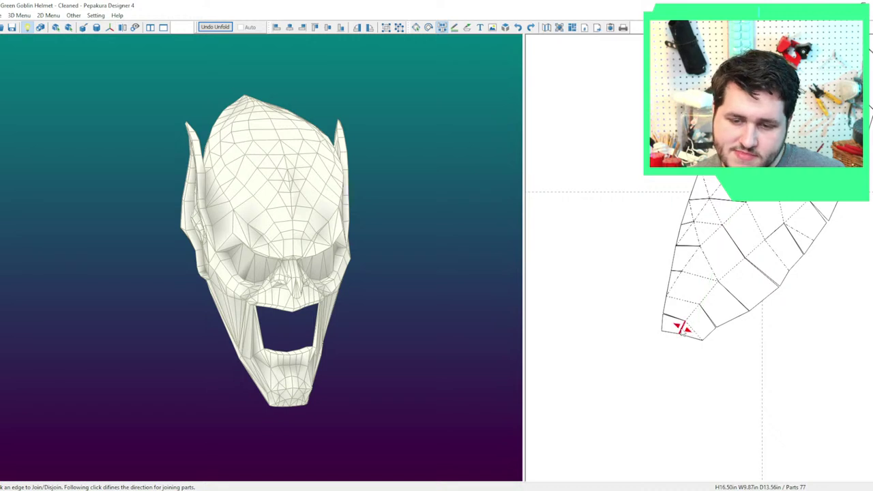
Join the opposite half's lowest forehead piece to the tip across the centreline, splitting and reconnecting the small faces around it.
left_click(682, 327)
left_click(683, 323)
left_click(683, 339)
left_click(677, 372)
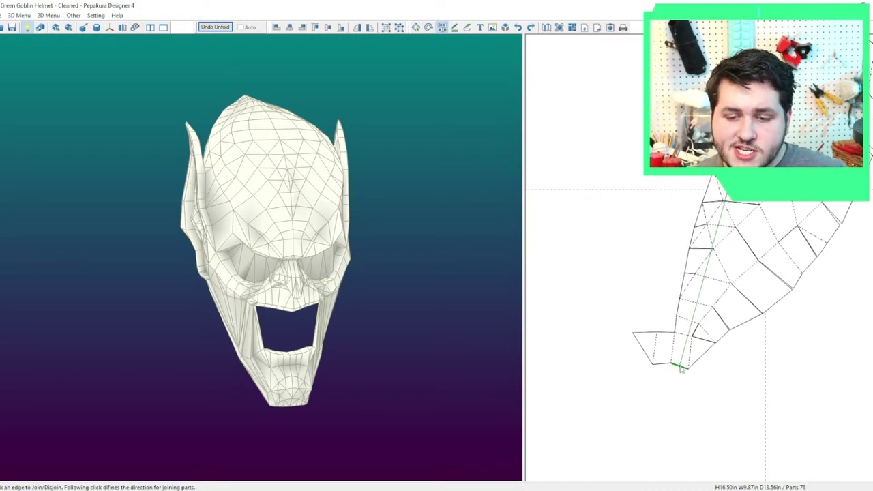
left_click(681, 369)
left_click(709, 331)
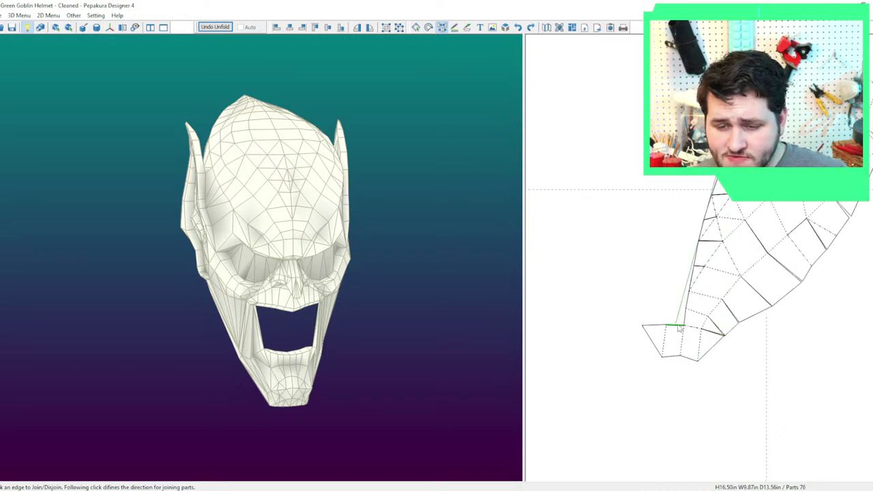
Join the opposite half's next forehead row to the tip, then detach it and reconnect it through the centreline faces.
left_click(678, 329)
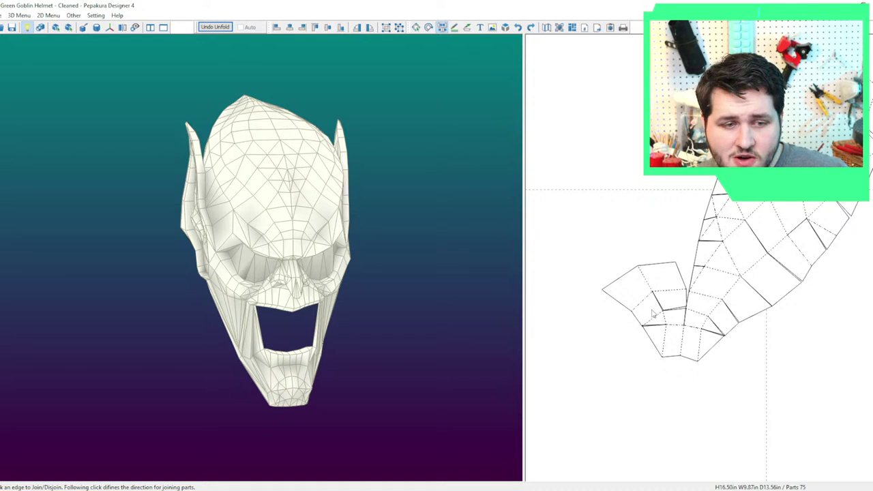
left_click(668, 321)
left_click(689, 317)
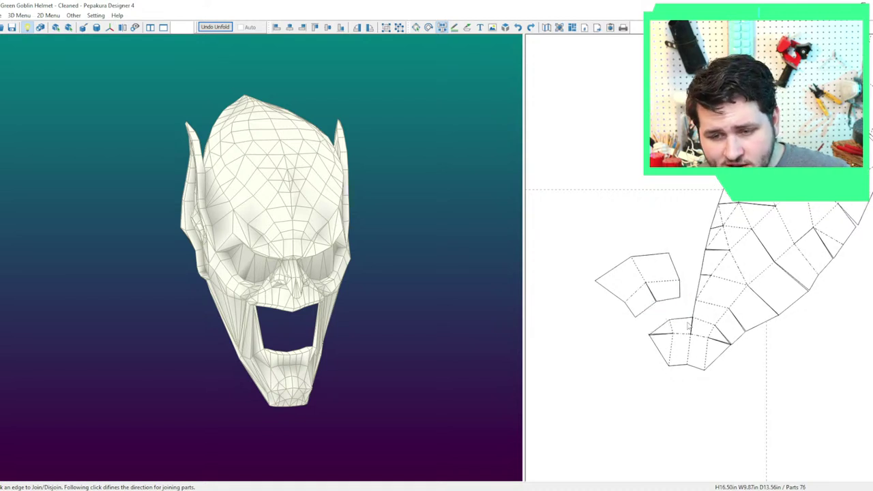
left_click(683, 320)
left_click(690, 352)
left_click(705, 330)
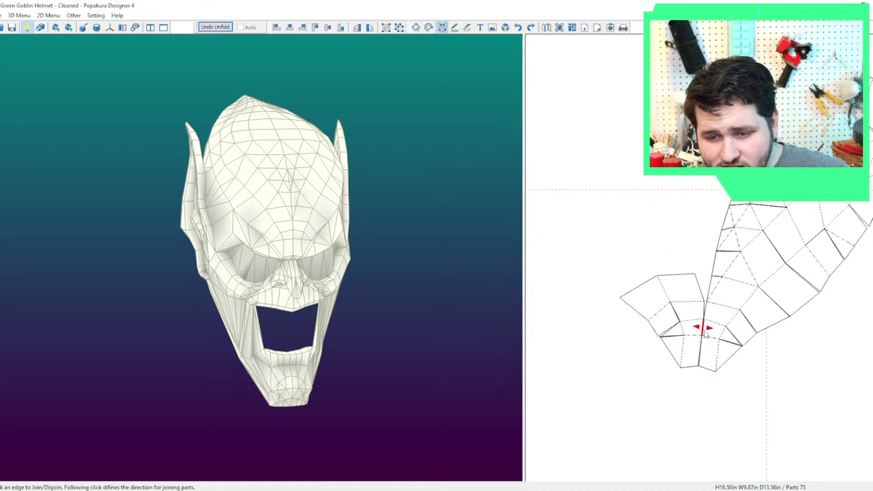
Move the halves' centreline connection to the lowest edge and reroute the slanted seam in the opposite row into a crosswise cut.
scroll(706, 335, "up", 3)
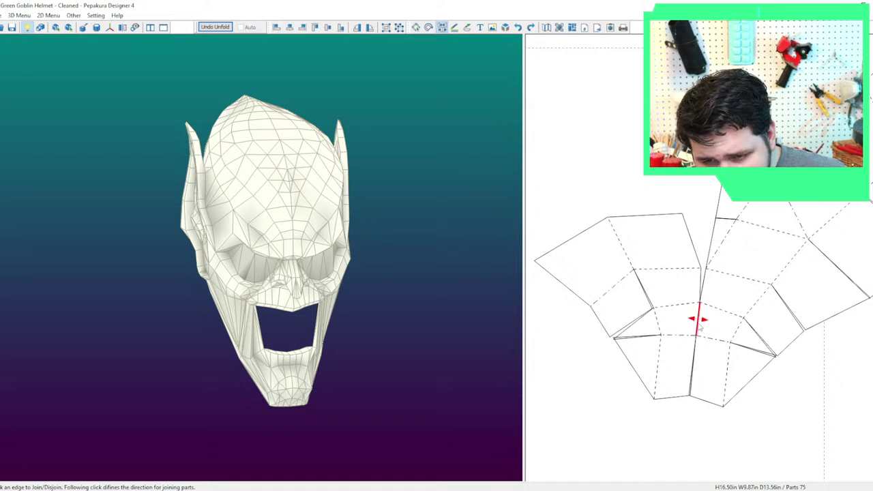
left_click(705, 351)
left_click(708, 360)
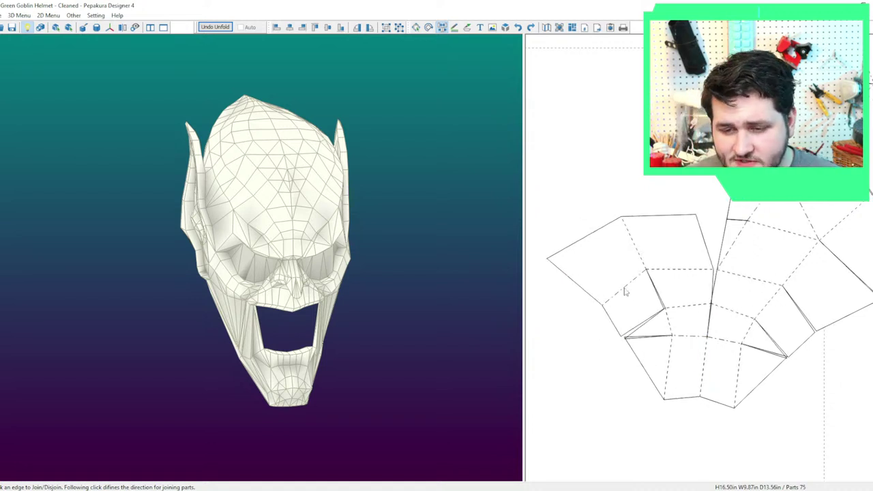
left_click(627, 285)
left_click(648, 281)
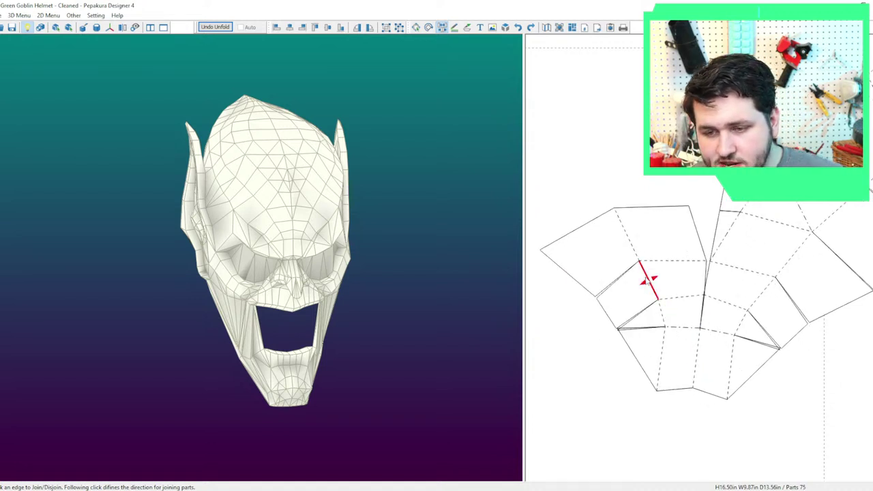
scroll(646, 285, "down", 4)
middle_click_drag(645, 287, 627, 329)
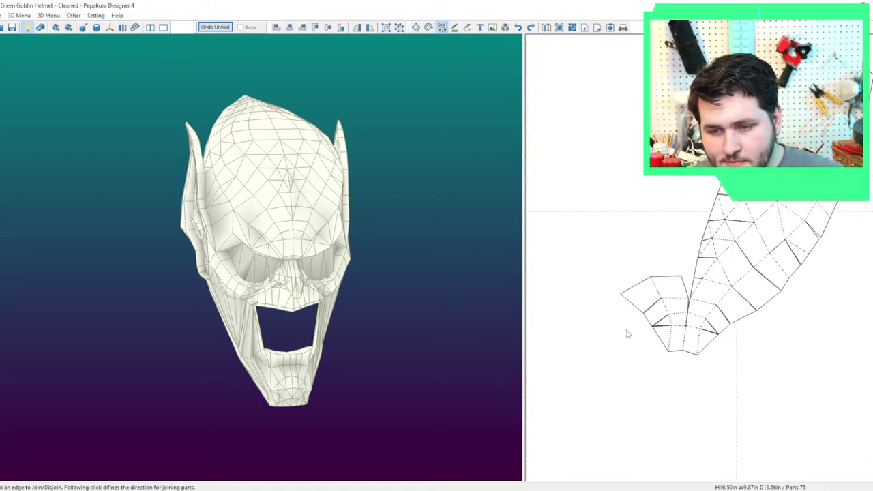
Join the opposite half's larger forehead section and move its stray centreline triangles back onto that half.
left_click(661, 281)
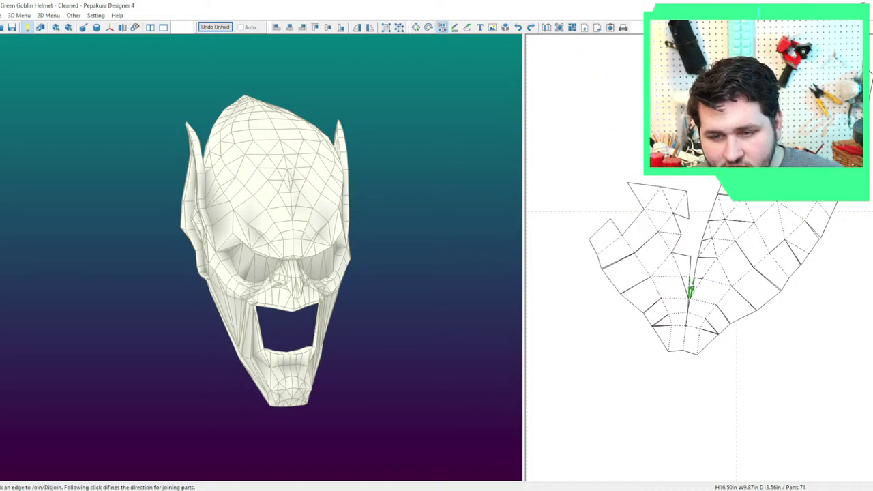
left_click(685, 273)
left_click(670, 232)
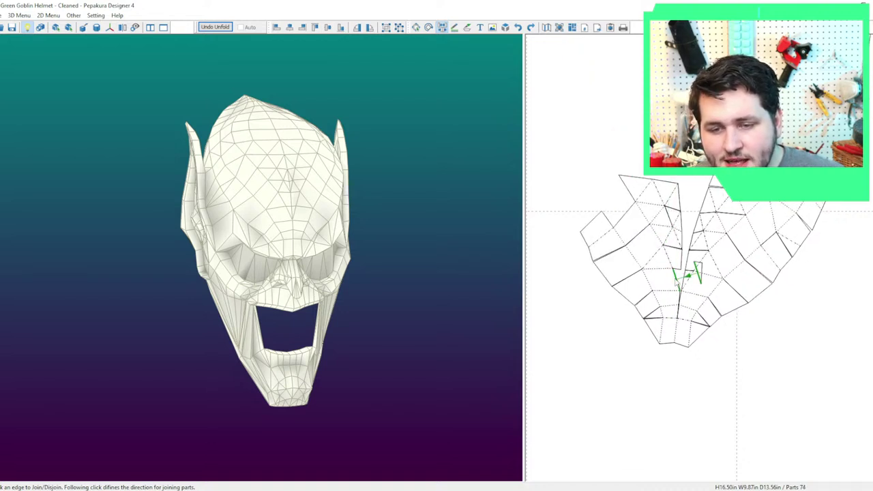
left_click(676, 233)
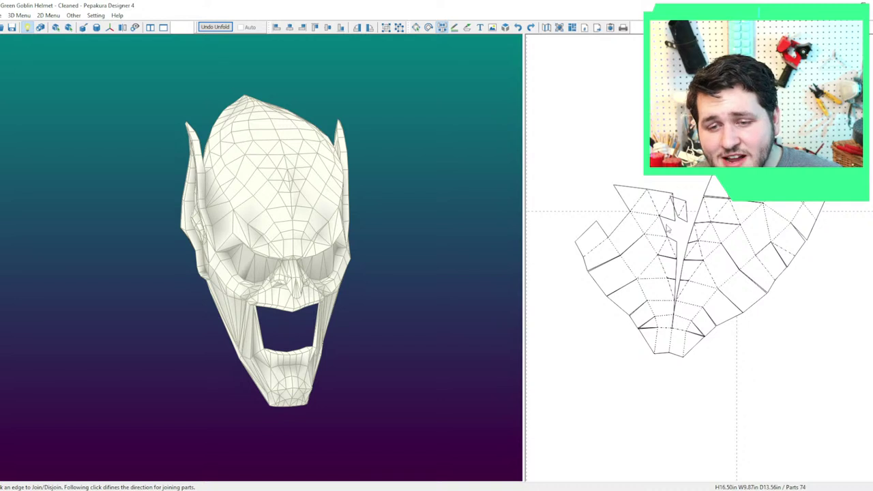
Split the top forehead strip, join the opposite upper skull section at the outer edge, and reroute the short outer seams on both halves.
left_click(648, 213)
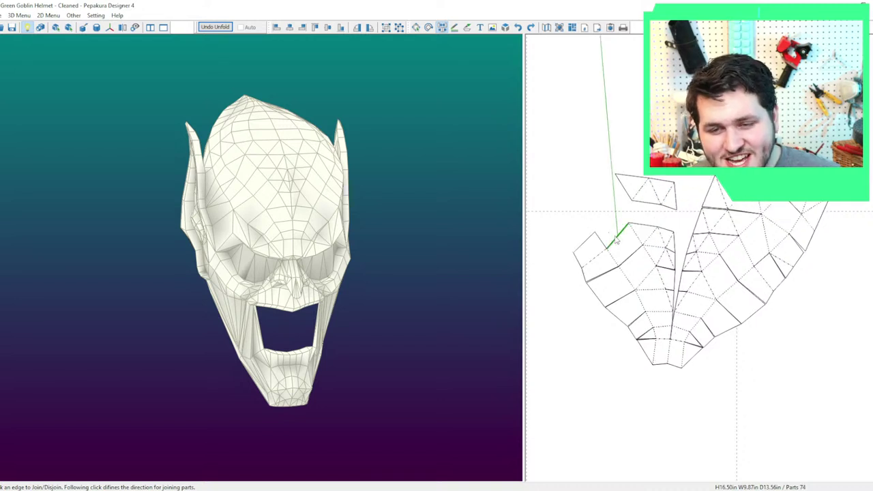
left_click(617, 238)
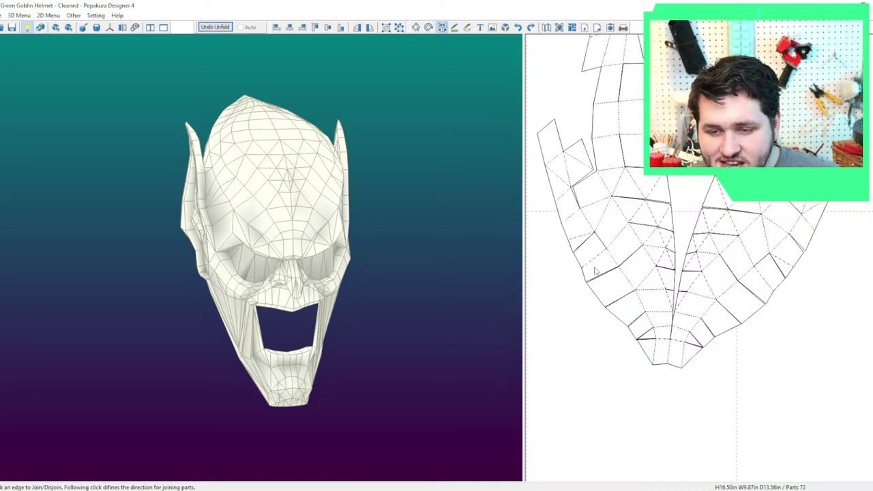
left_click(596, 257)
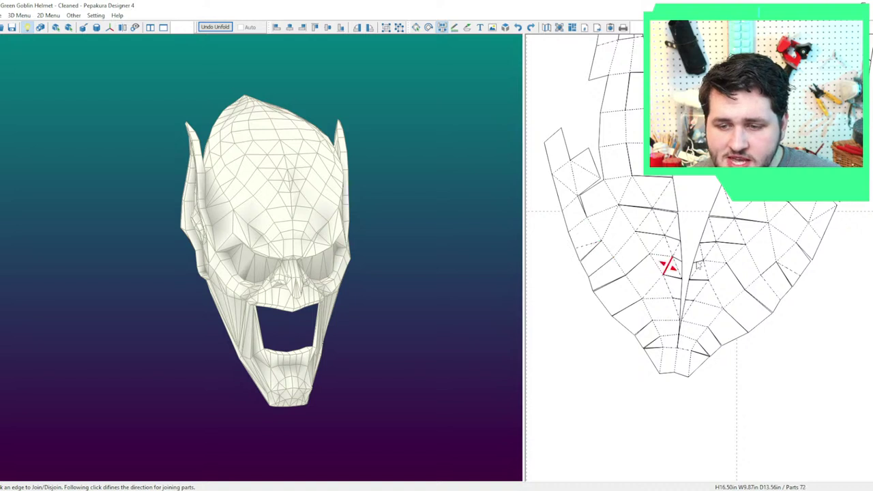
left_click(767, 282)
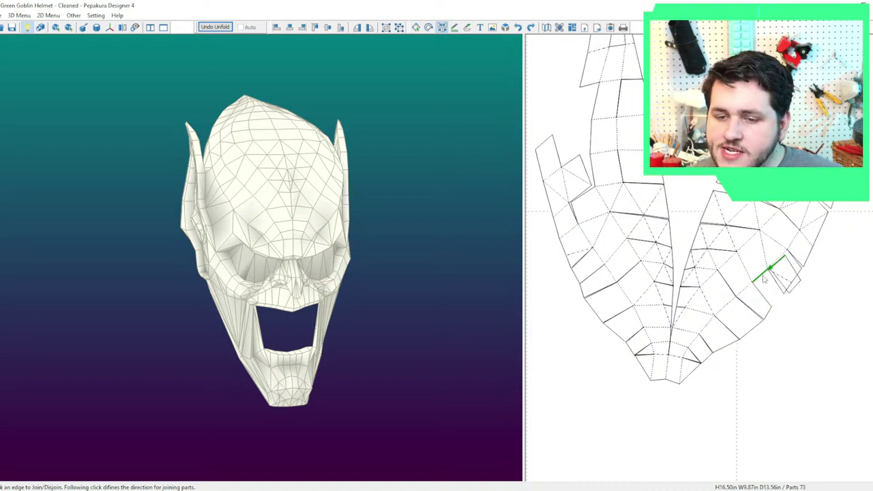
left_click(764, 278)
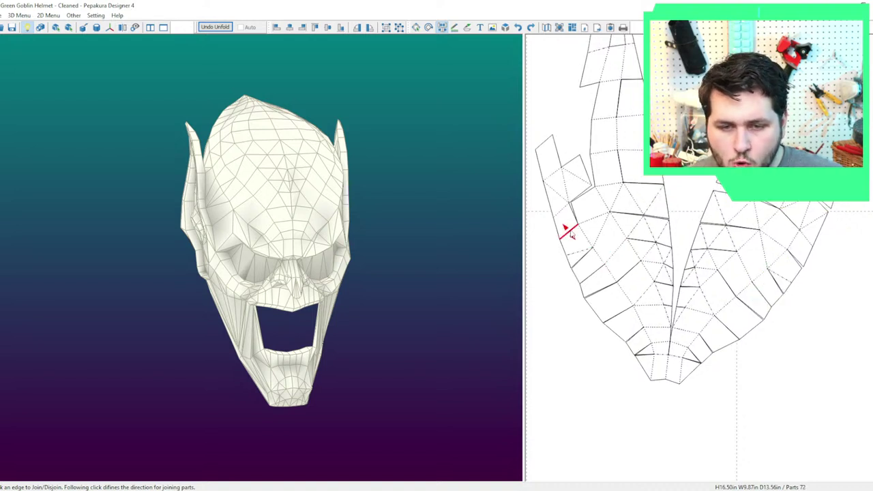
Reroute the seams between the opposite half's forehead and upper skull rows so the cuts run crosswise from the centreline.
left_click(574, 208)
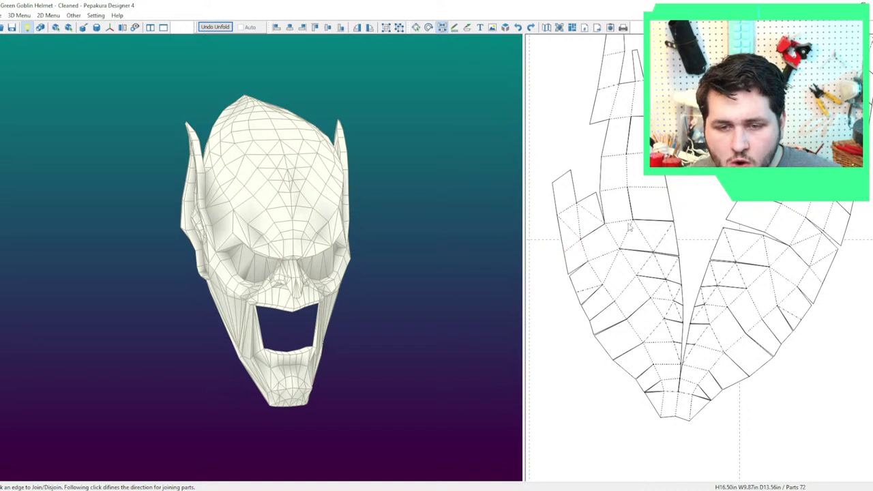
left_click(620, 220)
left_click(602, 205)
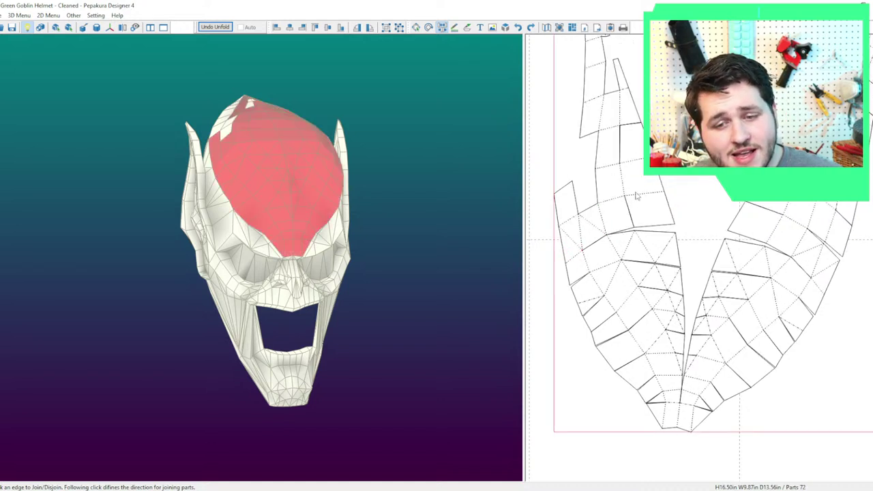
left_click(639, 193)
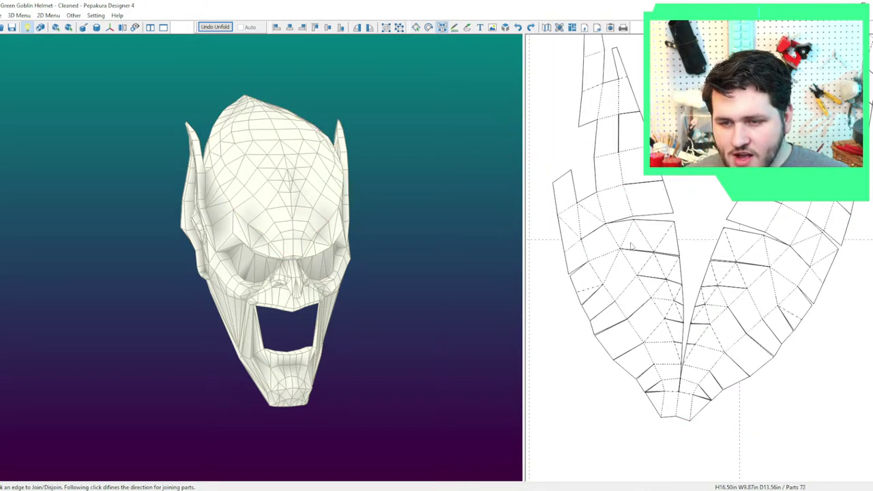
Move the outer strip's faces onto the opposite half's lower skull rows, then detach the section above and rejoin it near the outer edge.
left_click(575, 211)
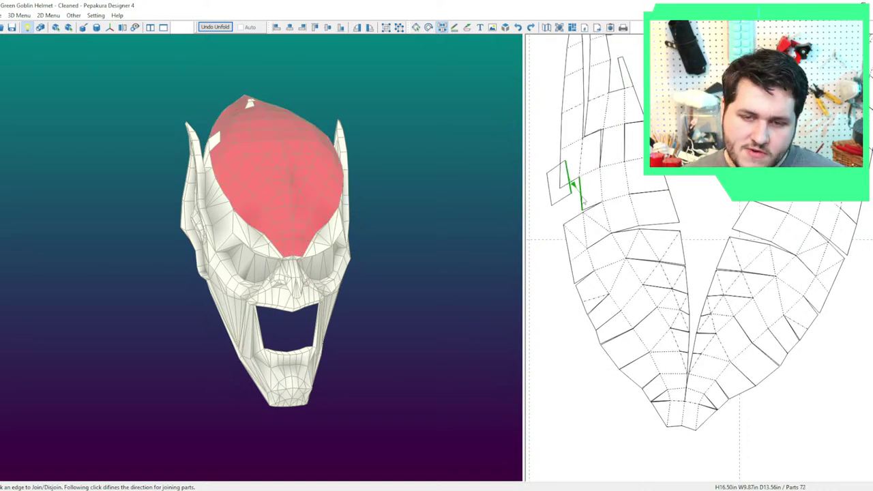
left_click(585, 193)
left_click(592, 172)
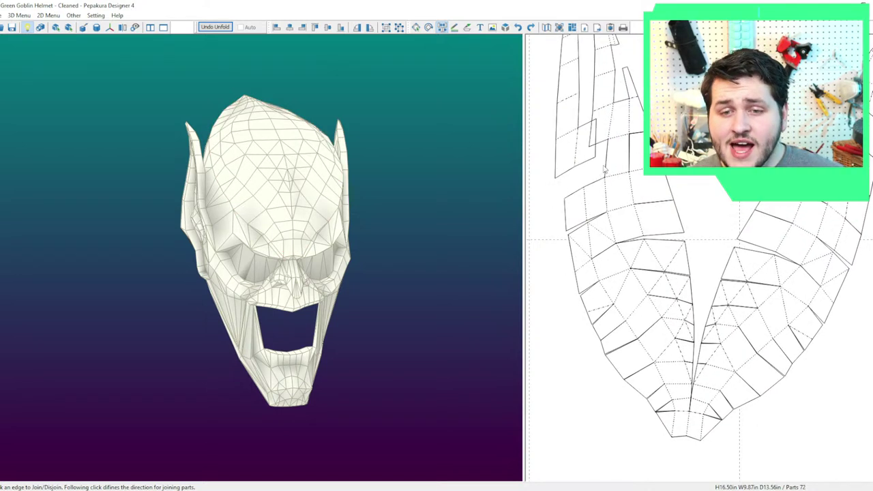
left_click(640, 173)
left_click(620, 190)
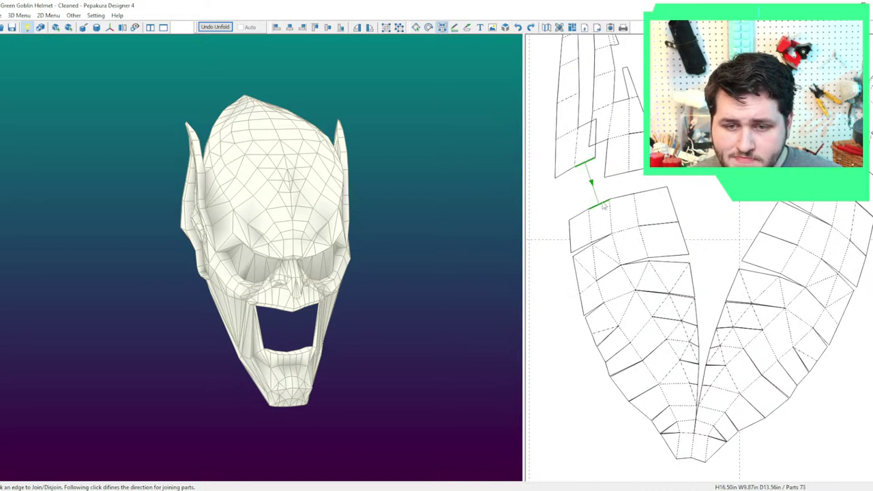
left_click(610, 196)
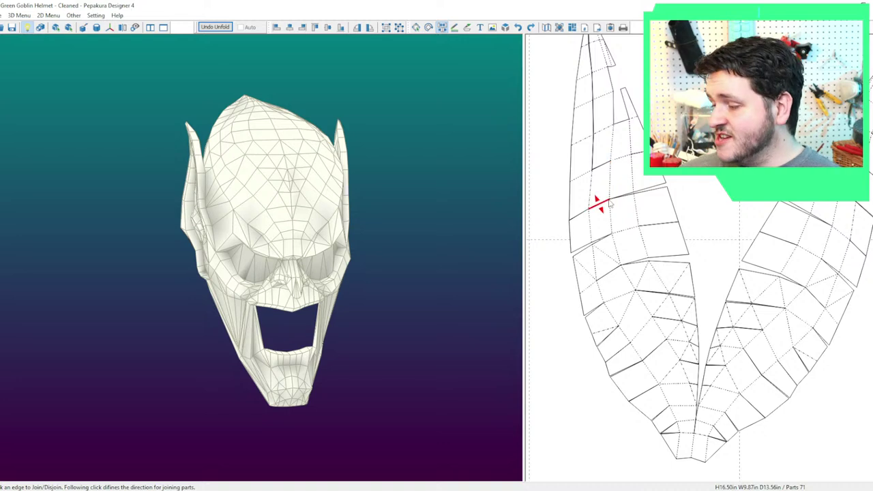
Close the lengthwise seam between the opposite half's outer strip and upper skull rows, leaving crosswise cuts instead.
scroll(614, 191, "down", 2)
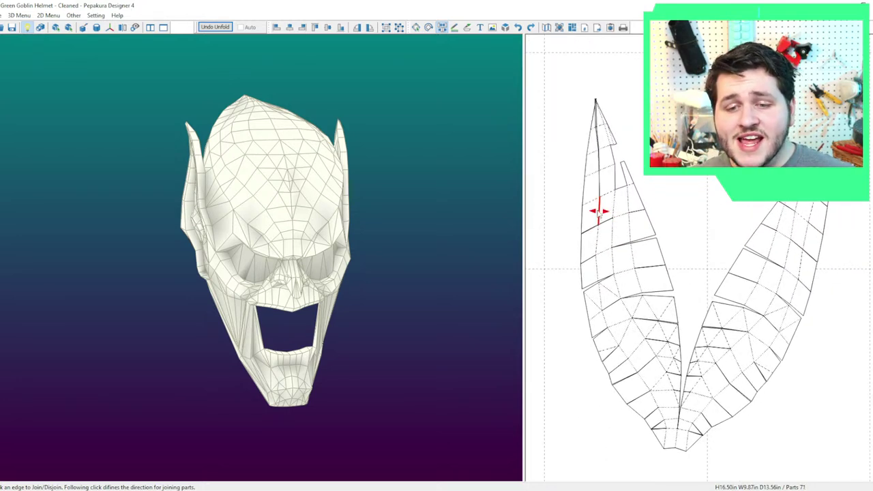
left_click(596, 211)
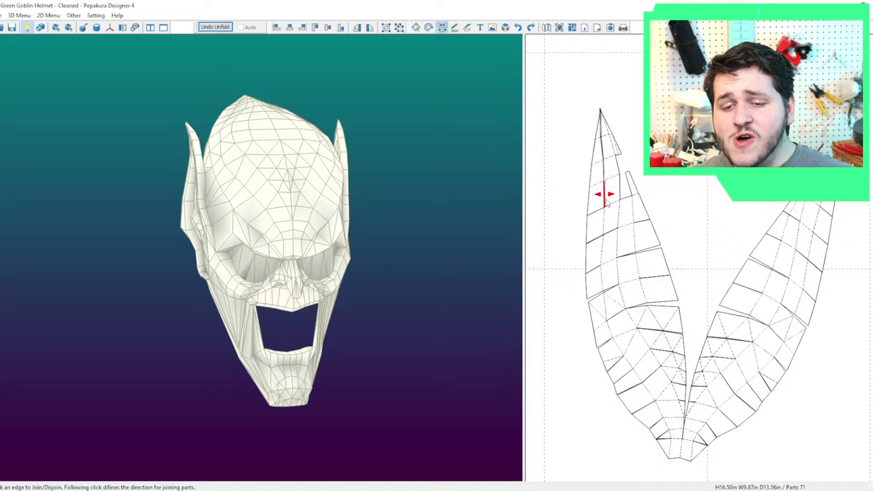
left_click(604, 193)
Split the narrow centreline pieces near the opposite half's crown and rejoin them to their adjacent skull rows.
scroll(658, 251, "up", 2)
left_click(649, 220)
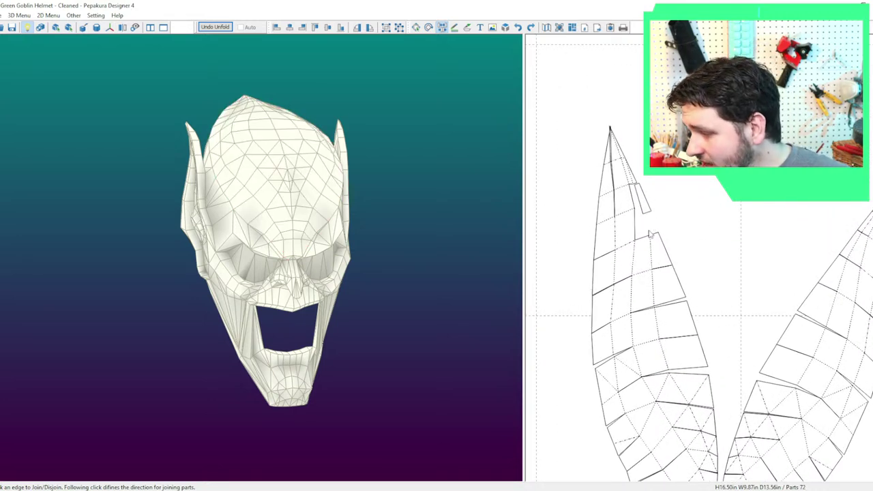
middle_click_drag(654, 250, 686, 289)
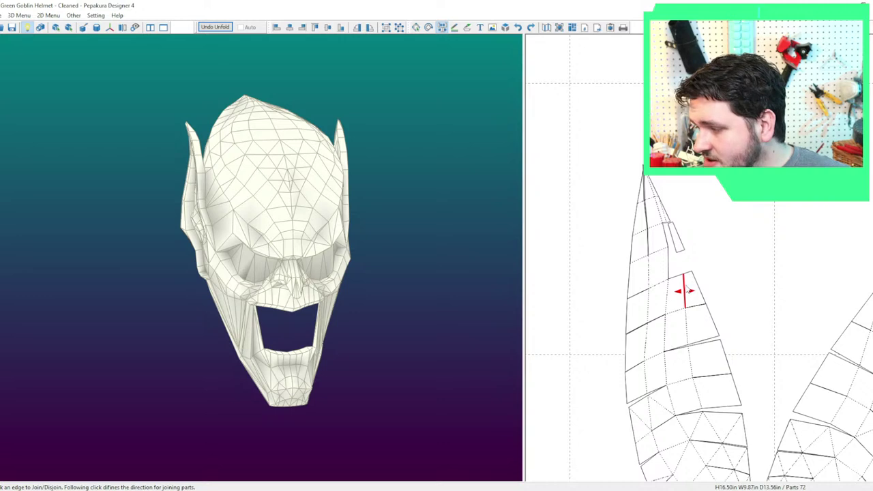
left_click(676, 254)
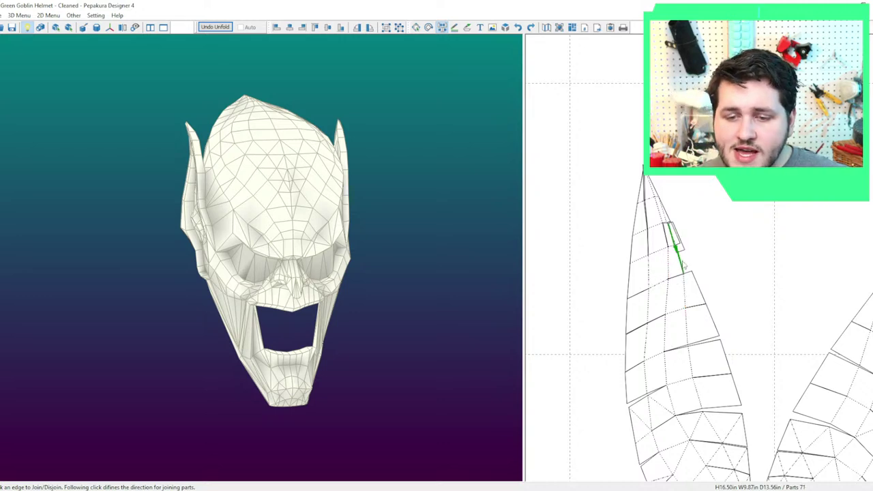
left_click(678, 259)
scroll(704, 261, "down", 2)
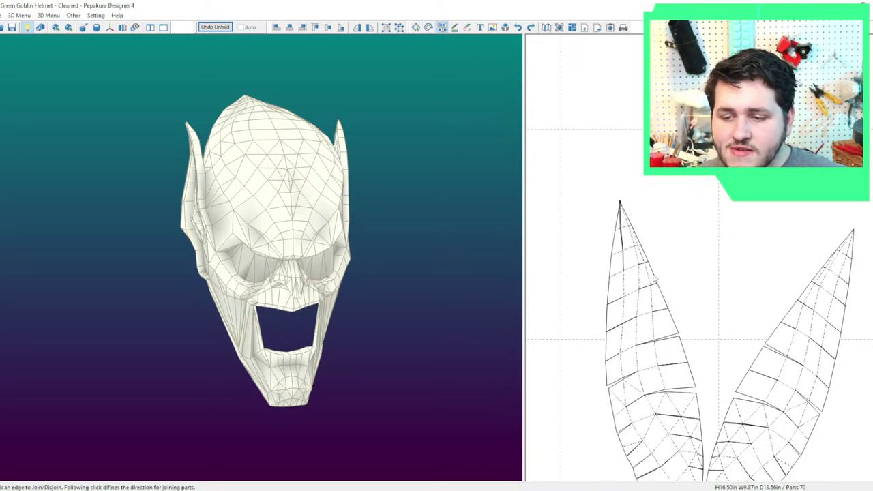
Detach the narrow strip at the skull half's crown tip and rejoin it to the adjacent rows, leaving crosswise cuts.
middle_click_drag(653, 275, 636, 283)
scroll(592, 288, "up", 1)
left_click(582, 288)
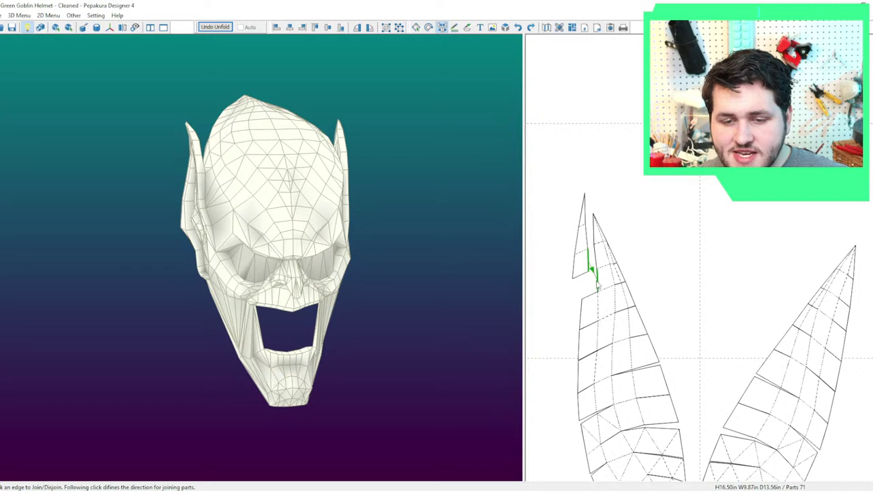
left_click(597, 281)
left_click(592, 273)
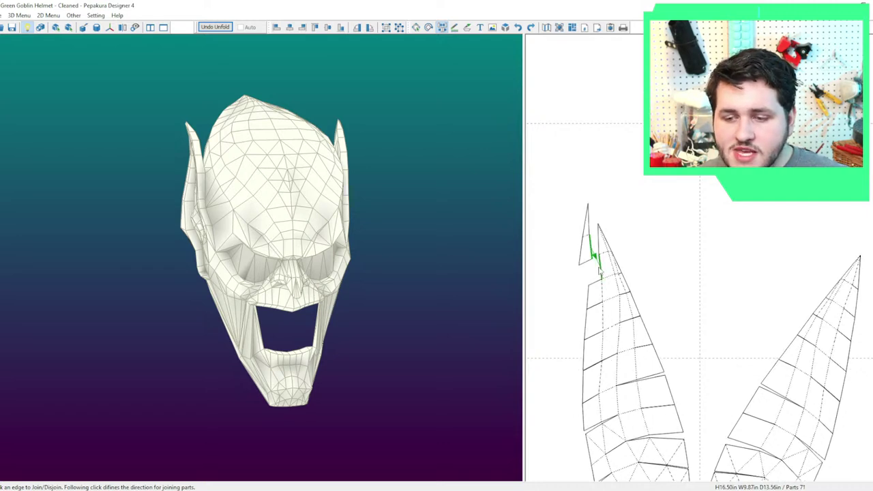
left_click(597, 266)
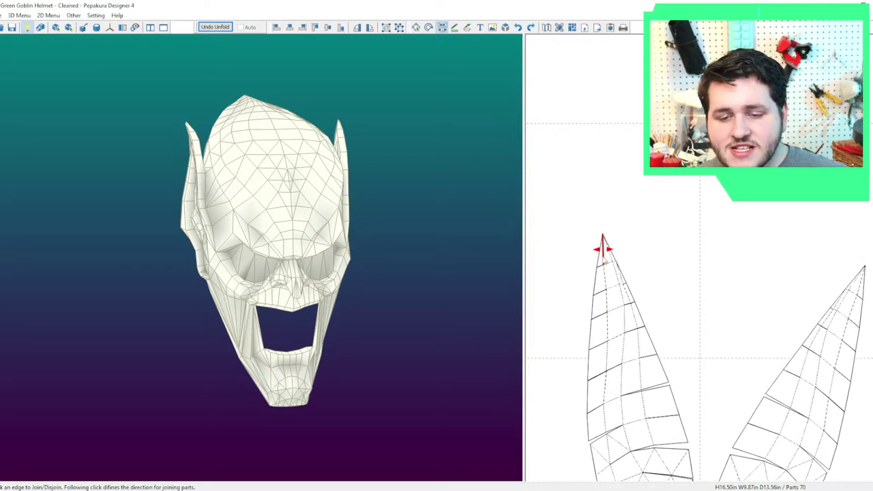
left_click(602, 246)
Cut the two skull halves apart at their shared forehead end and set both parts aside on the page.
middle_click_drag(688, 318, 687, 201)
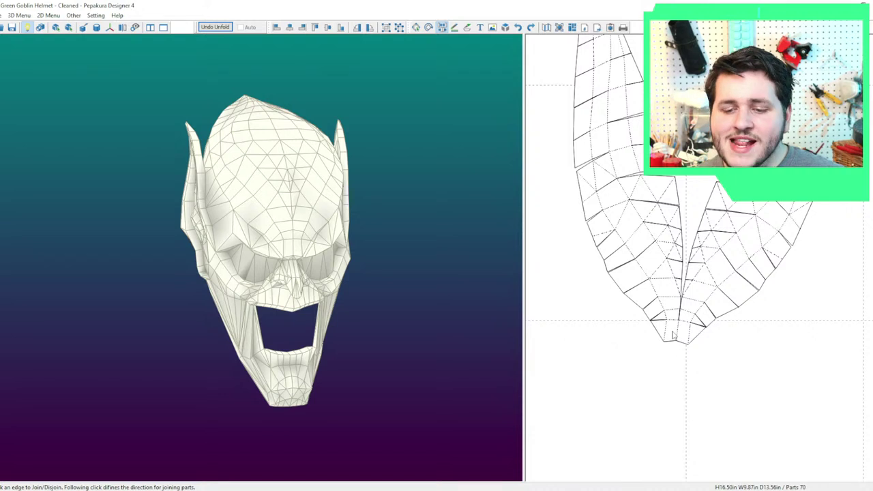
left_click(678, 333)
key("Escape")
scroll(680, 334, "down", 3)
left_click_drag(754, 366, 664, 258)
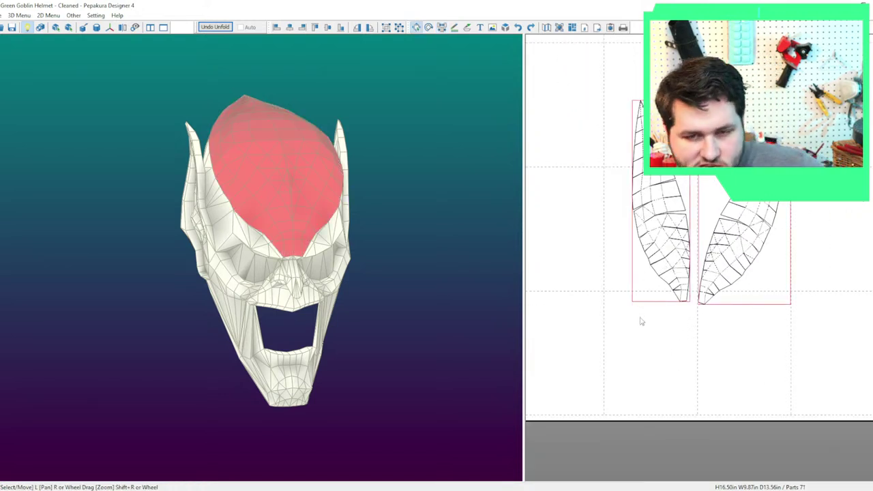
scroll(682, 348, "down", 2)
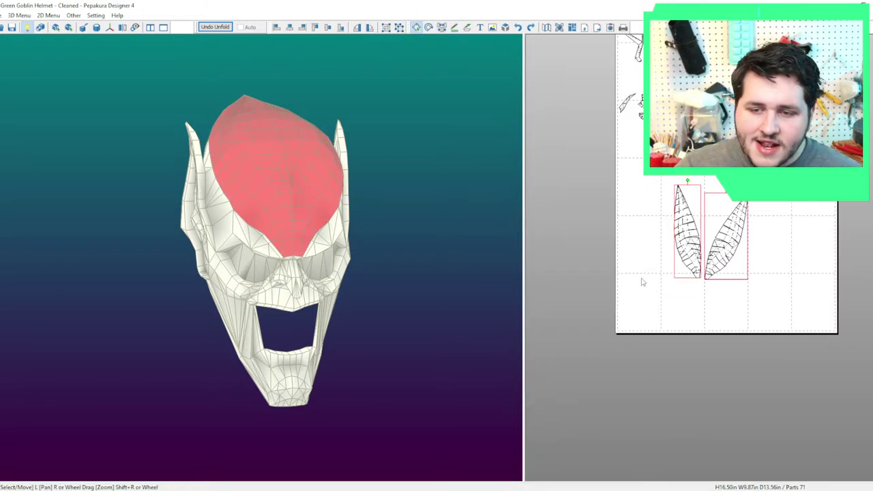
scroll(699, 341, "down", 1)
Bring the side panel above the ear into clear page space and rotate it to lie horizontally.
left_click_drag(325, 136, 270, 140)
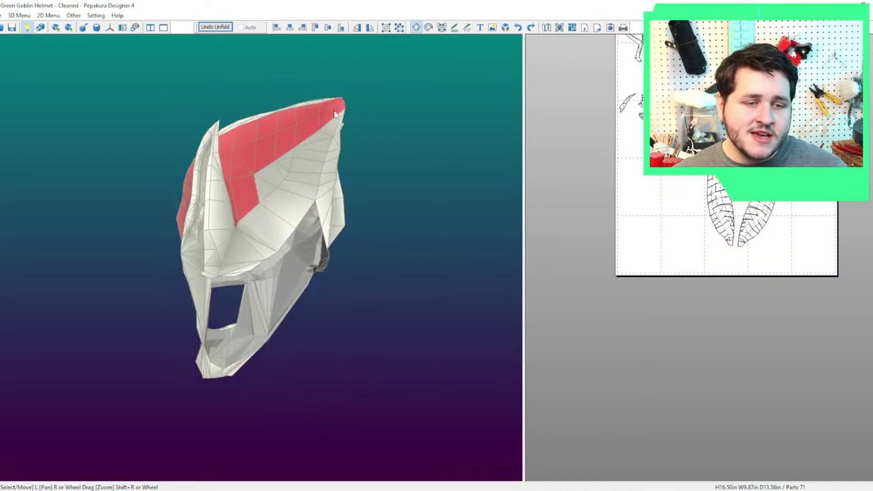
right_click_drag(334, 114, 231, 134)
left_click_drag(682, 136, 757, 479)
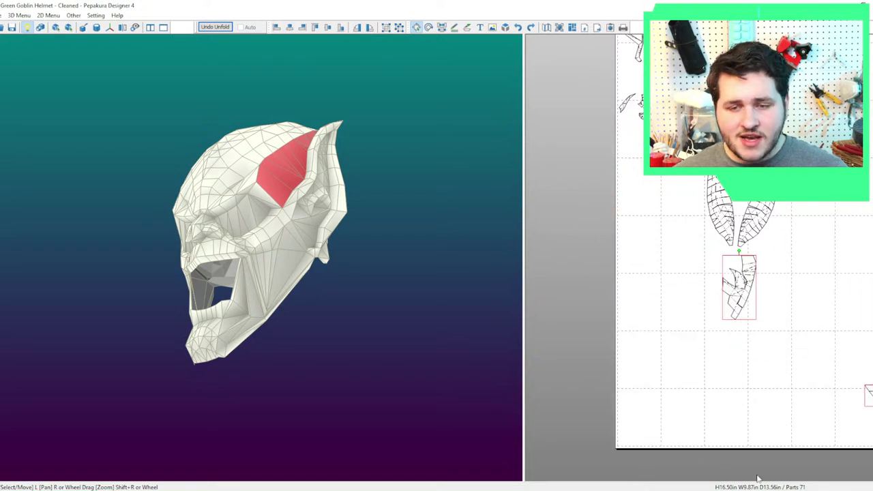
middle_click_drag(718, 340, 734, 404)
scroll(656, 236, "up", 4)
left_click(668, 229)
left_click_drag(709, 236, 706, 341)
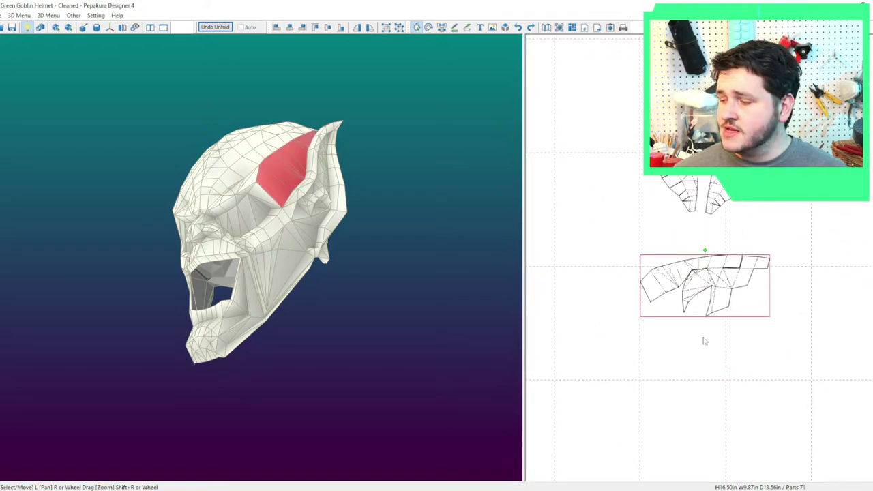
scroll(719, 332, "up", 5)
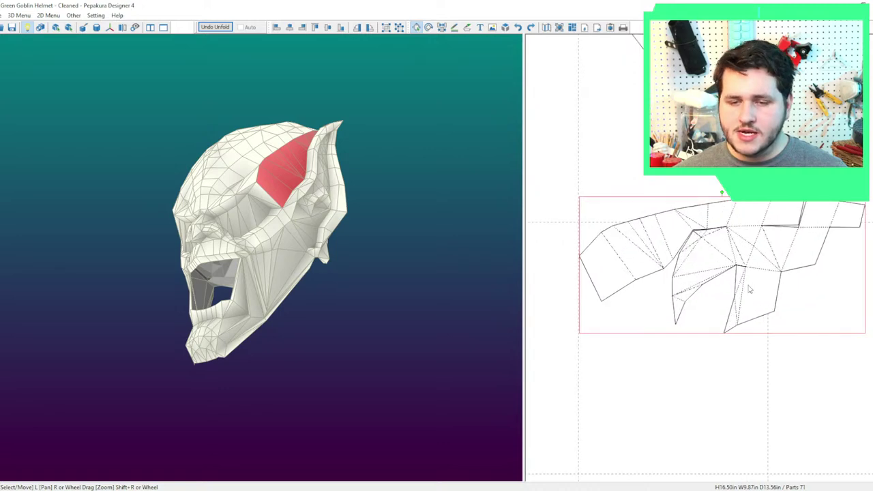
left_click_drag(715, 266, 750, 274)
Cut the curved inner lobe of the side panel free along its edge with the ear-side faces.
right_click_drag(395, 249, 484, 265)
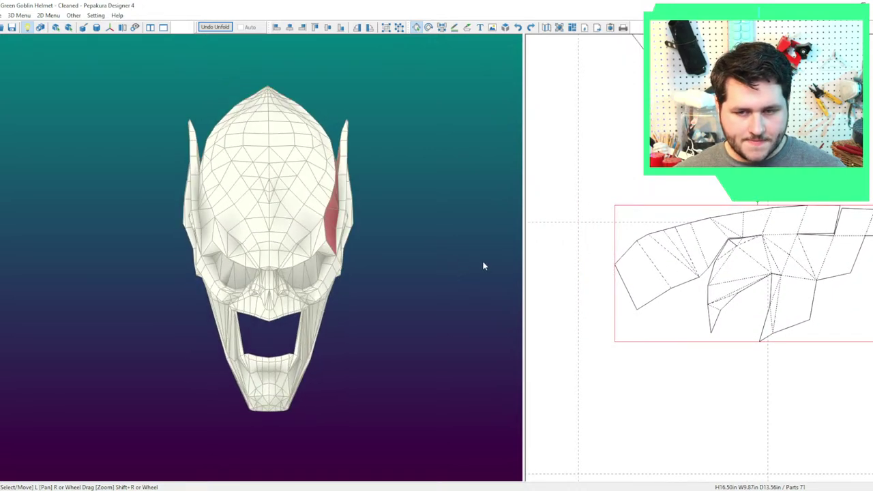
key("ctrl+j")
left_click(765, 245)
left_click(767, 234)
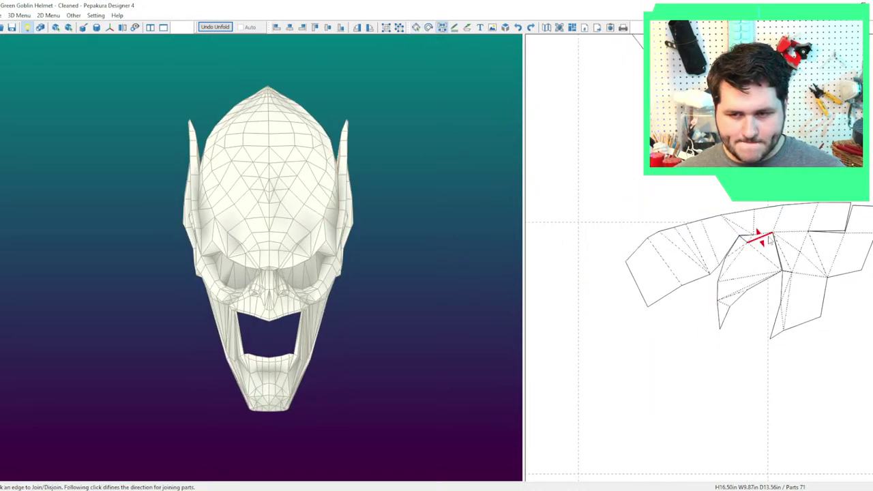
middle_click_drag(774, 270, 744, 253)
right_click_drag(440, 167, 459, 214)
key("Escape")
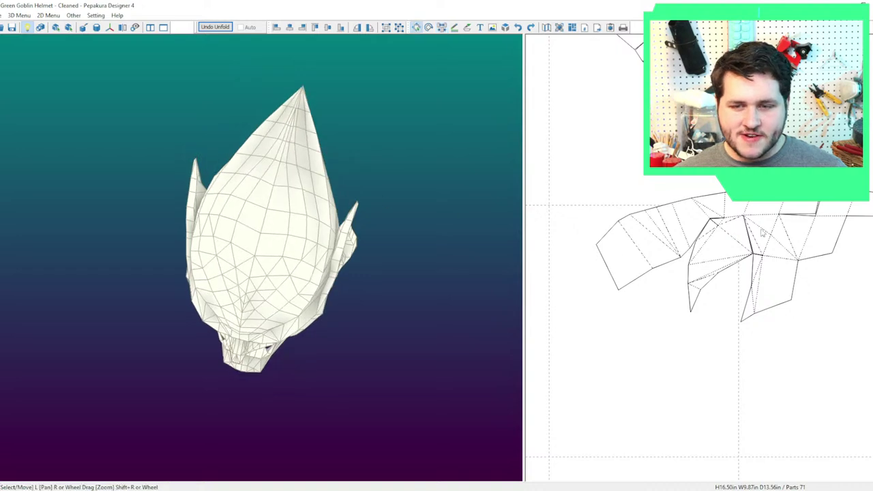
Examine where the side panel's brow and ear edges lie on the helmet from several angles.
left_click_drag(727, 238, 690, 260)
right_click_drag(329, 297, 337, 238)
key("ctrl+j")
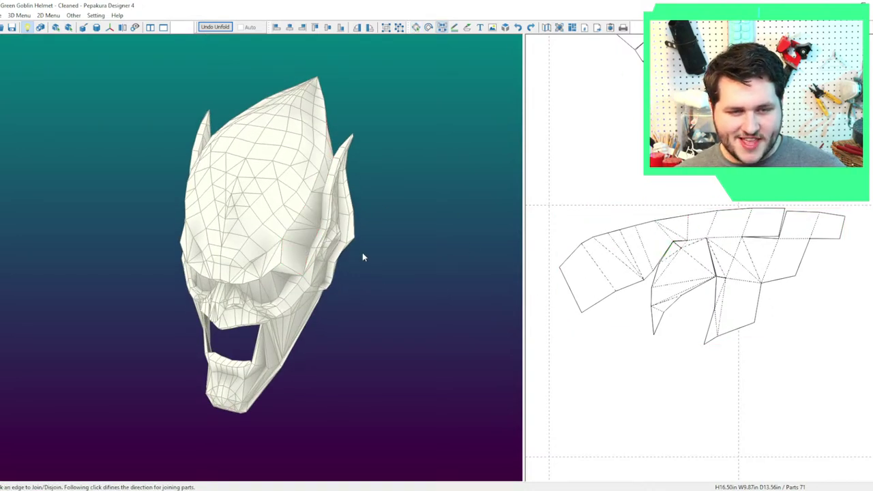
mouse_move(362, 257)
left_mouse_down()
mouse_move(386, 238)
mouse_move(358, 272)
left_mouse_up()
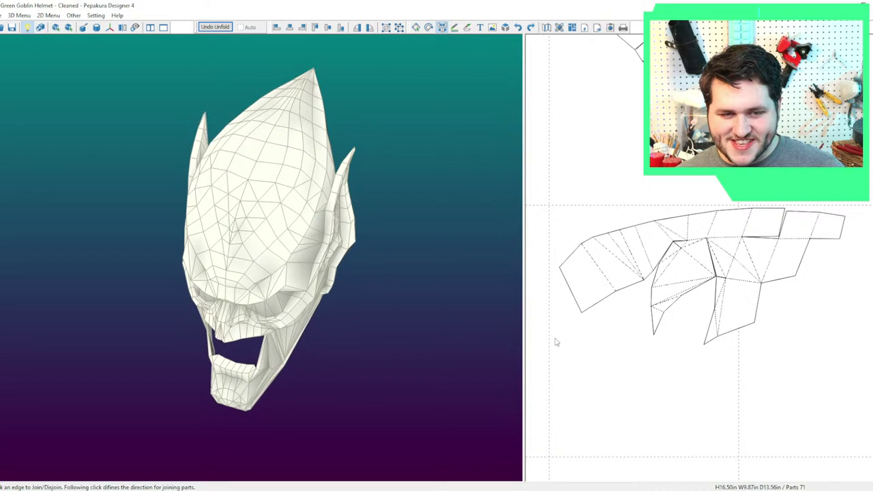
key("Escape")
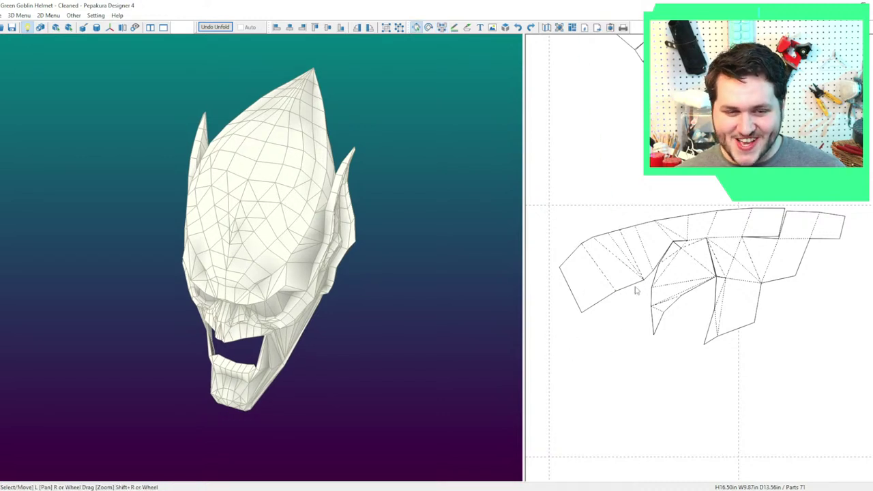
left_click_drag(672, 272, 676, 262)
right_click_drag(326, 316, 340, 266)
left_click(560, 311)
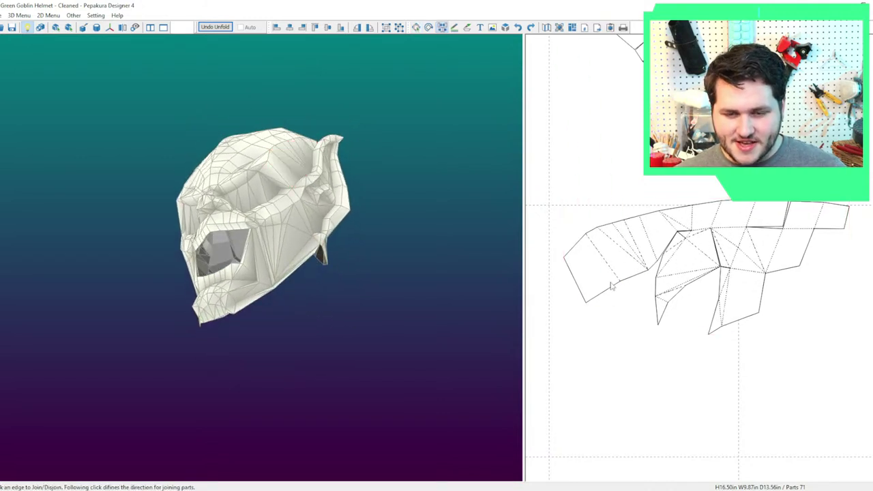
left_click_drag(604, 270, 609, 301)
left_click_drag(384, 255, 394, 297)
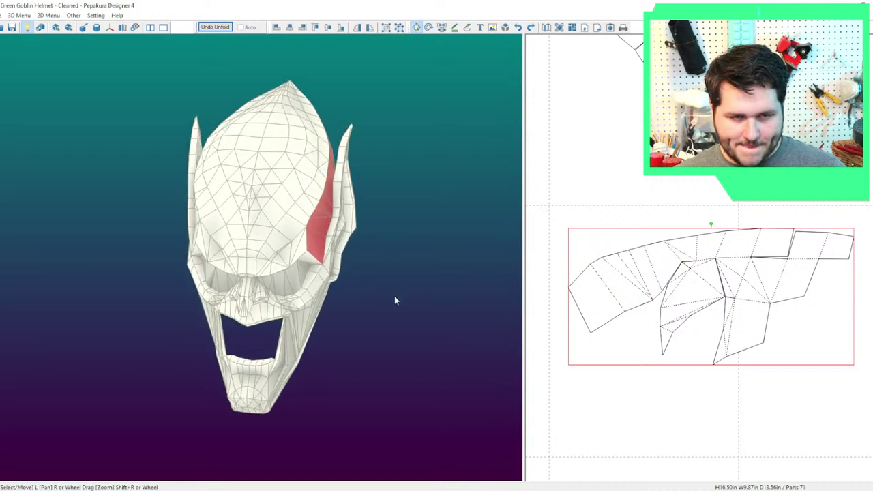
left_click(330, 234)
left_click(318, 226)
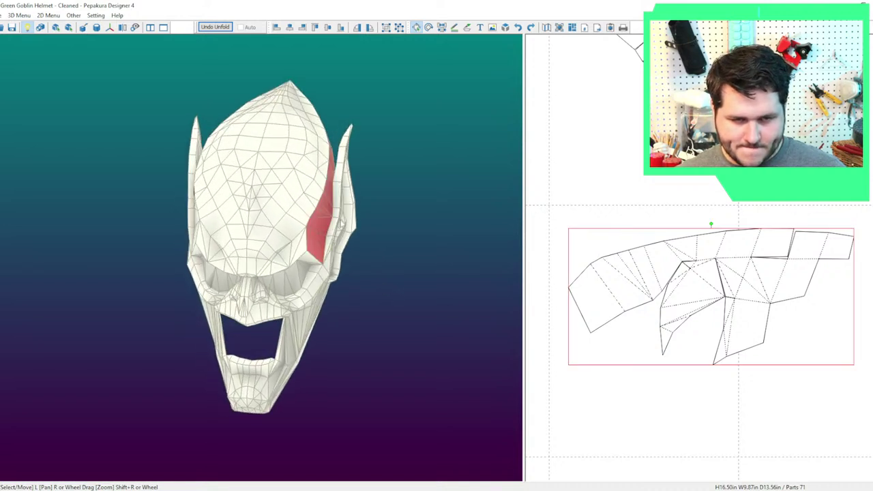
Join the narrow border strip to the side panel's lower brow edge and attach its segments to the adjacent faces.
key("ctrl+n")
left_click(603, 328)
middle_click_drag(651, 316, 689, 277)
scroll(689, 277, "up", 2)
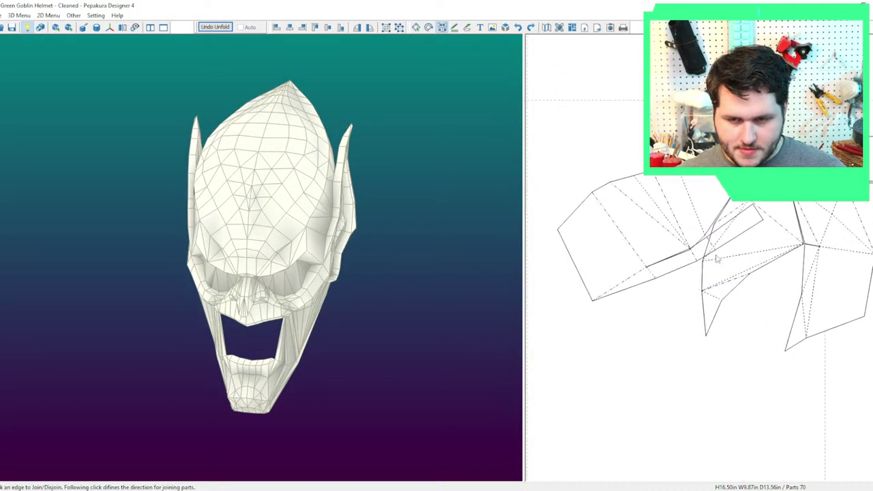
left_click(652, 274)
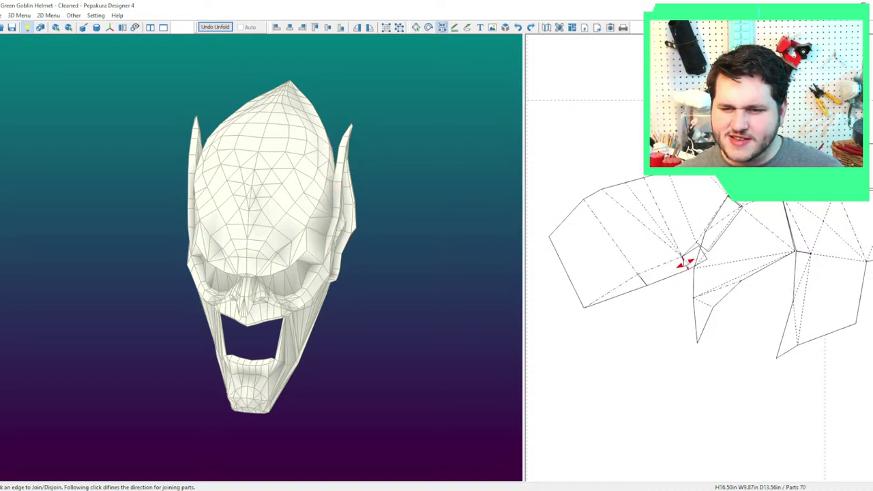
left_click(695, 251)
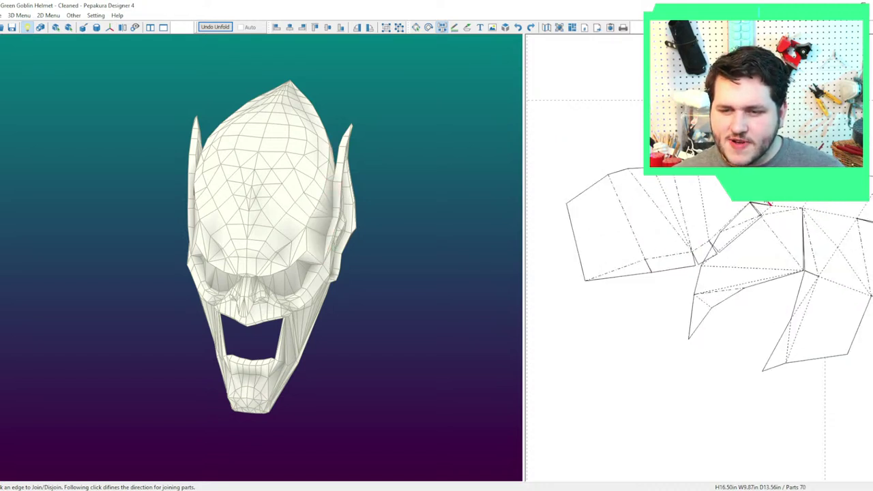
Move the strip's last segments off the curved lobe, then detach the lobe and place it below the side panel.
left_click(773, 200)
left_click(747, 218)
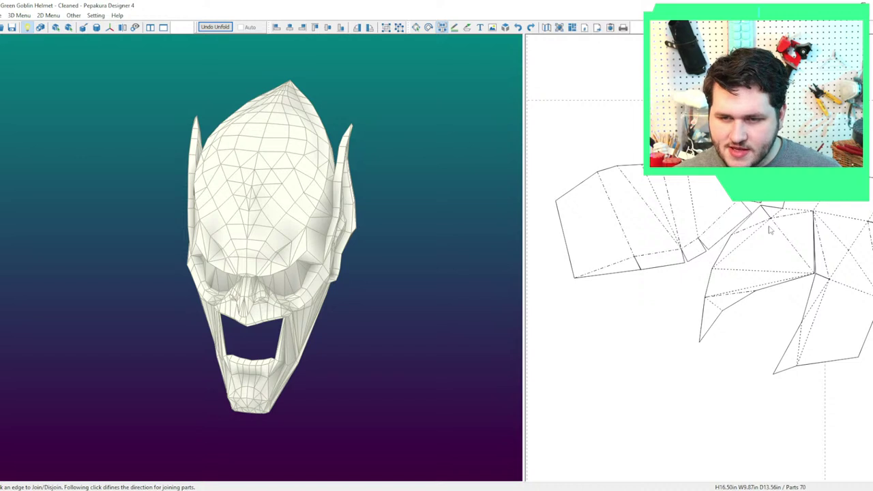
left_click(771, 208)
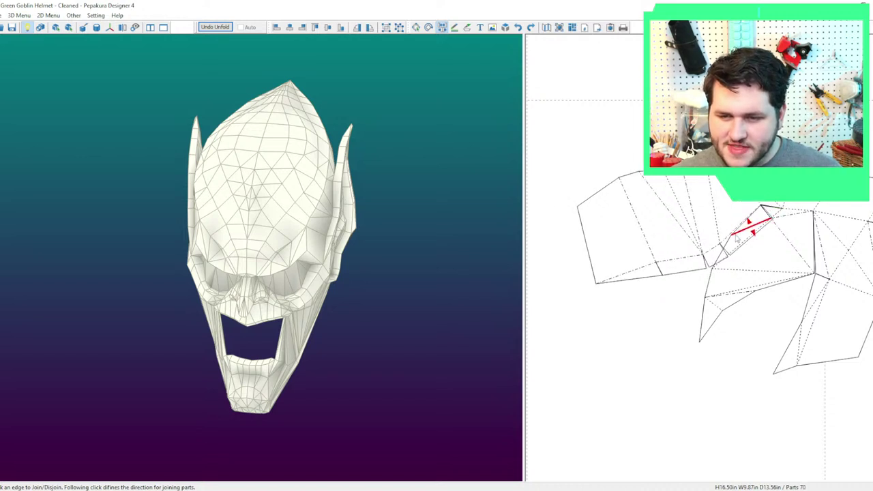
left_click(744, 226)
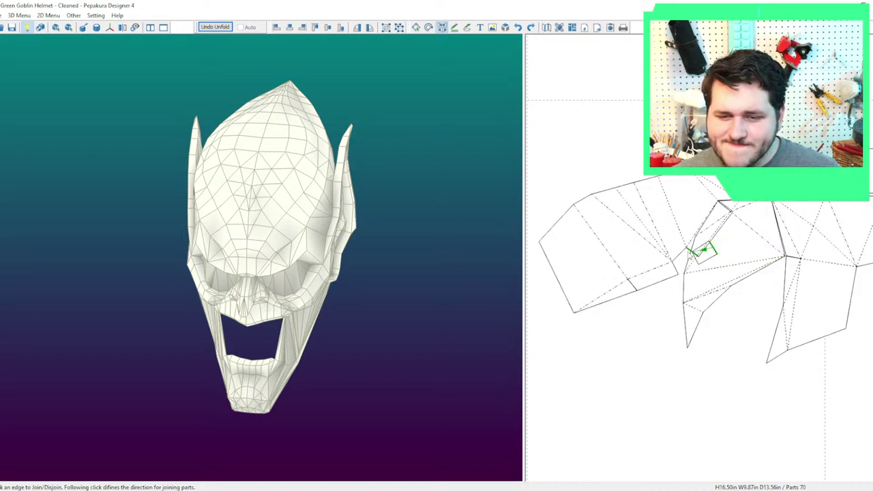
left_click(752, 207)
key("Escape")
left_click_drag(732, 253, 609, 395)
right_click_drag(426, 262, 386, 301)
scroll(605, 430, "down", 2)
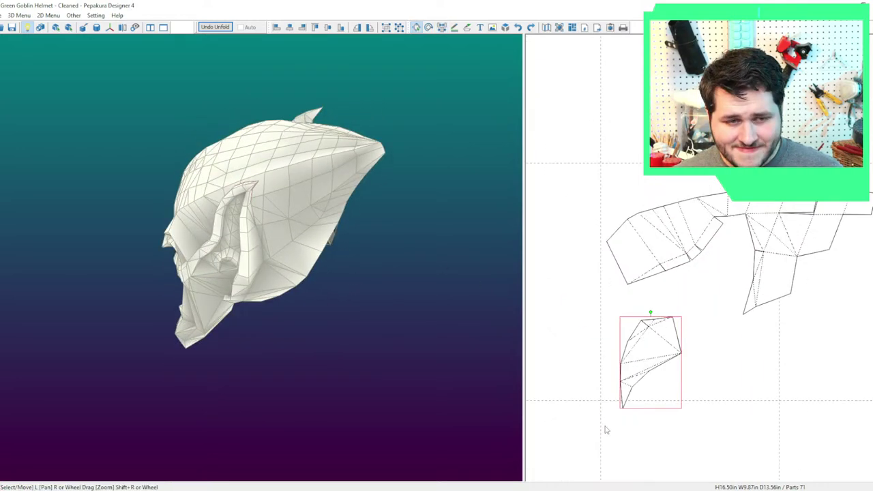
Cut the border segments off the side panel, rejoin them into one continuous strip, and move it below the panel.
key("ctrl+j")
left_click(706, 232)
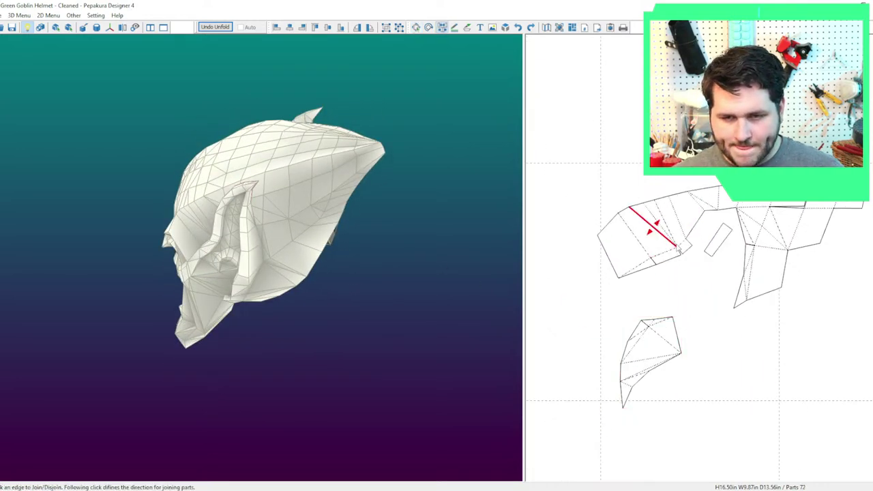
left_click(682, 244)
left_click(657, 248)
left_click(624, 249)
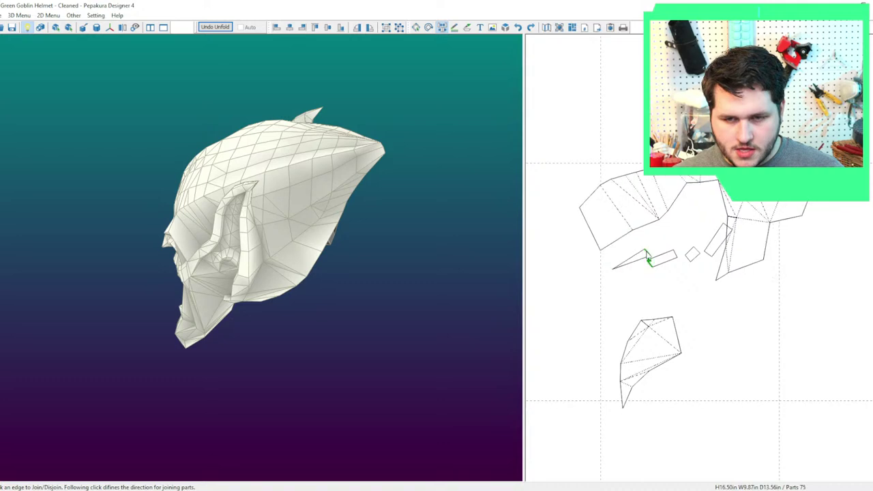
left_click(648, 255)
left_click(674, 243)
left_click(686, 237)
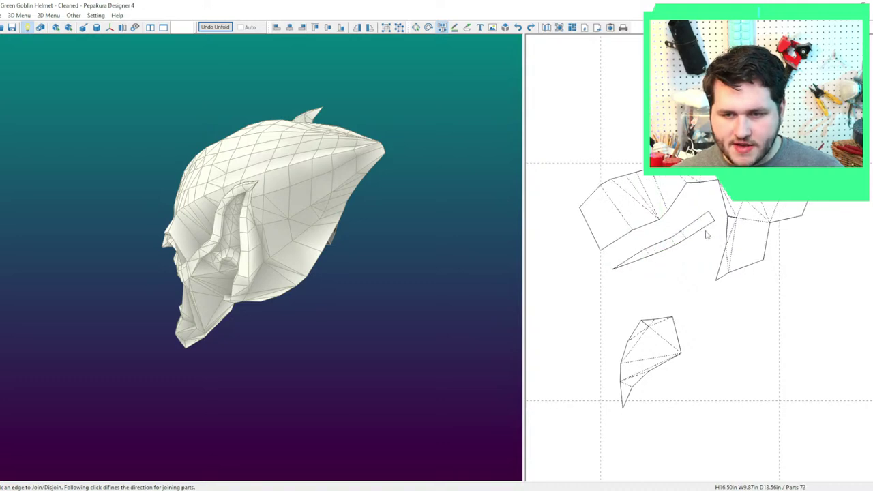
left_click_drag(700, 229, 667, 305)
key("Escape")
Join the rear faces to the side panel's crown end and reroute its upper row seams into crosswise cuts.
left_click_drag(753, 212, 725, 230)
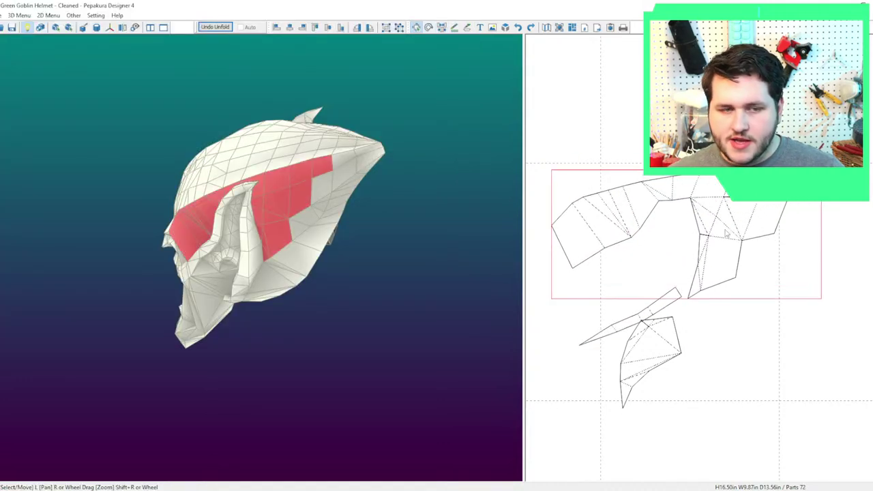
right_click_drag(361, 196, 377, 188)
key("ctrl+j")
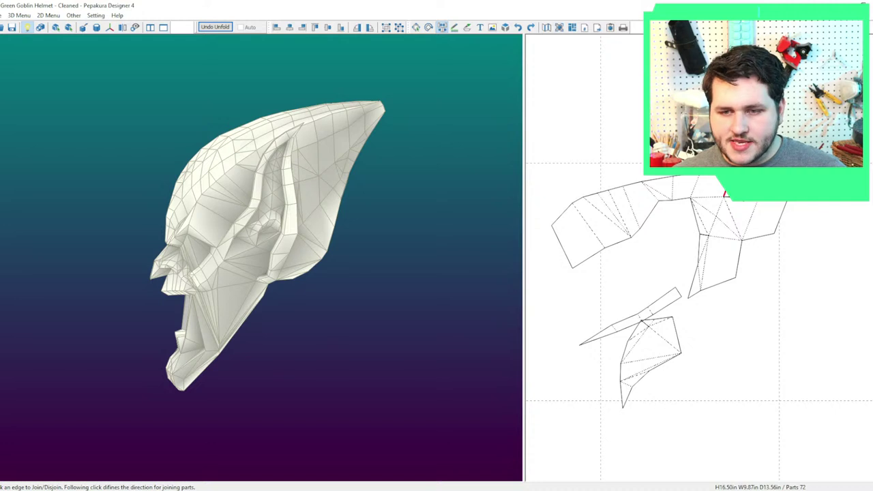
left_click(725, 195)
left_click(777, 206)
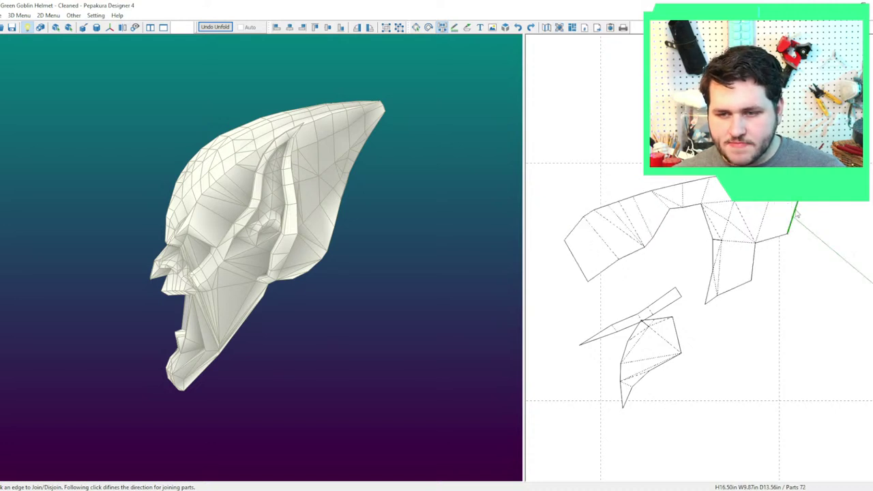
scroll(798, 215, "up", 2)
left_click(721, 223)
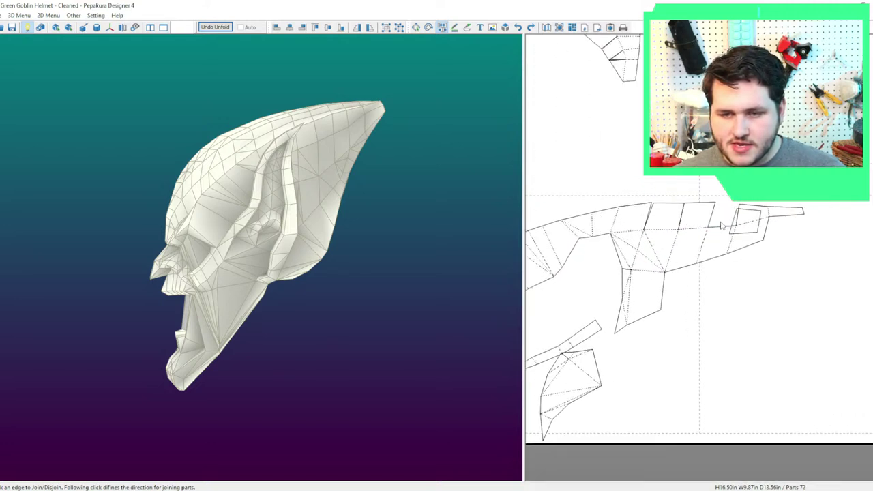
Join the last loose faces to the narrow tip at the side panel's crown end.
key("Escape")
left_click(766, 232)
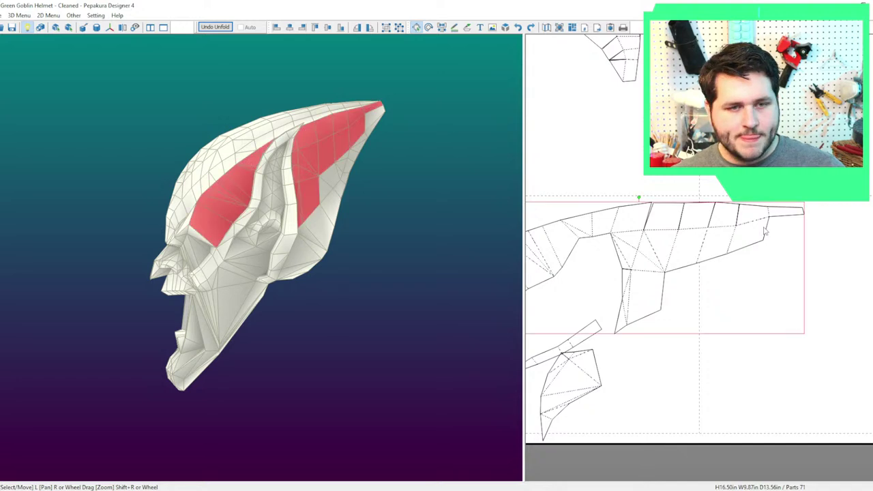
key("ctrl+b")
left_click(768, 230)
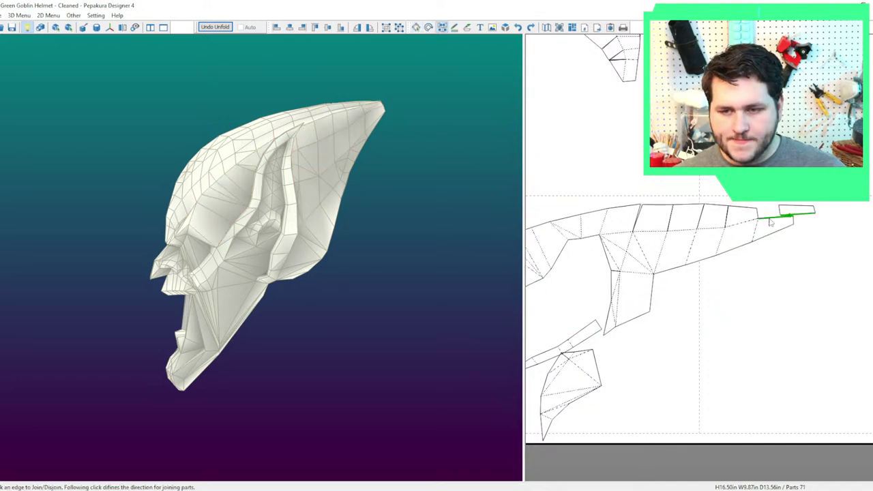
key("Escape")
scroll(783, 324, "down", 2)
left_click_drag(279, 262, 343, 260)
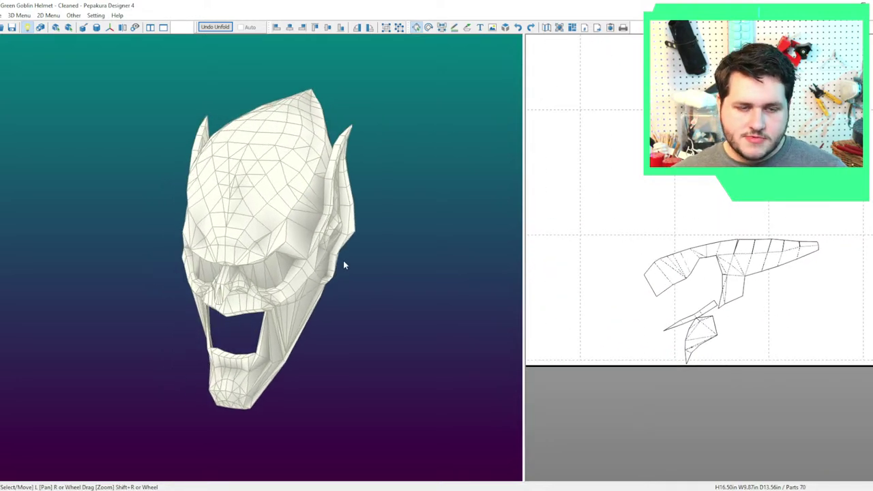
Move the side panel away from the strip and lobe to the open area below the skull halves.
left_click(294, 240)
middle_click_drag(622, 284, 550, 338)
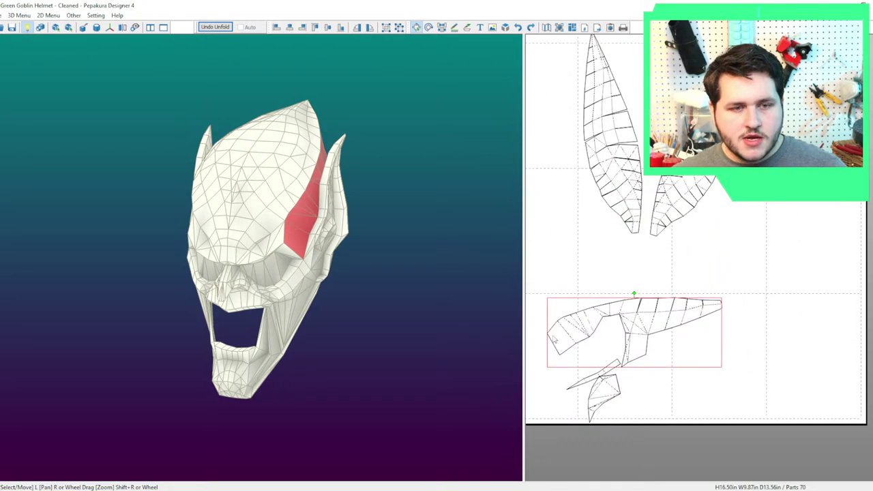
left_click_drag(648, 330, 773, 283)
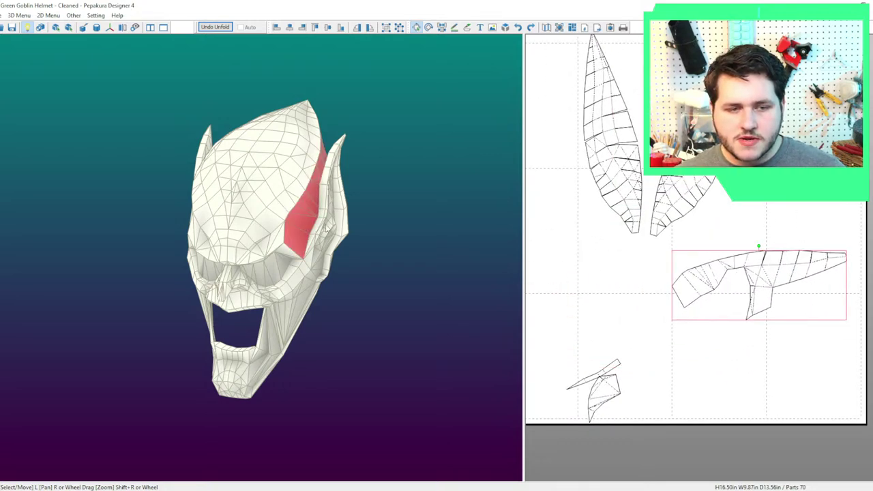
Pick the brow ridge part adjoining the side panel on the model and place it beside the panel's front end.
right_click_drag(325, 224, 338, 202)
left_click(302, 196)
scroll(656, 298, "down", 3)
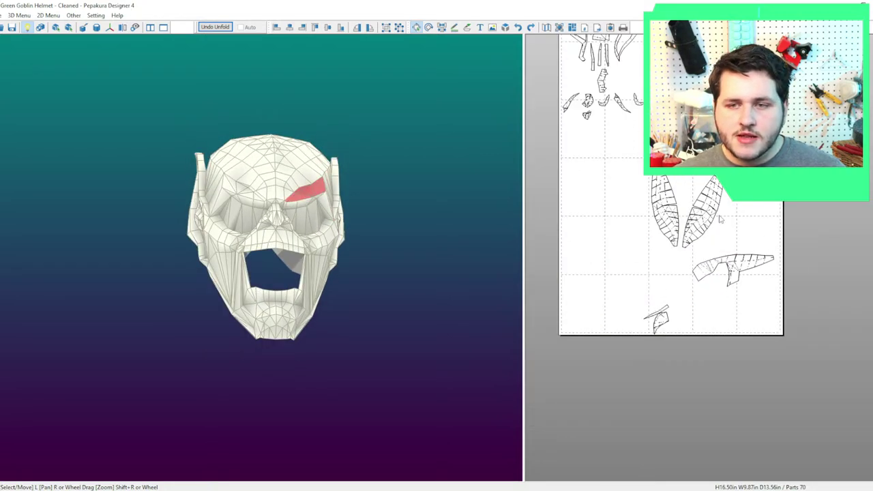
left_click_drag(719, 219, 627, 401)
scroll(668, 365, "up", 5)
middle_click_drag(635, 394, 682, 370)
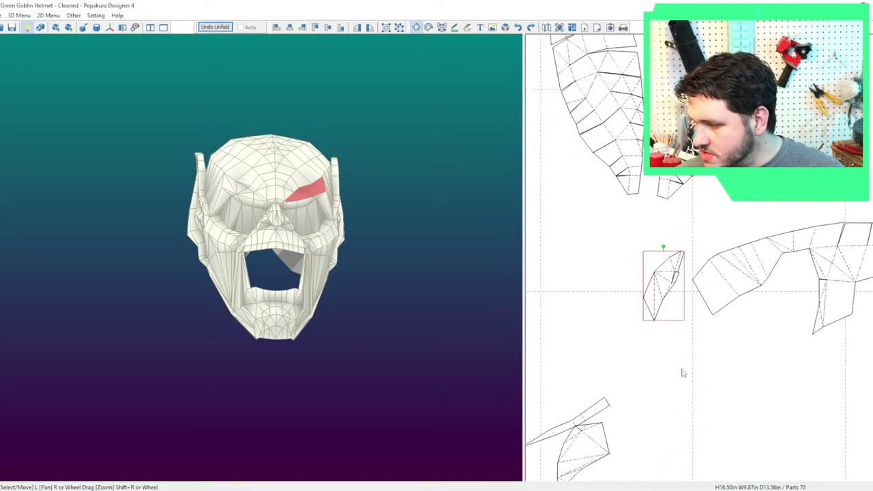
Reroute the short seam in the brow ridge part by detaching its narrow end segment and joining it along the neighbouring edge.
scroll(682, 373, "up", 1)
right_click_drag(691, 355, 753, 353)
key("ctrl+j")
left_click(727, 297)
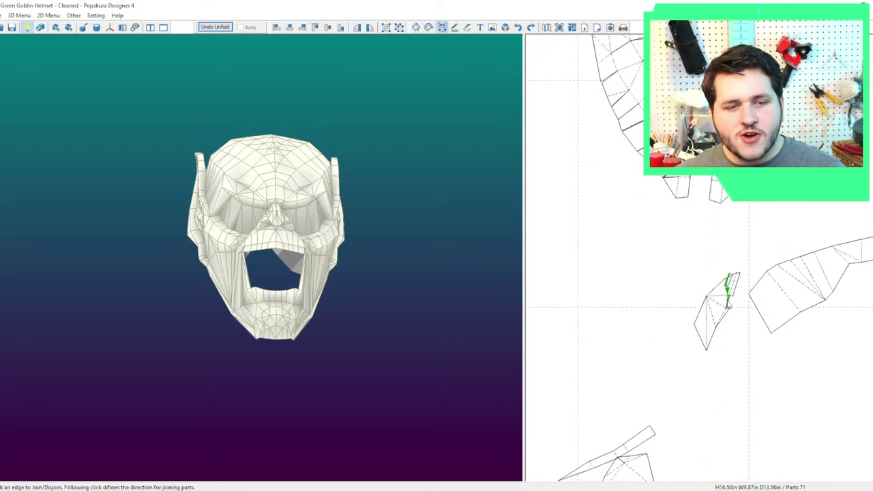
left_click(730, 304)
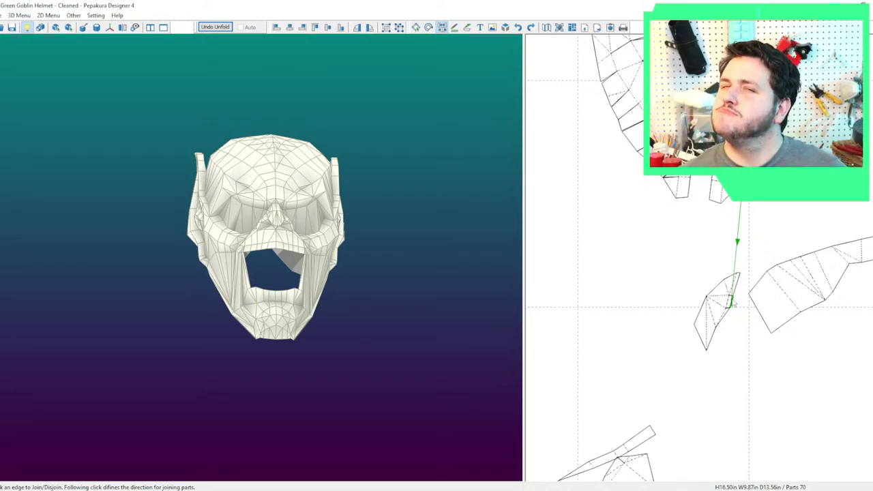
key("Escape")
Rotate the brow ridge part to lie horizontally and join it to the front end of the side panel.
mouse_move(707, 311)
left_mouse_down()
mouse_move(721, 298)
mouse_move(717, 307)
left_mouse_up()
scroll(723, 335, "down", 2)
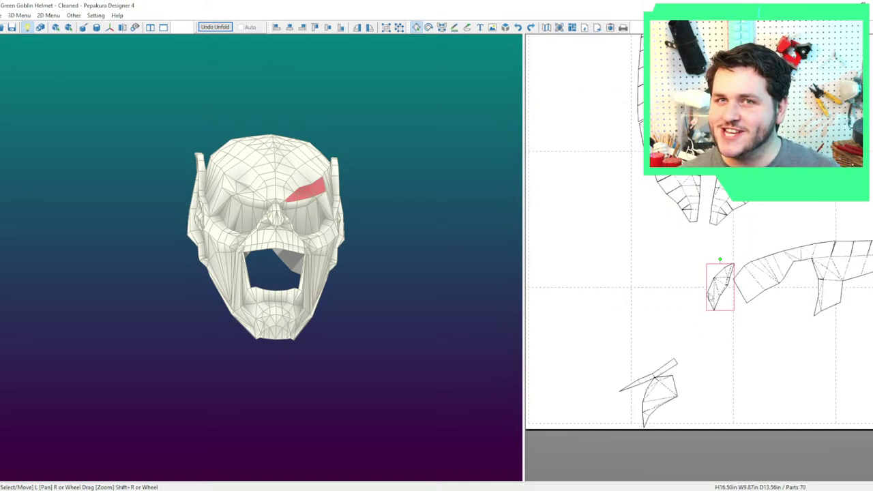
left_click_drag(719, 260, 668, 325)
scroll(702, 354, "up", 3)
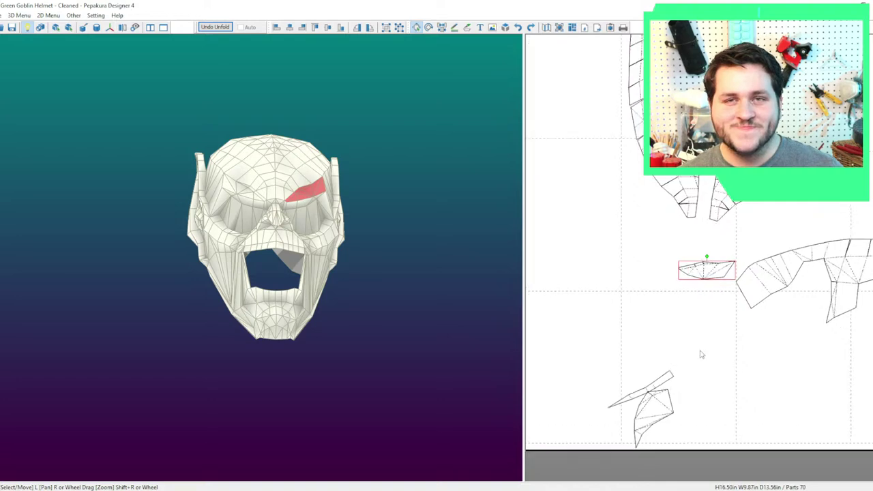
key("ctrl+n")
left_click(759, 284)
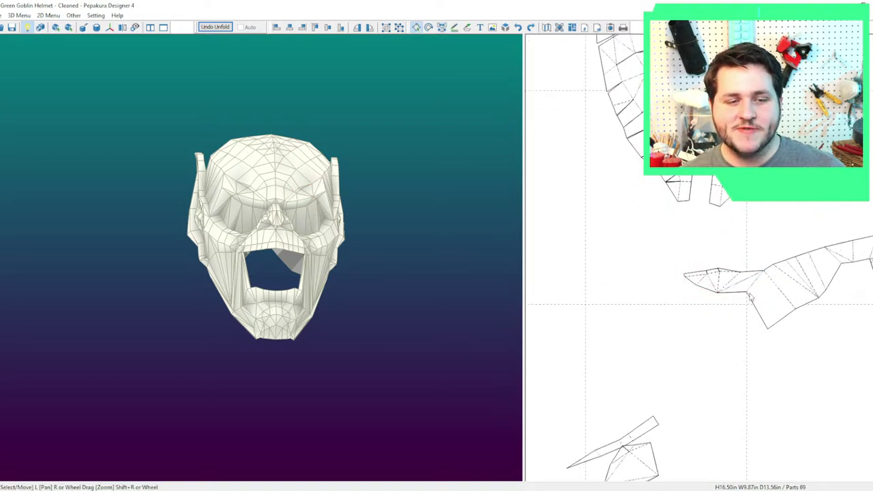
Rotate the extended side panel and nest it against the adjacent skull half.
scroll(813, 301, "down", 5)
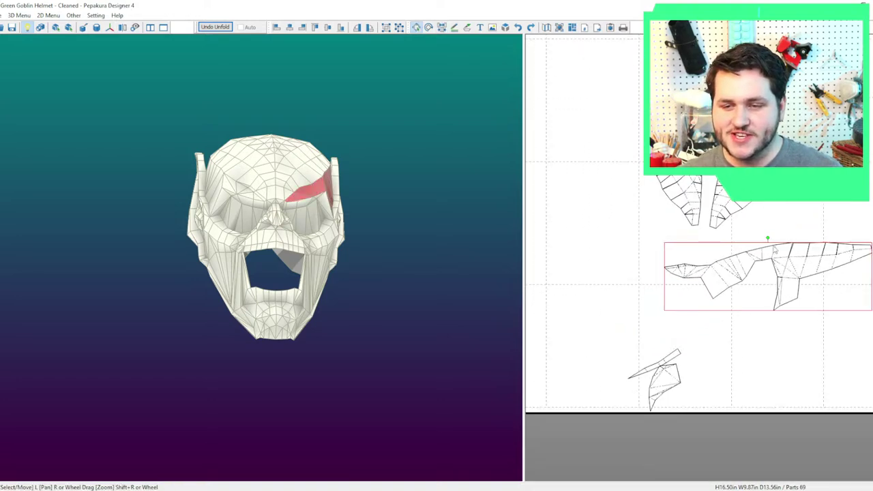
left_click_drag(768, 238, 741, 229)
left_click_drag(744, 296, 789, 209)
scroll(833, 308, "down", 4)
scroll(833, 307, "down", 1)
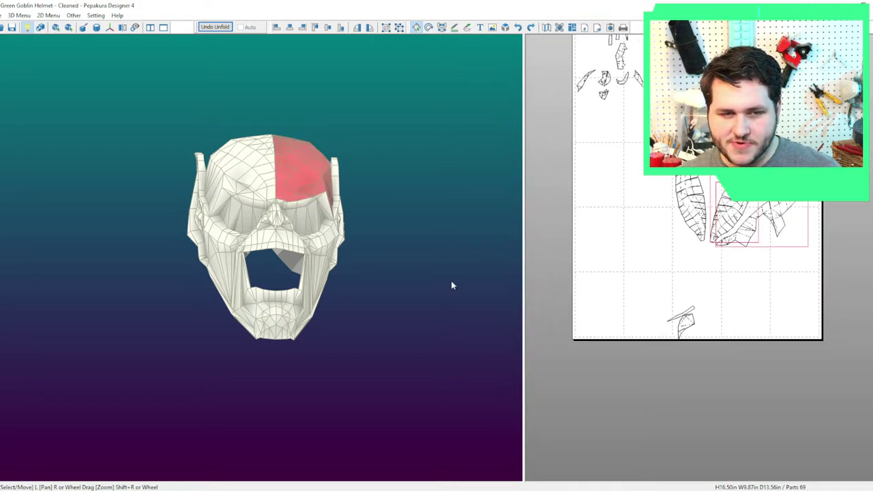
Pick the lower rear panel on the model and move it to the empty area beside the strip and lobe.
left_click_drag(451, 280, 301, 332)
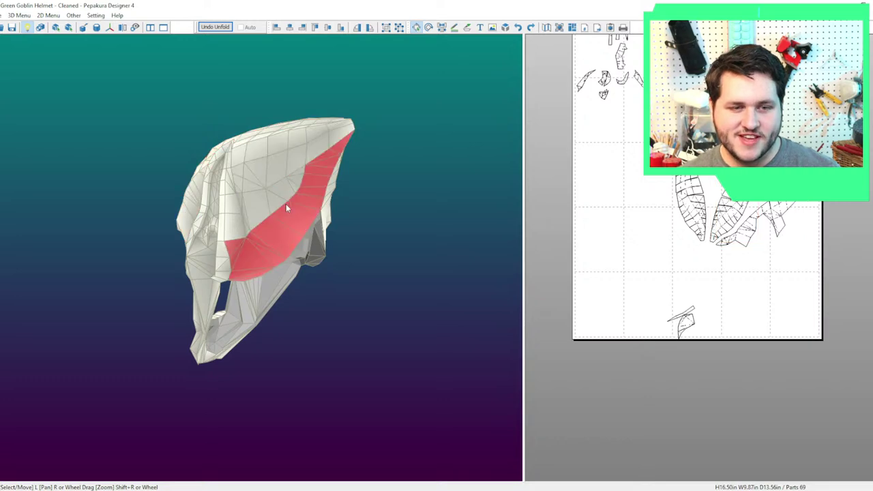
scroll(603, 251, "up", 1)
scroll(617, 246, "up", 1)
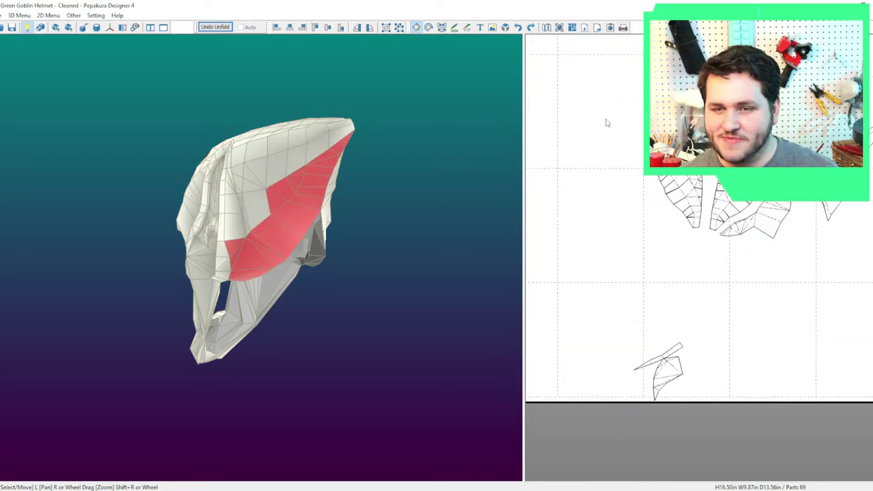
scroll(608, 195, "down", 3)
scroll(596, 320, "up", 1)
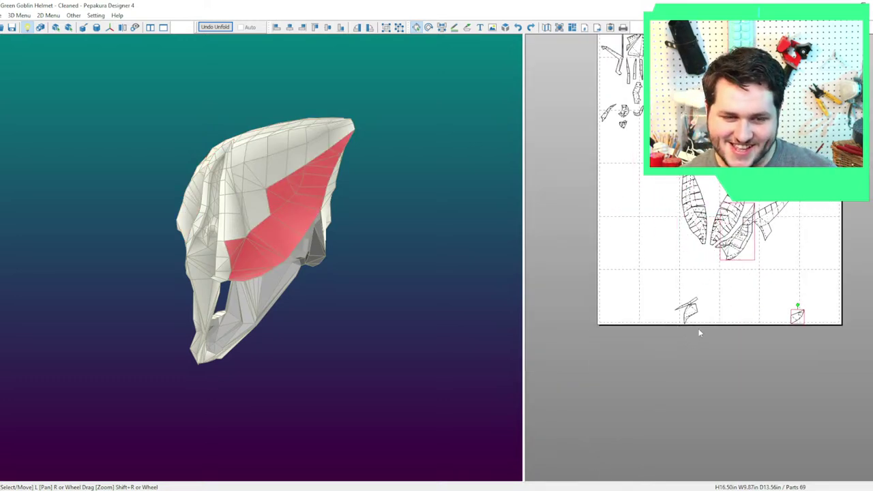
scroll(701, 333, "up", 2)
mouse_move(747, 237)
left_mouse_down()
mouse_move(719, 203)
mouse_move(746, 222)
left_mouse_up()
scroll(697, 304, "up", 2)
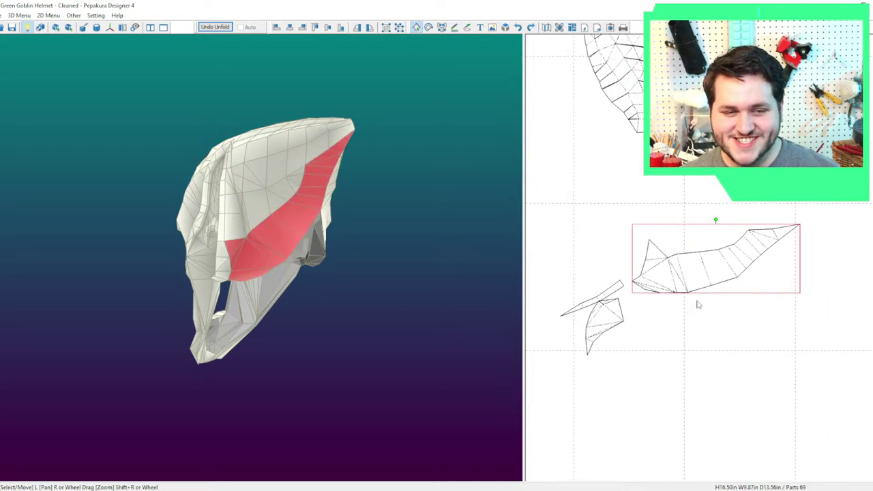
middle_click_drag(717, 311, 690, 315)
Join the adjacent triangular faces to the rear panel's upper edge and cut the panel crosswise beside them.
key("ctrl+e")
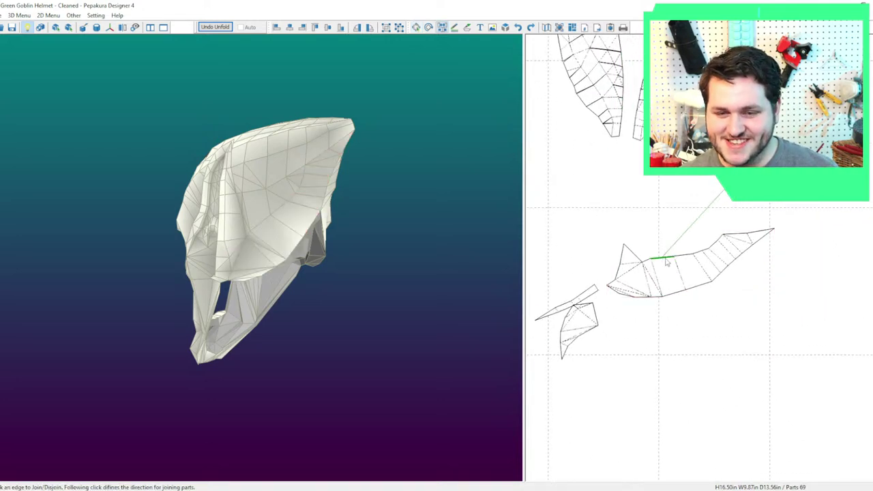
left_click(667, 260)
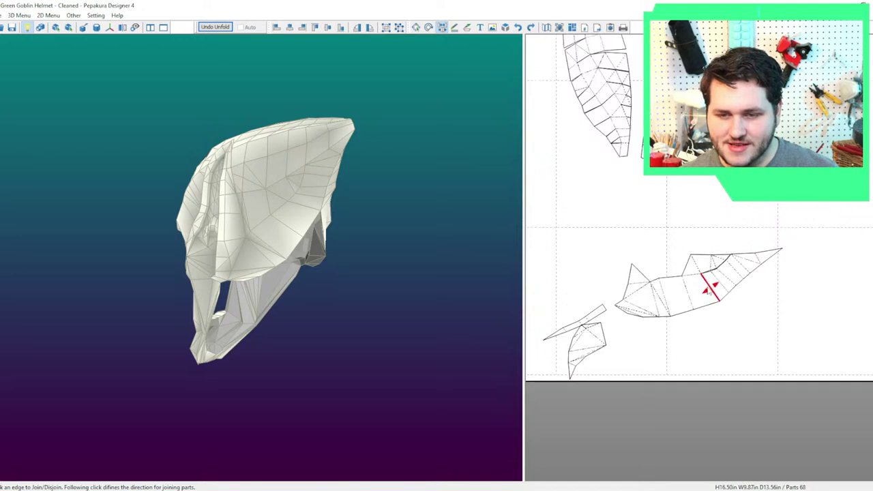
scroll(706, 290, "up", 3)
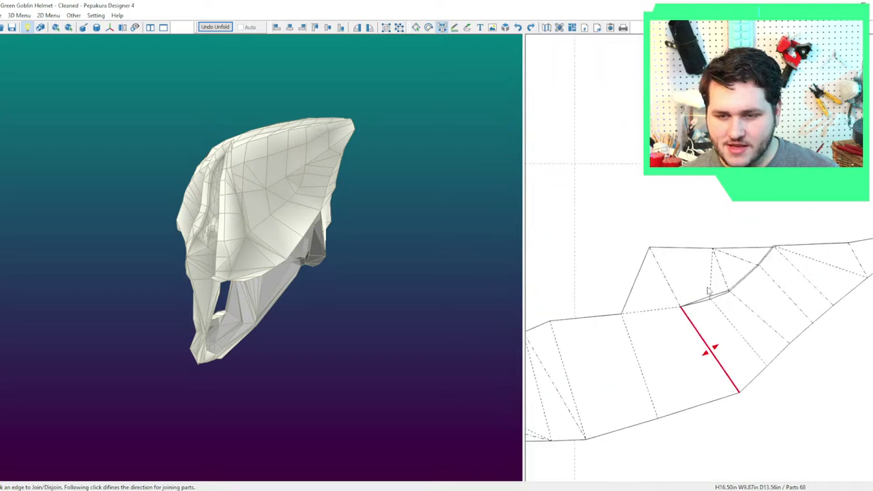
left_click(700, 359)
key("Escape")
scroll(731, 382, "down", 5)
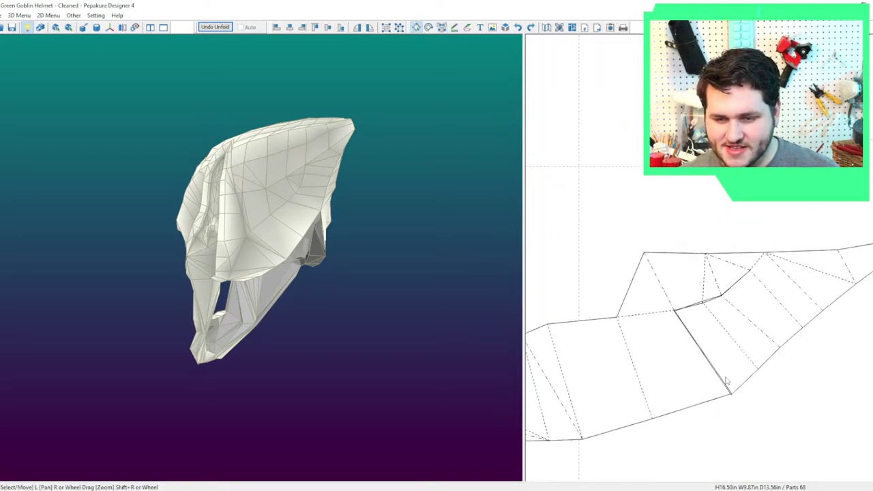
Move the rear panel into free space and join the long tapering strip behind the ear to its pointed corner.
left_click_drag(652, 324, 722, 332)
mouse_move(379, 292)
right_mouse_down()
mouse_move(251, 281)
mouse_move(297, 270)
mouse_move(375, 282)
right_mouse_up()
key("ctrl+j")
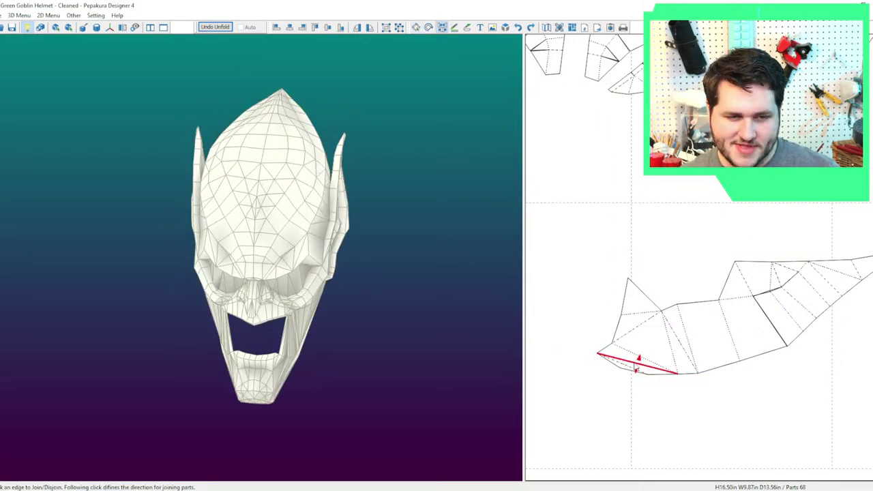
key("Escape")
left_click_drag(659, 369, 697, 394)
right_click_drag(379, 322, 272, 267)
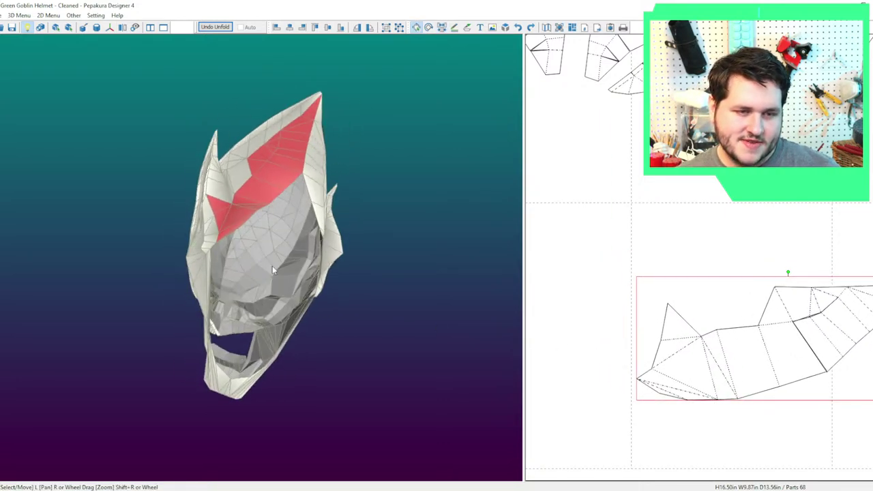
left_click_drag(273, 271, 267, 305)
key("j")
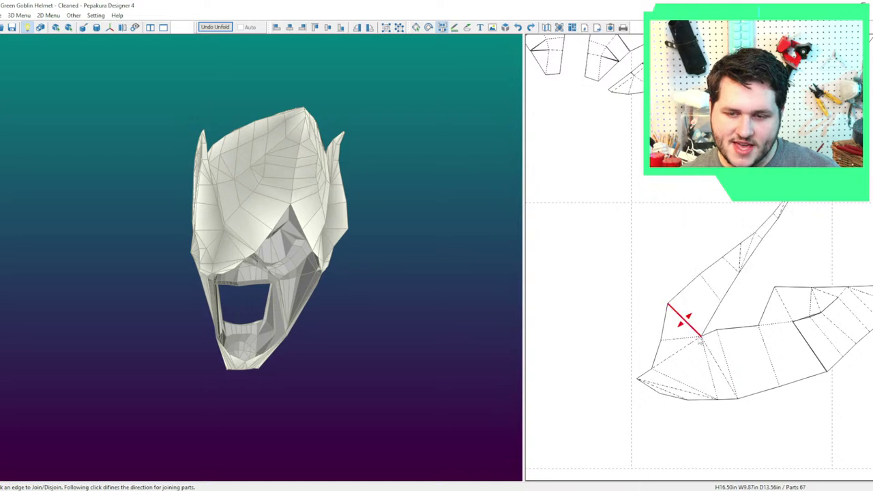
left_click(700, 339)
scroll(768, 340, "up", 3)
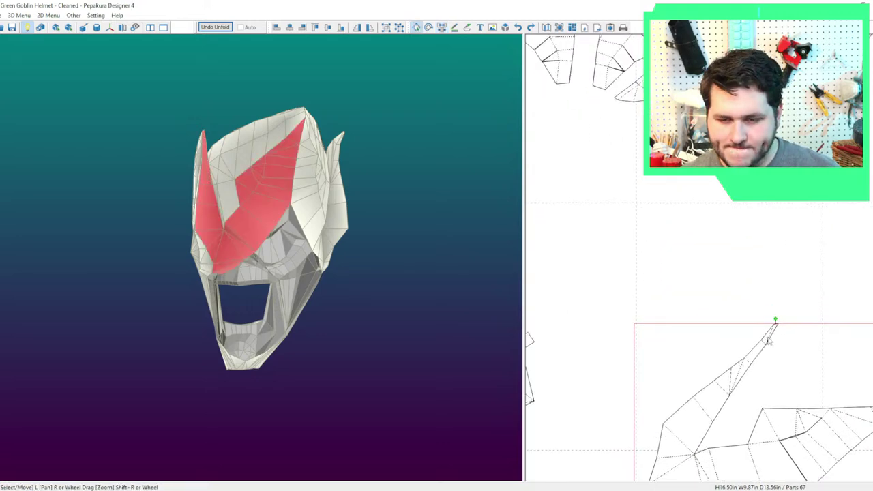
scroll(750, 354, "down", 3)
Move the enlarged rear panel further from the page's lower edge.
left_click_drag(484, 269, 538, 276)
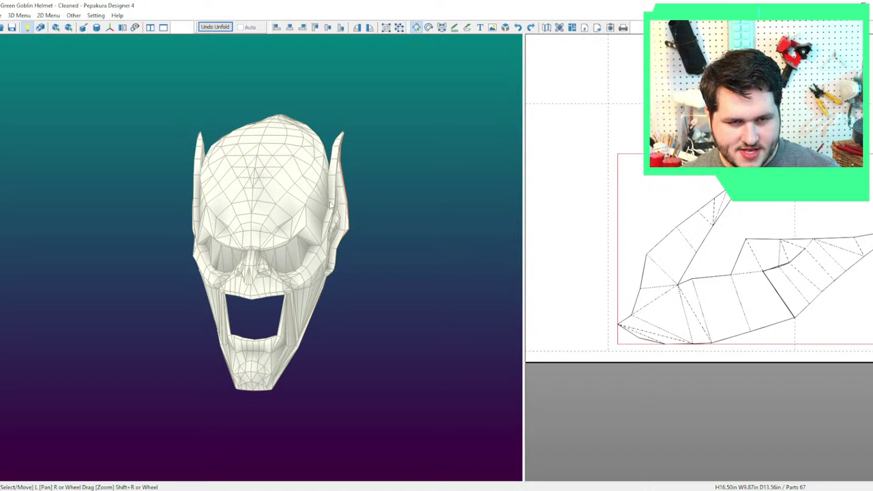
scroll(755, 277, "down", 3)
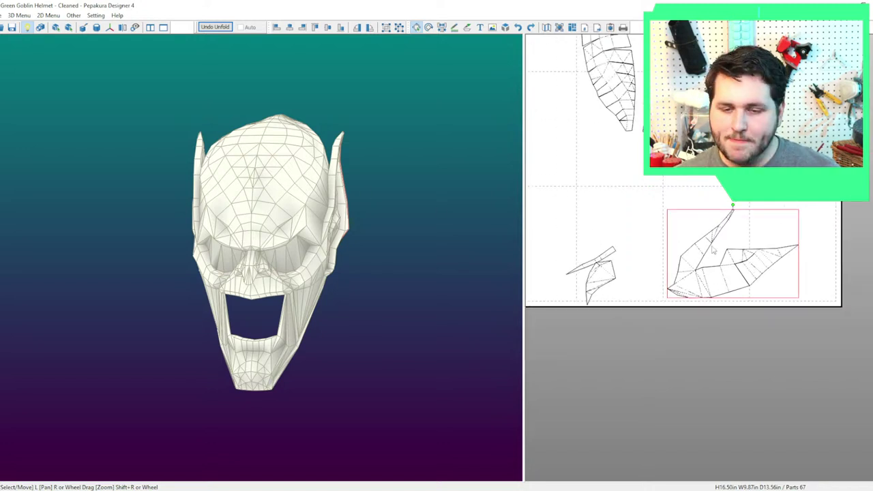
left_click_drag(713, 250, 759, 218)
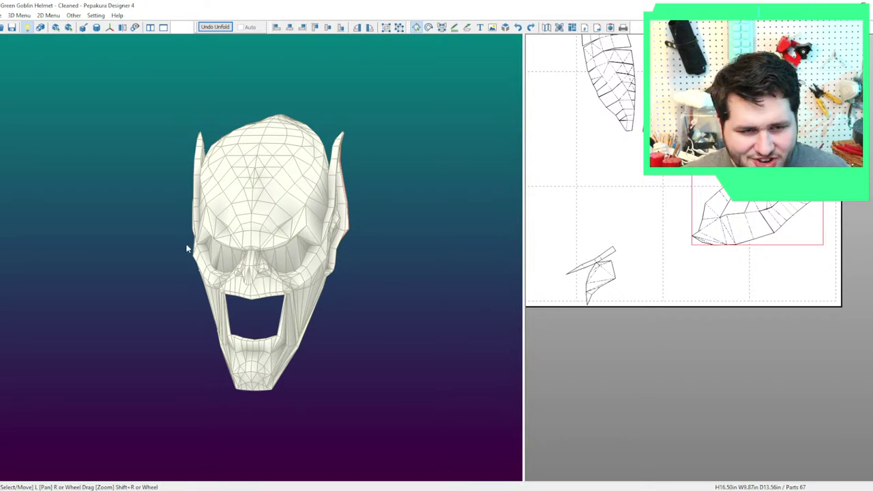
Select the skull halves, side panel and rear panel together and examine their coverage on the helmet model.
scroll(259, 262, "up", 1)
scroll(333, 276, "up", 1)
scroll(805, 241, "down", 4)
left_click_drag(785, 279, 675, 161)
right_click_drag(487, 276, 442, 266)
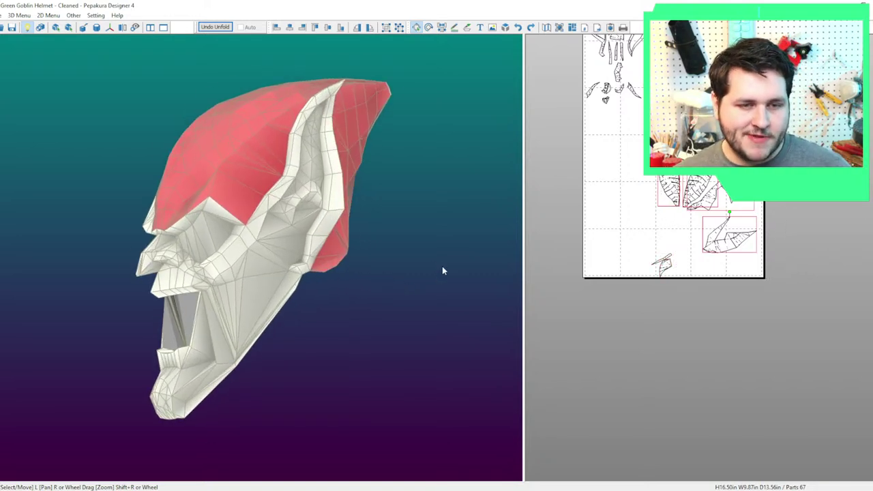
scroll(440, 265, "up", 2)
Place the two eye socket parts side by side as mirror images in open page space and select both.
left_click_drag(432, 266, 286, 212)
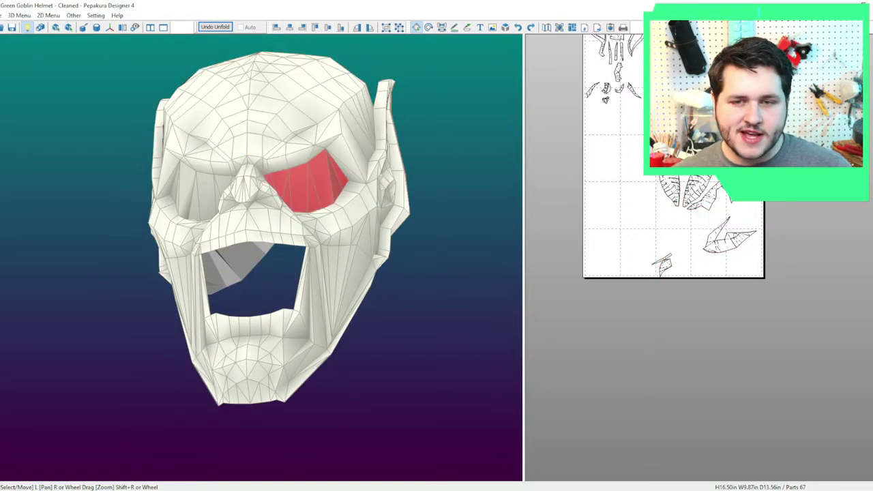
left_click(209, 194)
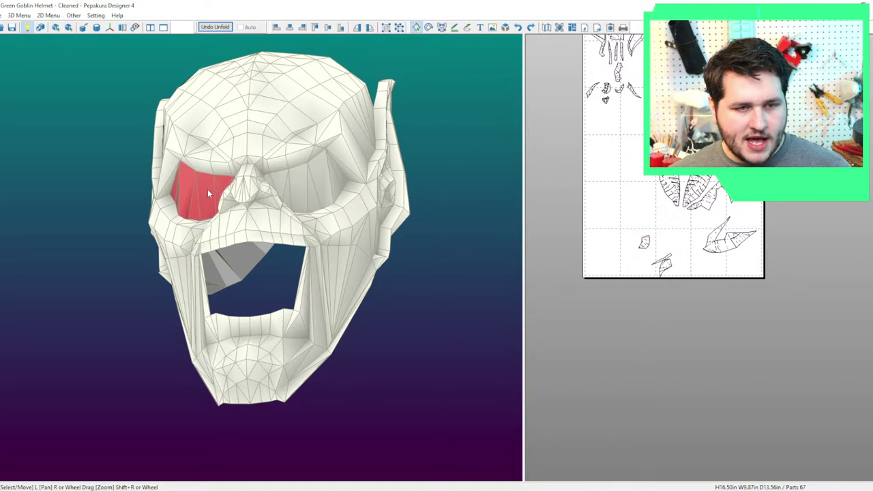
scroll(477, 409, "up", 3)
scroll(581, 323, "up", 4)
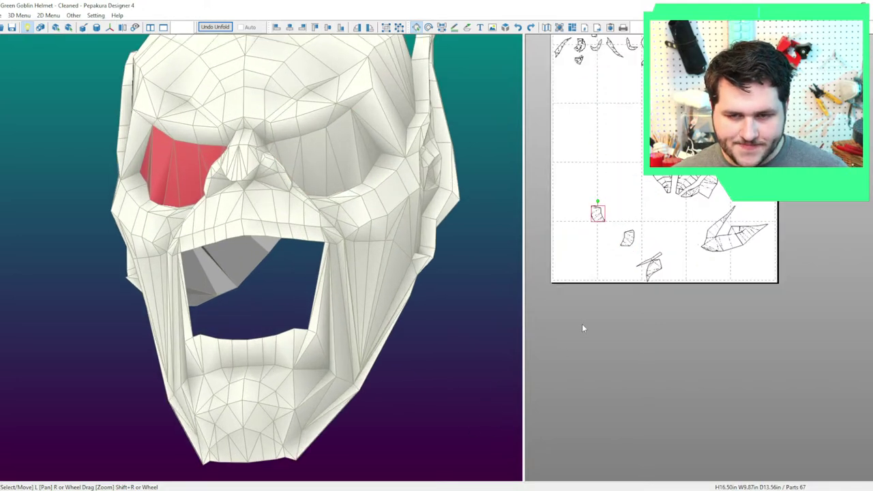
left_click_drag(812, 326, 843, 360)
middle_click_drag(842, 360, 773, 347)
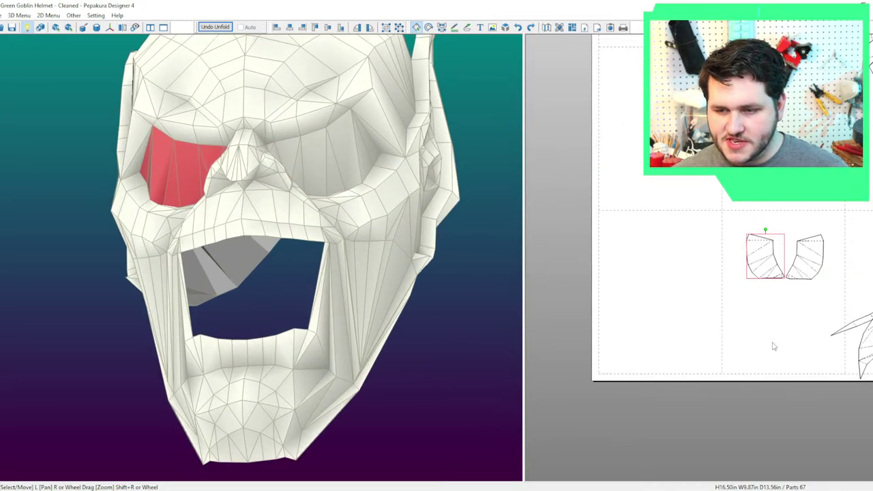
scroll(811, 347, "up", 3)
left_click_drag(858, 403, 642, 312)
scroll(302, 286, "up", 2)
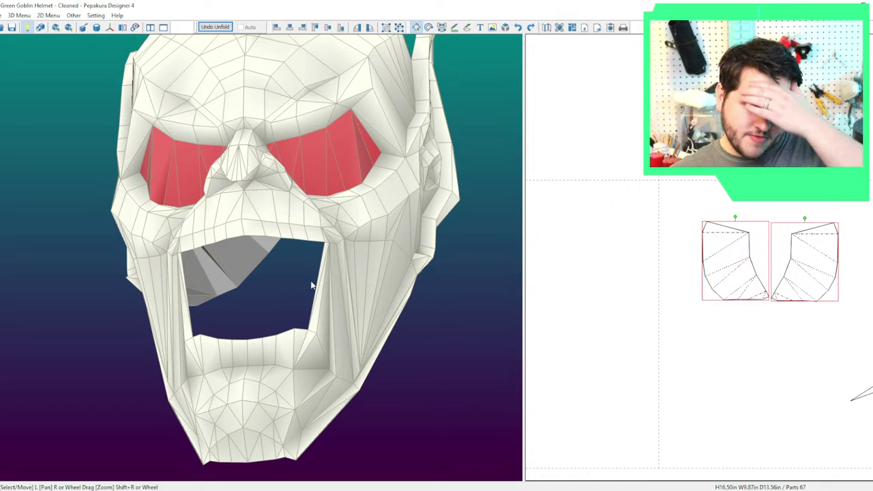
Select the part framing both eyes and place it upright in free space near the page's lower edge.
left_click_drag(372, 257, 350, 187)
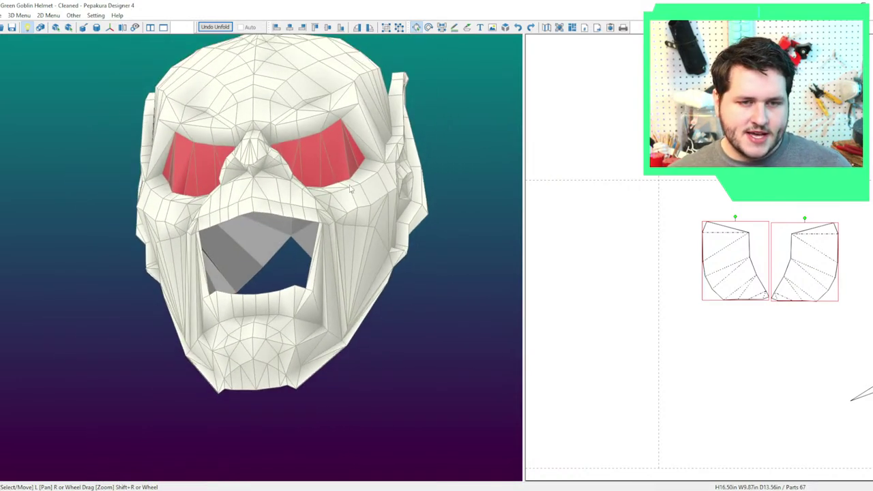
left_click(315, 120)
scroll(315, 120, "down", 2)
scroll(729, 446, "down", 3)
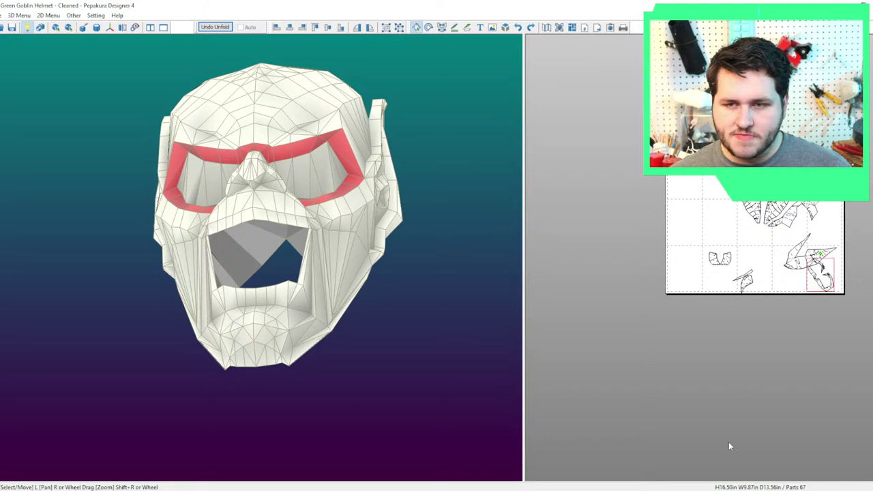
scroll(713, 405, "up", 4)
left_click_drag(655, 234, 747, 321)
scroll(716, 287, "up", 3)
scroll(747, 282, "up", 1)
right_click_drag(389, 277, 381, 316)
scroll(765, 290, "up", 5)
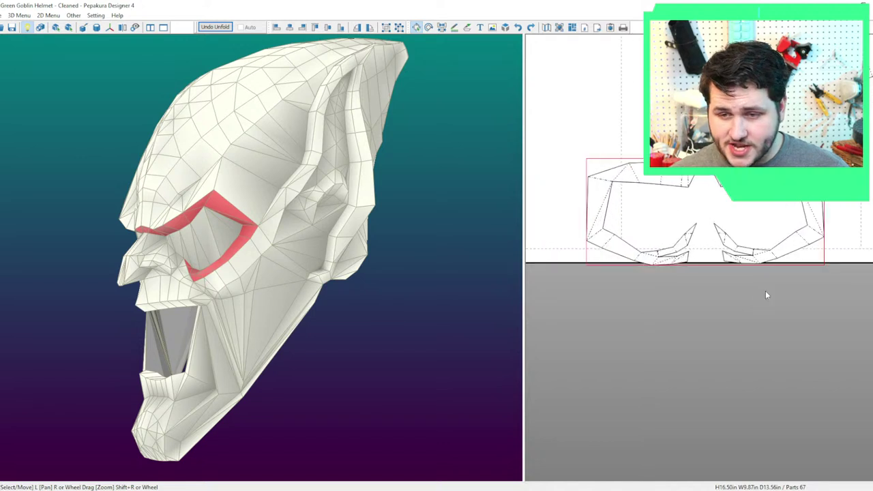
Detach the small inner under-eye pieces on both sides of the eye surround and rejoin each along its upper edge.
key("ctrl+j")
left_click(778, 253)
left_click(779, 252)
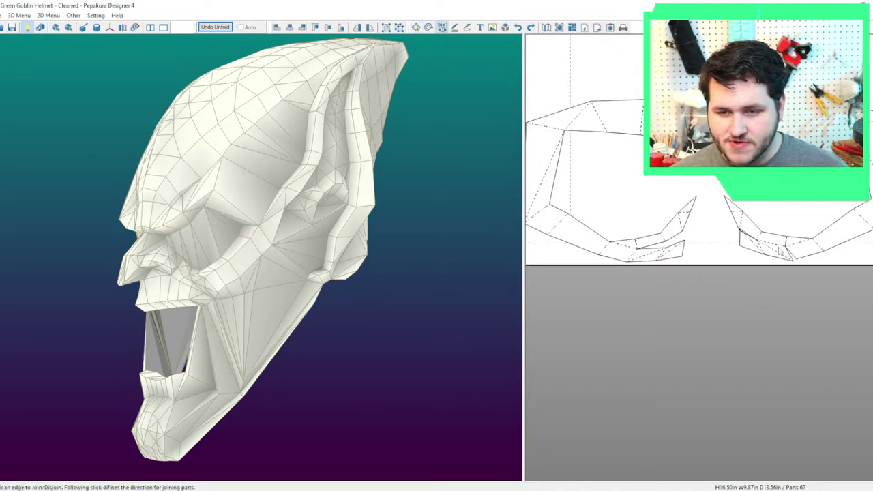
left_click(762, 243)
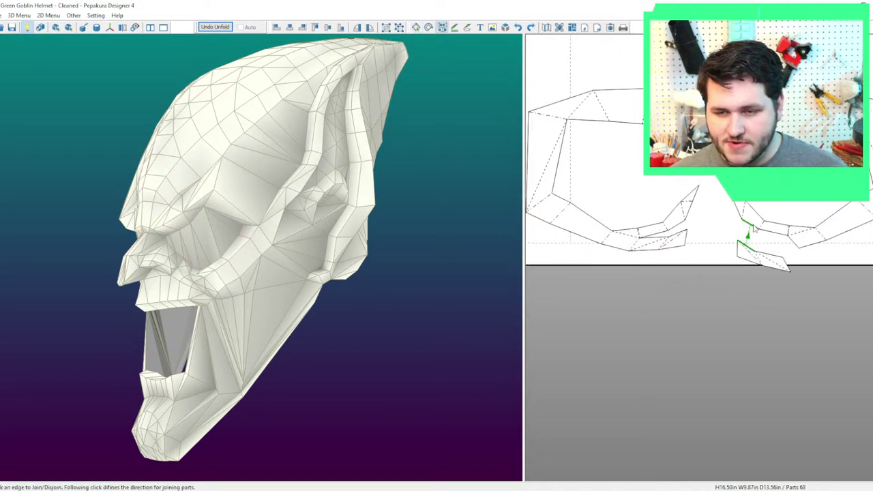
left_click(754, 231)
left_click(636, 244)
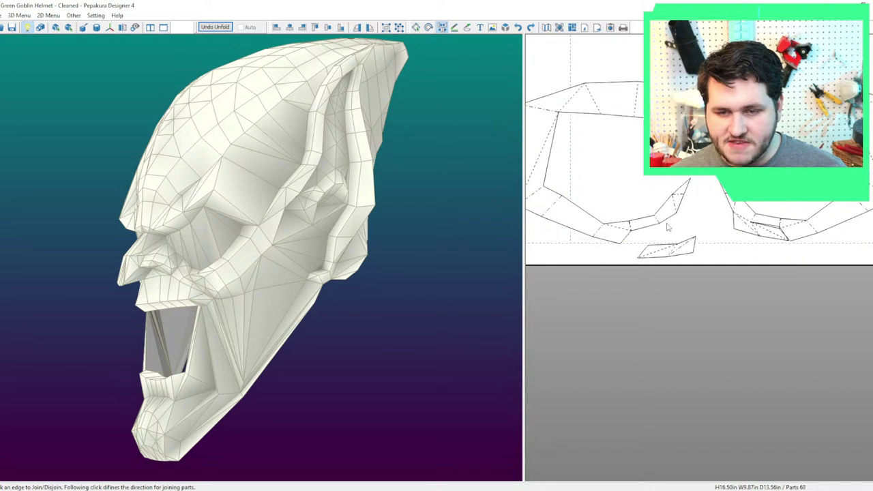
left_click(667, 223)
Move the eye surround near the eye socket parts and check it together with the skull and rear panel on the model.
scroll(628, 300, "down", 3)
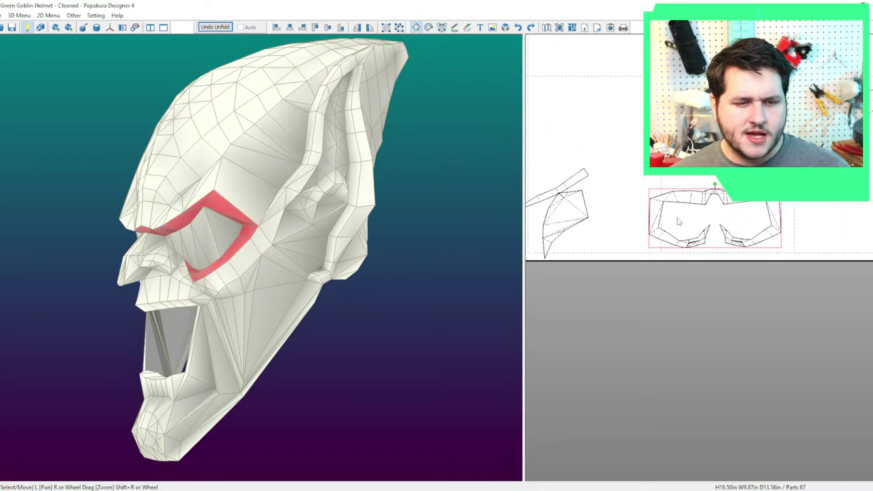
left_click_drag(688, 277, 639, 195)
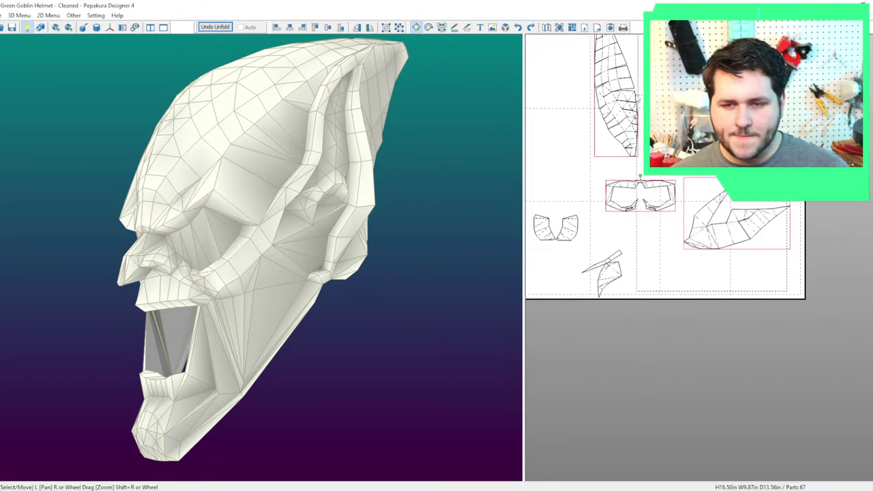
left_click_drag(653, 164, 651, 162)
scroll(330, 279, "down", 2)
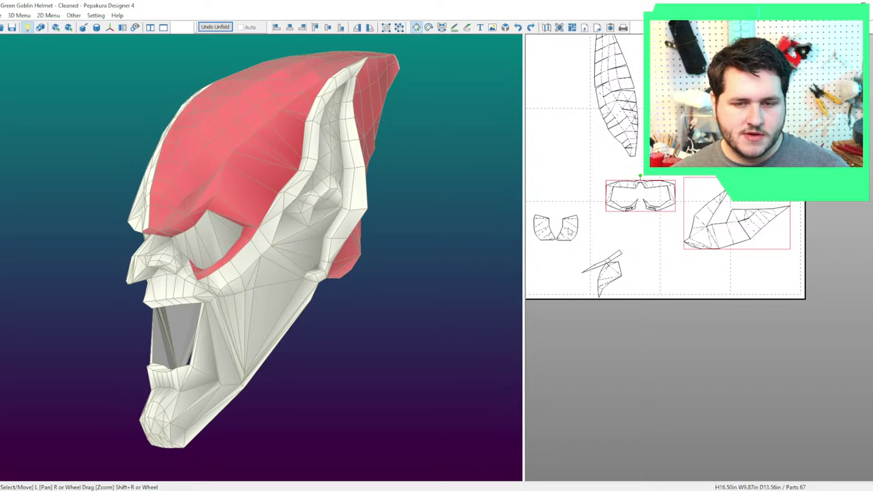
left_click(570, 233)
left_click_drag(397, 257, 279, 310)
Select the front chin part, move it into open page space and rotate it so its arch points upward.
left_click(246, 332)
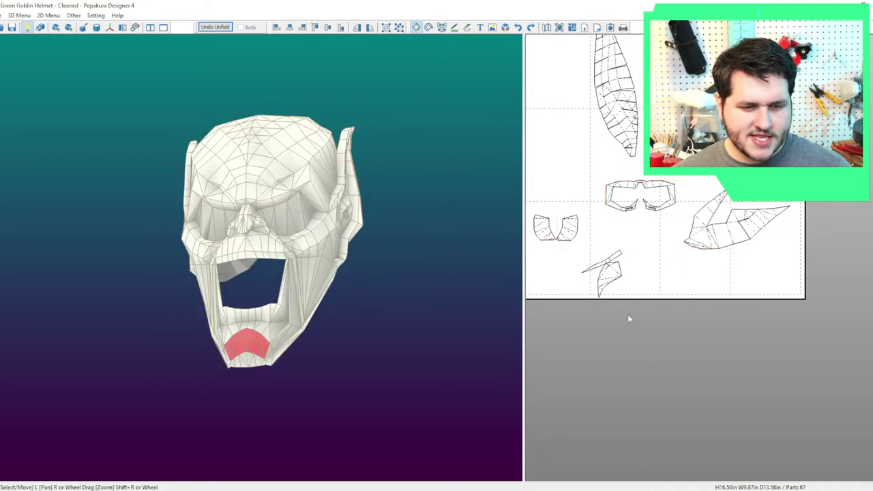
scroll(627, 315, "down", 2)
scroll(667, 348, "up", 4)
middle_click_drag(675, 377, 687, 305)
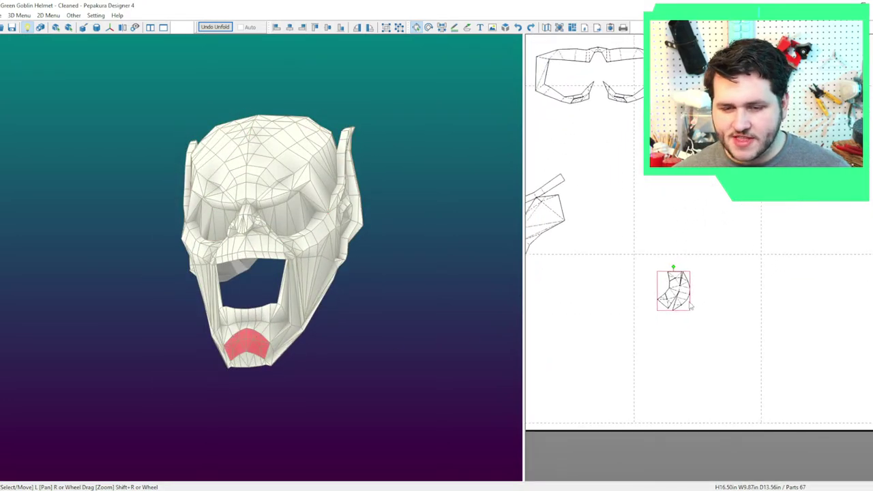
scroll(686, 299, "up", 3)
left_click_drag(636, 279, 578, 348)
right_click_drag(646, 373, 667, 245)
scroll(660, 305, "down", 2)
right_click_drag(661, 305, 672, 333)
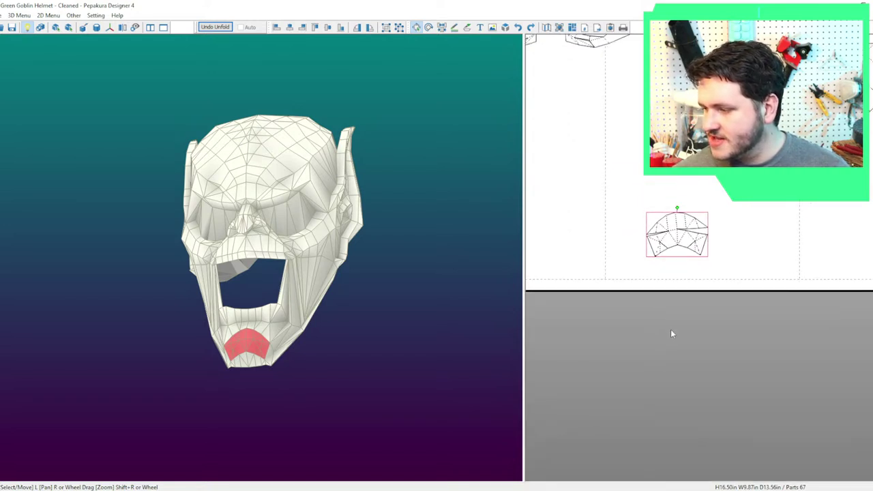
Detach and rejoin the chin part's right-hand sections along different edges to form one evenly split arch.
scroll(672, 330, "up", 2)
left_click_drag(670, 197, 674, 198)
key("ctrl+j")
left_click(671, 214)
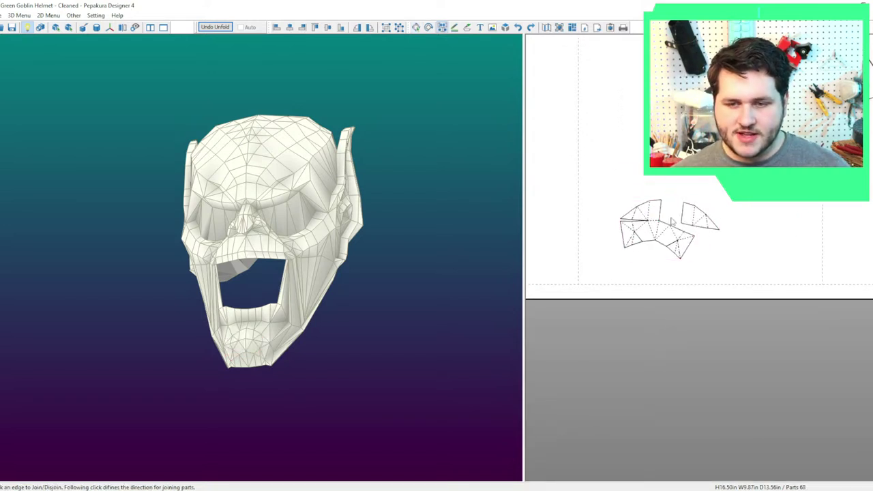
left_click(671, 229)
left_click(659, 231)
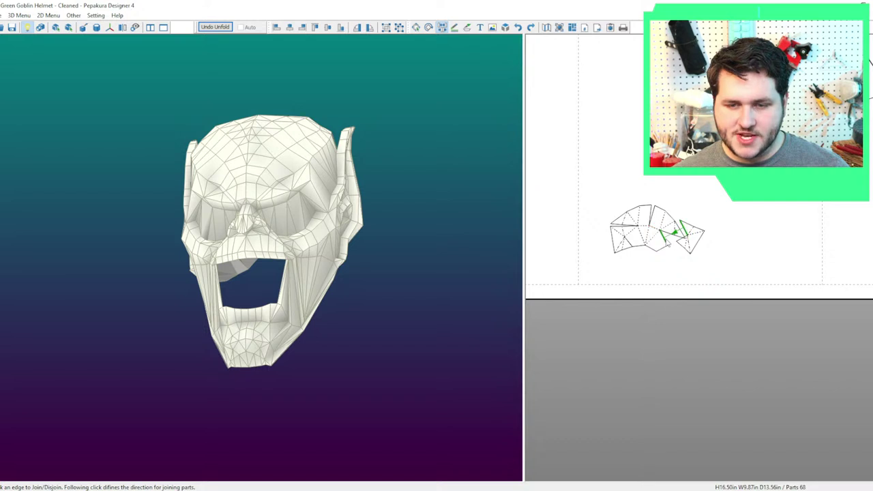
scroll(668, 244, "up", 4)
left_click(671, 265)
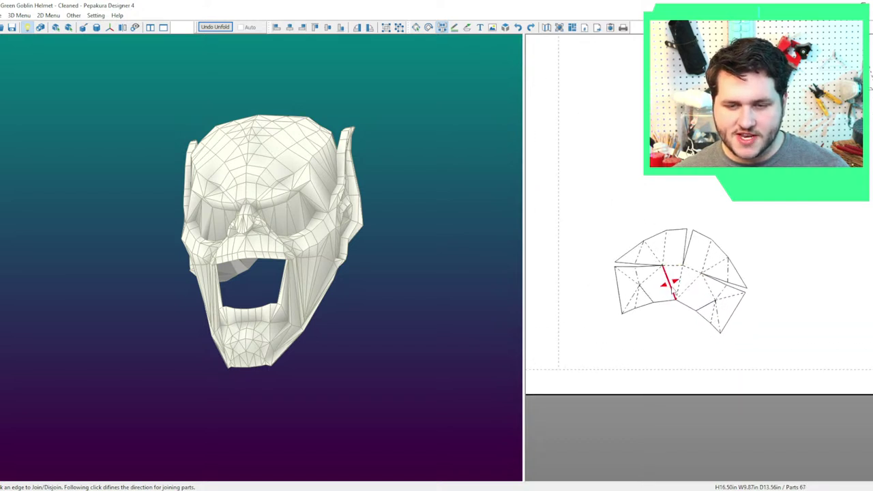
left_click(677, 292)
Select the small part under the chin and place it horizontally just below the arched chin part.
left_click_drag(376, 306, 524, 301)
left_click_drag(705, 276, 707, 277)
right_click_drag(508, 347, 308, 310)
left_click(315, 298)
scroll(548, 317, "down", 5)
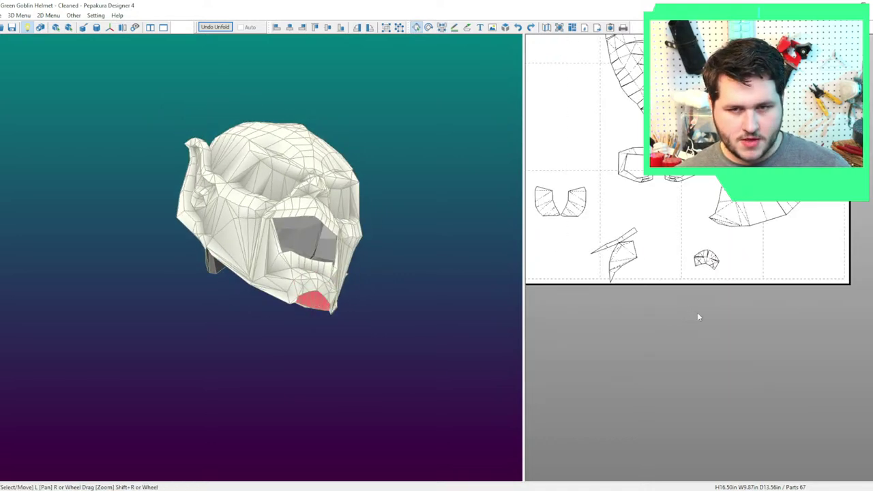
scroll(645, 368, "up", 2)
scroll(647, 362, "up", 4)
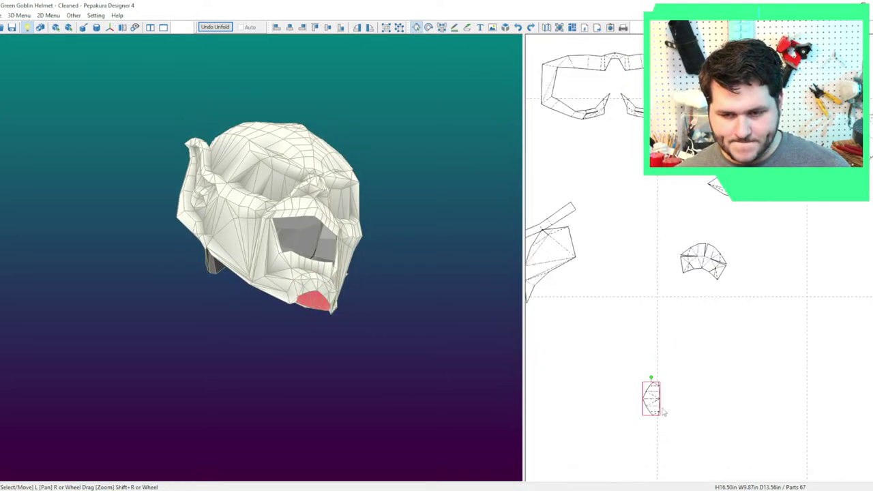
mouse_move(688, 281)
left_mouse_down()
mouse_move(733, 346)
mouse_move(710, 343)
mouse_move(694, 302)
mouse_move(674, 284)
left_mouse_up()
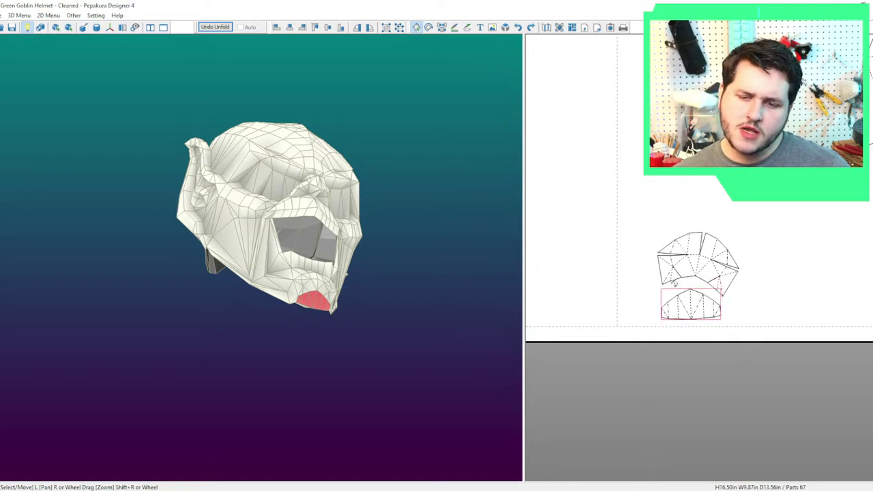
Join both long jaw panels to the under-chin part's lower edge, leaving them split along the centre line.
key("ctrl+j")
left_click(691, 303)
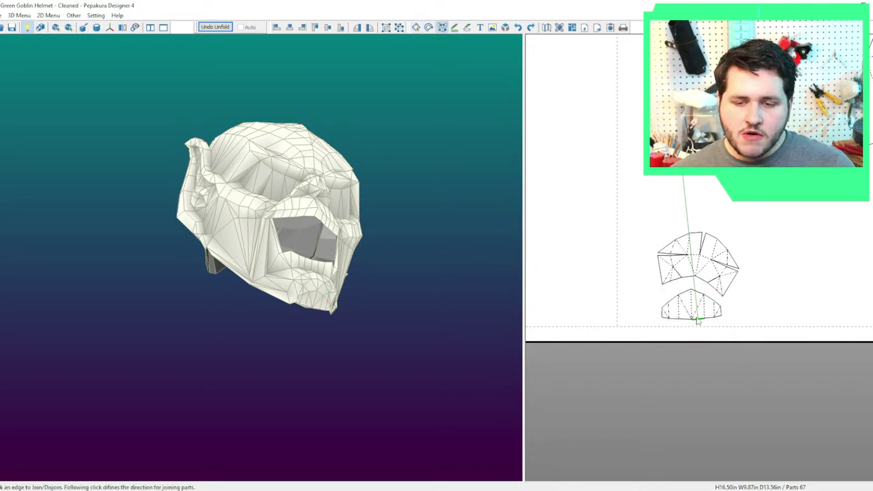
scroll(690, 286, "up", 3)
scroll(691, 287, "up", 1)
left_click(686, 300)
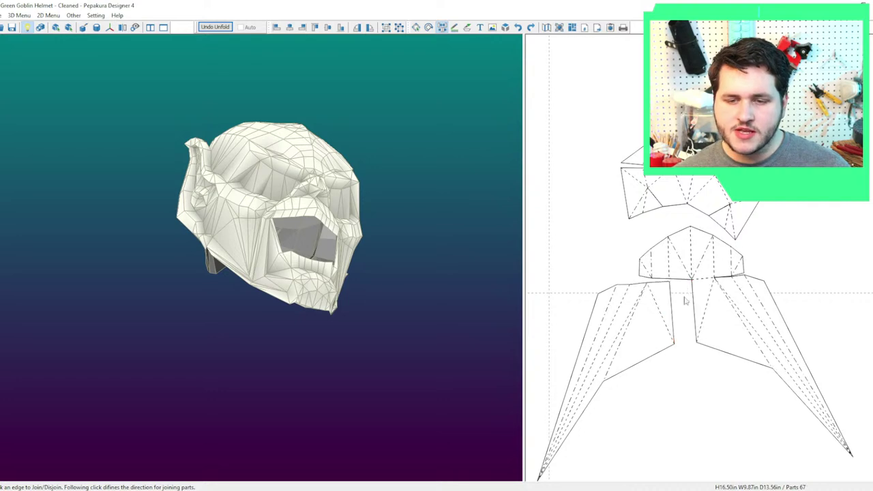
left_click(686, 282)
key("Escape")
left_click_drag(725, 316, 721, 309)
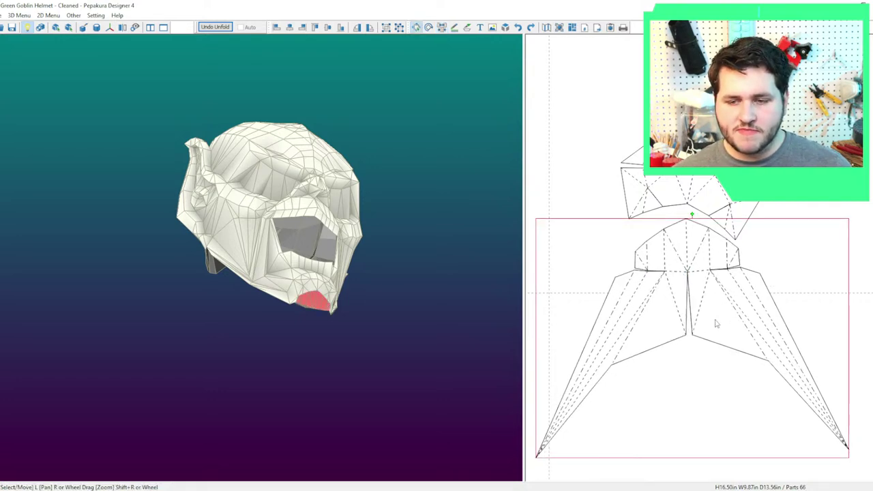
Place the small curved chin part just above the long-winged part in the 2D pattern.
scroll(715, 324, "up", 4)
scroll(716, 324, "down", 8)
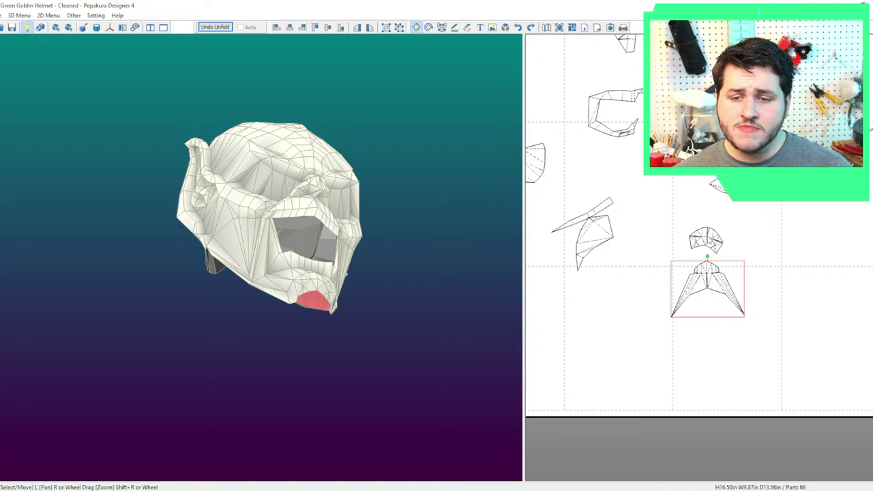
left_click_drag(706, 240, 707, 247)
right_click_drag(365, 297, 369, 343)
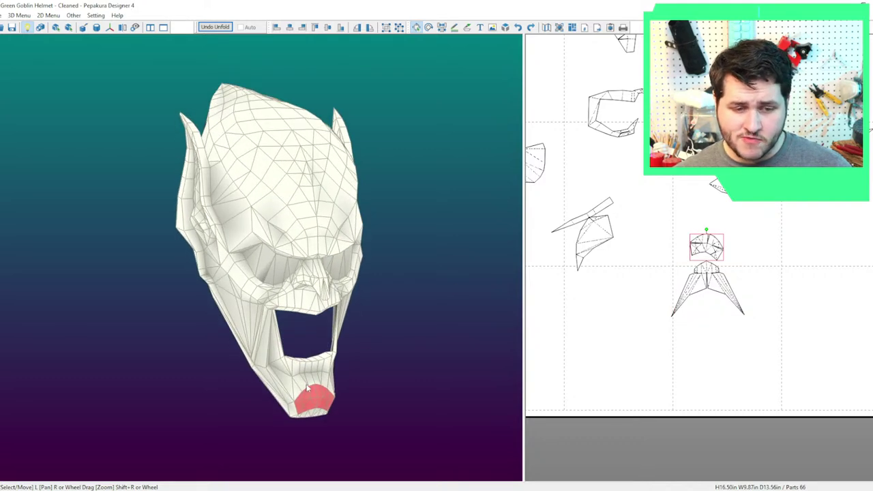
Move the inner lower-jaw part to a clear area of the pattern page and rotate it upright with its wings pointing up.
left_click(307, 387)
scroll(764, 360, "down", 5)
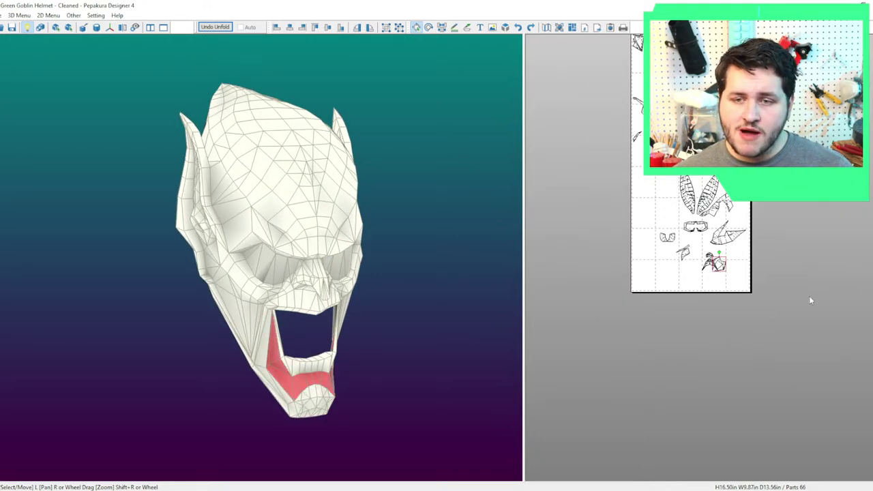
scroll(720, 316, "up", 8)
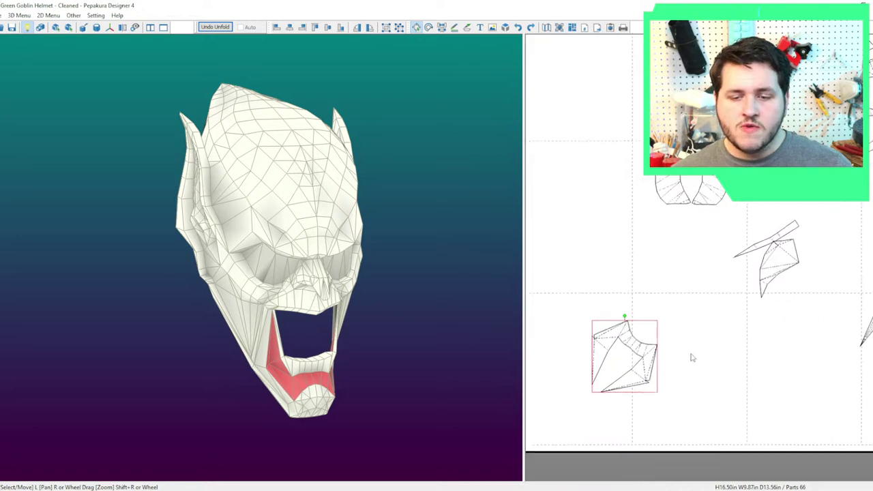
scroll(692, 357, "up", 2)
left_click_drag(580, 349, 616, 462)
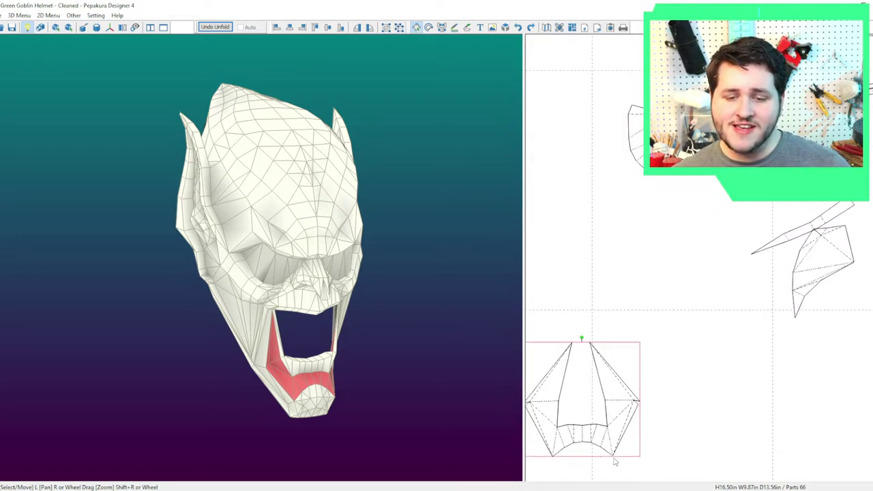
Join the lower lip strip to the inner edge of the jaw part in the 2D pattern.
middle_click_drag(614, 427, 696, 325)
scroll(681, 334, "up", 3)
middle_click_drag(631, 370, 690, 331)
scroll(686, 329, "up", 2)
key("ctrl+j")
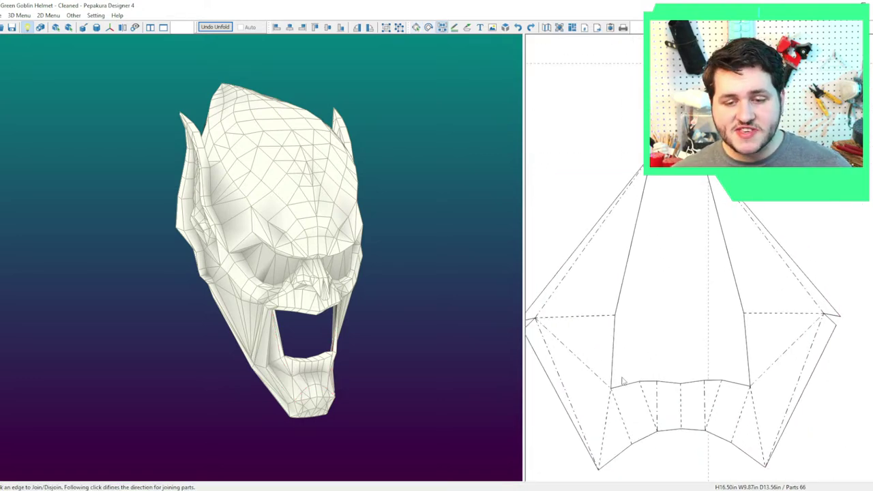
left_click(623, 382)
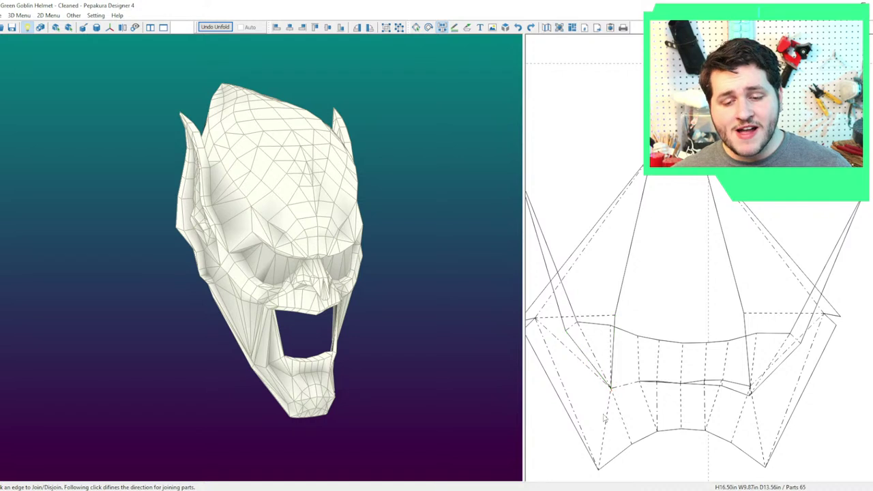
Split the lip strip at three cross edges and rejoin its segments along the jaw part's curved edge.
left_click(639, 376)
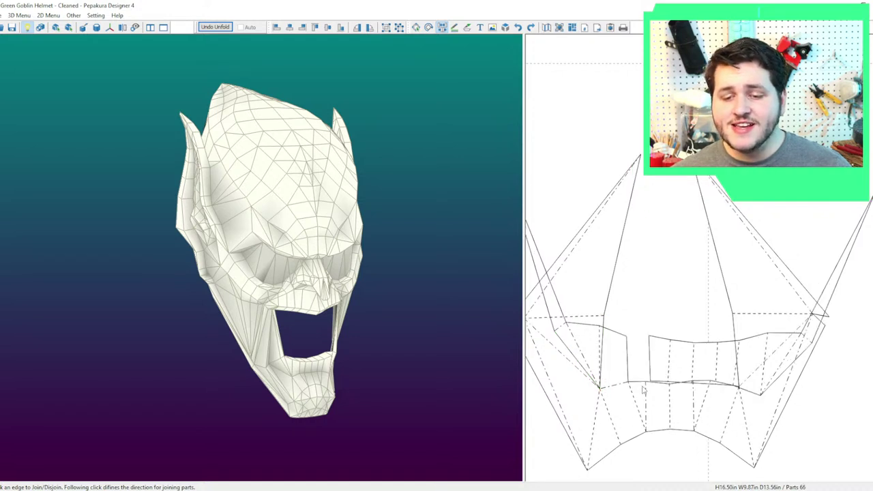
left_click(646, 383)
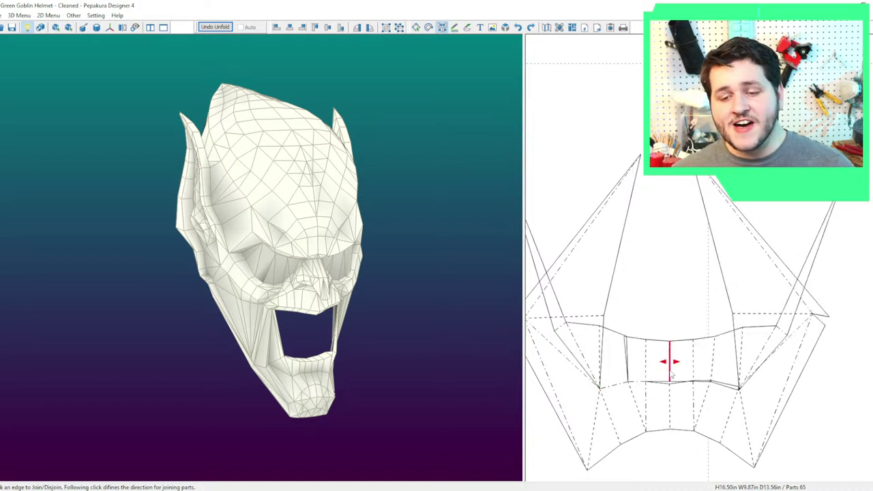
left_click(670, 374)
left_click(696, 384)
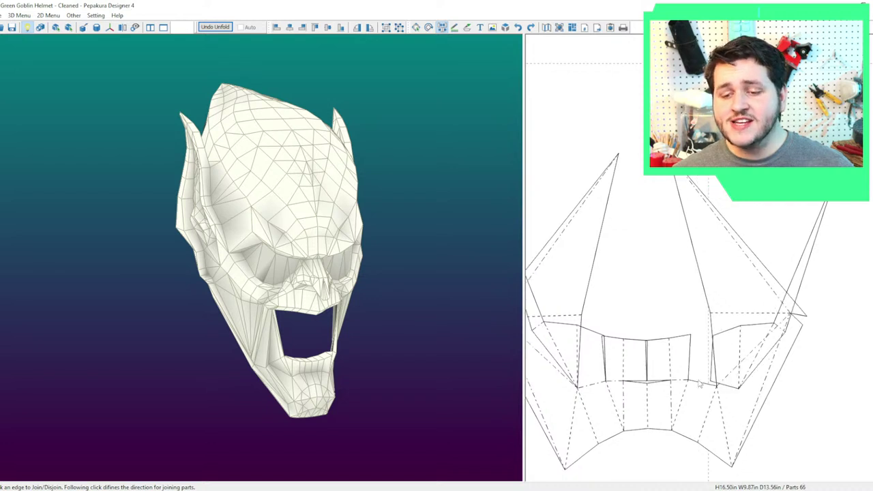
left_click(699, 387)
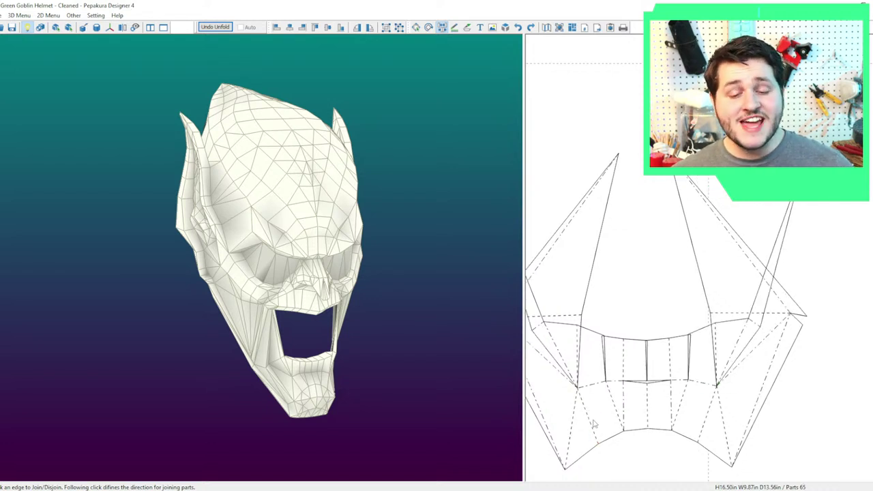
Cut the jaw part's left wing from the lower strip and join it to the left end of the lip strip instead.
key("Escape")
left_click_drag(639, 398, 697, 381)
key("ctrl+n")
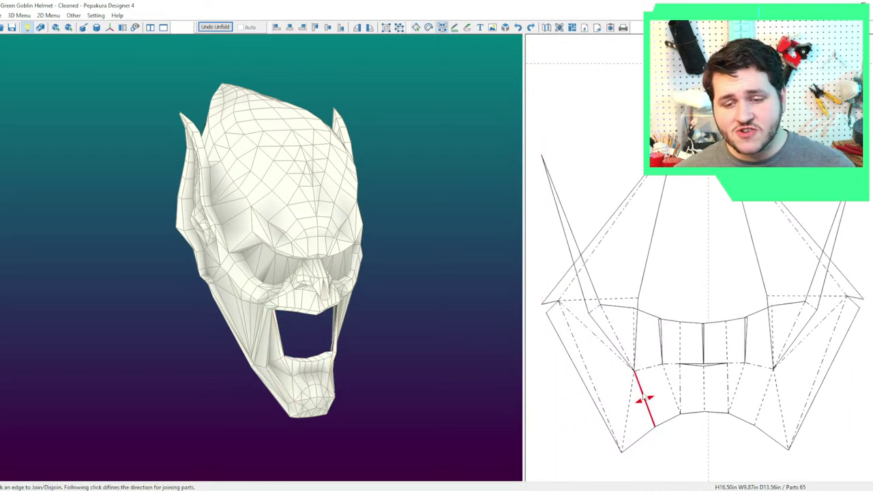
left_click(645, 399)
left_click(642, 360)
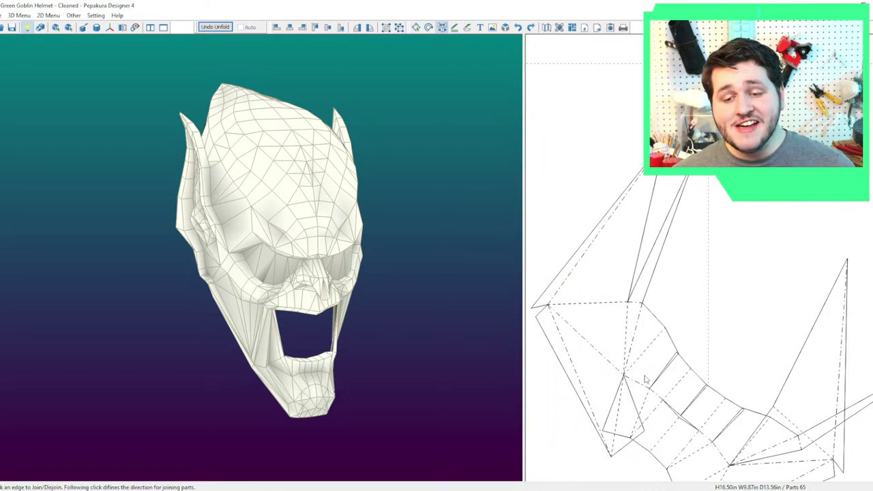
Detach the left wing from the lip strip along their shared edge and move the strip part clear of it.
key("Escape")
left_click_drag(676, 414, 765, 387)
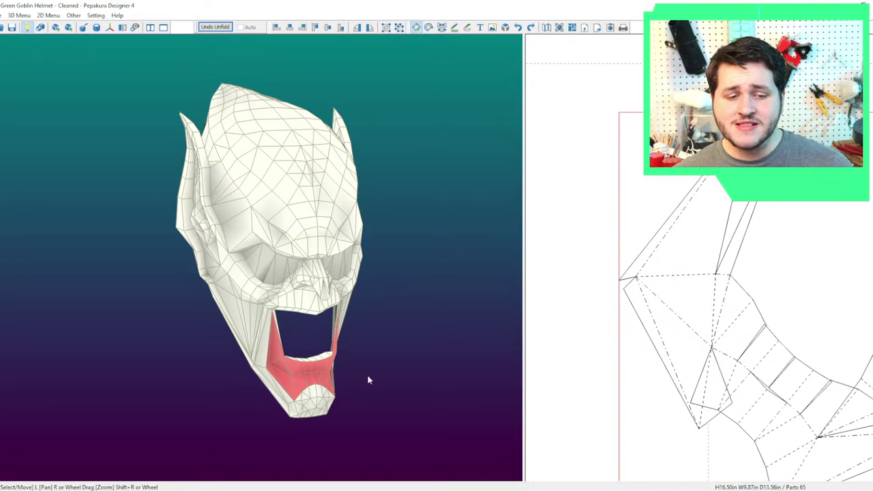
right_click_drag(368, 380, 380, 343)
key("ctrl+n")
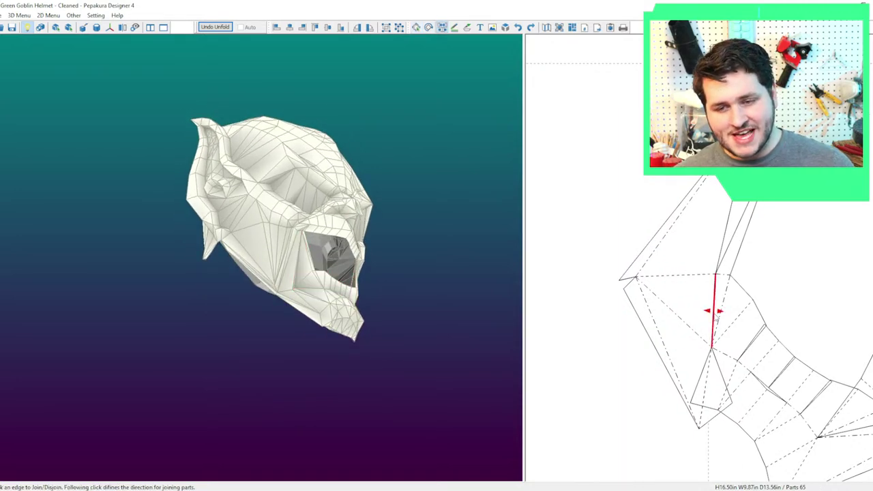
left_click(716, 319)
key("Escape")
left_click_drag(763, 380, 798, 404)
right_click_drag(453, 369, 388, 363)
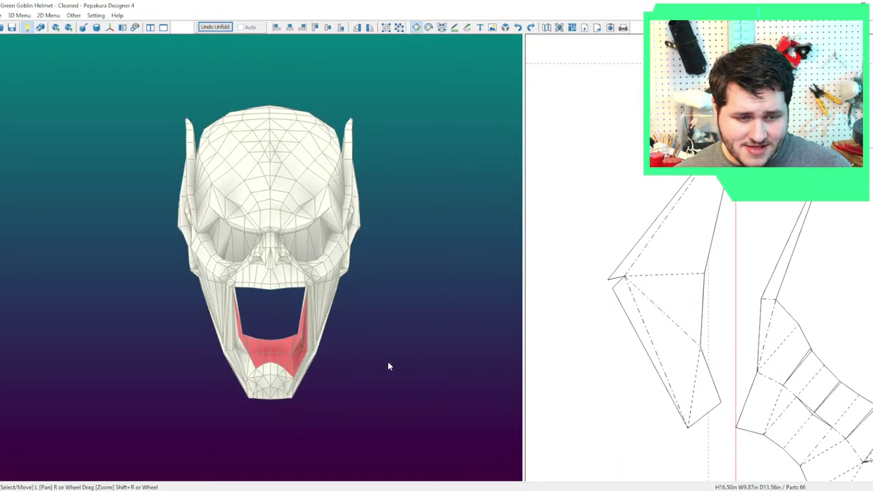
mouse_move(389, 367)
left_mouse_down()
mouse_move(410, 355)
mouse_move(403, 350)
mouse_move(430, 348)
mouse_move(392, 362)
left_mouse_up()
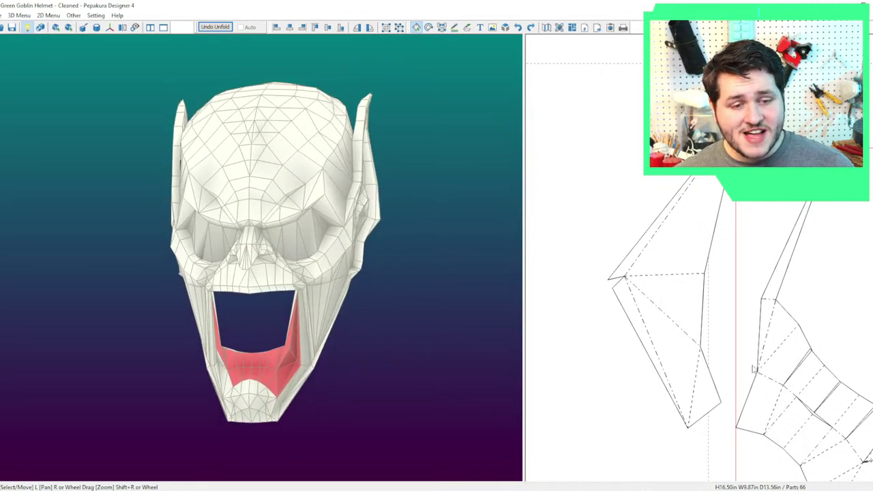
Split the left wing along its diagonal fold and join its lower triangles back to the end of the jaw strip.
middle_click_drag(753, 369, 643, 359)
key("ctrl+j")
left_click(561, 273)
left_click(632, 331)
key("Escape")
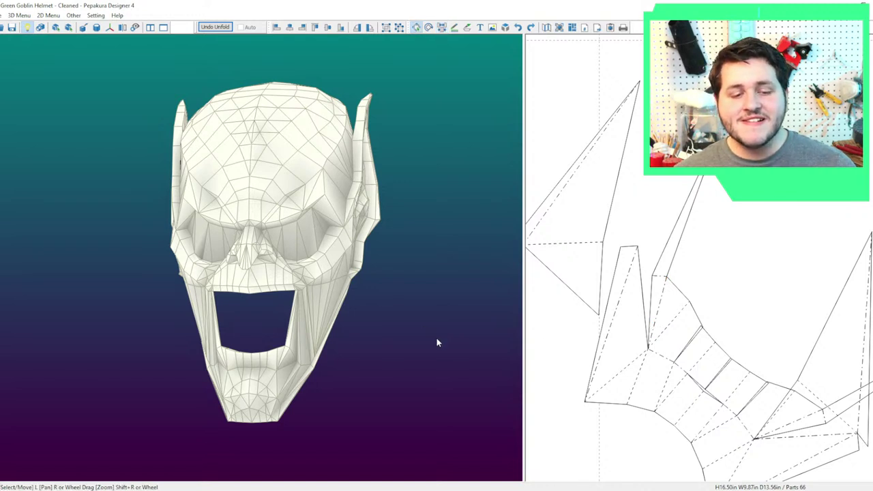
Detach the upper section of the right wing from the jaw strip, leaving its lower triangles attached.
left_click(649, 382)
right_click_drag(774, 390, 726, 377)
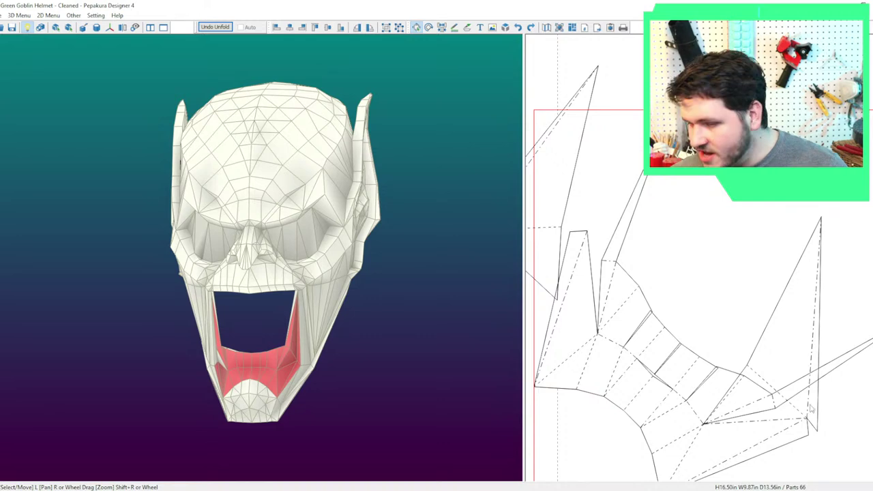
scroll(810, 409, "down", 6)
scroll(719, 370, "up", 6)
middle_click_drag(719, 370, 725, 331)
key("ctrl+d")
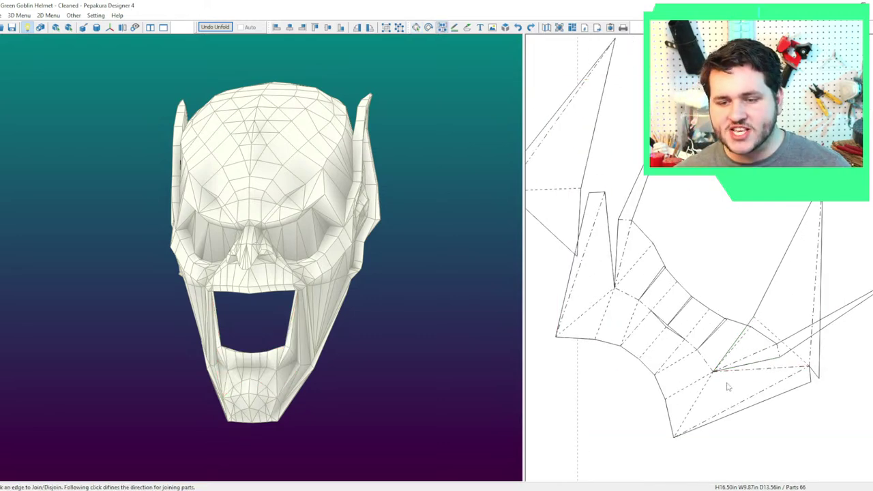
left_click(758, 368)
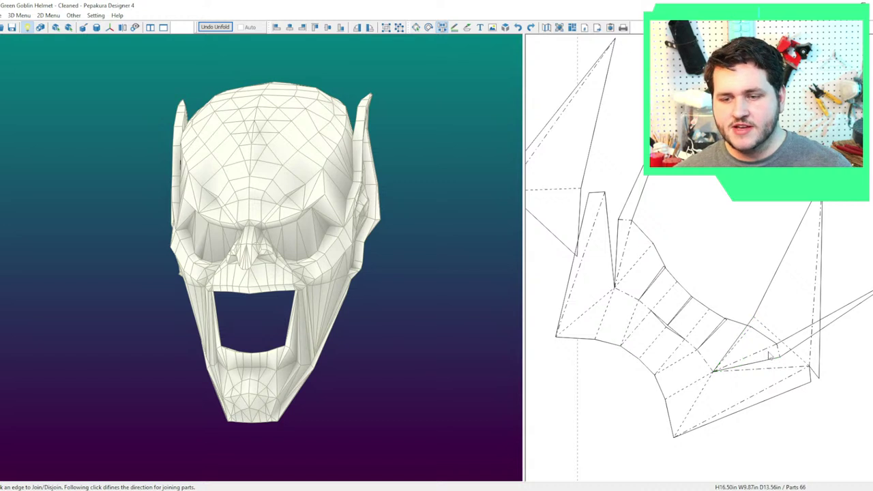
left_click(786, 371)
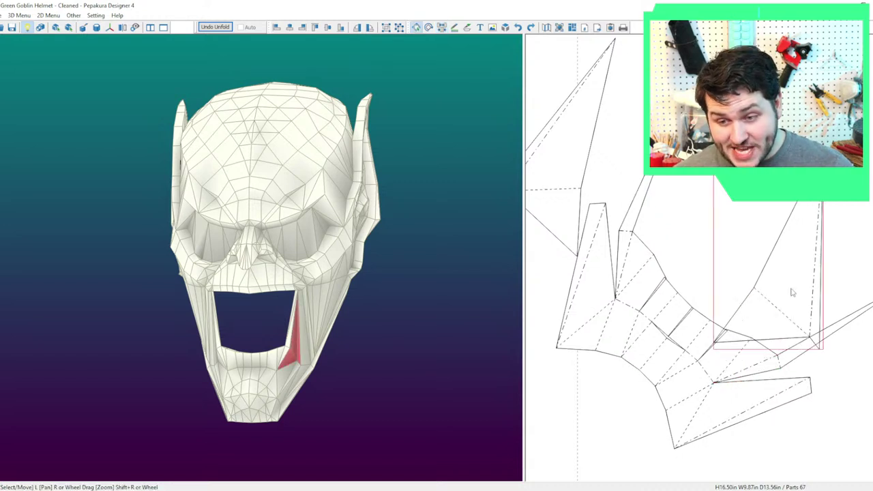
Move the detached right wing section away and rotate the jaw strip part upright below the two wing sections.
left_click_drag(791, 289, 815, 185)
scroll(778, 259, "down", 3)
left_click_drag(694, 350, 694, 429)
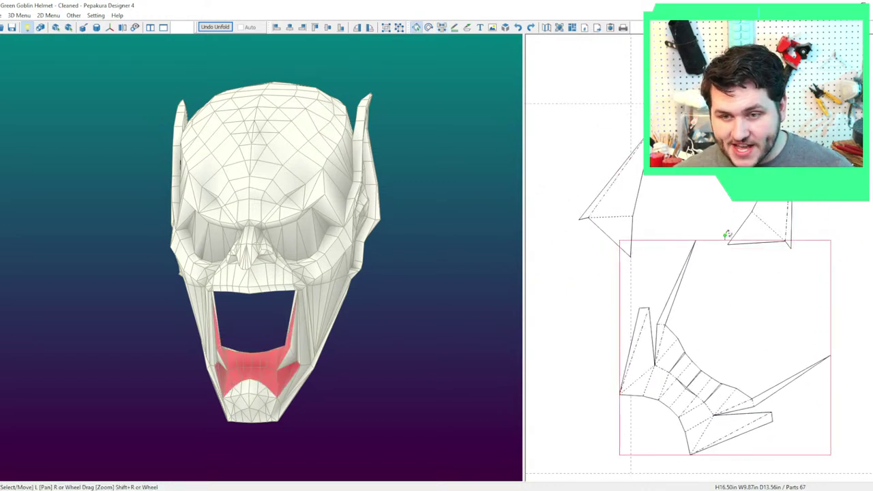
left_click_drag(727, 235, 641, 244)
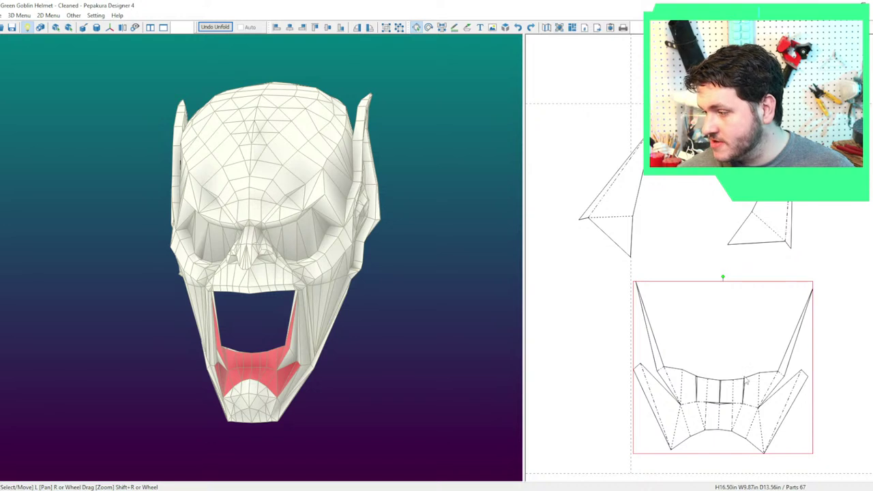
right_click_drag(744, 357, 744, 325)
right_click_drag(741, 382, 738, 314)
scroll(743, 348, "up", 3)
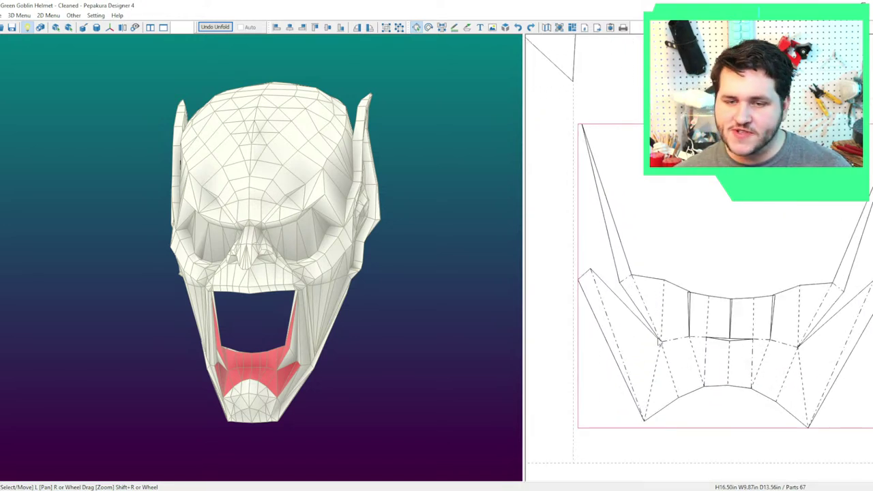
Reunite the left wing's lower triangles with its upper section and join the wing to the lip strip's left spike.
key("ctrl+j")
left_click(671, 380)
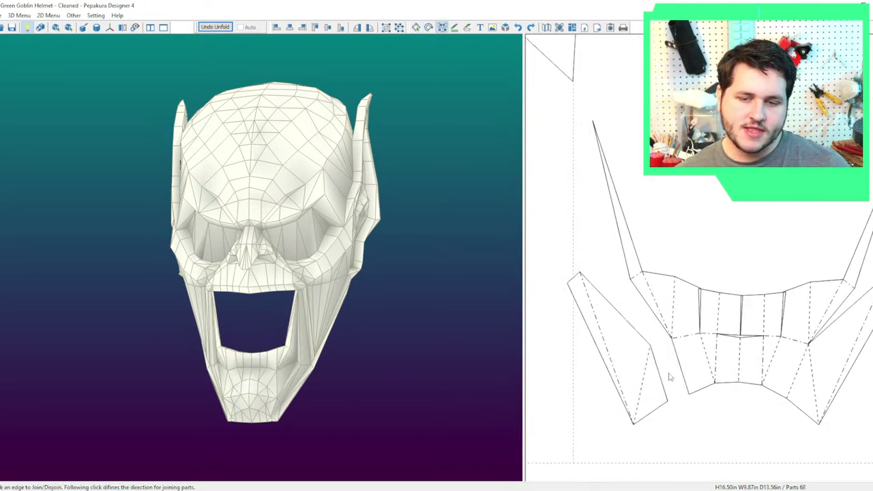
left_click(629, 324)
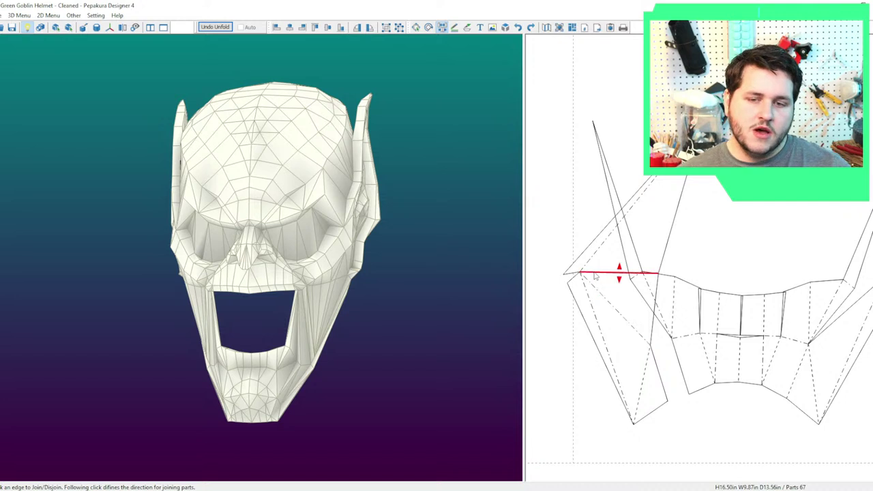
left_click(665, 332)
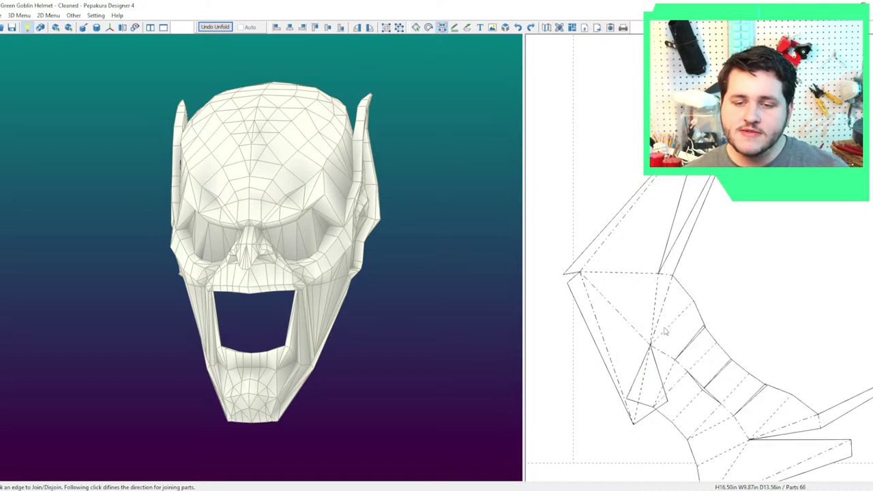
left_click(661, 310)
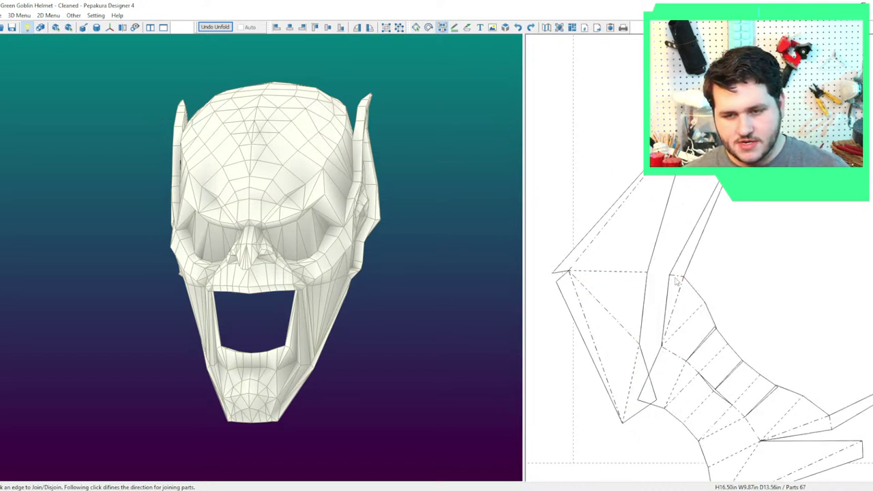
left_click(694, 238)
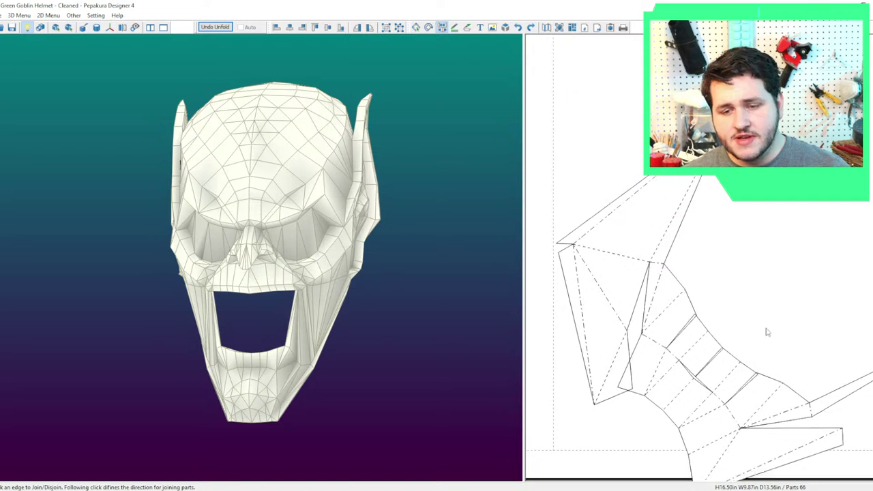
Join the right wing with its lower triangles to the lip strip's right spike, and rotate the combined part upright.
scroll(689, 354, "down", 3)
left_click(776, 310)
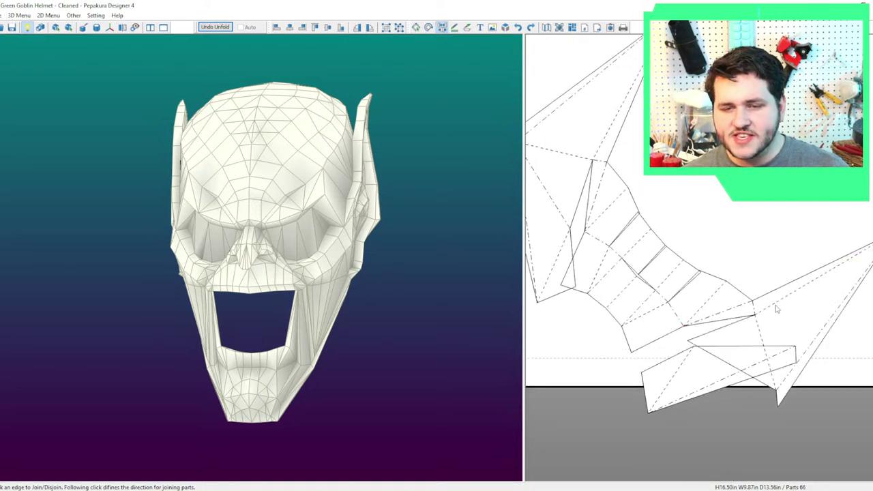
left_click(704, 348)
scroll(729, 377, "down", 3)
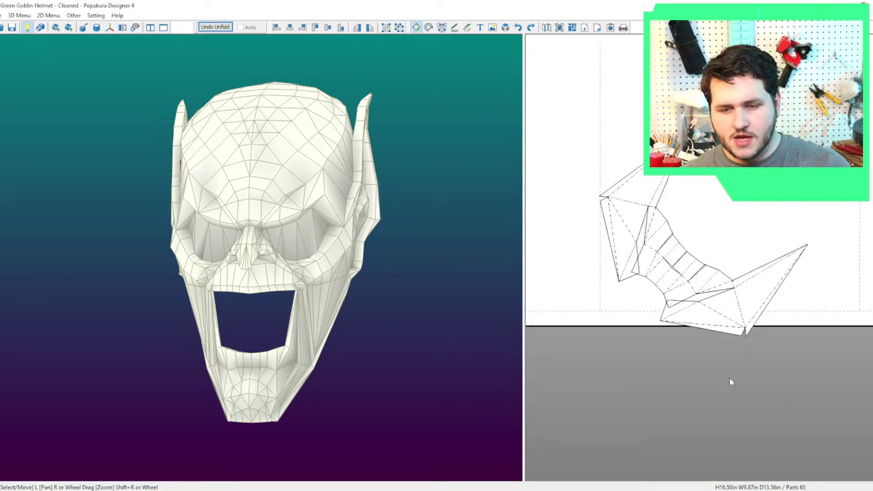
left_click_drag(703, 174, 633, 137)
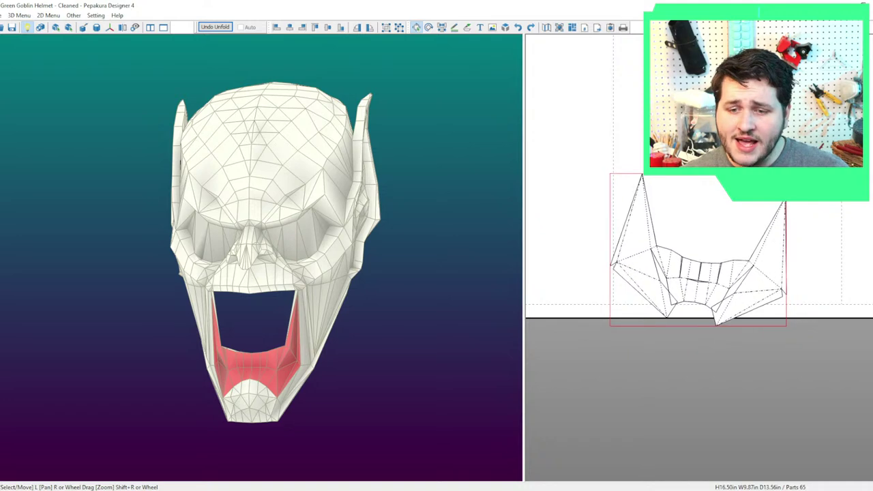
Join the adjacent edges of the combined jaw part with a 10.00 mm threshold.
left_click(48, 15)
left_click(129, 170)
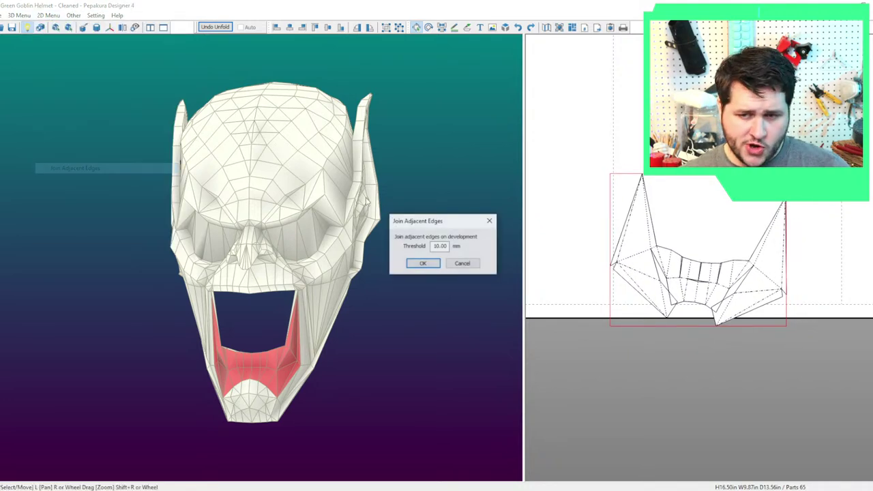
left_click(423, 263)
scroll(728, 351, "up", 3)
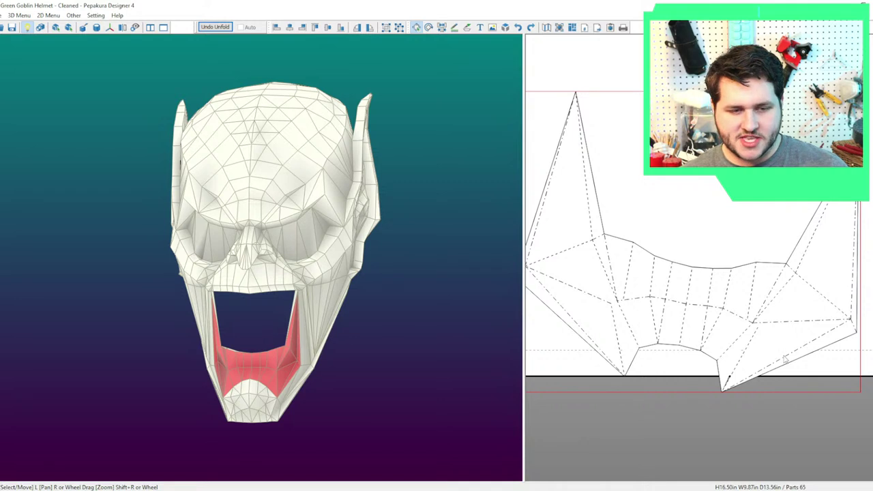
Move the combined jaw part up from the page's lower edge to sit among the other face parts.
scroll(783, 351, "down", 5)
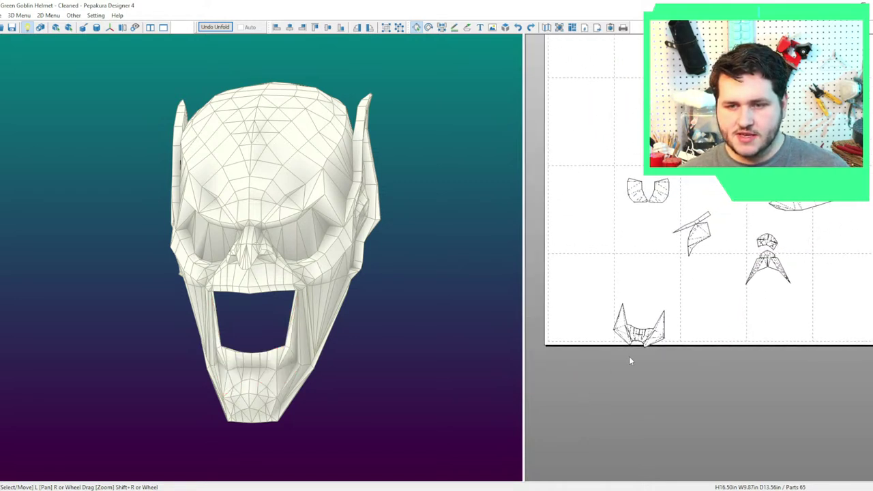
left_click_drag(653, 343, 745, 221)
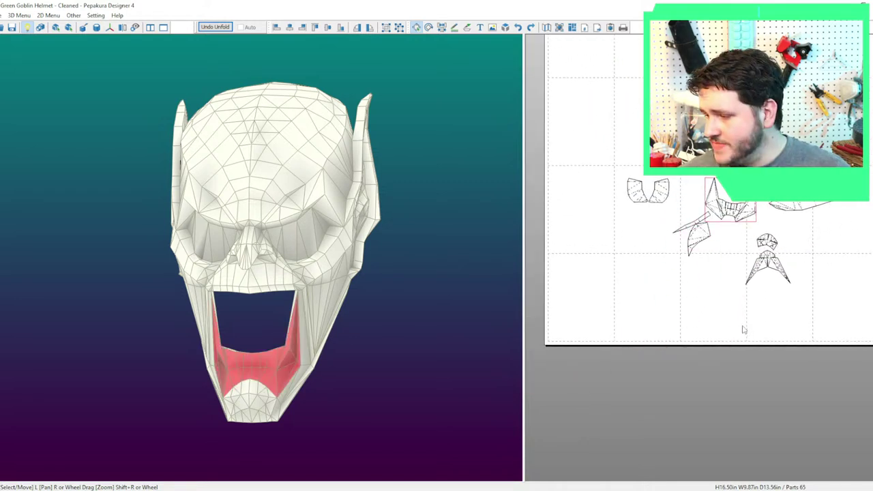
scroll(743, 331, "down", 1)
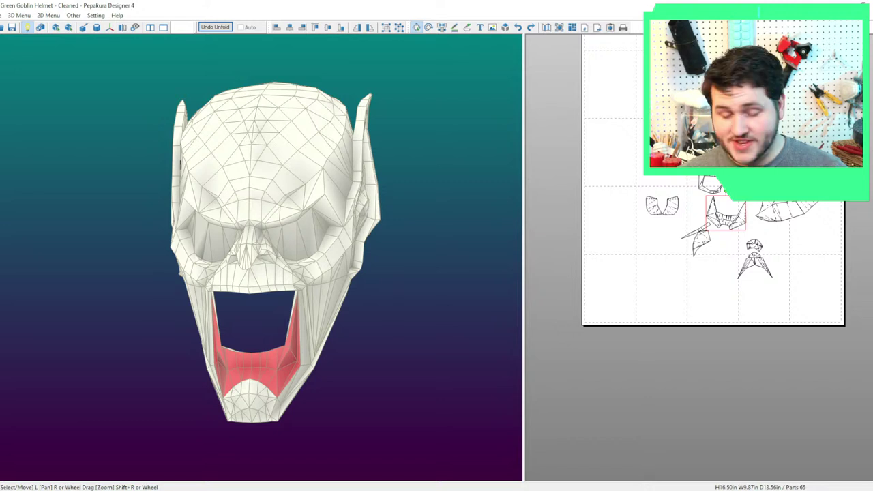
left_click_drag(840, 343, 716, 167)
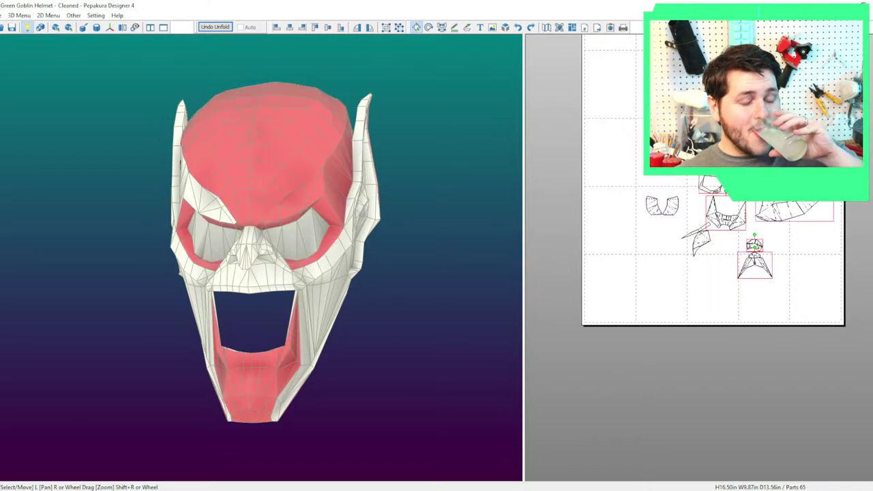
Pick the upper-lip part on the 3D model and lay its pattern out in the clear area below the other parts.
left_click_drag(372, 255, 217, 261)
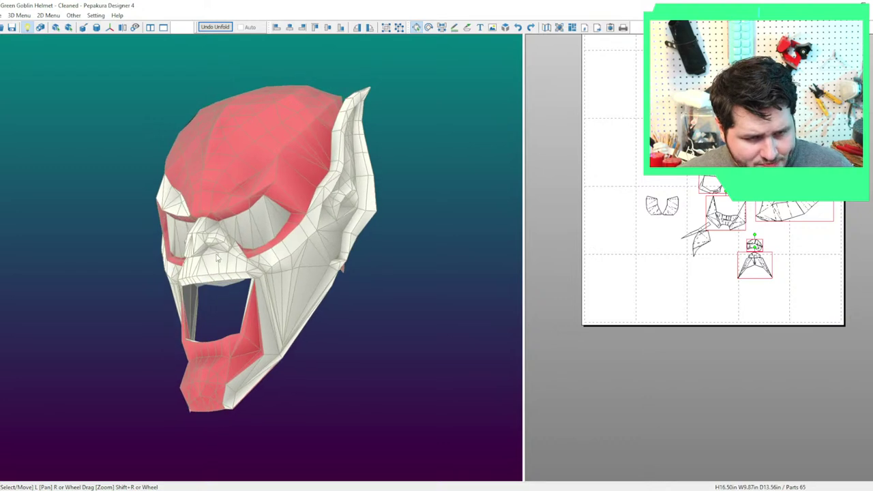
left_click(216, 263)
right_click_drag(349, 271, 377, 257)
scroll(671, 217, "down", 3)
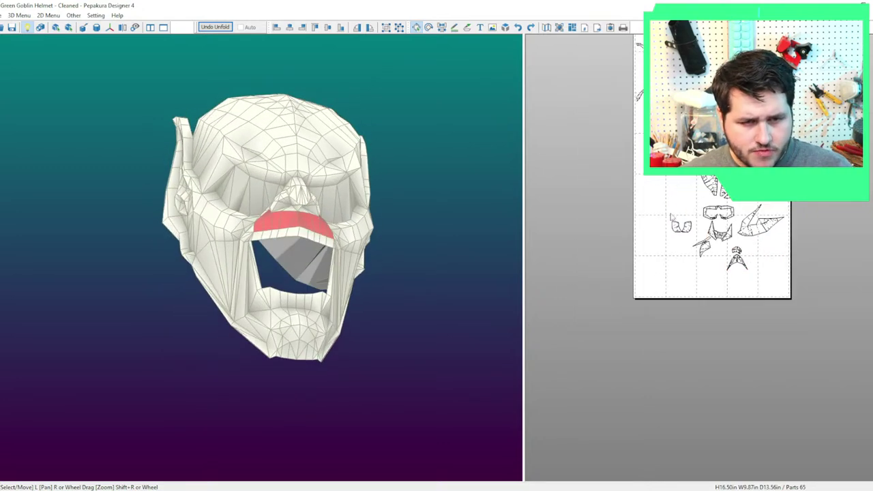
left_click_drag(662, 287, 682, 281)
scroll(701, 339, "up", 6)
left_click_drag(615, 338, 684, 303)
left_click_drag(684, 272, 606, 312)
right_click_drag(426, 264, 396, 318)
scroll(653, 382, "up", 5)
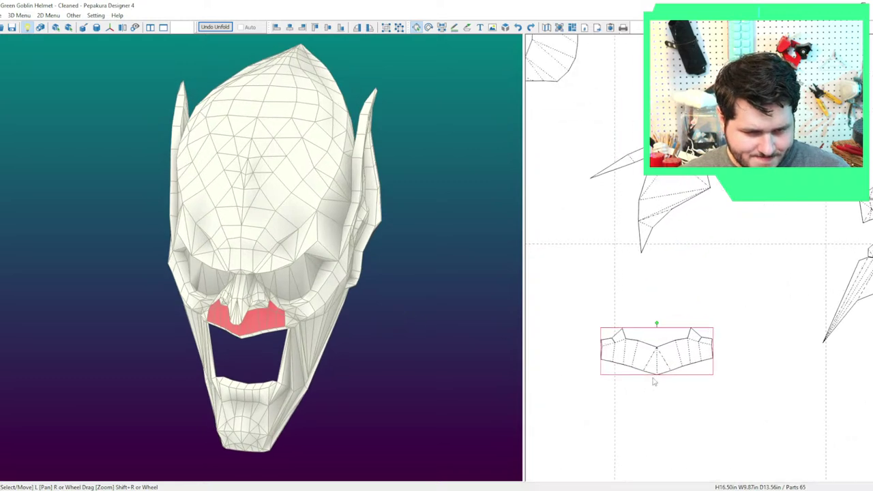
Join the loose triangles to the upper-lip part along the edges on both sides of its central notch.
right_click_drag(663, 376, 696, 340)
scroll(696, 339, "up", 4)
right_click_drag(337, 353, 363, 319)
key("ctrl+d")
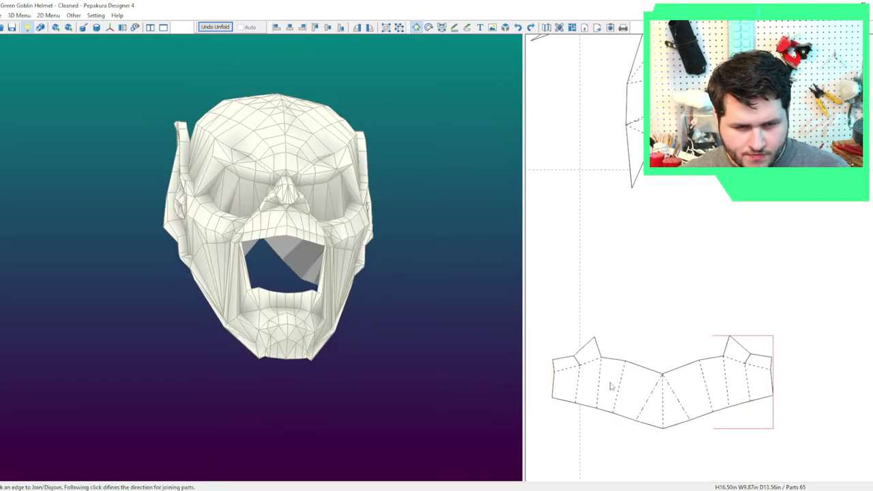
left_click(647, 371)
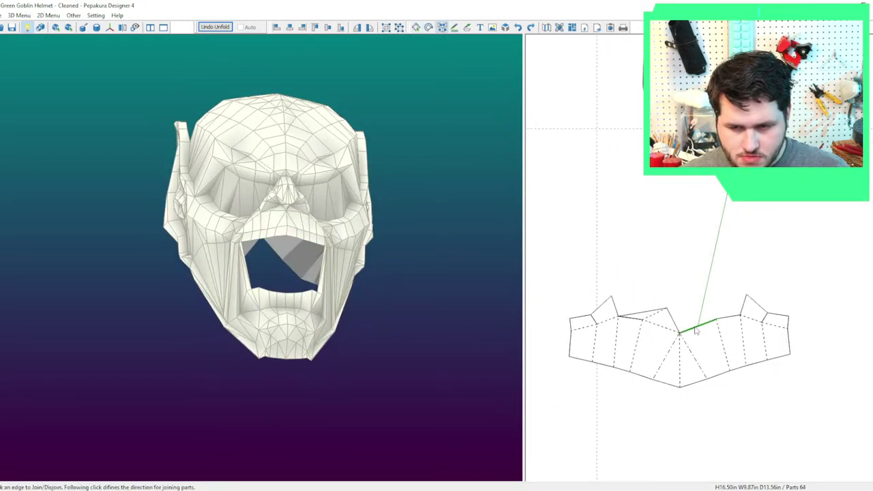
left_click(695, 329)
key("Escape")
left_click_drag(693, 348, 757, 343)
scroll(758, 343, "down", 6)
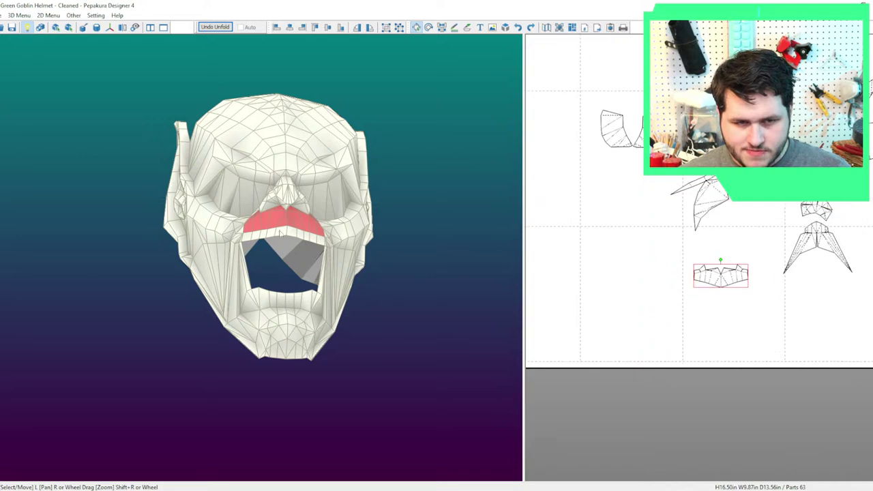
Move the upper-lip part up beside the chin-base part.
right_click_drag(279, 234, 293, 300)
right_click_drag(722, 281, 664, 324)
right_click_drag(296, 321, 295, 304)
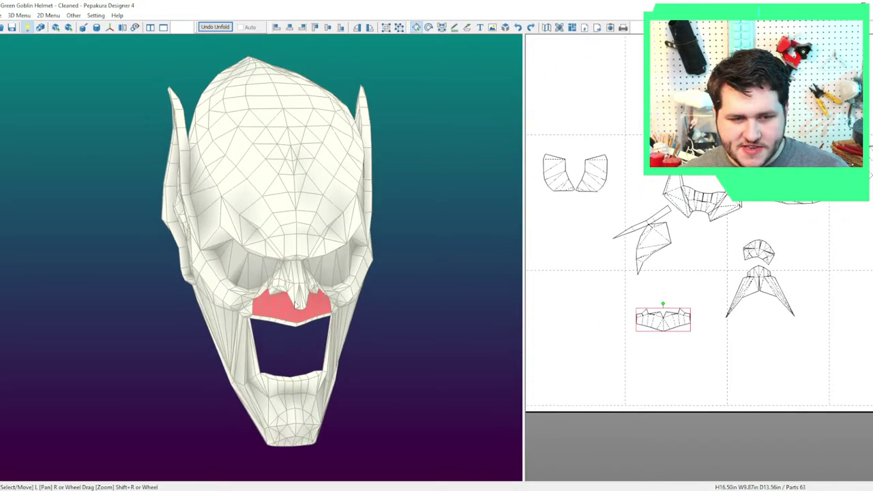
left_click_drag(295, 294, 300, 270)
left_click_drag(659, 320, 676, 290)
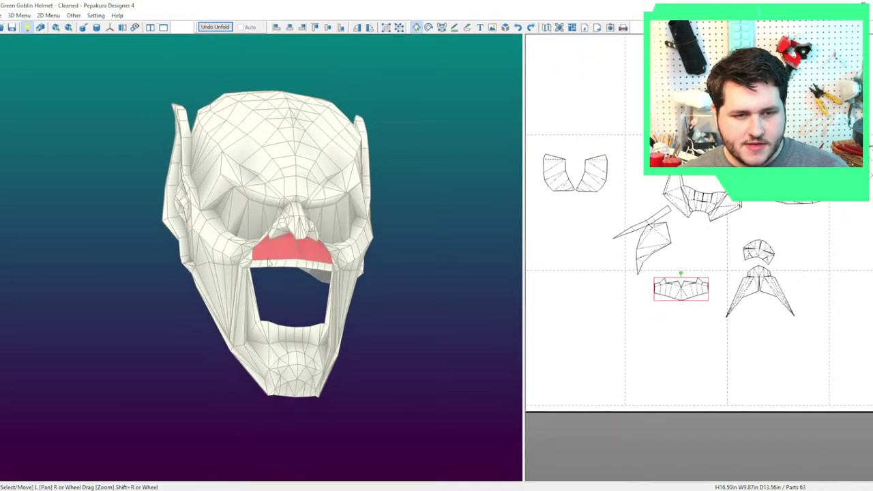
Pick the branching strip beside the mouth on the 3D model and move its pattern up near the chin parts.
left_click_drag(269, 261, 290, 271)
left_click(296, 299)
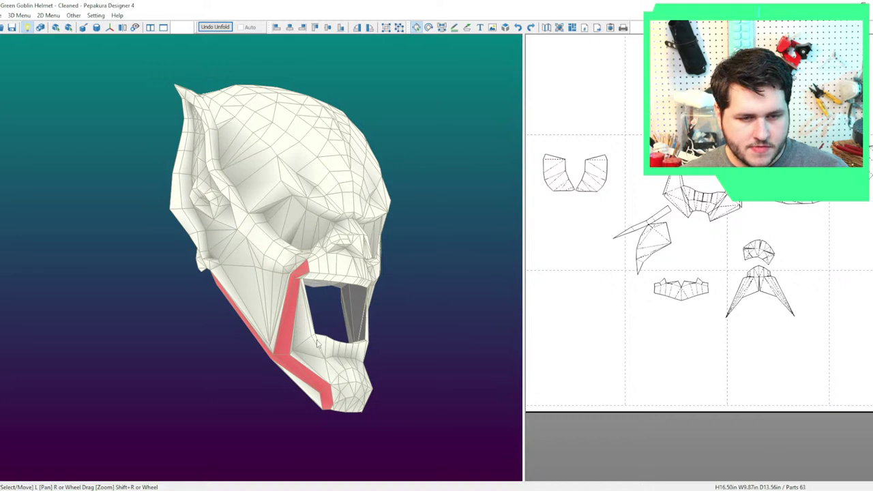
left_click_drag(312, 387, 323, 329)
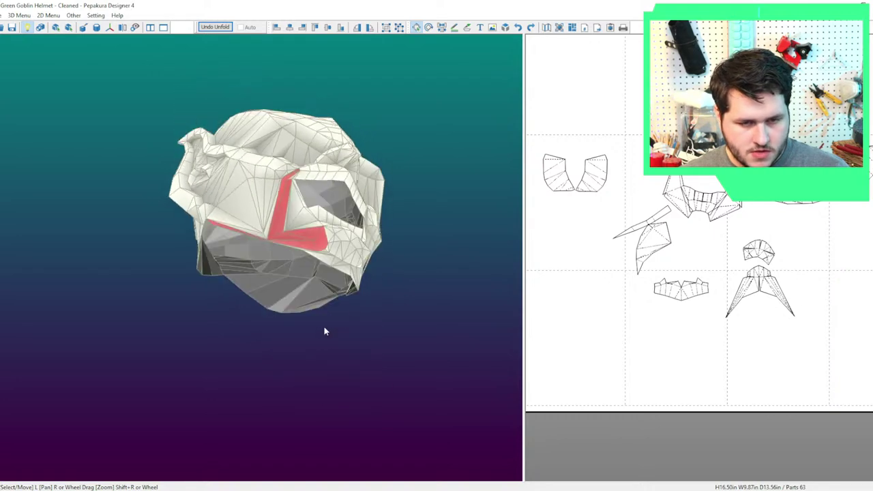
scroll(661, 361, "down", 3)
left_click_drag(632, 172, 643, 488)
middle_click_drag(659, 465, 664, 411)
scroll(696, 343, "up", 6)
left_click_drag(696, 337, 802, 403)
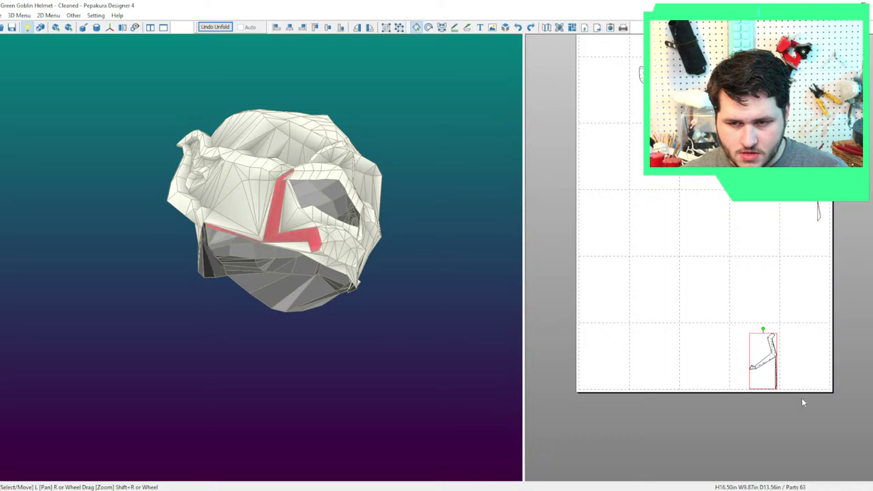
left_click_drag(766, 358, 774, 191)
Rotate the branching jaw strip so its long thin leg points up and its chin end points down.
middle_click_drag(655, 269, 597, 317)
right_click_drag(396, 267, 373, 328)
scroll(412, 309, "up", 3)
scroll(411, 313, "up", 5)
scroll(680, 314, "up", 5)
scroll(680, 314, "up", 2)
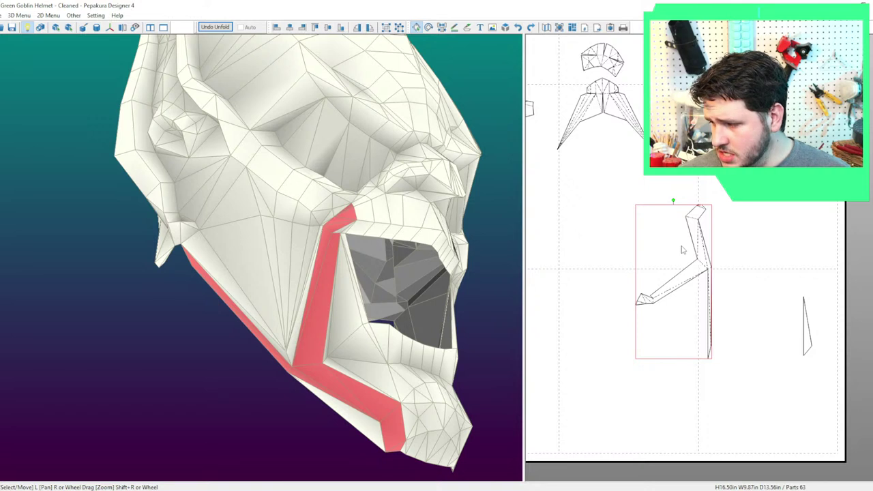
left_click_drag(674, 199, 705, 331)
Try to join the cheek part to the jaw strip's edge.
key("ctrl+j")
scroll(635, 315, "up", 3)
scroll(635, 307, "down", 2)
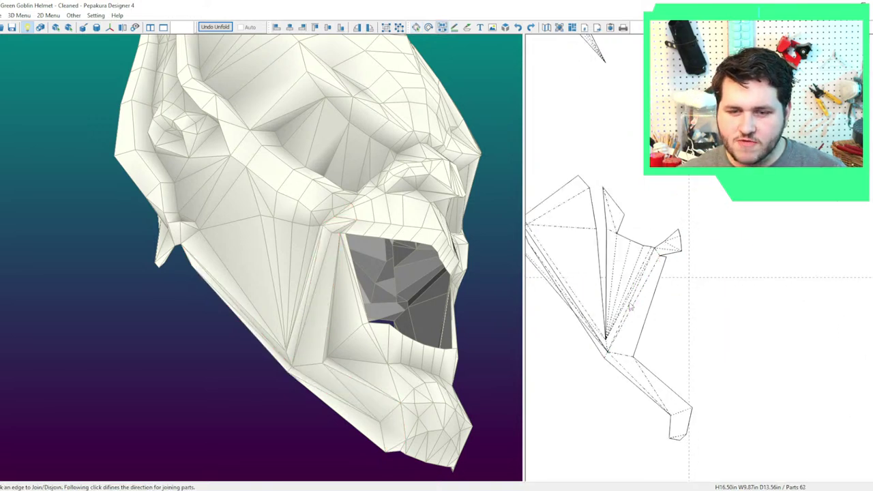
left_click(692, 324)
left_click_drag(705, 391, 703, 363)
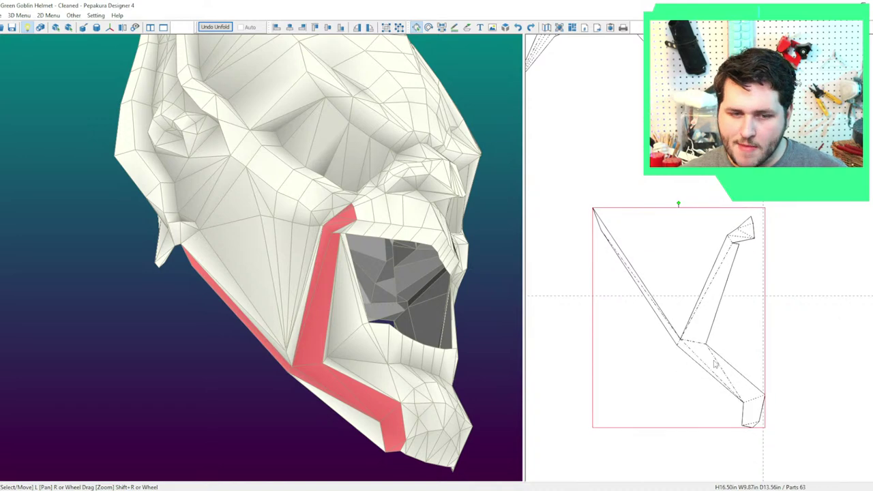
Join the loose underside facets to the jaw strip's lower edge beside the chin.
key("ctrl+j")
key("Escape")
left_click_drag(715, 301, 717, 270)
right_click_drag(454, 334, 434, 308)
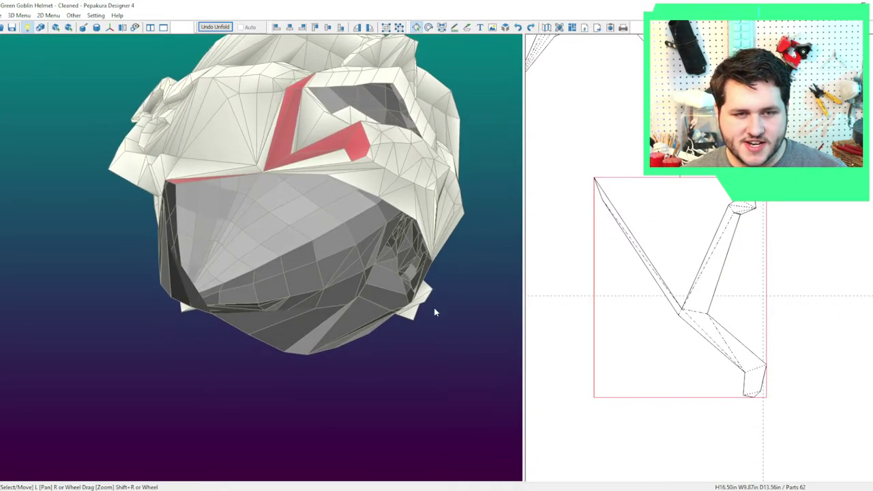
key("ctrl+j")
left_click(718, 351)
middle_click_drag(744, 382, 671, 363)
key("Escape")
left_click_drag(674, 352, 713, 374)
scroll(690, 358, "down", 2)
scroll(689, 356, "down", 1)
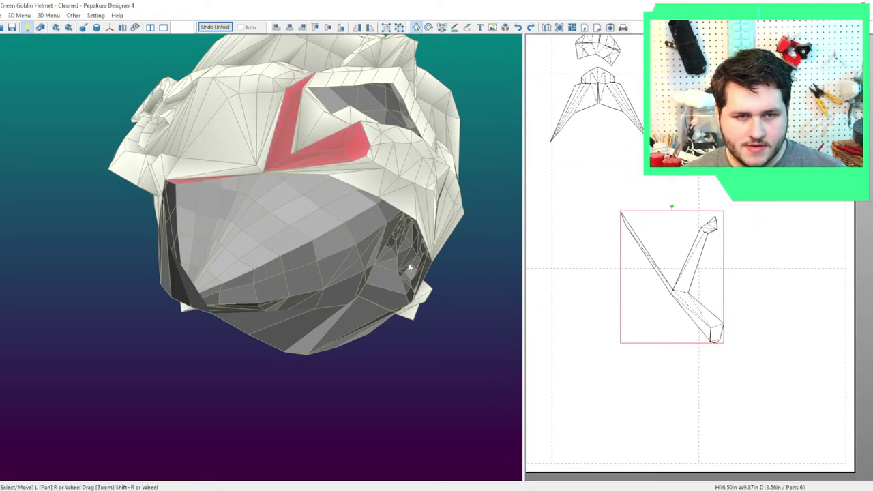
Join the upper-lip part to the jaw strip's upper end and the opposite jaw strip to the lip's other end.
left_click_drag(411, 267, 407, 295)
key("j")
left_click(717, 225)
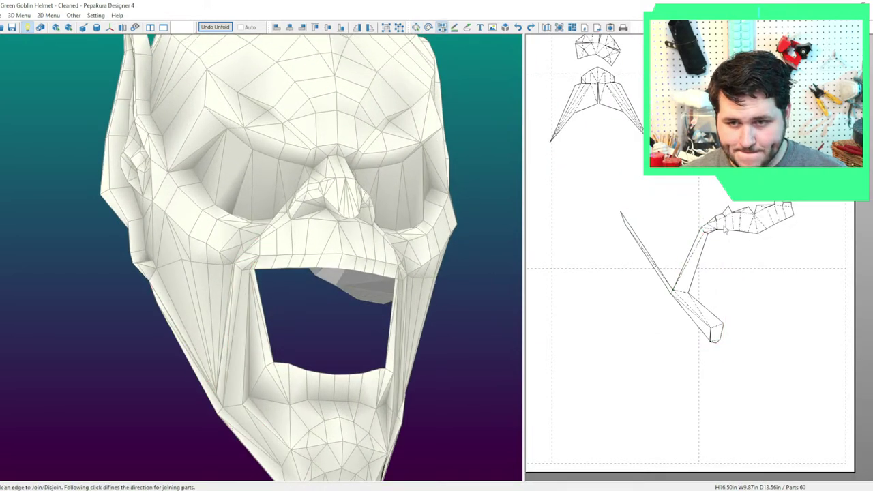
middle_click_drag(763, 238, 669, 271)
left_click(700, 244)
Join the loose facets to the opposite jaw strip so it matches the first side.
scroll(716, 253, "up", 2)
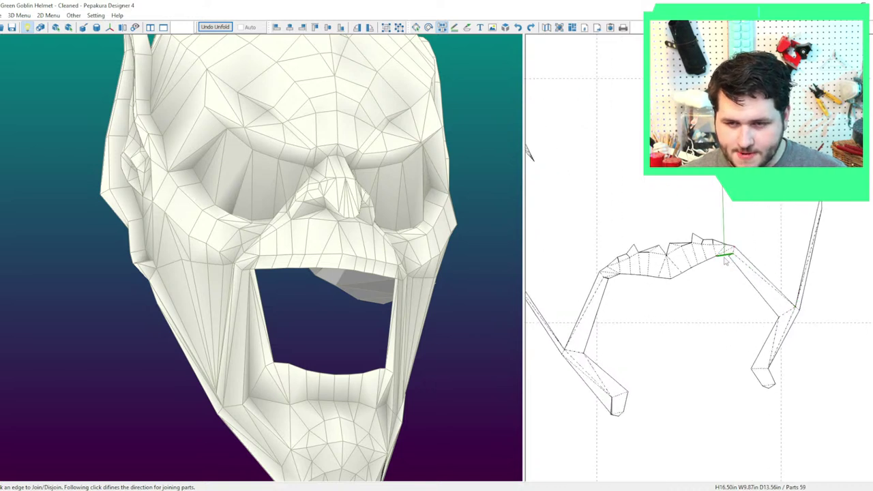
left_click(790, 334)
key("Escape")
middle_click_drag(736, 350, 804, 355)
scroll(803, 354, "down", 2)
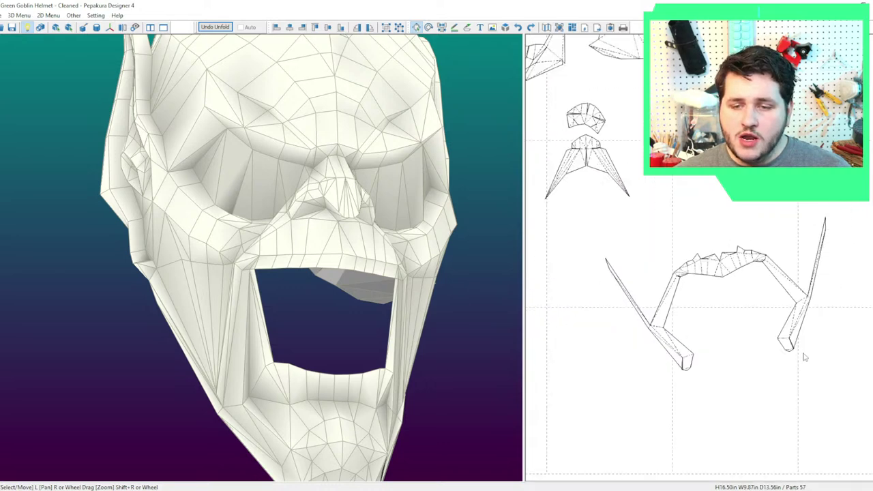
Move the combined mouth-frame part to clear space beside the chin parts and place the lower-lip part inside it.
scroll(805, 356, "down", 2)
left_click_drag(674, 308, 712, 239)
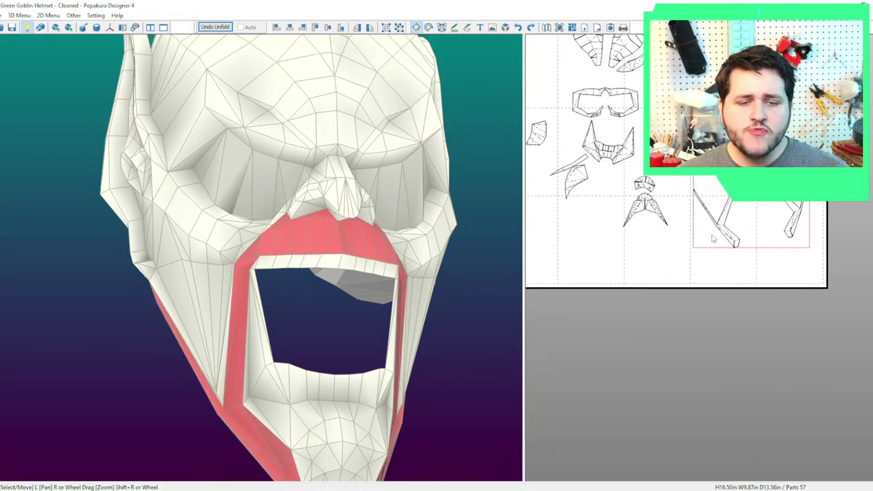
middle_click_drag(773, 320, 790, 332)
left_click_drag(624, 150, 764, 197)
left_click_drag(786, 233, 781, 234)
left_click_drag(822, 269, 756, 206)
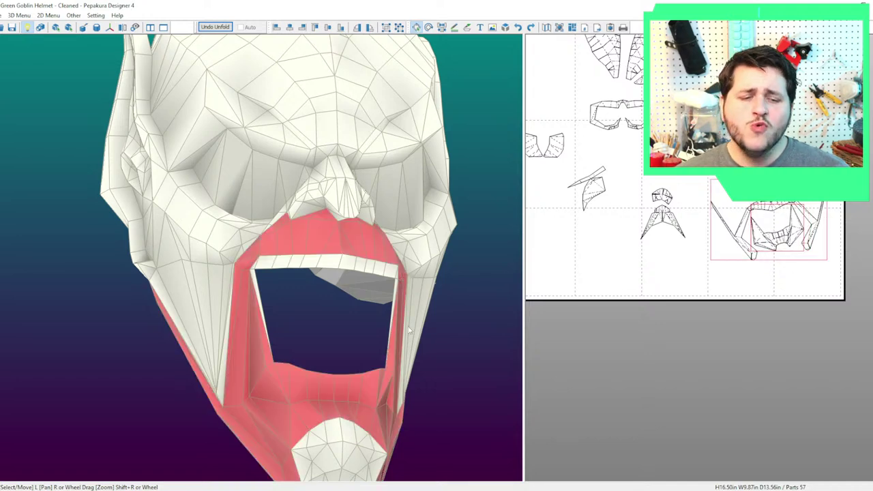
Move the two chin parts together to just below the mouth-frame and lower-lip parts.
right_click_drag(409, 331, 427, 308)
left_click_drag(643, 187, 678, 223)
left_click_drag(678, 224, 796, 287)
Examine where the chin-base part sits on the underside and inside of the model's chin.
right_click_drag(345, 314, 389, 244)
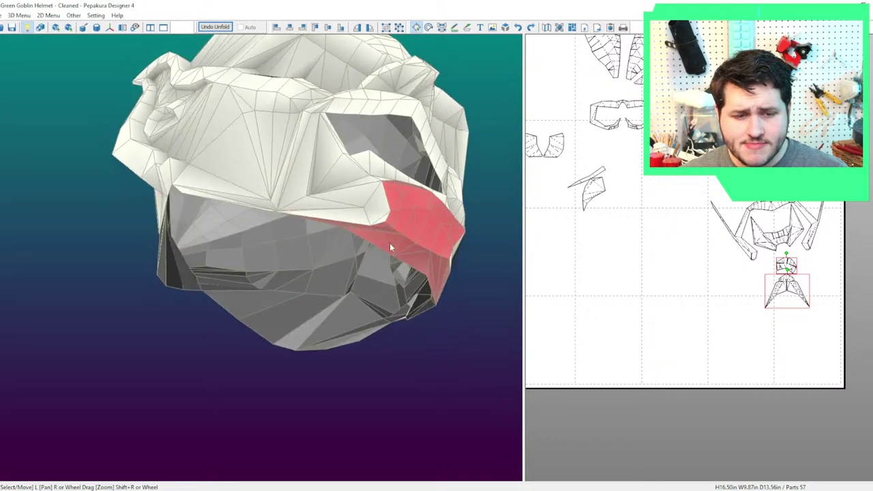
mouse_move(389, 243)
left_mouse_down()
mouse_move(392, 231)
mouse_move(393, 245)
left_mouse_up()
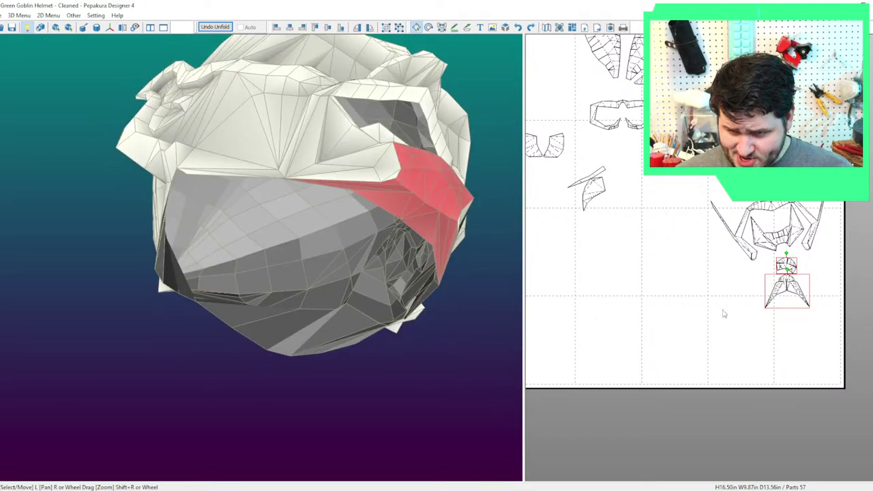
middle_click_drag(724, 313, 638, 298)
scroll(639, 298, "up", 14)
key("ctrl+j")
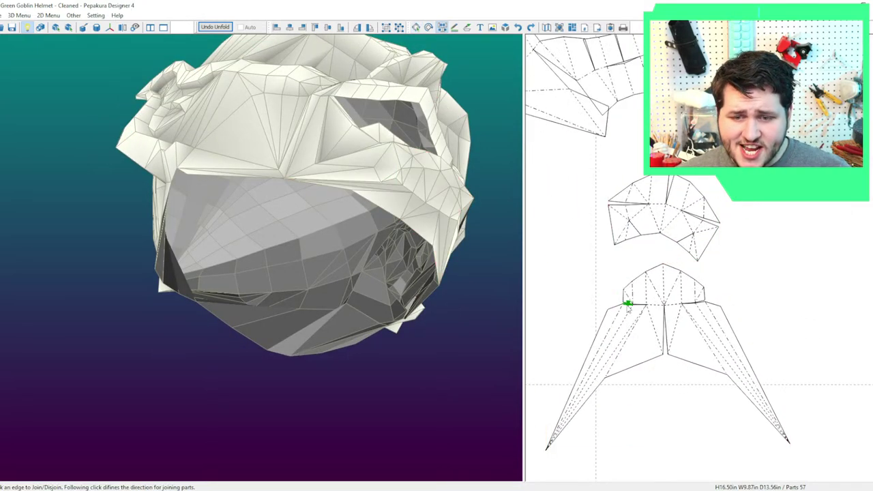
key("Escape")
left_click(640, 322)
right_click_drag(412, 260, 397, 329)
left_click_drag(398, 333, 318, 251)
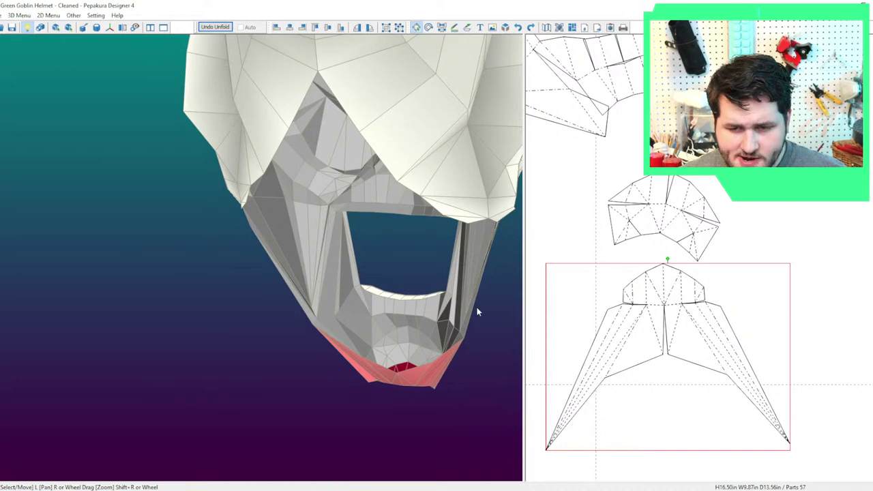
left_click_drag(429, 311, 305, 284)
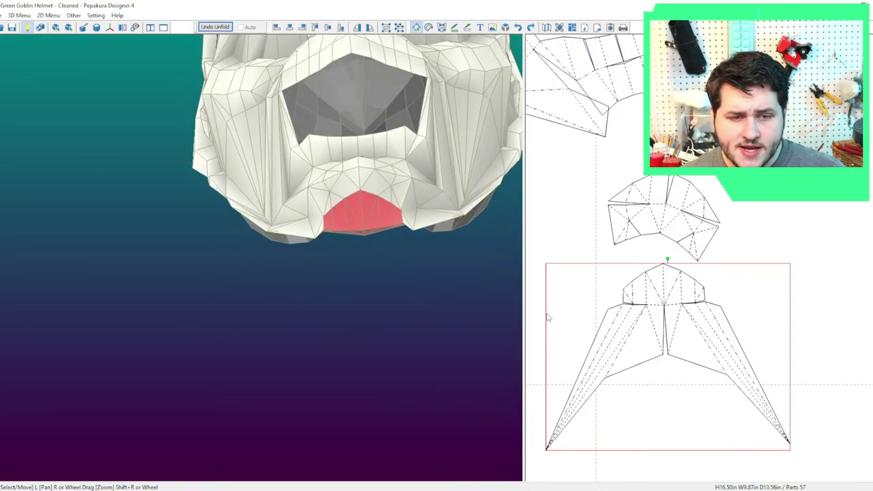
Transfer the small end triangles of both jaw strips to the shoulders of the chin-base part, leaving the strips detached from it.
key("ctrl+d")
left_click(615, 307)
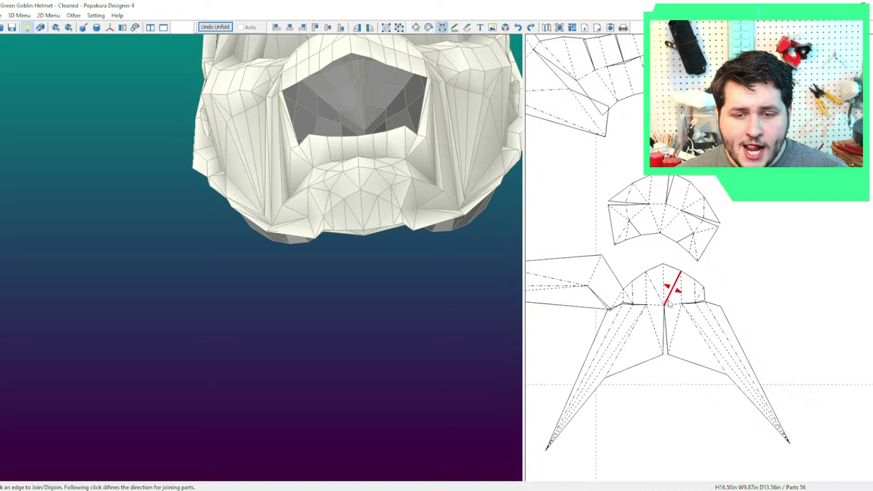
left_click(614, 304)
left_click(714, 302)
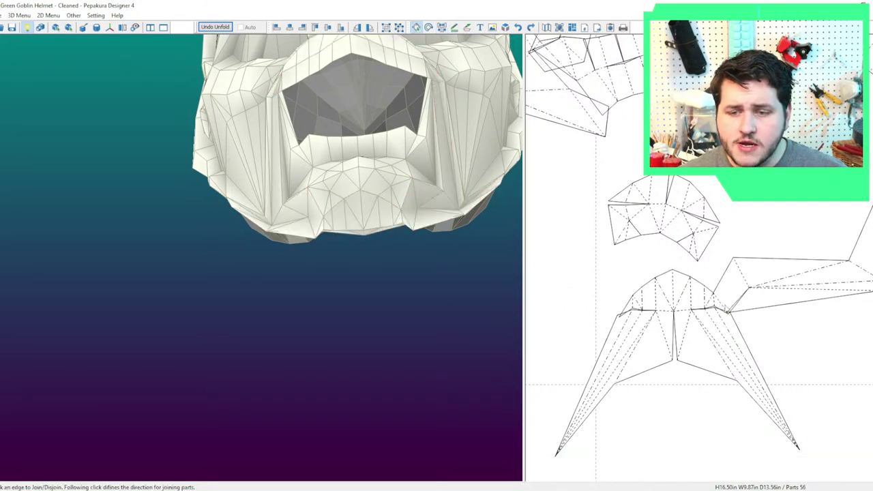
left_click(719, 302)
left_click(692, 339)
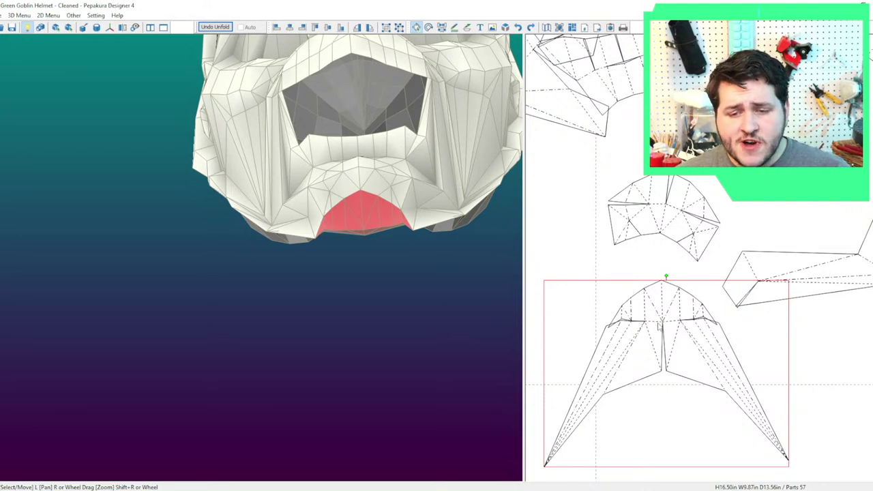
Examine where the mouth-frame part runs along the side of the model's jaw and chin.
left_click(752, 325)
scroll(743, 330, "down", 3)
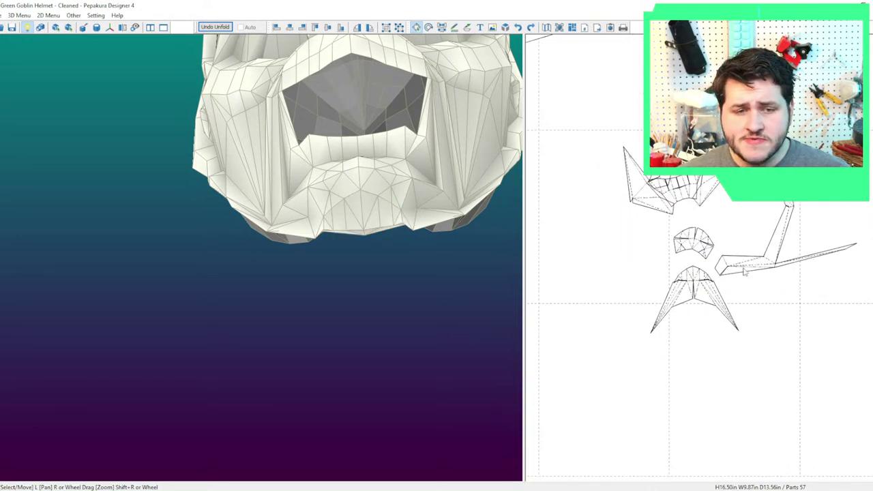
left_click(761, 260)
right_click_drag(510, 289, 452, 302)
left_click_drag(451, 307, 465, 228)
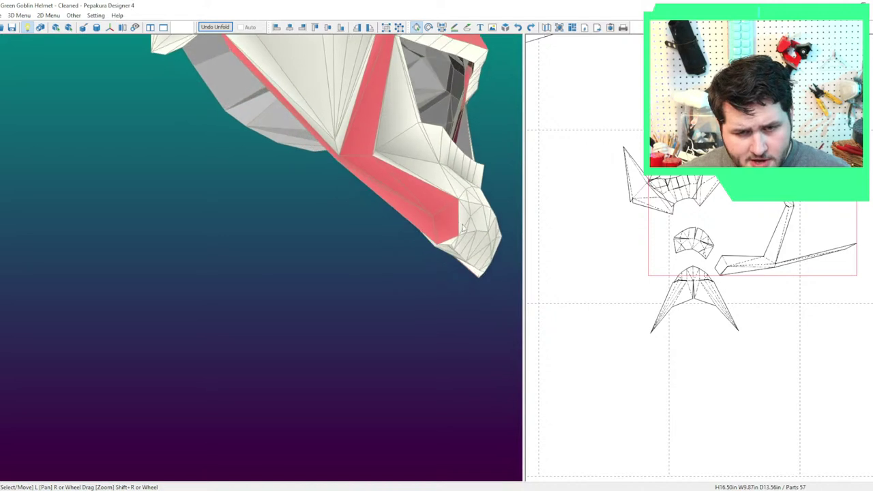
scroll(634, 331, "down", 3)
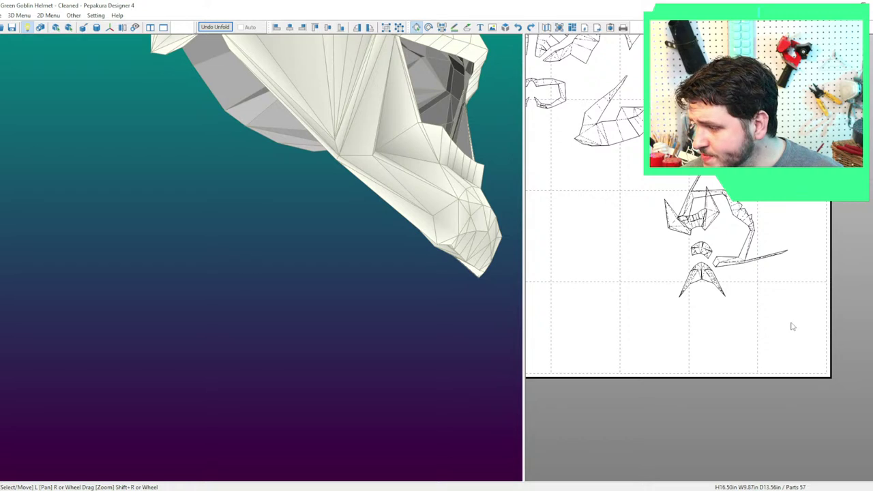
scroll(634, 343, "down", 2)
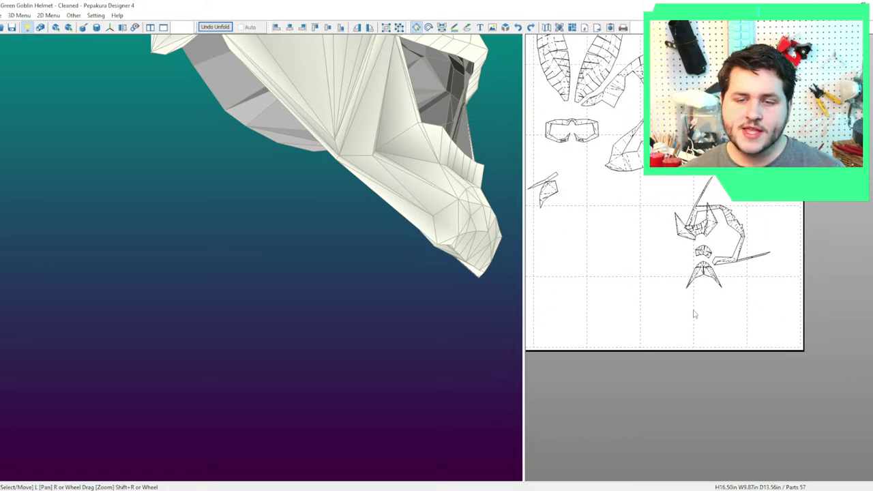
Select the finished forehead, eye-frame, mouth and chin parts together and examine which areas of the helmet they cover.
middle_click_drag(695, 314, 720, 355)
left_click_drag(758, 265, 764, 235)
mouse_move(802, 368)
left_mouse_down()
mouse_move(599, 156)
mouse_move(591, 61)
mouse_move(741, 244)
mouse_move(803, 364)
left_mouse_up()
left_click(607, 62)
scroll(443, 238, "down", 1)
right_click_drag(443, 238, 428, 255)
left_click_drag(427, 256, 505, 293)
scroll(608, 266, "down", 4)
middle_click_drag(604, 262, 653, 277)
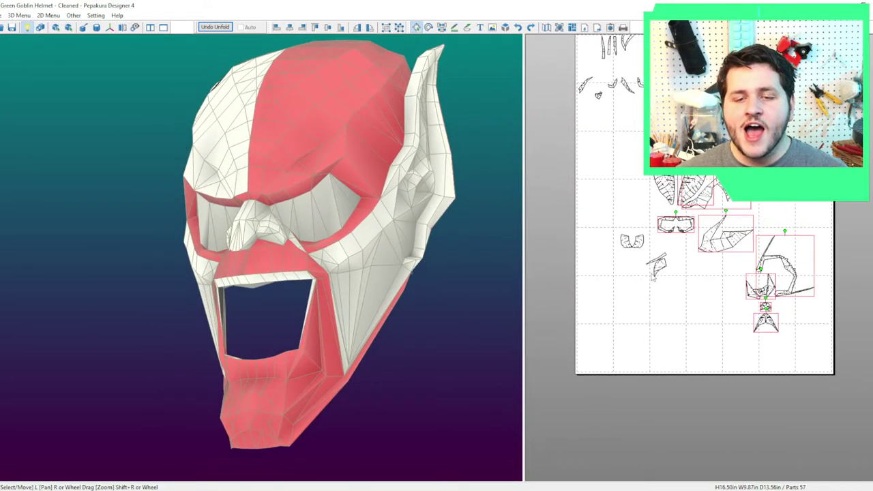
Move the temple piece and ear-edge strip to clear space beside the forehead parts, and join the upper ear segment to the strip.
left_click(637, 262)
left_click_drag(639, 242, 787, 199)
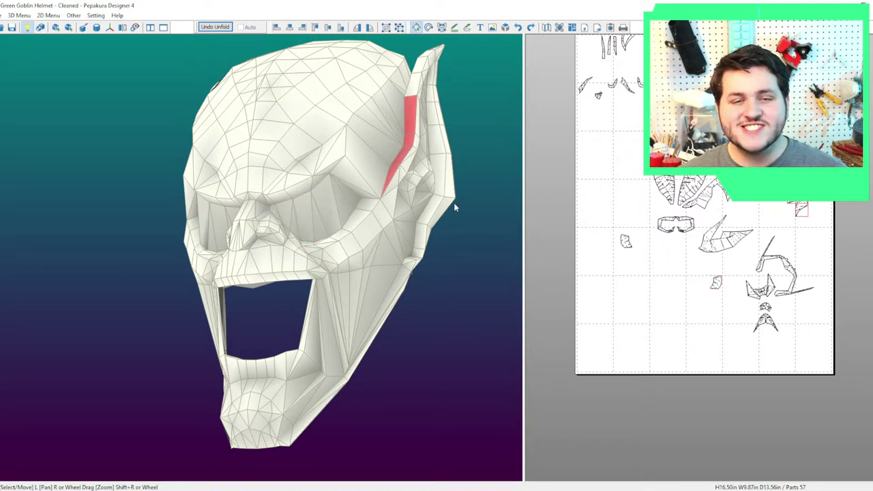
scroll(807, 271, "up", 4)
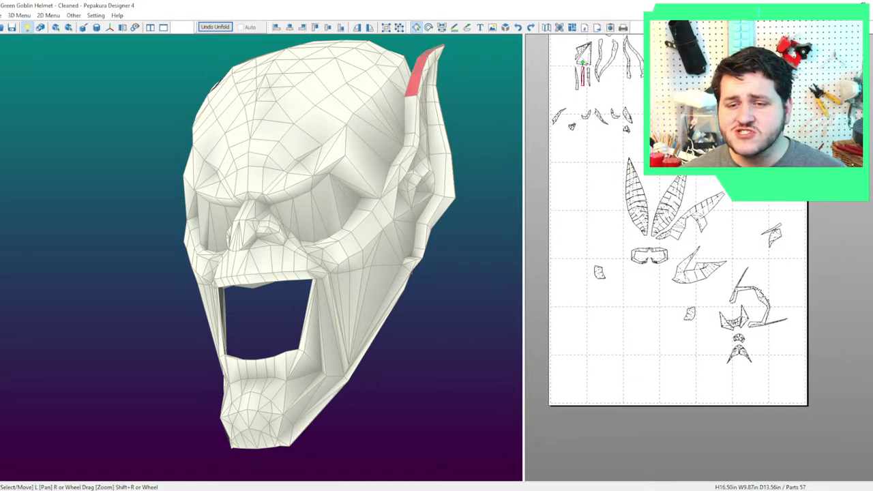
scroll(689, 266, "down", 2)
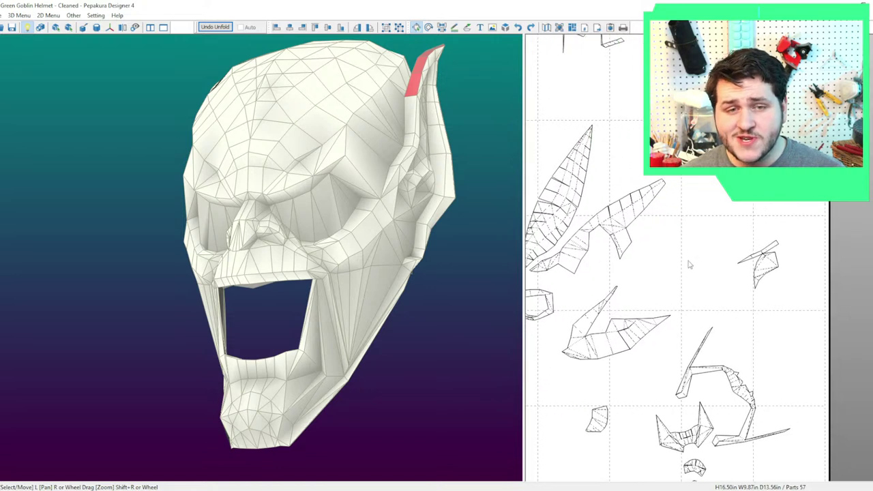
left_click(784, 245)
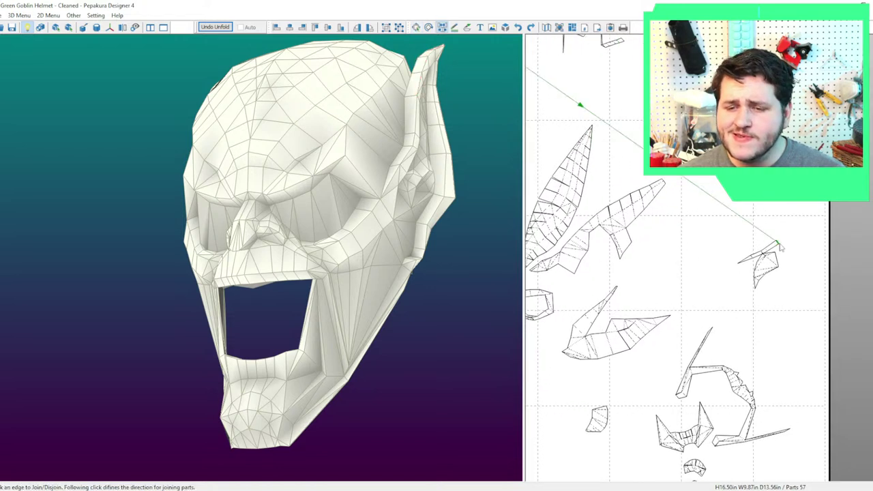
Join the small temple piece to the side-brow part and place the ear-edge strip just below it.
left_click_drag(785, 244, 630, 273)
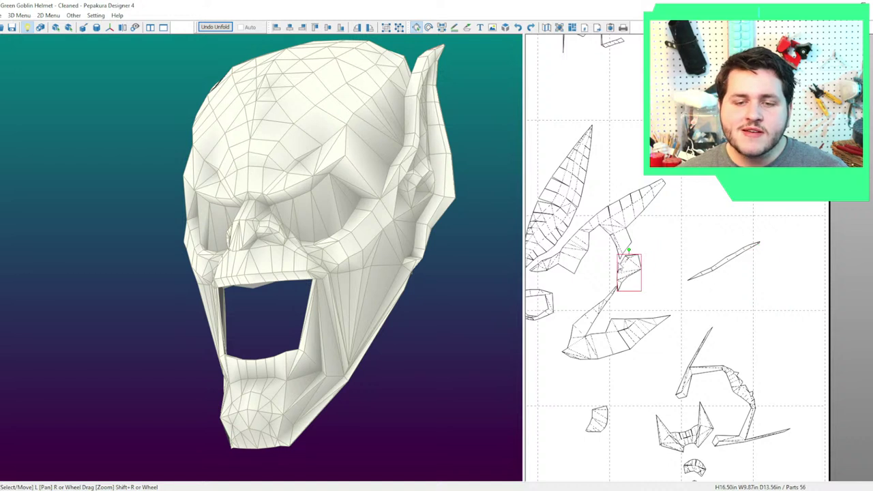
key("ctrl+j")
left_click(606, 244)
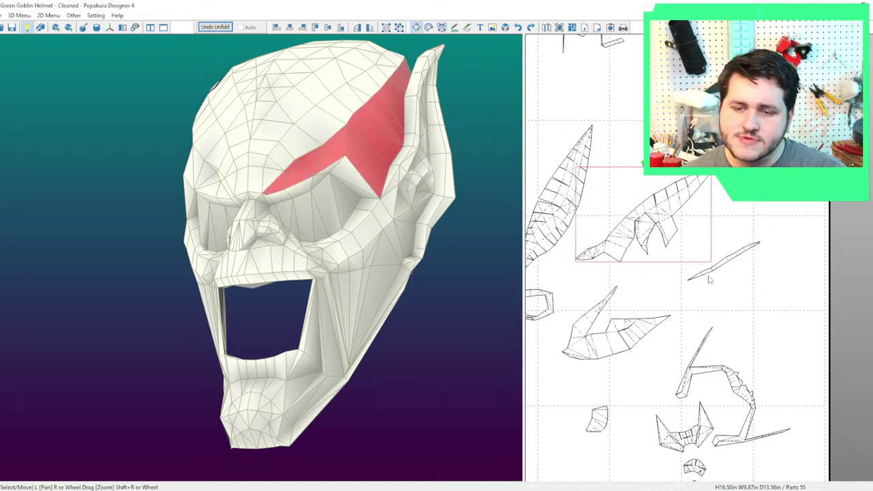
left_click_drag(713, 273, 724, 292)
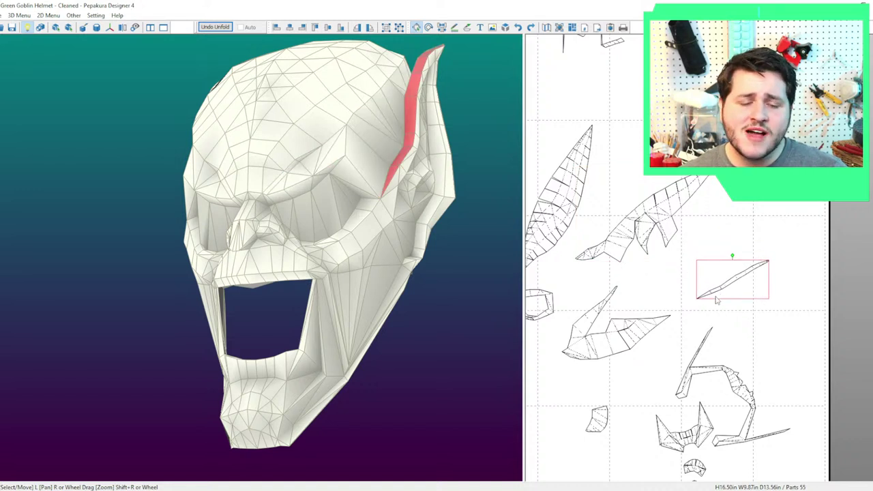
Move the forked ear-rim part out of the group of strips to clear space near the sheet's lower edge.
scroll(714, 309, "down", 4)
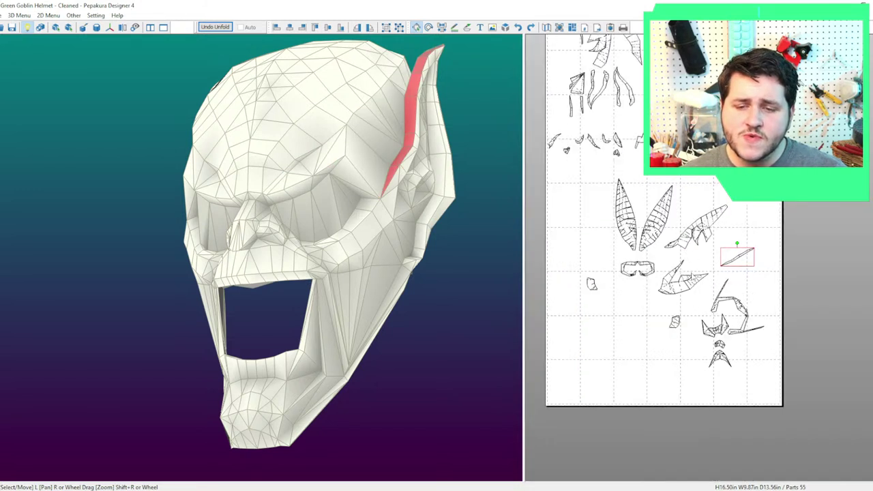
left_click(397, 191)
left_click_drag(624, 89, 668, 334)
middle_click_drag(694, 422, 777, 307)
scroll(789, 295, "up", 4)
left_click_drag(791, 207, 708, 259)
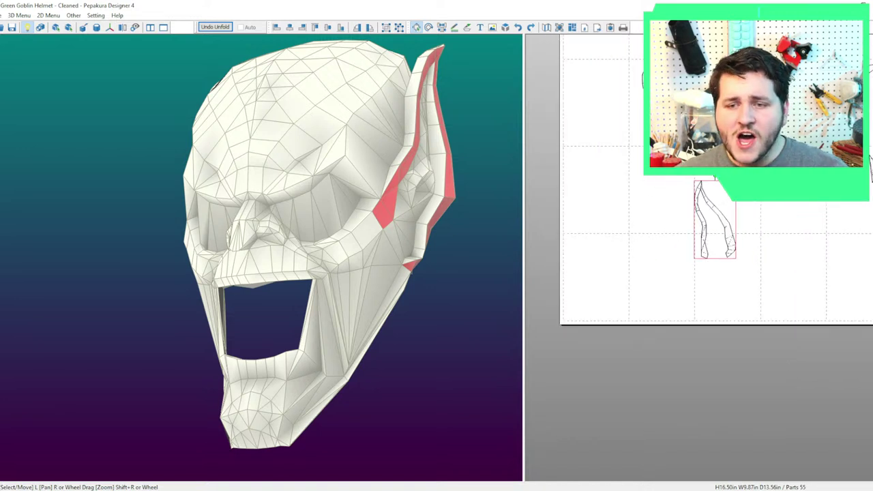
Rotate the forked ear-rim part to lie roughly horizontally and shift it slightly within the clear space.
left_click_drag(715, 176, 785, 202)
scroll(787, 203, "up", 2)
middle_click_drag(712, 224, 695, 260)
scroll(695, 259, "up", 2)
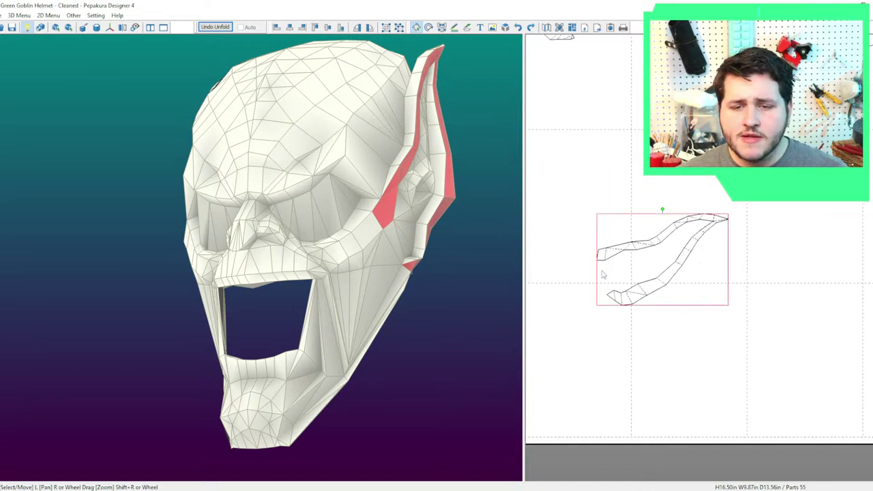
key("ctrl+e")
key("Escape")
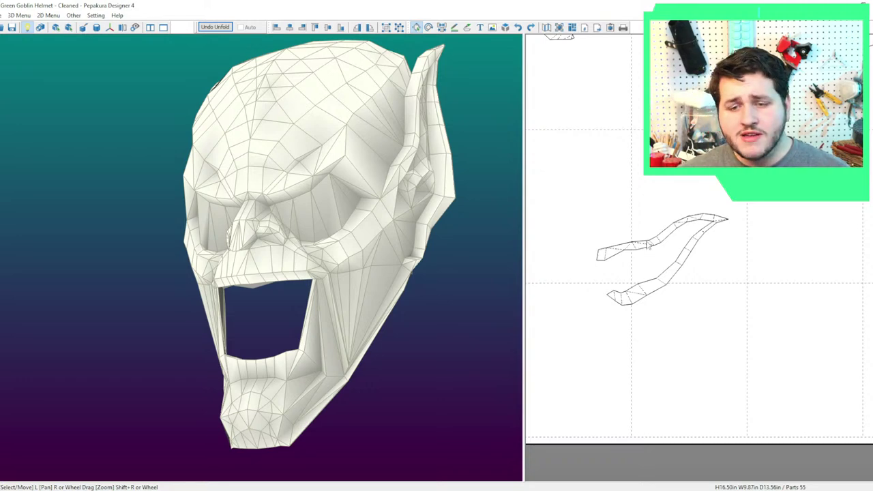
left_click_drag(647, 247, 658, 271)
Locate the cheek-and-ear part on the side of the helmet and rotate it diagonally in the pattern layout.
left_click_drag(457, 236, 386, 234)
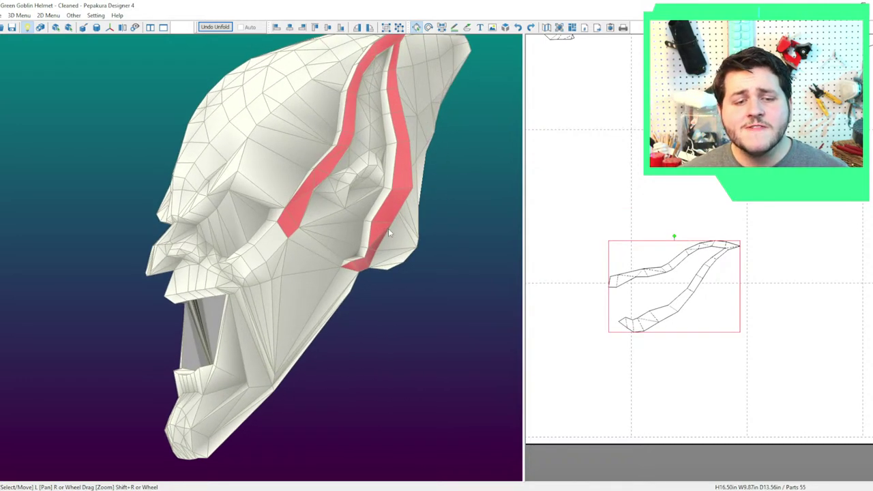
left_click(314, 254)
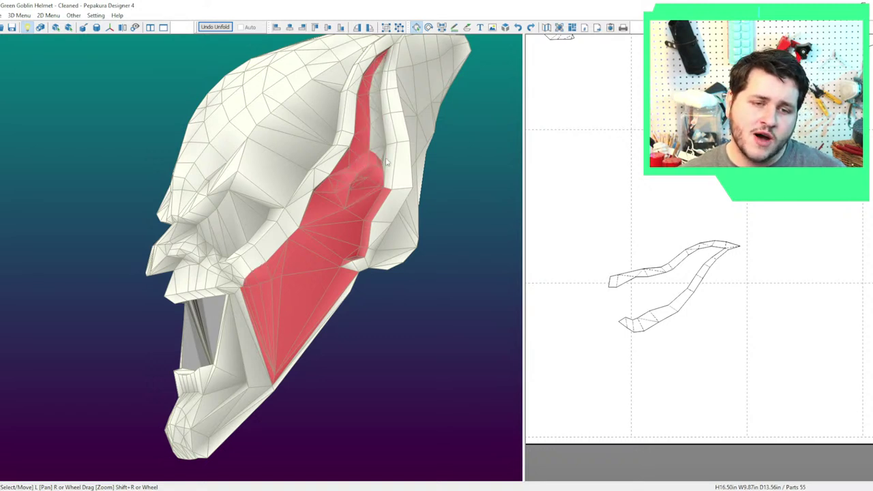
scroll(401, 220, "down", 3)
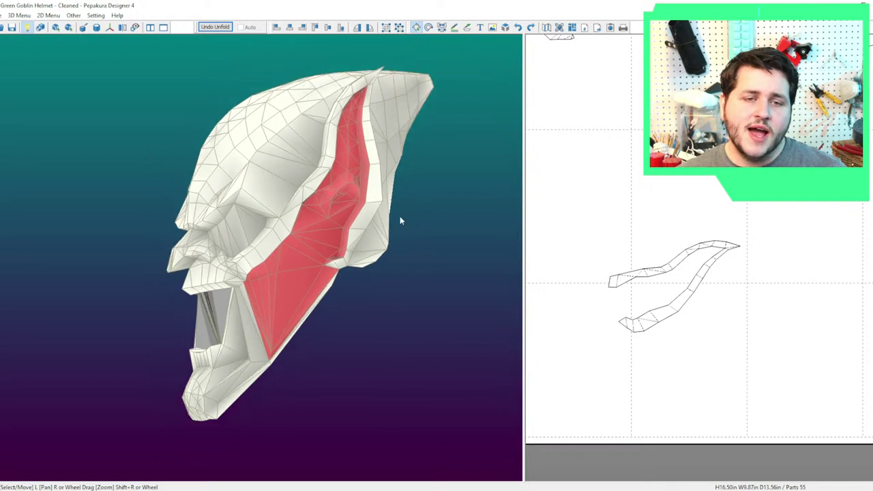
scroll(655, 228, "down", 5)
scroll(683, 294, "up", 5)
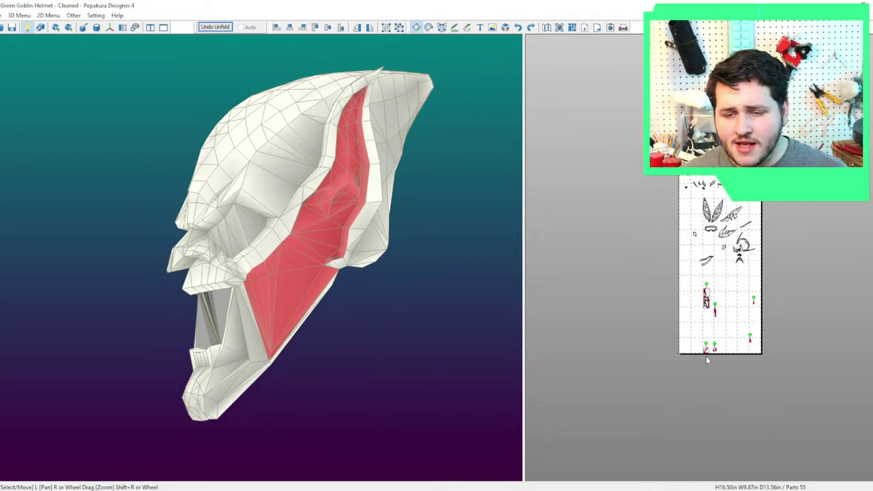
scroll(643, 267, "up", 3)
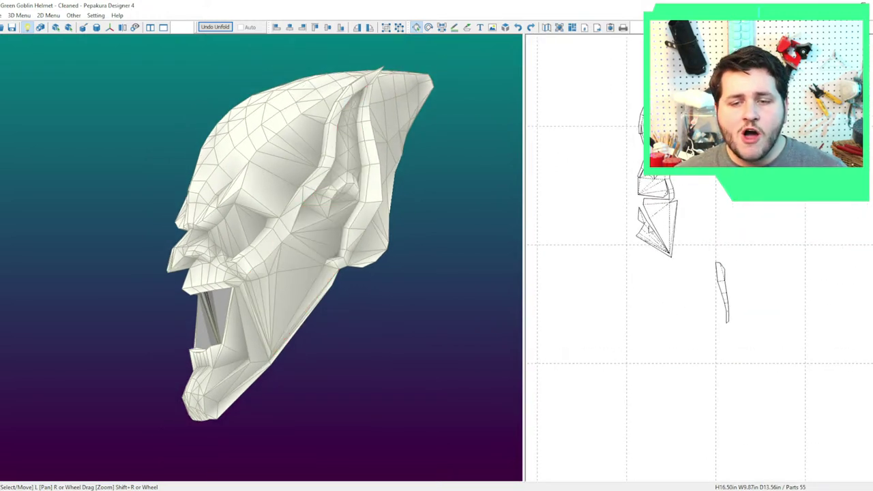
left_click_drag(716, 179, 725, 194)
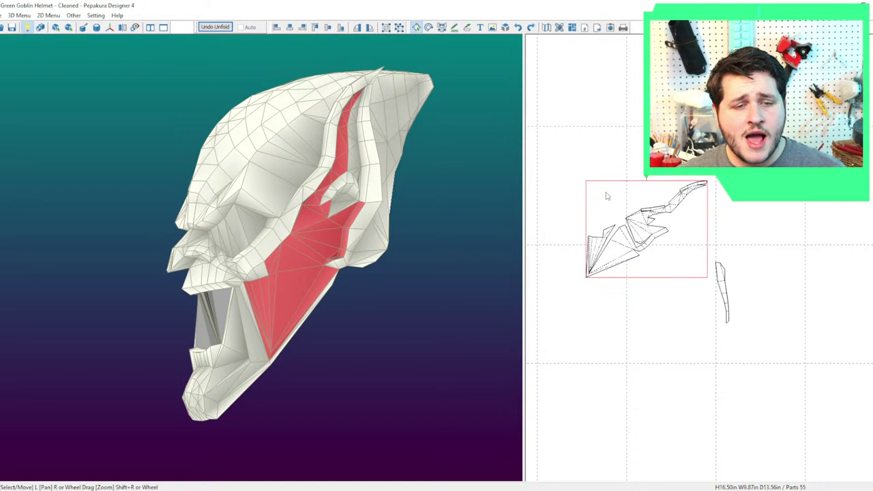
Join the detached narrow strip segments to the upper edge of the cheek part's front fan.
middle_click_drag(608, 195, 698, 209)
scroll(721, 207, "up", 3)
key("ctrl+j")
scroll(699, 243, "up", 3)
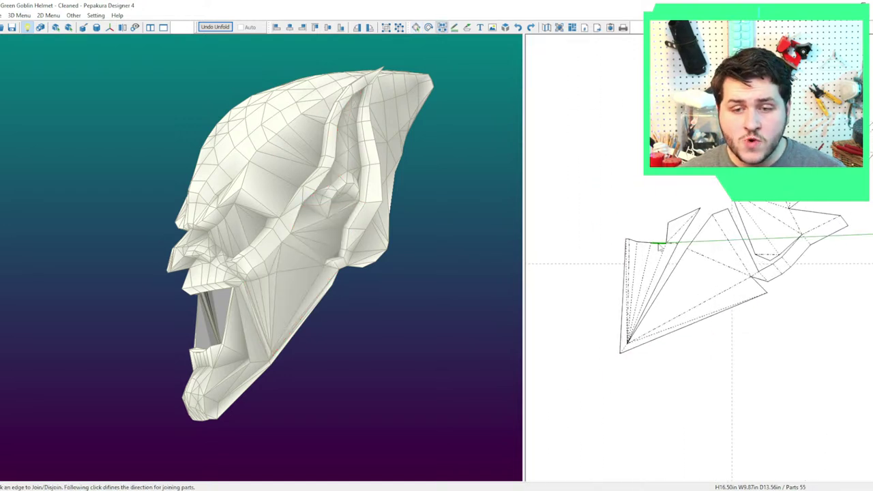
left_click(660, 247)
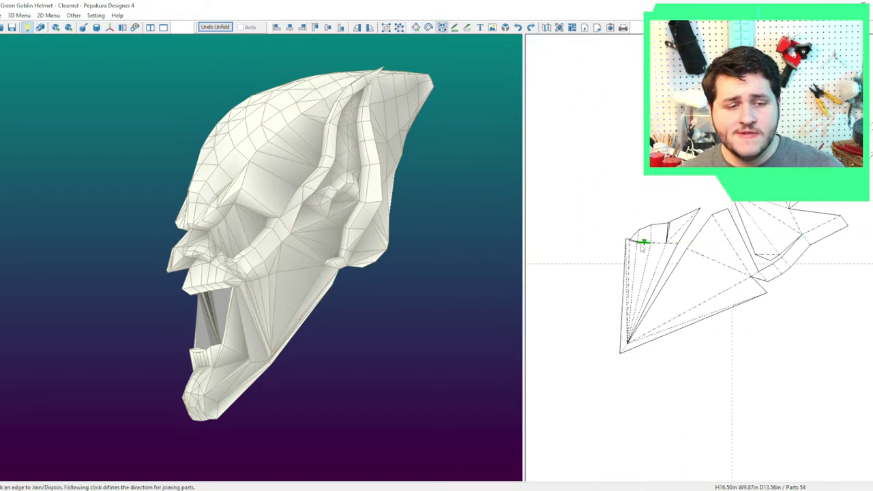
right_click_drag(668, 260, 698, 277)
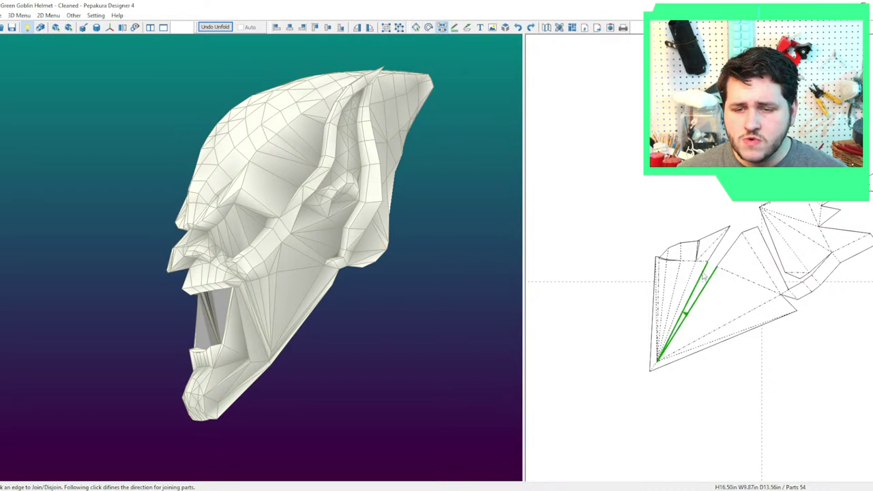
Detach the cheek's front fan and rejoin it to the large cheek section along their shared long edge.
middle_click_drag(688, 311, 714, 333)
left_click(725, 280)
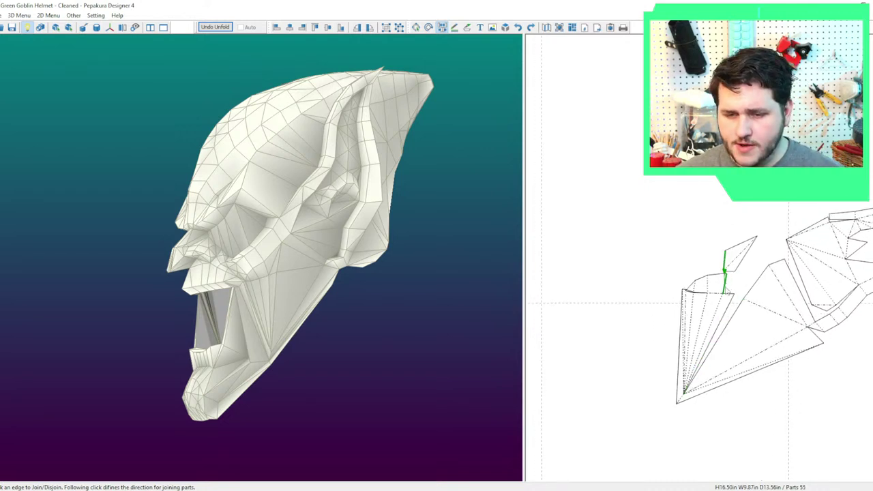
left_click(696, 394)
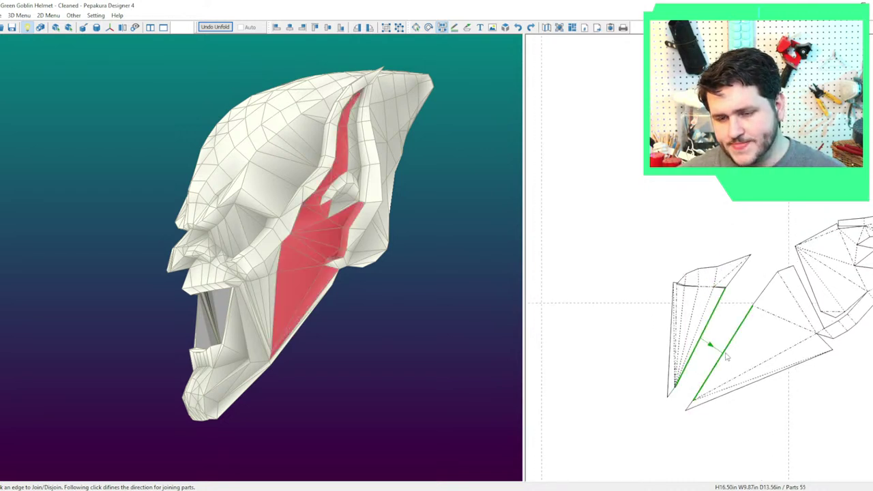
left_click(723, 356)
Rearrange the cut edges of the strip above the cheek fan so its middle segment attaches directly to the fan.
scroll(724, 347, "up", 3)
left_click(737, 323)
left_click(735, 337)
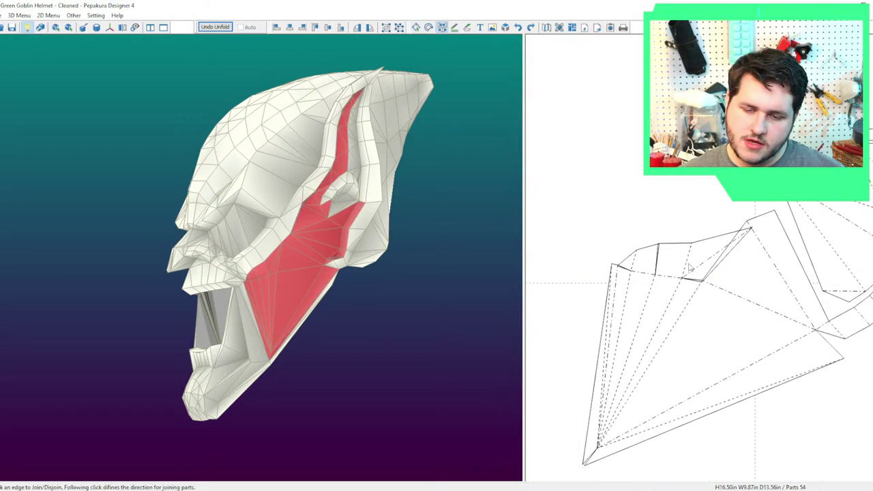
left_click(685, 268)
left_click(688, 278)
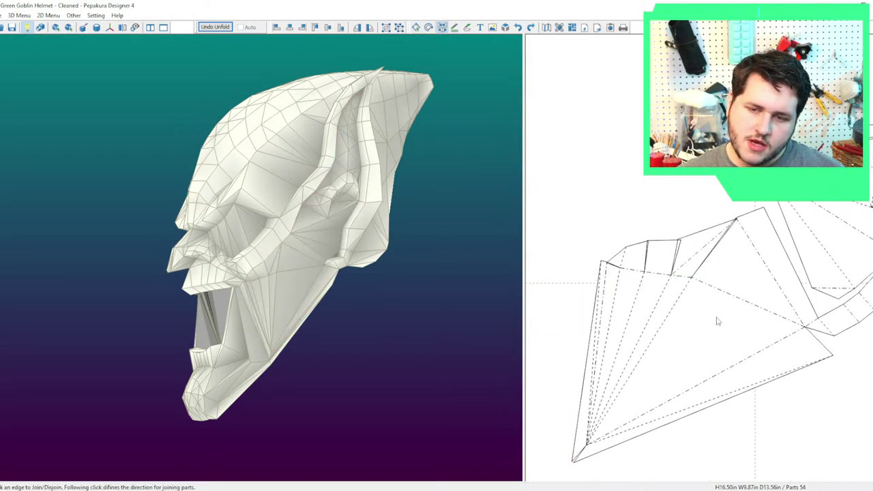
key("Escape")
Join the ear-side section to the large cheek section along the long gap, freeing the end of the lower rim strip.
left_click_drag(744, 361, 732, 346)
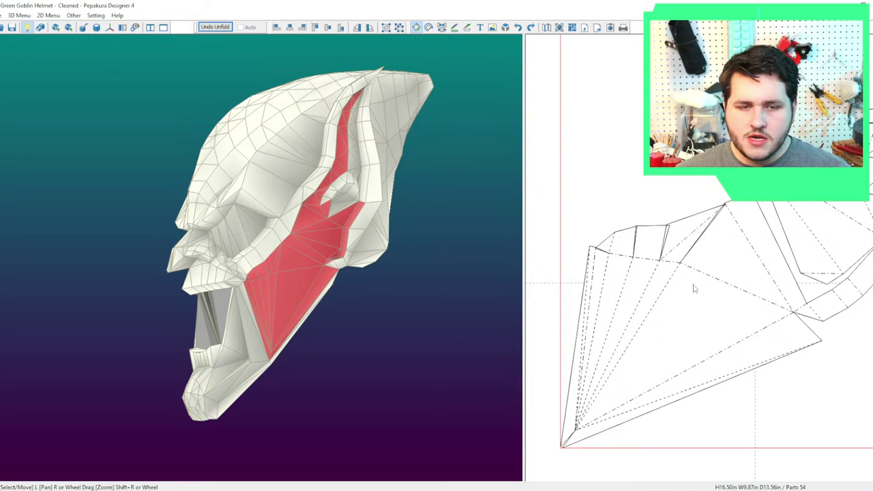
middle_click_drag(725, 300, 729, 269)
right_click_drag(387, 262, 386, 240)
middle_click_drag(718, 151, 524, 197)
key("ctrl+b")
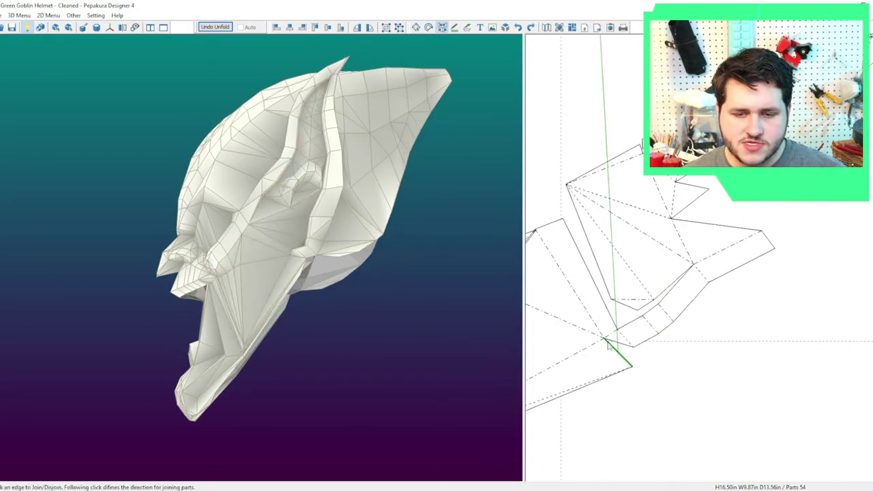
left_click(607, 343)
left_click(604, 321)
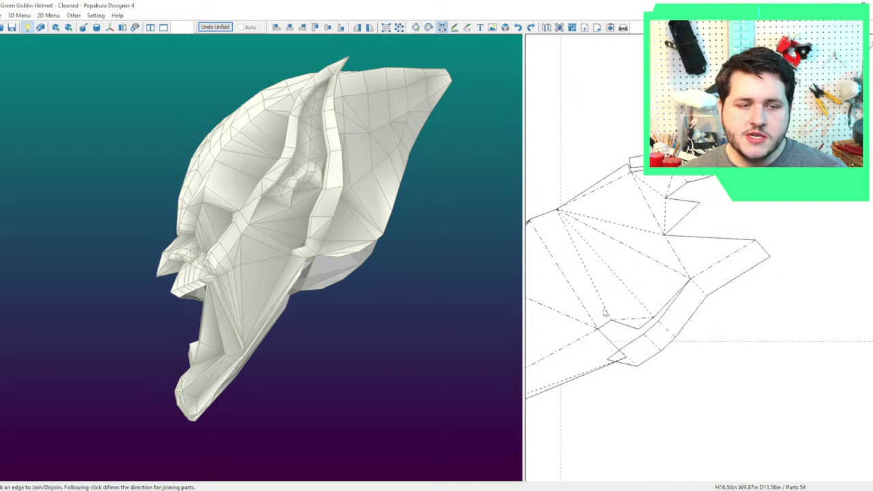
Transfer the small end triangle of the lower rim strip to the bottom edge of the ear-side section.
left_click(613, 333)
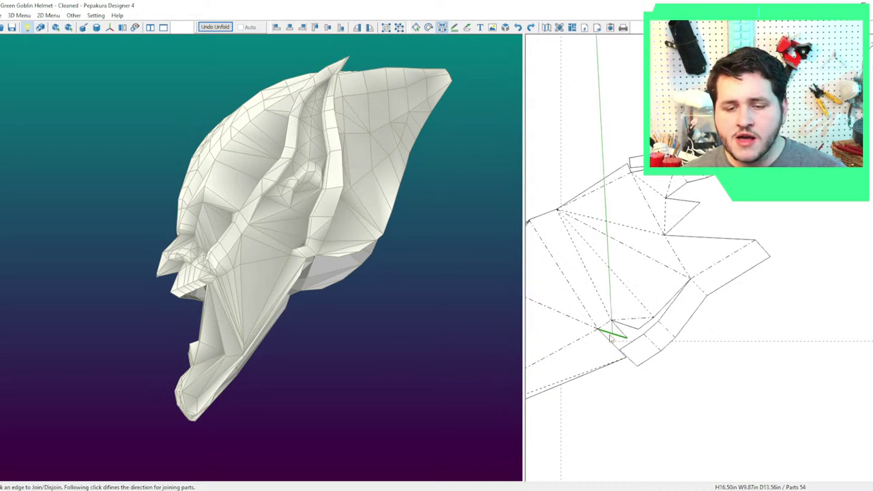
left_click(615, 341)
key("ctrl+z")
key("Escape")
Detach the end segment of the lower rim strip and join it to the notch under the ear-side section.
left_click_drag(595, 317, 609, 301)
right_click_drag(411, 299, 439, 304)
left_click_drag(440, 309, 457, 310)
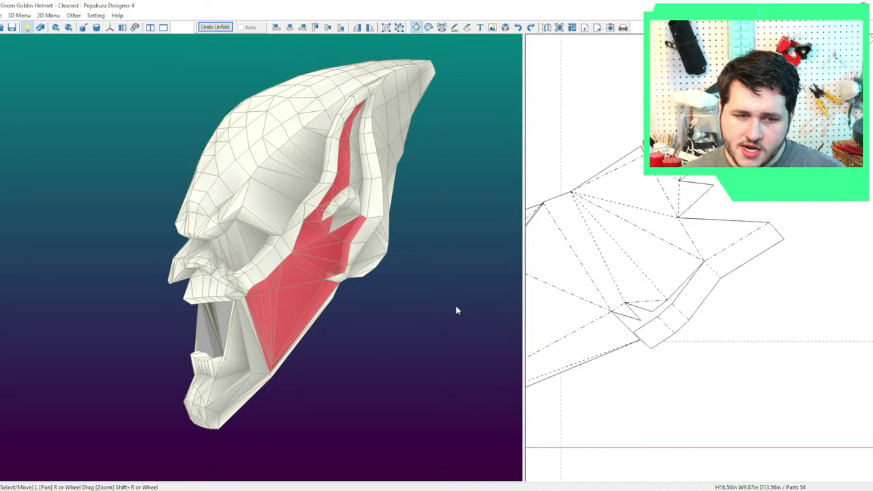
key("ctrl+j")
left_click(643, 315)
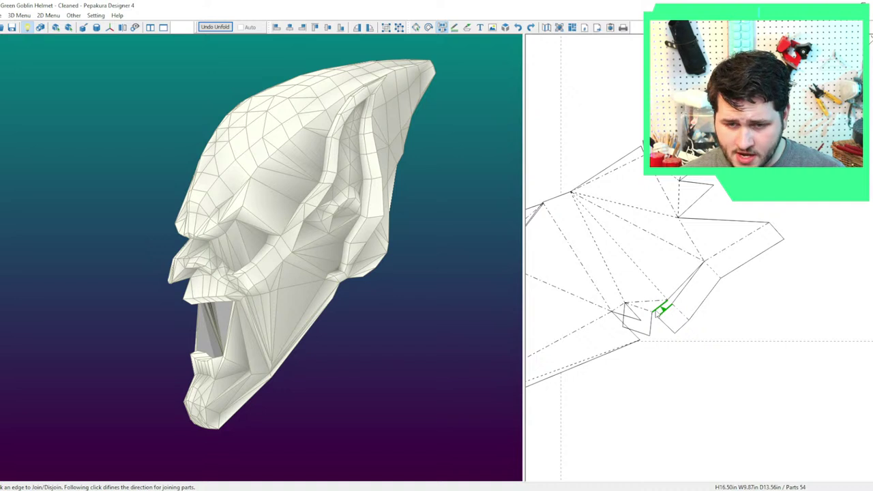
Attach the lower rim segment along the ear-side section's bottom edge and join the adjoining ear piece at the section's upper end.
left_click(658, 311)
left_click(686, 285)
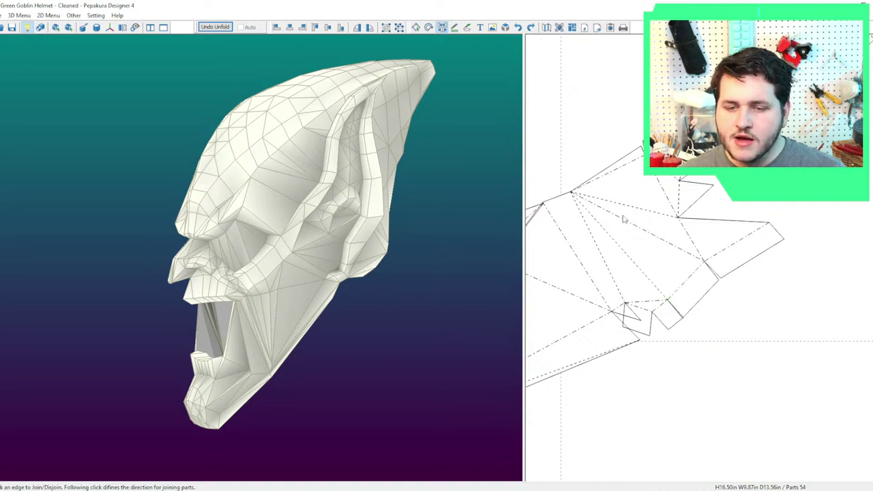
middle_click_drag(624, 217, 778, 238)
left_click(685, 217)
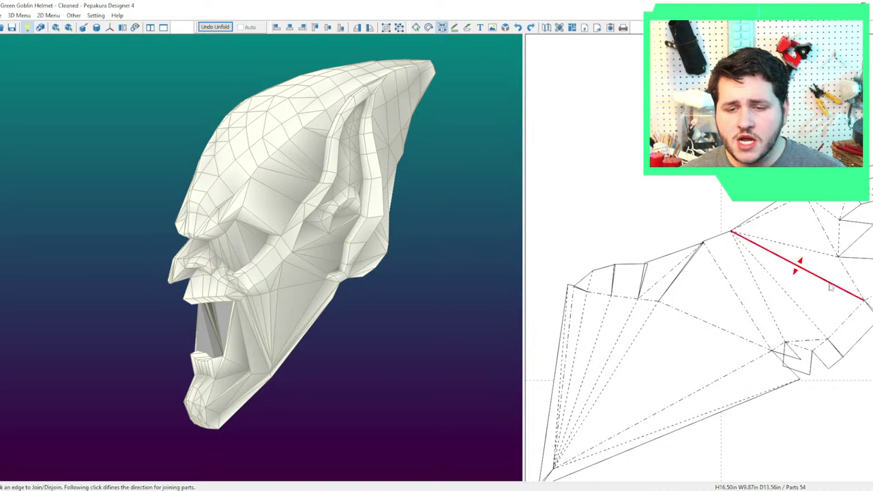
middle_click_drag(795, 297, 662, 325)
right_click_drag(801, 233, 764, 226)
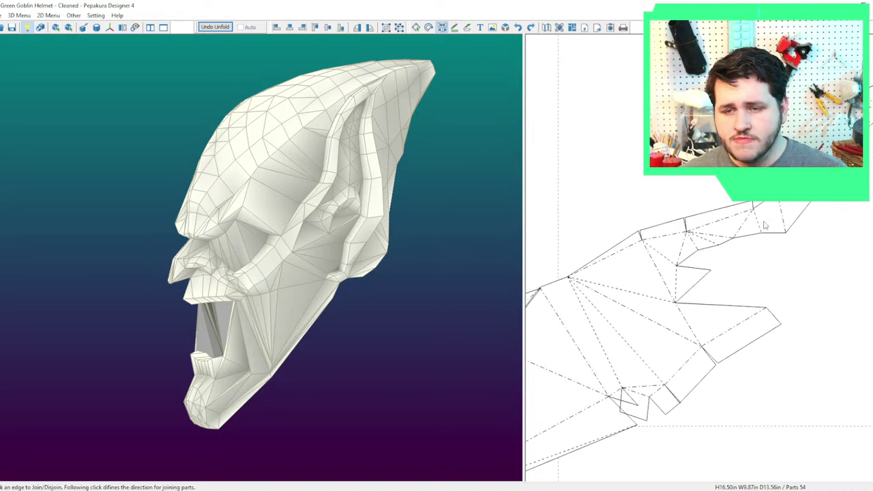
left_click(768, 206)
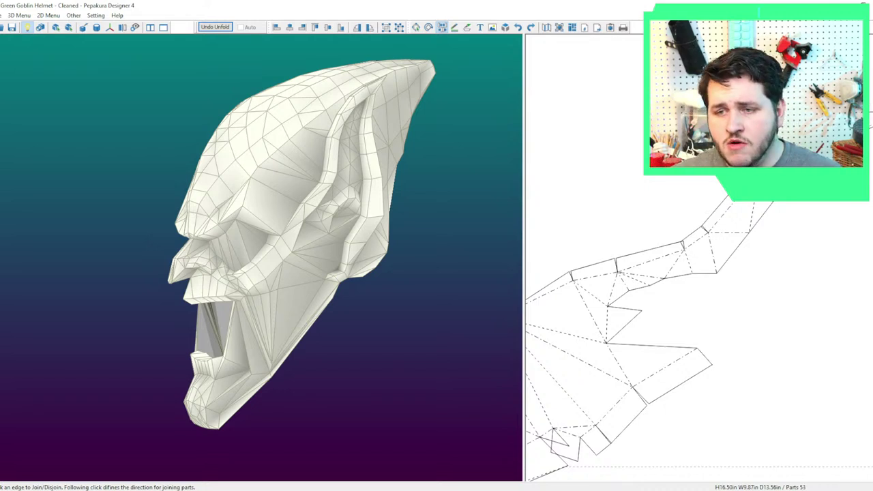
Join the rear ear face and the rear rim strip to the upper part of the ear-side section.
left_click(313, 256)
right_click_drag(485, 247, 464, 208)
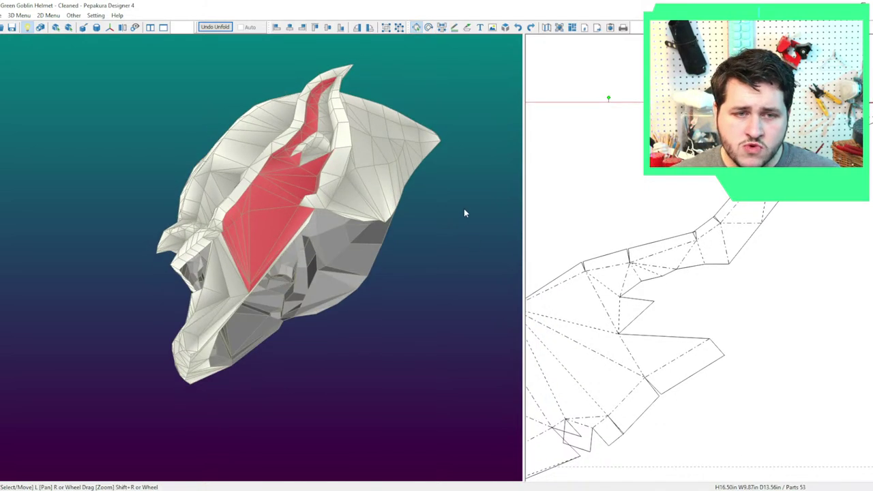
left_click(785, 206)
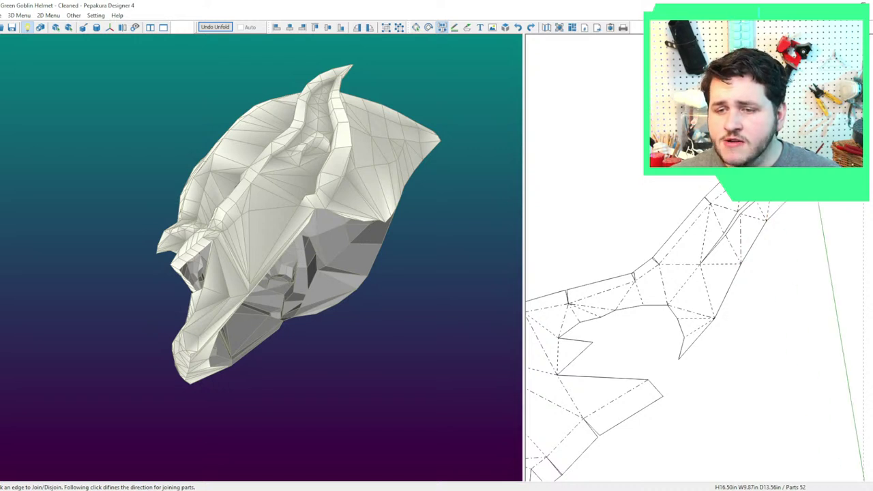
left_click(795, 194)
left_click(790, 198)
left_click(786, 208)
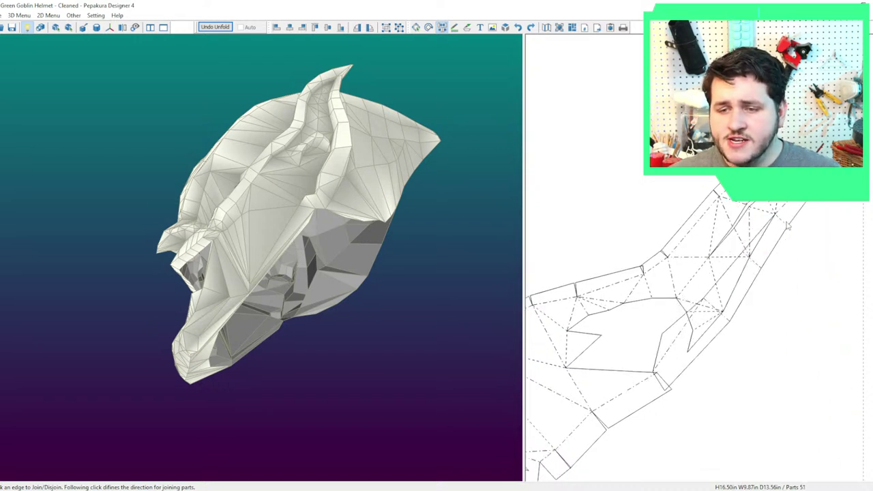
Split the rear rim strip at its cross edges so its upper segments attach directly to the ear's rear edge.
left_click(781, 220)
left_click(779, 218)
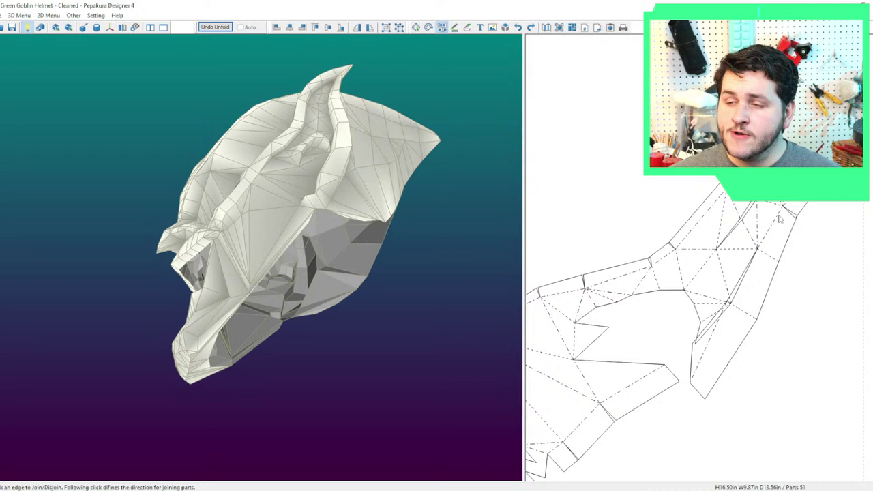
left_click(767, 256)
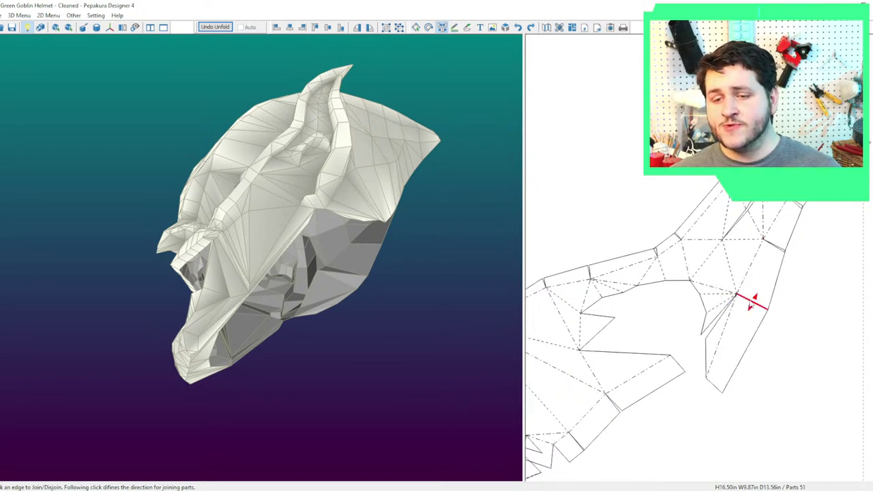
left_click(750, 304)
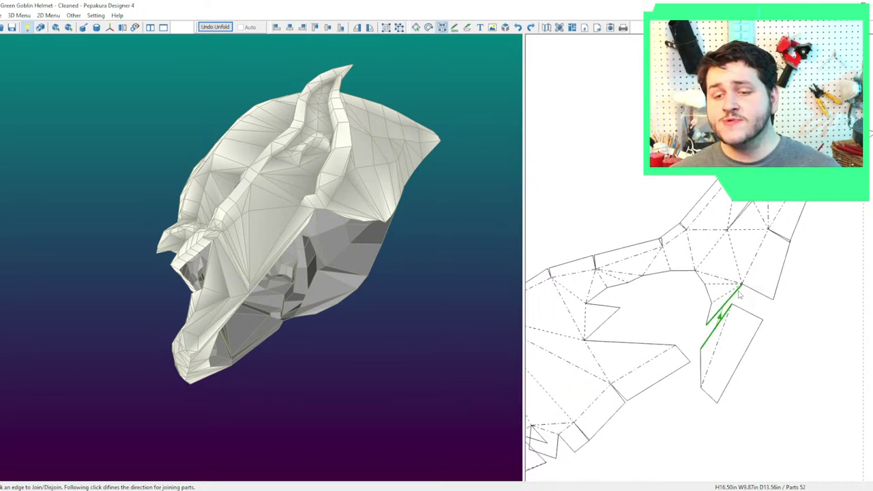
Attach the lowest rear rim segment to the ear's small fan and rearrange the cut around the overlapping triangle above it.
left_click(748, 232)
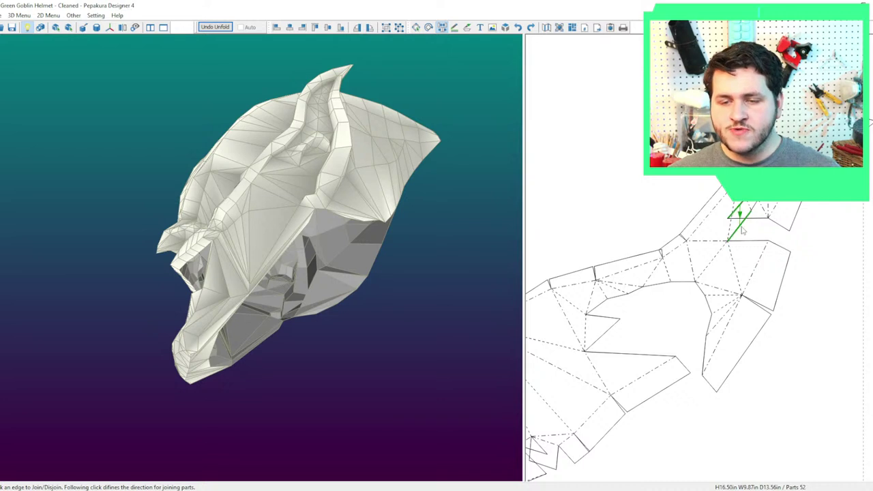
left_click(743, 231)
left_click(767, 214)
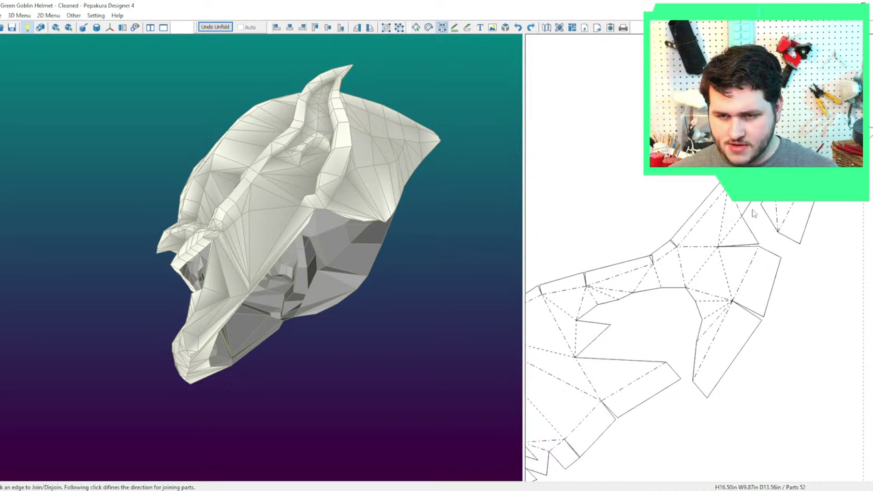
left_click(750, 208)
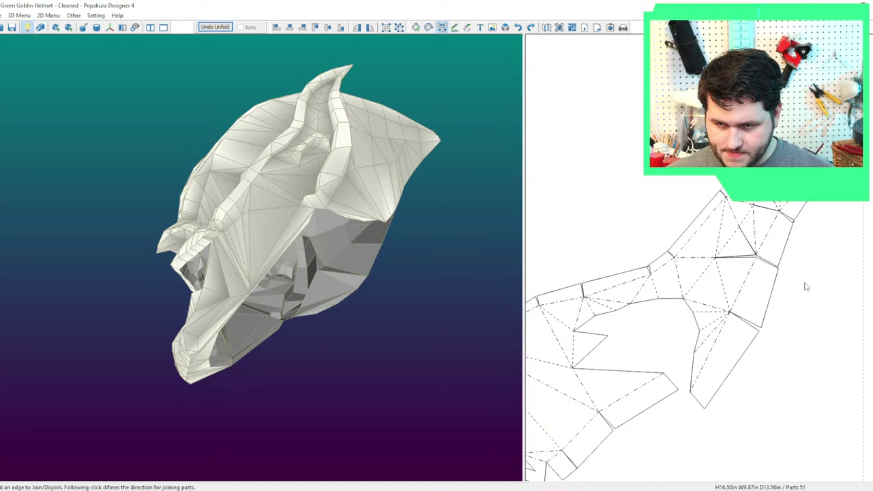
Separate the ear-side section from the large cheek section along the long shared edge.
middle_click_drag(740, 351, 791, 321)
key("Escape")
left_click_drag(756, 340, 778, 275)
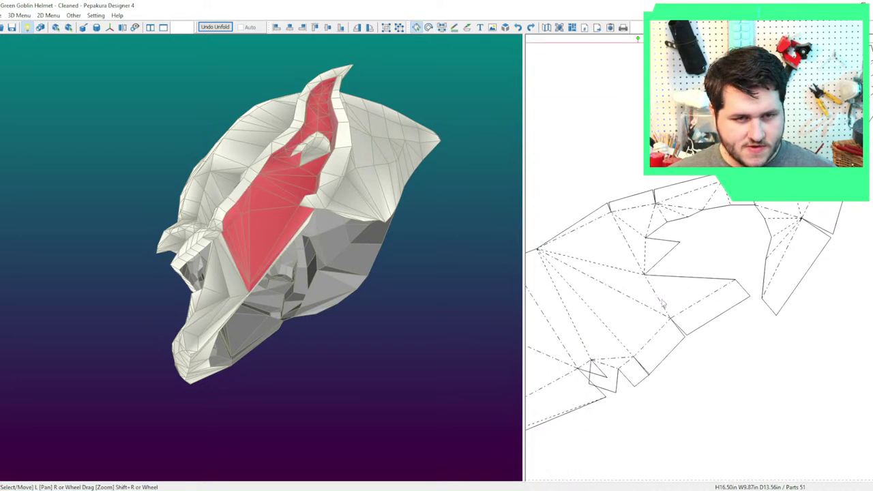
right_click_drag(476, 286, 515, 301)
key("ctrl+d")
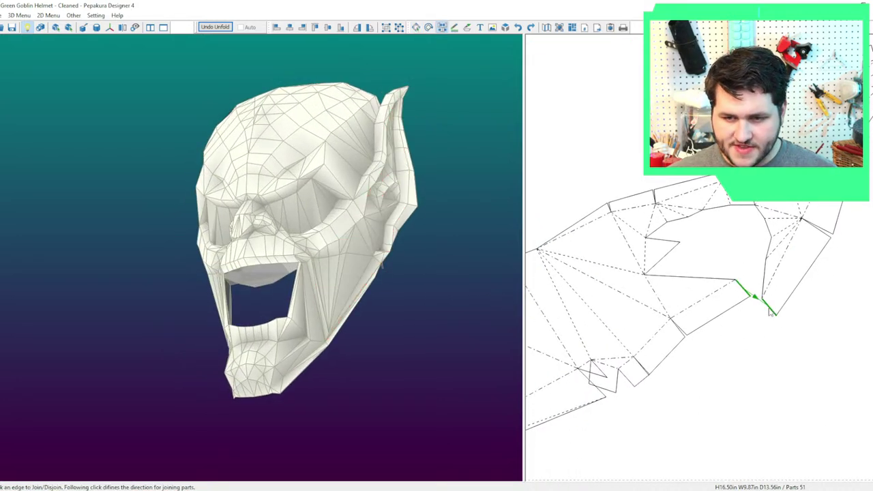
middle_click_drag(646, 277, 794, 219)
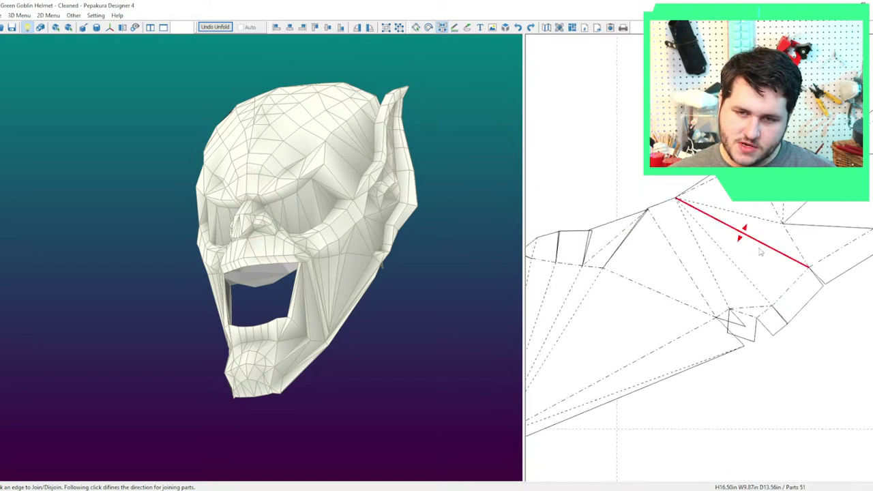
left_click(691, 278)
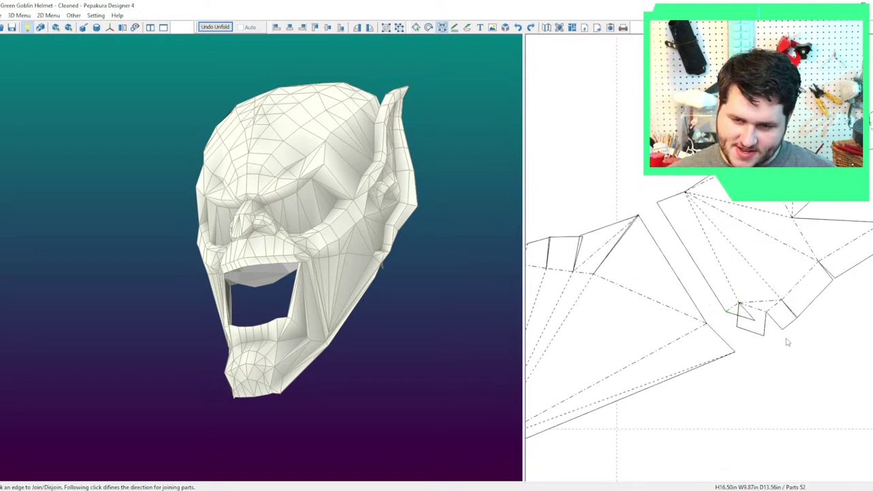
Join the curved inner ear strip to the ear opening, attaching its first segments directly to the opening's upper edge.
middle_click_drag(830, 322, 688, 345)
left_click_drag(695, 296, 765, 313)
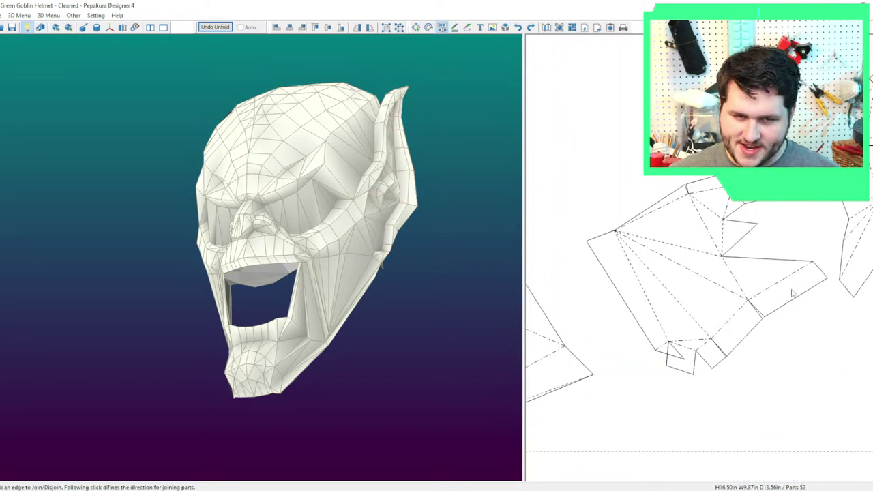
left_click(792, 293)
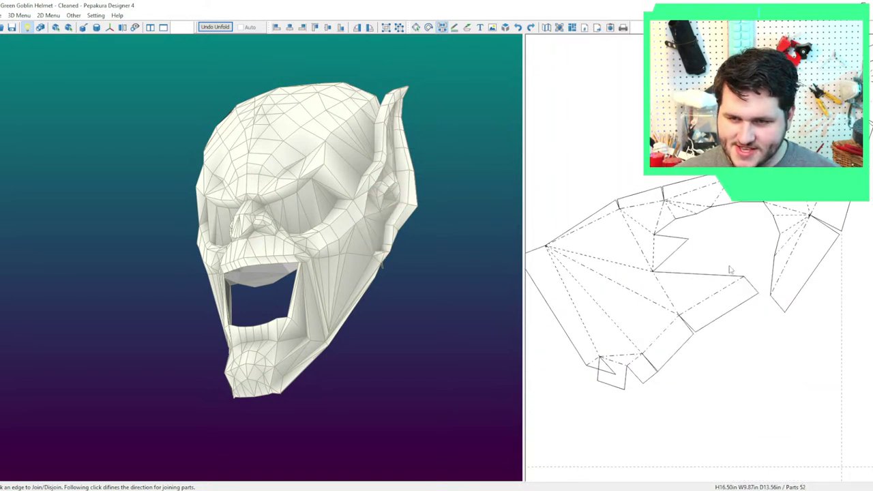
left_click(689, 234)
left_click(692, 231)
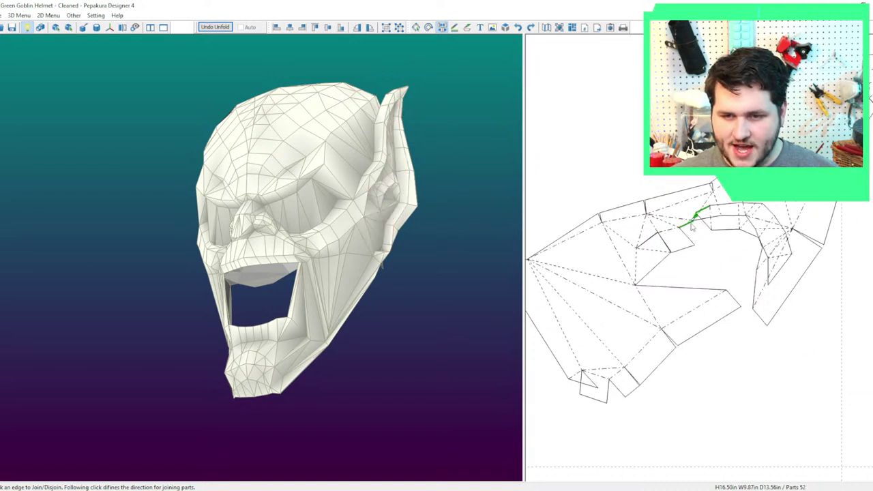
left_click(694, 232)
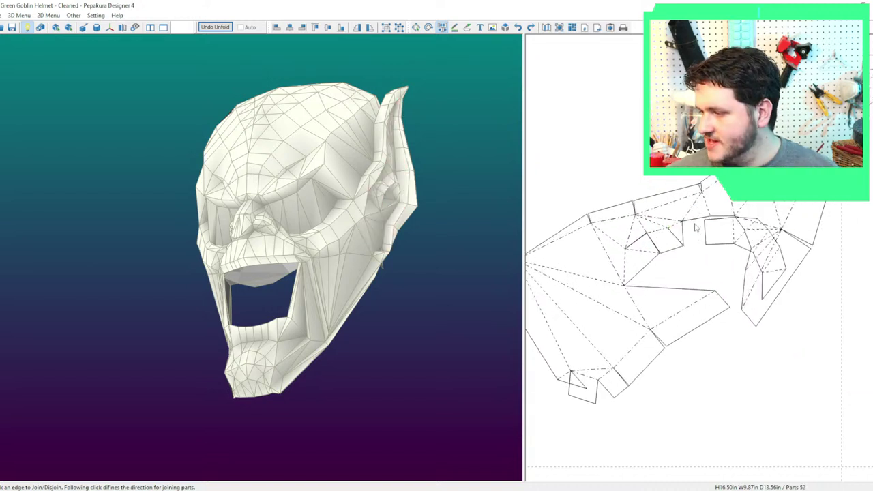
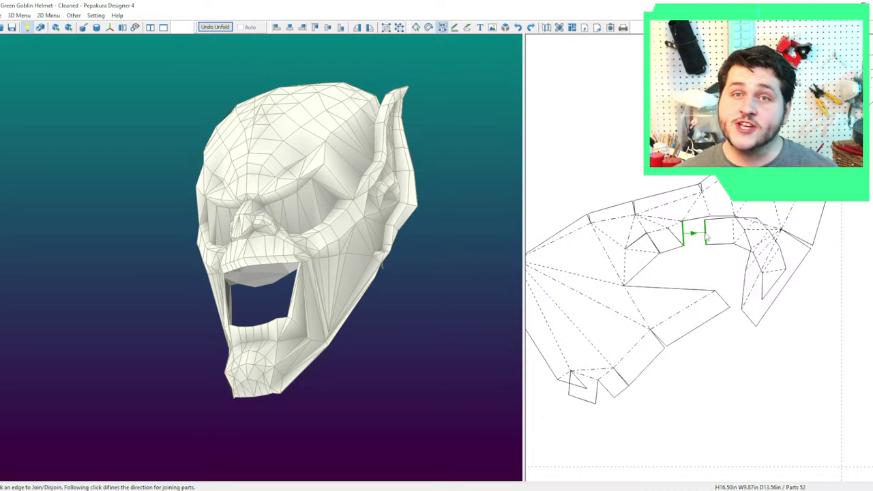
left_click(697, 223)
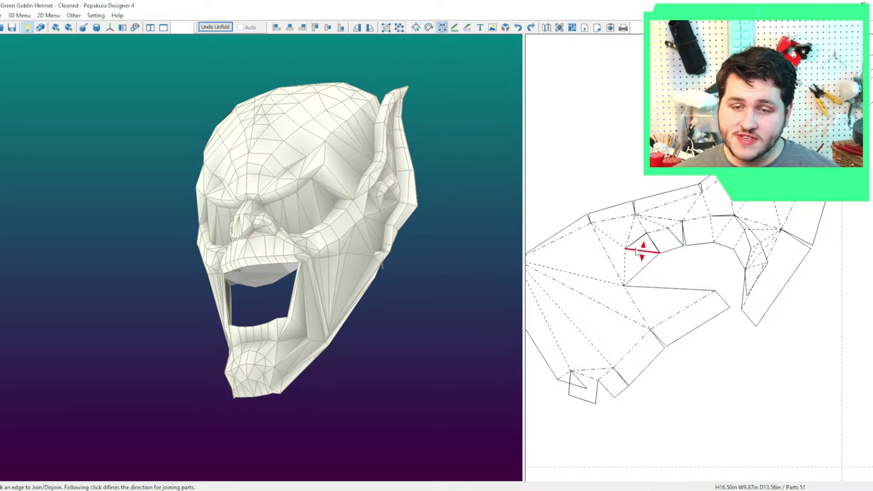
Split the remaining inner ear strip and attach its segments one by one around the rear of the ear opening.
left_click(643, 244)
left_click(712, 240)
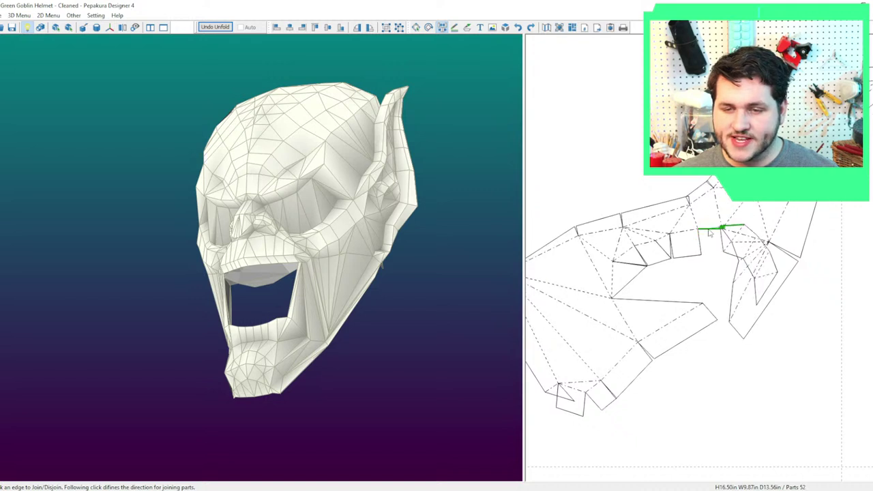
left_click(717, 235)
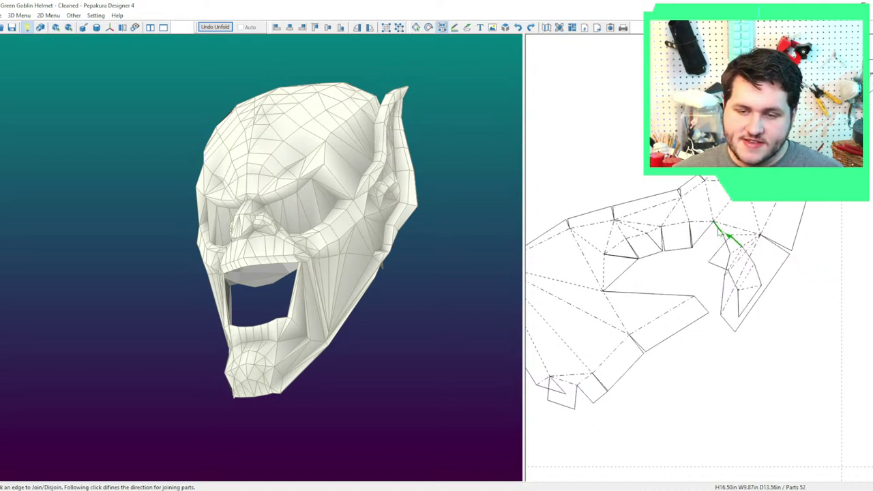
left_click(719, 233)
left_click(716, 243)
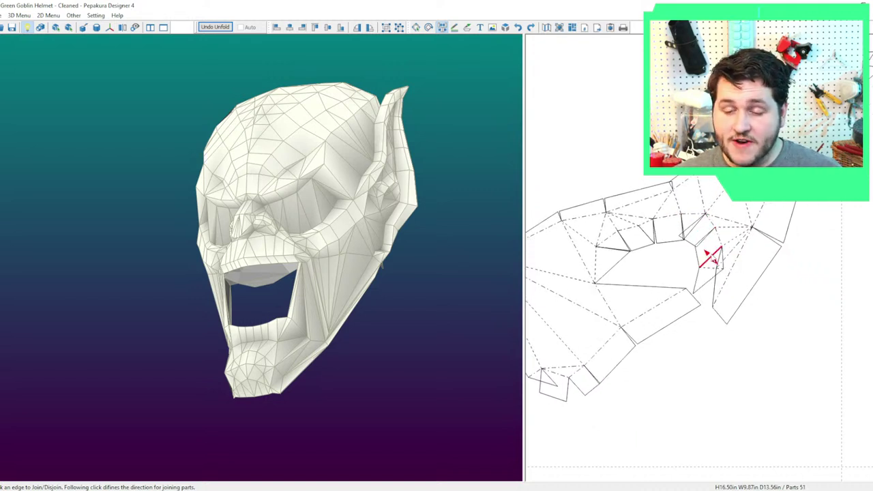
left_click(712, 257)
left_click(713, 254)
key("Escape")
Join the inner ear piece to the long open edge of the ear-side section below the ear opening.
left_click(712, 254)
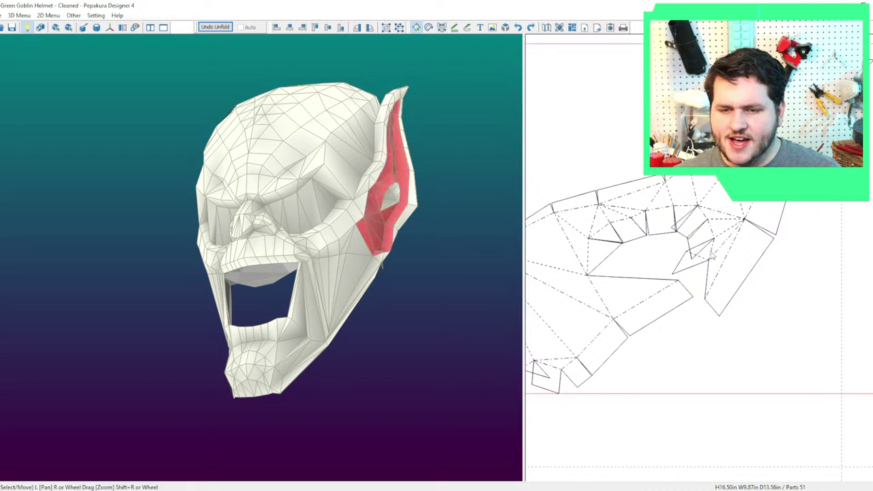
right_click_drag(713, 255, 748, 266)
key("ctrl+j")
key("Escape")
right_click_drag(610, 276, 634, 275)
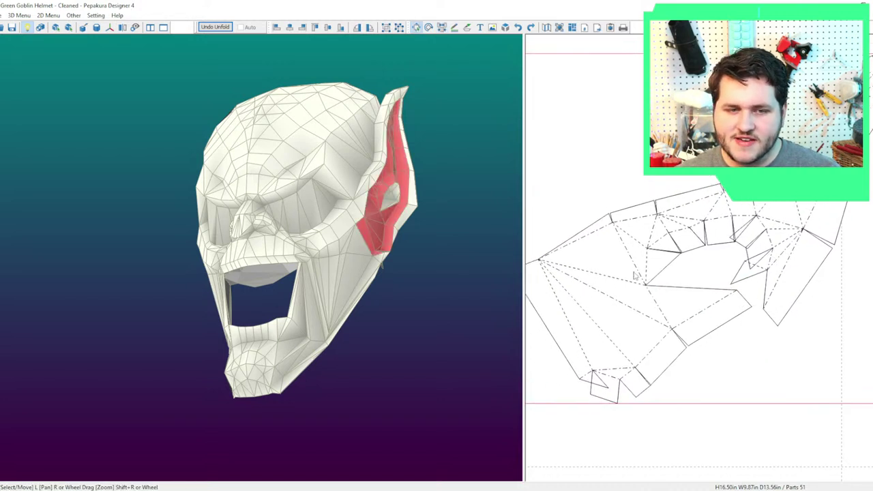
right_click_drag(457, 261, 409, 255)
key("ctrl+j")
left_click(691, 293)
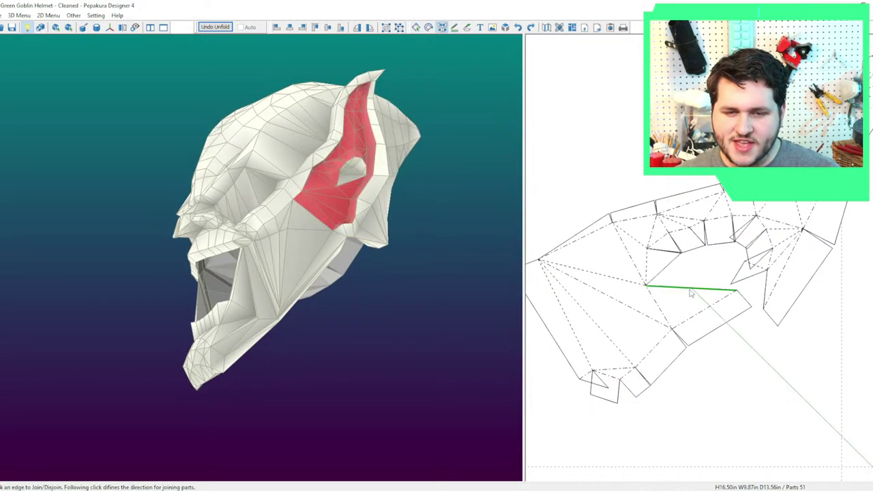
left_click(693, 291)
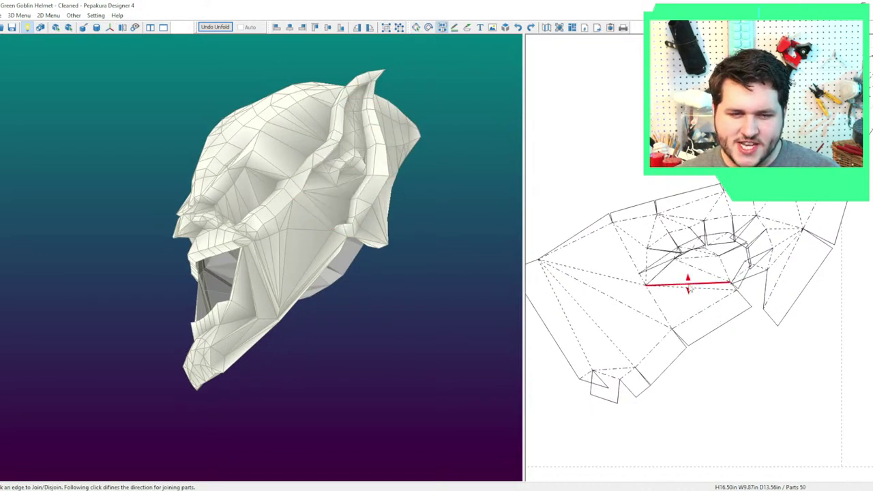
Separate the lower ear-side fan from the upper ear section and move it down into free space.
left_click(611, 283)
key("Escape")
left_click_drag(701, 311, 708, 368)
Split the pointed end of the inner ear piece and reattach its small faces to the neighbouring edges on the lower ear section.
key("ctrl+j")
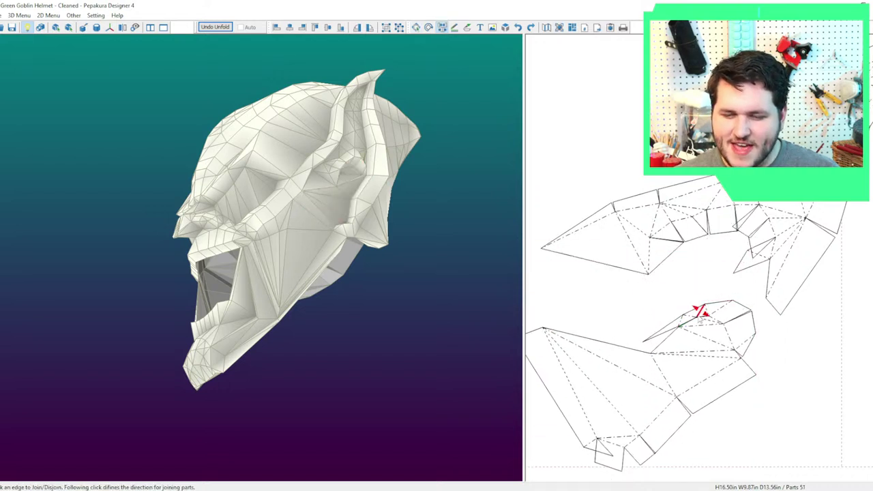
left_click(698, 318)
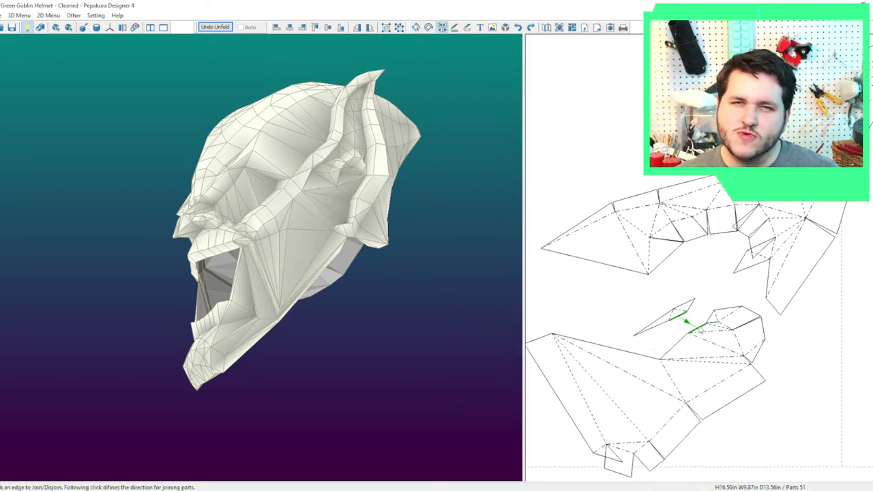
left_click(699, 328)
left_click(690, 341)
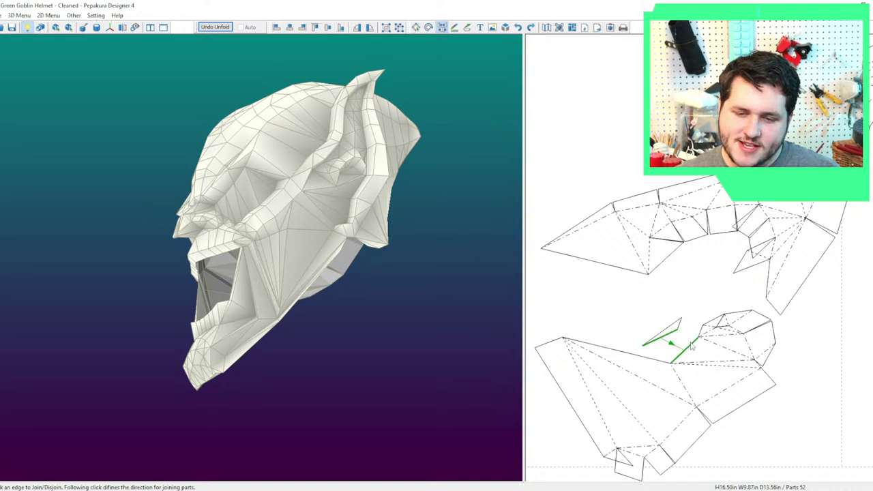
left_click(691, 346)
left_click(727, 321)
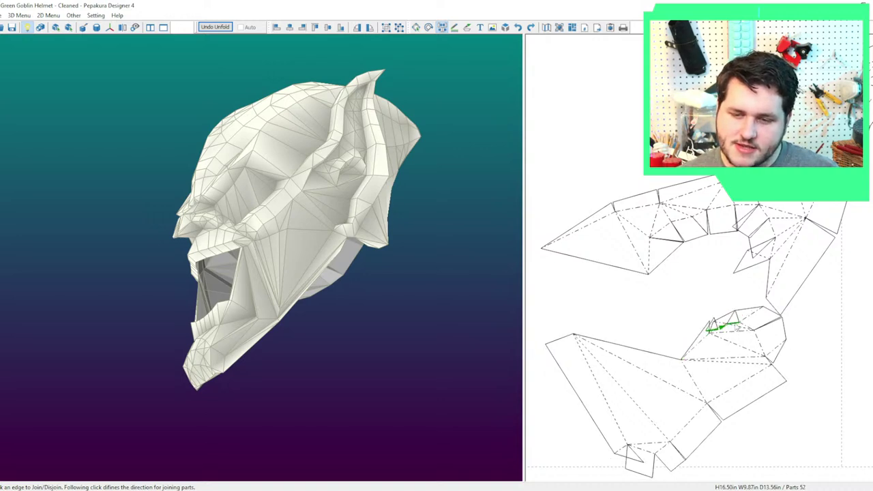
left_click_drag(749, 341, 699, 326, "shift")
key("Escape")
right_click_drag(440, 274, 451, 302)
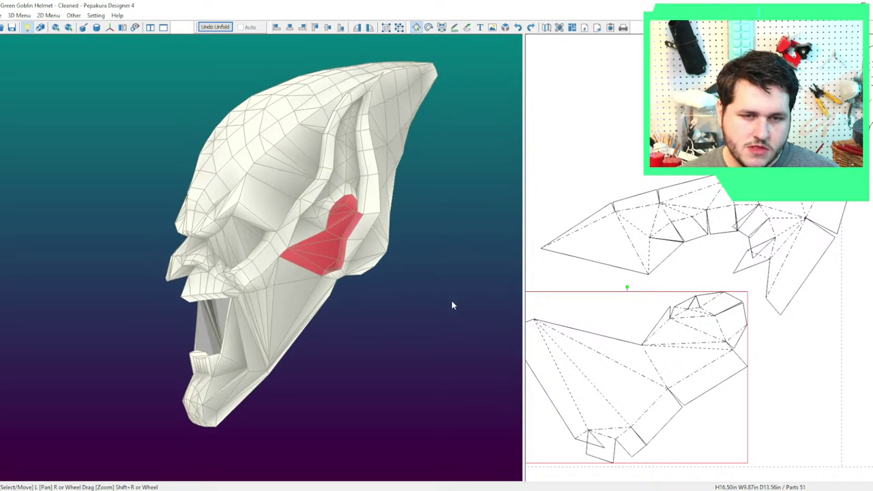
Try to join the lower ear section to the rear edge of the upper ear section, then separate it into free space.
key("ctrl+j")
left_click(769, 306)
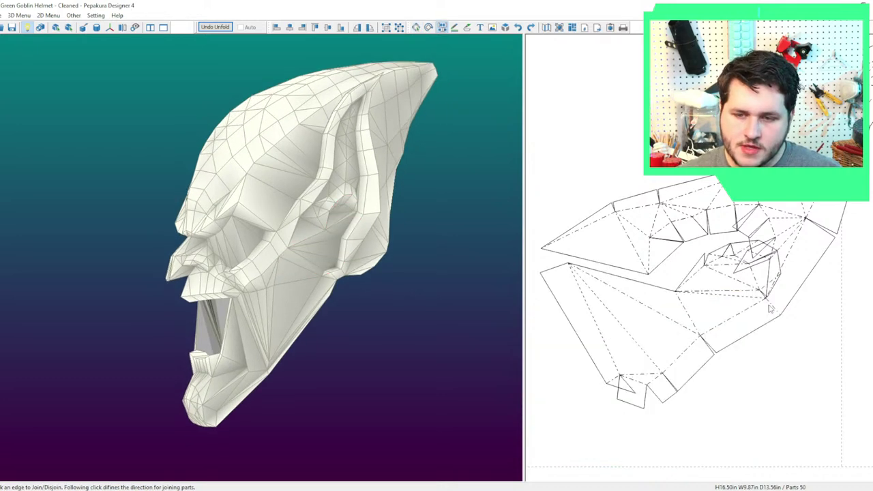
left_click(775, 309)
key("Escape")
left_click_drag(717, 319, 689, 353)
Try to transfer the front triangle of the upper ear section to the lower ear section's upper edge, then restore it.
right_click_drag(447, 300, 447, 280)
mouse_move(447, 276)
left_mouse_down()
mouse_move(462, 260)
mouse_move(450, 291)
left_mouse_up()
key("j")
left_click(639, 233)
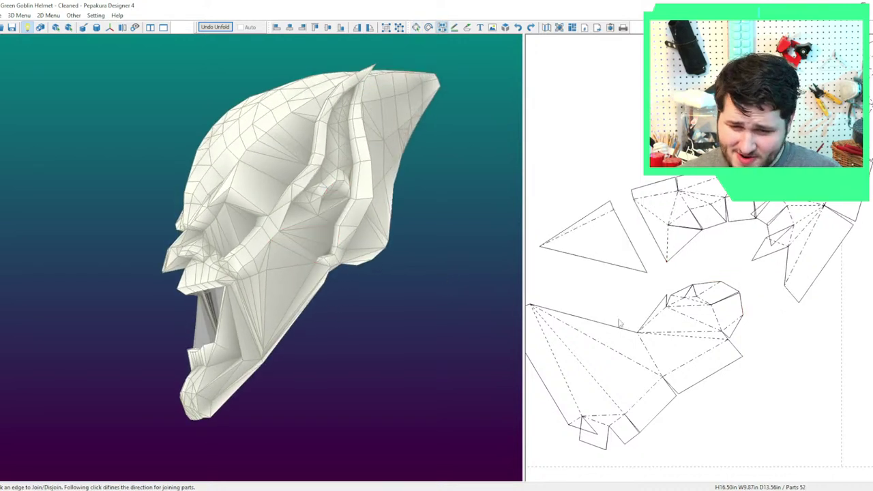
left_click(617, 328)
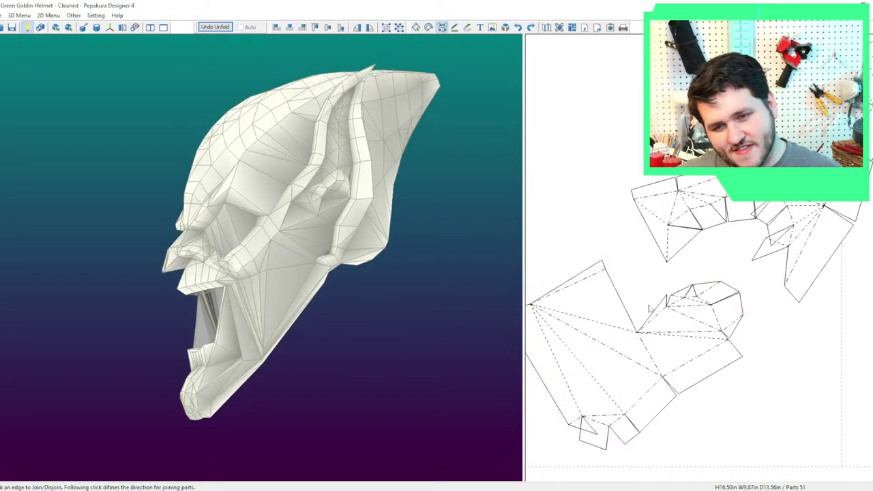
key("ctrl+z")
left_click(656, 240)
key("Escape")
Reposition the ear sections and join the large cheek fan to the long front edge of the lower ear section.
left_click_drag(645, 324, 674, 314)
left_click_drag(694, 364, 679, 368)
key("ctrl+j")
middle_click_drag(597, 383, 627, 365)
left_click(600, 380)
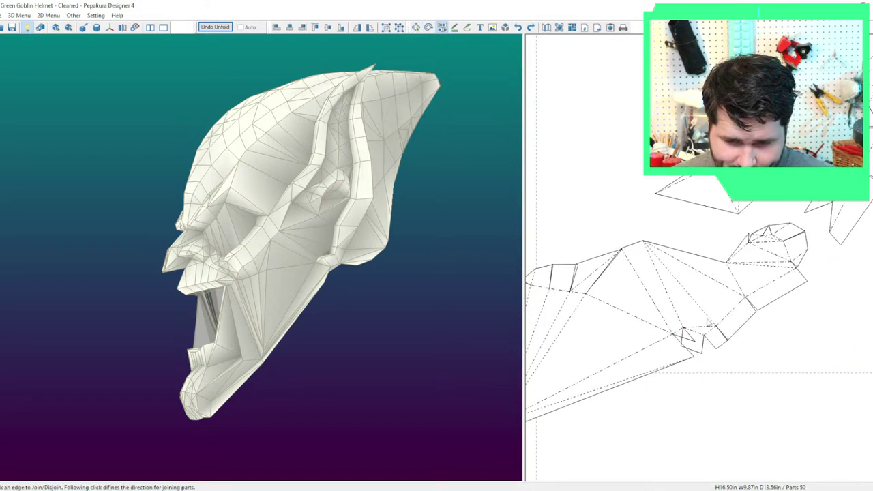
Run Join Adjacent Edges with a 10.00 mm threshold and nudge the cheek and upper ear sections into place.
left_click(48, 15)
left_click(69, 166)
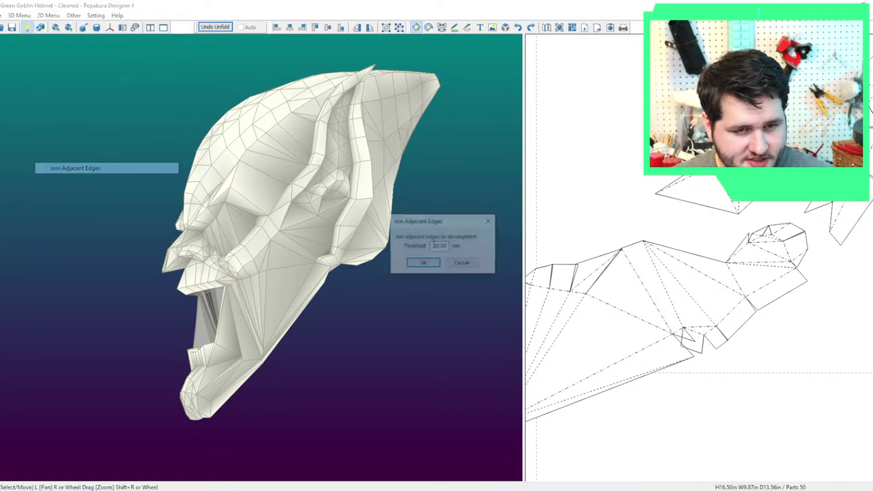
left_click(442, 267)
scroll(703, 287, "down", 3)
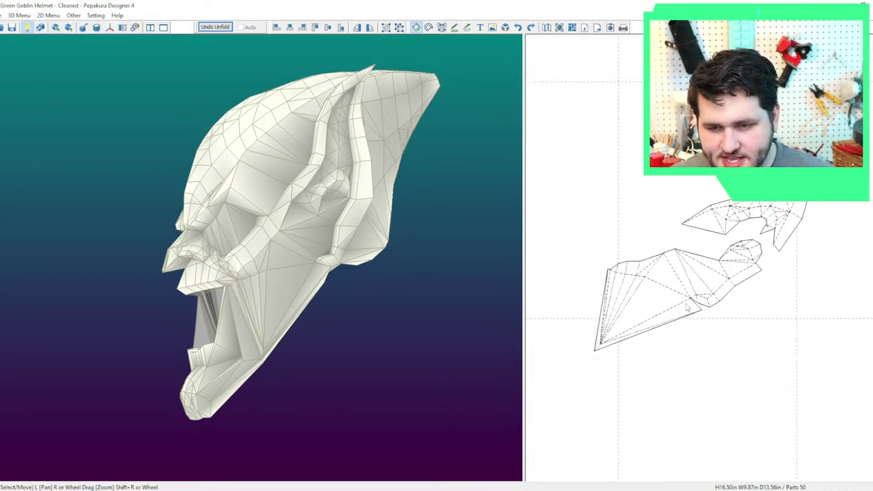
left_click_drag(694, 291, 688, 294)
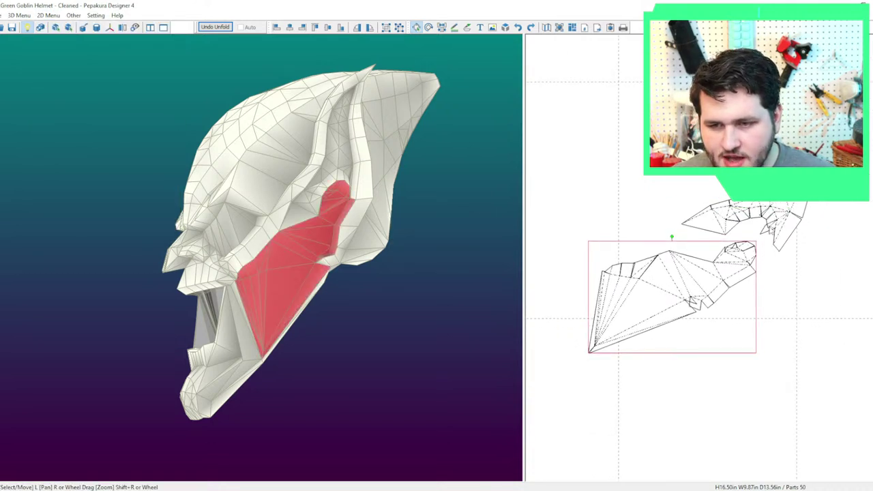
left_click_drag(768, 227, 768, 233)
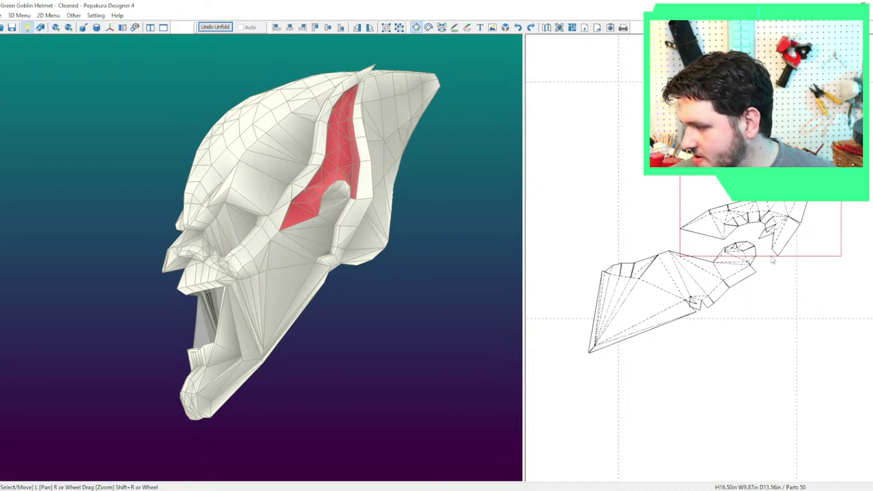
Split the small pointed face off the inner rear end of the upper ear section and reattach it along a neighbouring edge.
scroll(773, 261, "up", 4)
key("ctrl+j")
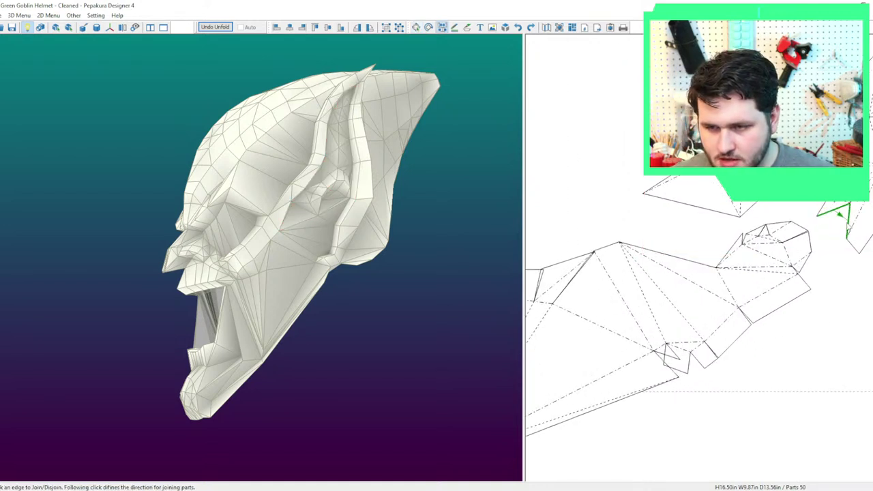
left_click(848, 222)
key("Escape")
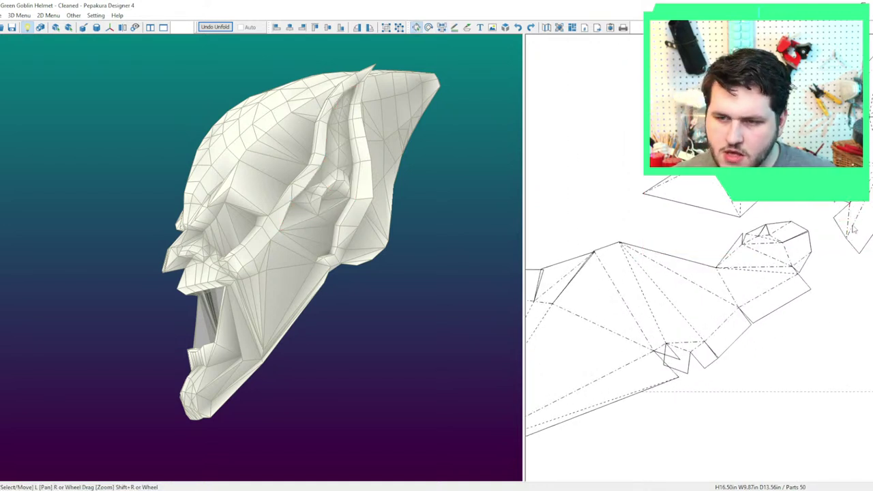
key("j")
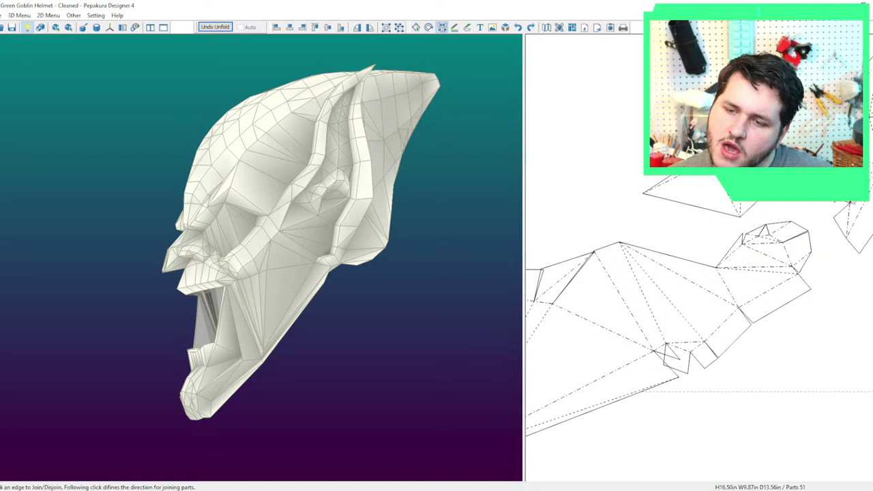
right_click_drag(859, 216, 823, 218)
left_click(817, 204)
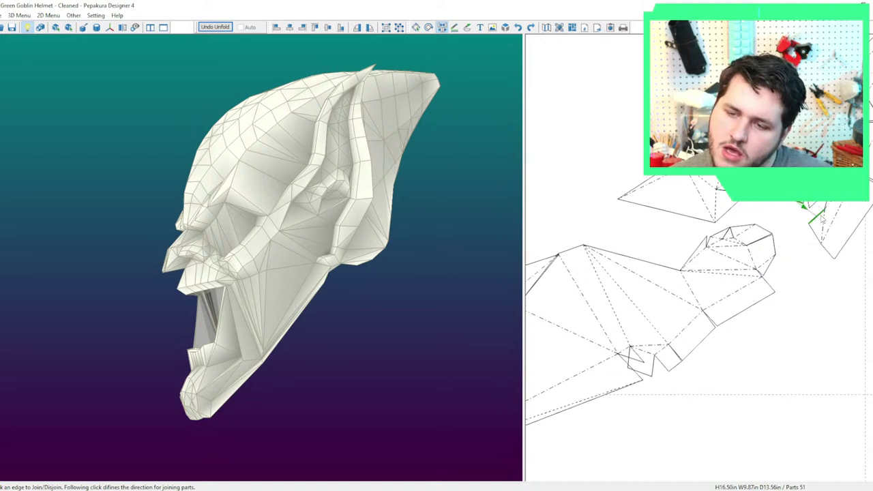
left_click(820, 214)
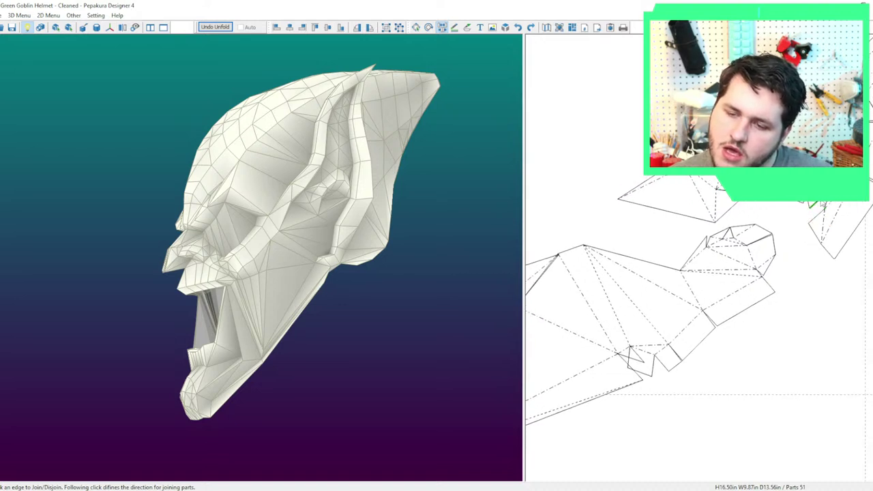
left_click(824, 203)
Try Join Adjacent Edges on the reattached small face of the upper ear section, and undo the result.
left_click(444, 26)
left_click(47, 15)
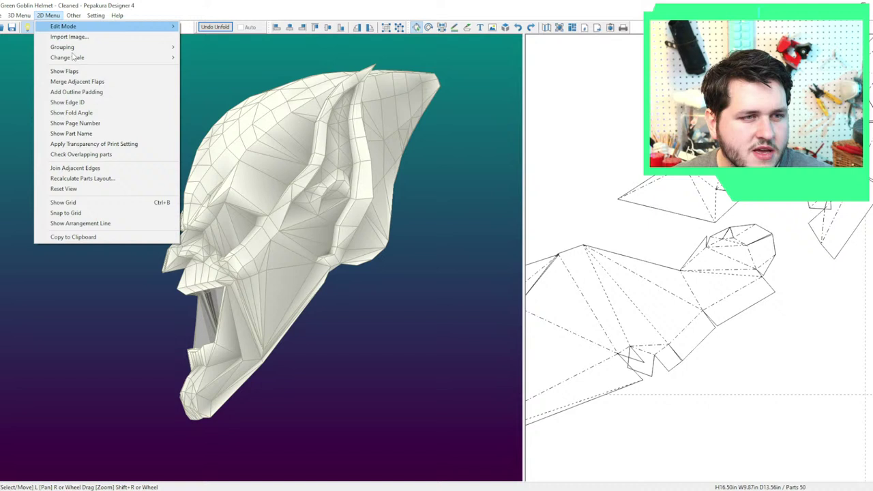
left_click(78, 167)
left_click(424, 263)
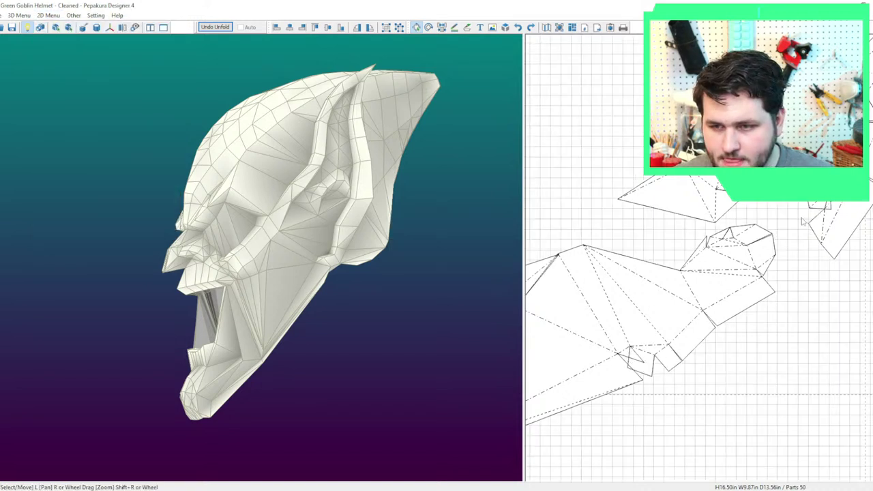
left_click(822, 210)
left_click(814, 210)
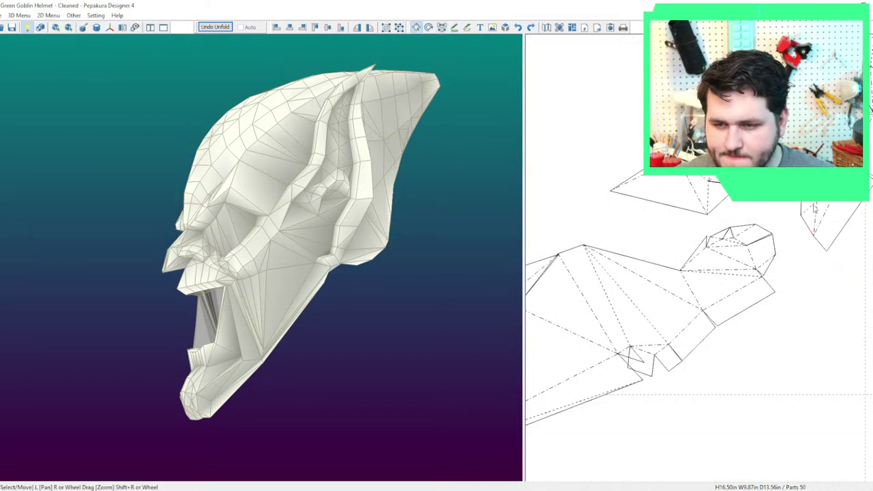
left_click(48, 15)
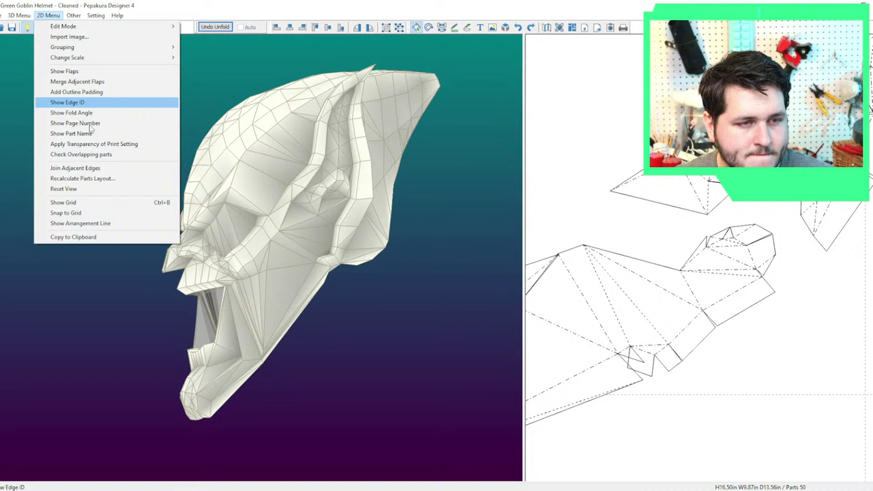
left_click(78, 169)
left_click(437, 262)
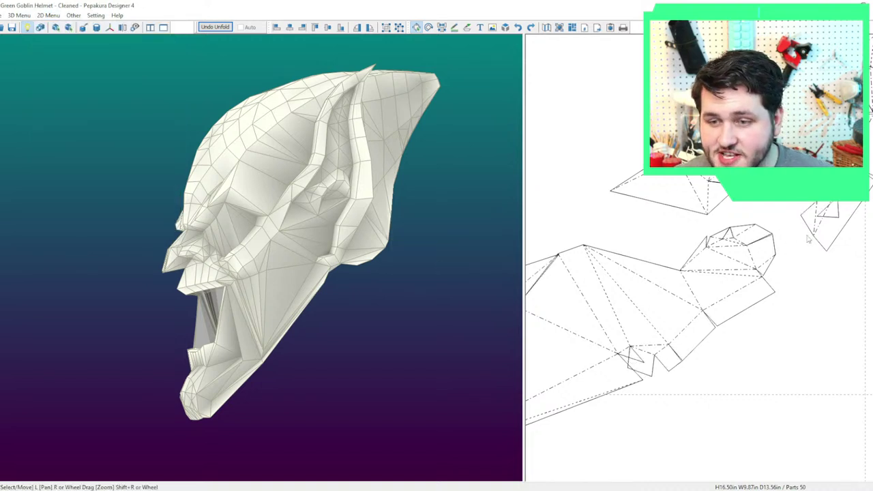
key("ctrl+z")
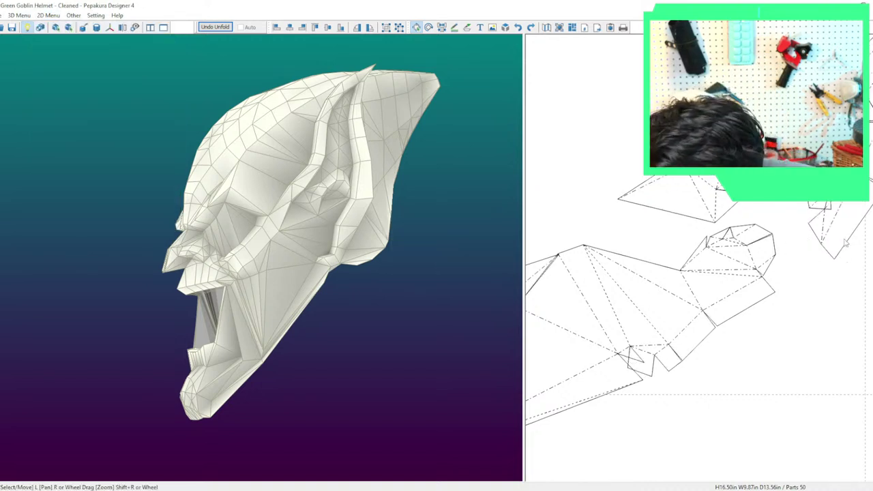
Gather the upper ear and cheek sections in free space on the sheet beside the curved ear-rim strips.
scroll(699, 258, "down", 2)
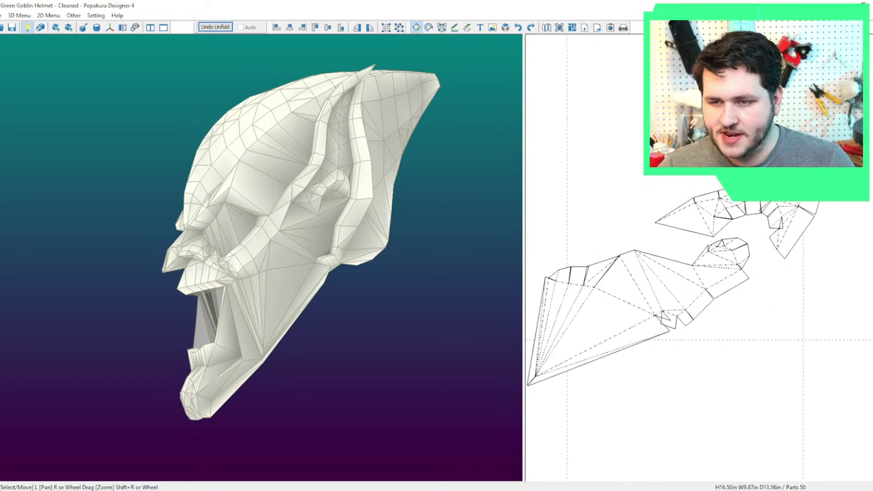
left_click_drag(782, 210, 773, 218)
scroll(782, 214, "down", 2)
scroll(784, 216, "down", 2)
left_click_drag(787, 305, 655, 217)
scroll(653, 216, "down", 3)
middle_click_drag(659, 220, 604, 346)
left_click_drag(640, 388, 687, 279)
left_click_drag(671, 228, 630, 205)
left_click_drag(702, 274, 629, 213)
Examine which areas of the helmet the side brow, ear-rim and rear pieces cover.
right_click_drag(303, 237, 356, 258)
middle_click_drag(729, 167, 678, 253)
scroll(677, 254, "up", 2)
left_click(677, 254)
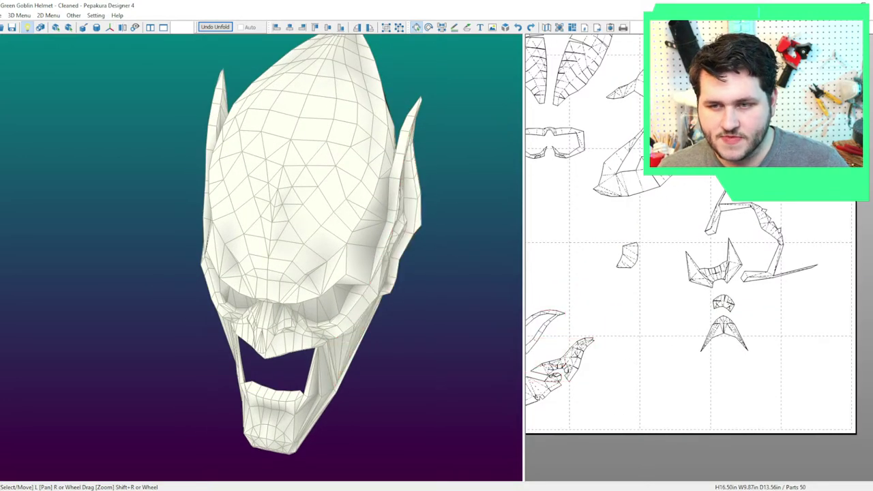
left_click(404, 178)
right_click_drag(392, 205, 380, 150)
left_click(342, 166)
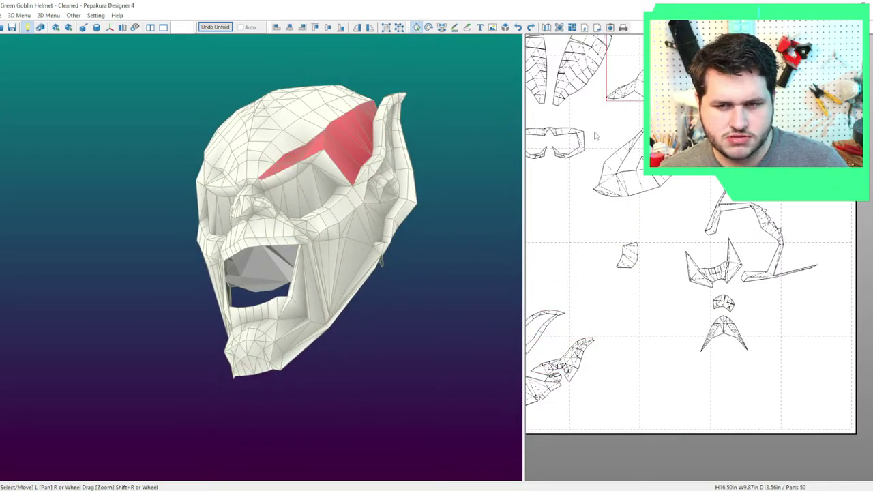
scroll(696, 207, "up", 4)
left_click_drag(456, 225, 515, 252)
scroll(719, 306, "up", 2)
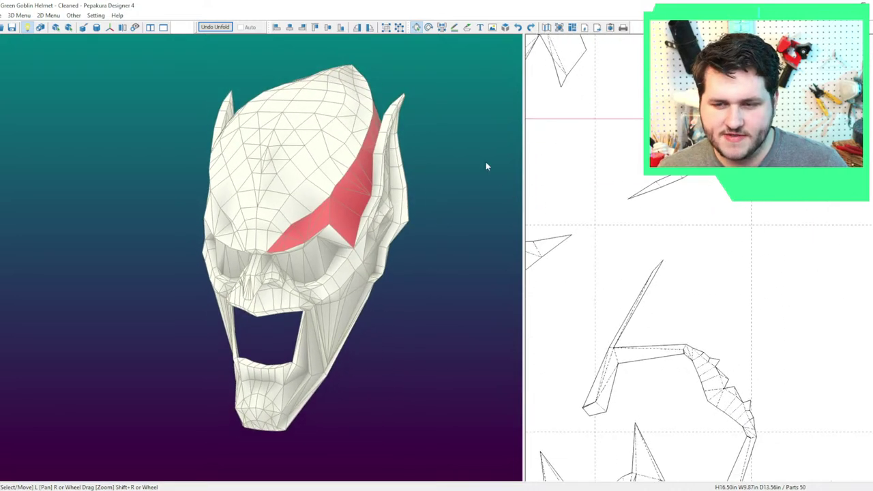
middle_click_drag(617, 289, 768, 166)
scroll(764, 171, "down", 3)
left_click(761, 150)
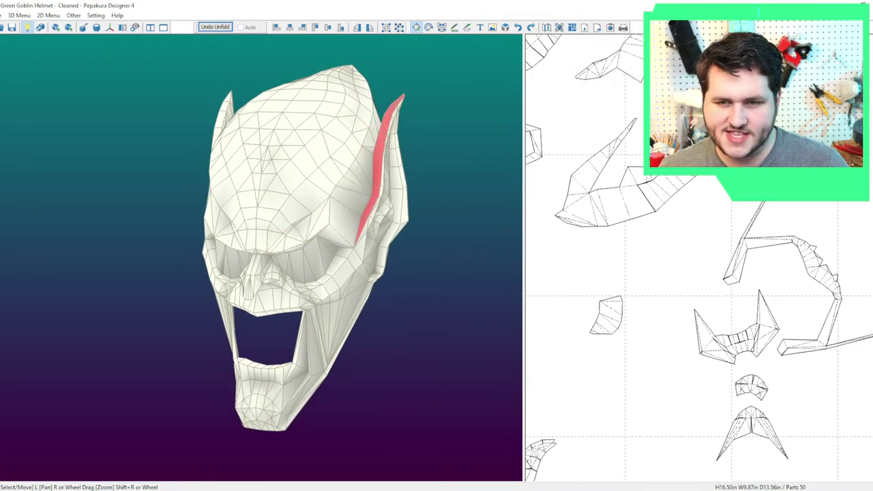
left_click_drag(374, 213, 260, 222)
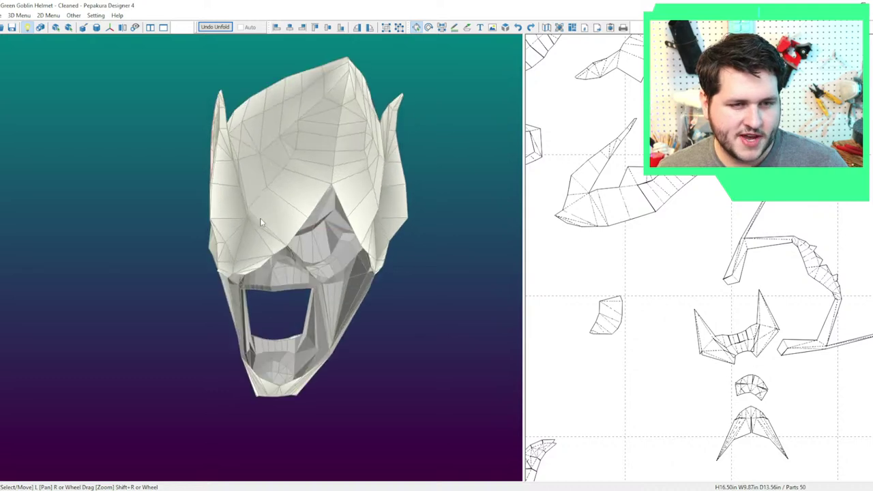
right_click_drag(260, 218, 380, 213)
scroll(645, 270, "down", 4)
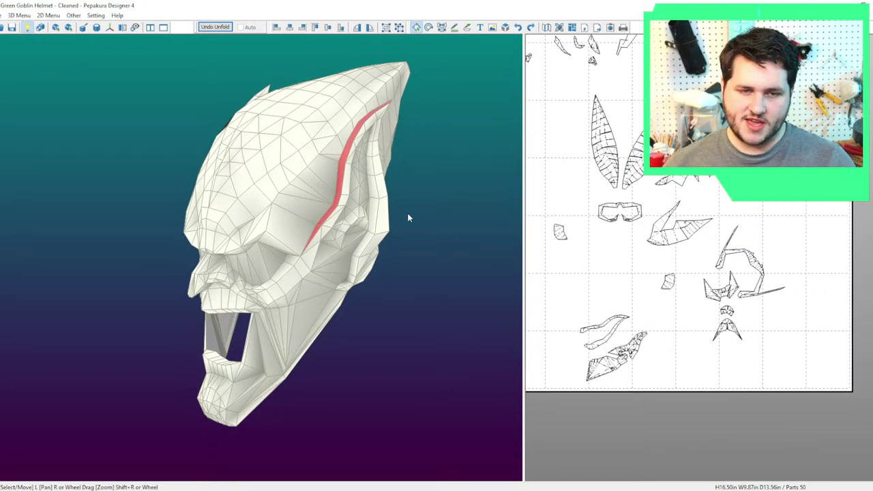
left_click_drag(407, 218, 203, 218)
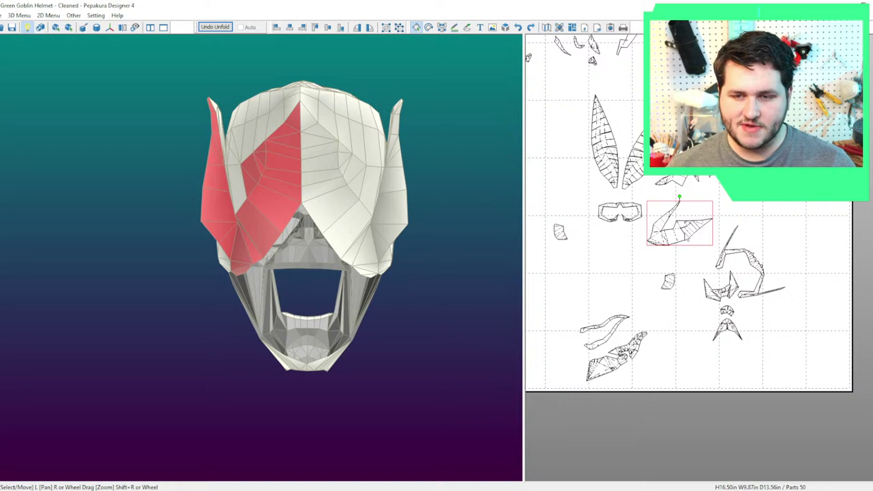
scroll(705, 217, "down", 1)
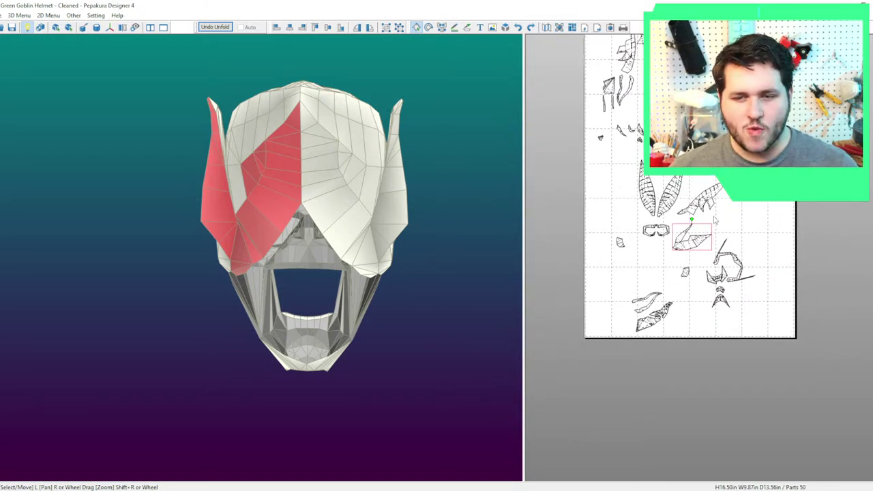
Move the ear and cheek group to the right side of the sheet and highlight the arranged pieces on the model.
left_click(729, 353)
left_click_drag(642, 329, 778, 307)
left_click_drag(810, 336, 662, 194)
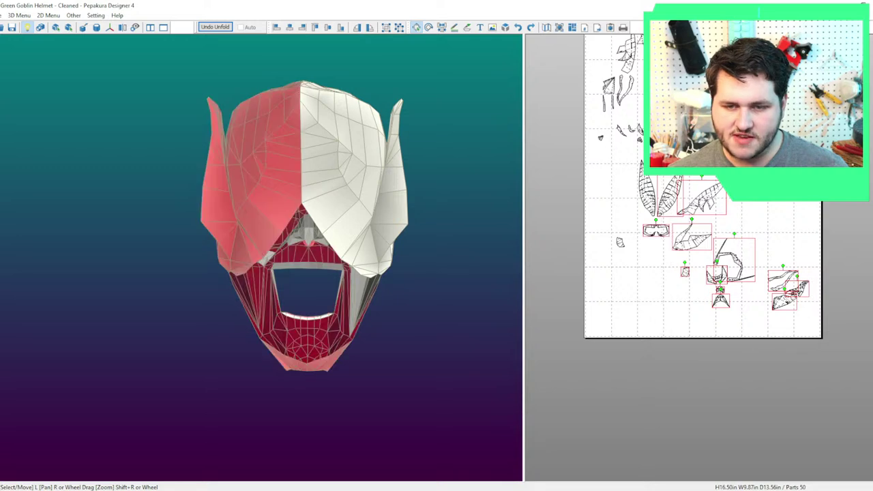
right_click_drag(432, 243, 469, 245)
left_click_drag(469, 247, 368, 286)
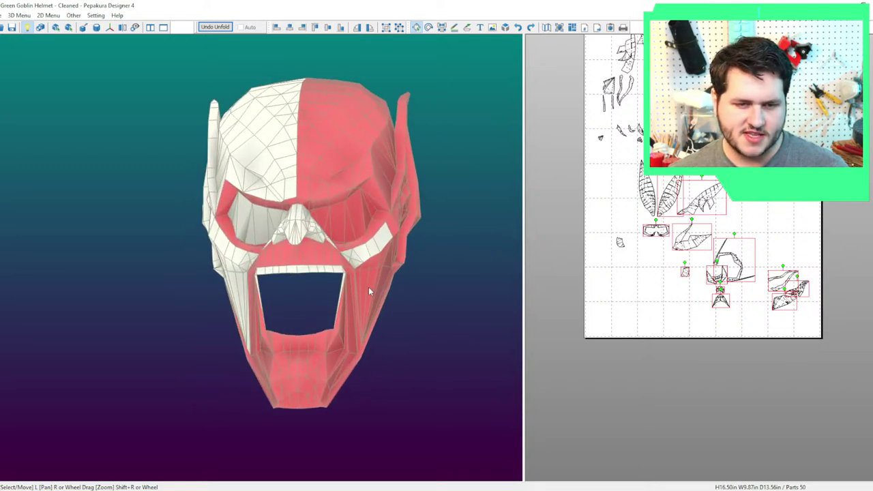
Join the under-eye cheek strip to the front end of the upper ear-rim strip.
scroll(368, 286, "up", 2)
left_click(372, 257)
scroll(656, 275, "up", 2)
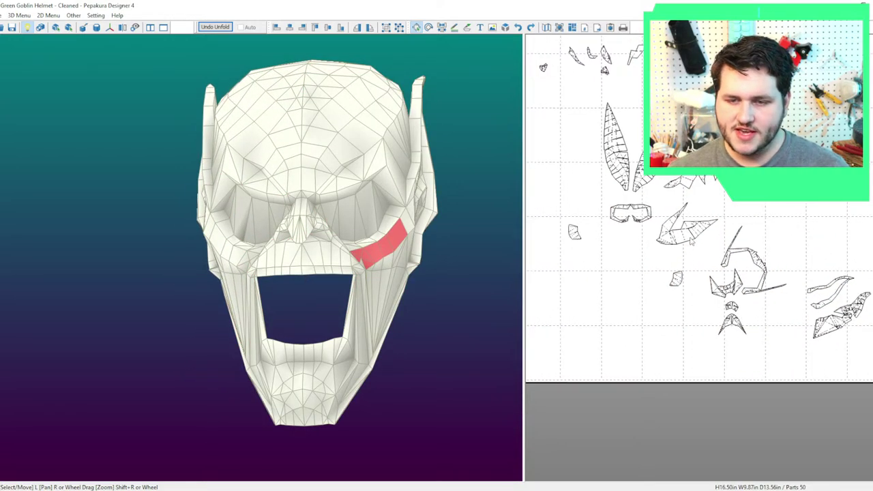
scroll(783, 289, "up", 1)
middle_click_drag(783, 289, 586, 222)
scroll(588, 223, "up", 4)
key("ctrl+j")
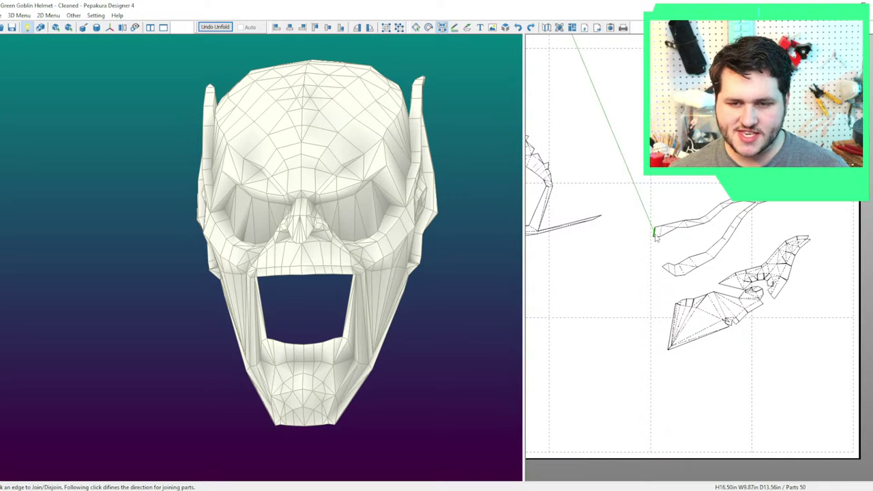
left_click(655, 234)
key("Escape")
left_click_drag(655, 233, 659, 235)
right_click_drag(427, 253, 401, 257)
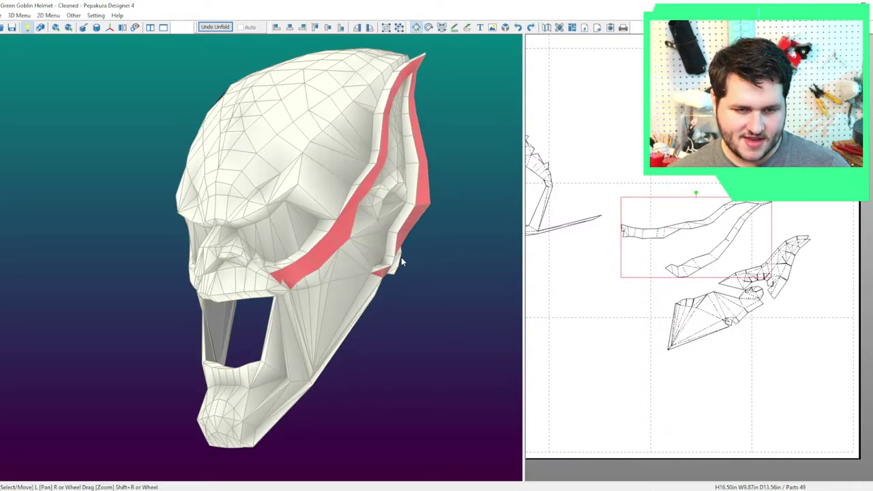
Join one more adjacent piece to the extended ear-rim strip and check the strip's coverage on the helmet.
scroll(401, 257, "up", 2)
key("j")
middle_click_drag(625, 268, 692, 284)
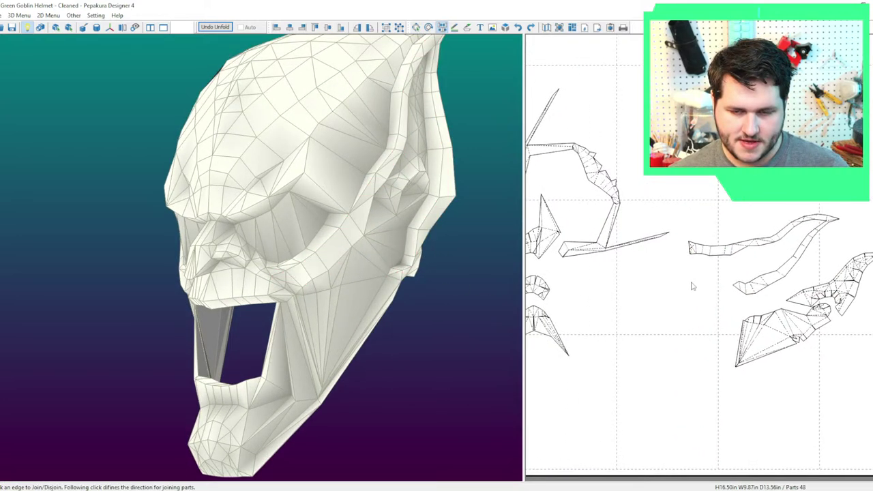
scroll(707, 255, "up", 3)
key("Escape")
left_click(699, 245)
right_click_drag(335, 255, 372, 270)
scroll(373, 272, "down", 1)
scroll(535, 304, "down", 7)
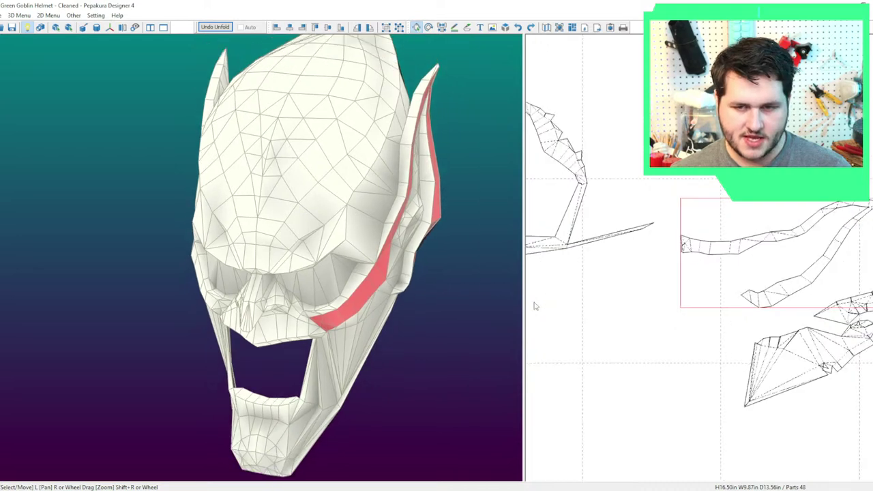
Highlight the arranged pieces on the helmet model and examine which areas around the mouth and nose are still uncovered.
left_click_drag(772, 358, 615, 161)
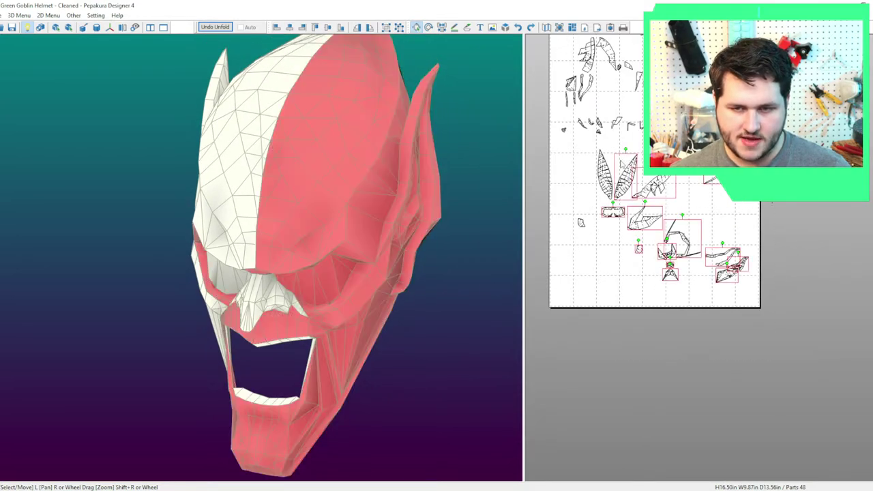
right_click_drag(336, 257, 358, 278)
scroll(357, 276, "up", 2)
mouse_move(356, 279)
left_mouse_down()
mouse_move(357, 249)
mouse_move(343, 287)
mouse_move(418, 351)
mouse_move(419, 321)
mouse_move(417, 293)
mouse_move(335, 335)
mouse_move(357, 407)
mouse_move(350, 286)
left_mouse_up()
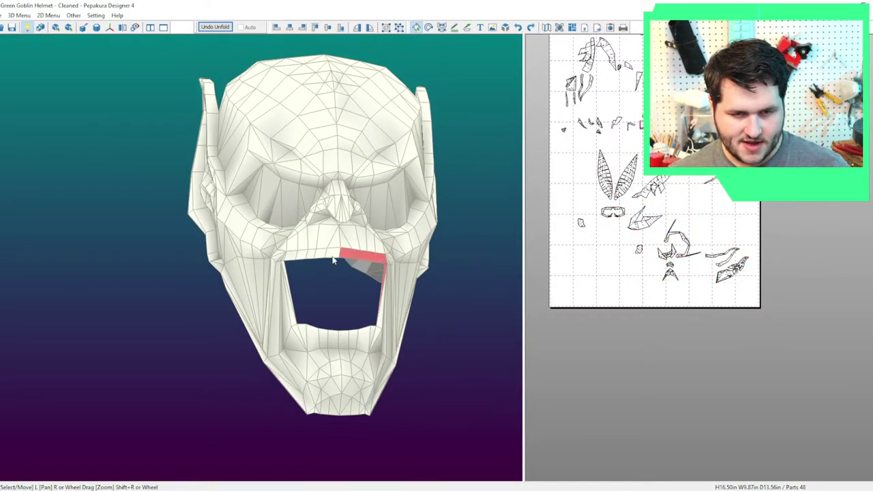
Gather the two mouth-side rim strips and the lower-lip strip side by side in the empty lower area of the sheet.
left_click_drag(465, 320, 454, 373)
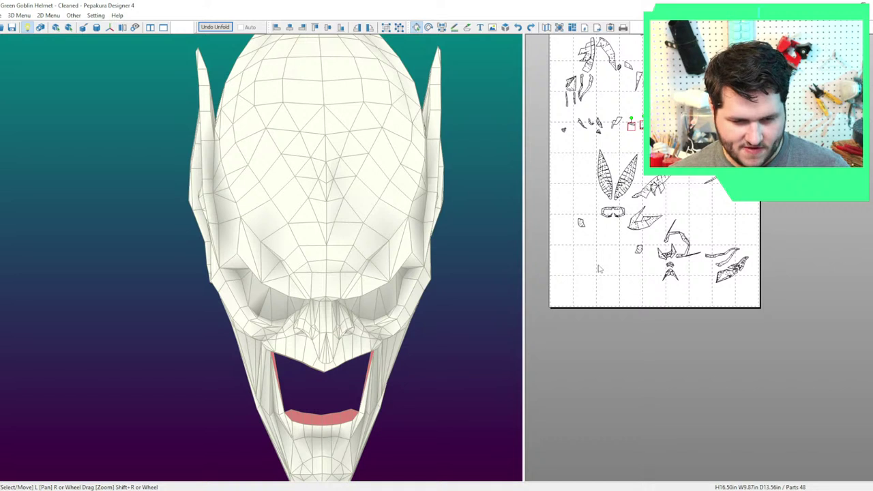
left_click_drag(600, 269, 579, 453)
middle_click_drag(579, 454, 605, 341)
scroll(605, 338, "up", 4)
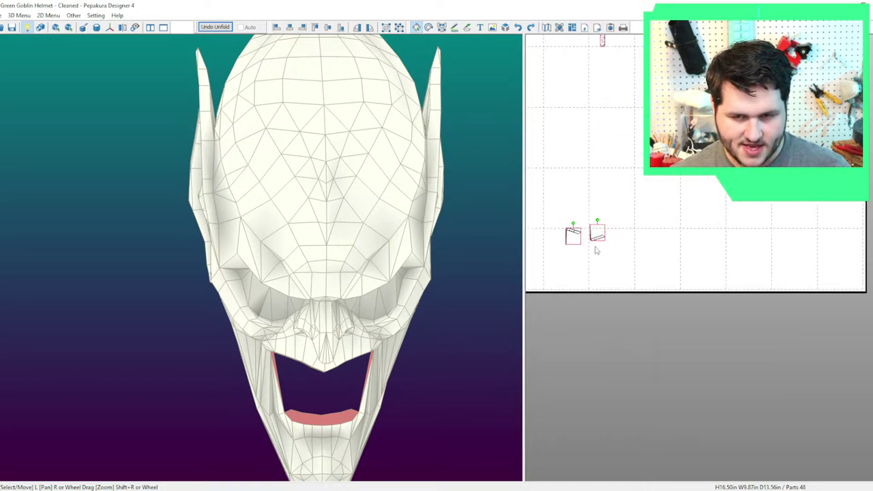
scroll(655, 307, "up", 2)
scroll(682, 348, "up", 3)
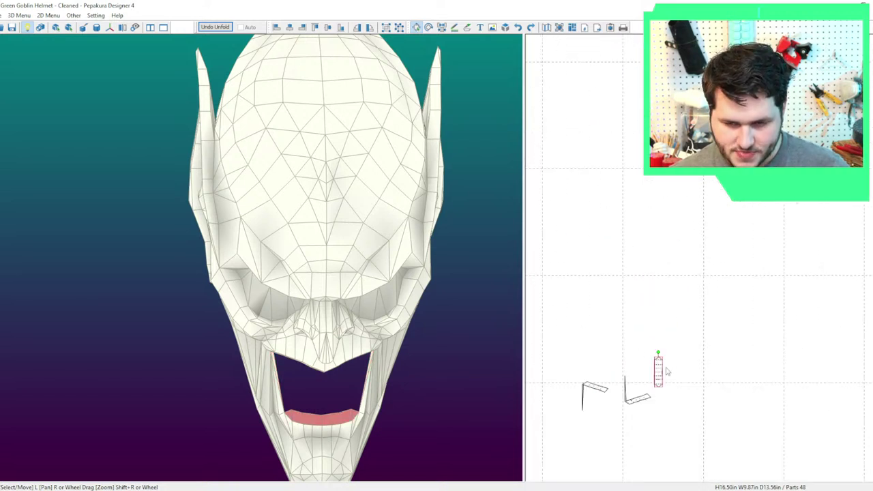
middle_click_drag(668, 371, 715, 248)
scroll(736, 242, "up", 5)
left_click_drag(780, 365, 568, 234)
scroll(600, 245, "down", 7)
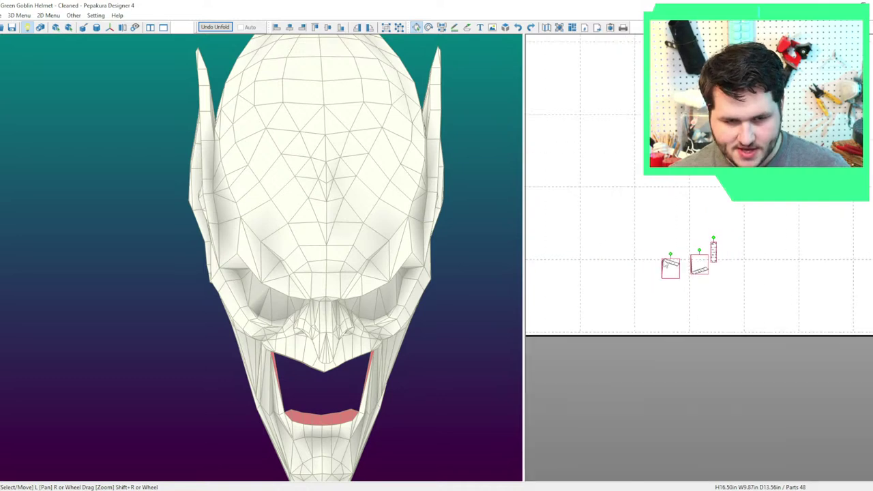
Highlight the arranged pieces on the model again and examine the uncovered areas around the nose.
scroll(666, 266, "down", 4)
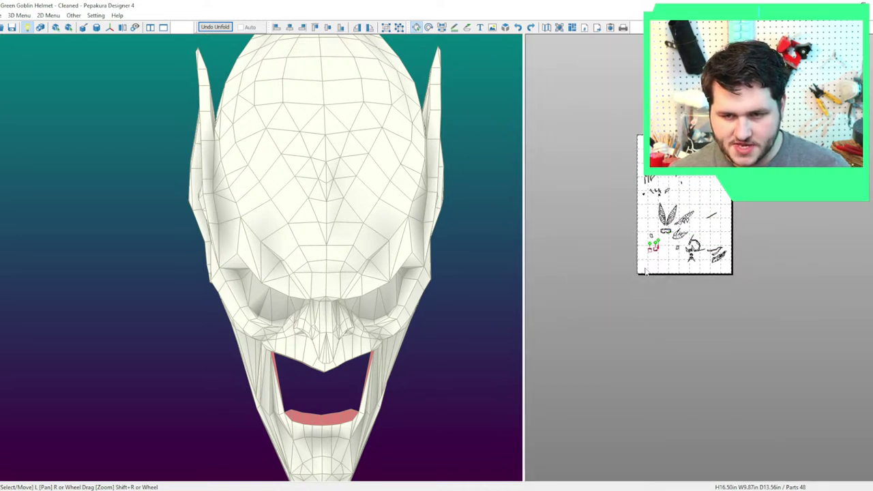
left_click_drag(757, 297, 634, 205)
right_click_drag(355, 304, 285, 289)
scroll(350, 282, "up", 3)
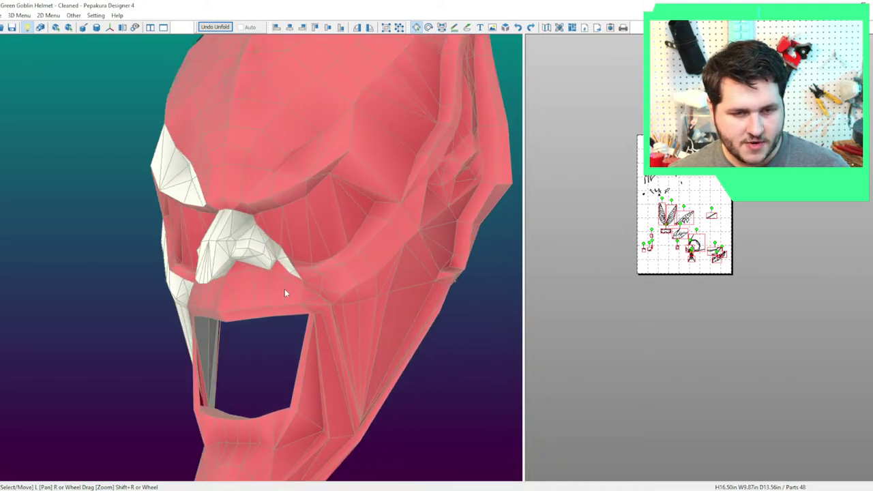
left_click_drag(285, 288, 162, 288)
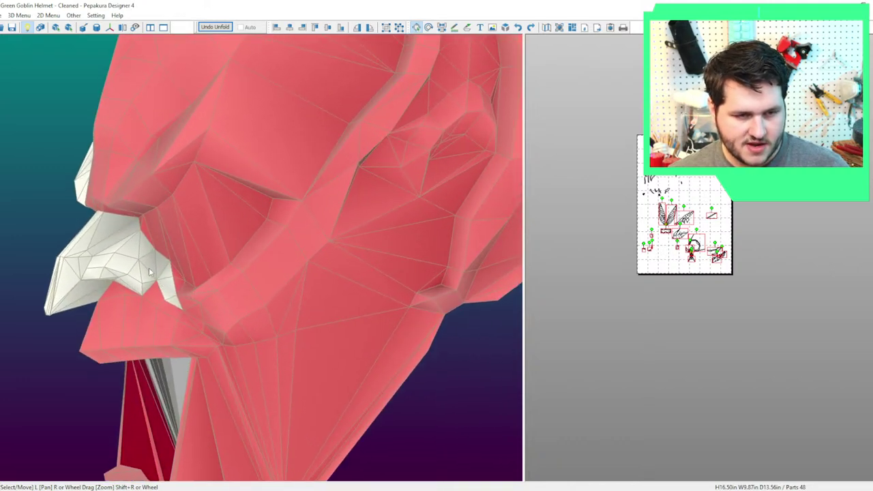
Join the nose-side pieces to both inner ends of the eye-rim piece and reattach their small end faces along different edges.
left_click(150, 272)
right_click_drag(150, 272, 185, 287)
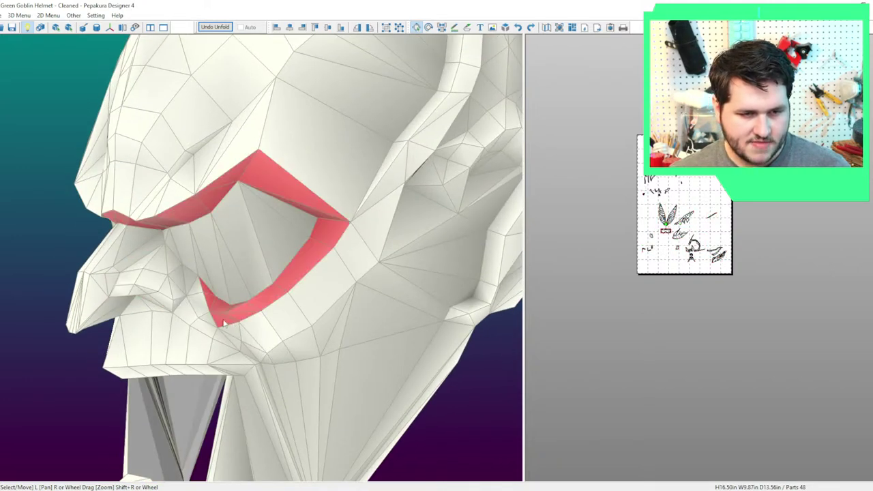
scroll(675, 273, "up", 6)
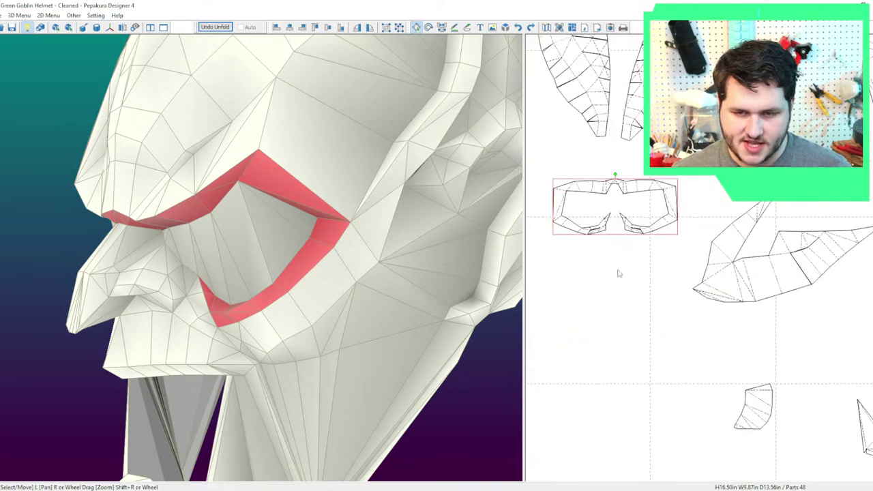
scroll(682, 304, "up", 6)
key("ctrl+j")
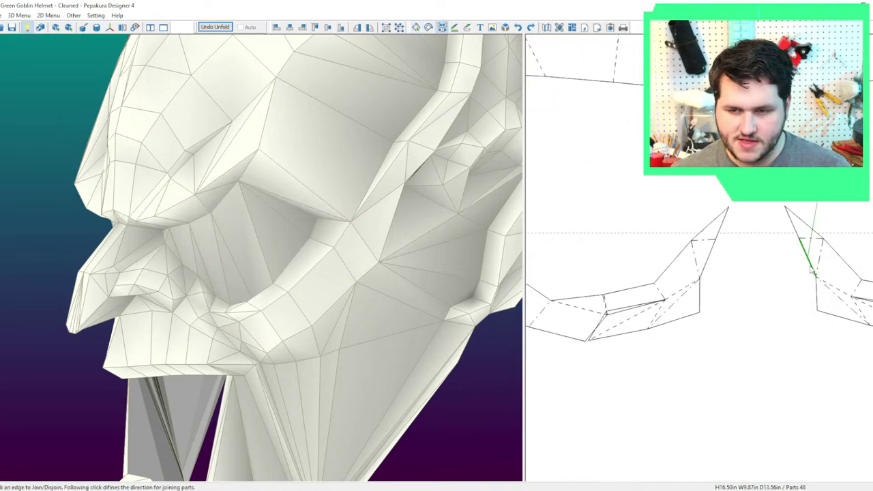
left_click(810, 266)
left_click(714, 258)
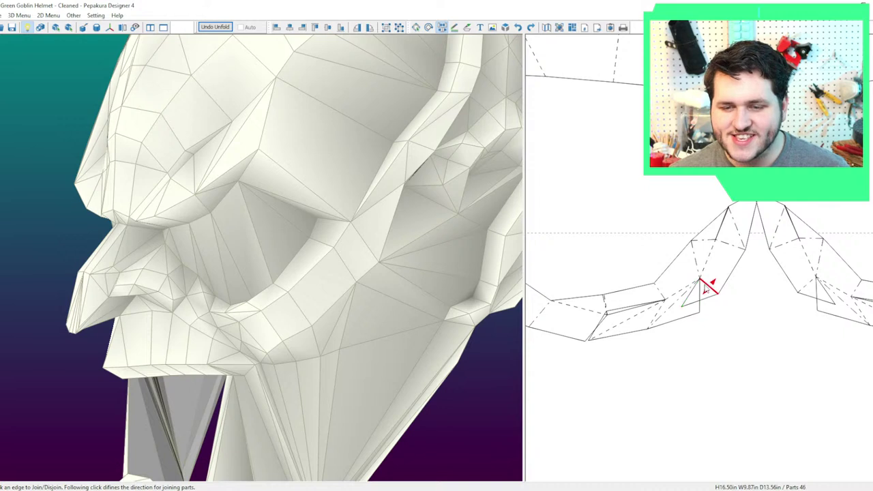
left_click(706, 285)
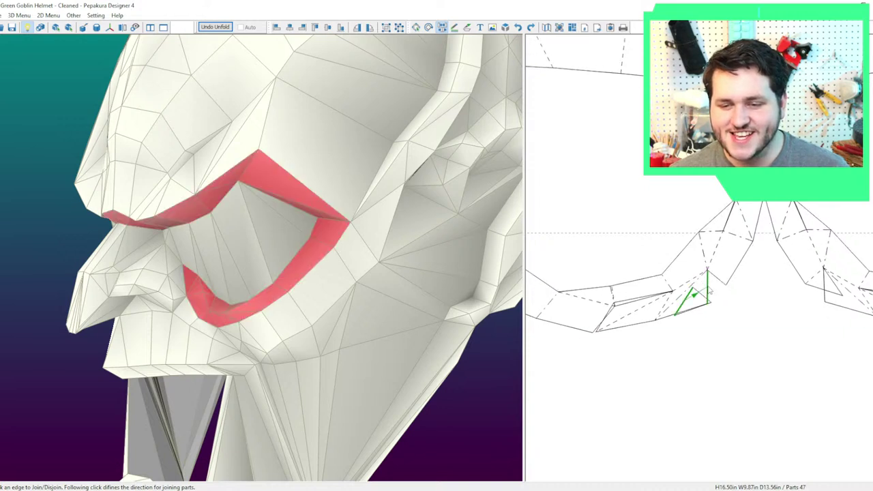
left_click(816, 276)
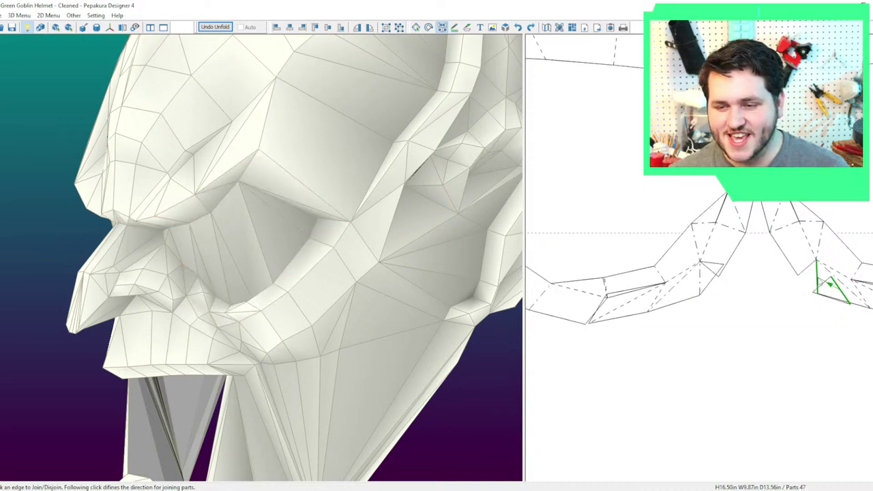
left_click(822, 283)
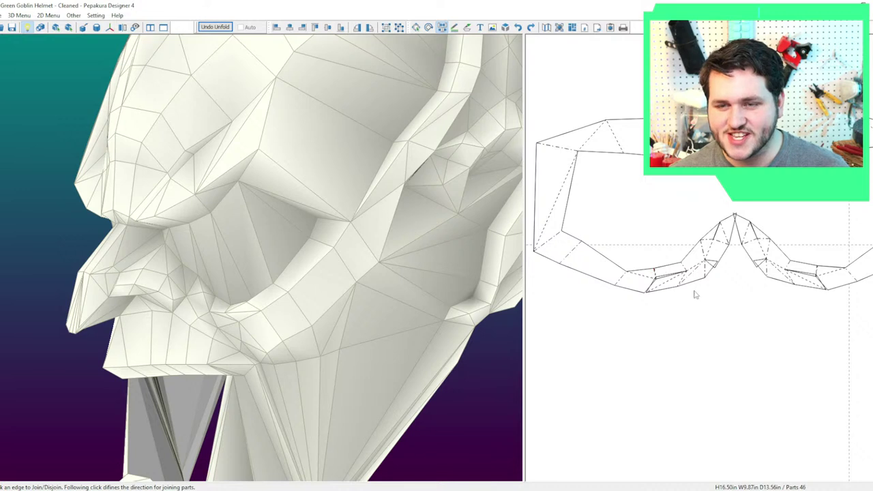
Detach and rejoin the under-eye faces on both halves of the eye-rim piece along different edges to tidy its outline.
middle_click_drag(699, 293, 679, 287)
scroll(688, 283, "up", 3)
scroll(710, 231, "up", 4)
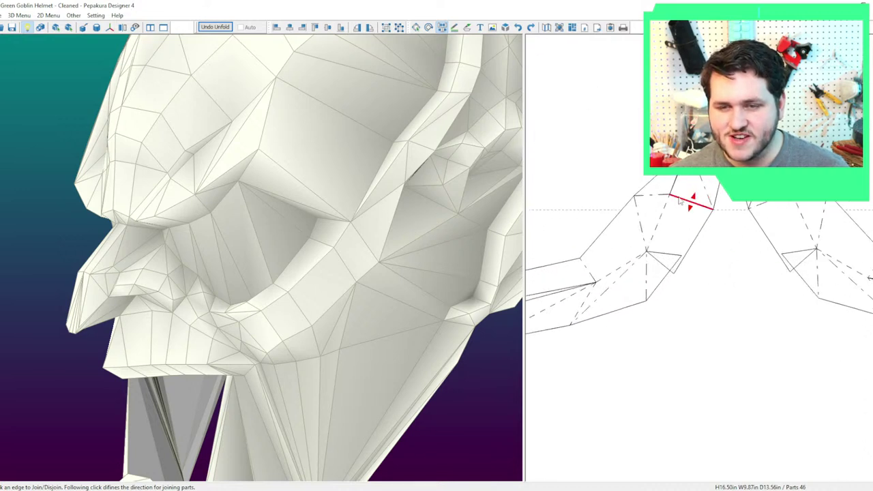
left_click(641, 220)
left_click(648, 257)
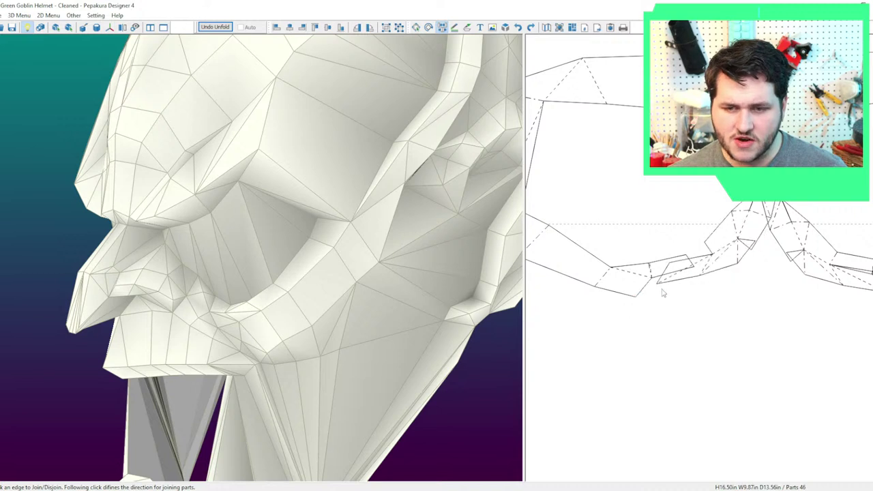
left_click(672, 276)
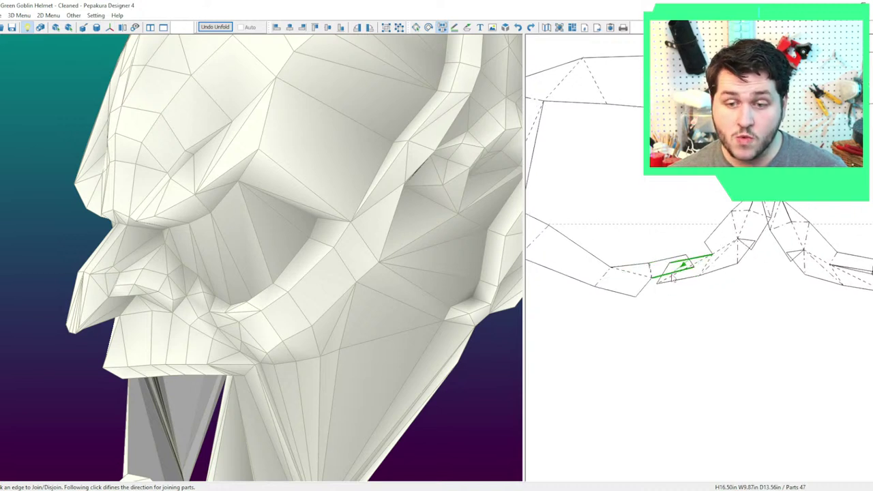
left_click(672, 276)
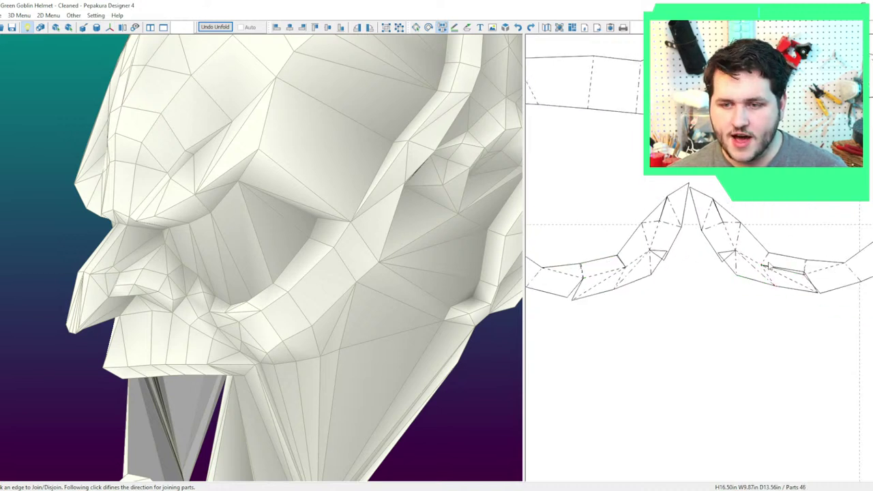
left_click(764, 259)
left_click(785, 273)
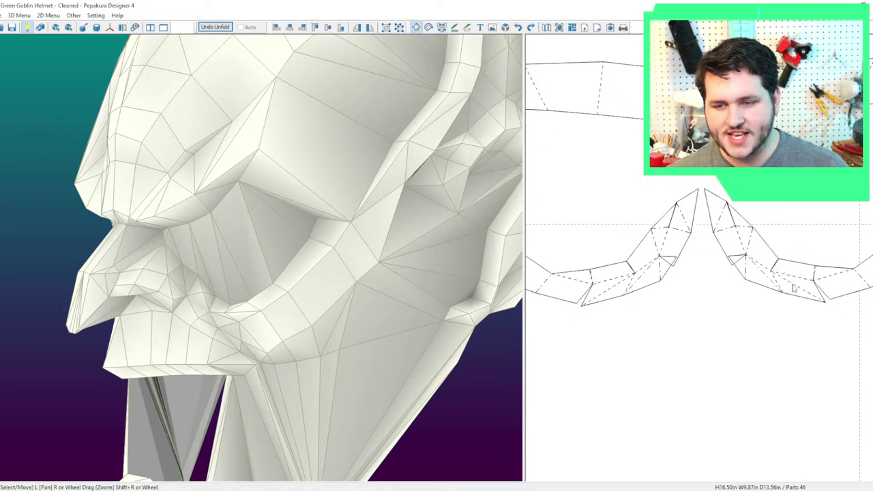
Join the adjacent edges of the unfolded parts to close the remaining splits in the eye-rim piece.
left_click(48, 15)
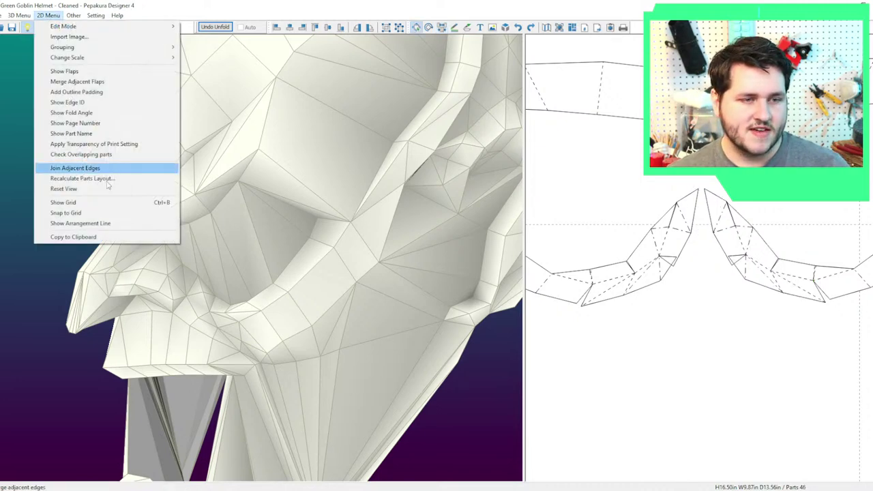
left_click(109, 171)
left_click(426, 271)
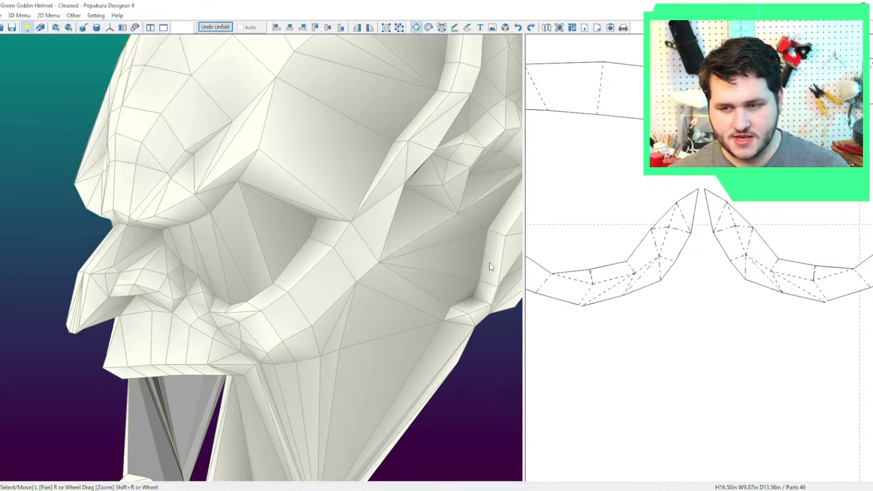
scroll(489, 267, "down", 1)
scroll(709, 304, "down", 3)
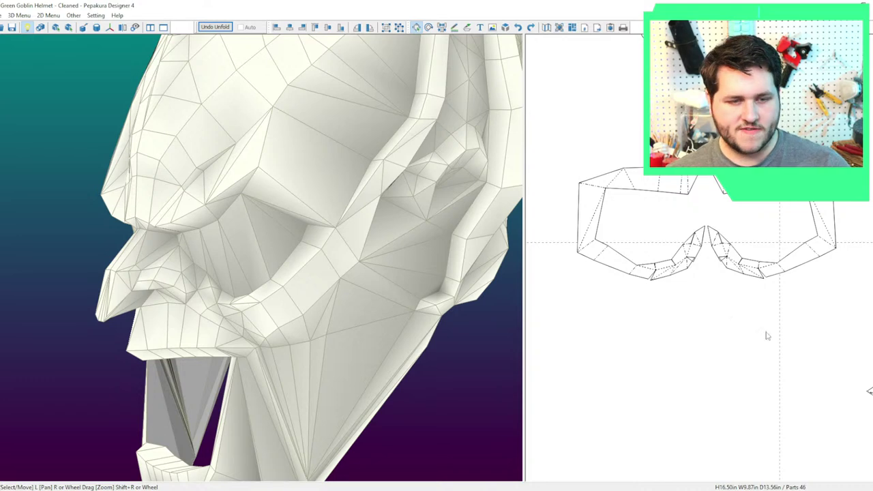
Pick out the two nose-bridge pieces on the model and move them to the empty area below the eye-rim piece.
left_click_drag(766, 332, 605, 207)
right_click_drag(325, 260, 250, 259)
scroll(361, 255, "down", 1)
left_click(249, 260)
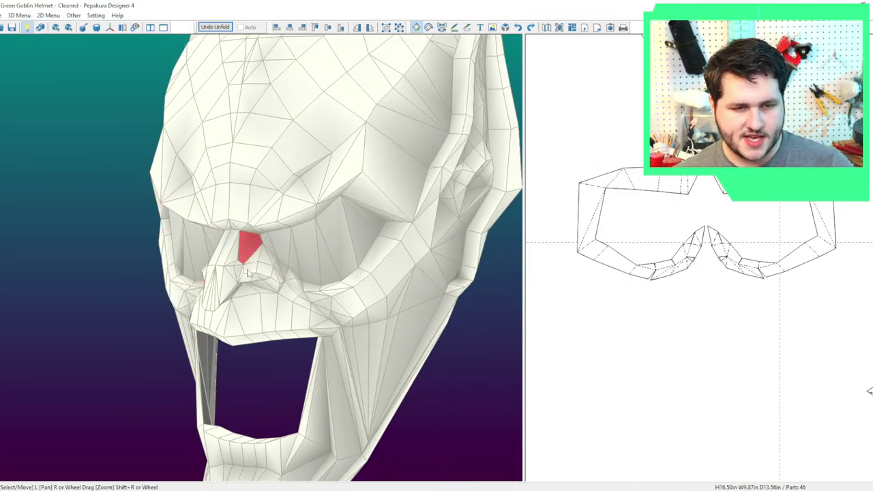
left_click_drag(248, 273, 240, 262)
left_click(244, 198, "shift")
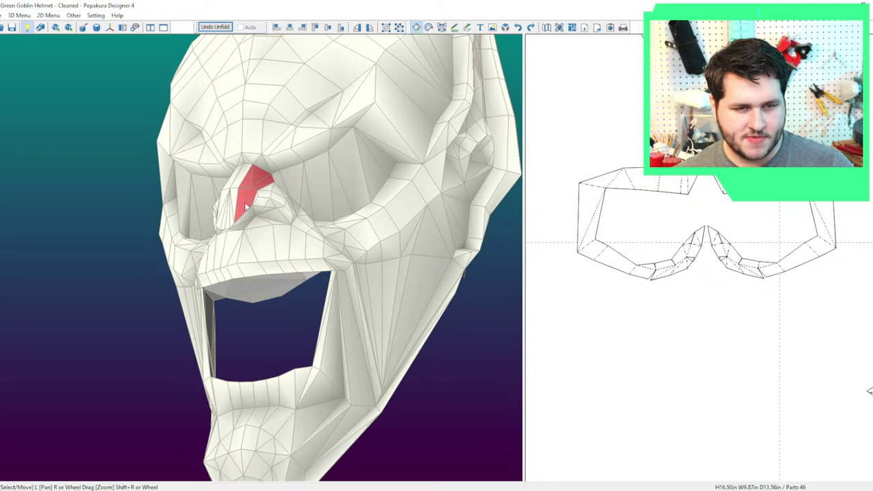
right_click_drag(247, 202, 242, 217)
scroll(654, 293, "down", 5)
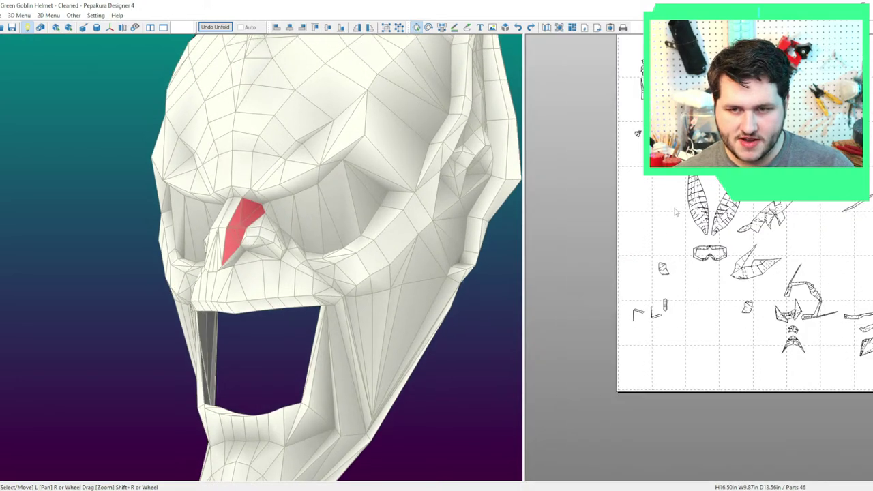
scroll(646, 403, "down", 3)
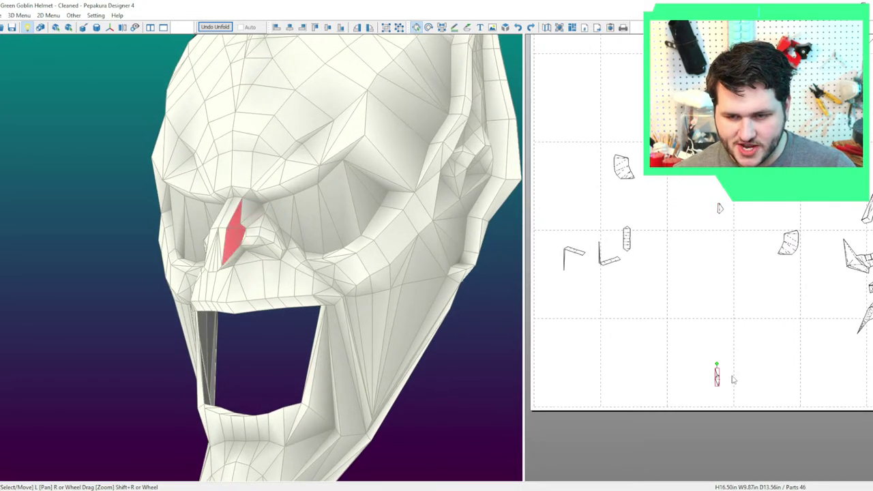
Join the small upper nose-bridge piece to the long side edge of the other nose-bridge piece.
scroll(691, 265, "up", 5)
scroll(695, 256, "up", 2)
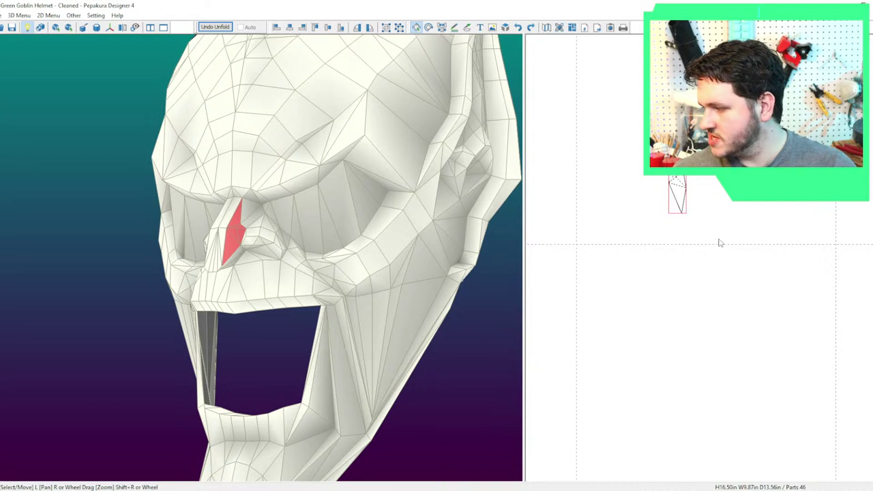
scroll(746, 226, "up", 1)
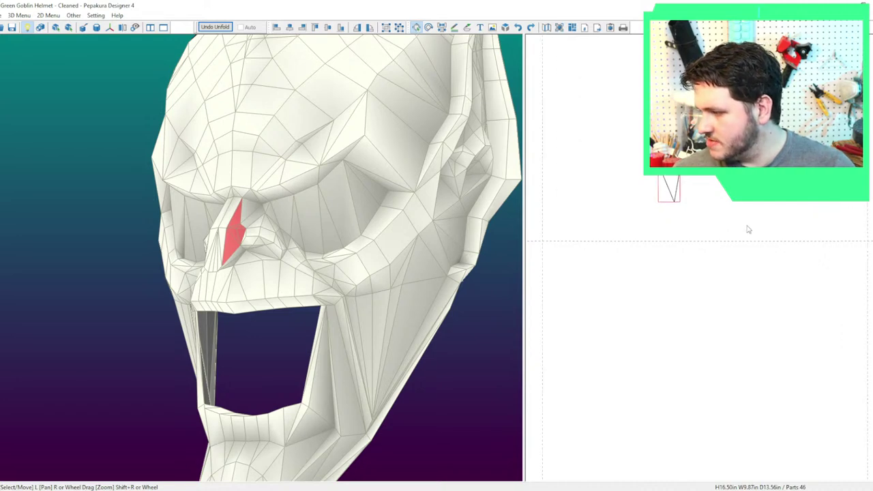
middle_click_drag(754, 211, 694, 298)
scroll(751, 278, "down", 3)
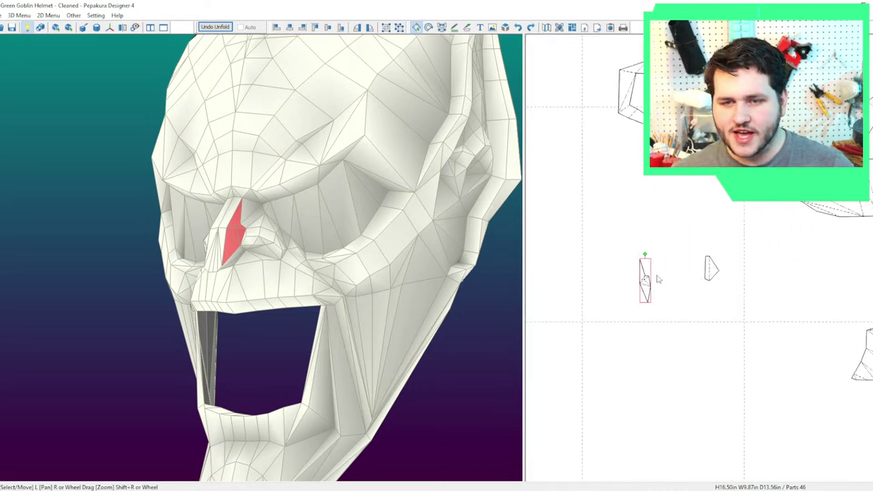
scroll(696, 279, "up", 2)
left_click(594, 285)
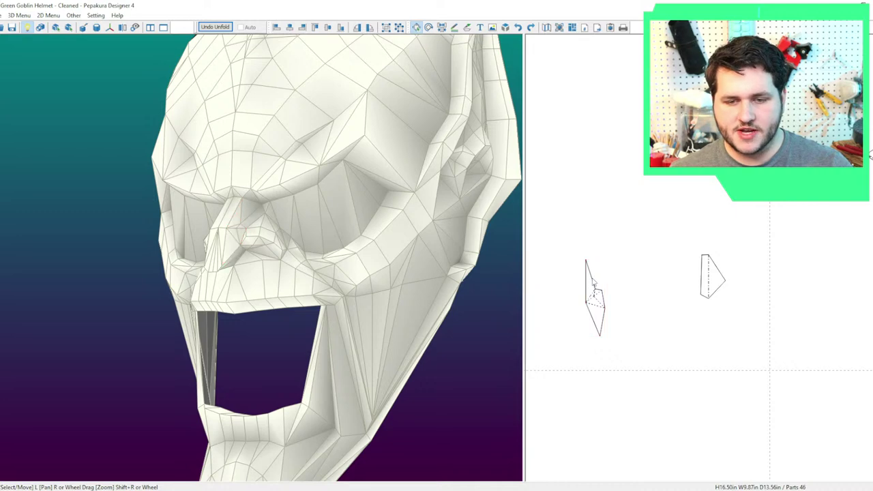
key("ctrl+j")
left_click(593, 281)
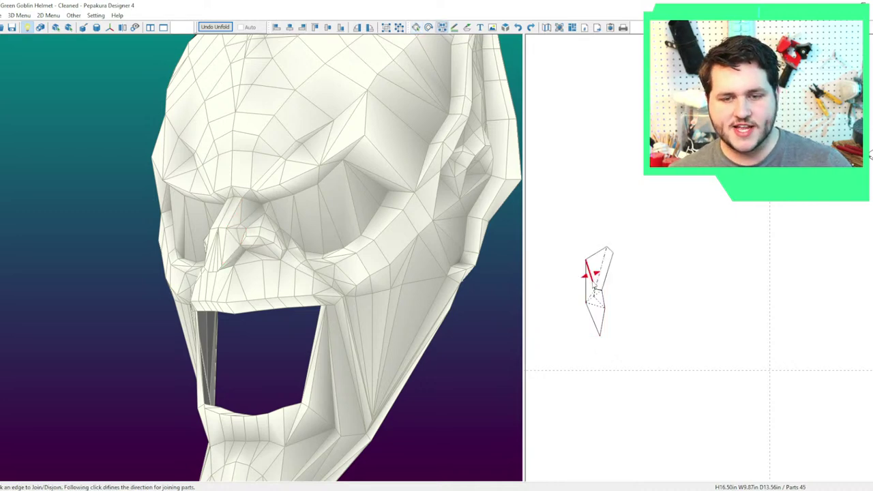
Move the joined nose-bridge piece up closer to the eye-rim piece.
scroll(593, 281, "down", 5)
middle_click_drag(655, 331, 718, 240)
scroll(718, 241, "up", 6)
key("Escape")
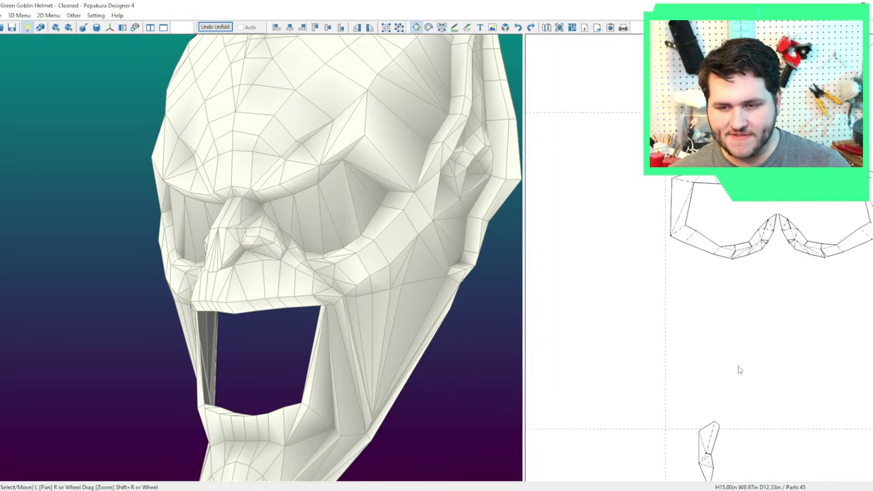
middle_click_drag(738, 368, 737, 227)
scroll(731, 227, "up", 2)
left_click_drag(706, 339, 700, 256)
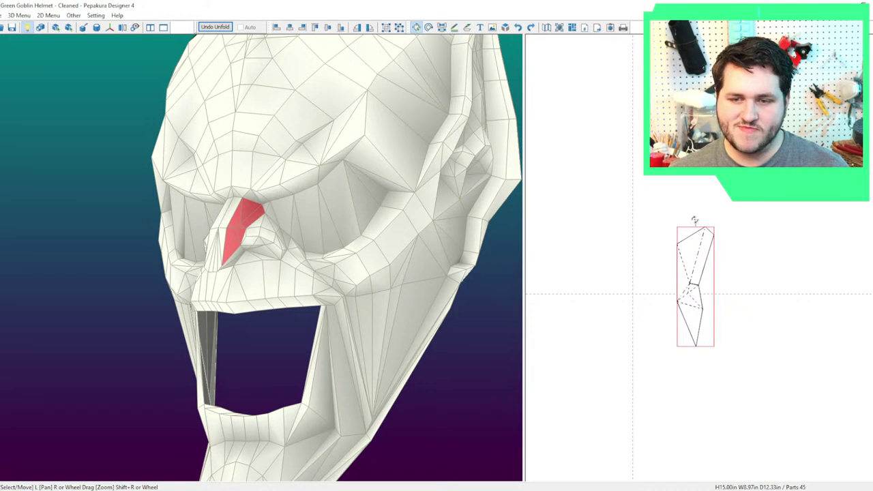
Rotate the nose-side piece clockwise and change the joins of the fan-shaped end of the nose-bridge strip.
left_click_drag(695, 220, 727, 218)
key("ctrl+j")
left_click(682, 279)
left_click(680, 277)
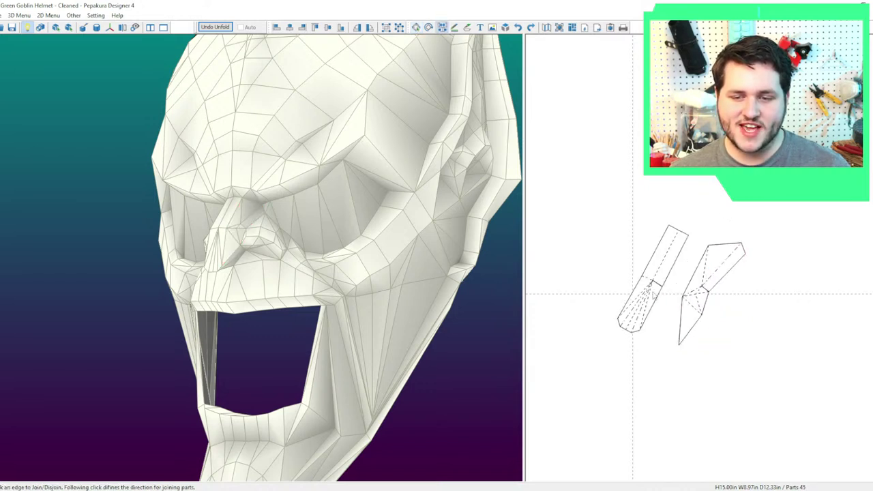
left_click(641, 293)
left_click(648, 283)
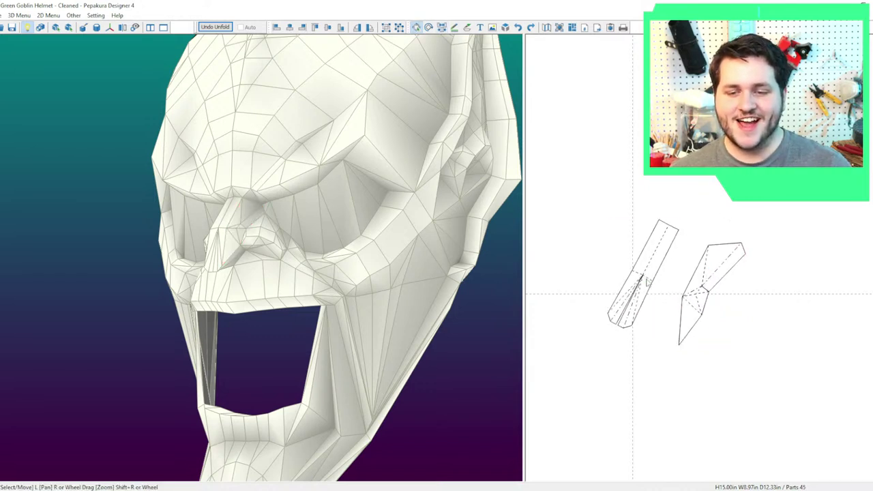
Separate the two halves of the nose-bridge strip and rejoin them at the fan-shaped end, leaving the split along the straight section.
left_click(659, 309)
key("j")
left_click(659, 295)
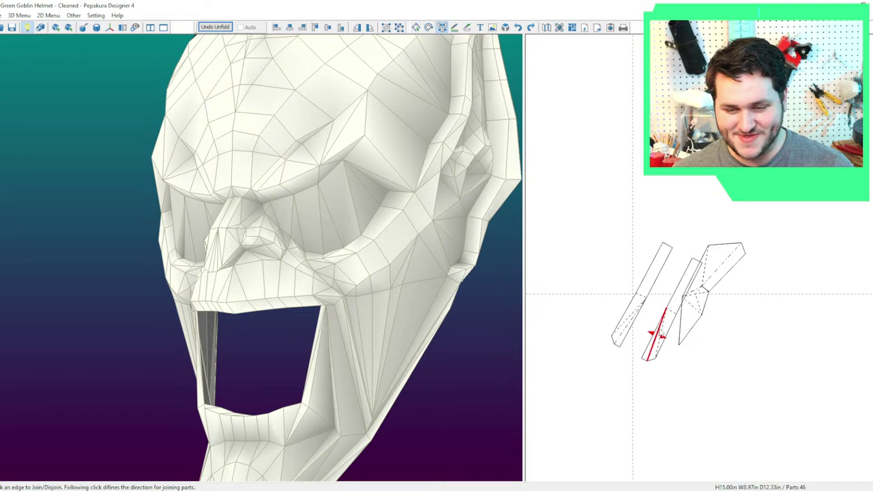
left_click(653, 334)
left_click(641, 326)
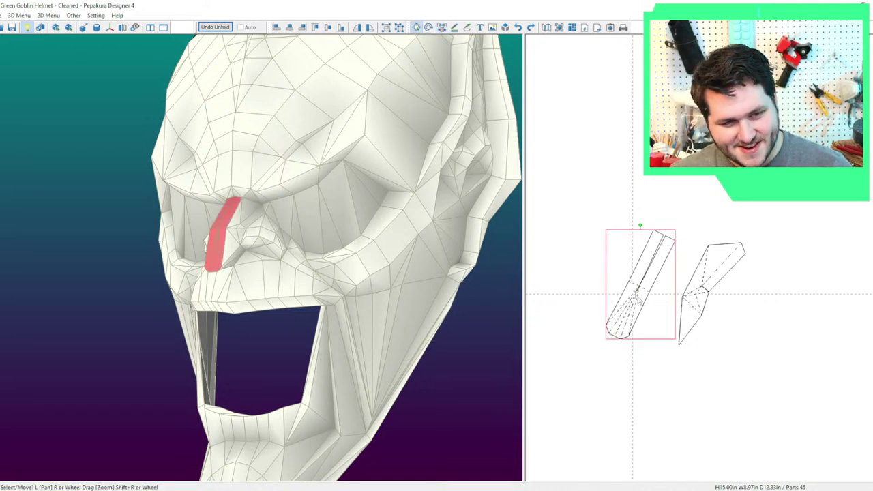
Try joining the nostril piece to the long edge of the nose-side piece, and separate the two again.
key("ctrl+n")
left_click(720, 287)
middle_click_drag(724, 295, 706, 264)
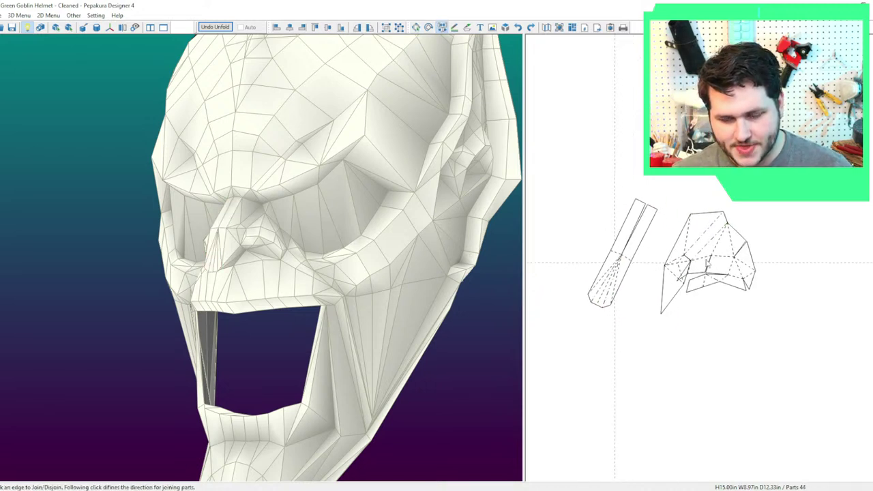
scroll(707, 263, "up", 3)
left_click(714, 234)
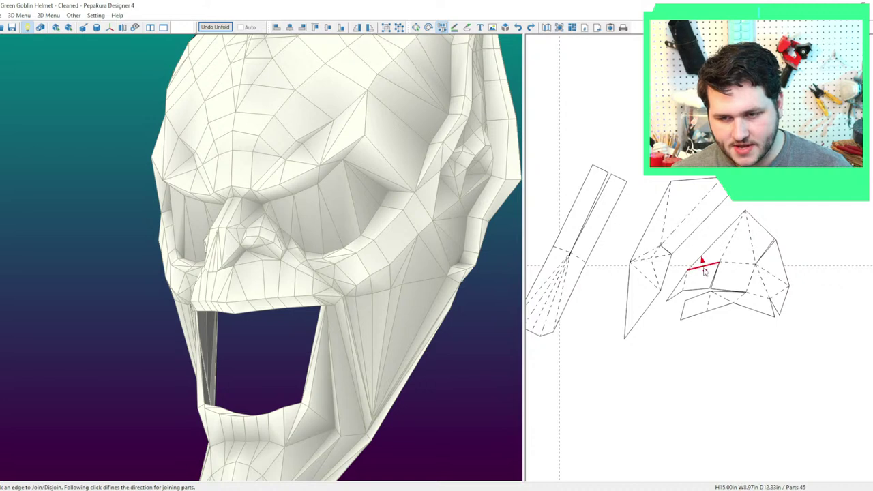
Rearrange the joins inside the nostril piece so its lower flaps attach along the bottom of the nostril band.
left_click(705, 272)
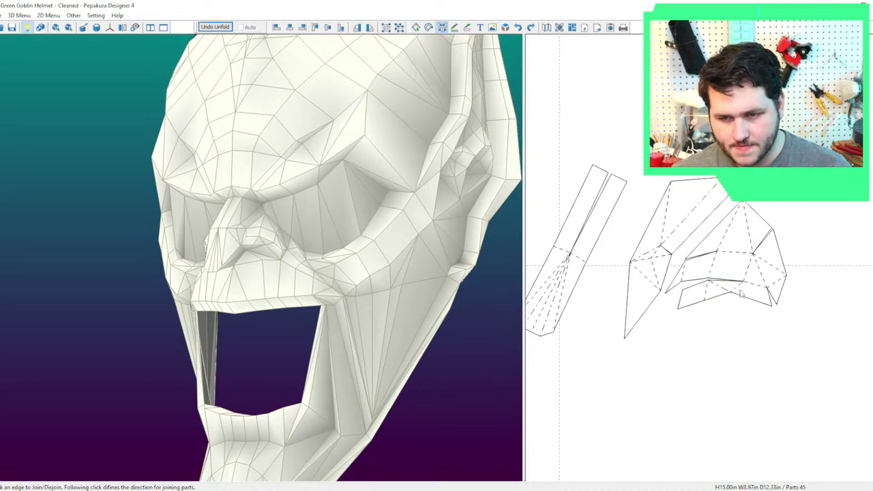
left_click(739, 292)
left_click(712, 296)
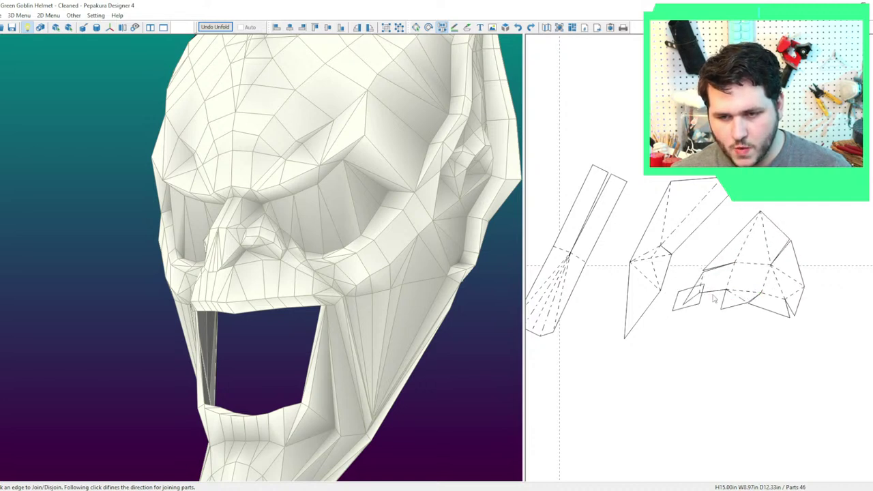
left_click(715, 295)
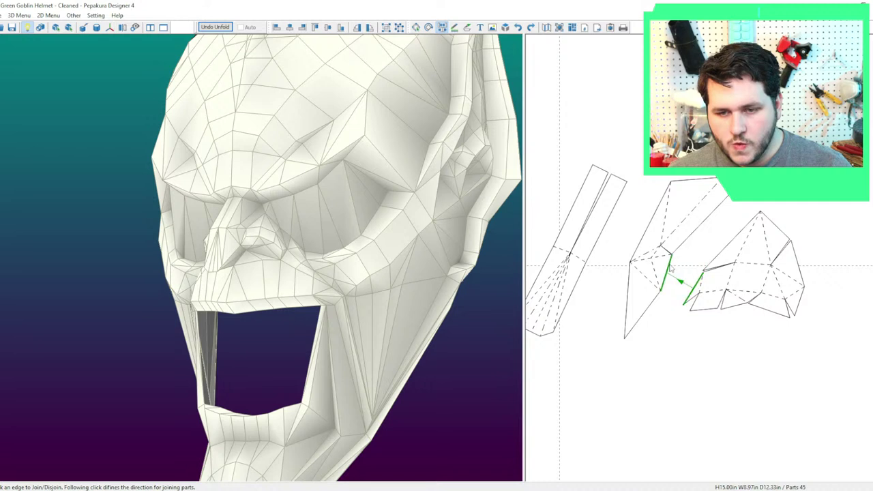
Join the nostril piece to the long edge of the nose-side piece and reattach its lower band at the outer wing edge.
left_click(673, 270)
left_click(669, 270)
left_click(682, 239)
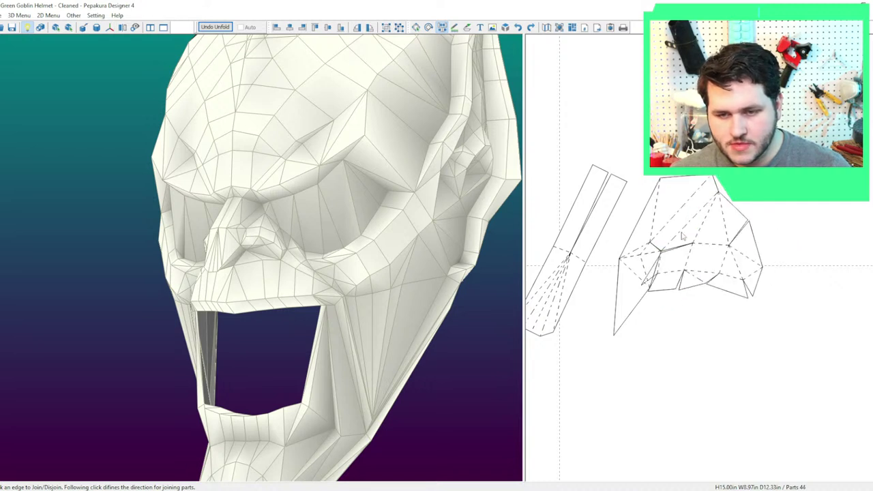
left_click(724, 247)
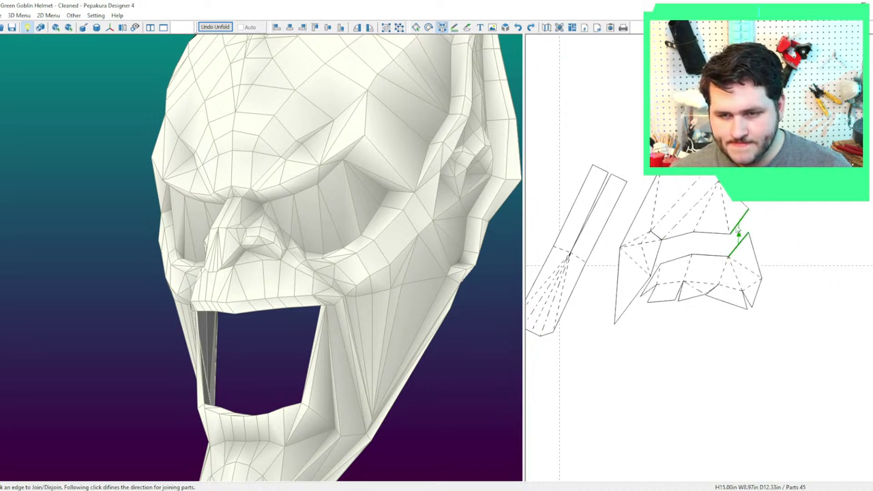
left_click(736, 230)
key("Escape")
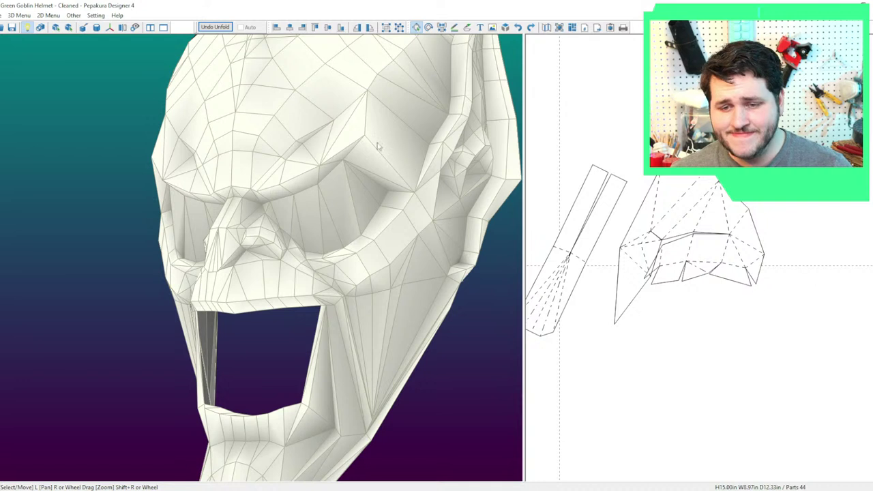
Try joining all adjacent edges with a 10.00 mm threshold, and undo it.
left_click(43, 15)
left_click(102, 171)
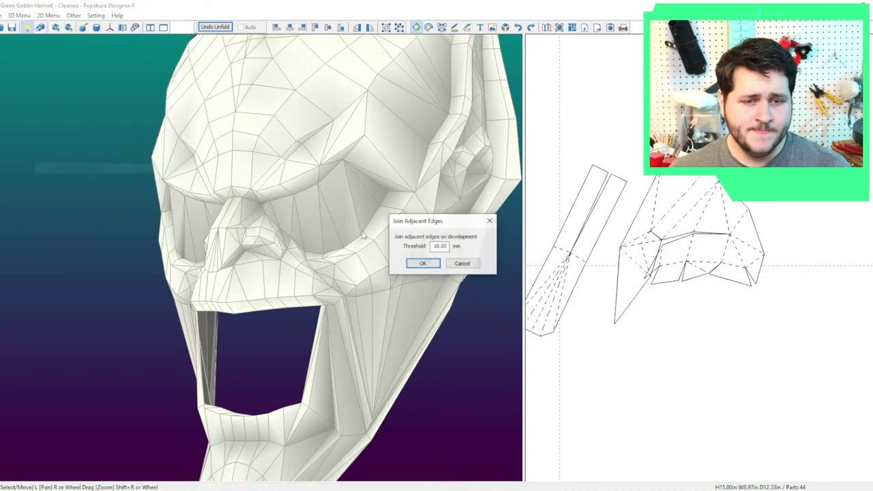
left_click(424, 265)
key("ctrl+z")
Rejoin the small sliver at the inner end of the nostril band so the band attaches to the fan-shaped nose section.
key("ctrl+j")
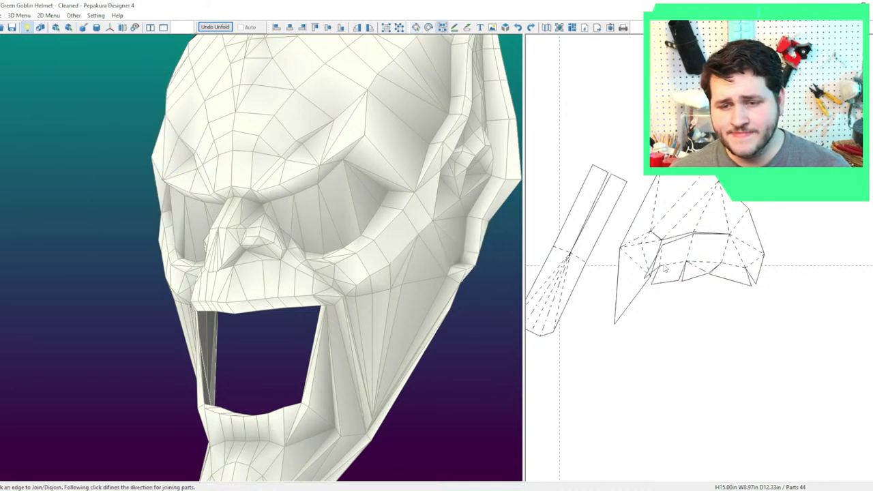
key("ctrl+z")
left_click(660, 257)
key("Escape")
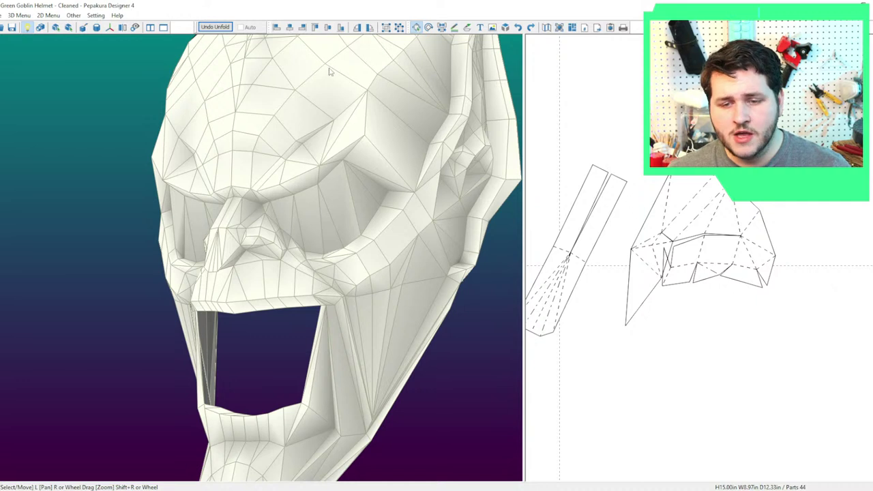
Try the automatic adjacent-edge join on the rearranged nose-side piece.
left_click(43, 15)
left_click(102, 169)
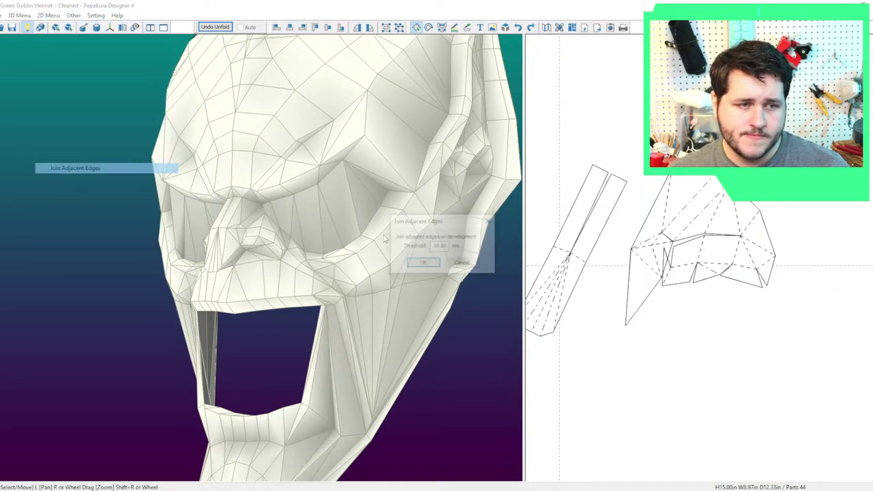
left_click(428, 264)
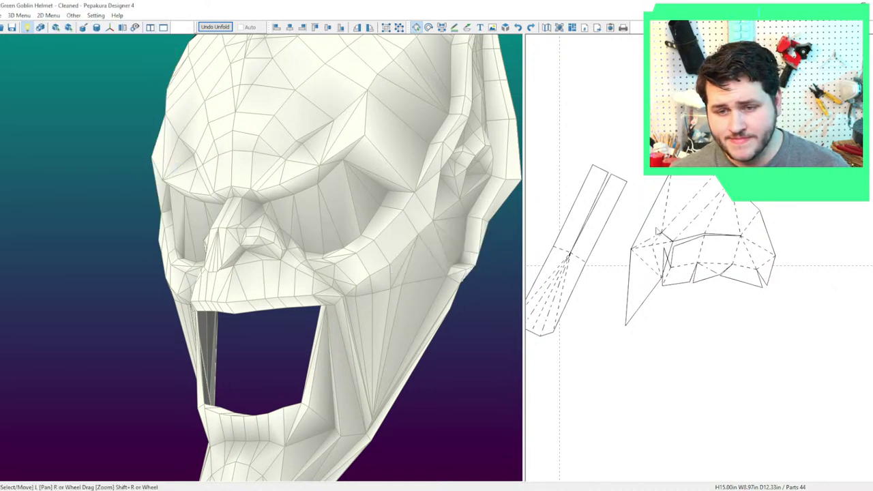
Detach the fan-shaped section from the upper nose panel, attach it to the nostril band, and rejoin the band to the panel.
key("ctrl+b")
left_click(655, 238)
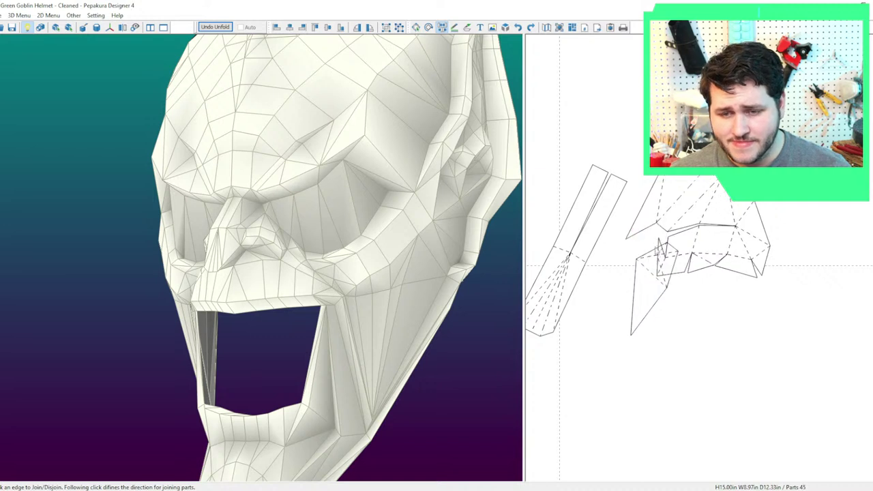
left_click(660, 248)
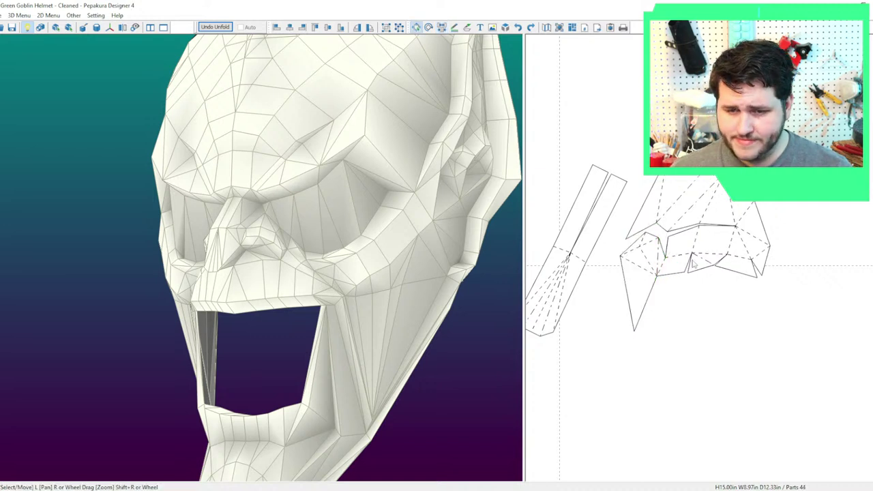
left_click(670, 281)
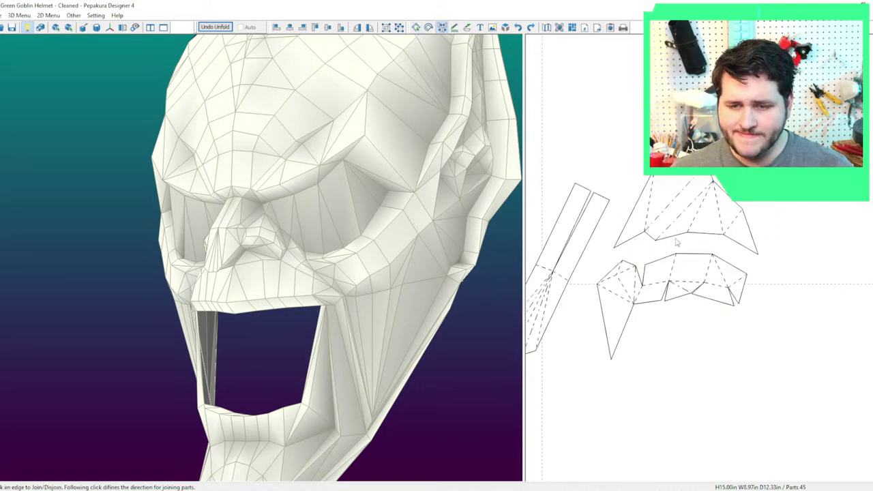
left_click(677, 242)
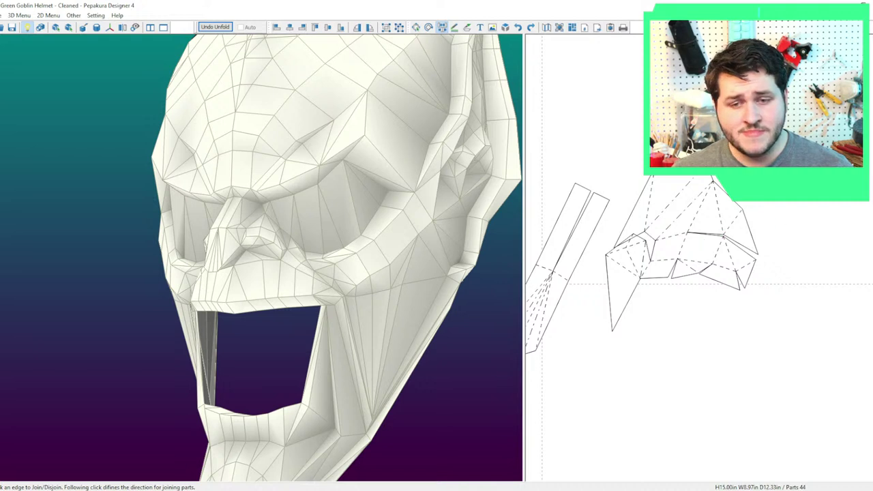
Try joining the adjacent edges of the nose parts at the default threshold, and undo it.
left_click(48, 15)
left_click(102, 166)
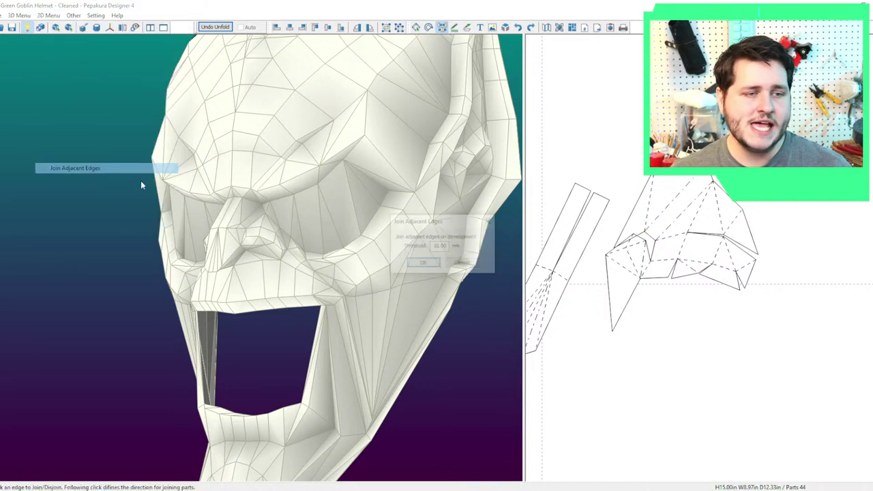
left_click(421, 264)
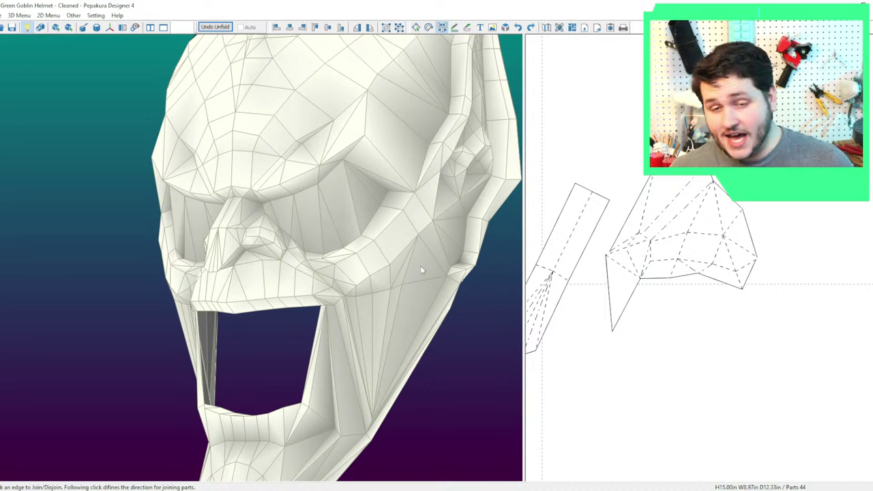
left_click(431, 263)
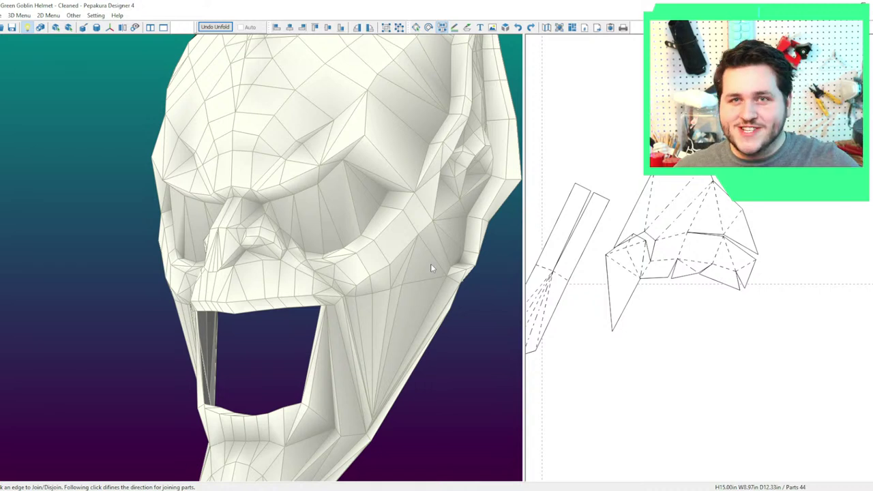
Reattach the fan-shaped section to the upper nose panel and join the nostril band along the panel's inner lower edge.
left_click(594, 212)
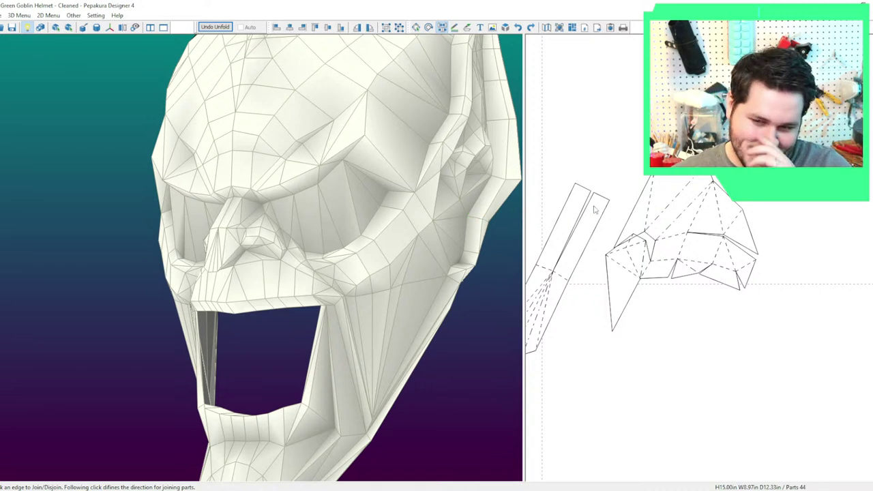
left_click(648, 273)
left_click(662, 259)
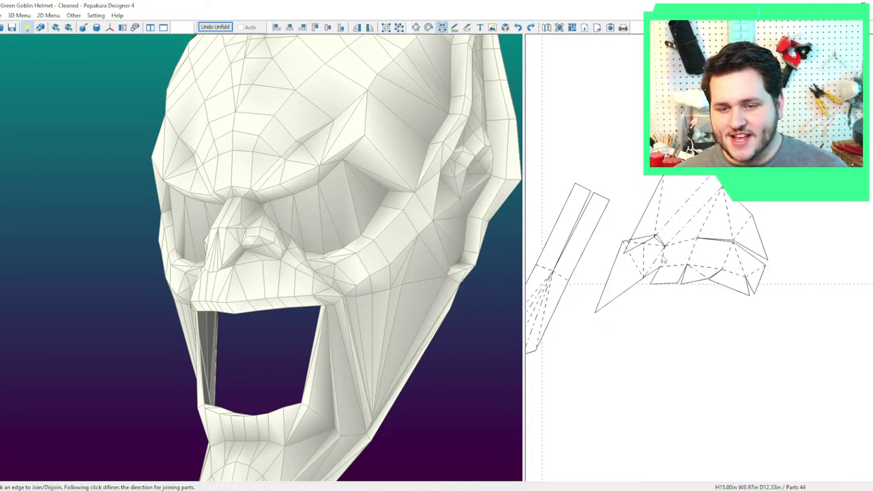
left_click(664, 257)
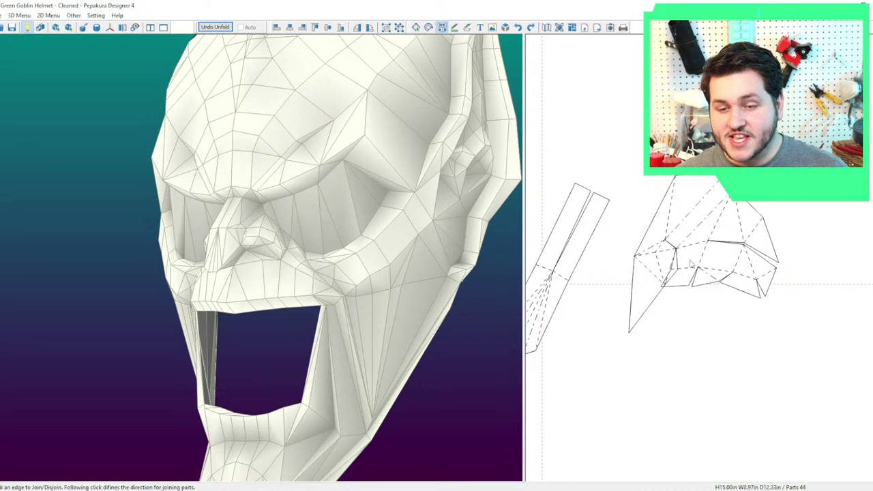
Try closing the remaining splits by joining adjacent edges with a 10.00 mm threshold, and undo it.
key("Escape")
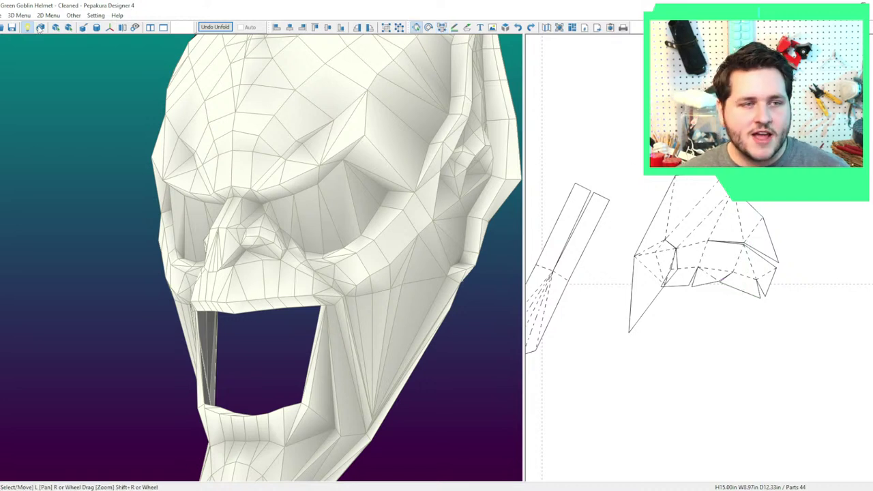
left_click(48, 15)
left_click(82, 167)
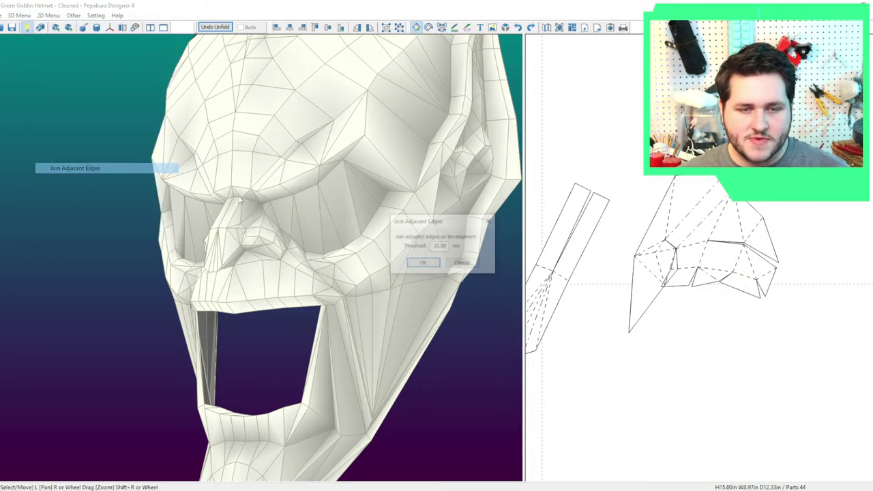
left_click(423, 263)
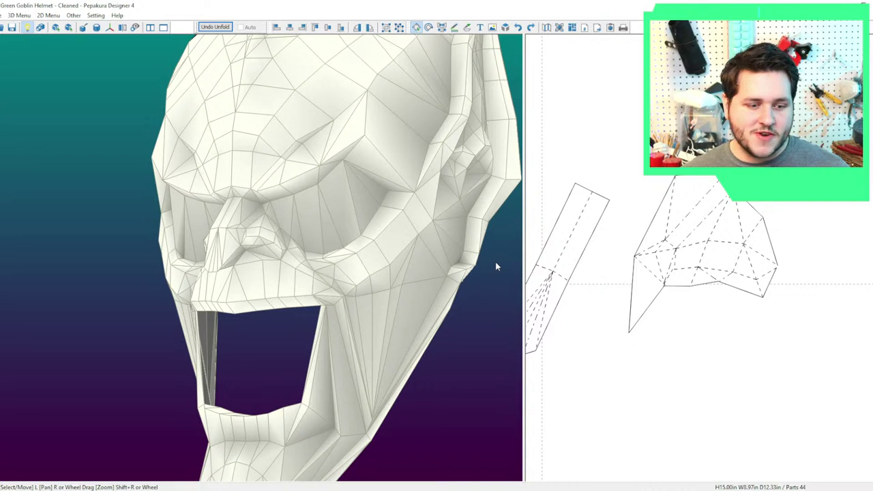
key("ctrl+z")
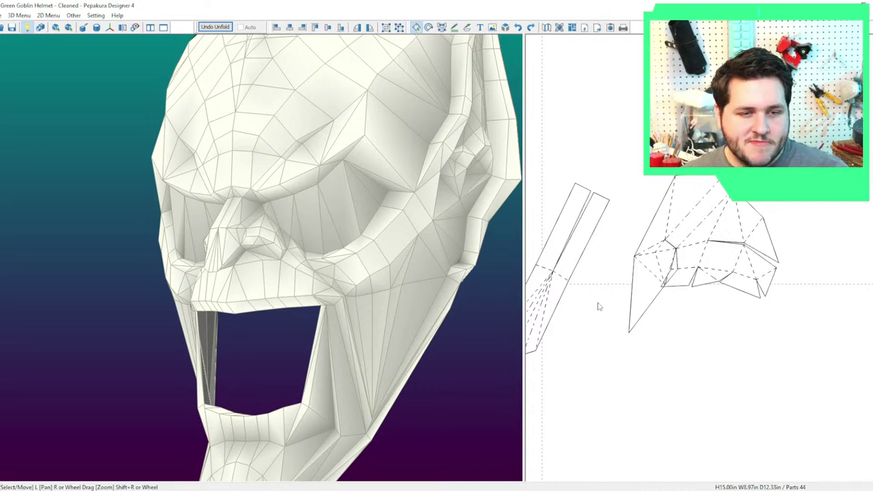
Move the joined nose-side piece down in the layout and turn the model to a front view.
key("ctrl+d")
key("Escape")
left_click_drag(728, 258, 741, 340)
right_click_drag(286, 286, 391, 294)
left_click_drag(391, 292, 380, 290)
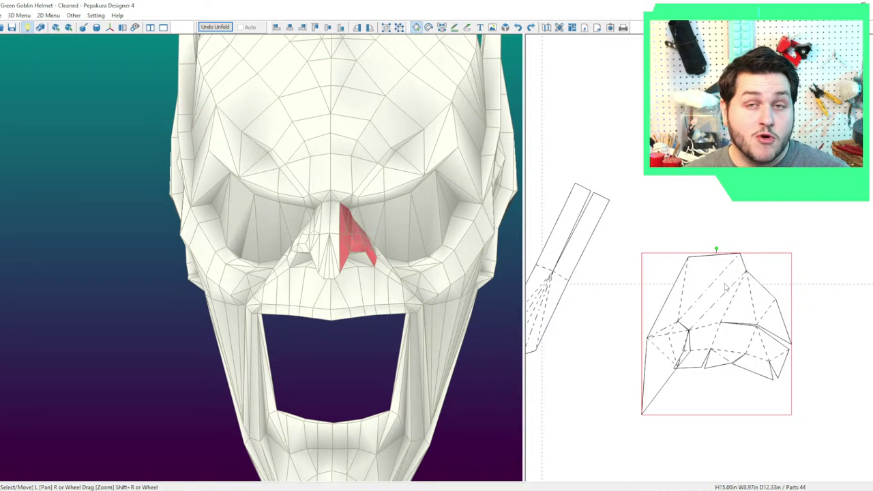
Select both the nose-bridge strip and the nose-side piece, and examine their areas on the model from below.
scroll(725, 287, "down", 5)
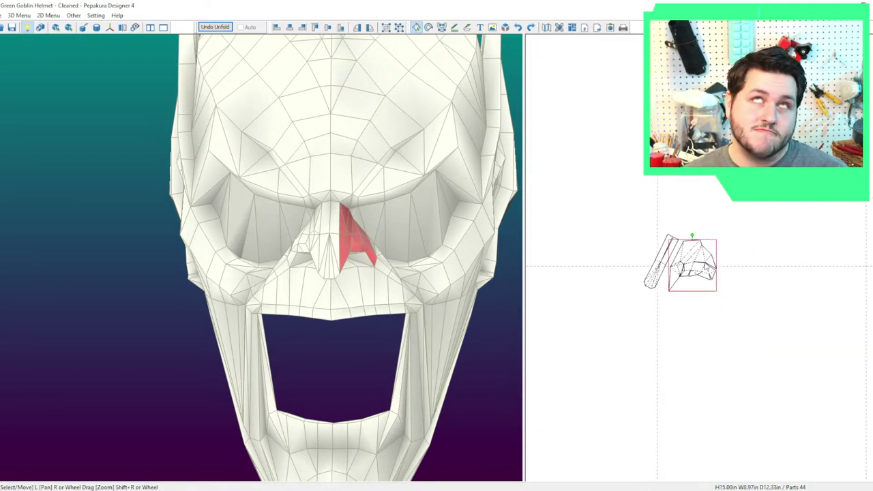
scroll(724, 275, "down", 4)
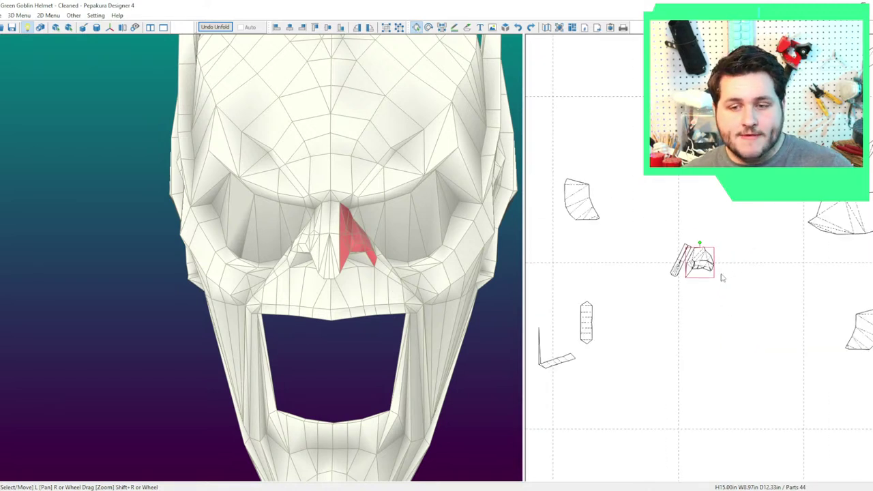
scroll(695, 275, "up", 4)
left_click_drag(736, 306, 628, 232)
left_click_drag(283, 263, 289, 237)
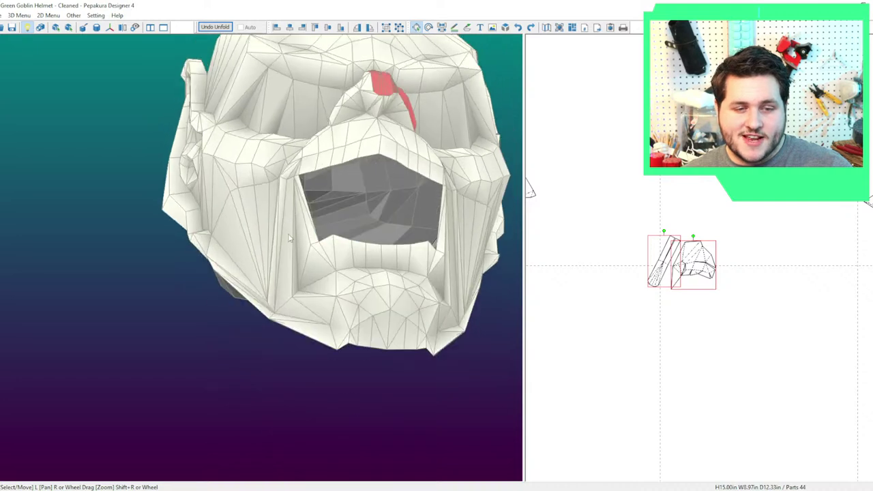
Move the underside-of-nose piece below the nose-side pieces in the layout and join its mirrored half to it.
left_click(397, 116)
scroll(397, 117, "down", 3)
scroll(710, 259, "down", 7)
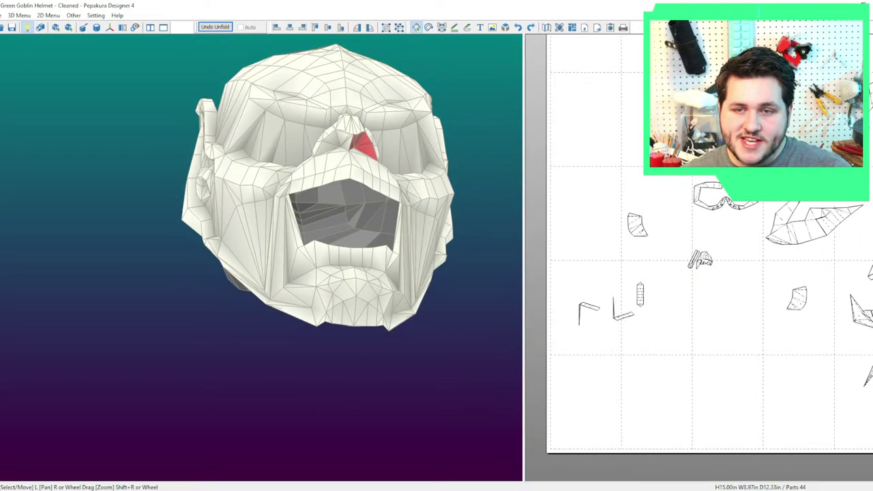
scroll(725, 317, "up", 5)
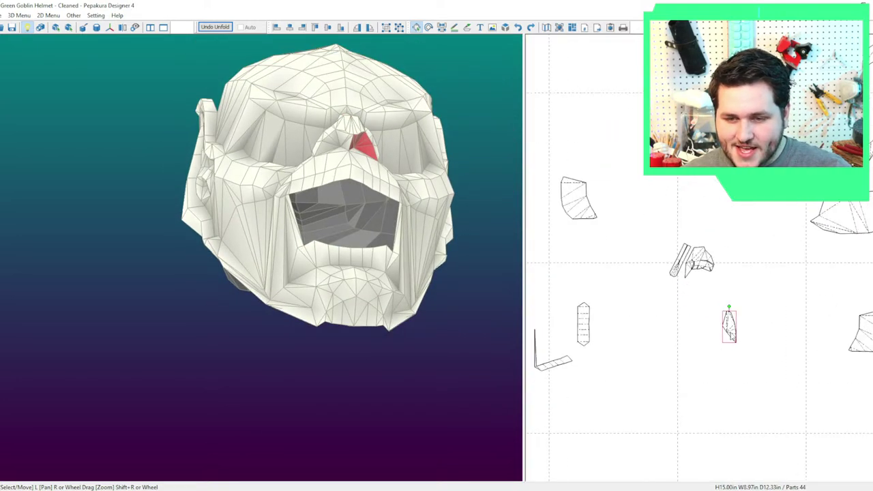
scroll(693, 293, "up", 3)
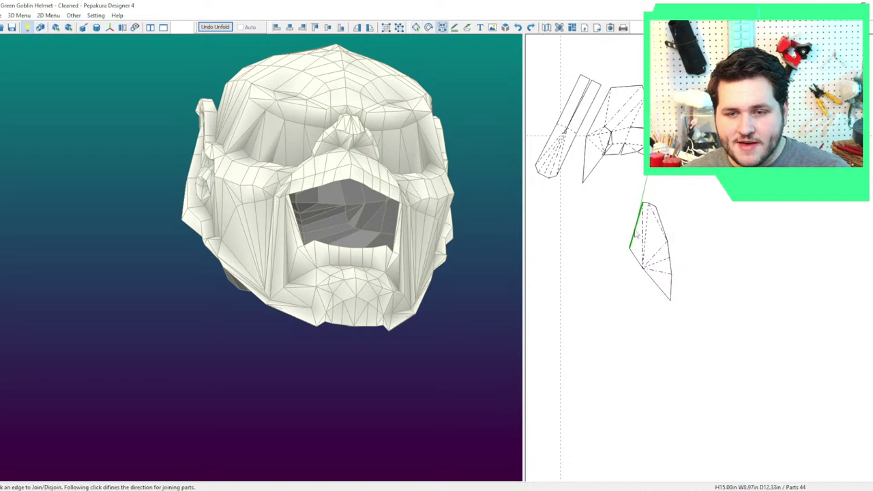
left_click(636, 257)
scroll(638, 260, "down", 6)
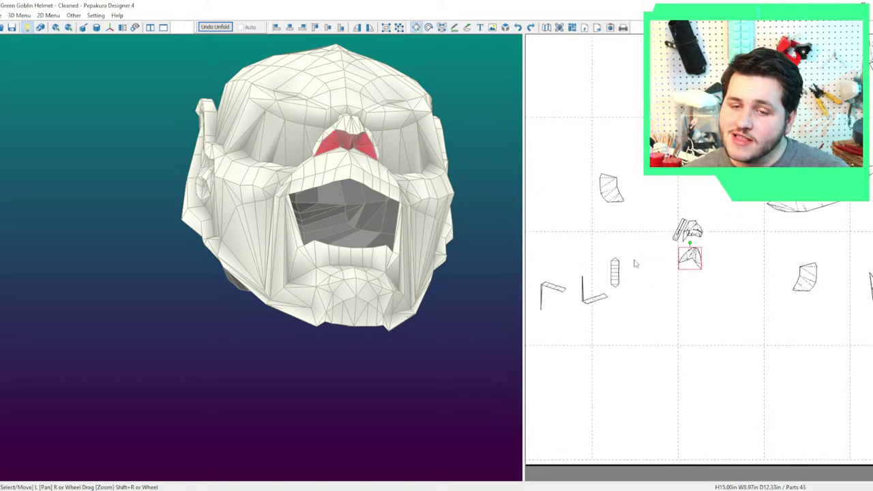
Highlight the grouped layout parts and check the model for faces around the nose that still need grouping.
scroll(749, 313, "up", 3)
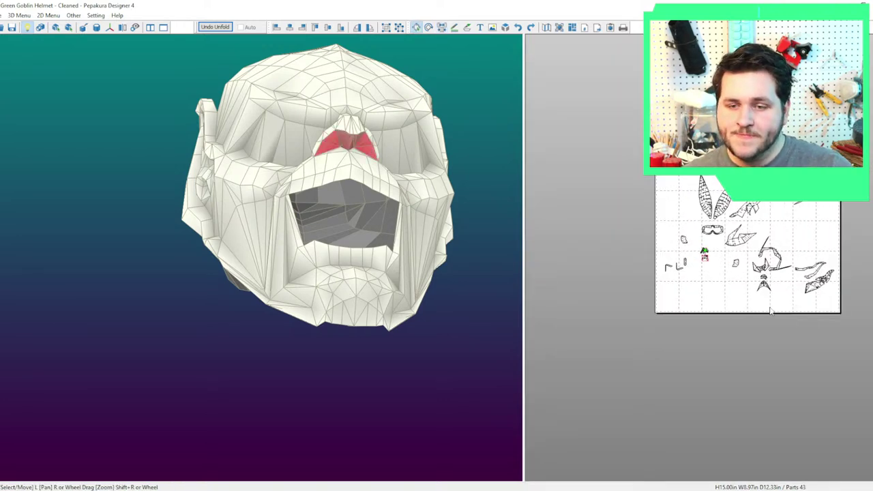
left_click_drag(850, 337, 628, 181)
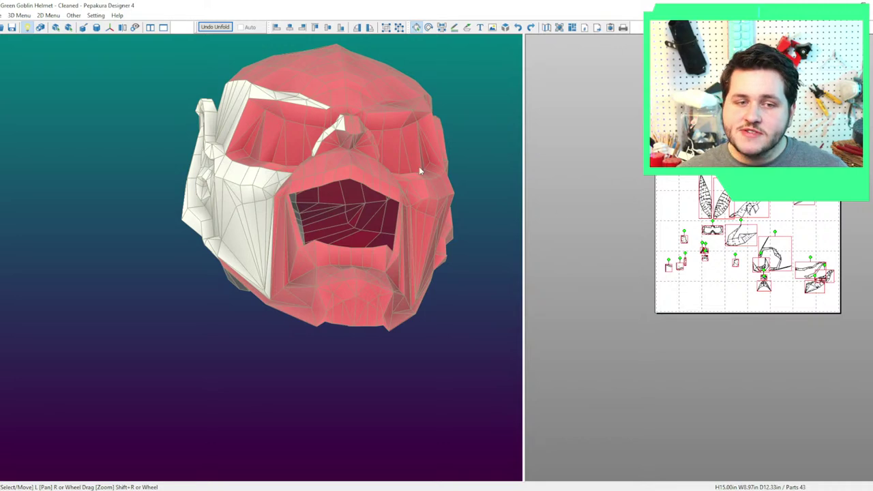
left_click_drag(419, 166, 421, 194)
Place the remaining narrow nose-side piece beside the finished nose piece, rotate it to mirror that piece, and move the nose-bridge strip clear.
left_click(692, 252)
scroll(708, 255, "up", 4)
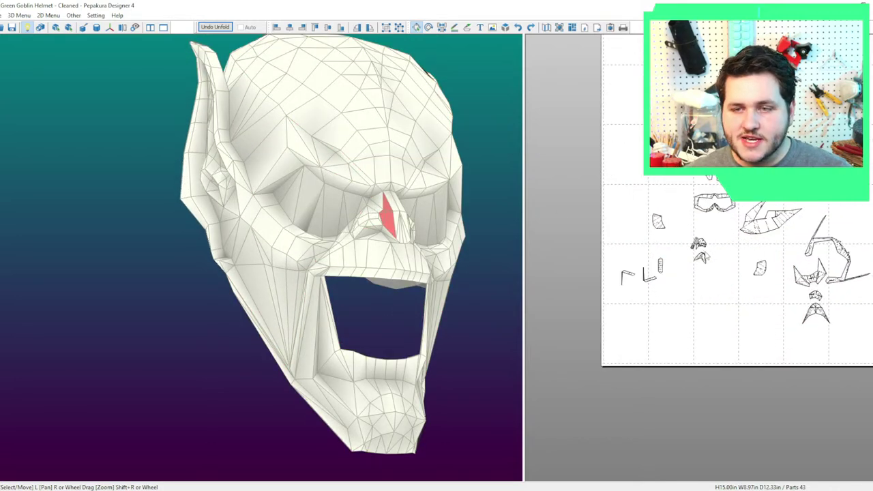
scroll(764, 232, "down", 1)
scroll(686, 344, "up", 4)
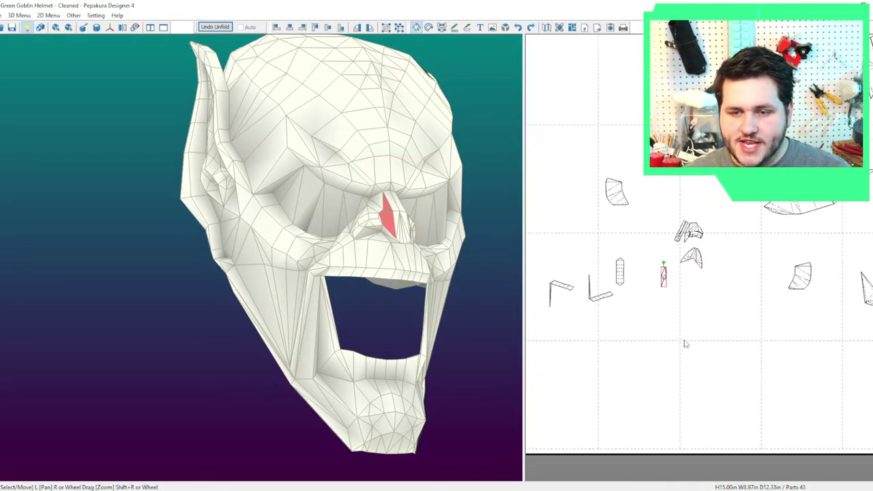
scroll(710, 299, "up", 2)
scroll(711, 299, "up", 3)
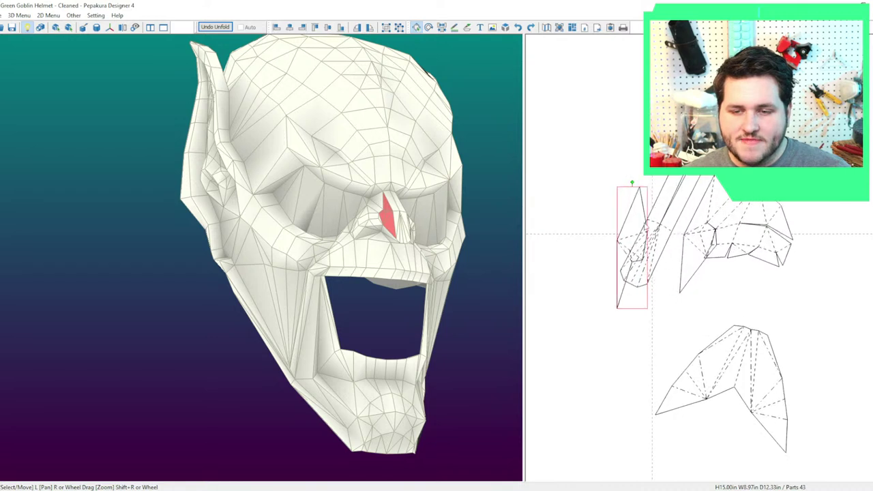
left_click_drag(633, 182, 655, 305)
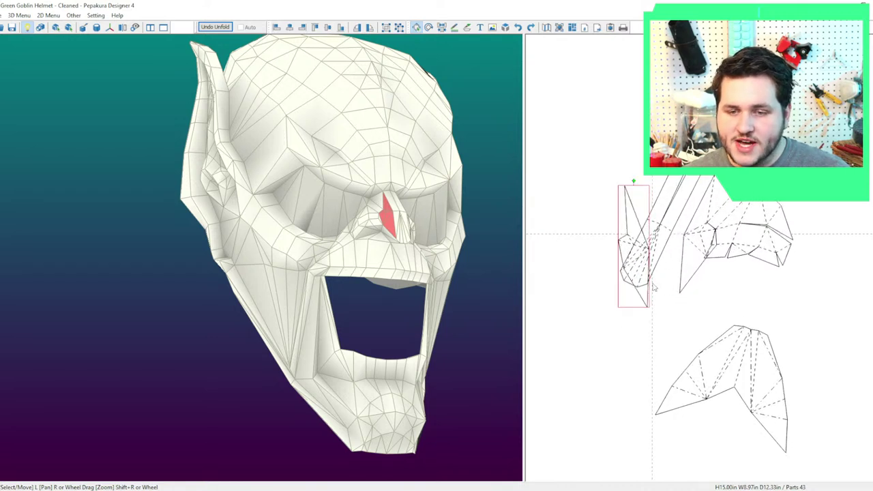
left_click_drag(665, 234, 605, 78)
left_click_drag(629, 253, 635, 242)
Join the upper nose panel and nostril band to the narrow nose-side piece, and attach the panel's fan-shaped section.
key("ctrl+j")
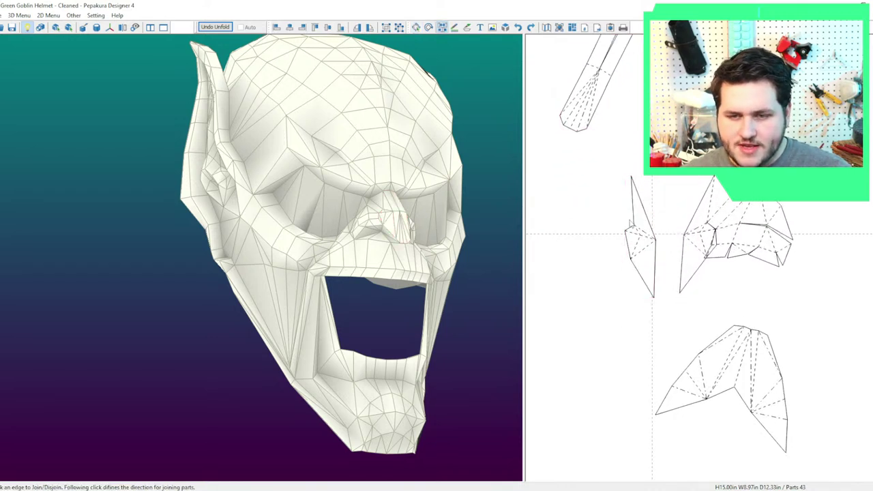
left_click(633, 218)
scroll(630, 218, "up", 2)
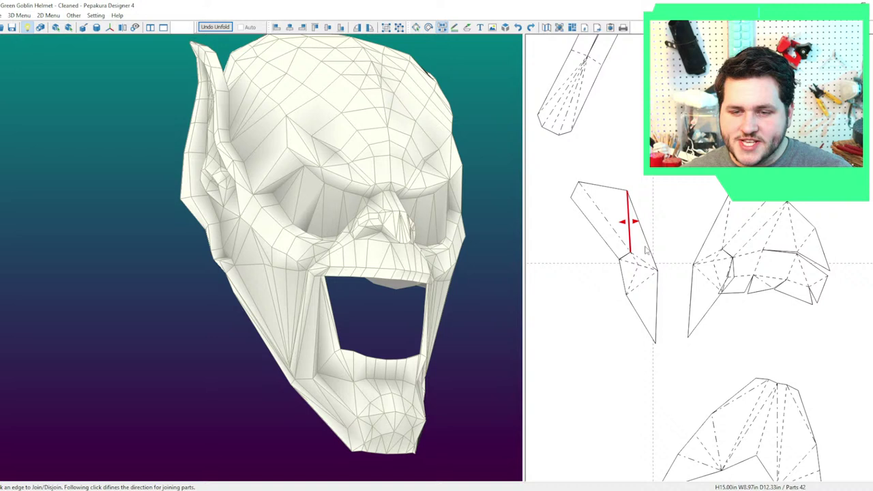
left_click(611, 250)
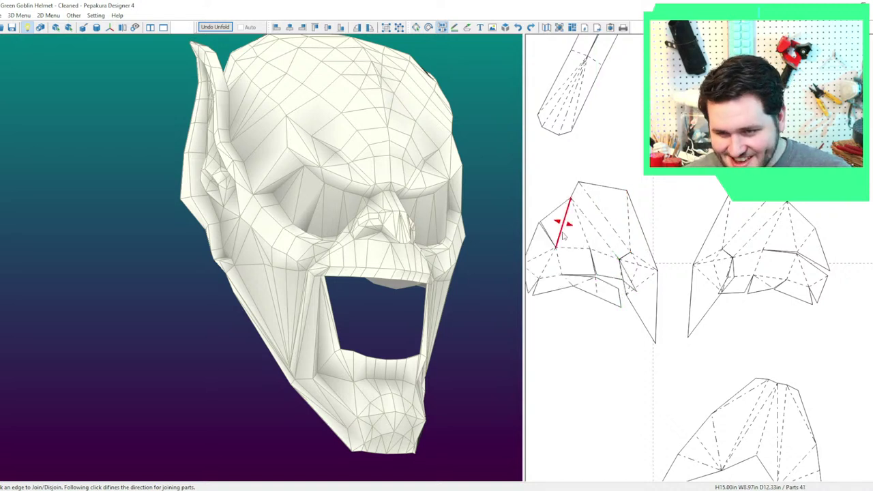
left_click(540, 256)
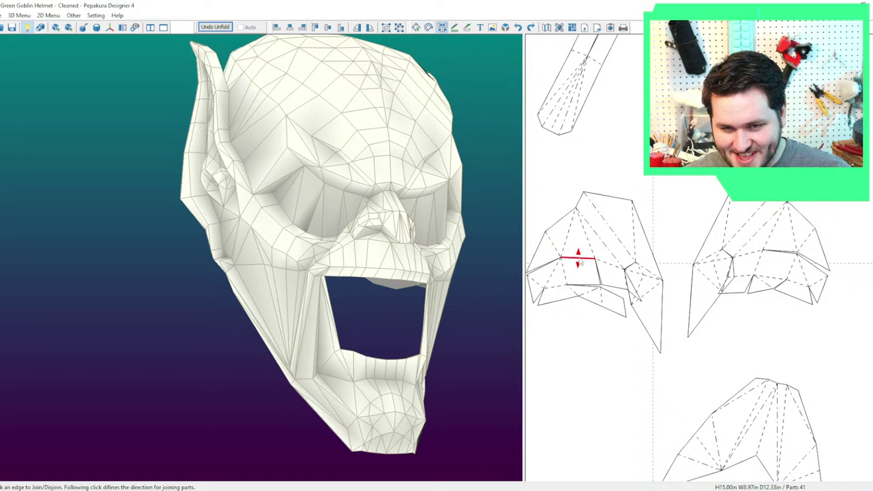
Rearrange the joins along the nostril band's upper and lower edges so its splits mirror the opposite nose piece.
left_click(577, 256)
left_click(598, 273)
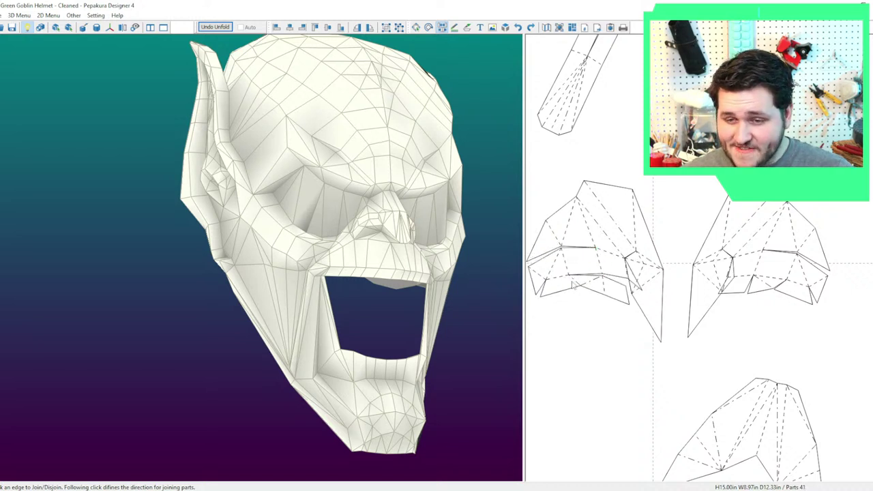
left_click(575, 282)
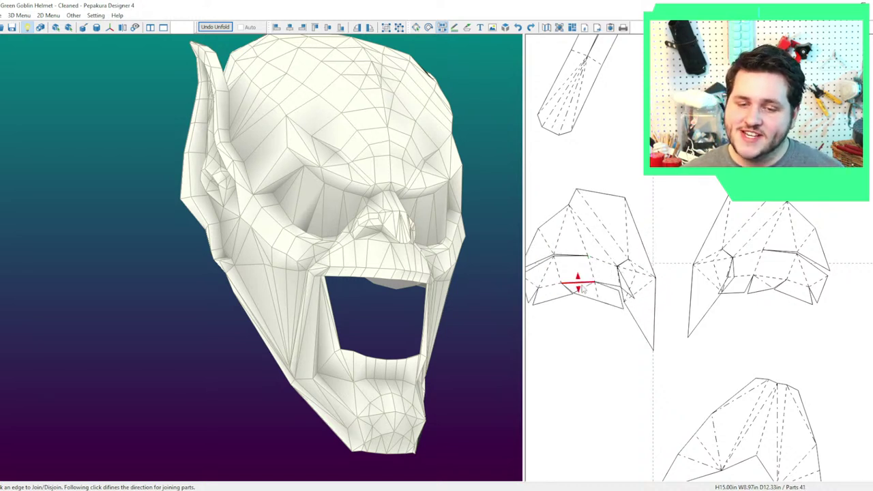
left_click(578, 282)
left_click(589, 289)
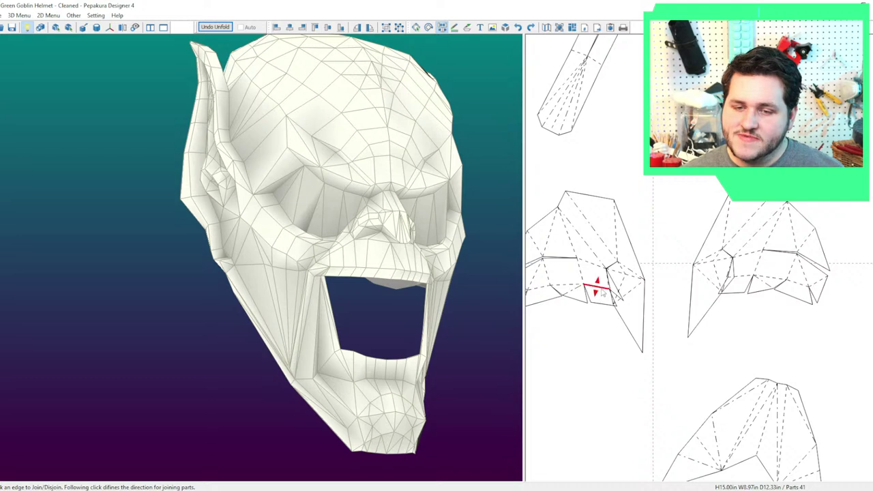
left_click(609, 279)
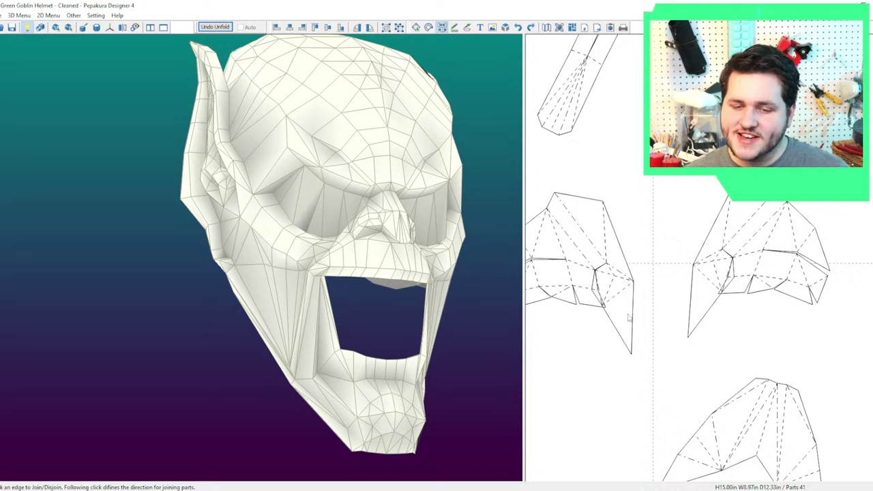
Position the joined nose piece directly beside its mirrored counterpart.
key("Escape")
left_click_drag(616, 275, 655, 267)
scroll(654, 296, "down", 5)
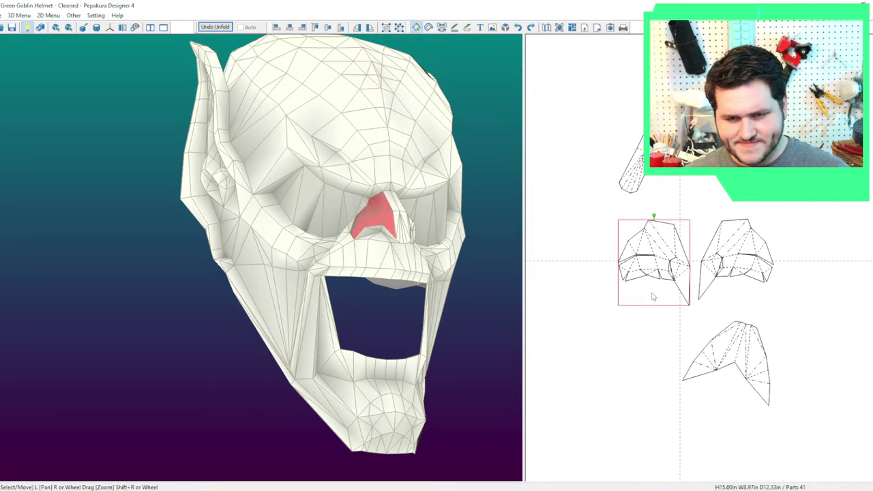
Highlight all grouped layout parts and examine the back of the helmet for pieces not yet grouped.
scroll(652, 297, "down", 5)
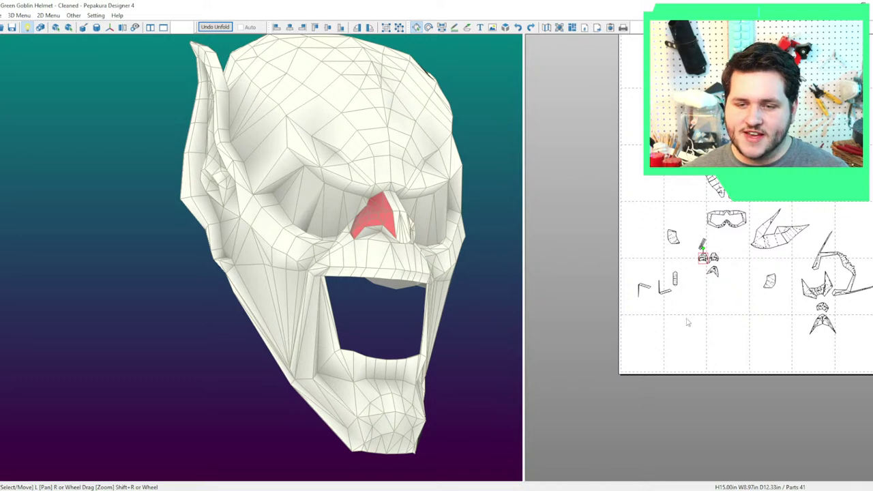
middle_click_drag(686, 319, 600, 354)
scroll(652, 329, "down", 4)
left_click_drag(574, 232, 830, 369)
left_click_drag(401, 315, 437, 261)
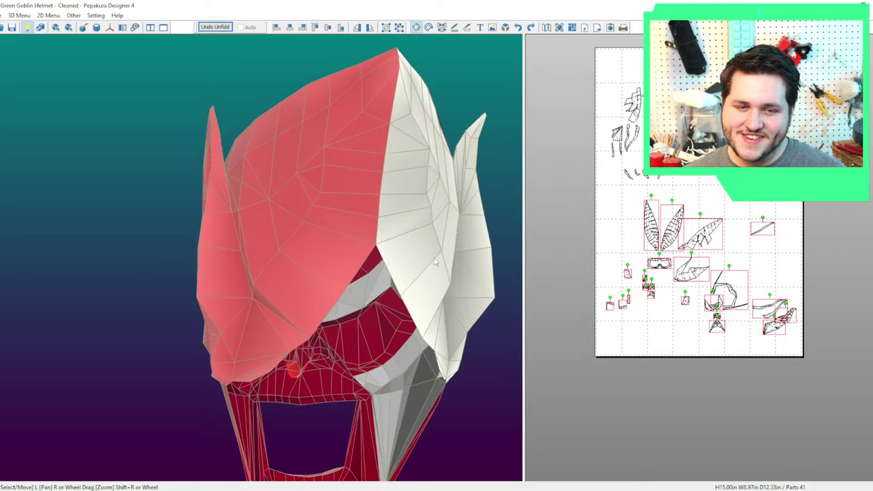
Bring the ungrouped back-of-head panel above its finished counterpart in the layout and rotate it to lie lengthwise.
left_click(436, 261)
scroll(763, 217, "up", 5)
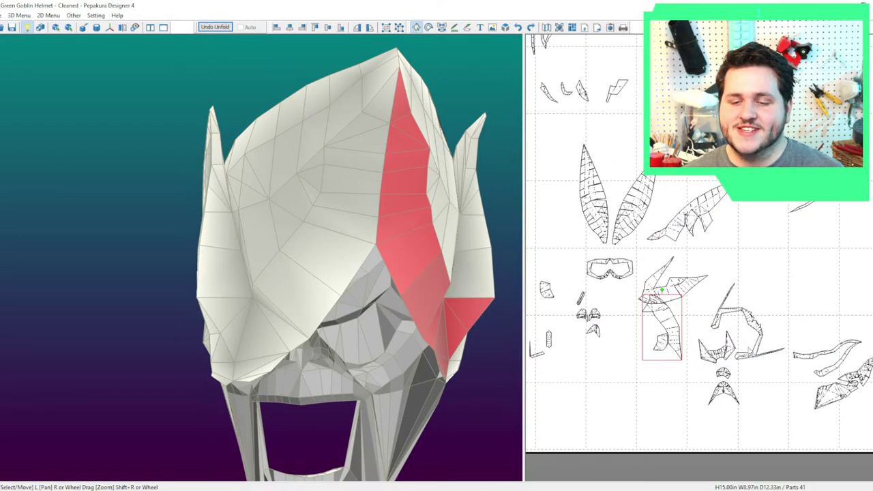
scroll(763, 216, "up", 3)
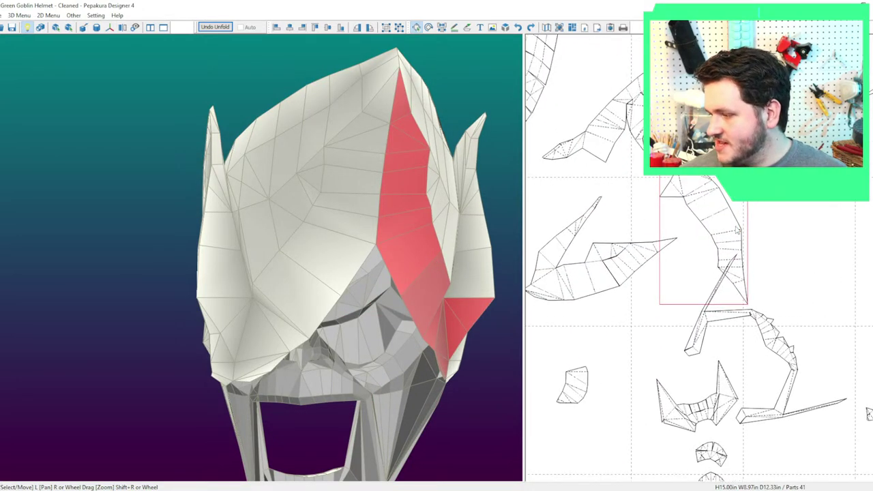
left_click_drag(748, 301, 824, 256)
middle_click_drag(727, 224, 736, 243)
scroll(736, 243, "up", 2)
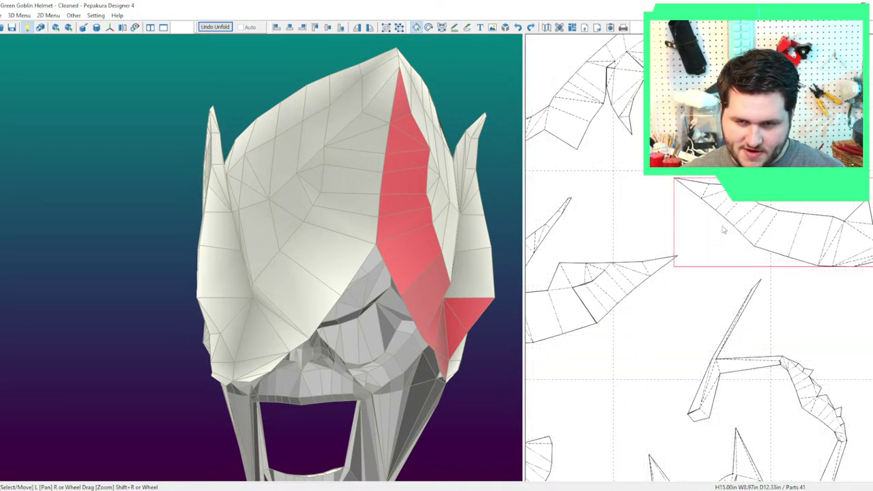
Join the neighbouring faces along the back-of-head panel's upper edge and place its crosswise split to match the counterpart.
key("ctrl+j")
middle_click_drag(749, 206, 776, 219)
left_click(774, 209)
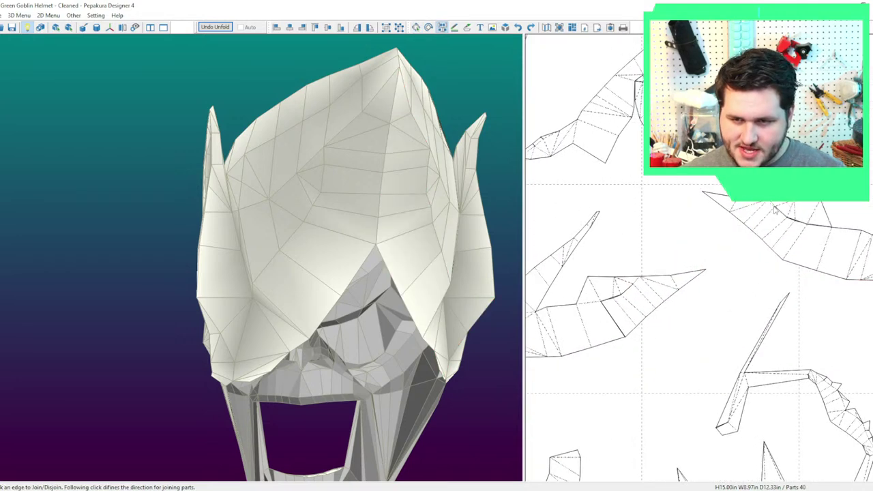
left_click(795, 240)
left_click(813, 222)
key("Escape")
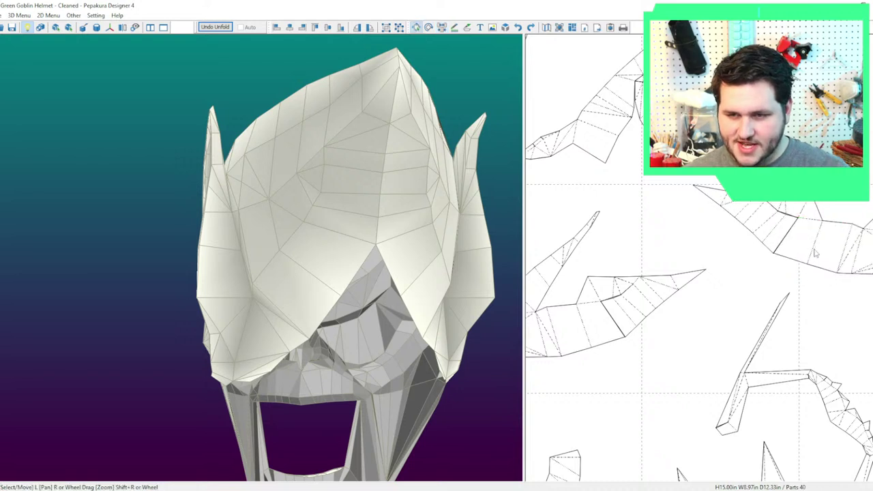
Reposition the back-of-head panel and join the long pointed section to its wide end.
left_click_drag(812, 252, 784, 248)
scroll(785, 247, "down", 1)
middle_click_drag(797, 232, 817, 232)
key("ctrl+j")
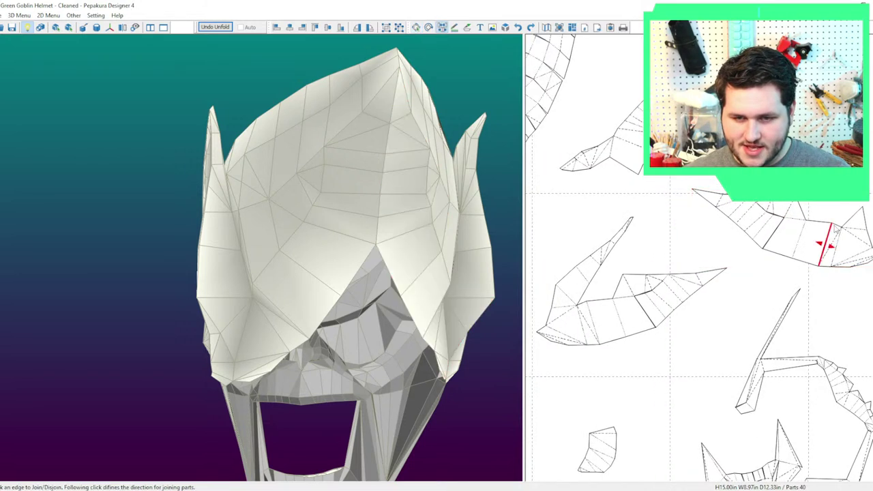
scroll(813, 266, "down", 2)
key("Escape")
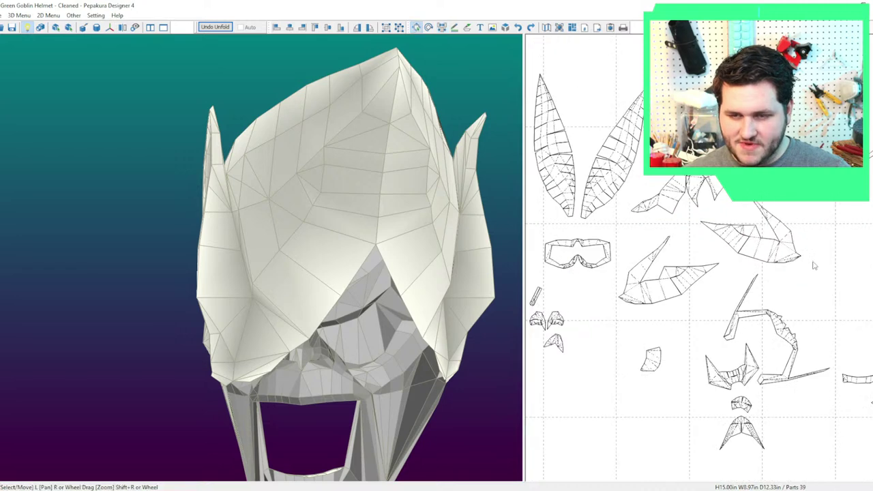
Highlight the grouped layout parts again and examine the helmet from the back and side for remaining ungrouped areas.
middle_click_drag(696, 288, 786, 330)
scroll(788, 330, "down", 2)
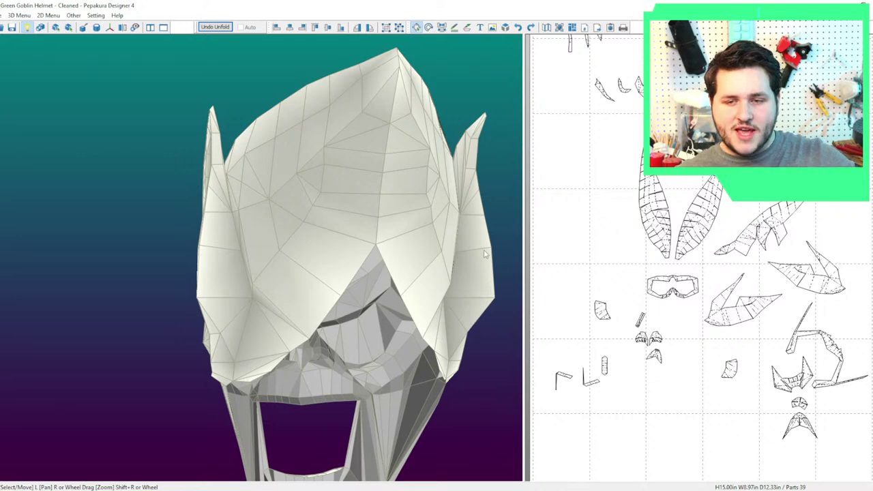
scroll(576, 266, "down", 2)
left_click_drag(618, 222, 853, 370)
scroll(357, 288, "down", 3)
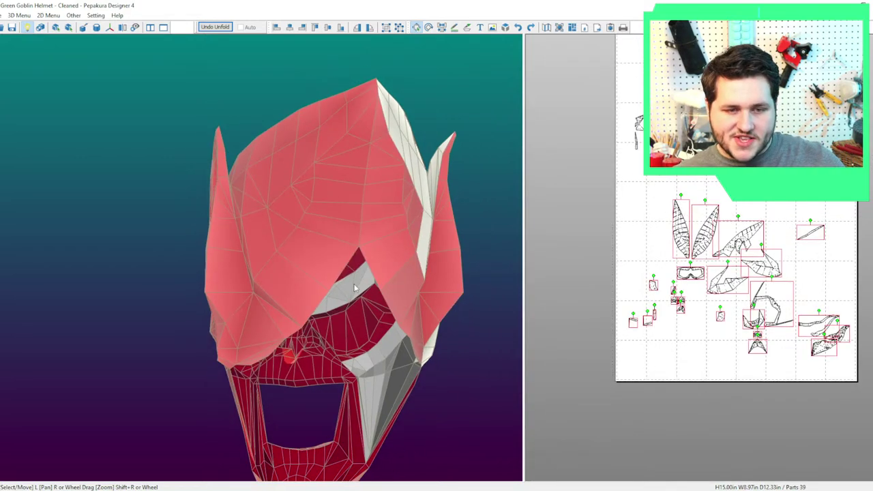
right_click_drag(357, 289, 477, 293)
scroll(443, 315, "down", 3)
mouse_move(442, 316)
left_mouse_down()
mouse_move(421, 322)
mouse_move(451, 329)
left_mouse_up()
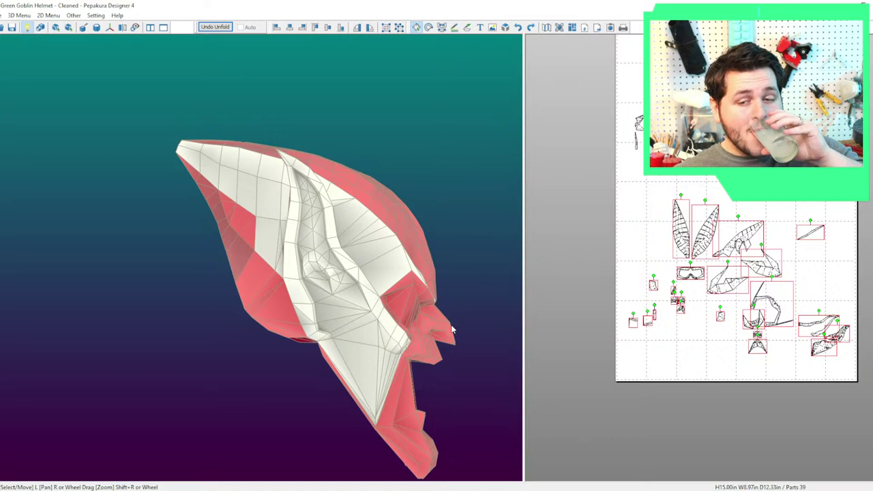
left_click(732, 213)
Move the long temple panel with the pointed side flaps up into the open area of the layout.
scroll(731, 213, "up", 5)
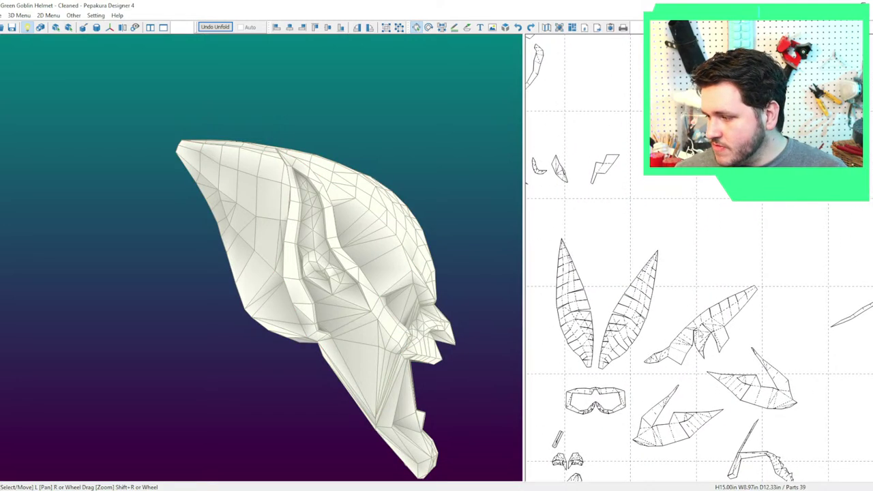
middle_click_drag(732, 213, 705, 245)
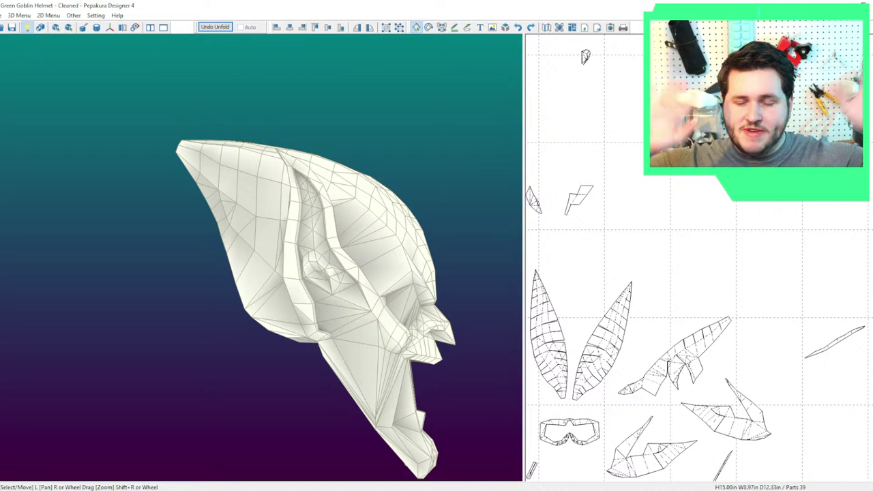
scroll(690, 258, "down", 3)
scroll(701, 334, "up", 3)
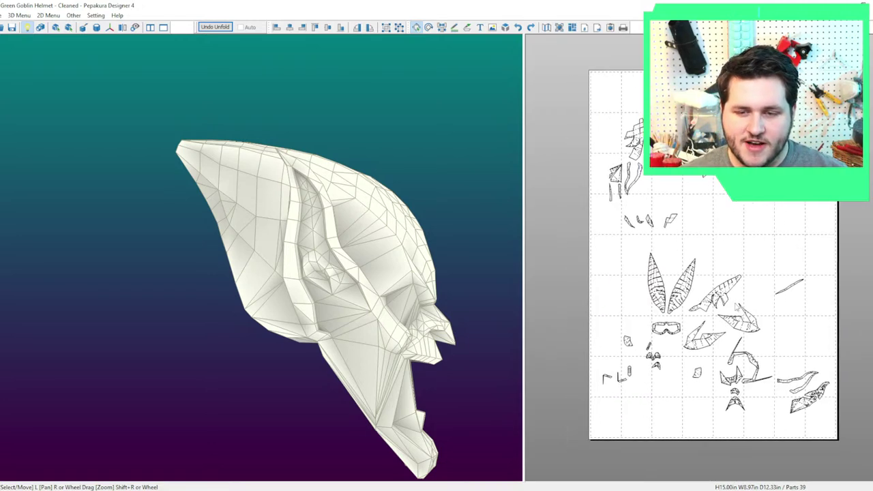
left_click_drag(734, 317, 789, 237)
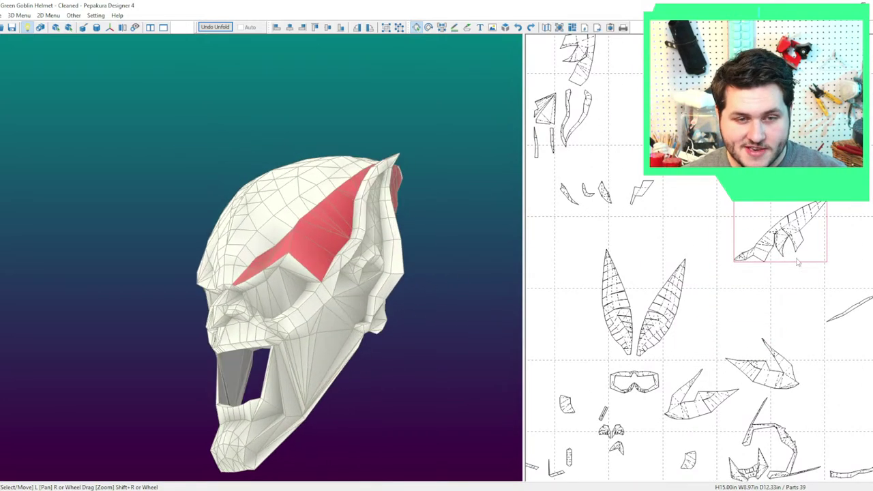
Join the small connecting faces and the mirrored counterpart to the narrow tip of the long temple panel.
scroll(713, 294, "up", 3)
left_click(769, 246)
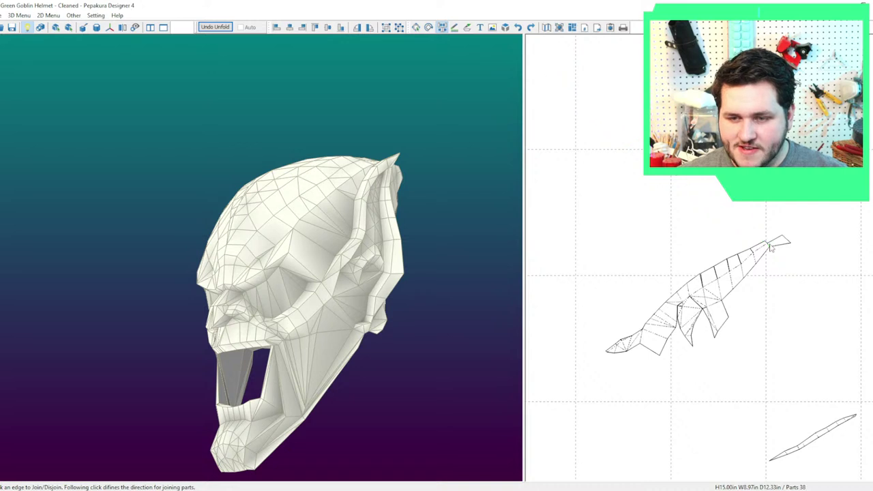
left_click(784, 239)
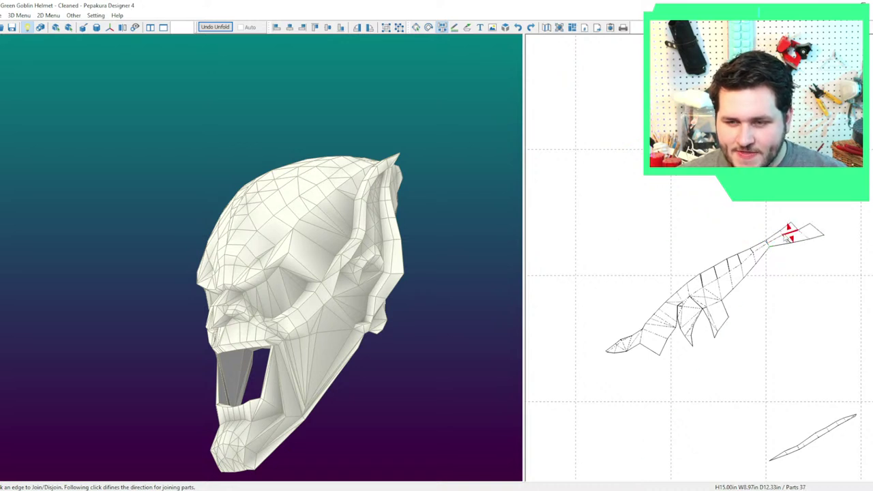
left_click(788, 233)
left_click(779, 246)
left_click(793, 237)
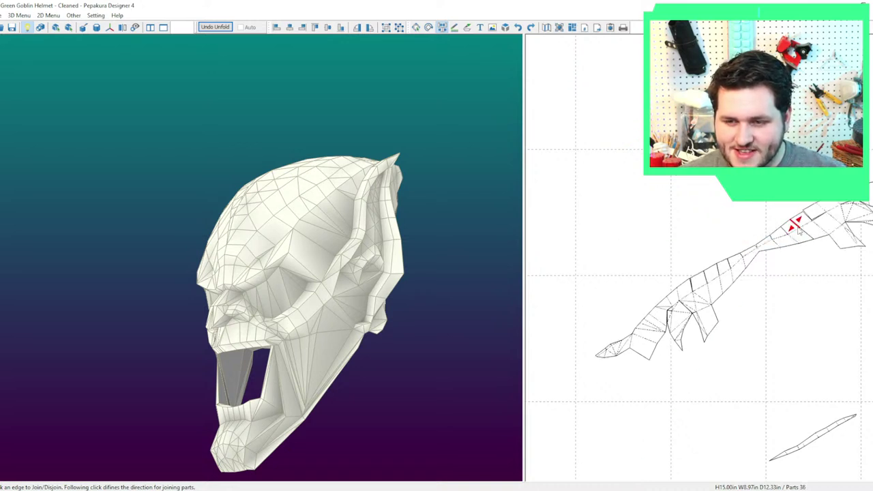
Rework the crosswise splits on the counterpart half of the temple panel and join its pointed side flaps to match.
left_click(795, 227)
left_click(802, 244)
left_click(813, 221)
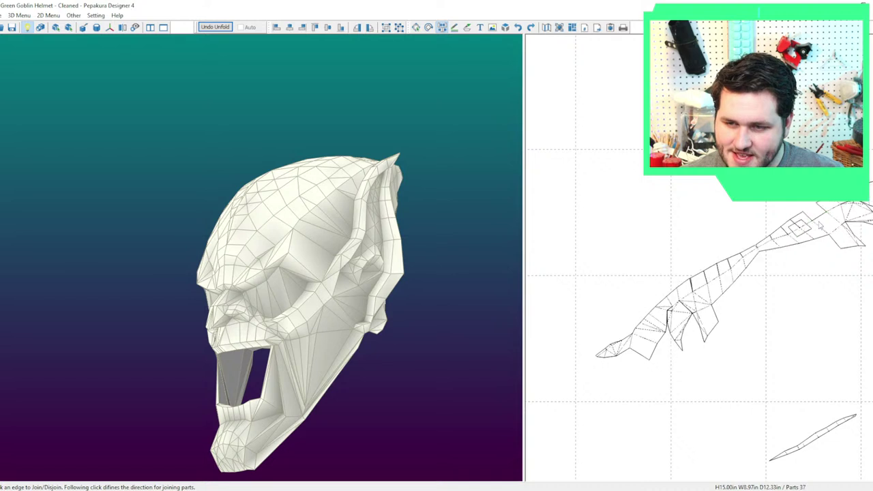
middle_click_drag(831, 223, 823, 225)
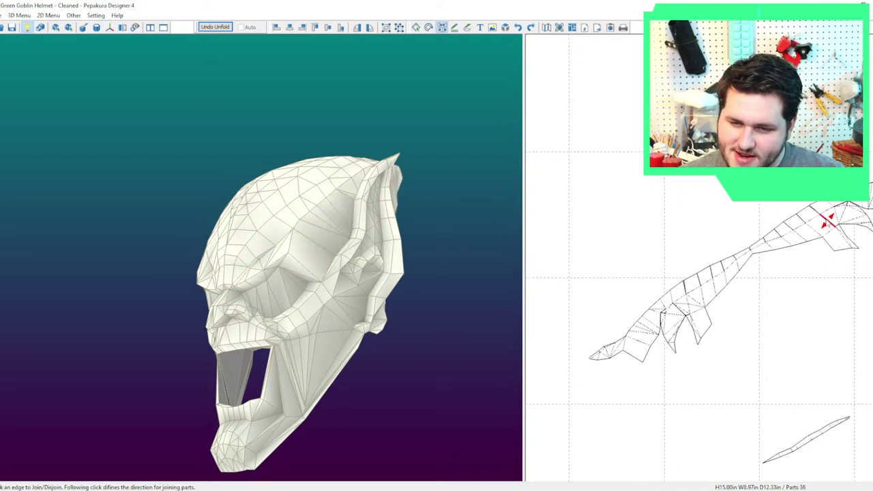
left_click(832, 215)
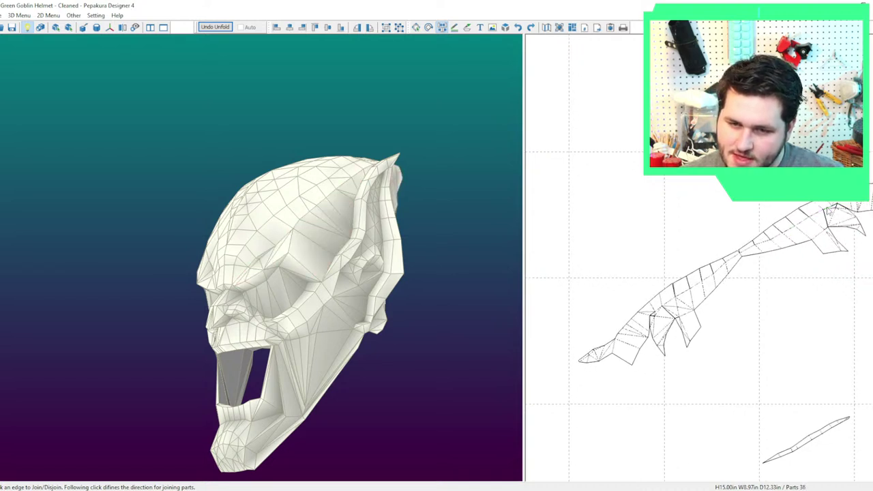
left_click(831, 213)
left_click(835, 215)
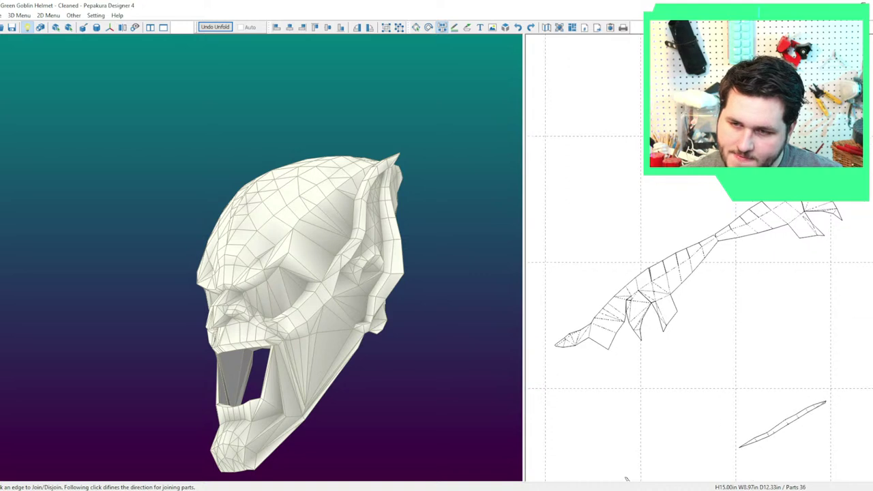
key("Escape")
Separate the two mirrored temple panel halves at their narrow middle and place them apart in the layout.
middle_click_drag(830, 203, 711, 262)
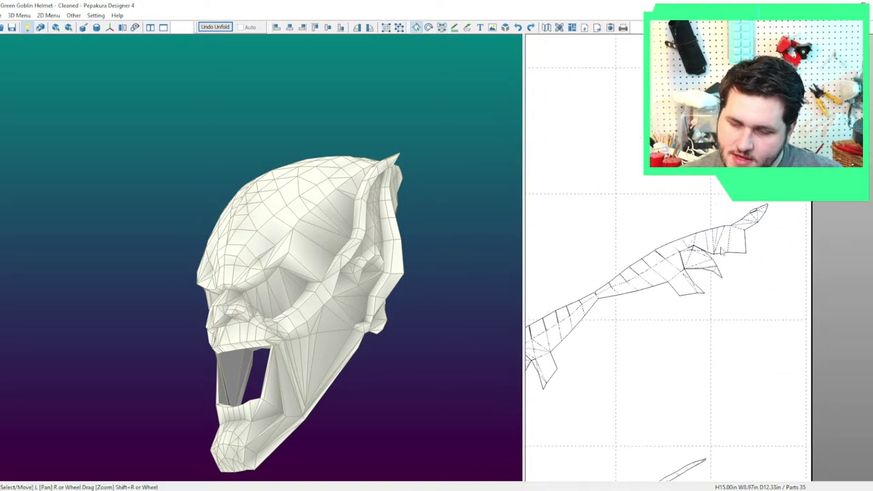
scroll(711, 262, "up", 3)
key("Escape")
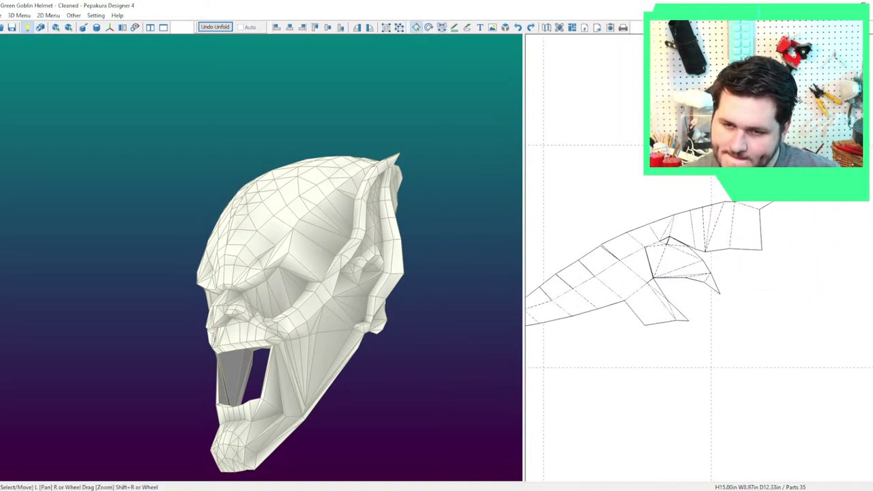
left_click_drag(676, 314, 740, 248)
scroll(750, 253, "down", 3)
middle_click_drag(651, 277, 727, 244)
scroll(727, 243, "up", 2)
key("ctrl+j")
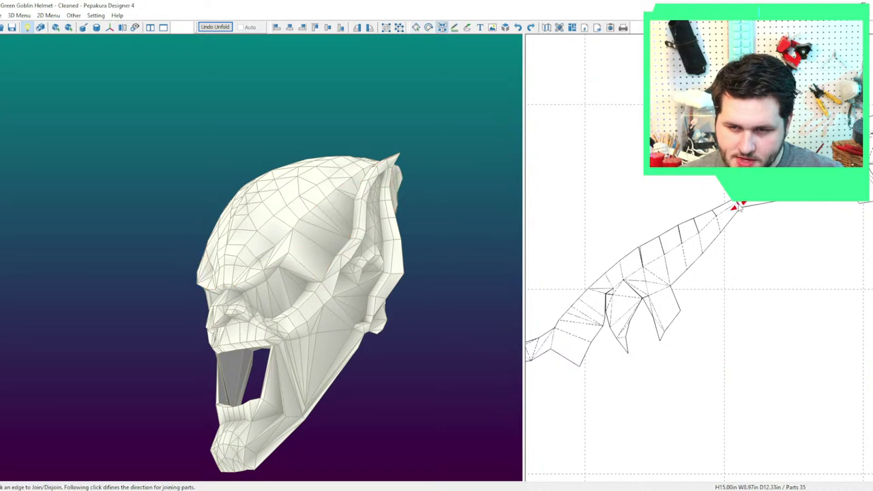
left_click(740, 203)
key("Escape")
scroll(752, 249, "down", 6)
middle_click_drag(725, 306, 776, 272)
left_click_drag(769, 184, 788, 274)
Highlight the grouped layout parts and examine the helmet's opposite side for areas still ungrouped.
scroll(786, 285, "down", 3)
left_click_drag(806, 391, 593, 244)
left_click_drag(283, 249, 361, 257)
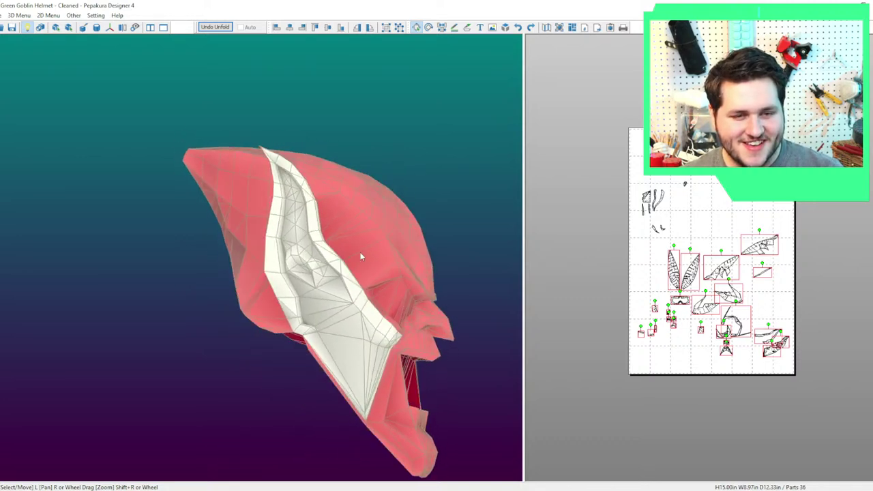
Bring the remaining ear rim strip beside the other ear parts and join the small face to its end.
left_click(321, 257)
scroll(727, 229, "up", 5)
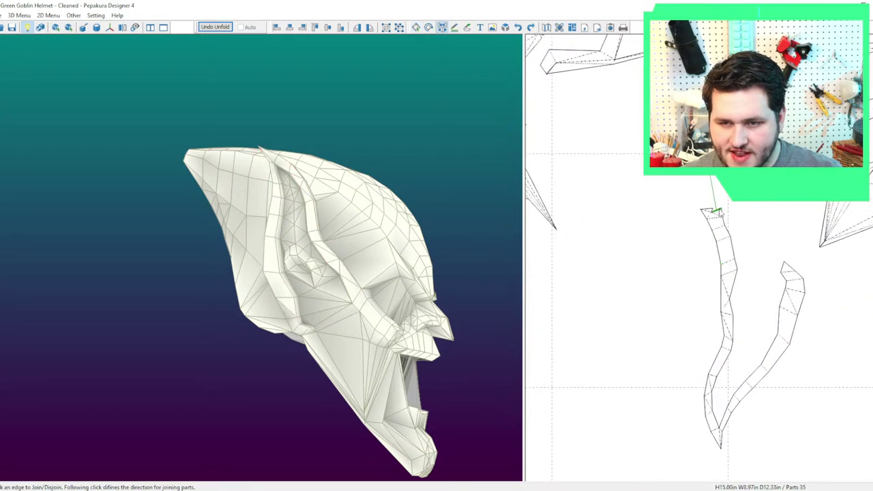
left_click(712, 211)
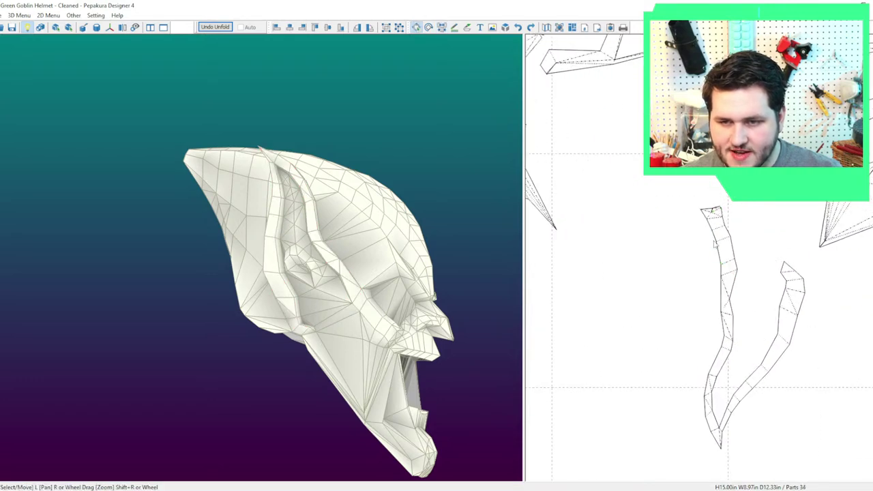
left_click_drag(723, 242, 703, 158)
scroll(655, 240, "down", 4)
scroll(321, 259, "down", 1)
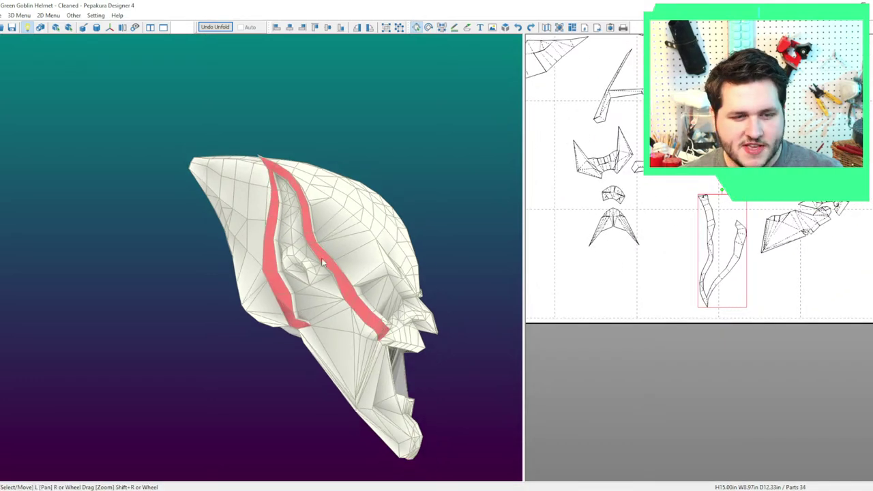
Move the slender inner-ear part beside the finished ear panel and rotate it to a matching slant.
left_click(289, 227)
scroll(651, 232, "down", 5)
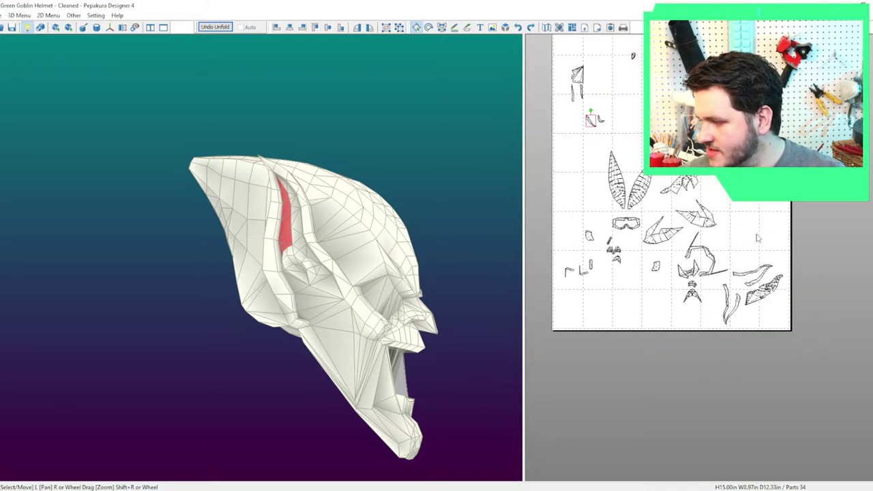
scroll(757, 237, "up", 1)
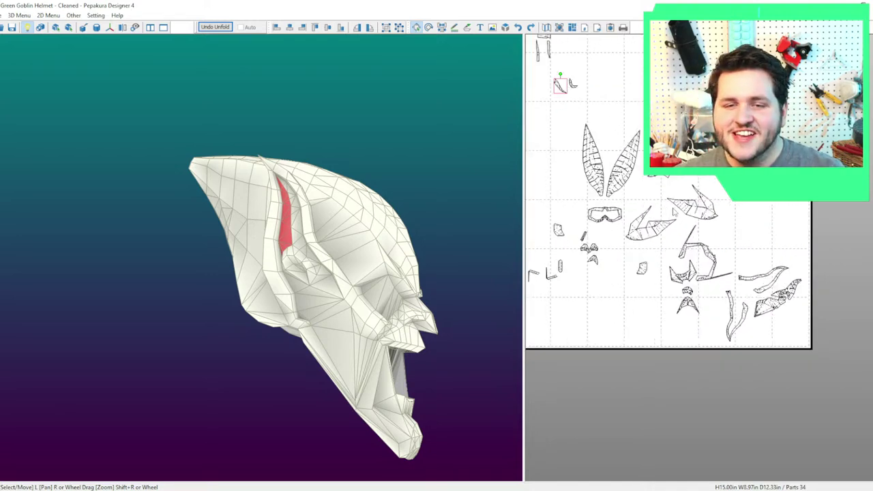
scroll(748, 268, "up", 2)
scroll(737, 259, "up", 2)
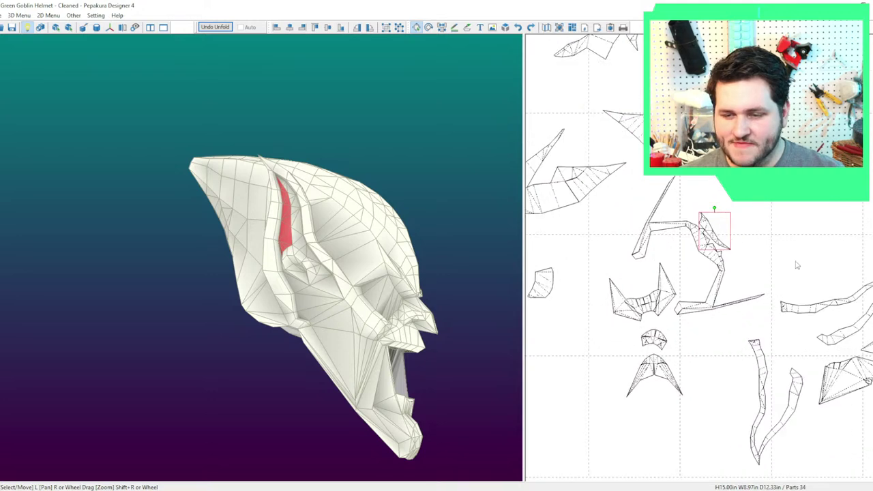
left_click_drag(716, 234, 781, 294)
middle_click_drag(840, 313, 598, 156)
scroll(603, 176, "up", 3)
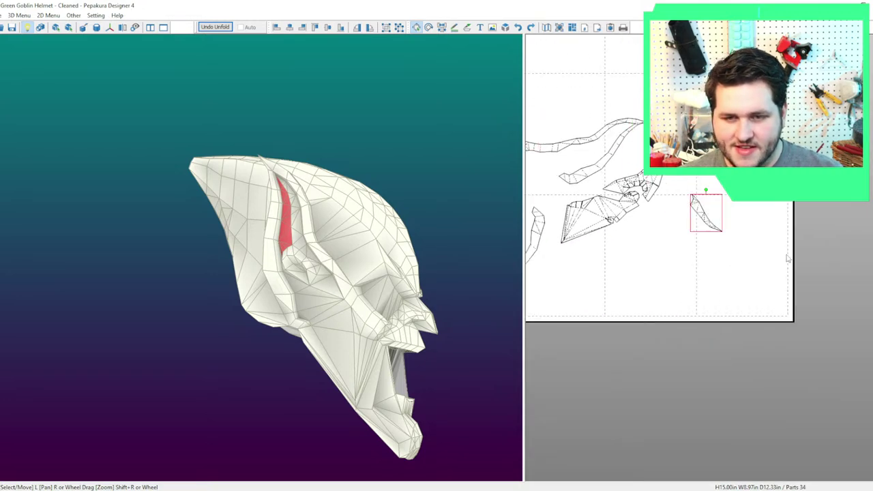
left_click_drag(783, 236, 714, 279)
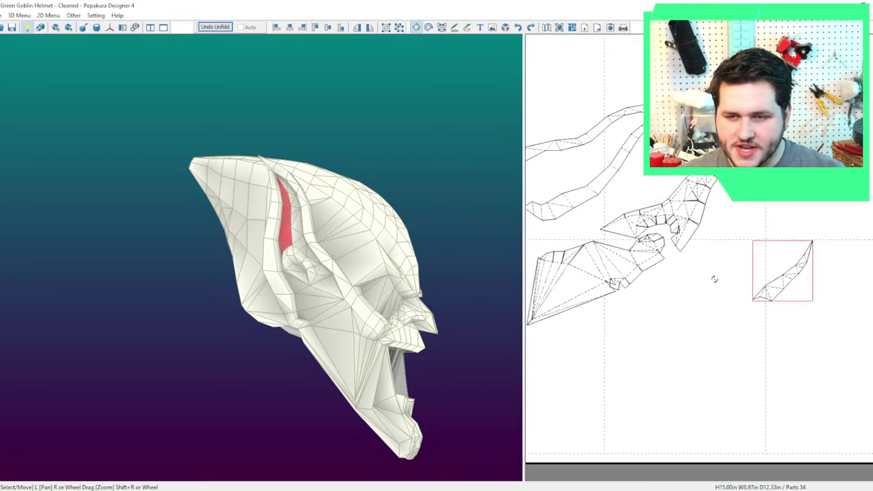
left_click_drag(772, 292, 742, 265)
scroll(752, 276, "up", 3)
Join the adjoining faces at the inner-ear part's wide end and split the large fan-shaped cheek section off them.
key("ctrl+j")
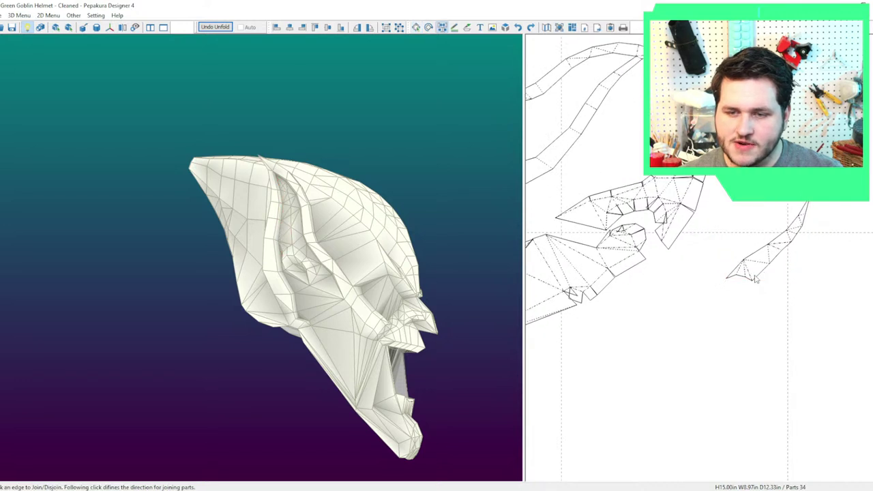
left_click(763, 276)
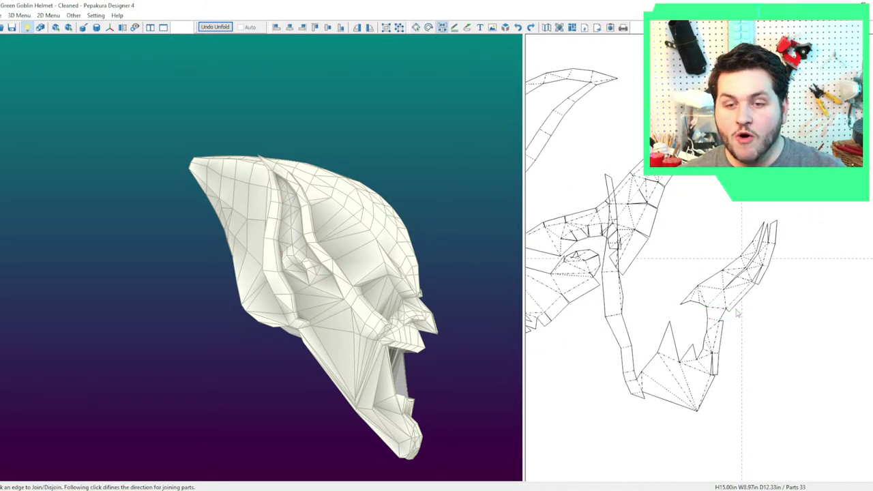
left_click(725, 300)
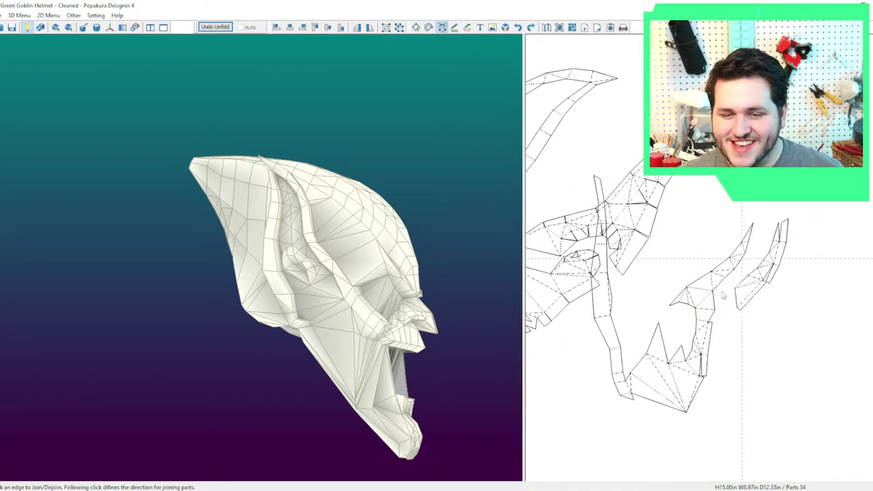
left_click(720, 290)
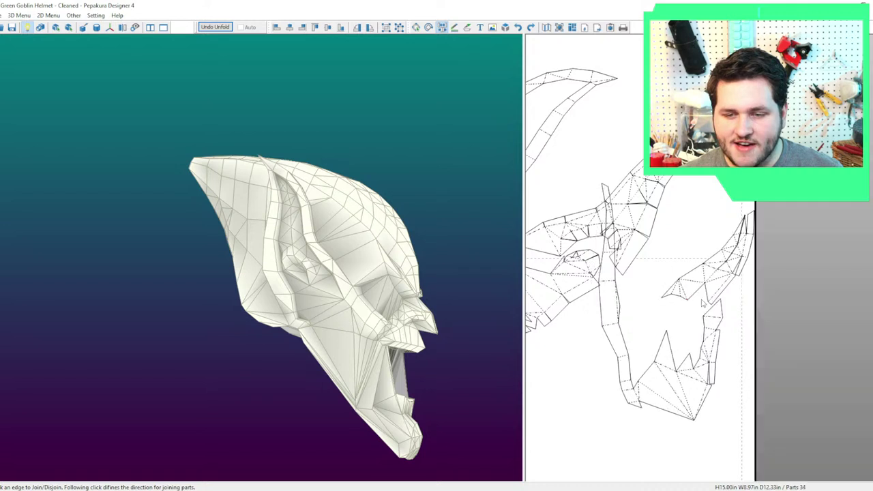
left_click(710, 299)
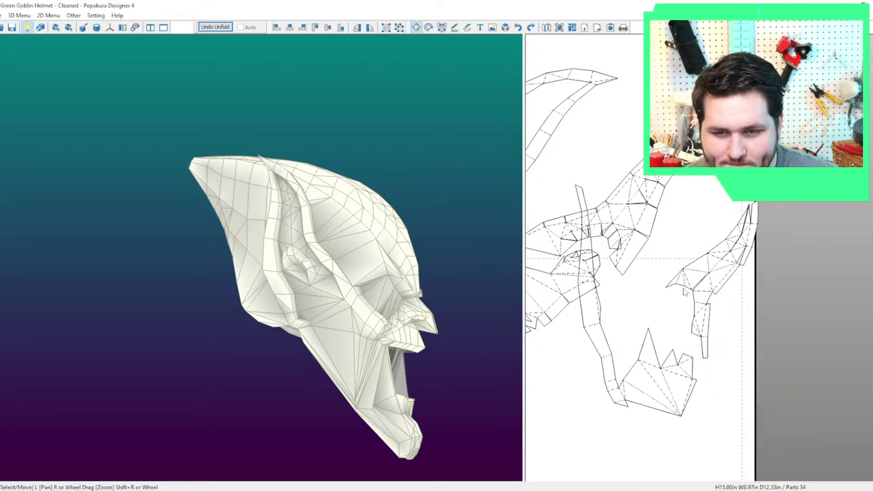
Stand the finished mirrored ear panel upright beside the new one and rejoin the new panel's narrow outer strip with matching splits.
left_click(686, 294)
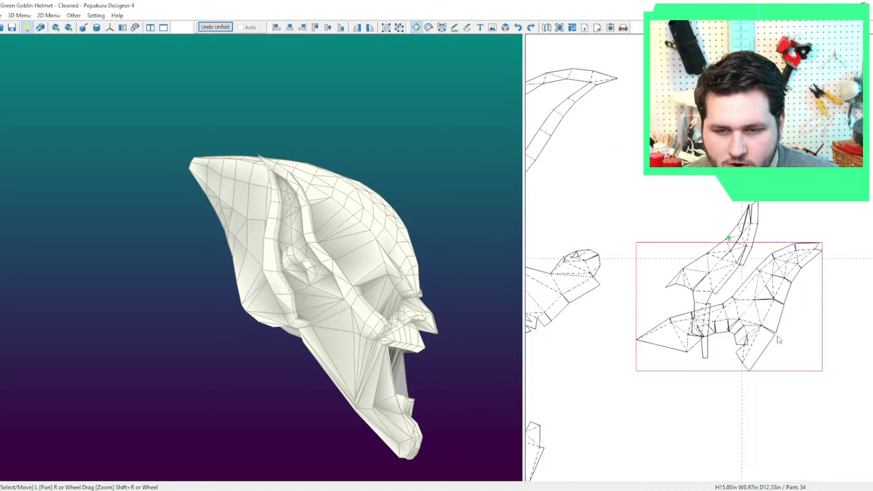
left_click_drag(779, 341, 826, 350)
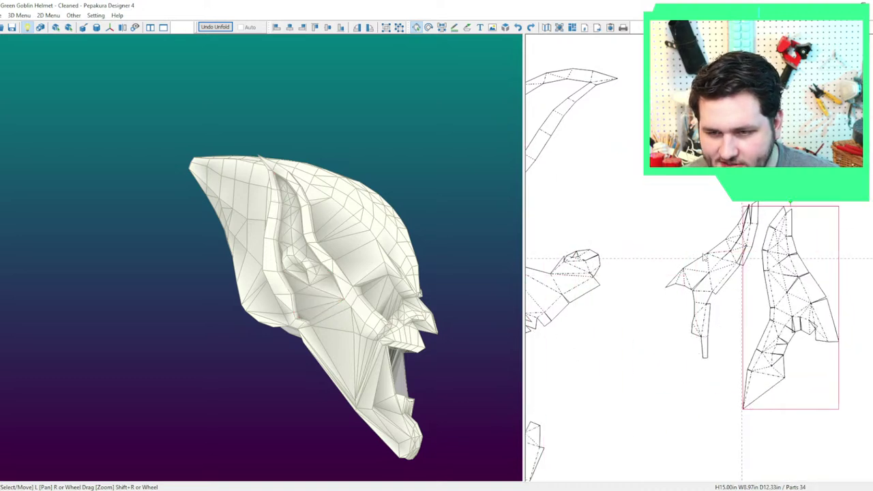
left_click(673, 293)
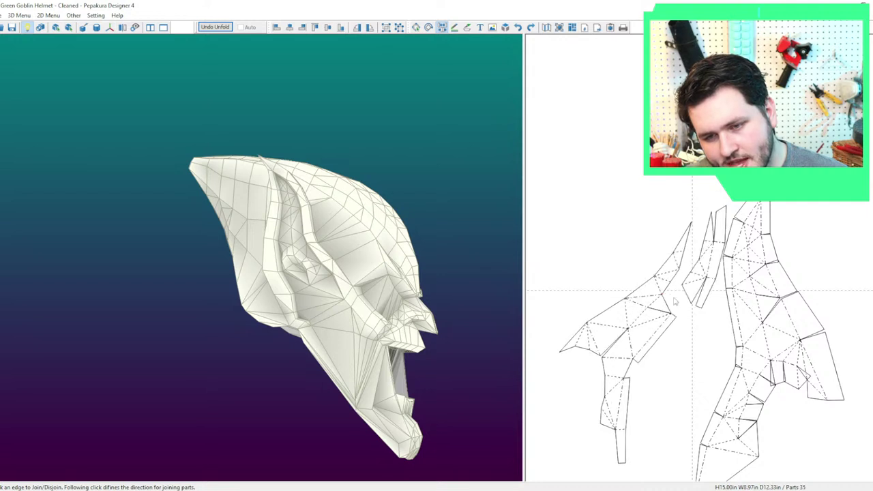
left_click(682, 296)
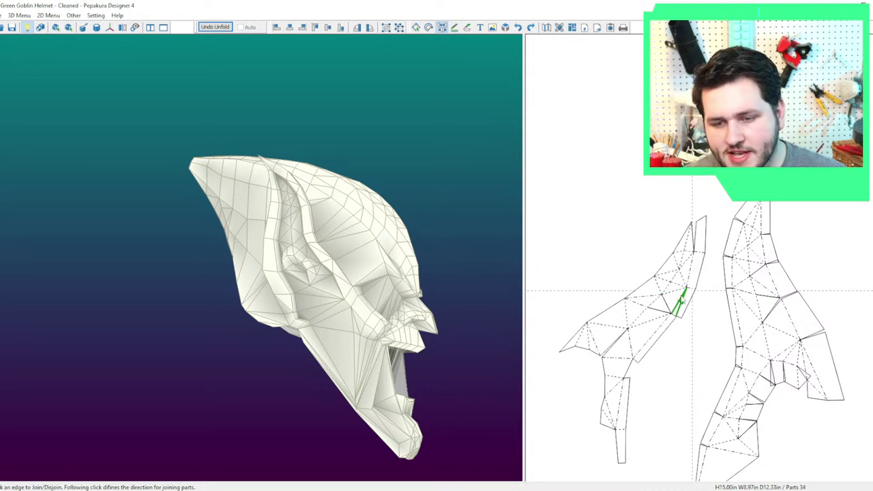
left_click(680, 300)
left_click(699, 253)
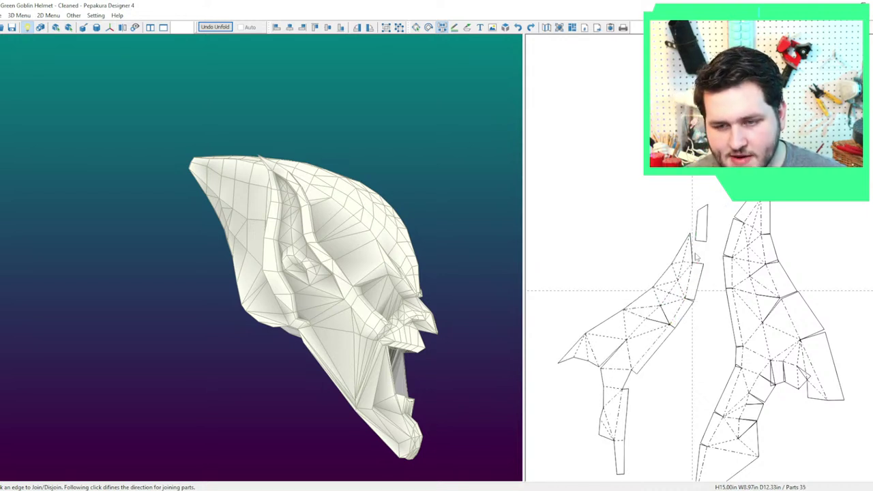
left_click(690, 255)
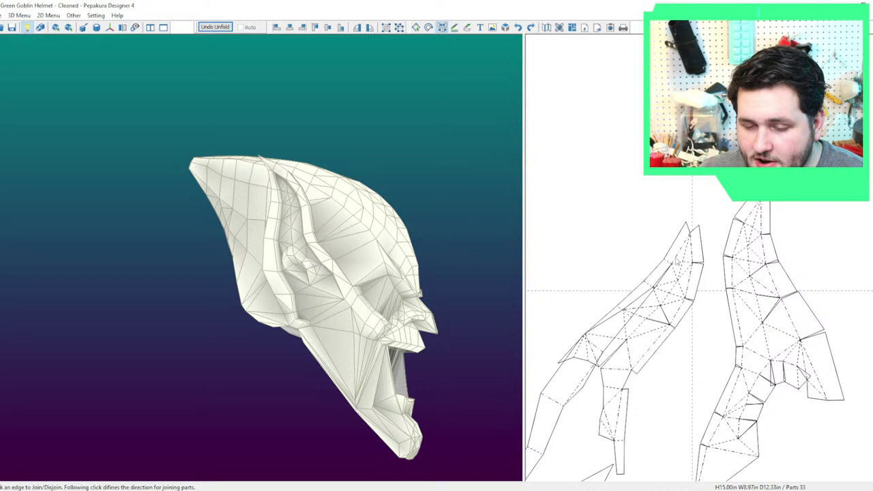
Join the rim faces along the new ear panel's upper edge segment by segment, splitting them crosswise like the counterpart.
left_click(662, 259)
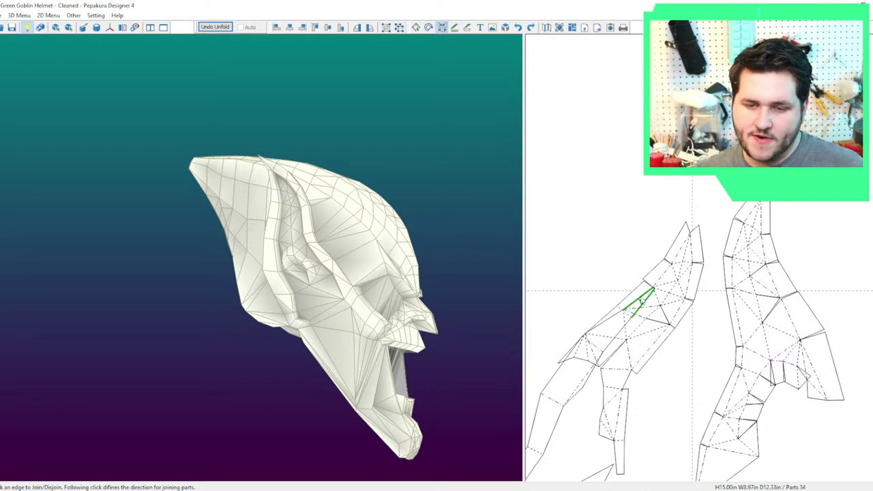
left_click(639, 298)
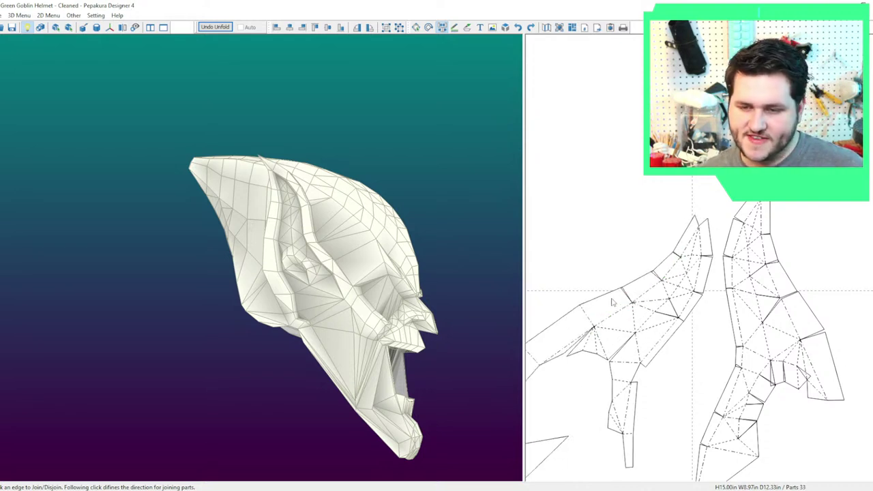
left_click(614, 308)
left_click(577, 341)
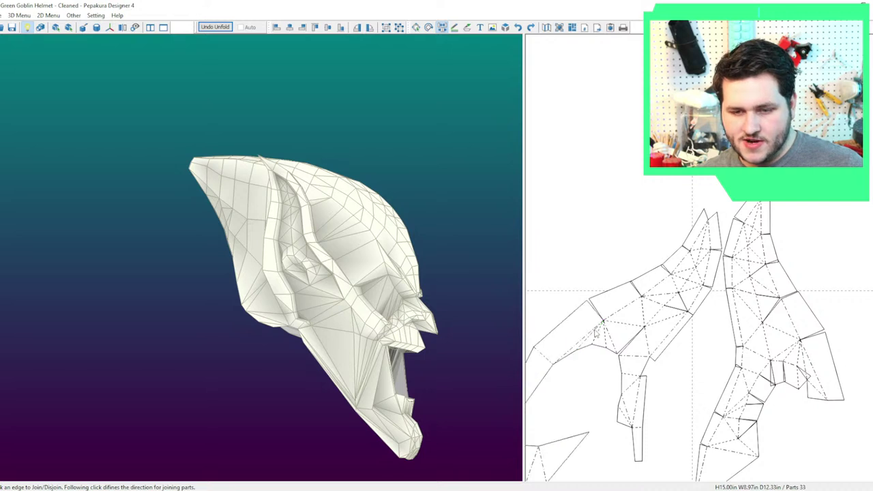
left_click(641, 312)
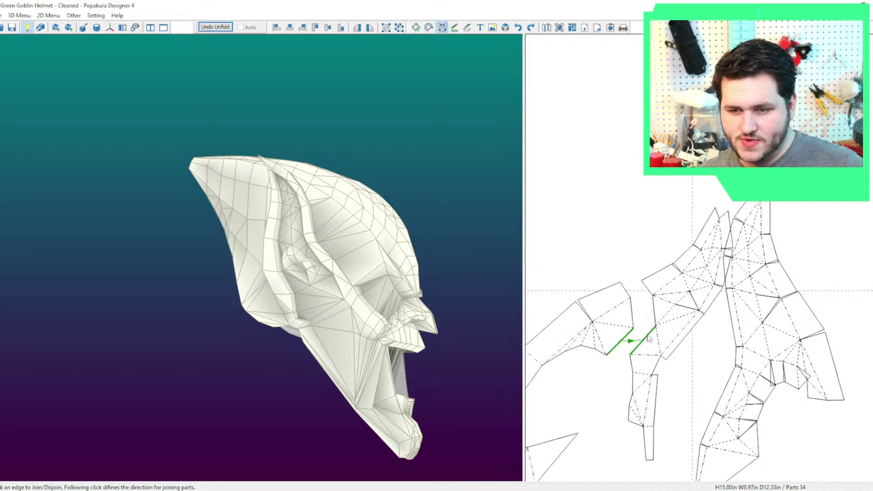
left_click(620, 337)
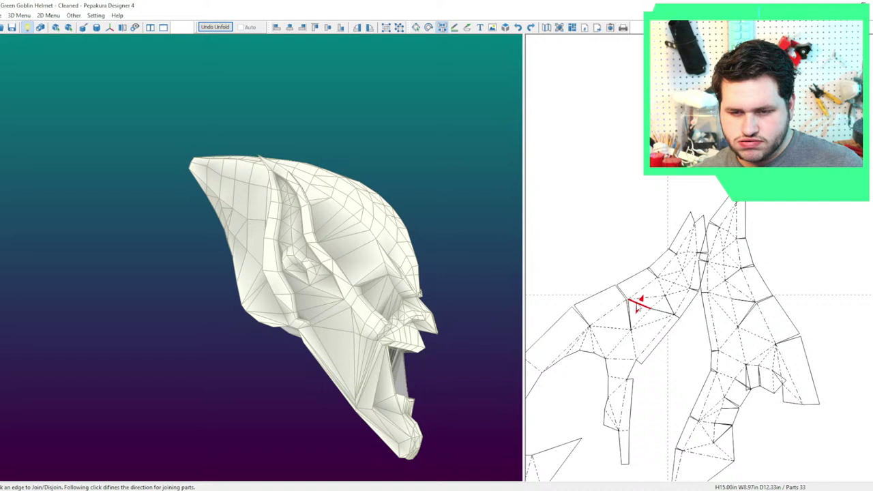
Split the new ear panel crosswise below its upper section and rejoin that section along the adjoining edge beside the outer strip.
left_click(638, 304)
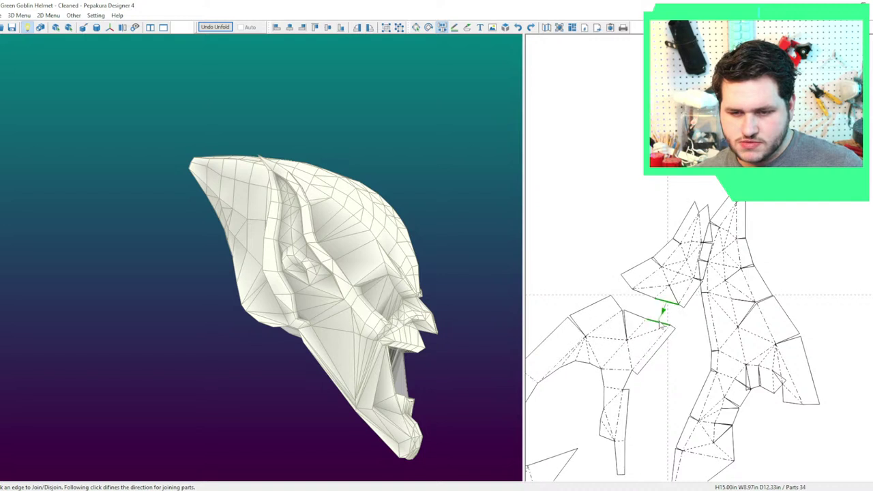
left_click(663, 312)
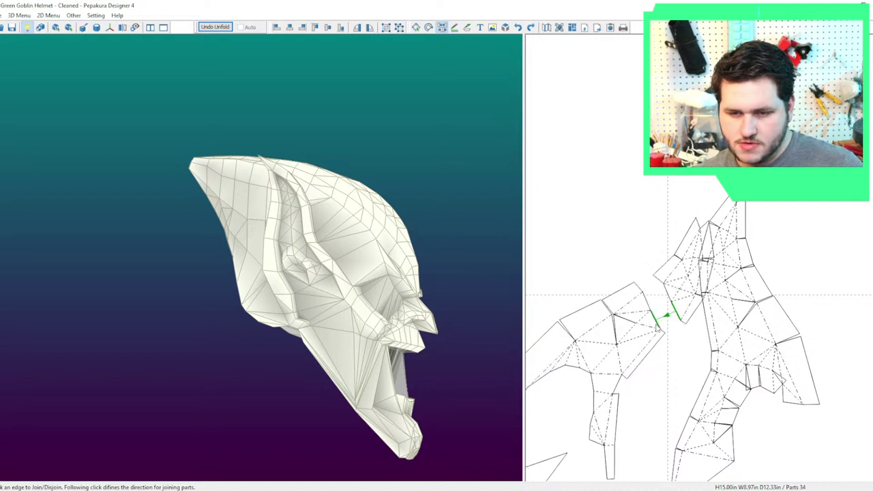
left_click(666, 315)
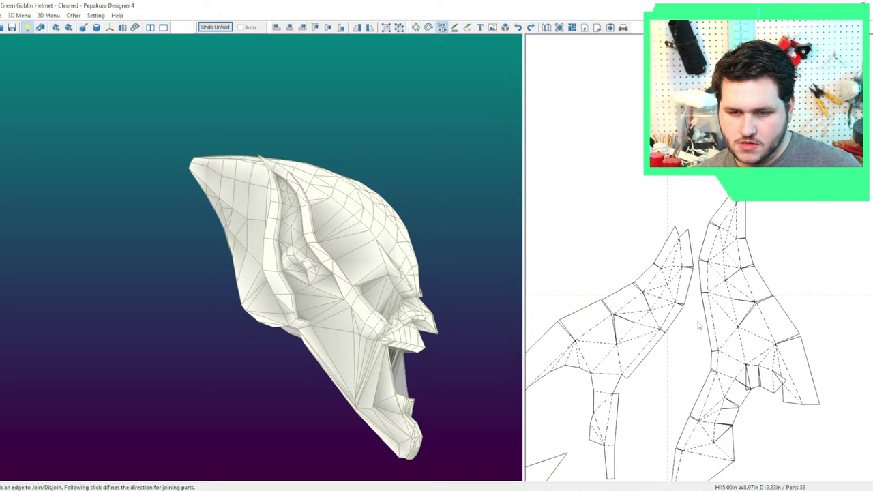
Place the new ear panel close beside the finished mirrored ear panel for comparison.
key("Escape")
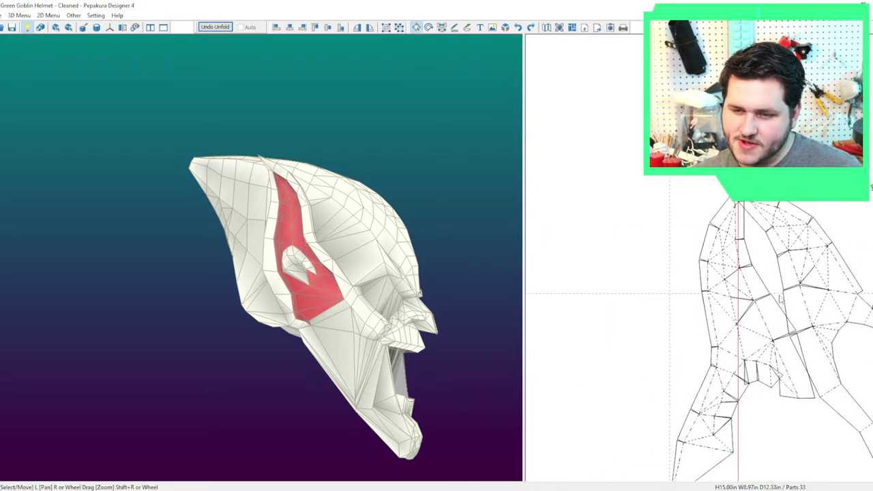
right_click_drag(780, 300, 712, 295)
left_click_drag(738, 315, 761, 310)
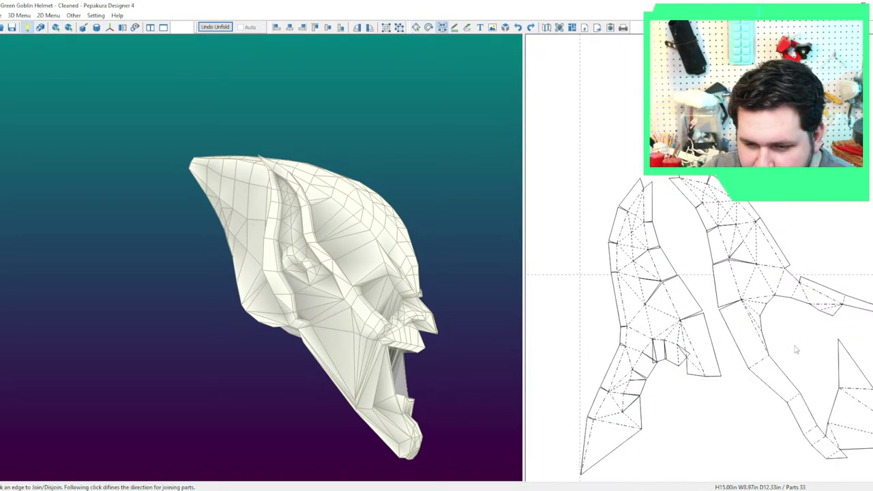
Split the long bent strip off the new ear panel and rearrange the joins of the small faces around the ear opening.
right_click_drag(794, 330, 771, 301)
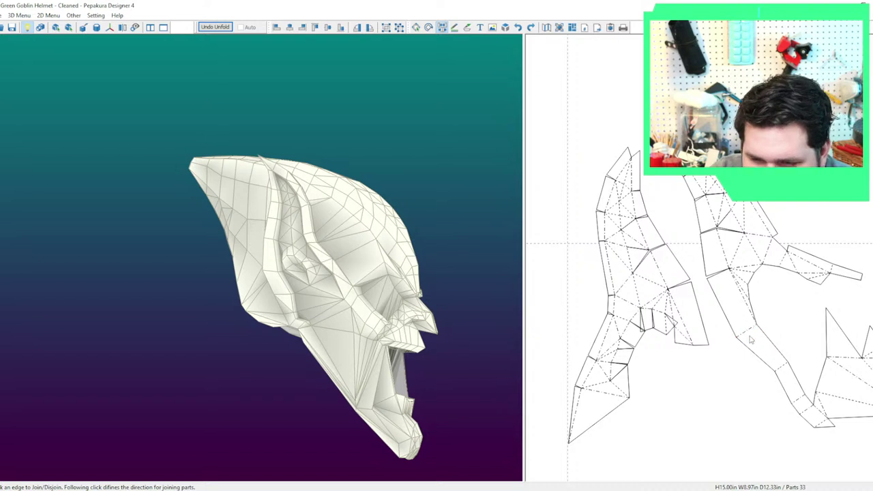
left_click(749, 333)
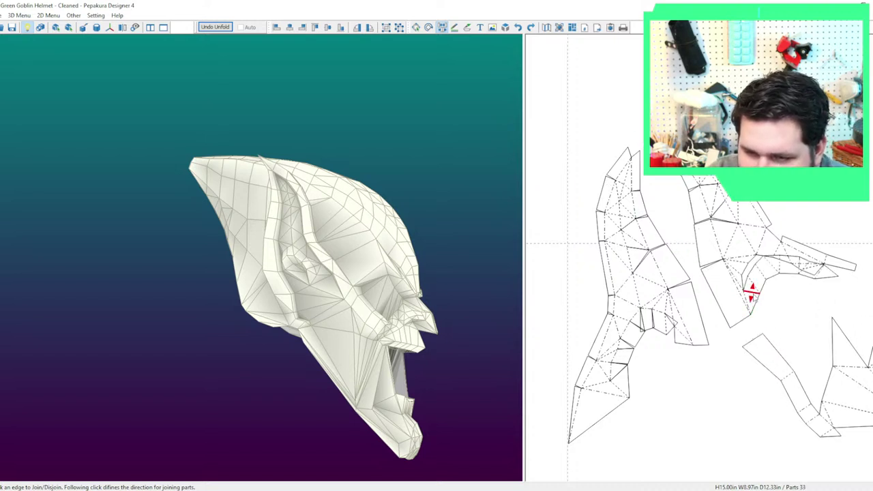
left_click(751, 289)
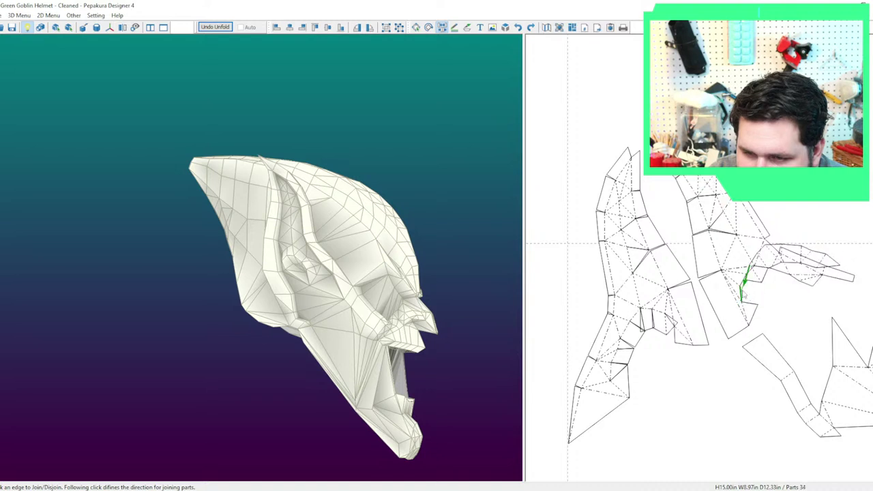
left_click(744, 290)
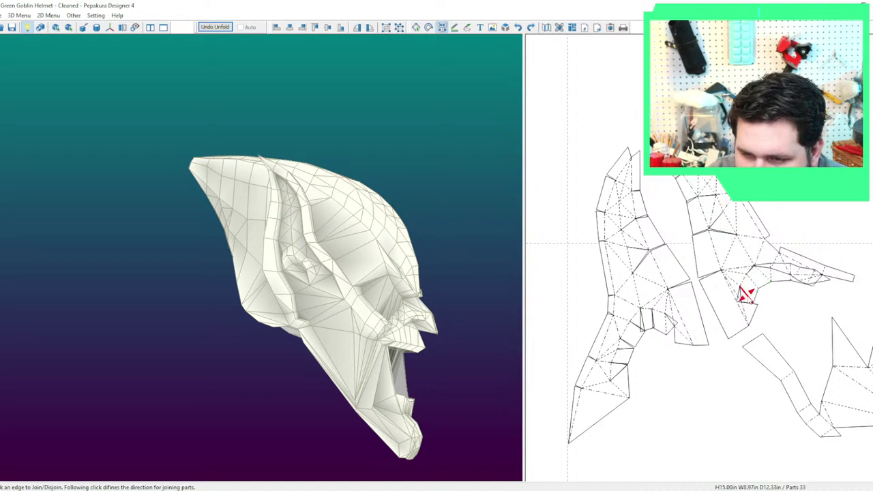
left_click(746, 293)
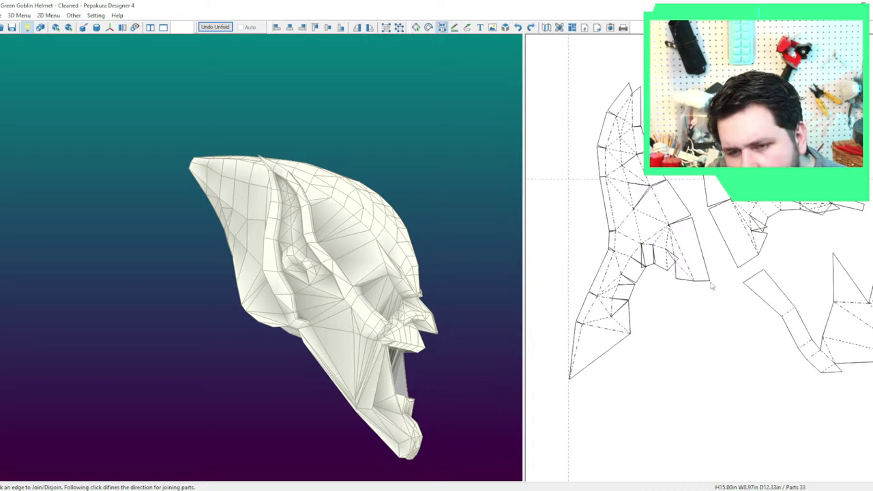
Try joining adjacent edges across the 2D layout with a 10 mm threshold.
left_click(650, 261)
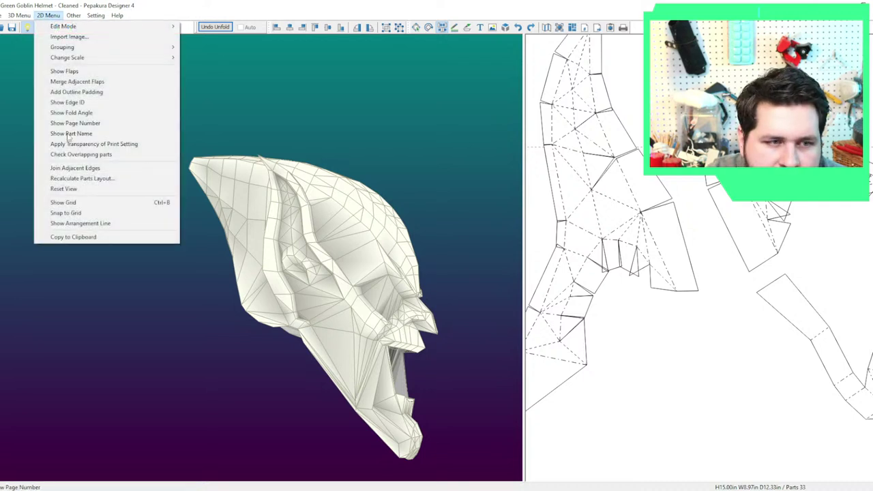
left_click(98, 174)
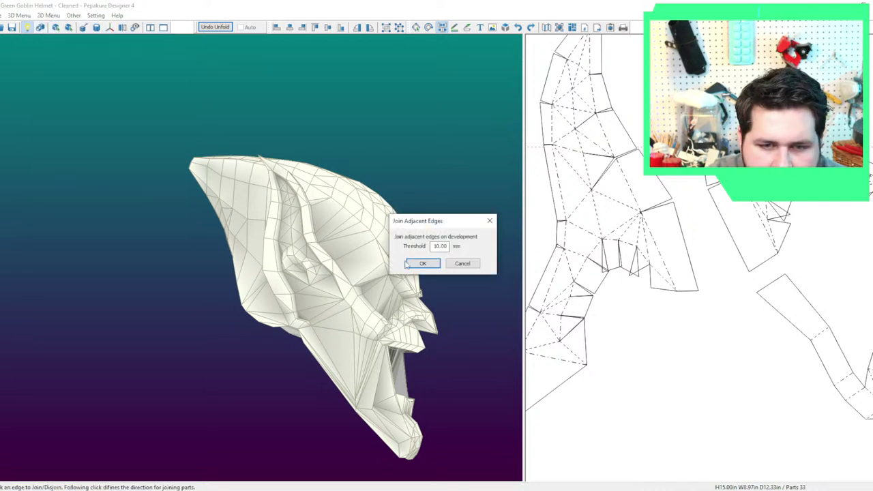
left_click(431, 265)
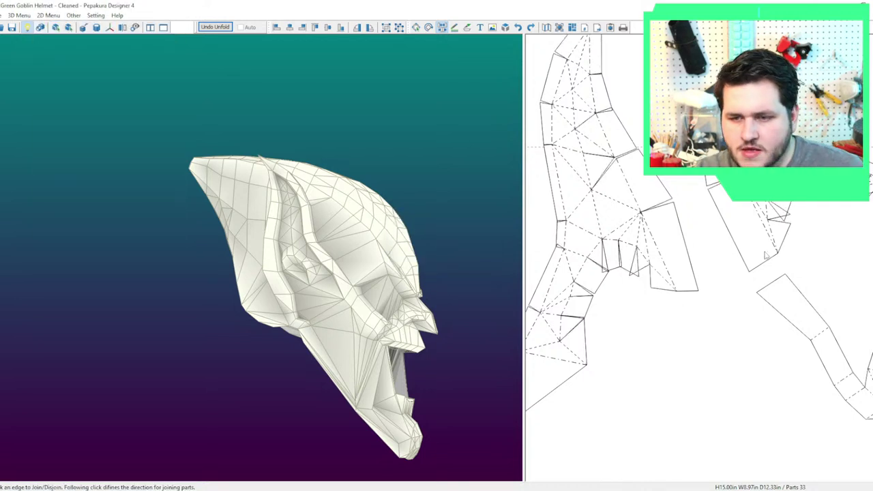
Adjust a small face join at the new panel's ear opening and run Join Adjacent Edges again at 10 mm.
left_click(767, 213)
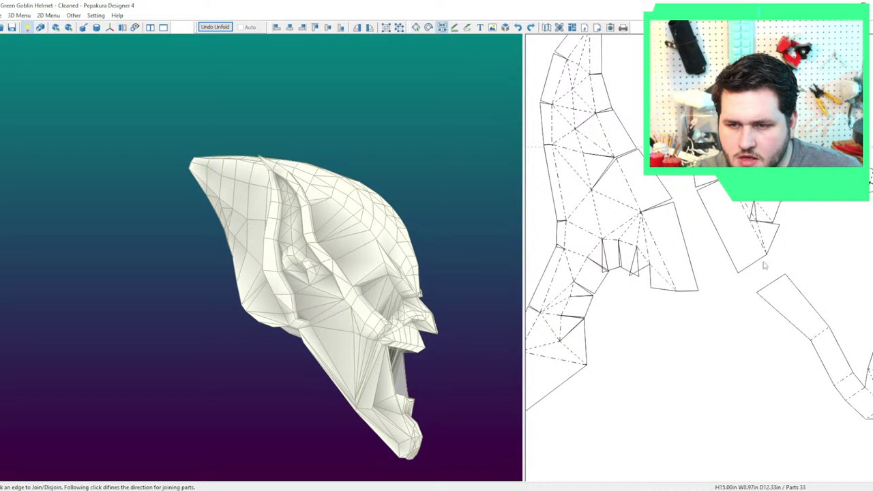
left_click(48, 15)
left_click(68, 168)
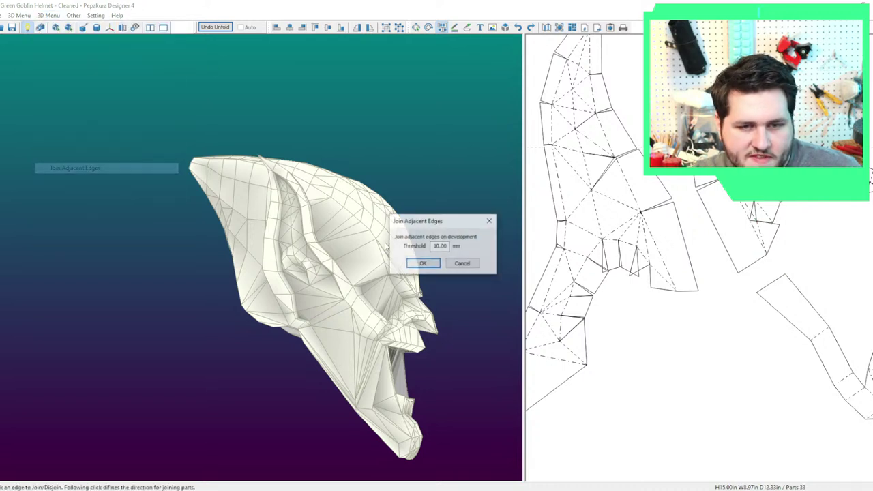
left_click(422, 264)
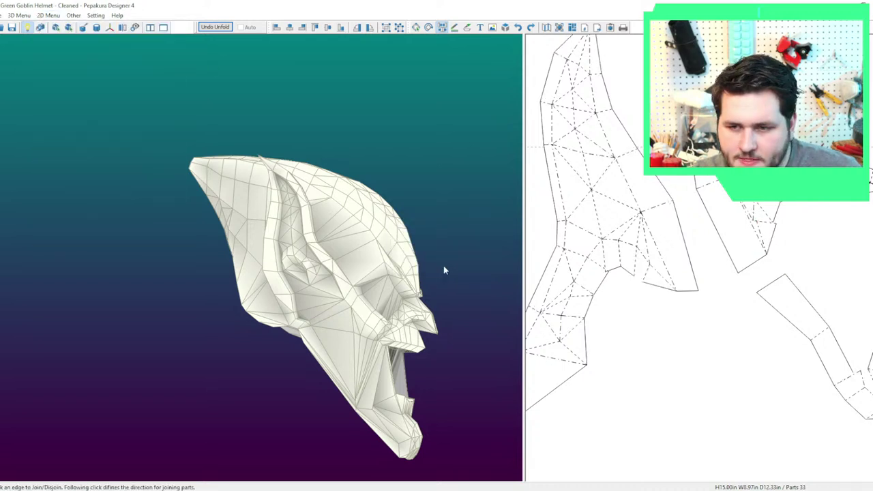
Change the join between the small ear-opening faces near the new ear panel's lower end.
left_click(769, 262)
left_click(762, 213)
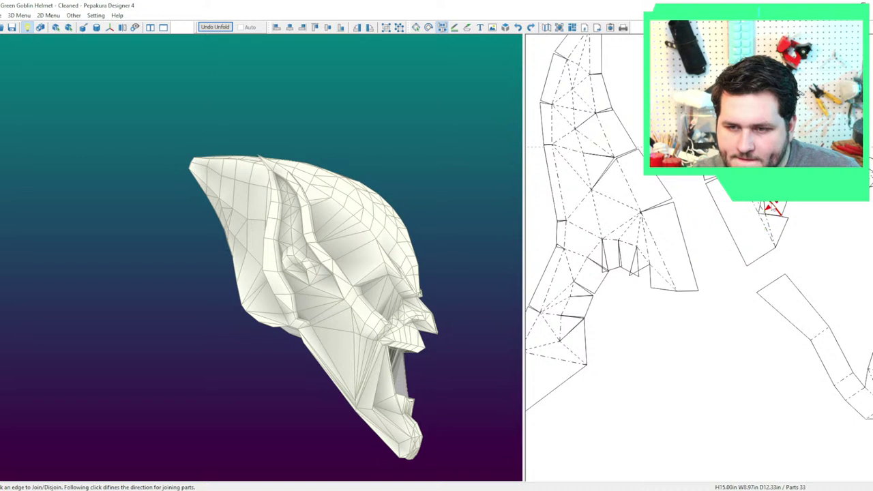
Detach the small triangular flap on the side part and rejoin it along its other edge.
left_click(771, 208)
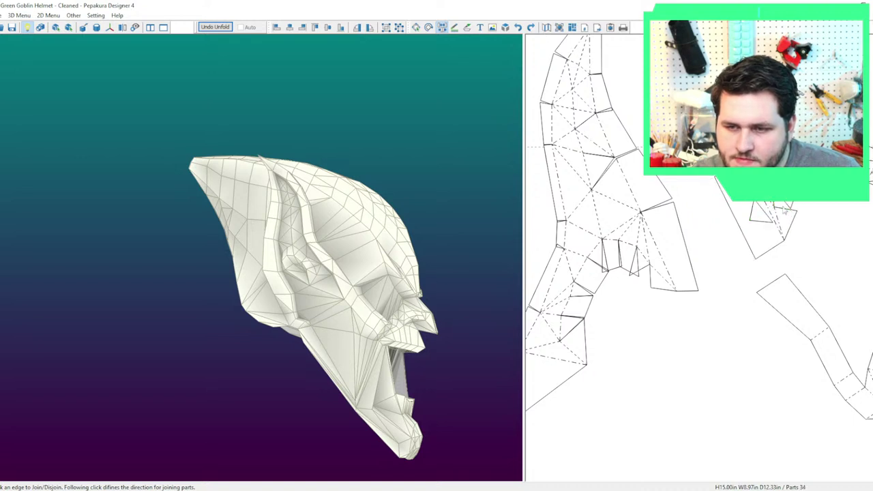
left_click(785, 212)
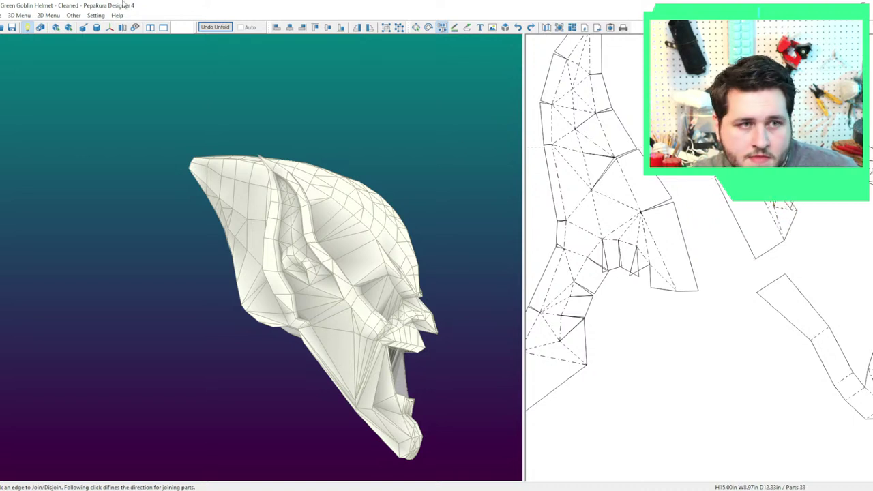
Try joining all adjacent edges across the 2D development with a 10 mm threshold.
left_click(48, 15)
left_click(104, 175)
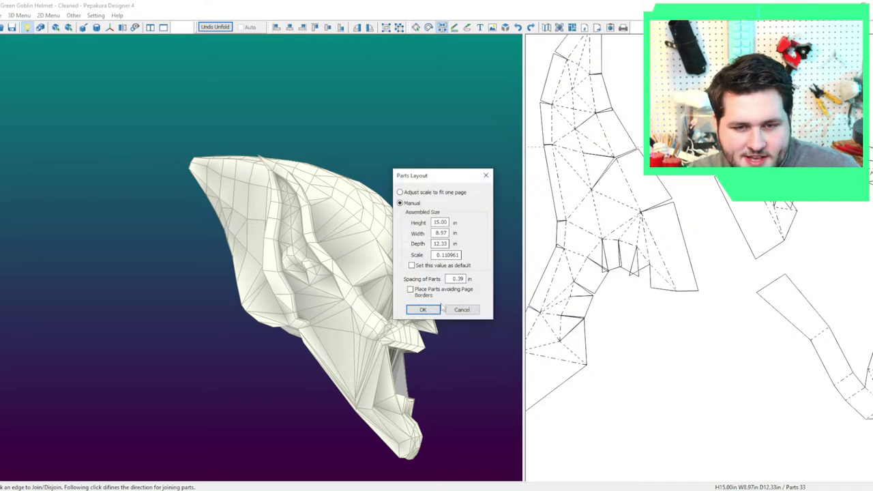
left_click(471, 313)
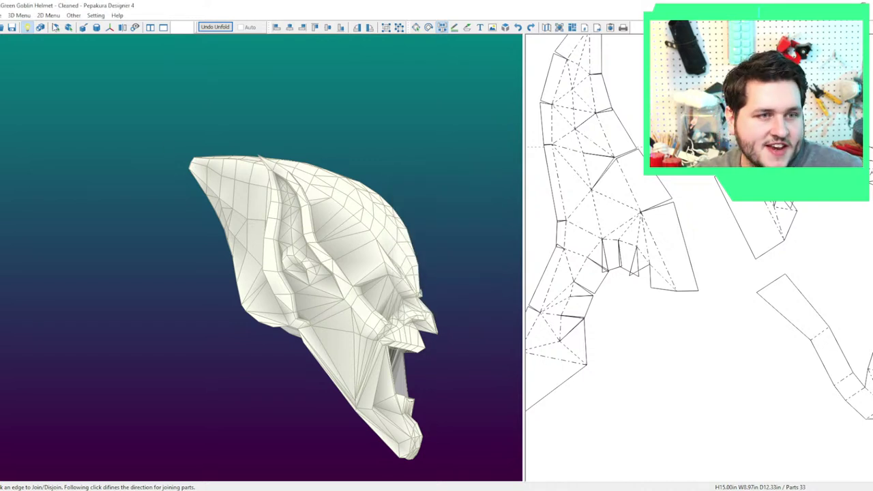
left_click(48, 15)
left_click(69, 171)
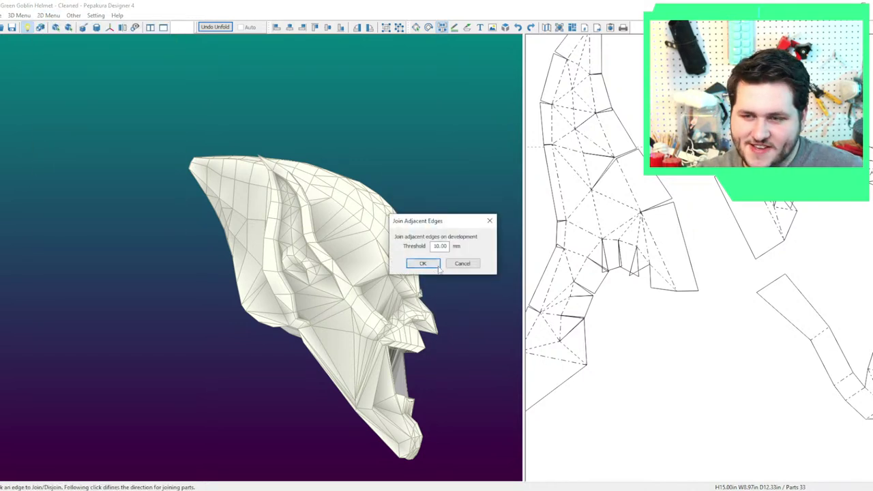
left_click(436, 265)
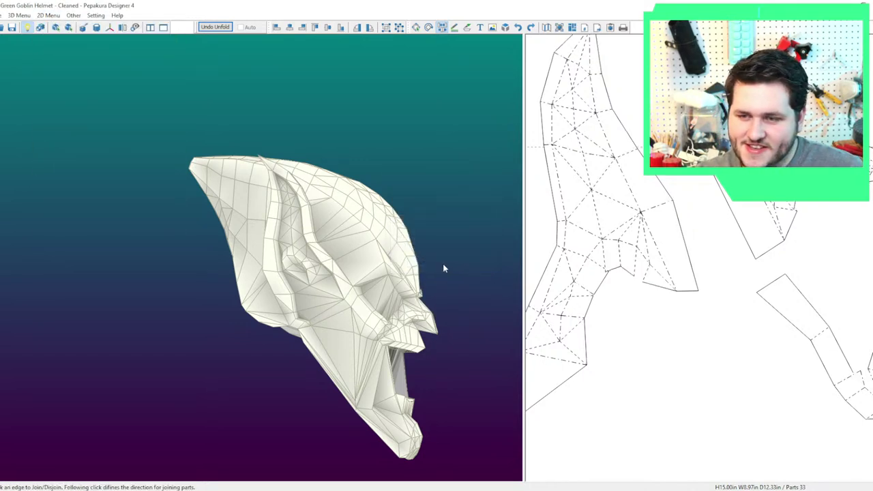
Change the joint of the small flap on the side part, and retry the automatic adjacent-edge join with a 10 mm threshold.
left_click(785, 211)
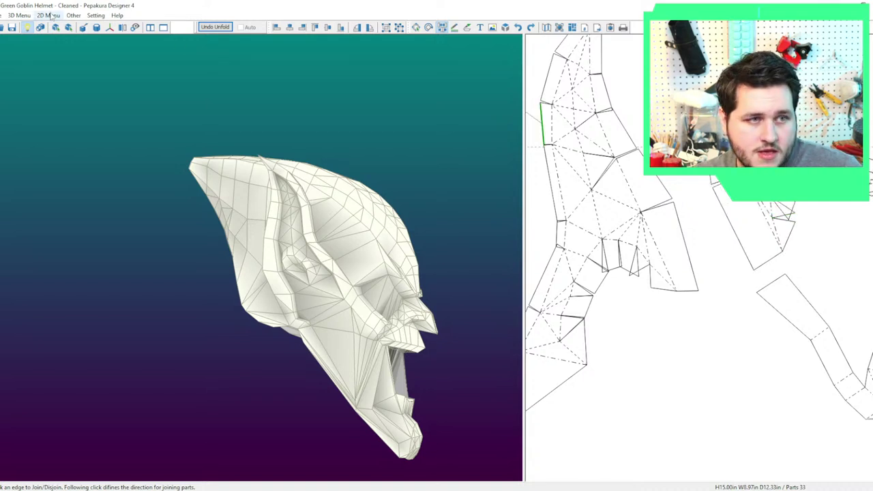
left_click(48, 15)
left_click(75, 168)
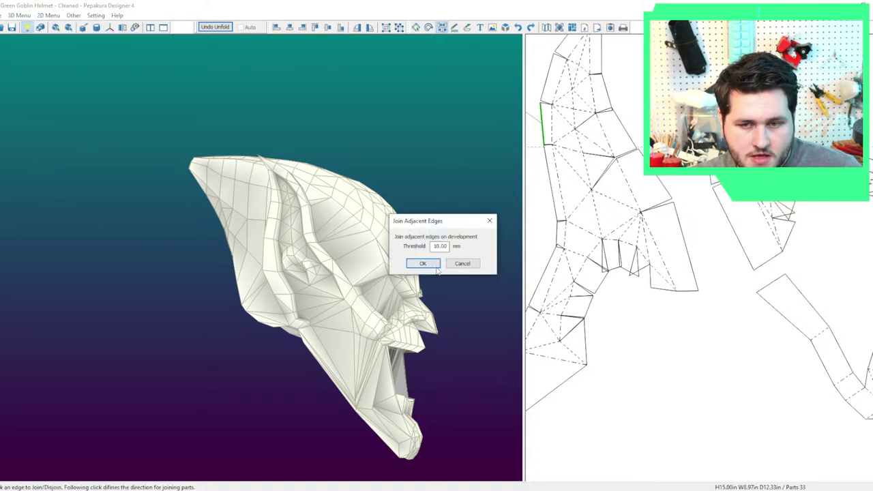
left_click(423, 262)
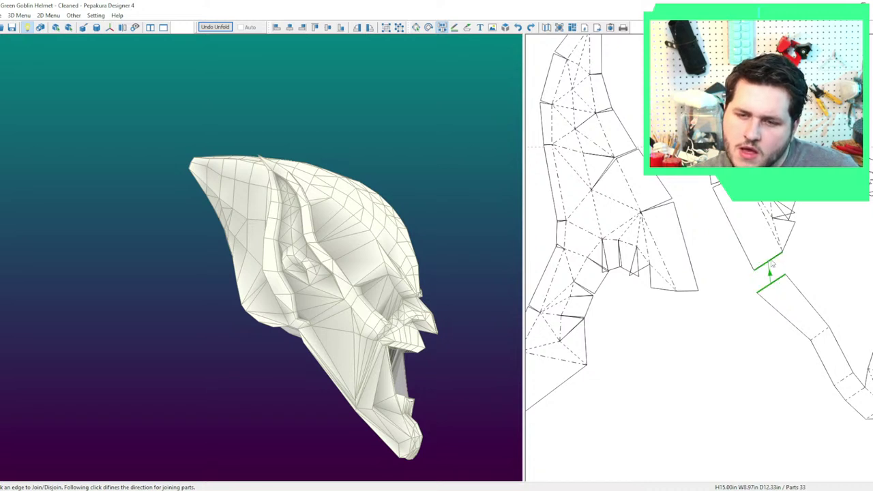
Try joining the end of the long bent strip to the matching short edge of the side part, and undo it.
left_click(771, 266)
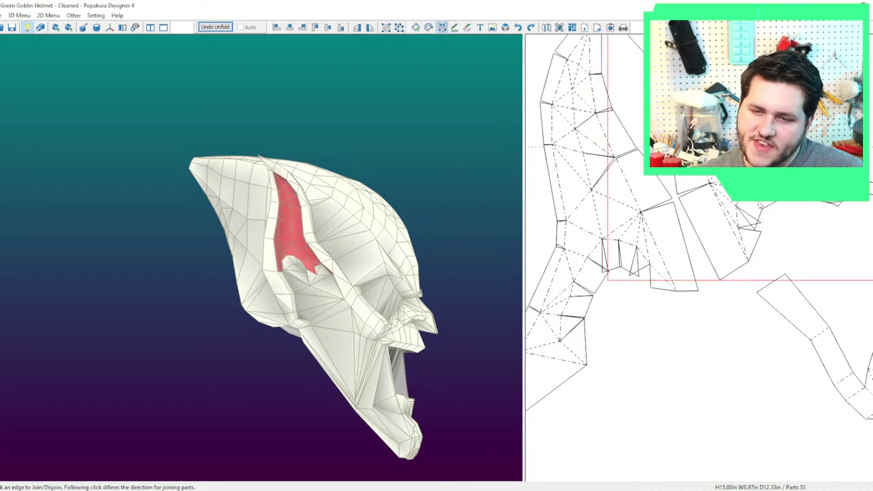
key("ctrl+z")
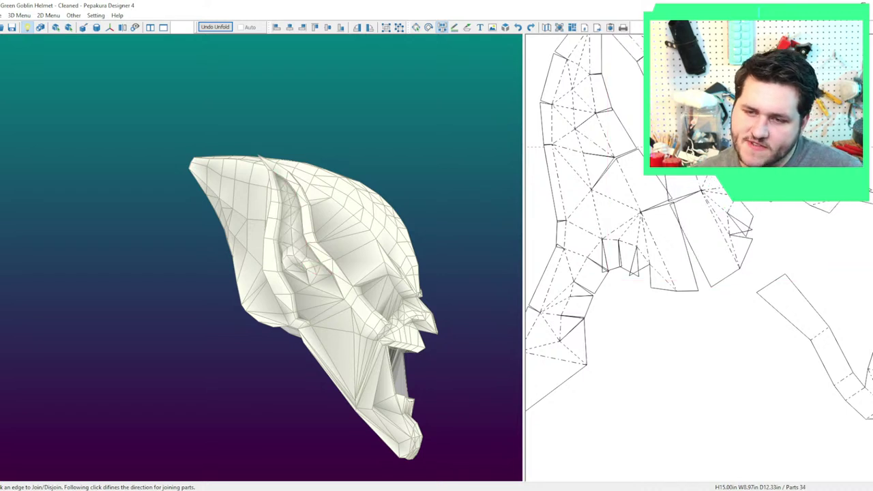
Transfer the neighbouring strip faces one by one onto the curved side part by cutting and rejoining their shared edges.
left_click(750, 203)
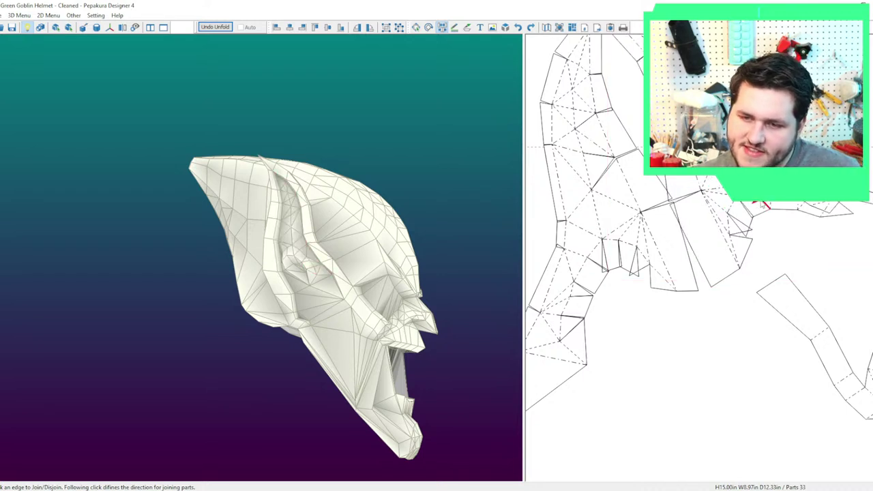
left_click(762, 204)
left_click(758, 202)
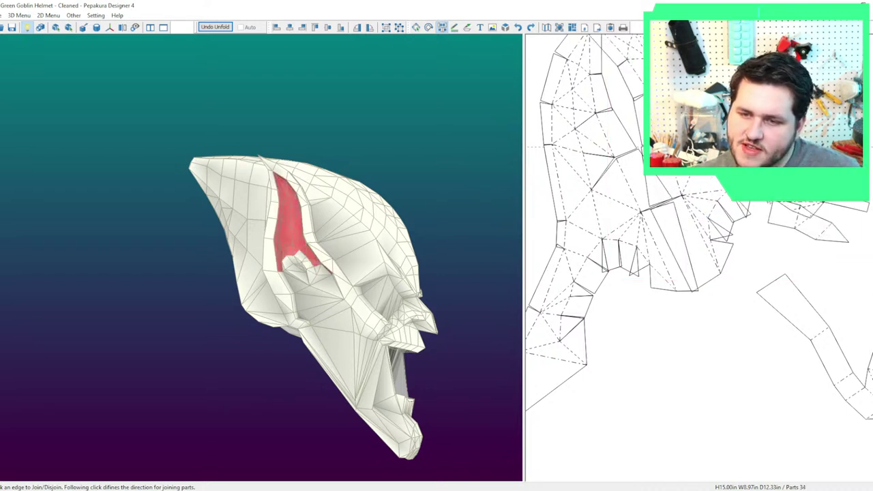
left_click(765, 203)
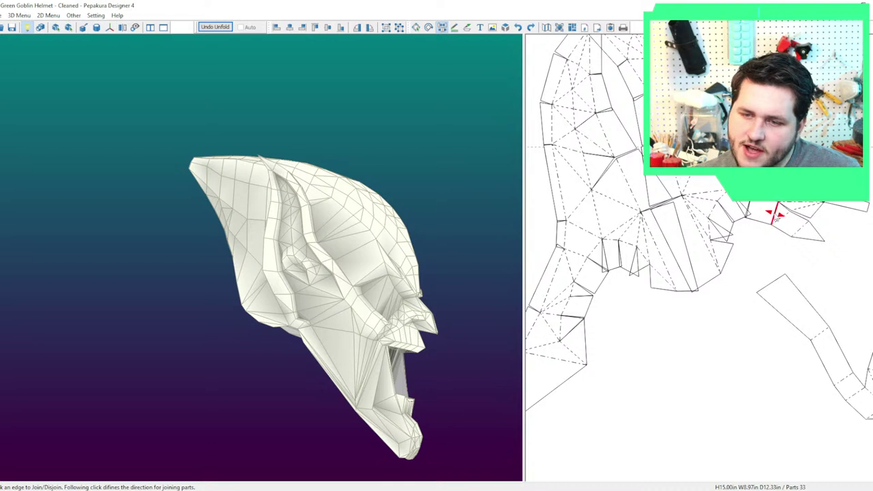
left_click(775, 214)
left_click(784, 213)
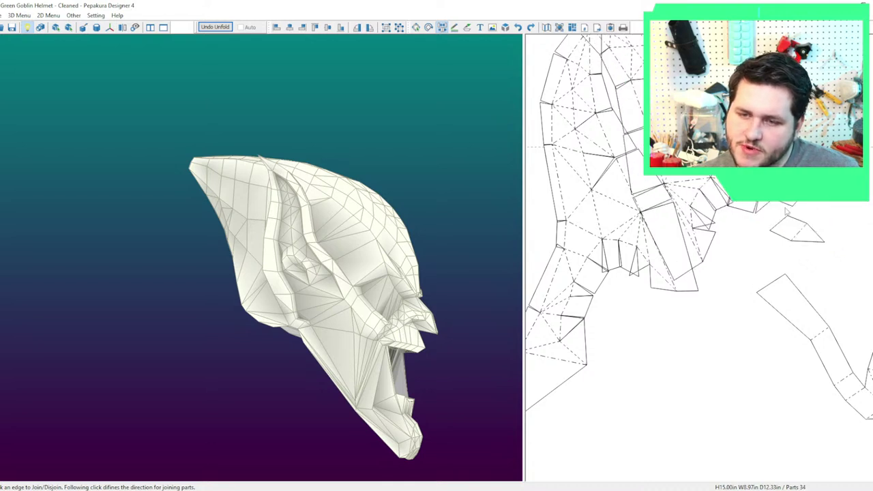
left_click(788, 213)
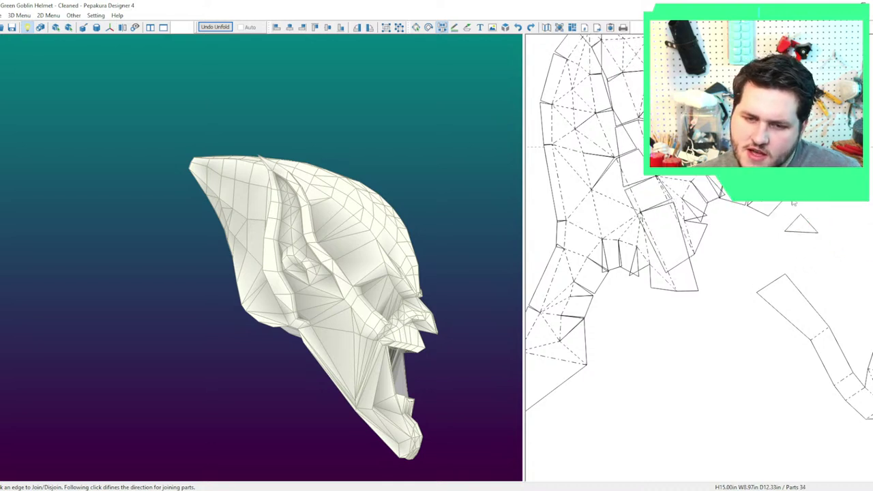
Join the triangular cheek panel and remaining loose faces to the side part, and shift the combined part away from its overlapping neighbour.
left_click(751, 201)
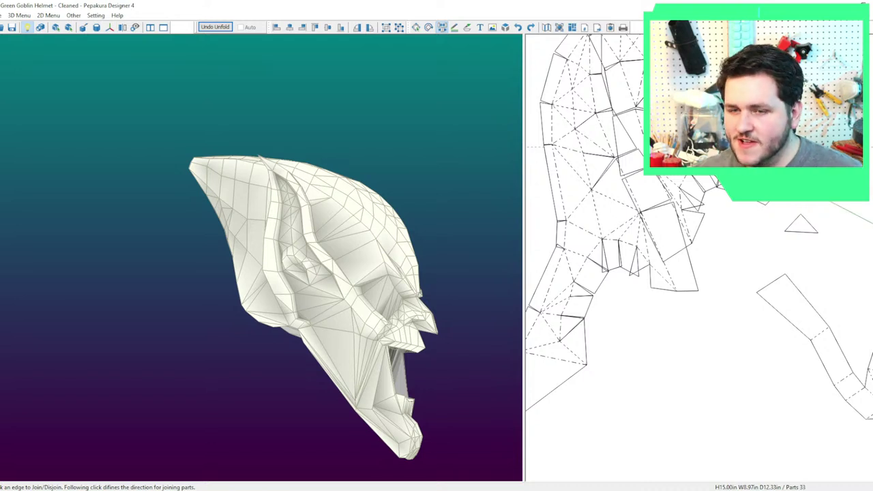
left_click(833, 203)
left_click(833, 204)
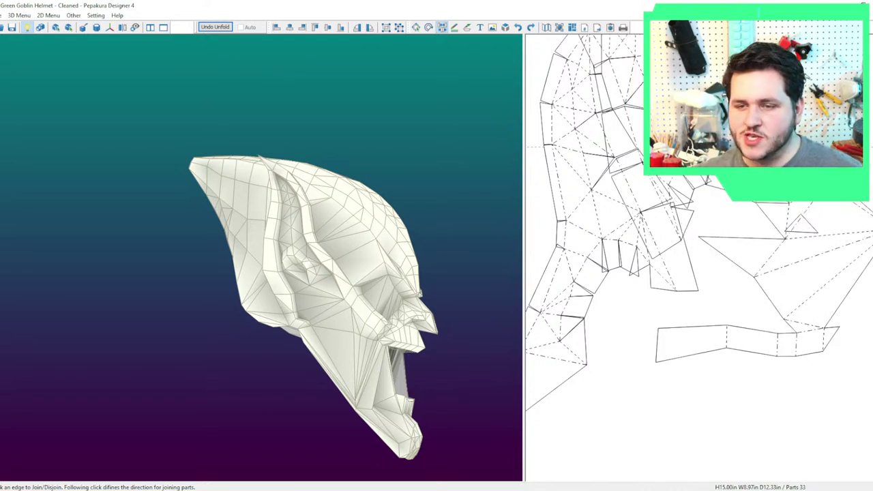
left_click(788, 206)
key("Escape")
left_click_drag(786, 224, 845, 231)
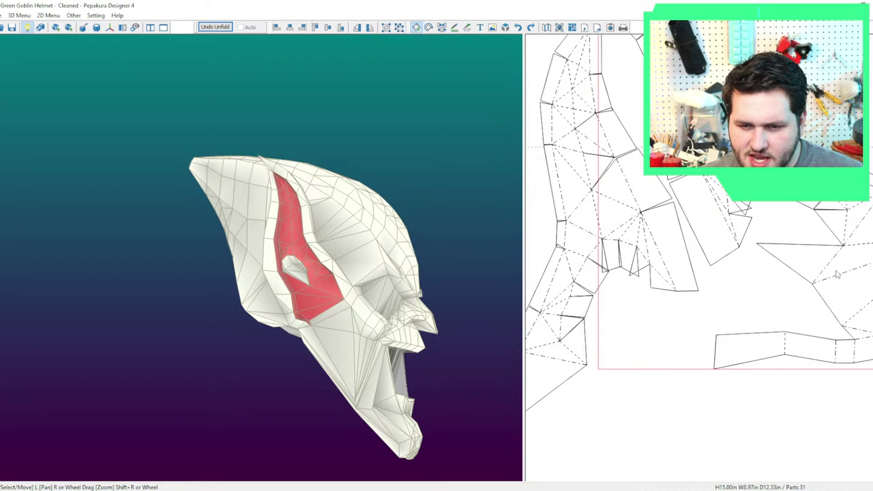
Separate the triangular cheek panel with its bent strip from the curved side part.
scroll(837, 275, "down", 1)
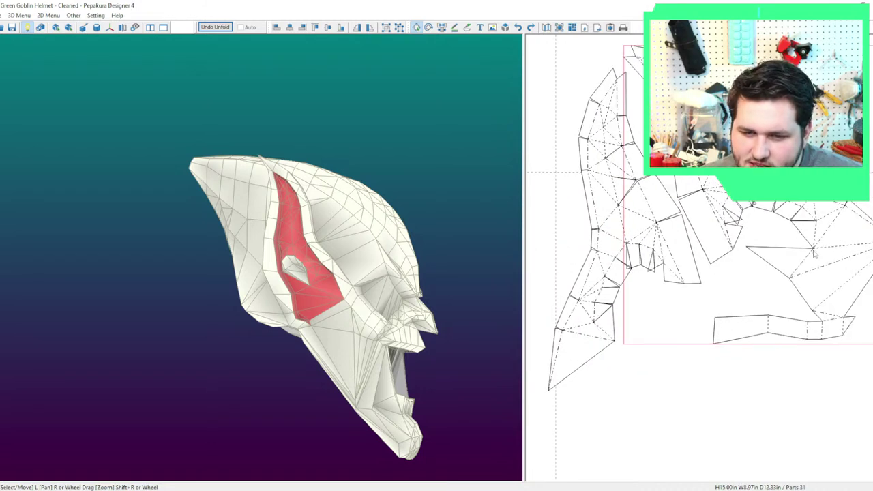
key("ctrl+d")
left_click(832, 249)
key("Escape")
scroll(832, 280, "down", 3)
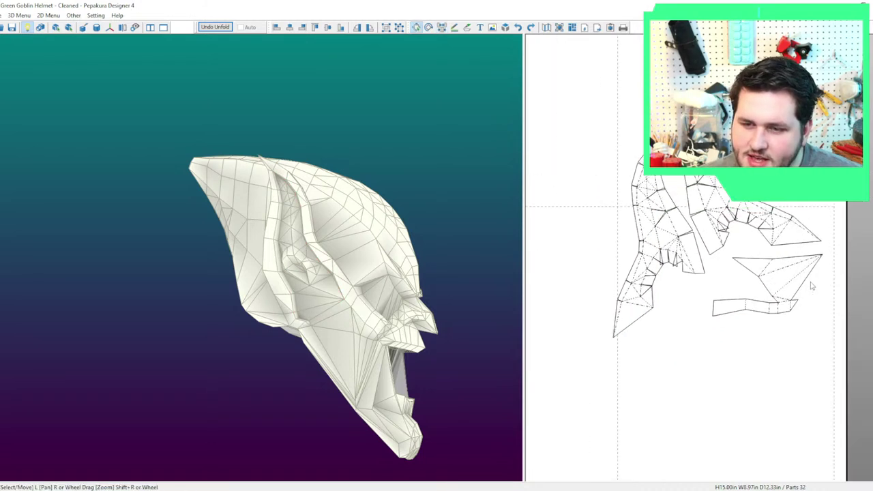
Move the detached cheek panel and strip to the free area near the large lower face part.
left_click_drag(784, 257, 632, 295)
scroll(774, 302, "down", 3)
middle_click_drag(653, 322, 828, 305)
scroll(829, 305, "up", 3)
left_click_drag(828, 305, 749, 305)
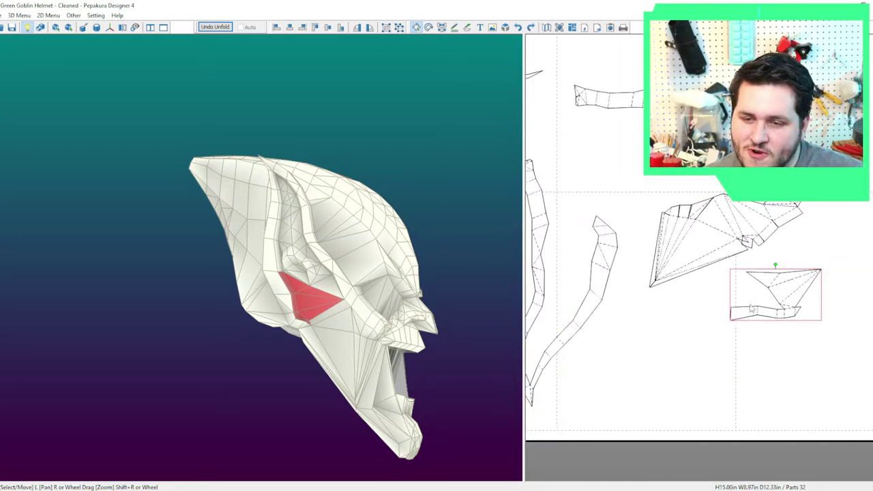
Split the bent strip, attach its segments to the matching cheek panel edges, and move the panel beside the mirrored face part.
key("ctrl+d")
left_click(771, 300)
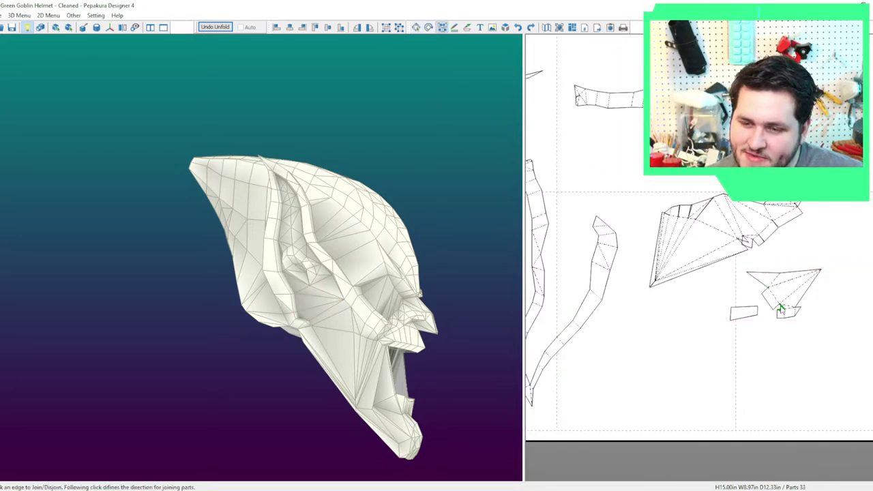
left_click(760, 281)
key("Escape")
left_click_drag(765, 280, 836, 253)
middle_click_drag(841, 247, 678, 283)
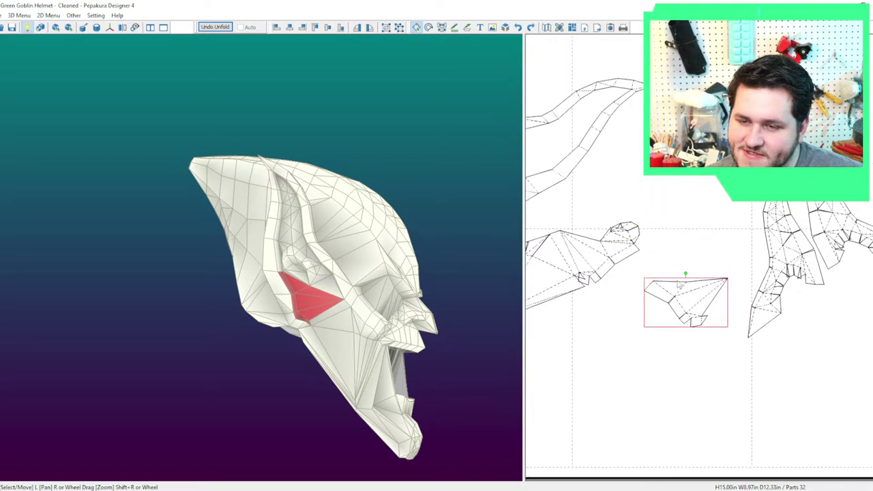
left_click_drag(679, 285, 690, 244)
Join the rounded ear piece to the end of the cheek panel.
scroll(836, 297, "up", 3)
middle_click_drag(691, 244, 748, 258)
key("ctrl+d")
left_click(799, 291)
scroll(775, 294, "up", 2)
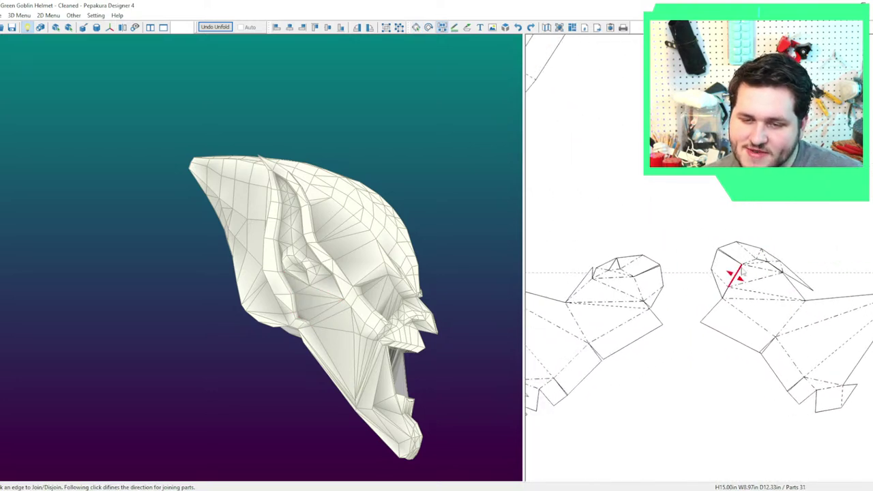
Rearrange the ear piece's small faces and pointed sliver by rejoining them along edges that match the mirrored part.
left_click(755, 262)
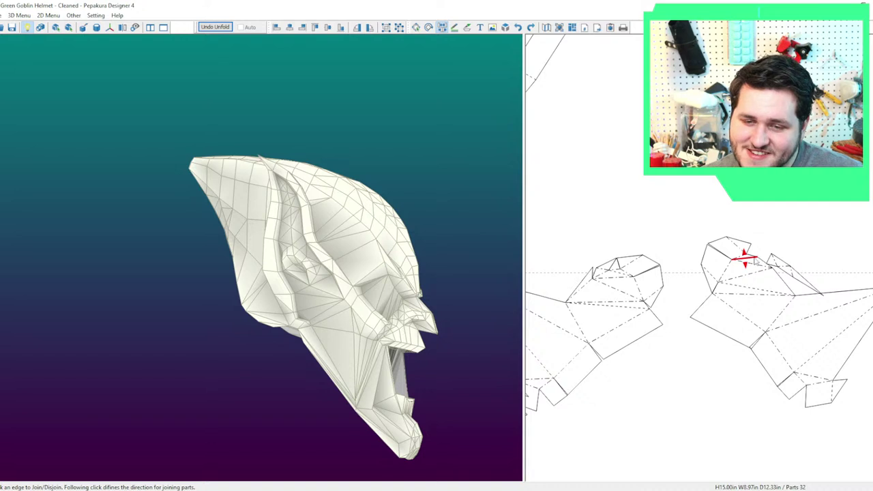
left_click(755, 260)
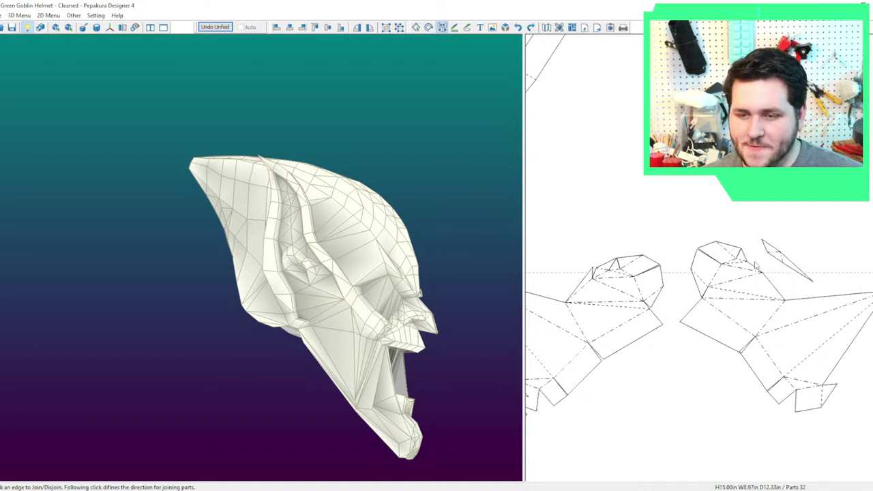
left_click(757, 268)
key("Escape")
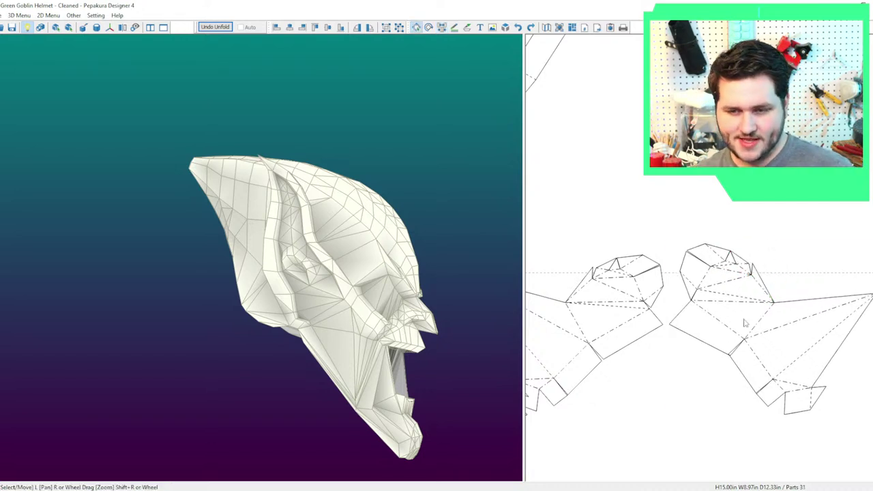
Reattach the small face at the cheek panel's tip and join the large lower face panel to the cheek panel.
left_click(745, 324)
scroll(745, 324, "down", 3)
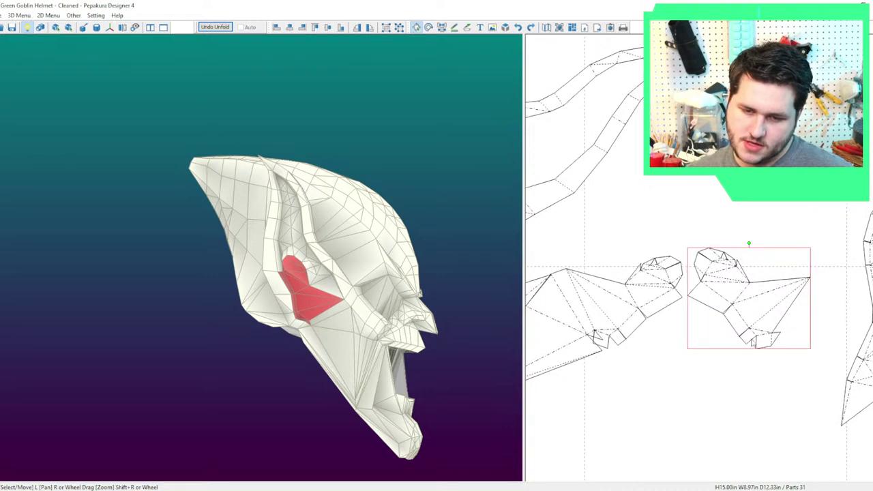
key("ctrl+j")
left_click(771, 340)
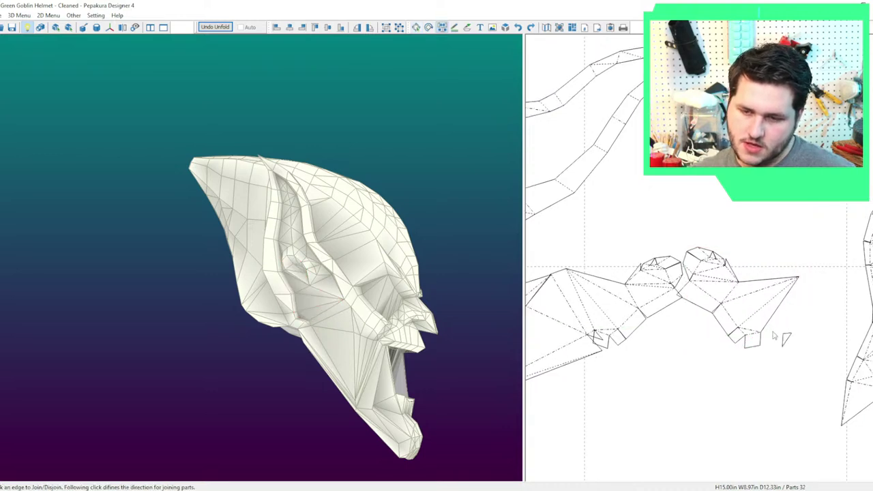
left_click(769, 321)
left_click(775, 335)
key("Escape")
scroll(788, 355, "down", 3)
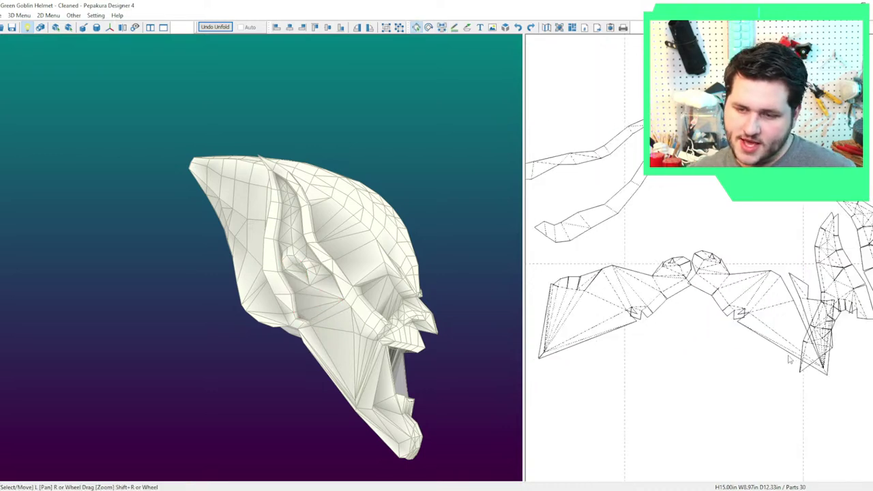
Move the combined ear, cheek and lower face part to open space clear of the other parts.
left_click_drag(779, 318, 718, 413)
middle_click_drag(718, 413, 778, 310)
scroll(784, 358, "up", 3)
Close the long gap in the lower face part and redistribute its small flap faces along the adjacent upper edge.
key("ctrl+j")
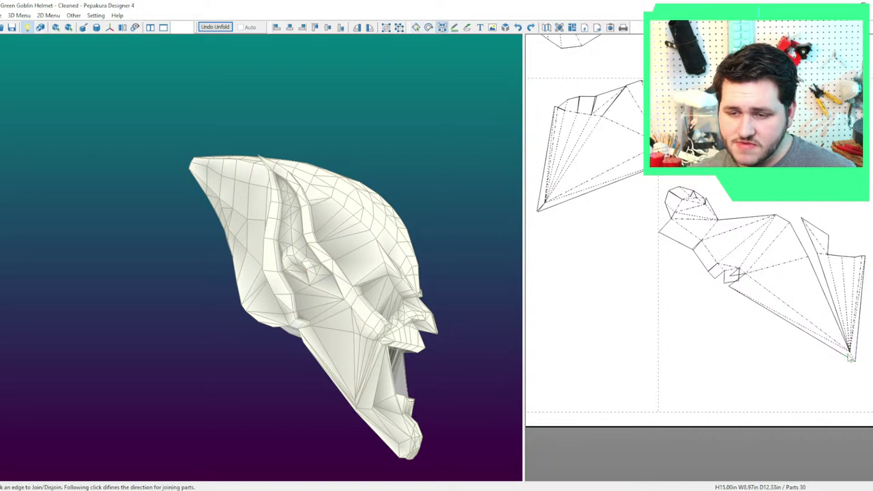
left_click(847, 351)
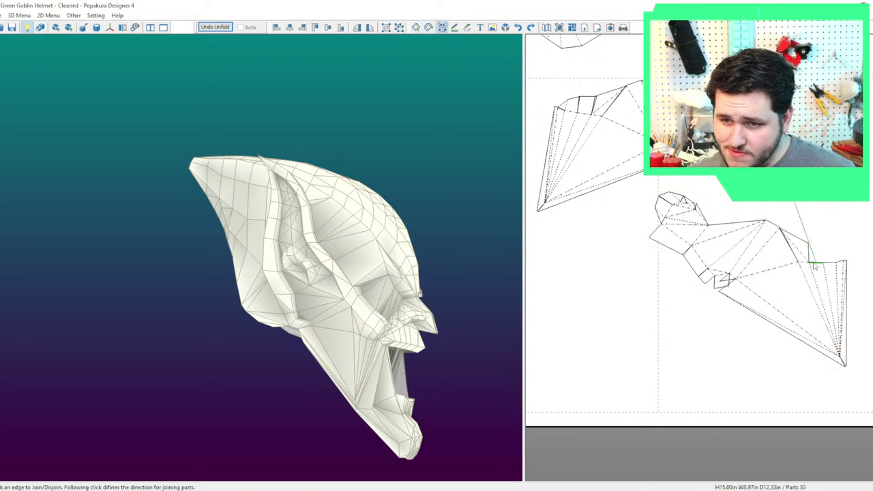
left_click(815, 262)
left_click(823, 255)
left_click(820, 262)
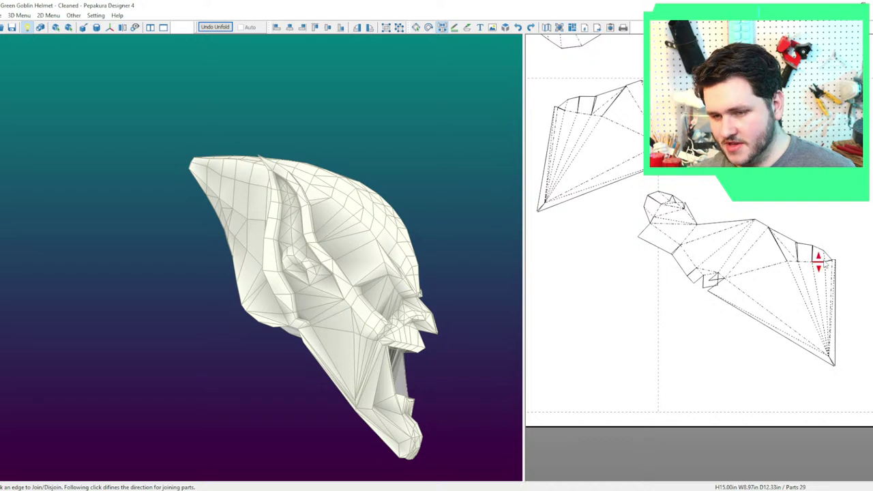
left_click(824, 256)
left_click(817, 263)
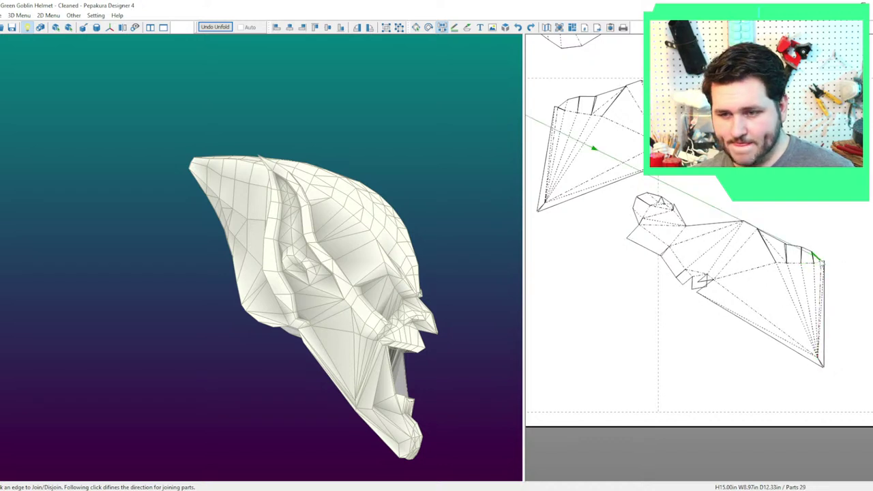
left_click(817, 257)
key("ctrl+z")
key("Escape")
Move the combined ear, cheek and lower face part slightly farther from its mirrored counterpart.
scroll(825, 279, "down", 3)
left_click_drag(746, 274, 783, 282)
right_click_drag(842, 293, 752, 312)
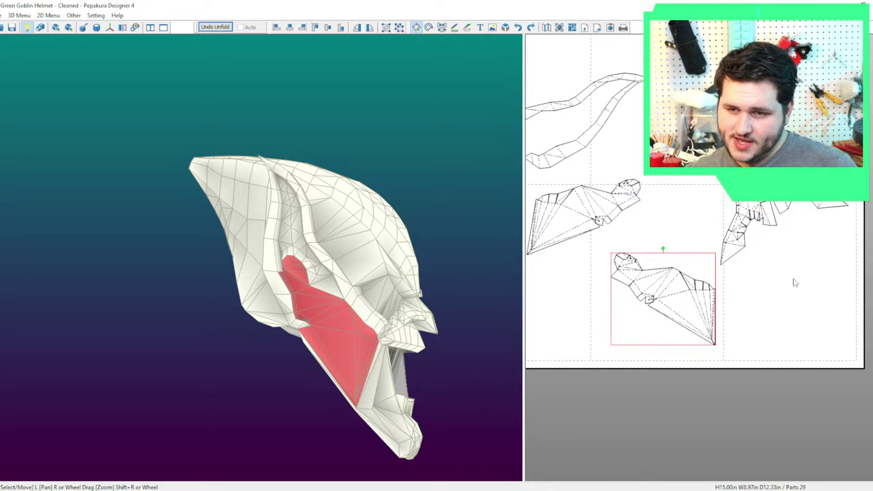
Try Join Adjacent Edges with a 10 mm threshold to close the slits in the unfolded parts.
scroll(778, 286, "up", 3)
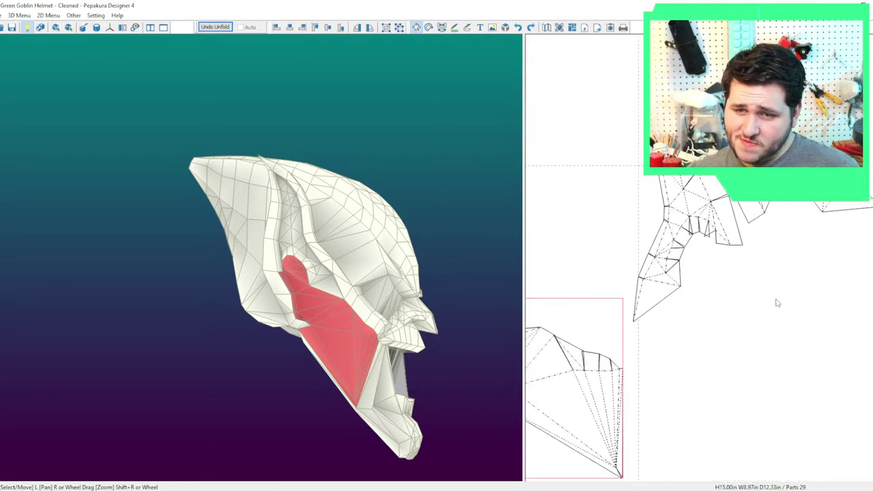
scroll(832, 290, "up", 2)
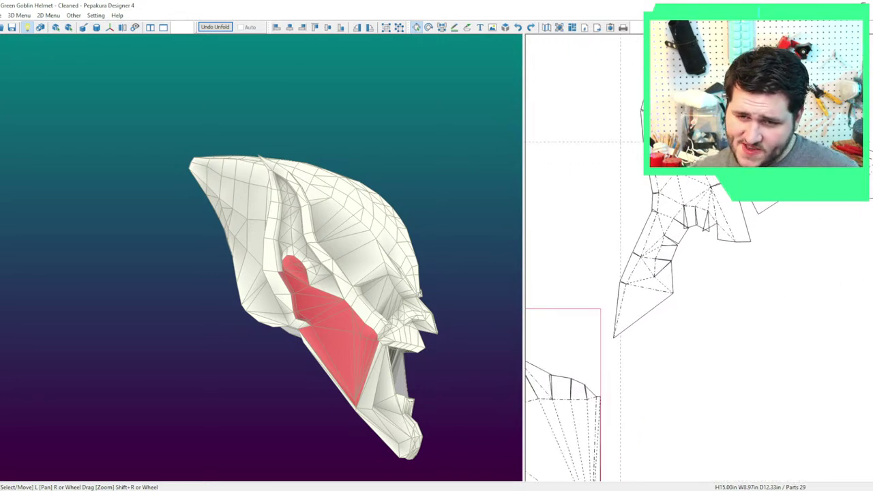
left_click(47, 15)
left_click(102, 171)
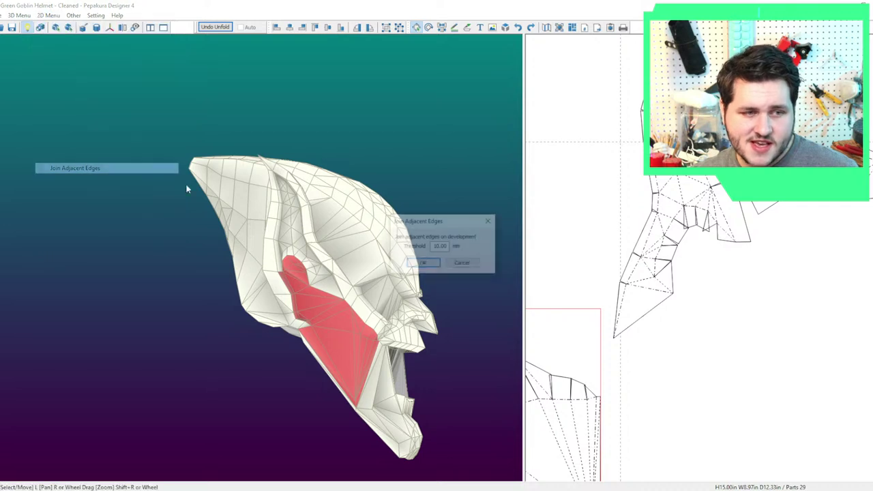
left_click(424, 264)
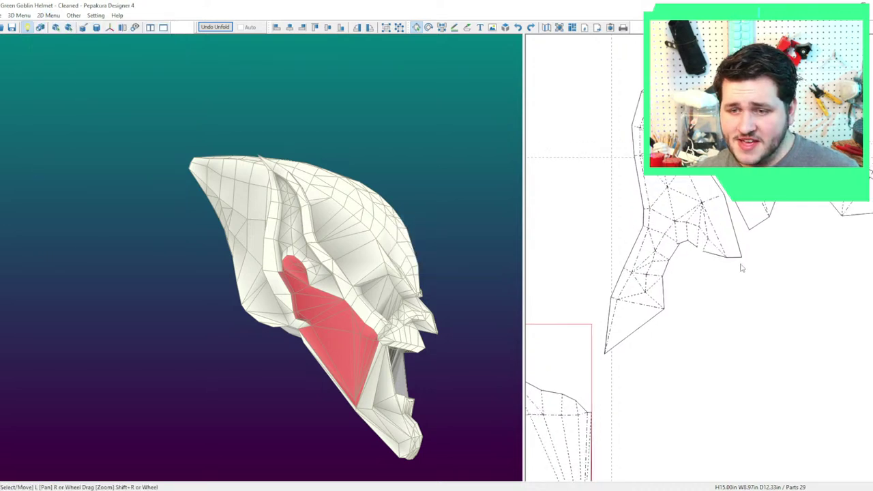
Detach the small triangular face in the temple part's notch and test Join Adjacent Edges at a 10 mm threshold.
key("ctrl+j")
left_click(693, 260)
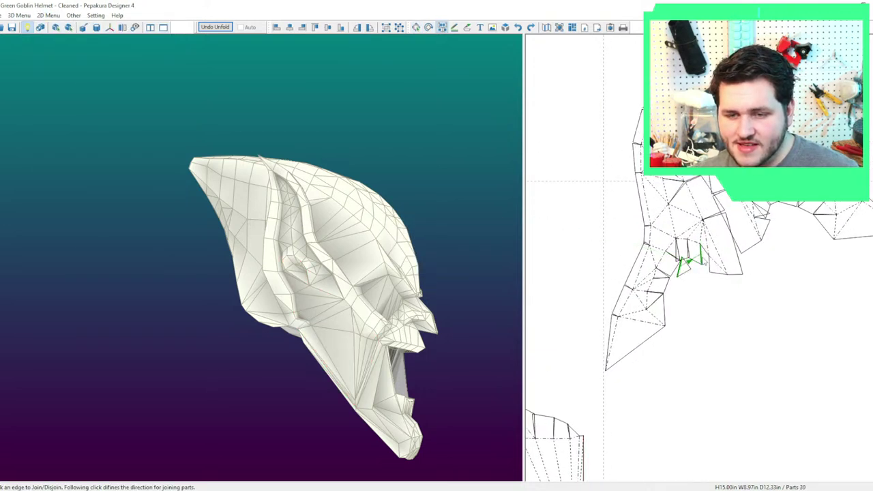
left_click(47, 15)
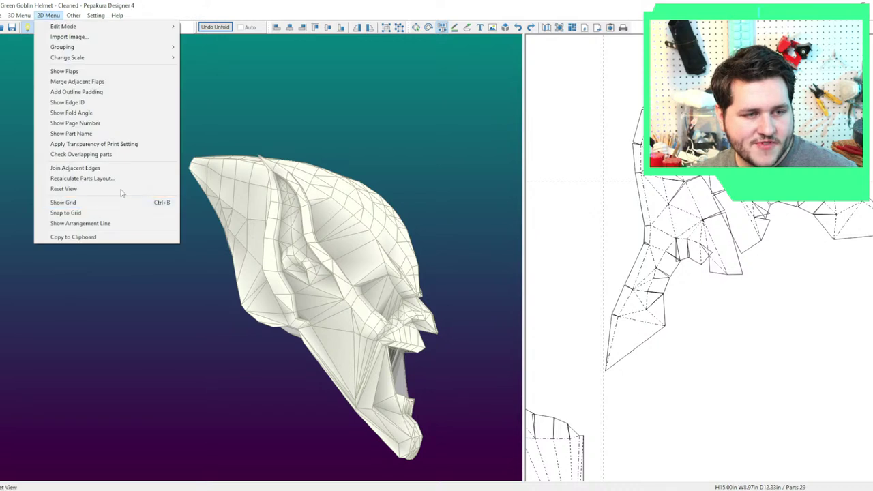
left_click(122, 171)
left_click(423, 263)
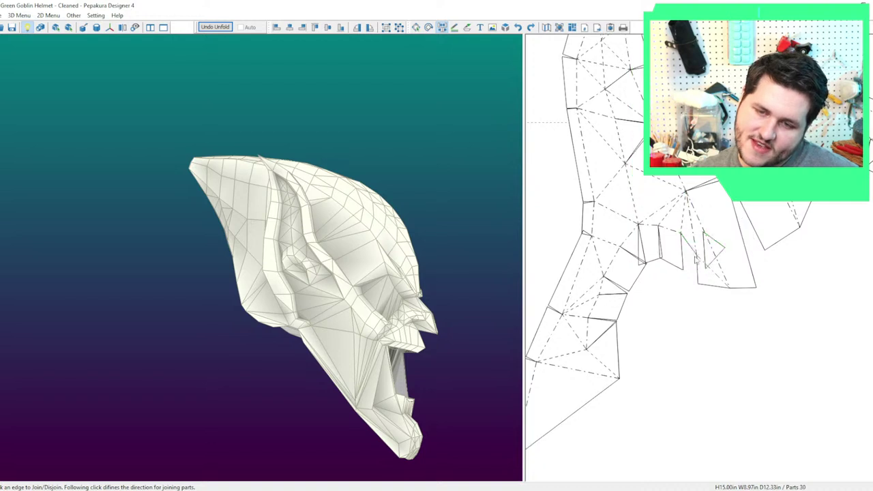
Reattach the small triangular face beside the temple part's notch and test the layout again with Join Adjacent Edges.
left_click(697, 258)
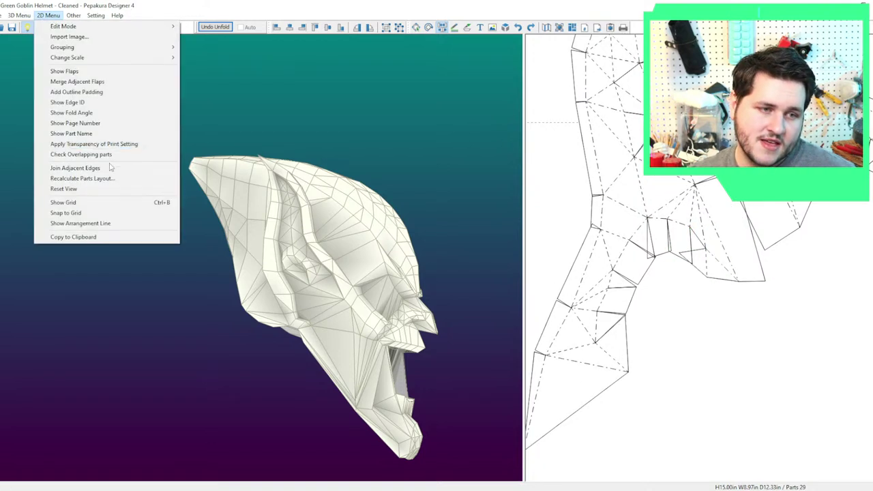
left_click(102, 168)
left_click(423, 264)
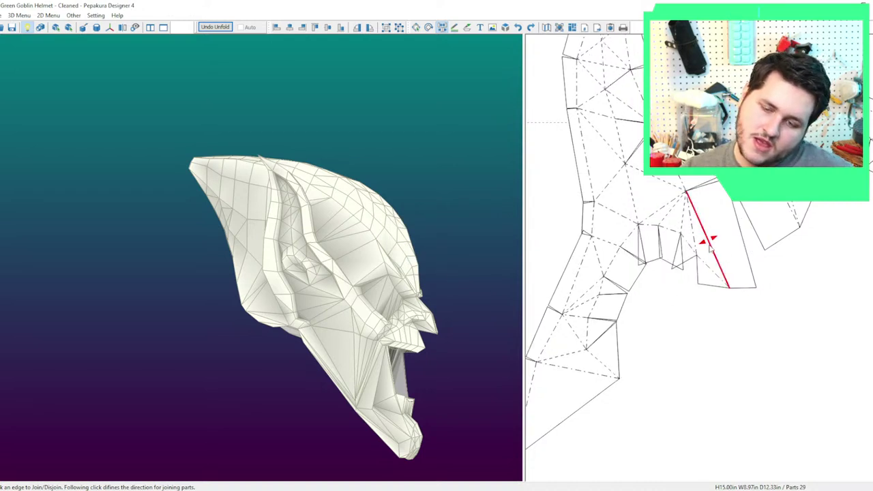
left_click(48, 15)
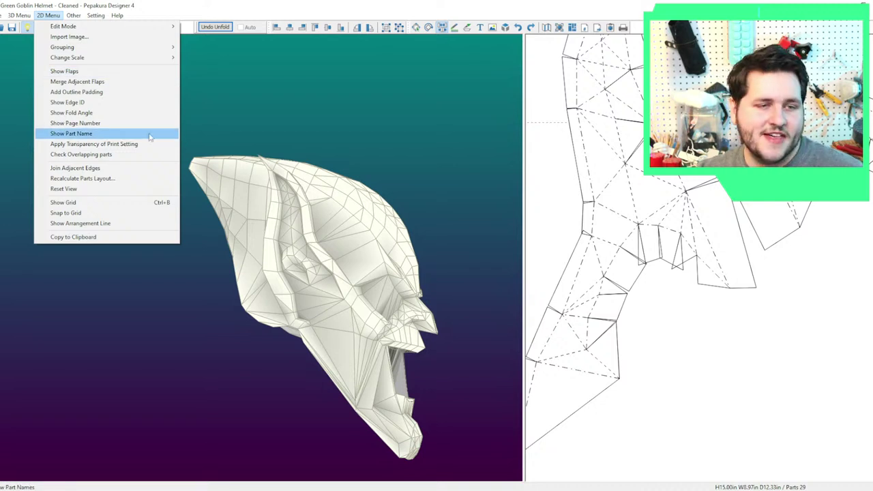
left_click(101, 168)
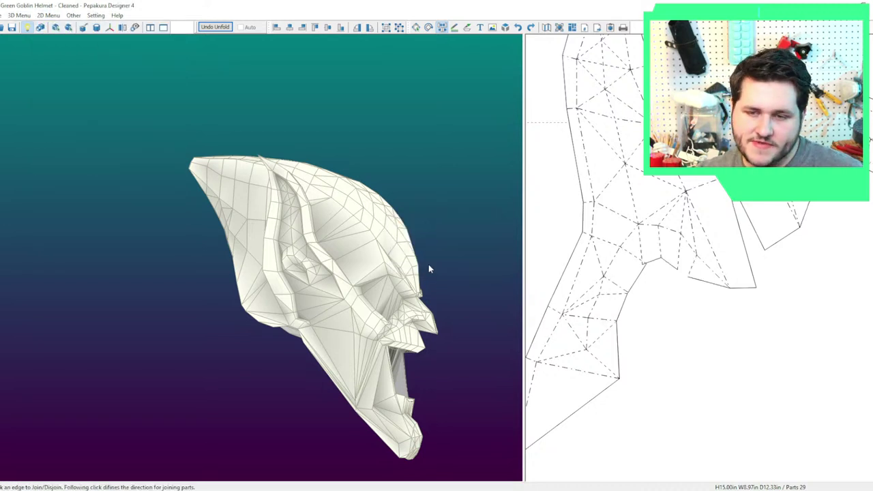
left_click(690, 222)
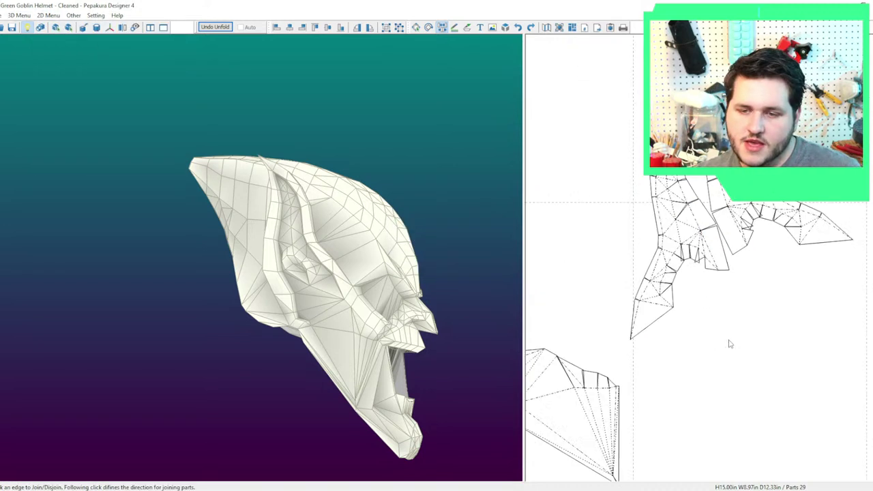
Move the mirrored temple part slightly away from its counterpart.
left_click_drag(746, 248, 763, 250)
scroll(753, 311, "down", 3)
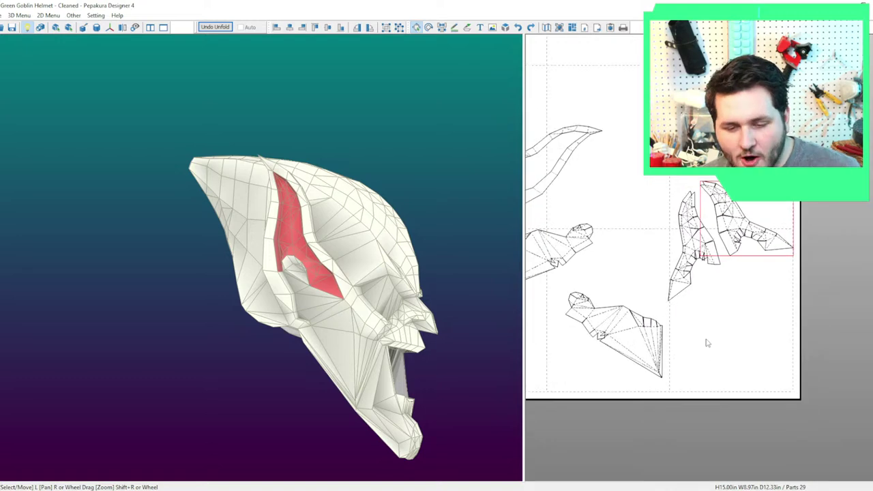
scroll(709, 341, "down", 4)
scroll(852, 329, "down", 3)
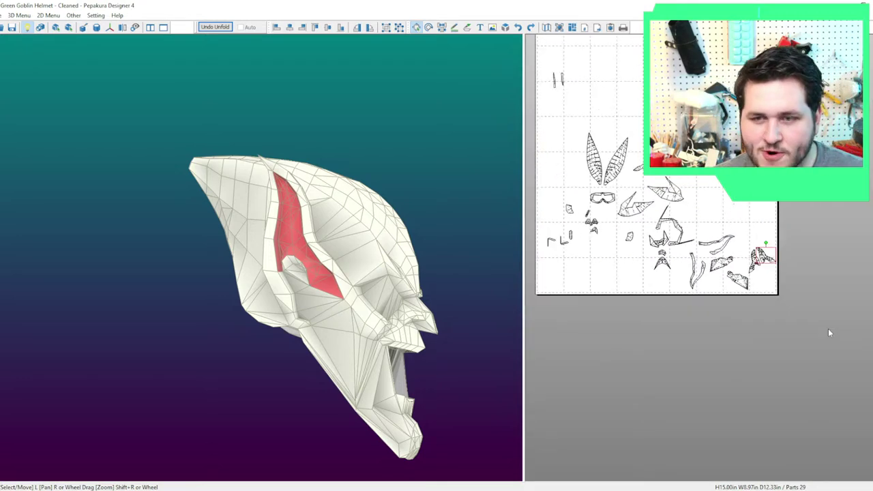
Join the two short, thin ear-edge strips end to end into one long strip.
left_click_drag(827, 342, 533, 117)
right_click_drag(460, 170, 345, 226)
right_click_drag(578, 163, 605, 286)
scroll(600, 286, "up", 4)
key("ctrl+n")
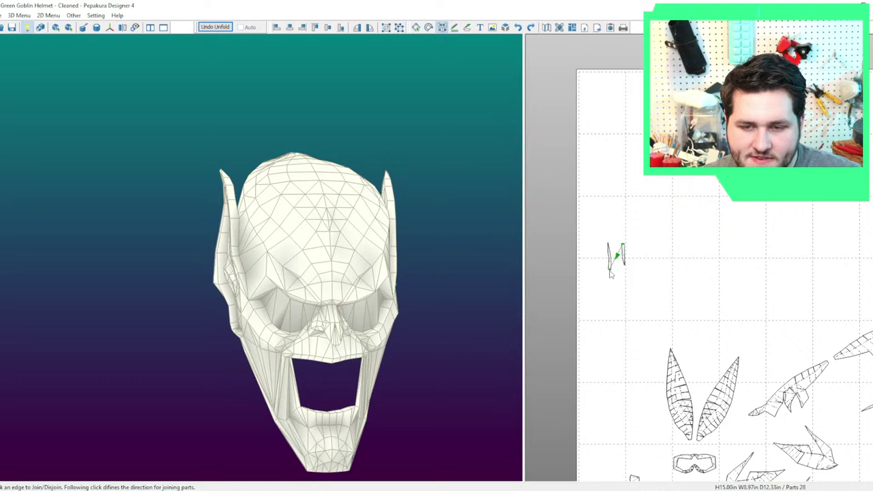
left_click(610, 271)
key("Escape")
Move the joined ear-edge strip beside its matching mirrored strip.
left_click_drag(670, 298, 579, 254)
right_click_drag(663, 325, 595, 267)
left_click_drag(542, 206, 851, 352)
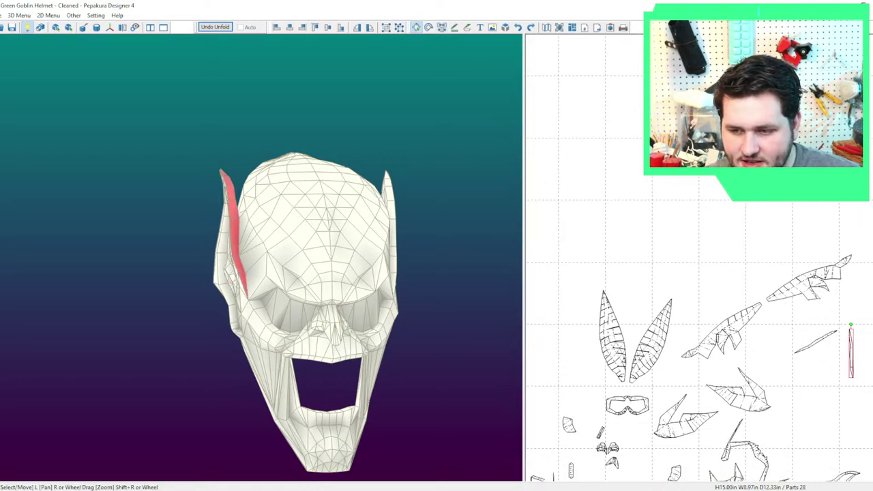
left_click(843, 400)
Apply Join Adjacent Edges to the whole layout with a 10 mm threshold.
scroll(847, 429, "down", 3)
right_click_drag(850, 445, 740, 266)
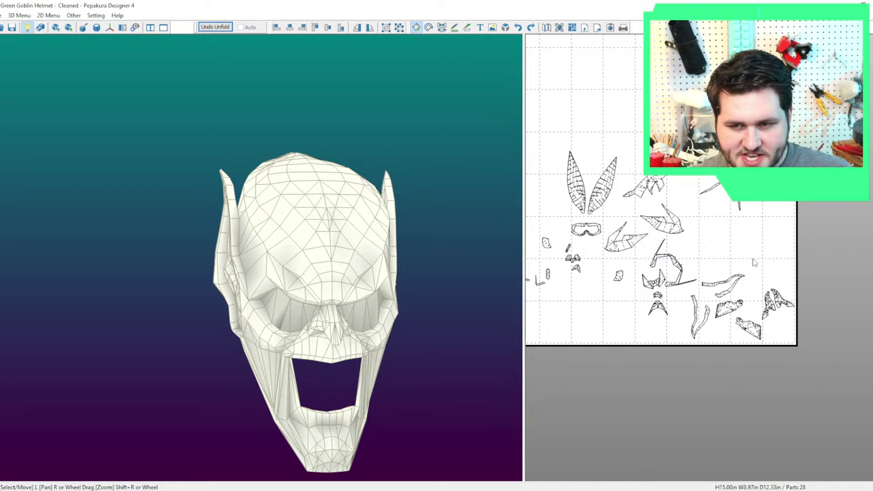
left_click(49, 15)
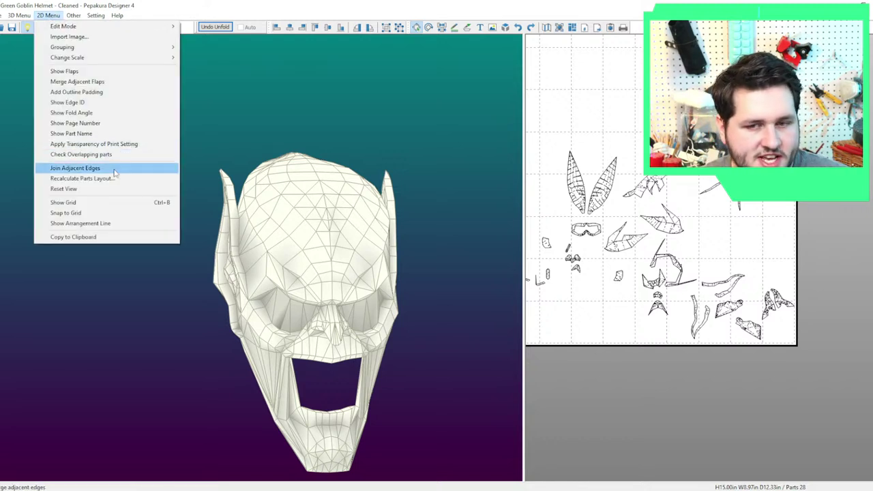
left_click(114, 170)
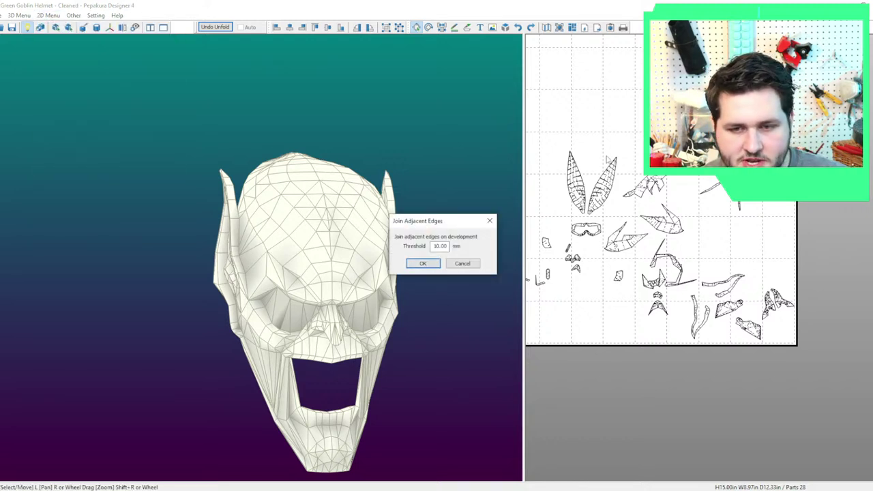
left_click(422, 264)
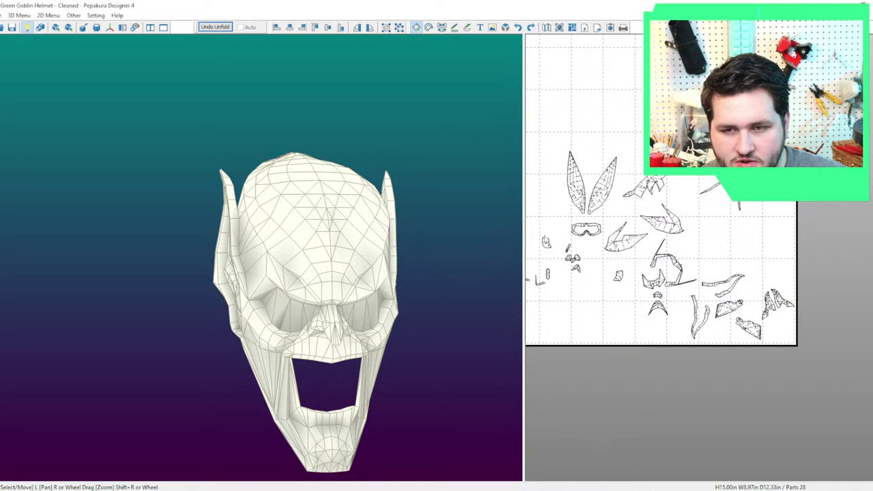
Examine the unfolded parts across the layout, including the face strips, nose pieces, eye frame and long crown halves, for joining quality.
scroll(682, 273, "up", 5)
scroll(689, 271, "up", 3)
scroll(689, 272, "down", 9)
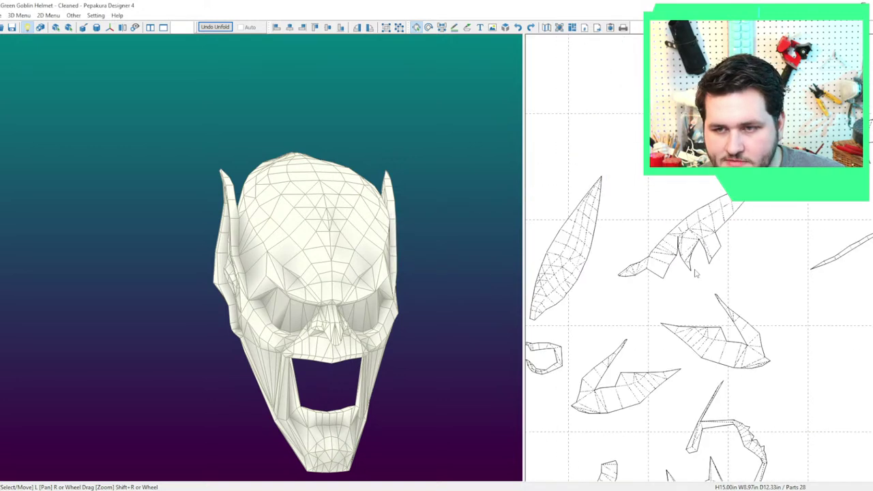
middle_click_drag(740, 382, 680, 236)
scroll(680, 236, "up", 4)
scroll(709, 249, "up", 3)
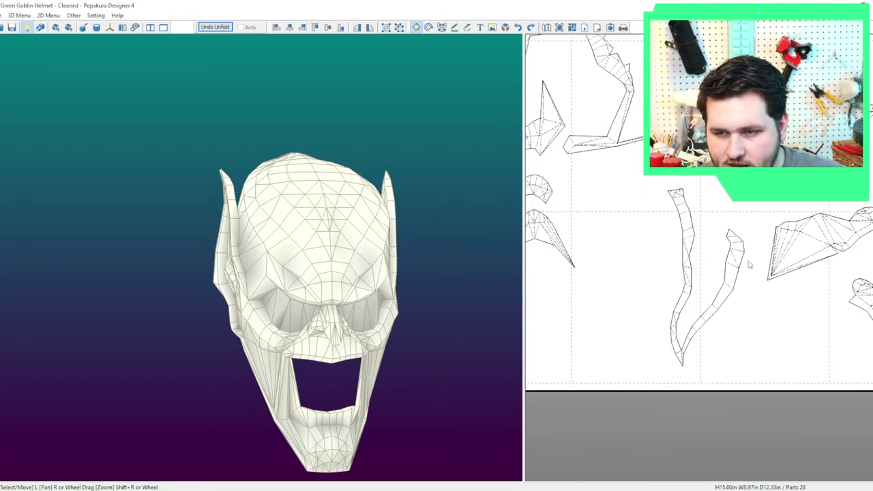
middle_click_drag(749, 264, 609, 284)
scroll(609, 280, "down", 3)
middle_click_drag(545, 267, 701, 286)
middle_click_drag(648, 264, 821, 321)
middle_click_drag(709, 210, 812, 276)
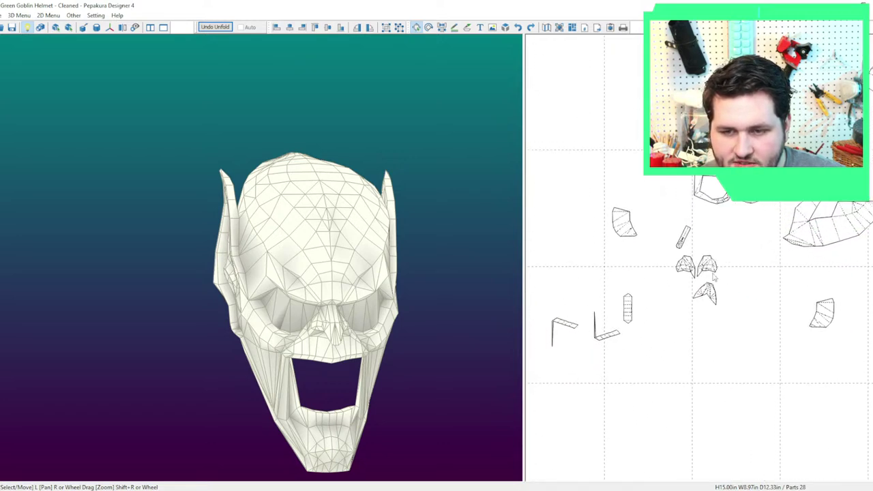
scroll(714, 276, "up", 3)
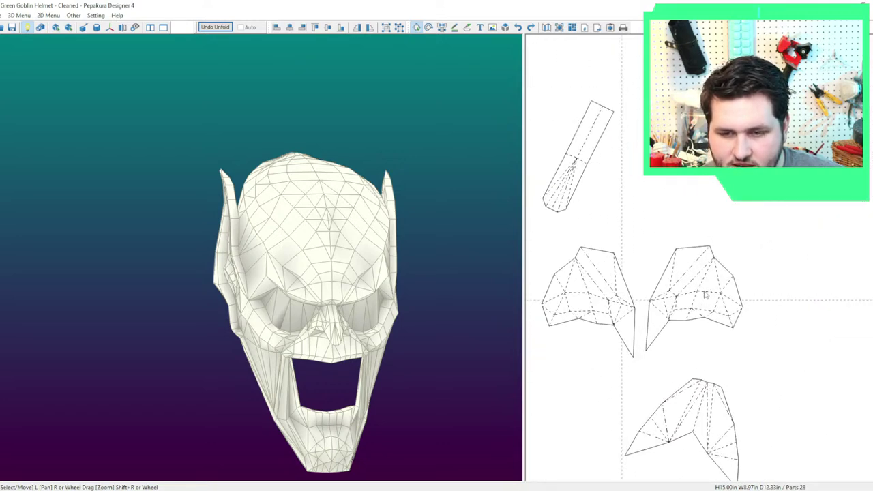
scroll(705, 294, "down", 5)
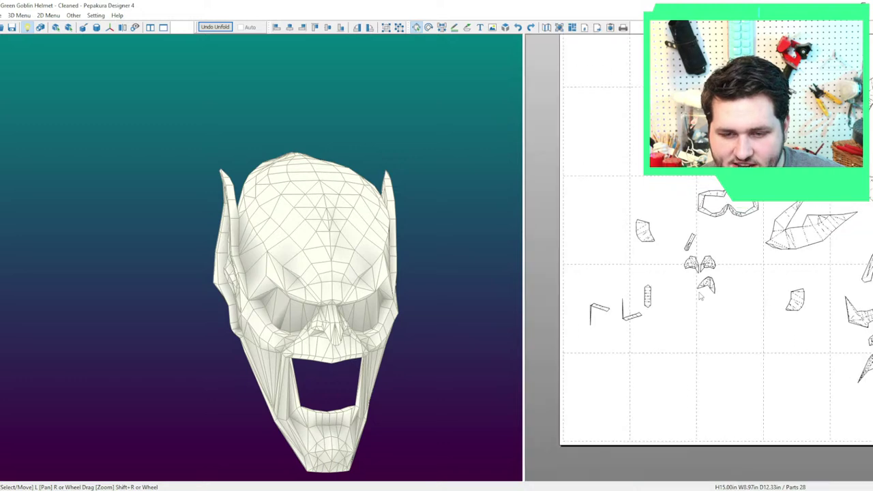
right_click_drag(754, 237, 681, 351)
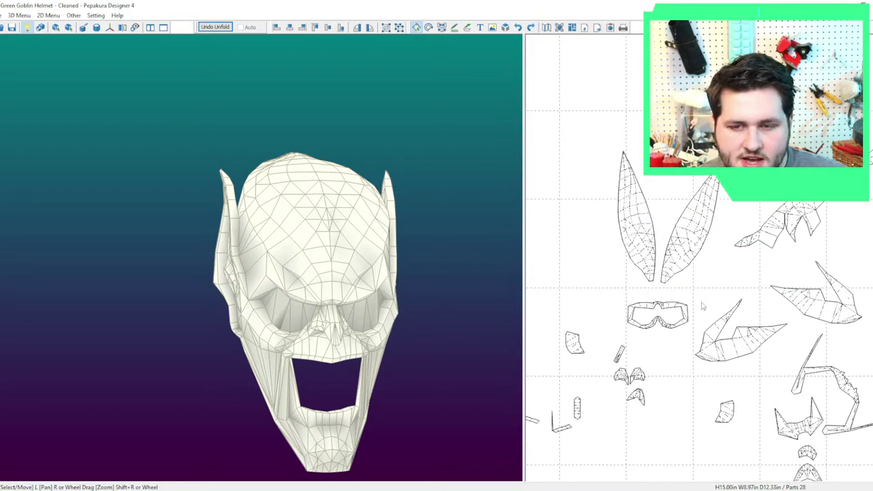
right_click_drag(310, 232, 294, 250)
scroll(653, 294, "up", 2)
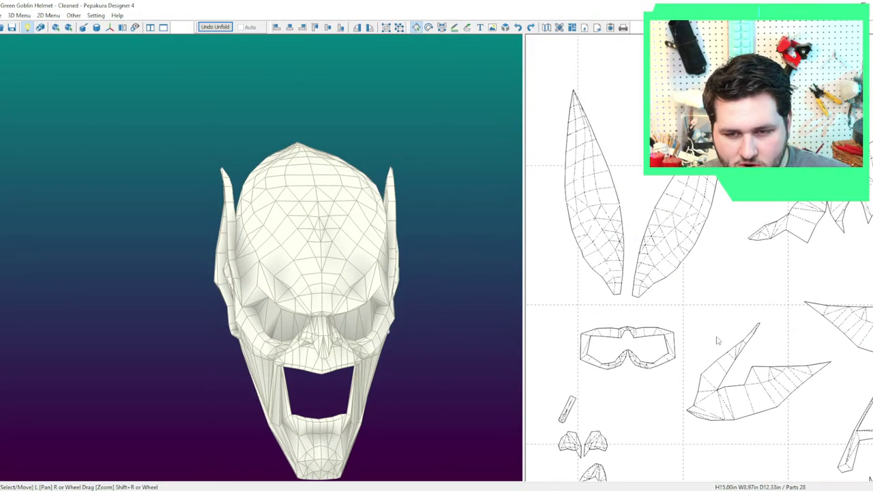
scroll(717, 341, "up", 2)
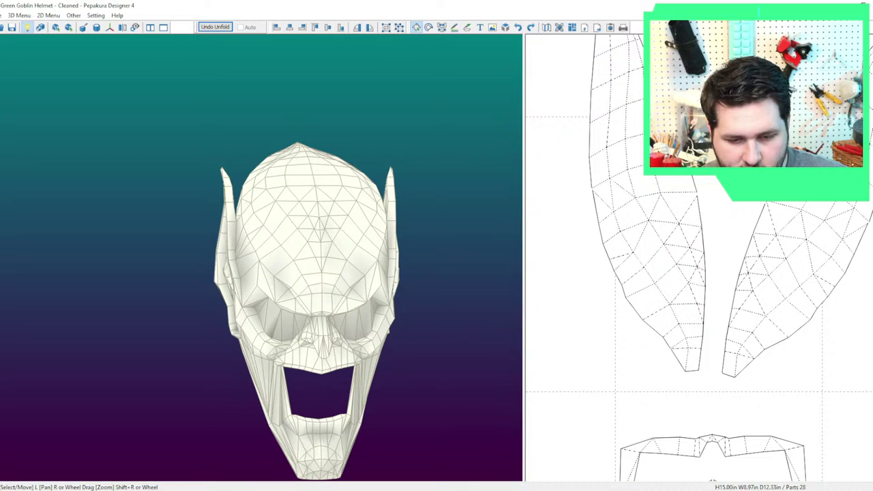
Switch to the browser and compare the side and front reference photos of the Green Goblin helmet.
key("alt+Tab")
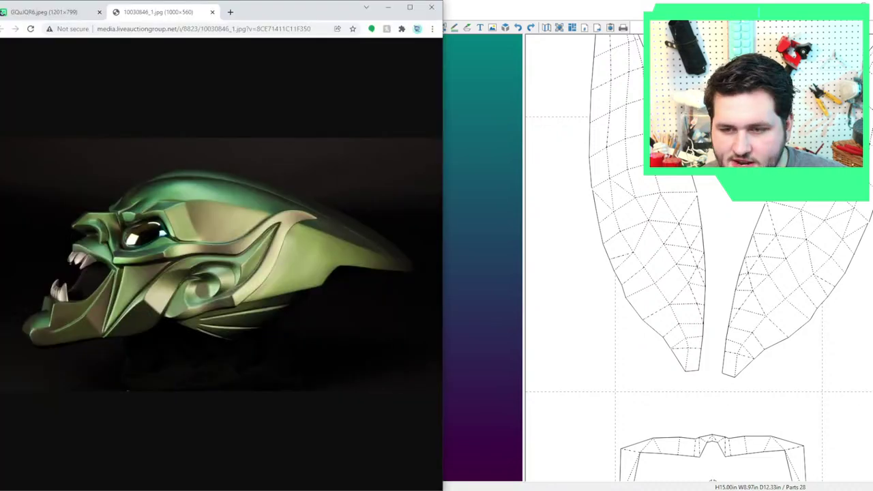
key("alt+Tab")
key("alt+Tab")
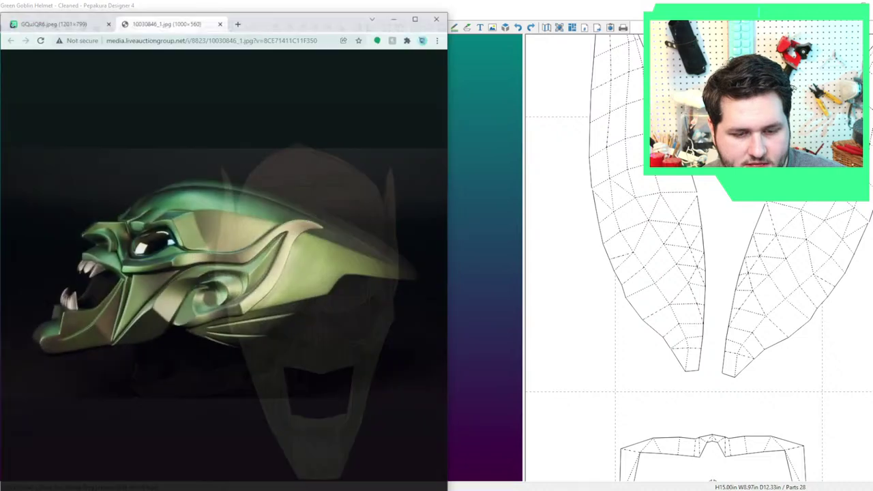
left_click(61, 13)
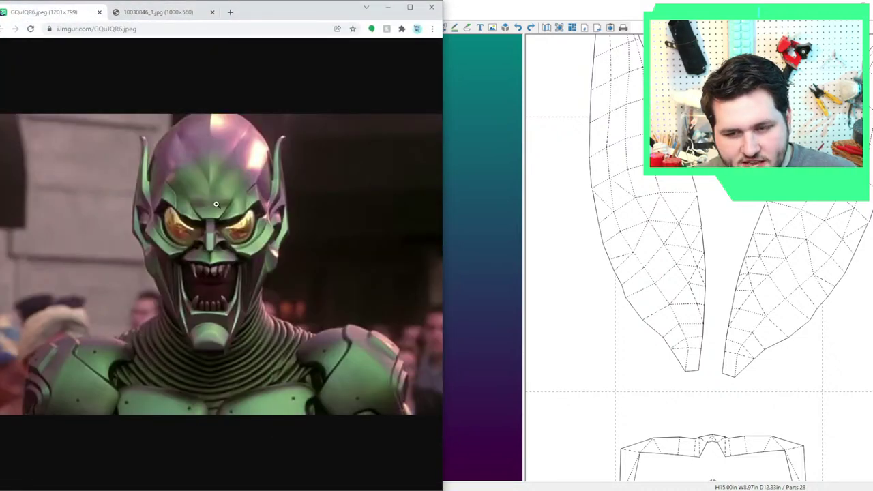
key("ctrl+n")
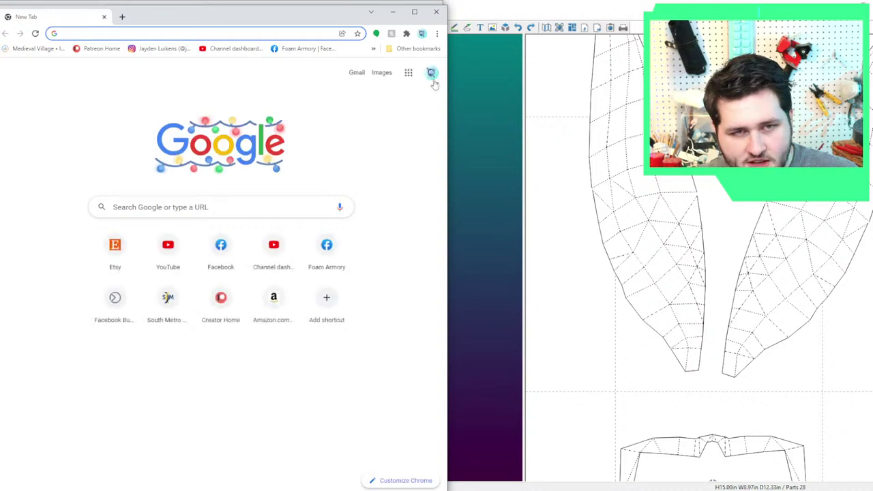
left_click(437, 9)
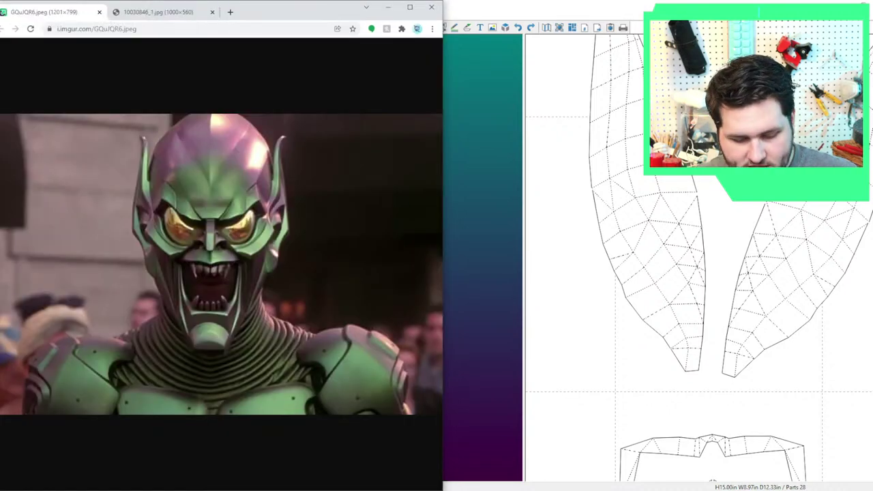
Return to Pepakura Designer and join the two long crown halves along their shared centre edge near the lower ends.
key("alt+Tab")
left_click(705, 340)
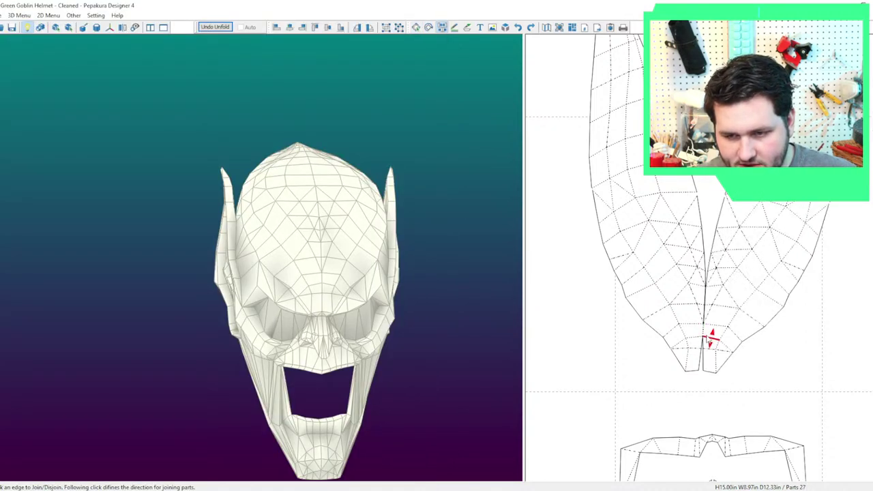
Join the remaining centre edges of the two crown halves down to their lower tip.
left_click(707, 334)
left_click(691, 344)
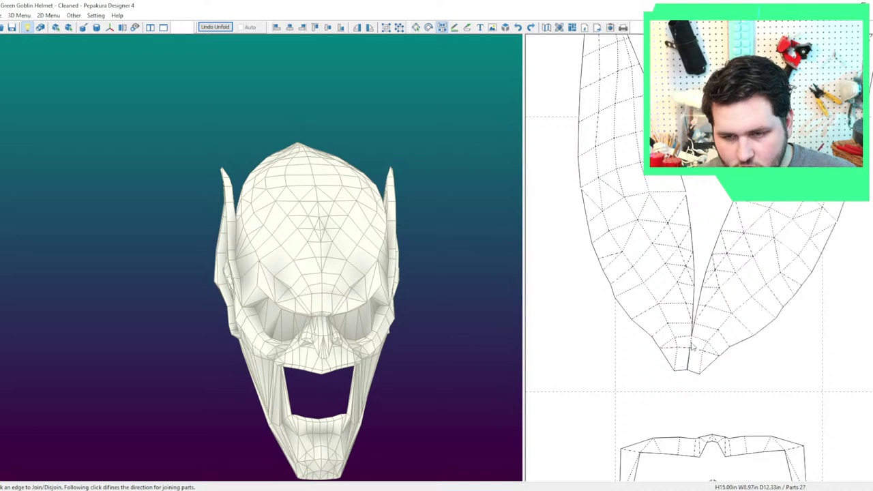
left_click(692, 346)
left_click(688, 363)
scroll(724, 348, "up", 2)
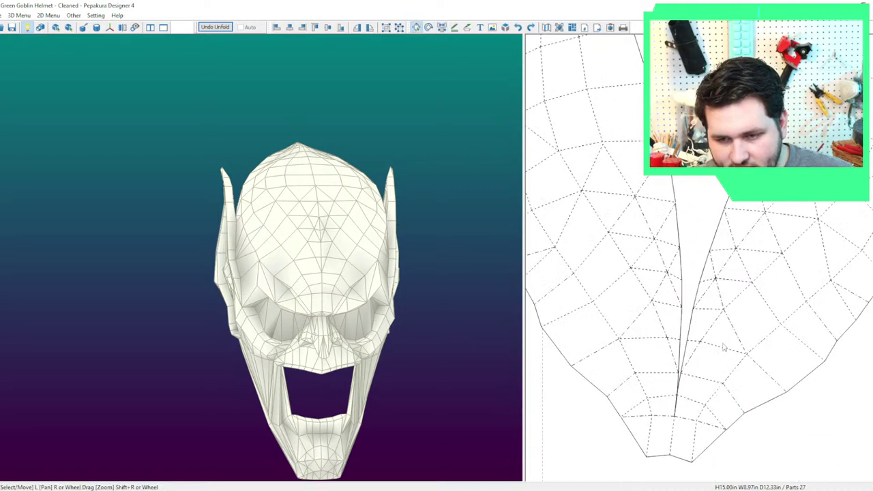
Apply Join Adjacent Edges to the layout with a 10 mm threshold.
left_click(47, 15)
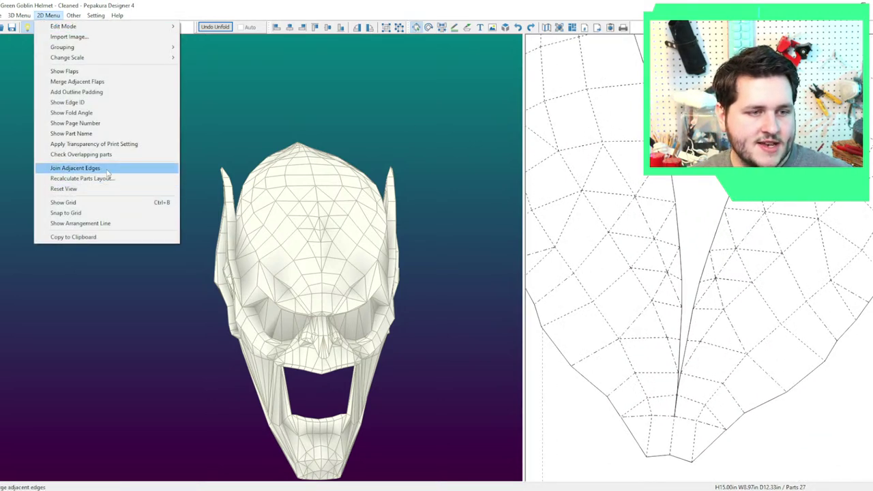
left_click(68, 170)
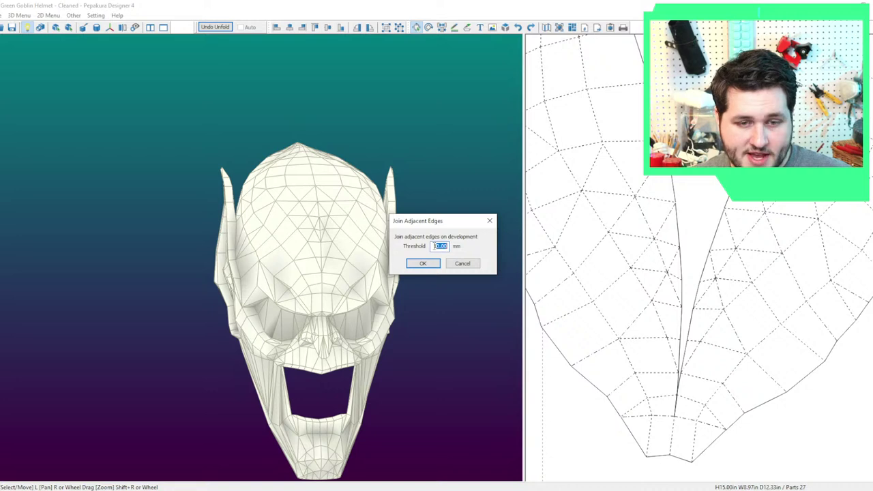
left_click(435, 264)
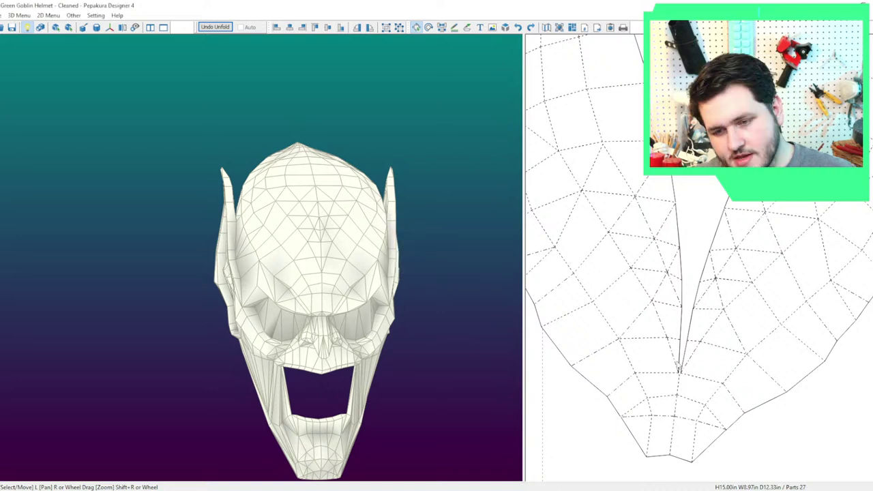
Examine the joined crown part and the surrounding unfolded parts across the layout.
scroll(679, 365, "down", 2)
left_click(688, 362)
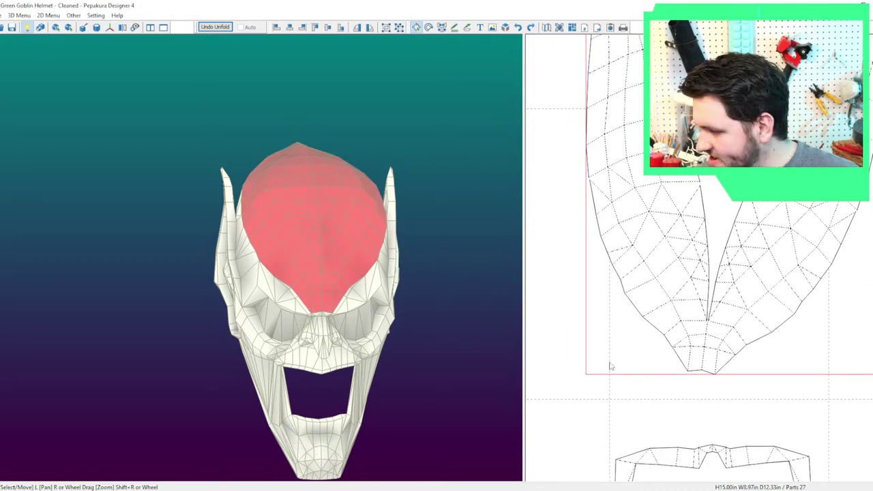
scroll(679, 356, "down", 5)
left_click(693, 354)
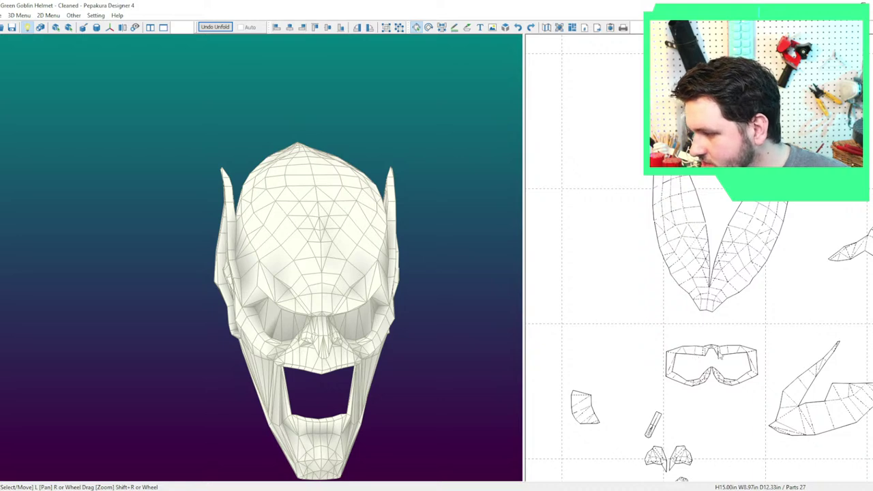
scroll(720, 355, "down", 5)
scroll(739, 376, "down", 1)
middle_click_drag(779, 392, 721, 321)
scroll(721, 320, "up", 4)
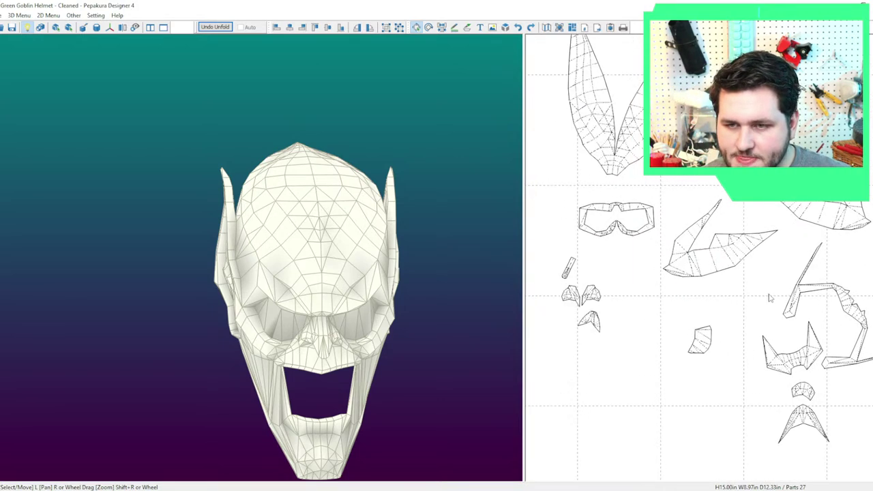
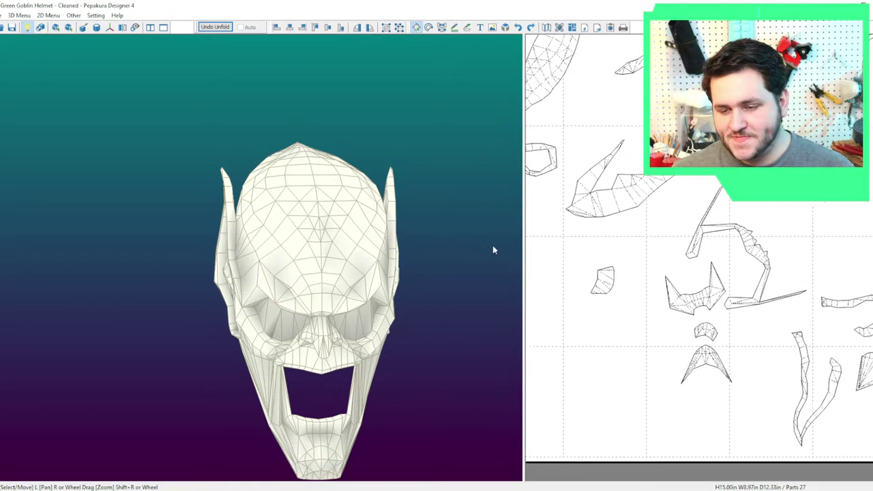
Highlight the long angular mouth strip and check where it sits on the 3D helmet, viewing the face from the side.
scroll(665, 375, "up", 2)
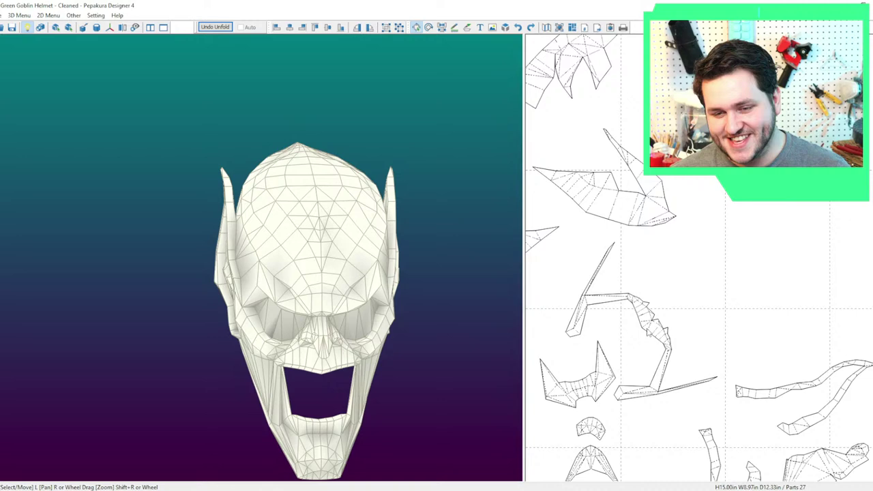
left_click(647, 329)
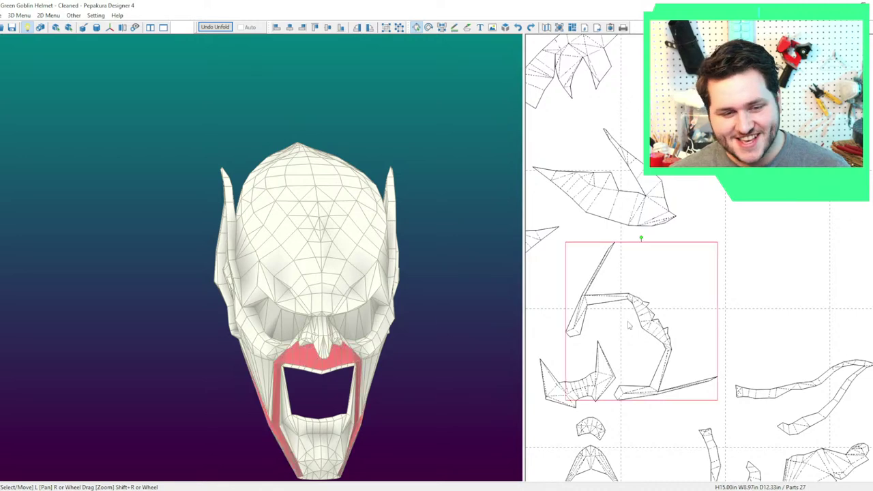
right_click_drag(369, 294, 513, 304)
right_click_drag(804, 260, 732, 327)
scroll(734, 330, "down", 3)
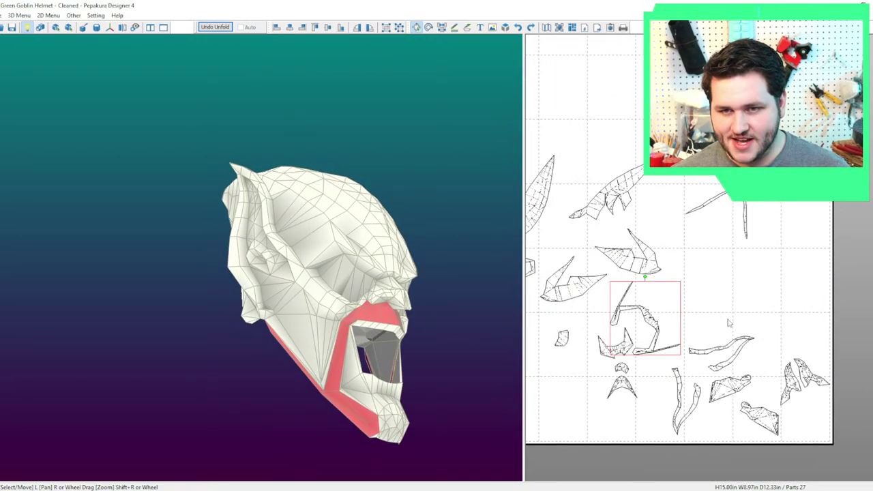
left_click(704, 283)
right_click_drag(683, 281, 822, 319)
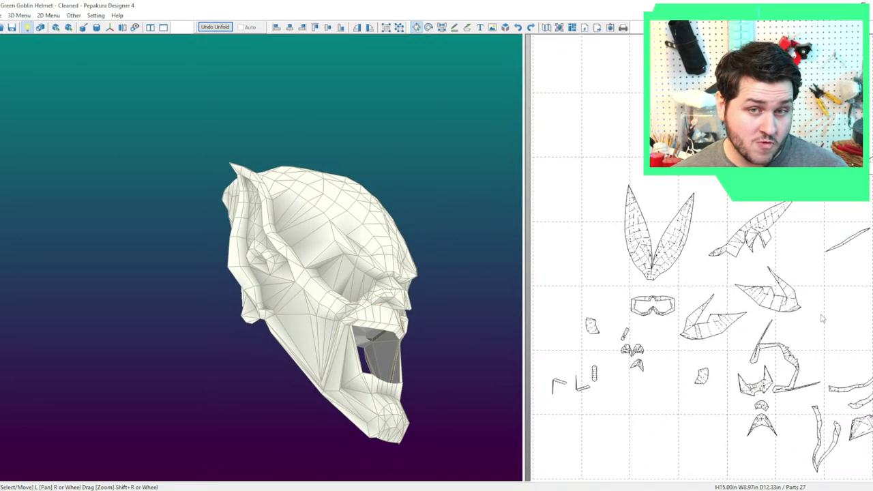
Start the Line Color tool, turn the 3D helmet to the front and compare it with the front reference photo in the browser.
left_click(454, 27)
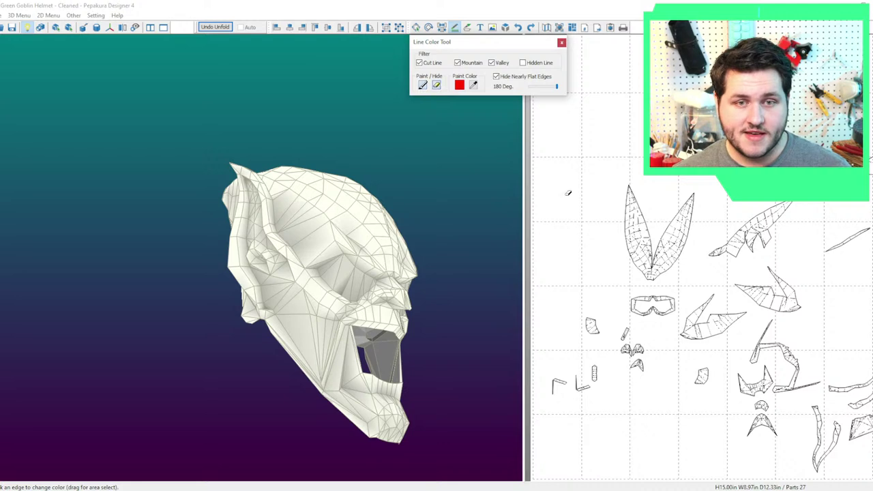
middle_click_drag(637, 197, 575, 126)
middle_click_drag(619, 200, 751, 269)
scroll(751, 269, "up", 4)
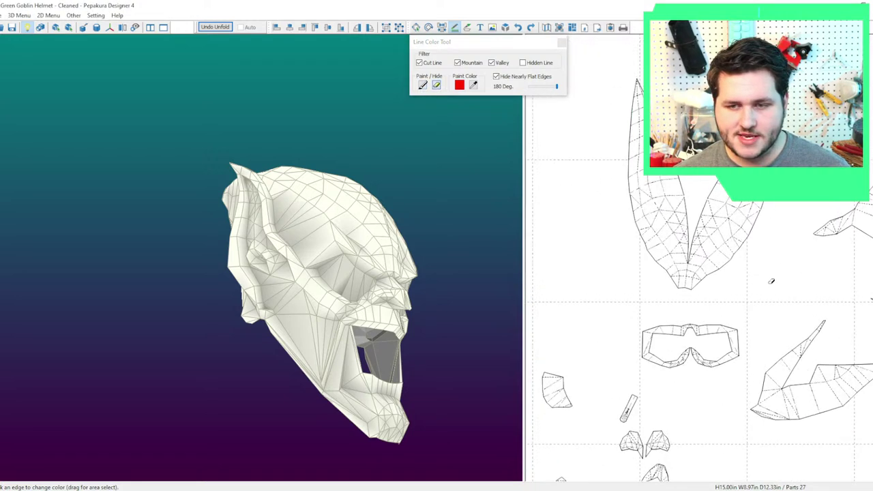
right_click_drag(459, 275, 422, 216)
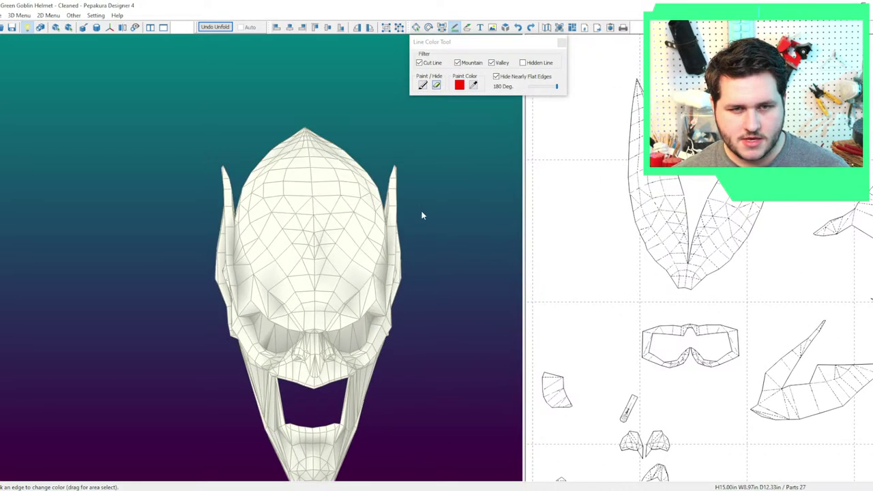
right_click_drag(414, 281, 444, 254)
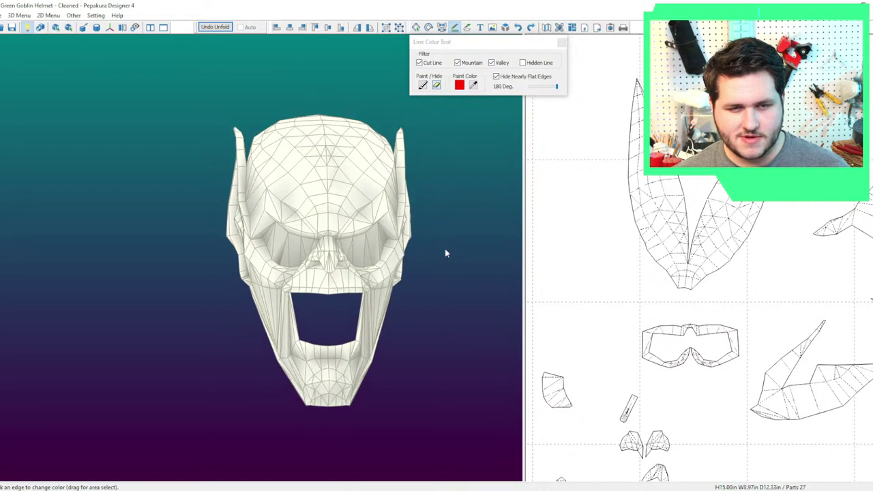
key("alt+Tab")
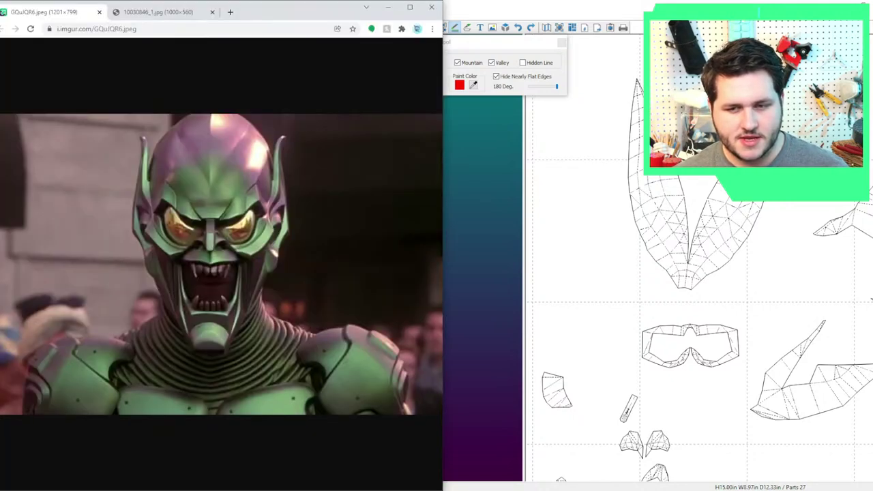
key("alt+Tab")
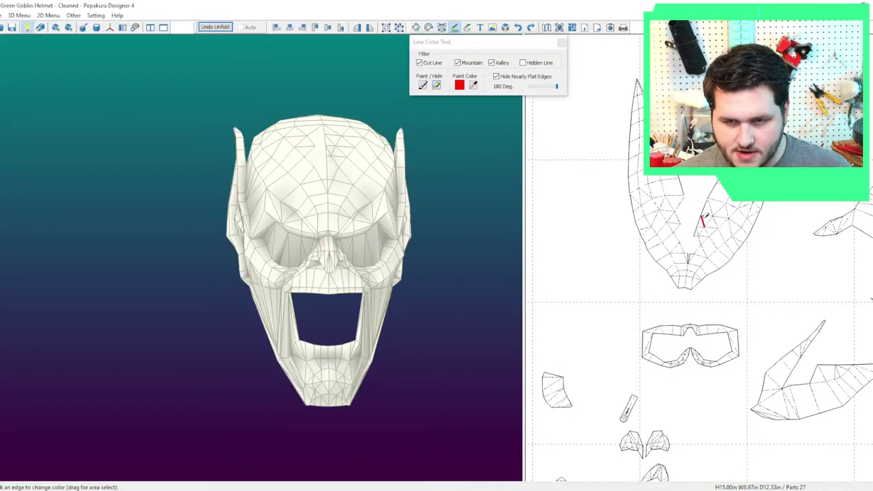
Undo the trial line hiding on the crown part and exclude cut lines from the line filter.
key("ctrl+z")
key("ctrl+z")
left_click(420, 62)
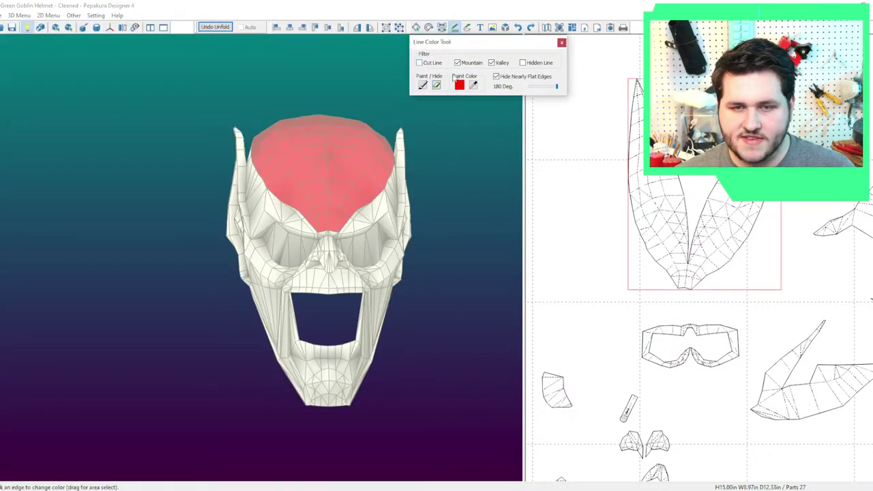
left_click_drag(708, 203, 683, 243)
key("ctrl+z")
Hide the inner fold lines across the crown's left half, keeping only its long lengthwise curve.
left_click_drag(681, 213, 674, 226)
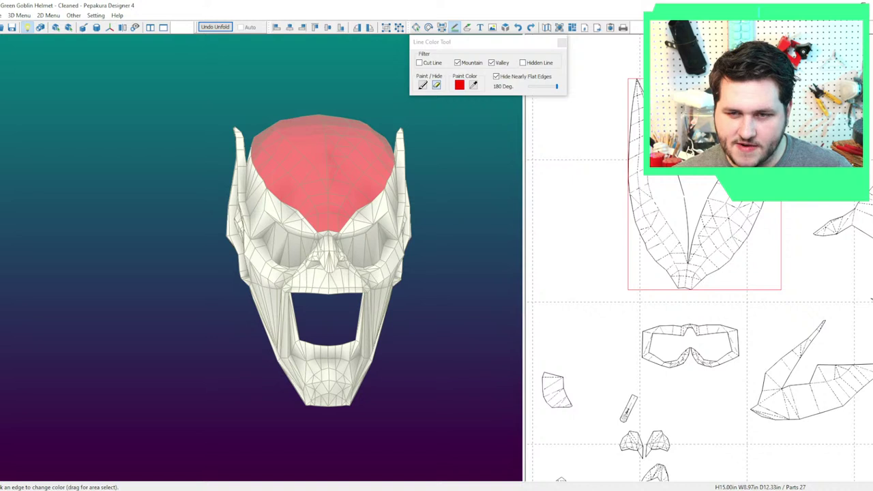
scroll(730, 239, "up", 4)
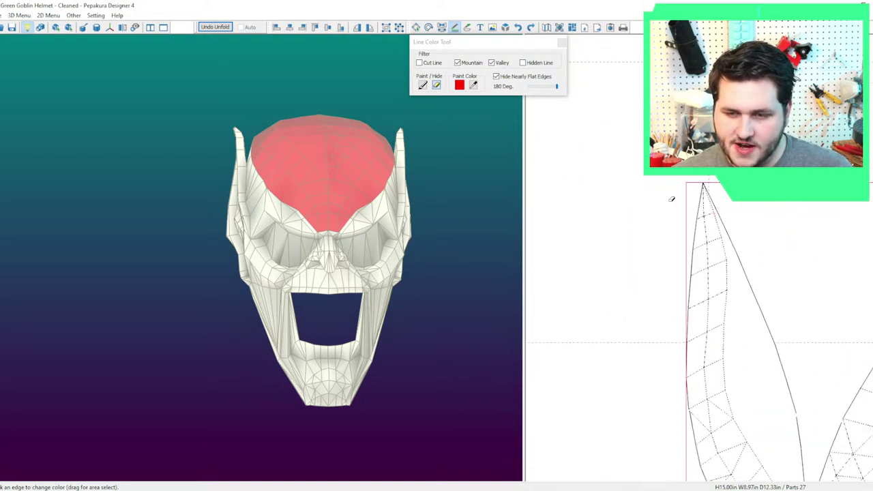
scroll(710, 212, "up", 2)
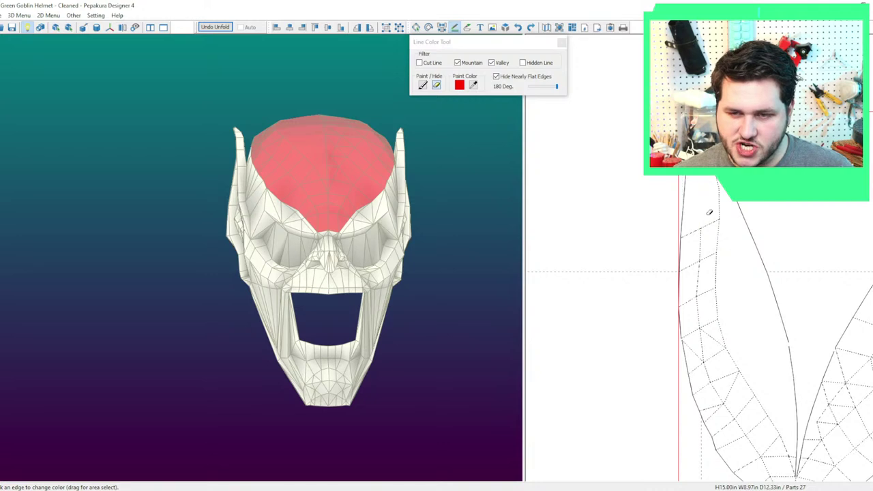
scroll(709, 212, "down", 2)
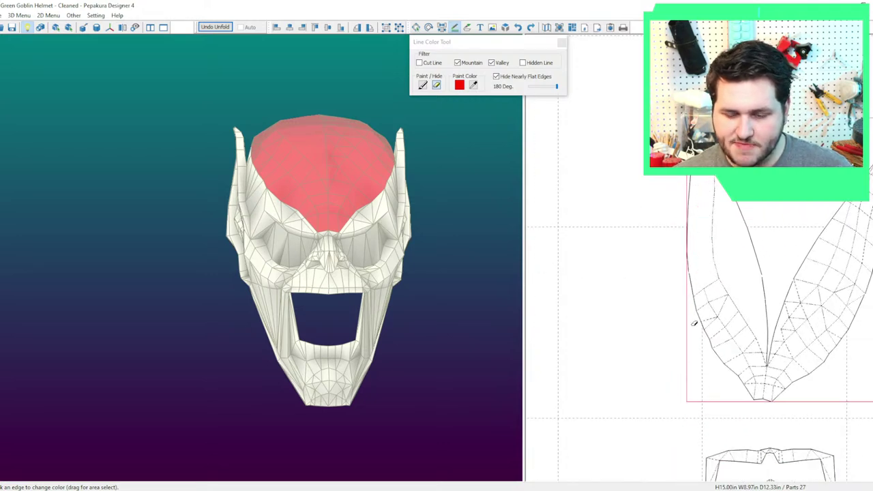
scroll(686, 257, "up", 2)
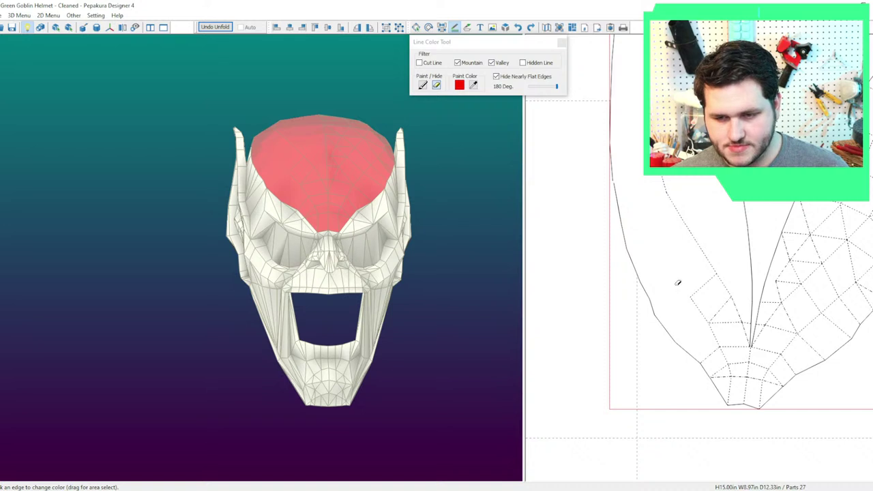
left_click_drag(697, 319, 734, 362)
Hide the fold lines above the crown's lower tip and along the inner side of its right half's lower portion.
middle_click_drag(763, 368, 671, 358)
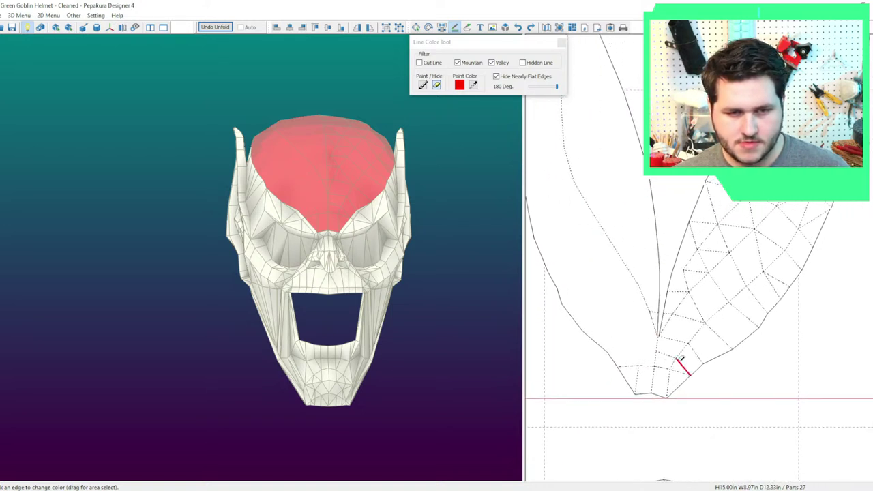
left_click_drag(659, 353, 660, 354)
left_click_drag(717, 328, 673, 362)
left_click_drag(711, 326, 704, 312)
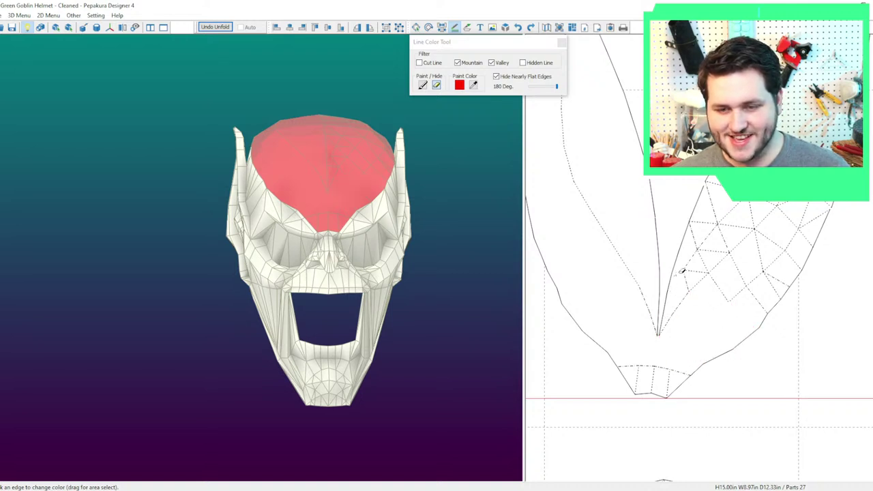
left_click_drag(682, 271, 705, 255)
middle_click_drag(718, 228, 694, 260)
left_click_drag(691, 261, 710, 236)
left_click_drag(718, 234, 731, 217)
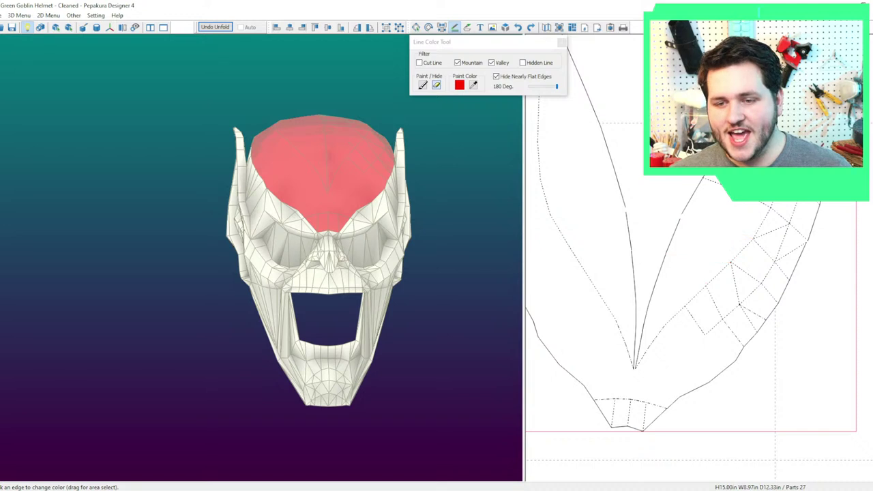
Hide the fold lines on the upper inner side and at the pointed top of the crown's right half.
middle_click_drag(738, 193, 712, 295)
left_click_drag(712, 299, 755, 198)
middle_click_drag(756, 174, 691, 271)
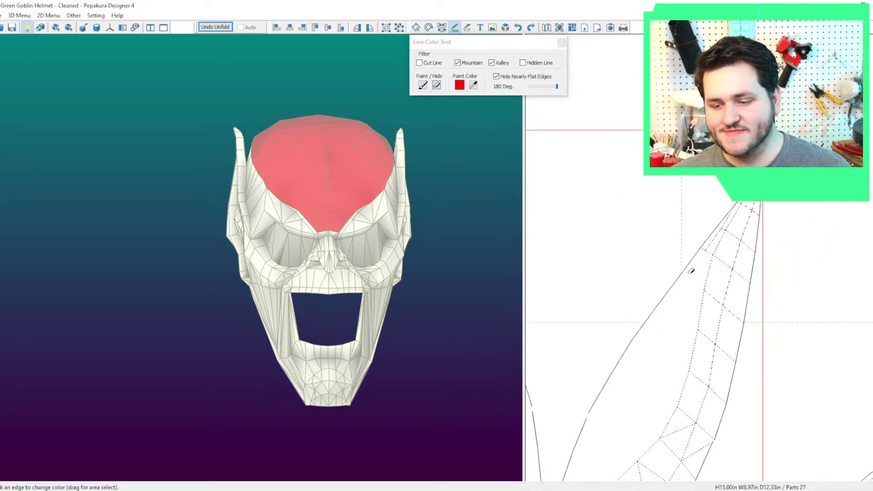
scroll(691, 270, "up", 2)
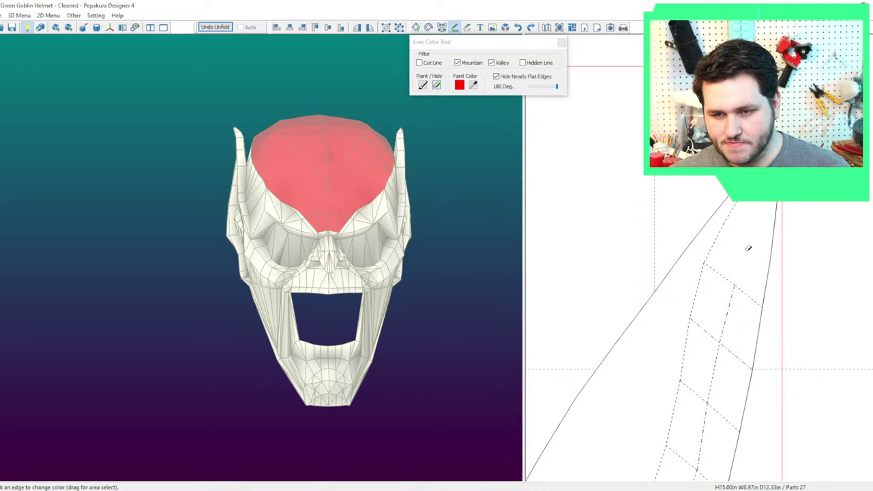
Hide the remaining cross and diagonal fold lines along the outer side of the crown's right half, keeping the lengthwise curve.
middle_click_drag(739, 310, 744, 215)
scroll(744, 224, "down", 2)
left_click_drag(741, 249, 720, 287)
left_click_drag(713, 273, 731, 235)
left_click_drag(713, 270, 714, 303)
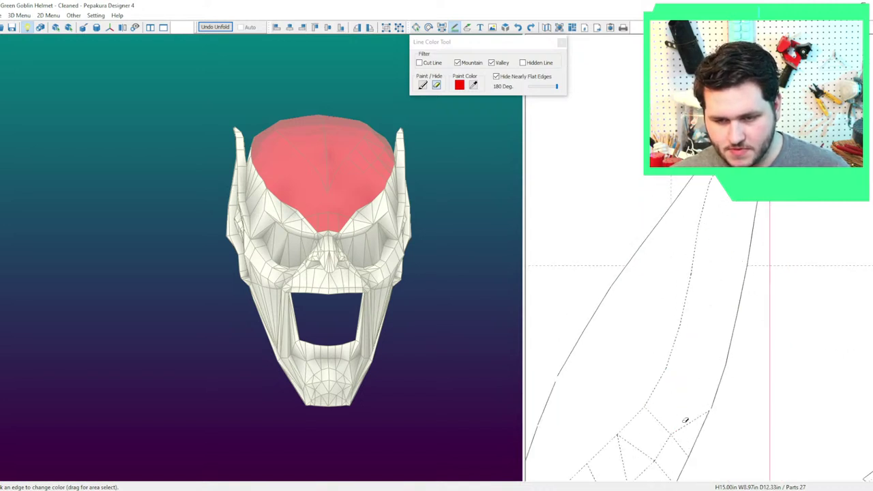
right_click_drag(680, 457, 739, 337)
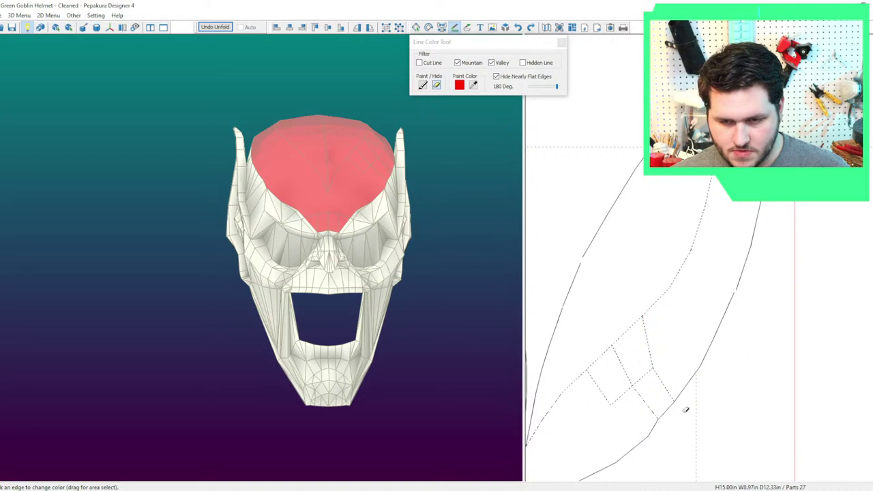
scroll(621, 401, "down", 3)
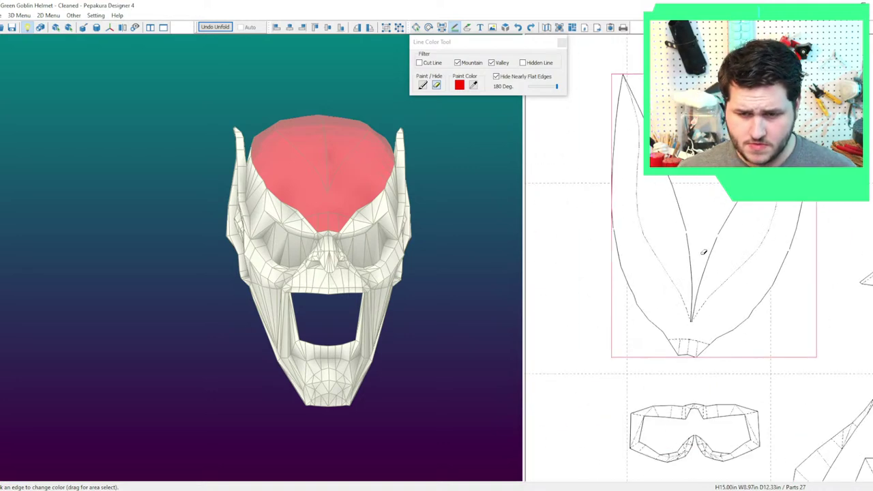
left_click_drag(710, 388, 663, 351)
Hide the small stray folds on the first side panel's narrow tail and the fan of folds across its adjoining wide section.
middle_click_drag(664, 359, 600, 298)
middle_click_drag(765, 257, 589, 334)
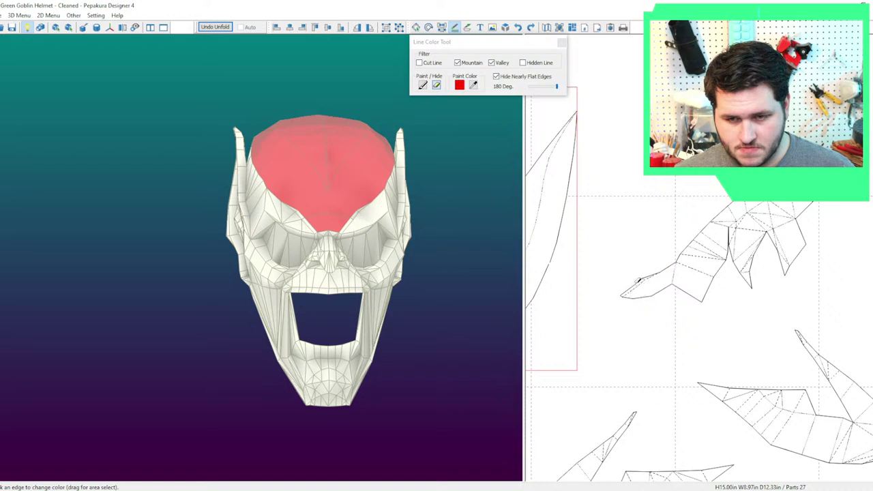
scroll(640, 283, "up", 4)
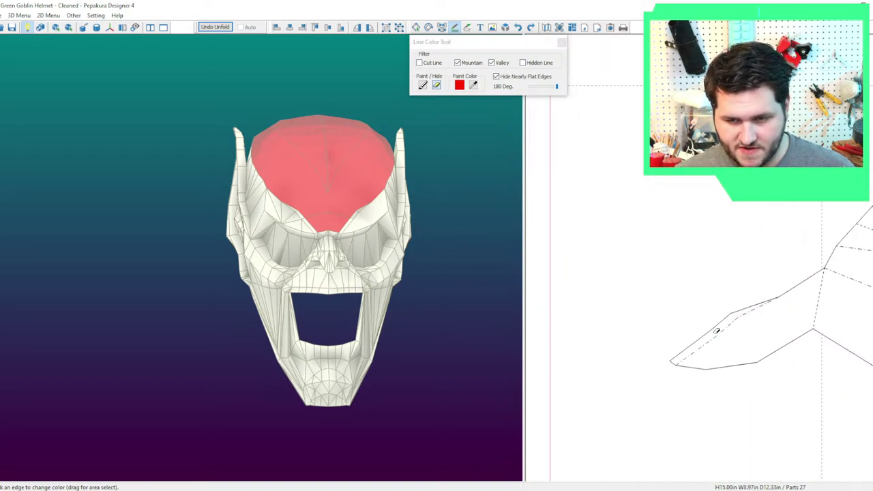
right_click_drag(813, 317, 769, 340)
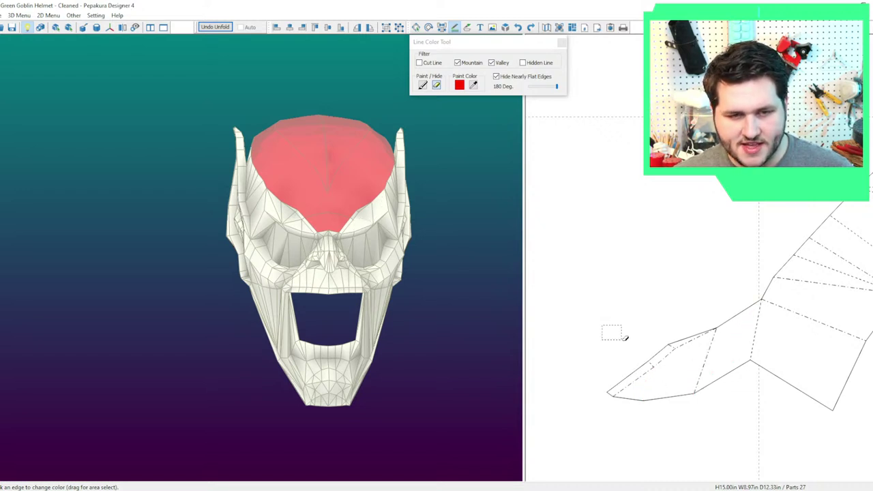
left_click_drag(624, 338, 660, 354)
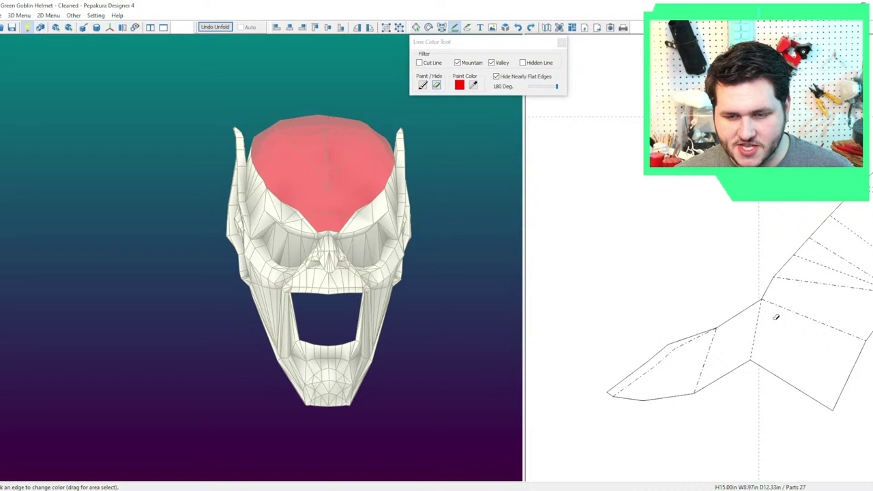
scroll(776, 317, "down", 3)
middle_click_drag(763, 349, 673, 354)
left_click_drag(707, 360, 753, 280)
middle_click_drag(747, 286, 660, 373)
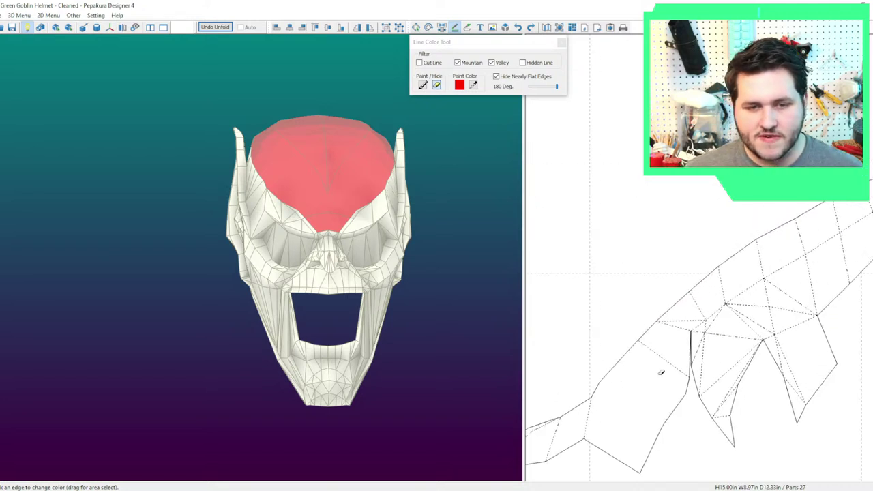
Try hiding all the fold lines around the first side panel's middle prong, check the 3D model, and undo the change.
left_click_drag(676, 342, 727, 447)
right_click_drag(451, 356, 332, 383)
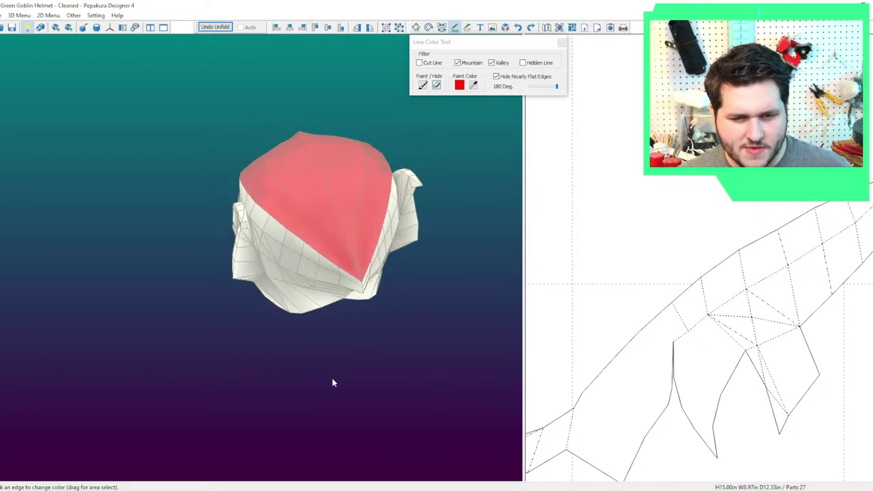
scroll(714, 427, "up", 5)
middle_click_drag(726, 401, 651, 234)
key("Escape")
left_click_drag(681, 370, 710, 336)
left_click_drag(401, 315, 313, 197)
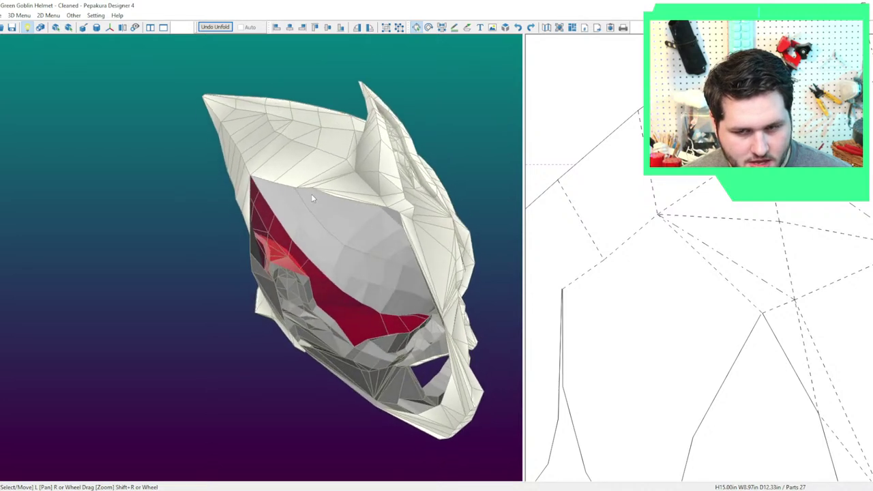
key("ctrl+z")
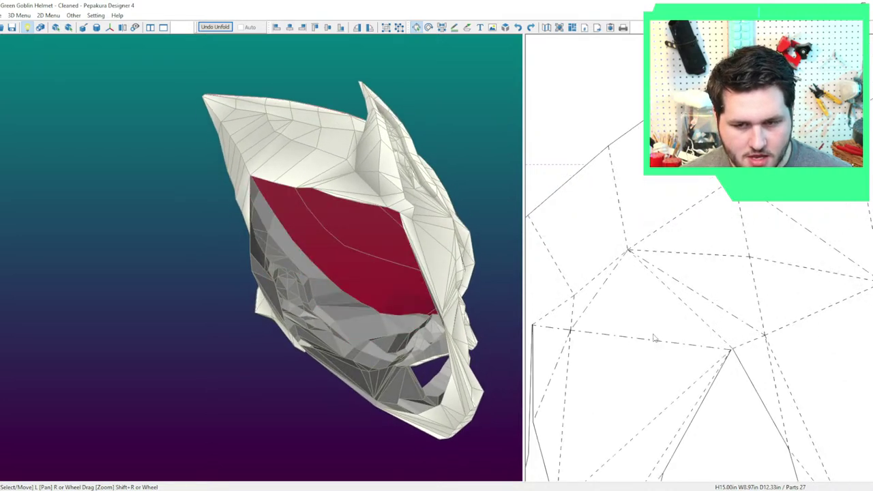
Hide the folds inside the first side panel's prongs and across its body, keeping the fold along the middle prong's base.
scroll(653, 339, "down", 2)
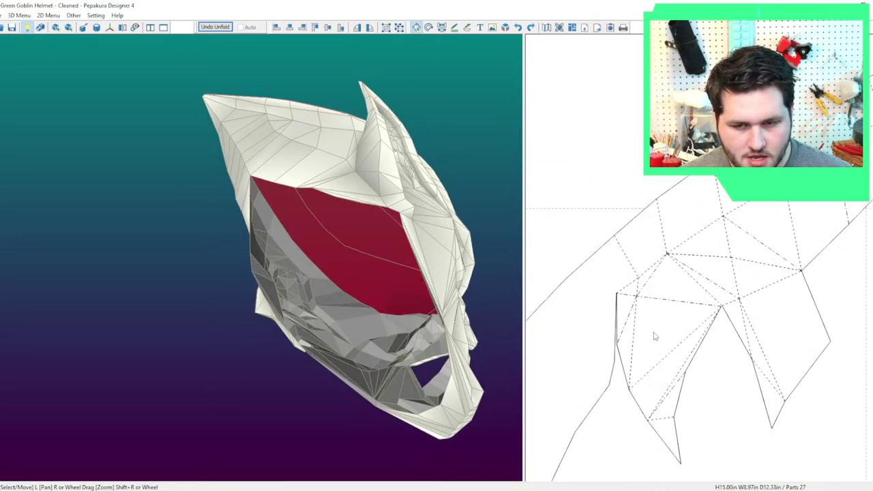
left_click(454, 27)
left_click_drag(706, 436, 642, 289)
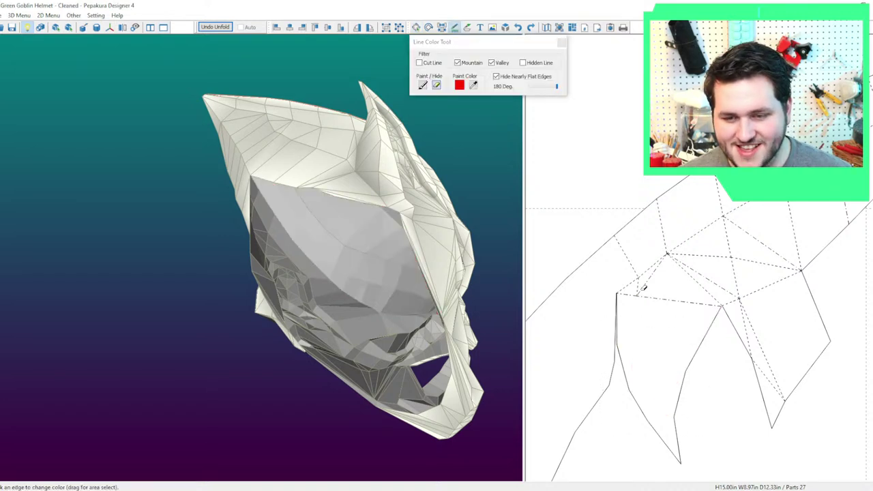
left_click_drag(604, 209, 684, 279)
middle_click_drag(682, 278, 621, 311)
left_click_drag(620, 187, 692, 287)
scroll(737, 309, "down", 2)
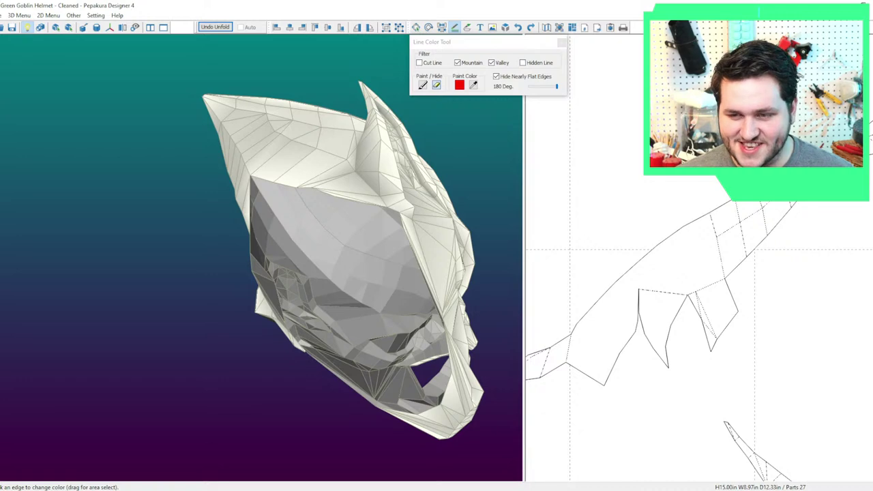
left_click_drag(812, 181, 696, 353)
Hide the grid of fold lines across the mirrored side panel's long tapered body and the folds inside its lower prong.
right_click_drag(428, 286, 371, 330)
scroll(668, 298, "down", 4)
middle_click_drag(756, 281, 641, 372)
scroll(663, 332, "up", 2)
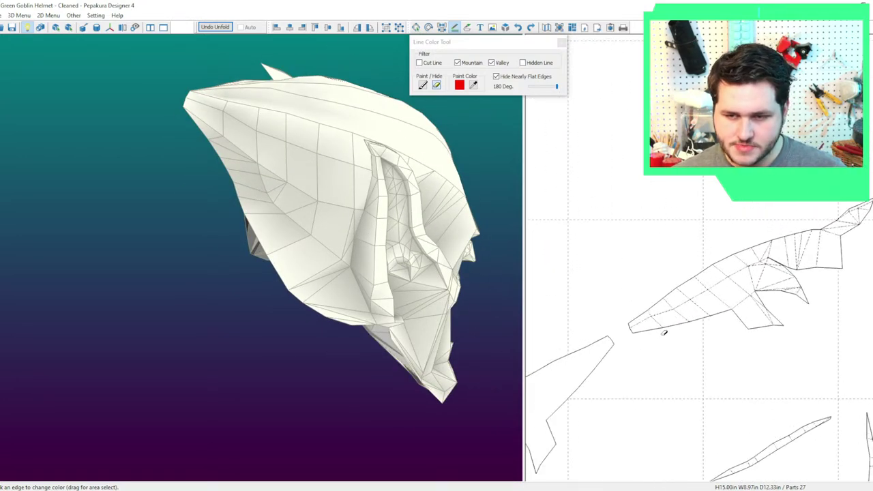
left_click_drag(635, 362, 760, 267)
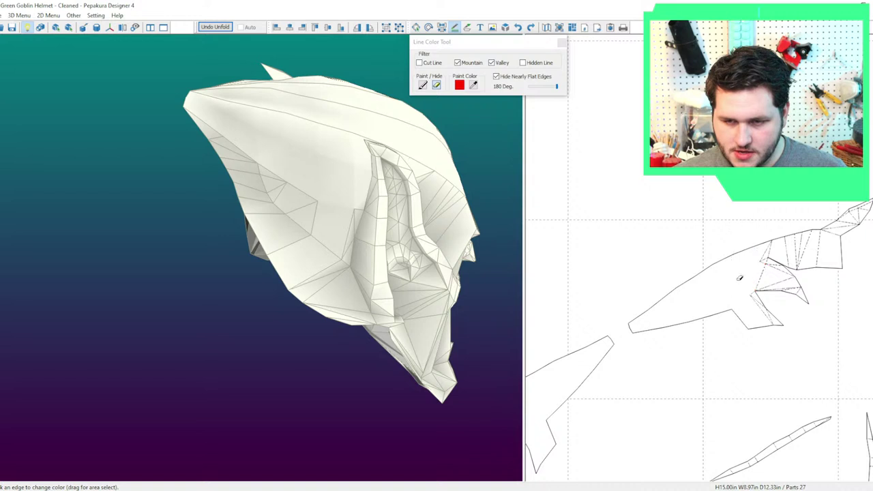
left_click_drag(748, 341, 782, 304)
left_click_drag(739, 230, 769, 250)
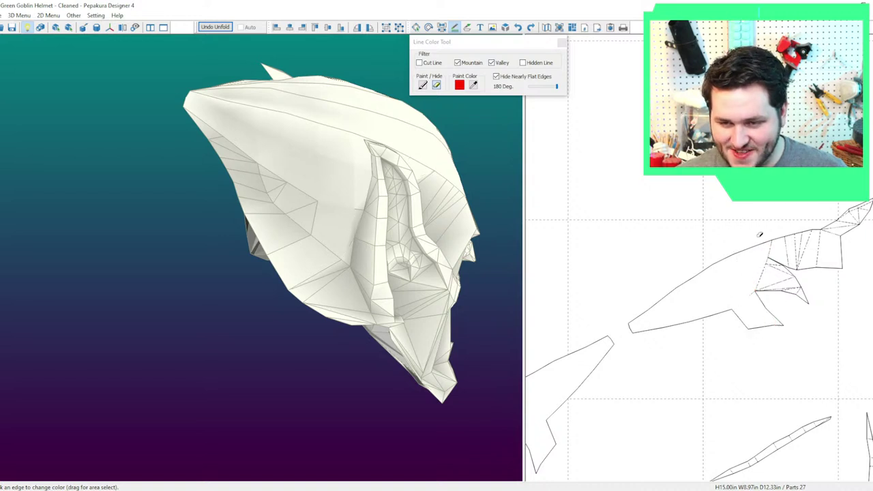
Hide the fan of folds across the mirrored side panel's front section and the small stray folds on its narrow tail.
left_click_drag(758, 218, 820, 241)
middle_click_drag(805, 247, 704, 281)
scroll(705, 280, "up", 3)
left_click_drag(811, 245, 790, 241)
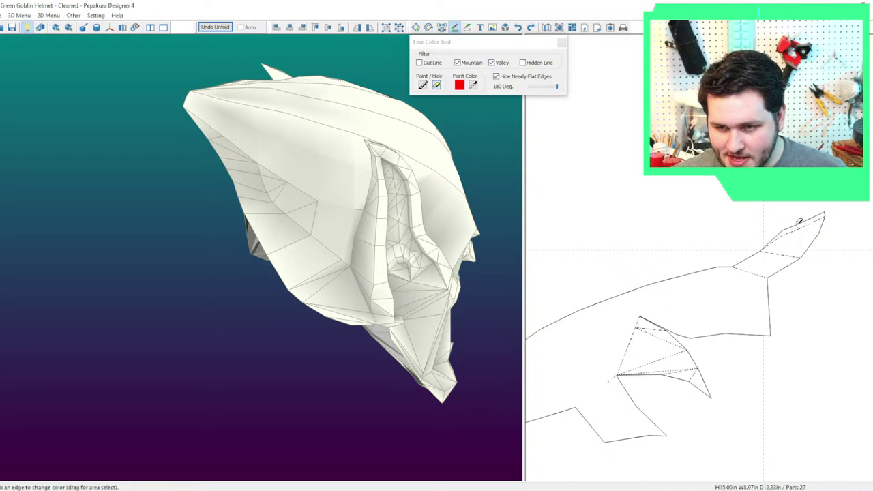
Hide the cross folds on the two long narrow strips.
scroll(410, 278, "down", 2)
right_click_drag(404, 285, 283, 280)
scroll(693, 374, "down", 3)
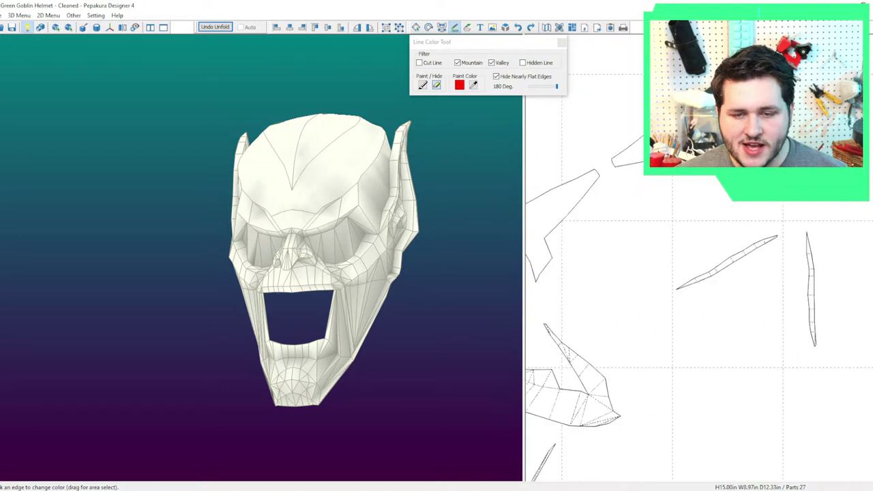
left_click_drag(360, 269, 465, 281)
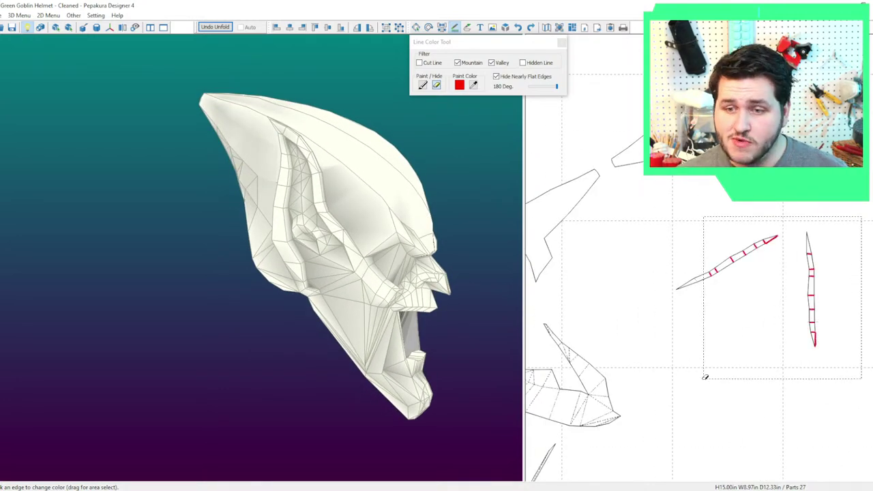
Hide the fold lines in the first rear lower panel's pointed prong and curved body, keeping the fold where the prong joins.
scroll(648, 376, "up", 2)
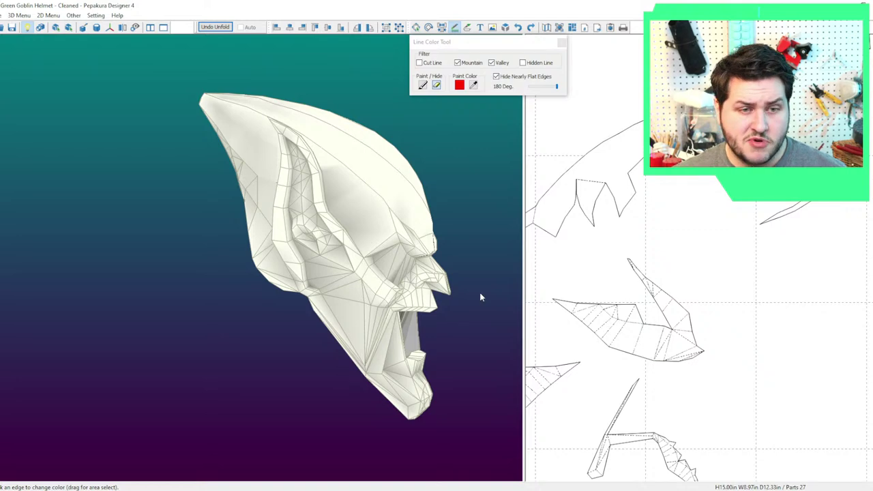
right_click_drag(480, 297, 417, 284)
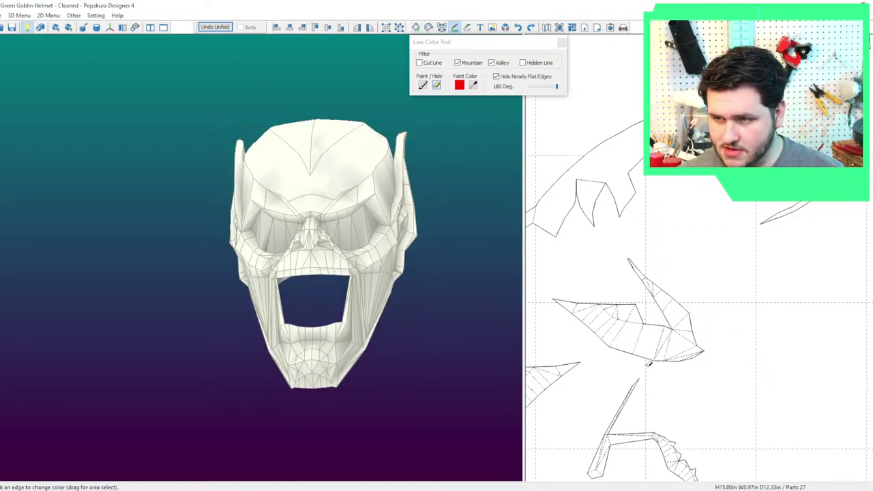
middle_click_drag(648, 364, 704, 299)
scroll(707, 296, "up", 2)
right_click_drag(432, 271, 531, 280)
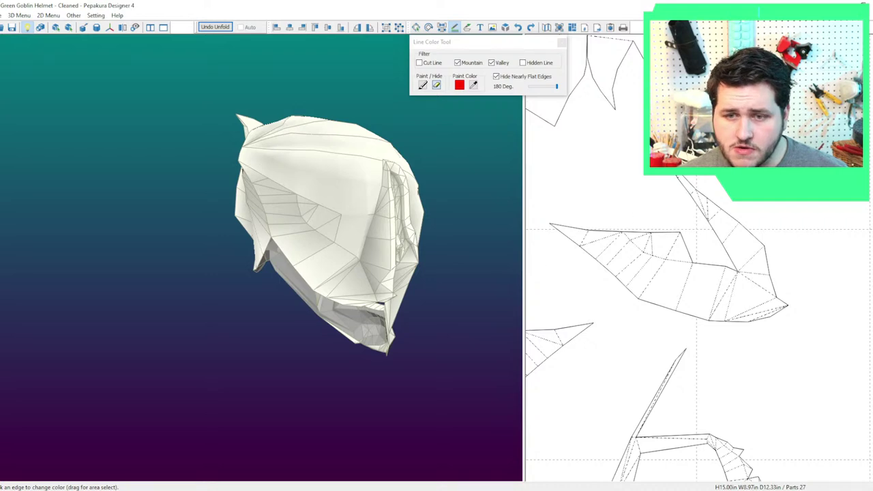
mouse_move(676, 183)
left_mouse_down()
mouse_move(776, 259)
mouse_move(764, 280)
left_mouse_up()
right_click_drag(376, 239, 506, 270)
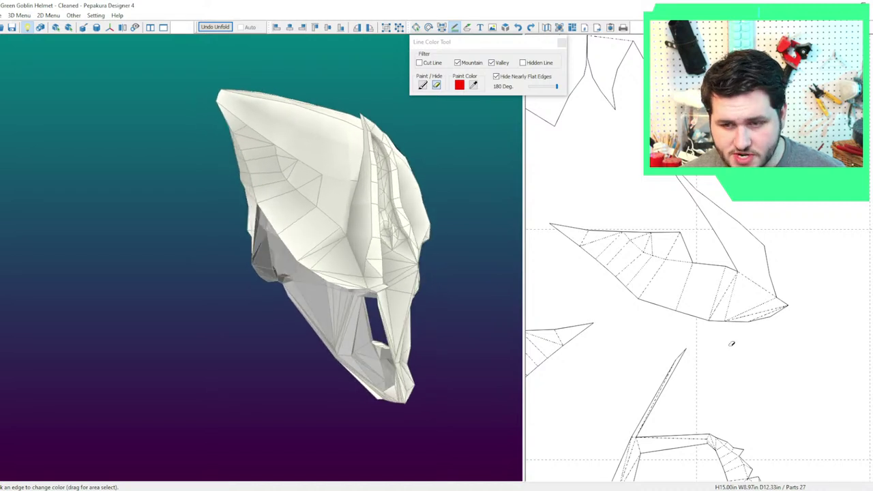
left_click(721, 302)
left_click_drag(715, 304, 574, 212)
Hide the fold lines across the mirrored rear lower panel's body and its pointed prong, keeping the fold at the prong's base.
middle_click_drag(609, 298, 805, 278)
scroll(771, 319, "down", 2)
left_click_drag(783, 294, 621, 369)
middle_click_drag(729, 379, 672, 386)
middle_click_drag(617, 349, 661, 352)
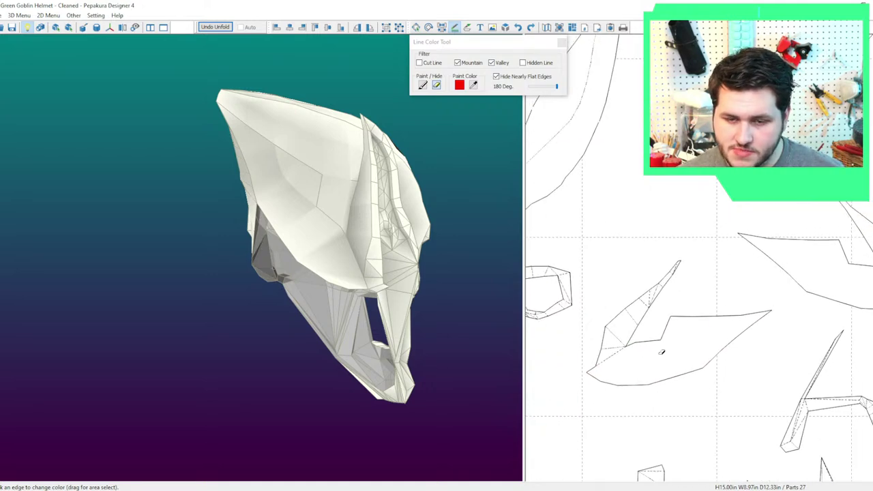
mouse_move(607, 345)
left_mouse_down()
mouse_move(618, 316)
mouse_move(692, 251)
left_mouse_up()
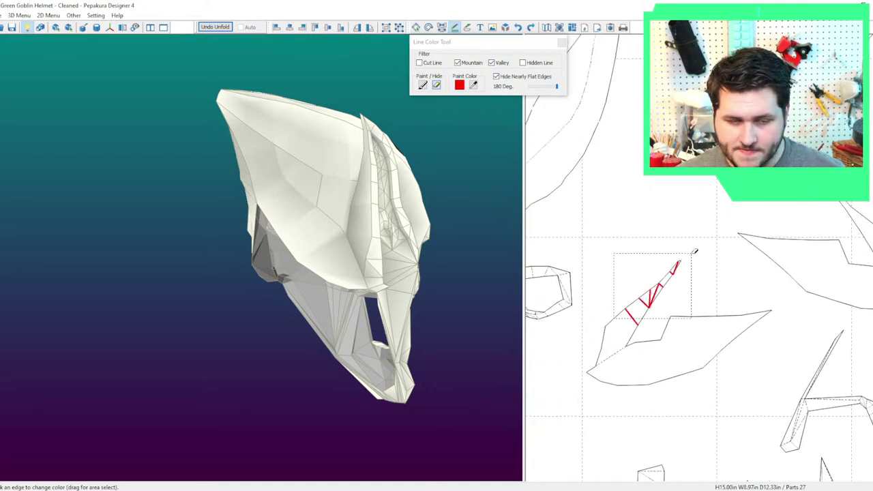
Hide the short folds over the nose bridge at the centre of the eye mask piece's brow.
scroll(730, 356, "down", 4)
middle_click_drag(605, 320, 661, 321)
right_click_drag(410, 283, 346, 276)
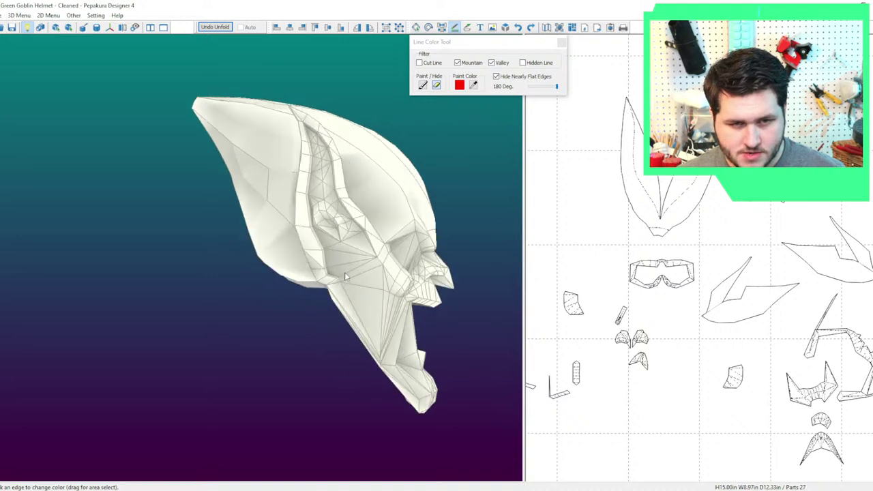
scroll(683, 338, "up", 4)
middle_click_drag(683, 338, 774, 346)
right_click_drag(502, 333, 424, 332)
scroll(425, 332, "up", 2)
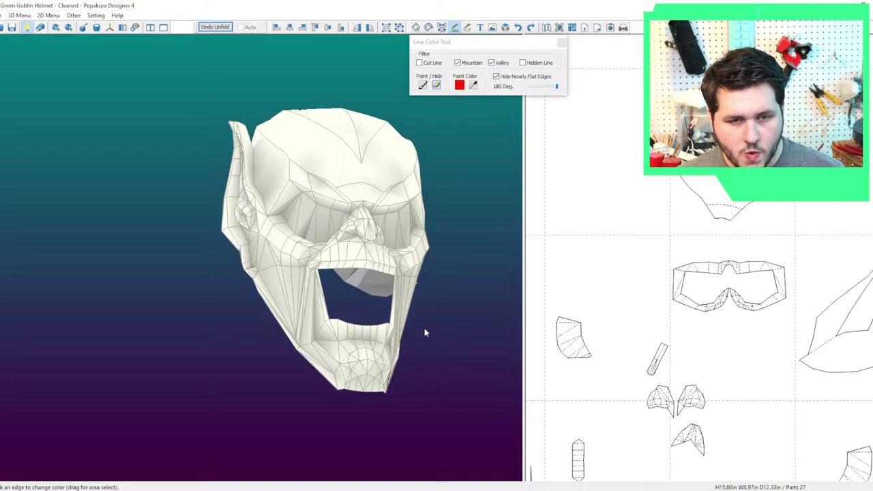
scroll(737, 282, "up", 2)
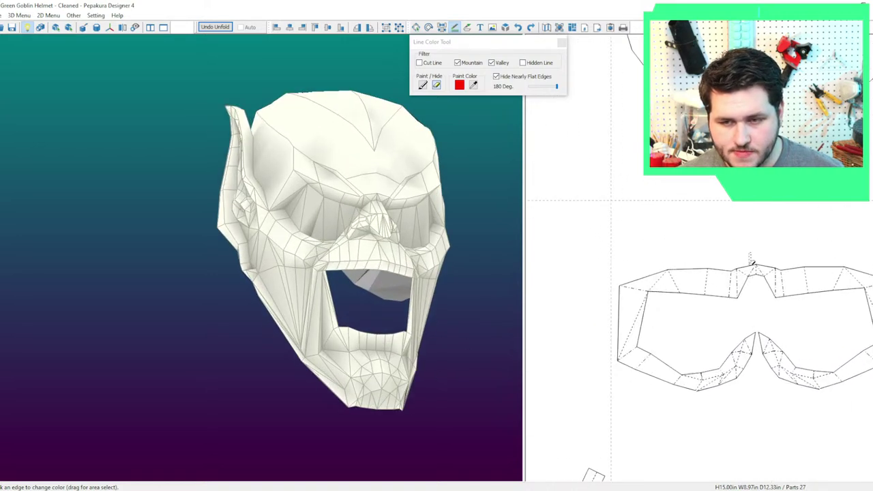
left_click_drag(763, 275, 768, 284)
Hide the cross fold midway along the left half of the eye mask's brow.
middle_click_drag(543, 276, 520, 299)
right_click_drag(514, 300, 465, 315)
left_click_drag(464, 316, 473, 314)
scroll(689, 372, "up", 2)
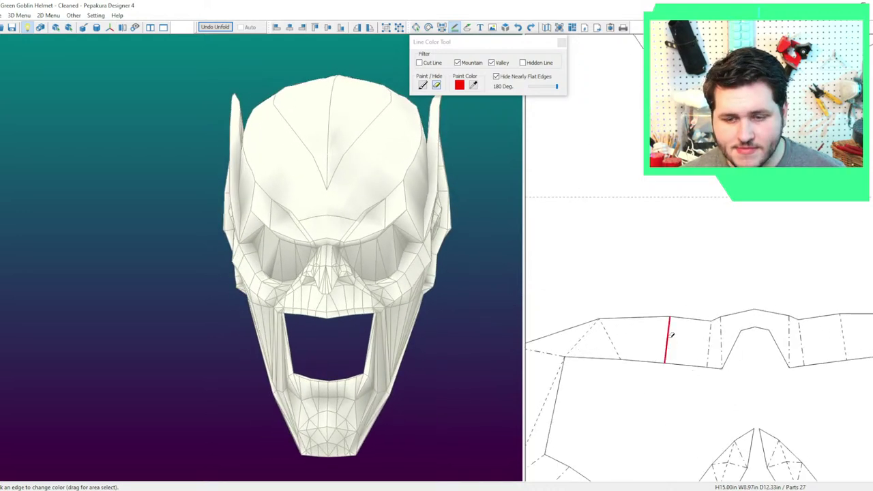
left_click_drag(409, 324, 430, 317)
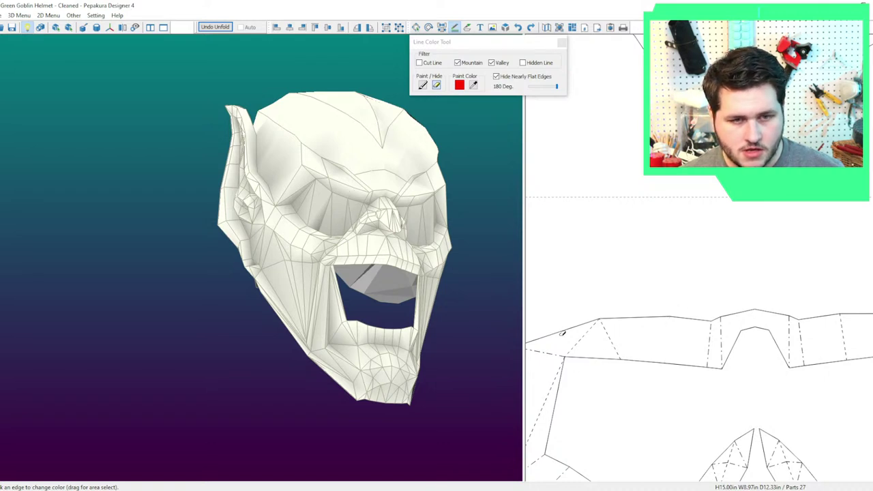
Check the Green Goblin reference photo in the browser and, back in Pepakura Designer, hide the diagonal folds on the eye mask's left side.
key("alt+Tab")
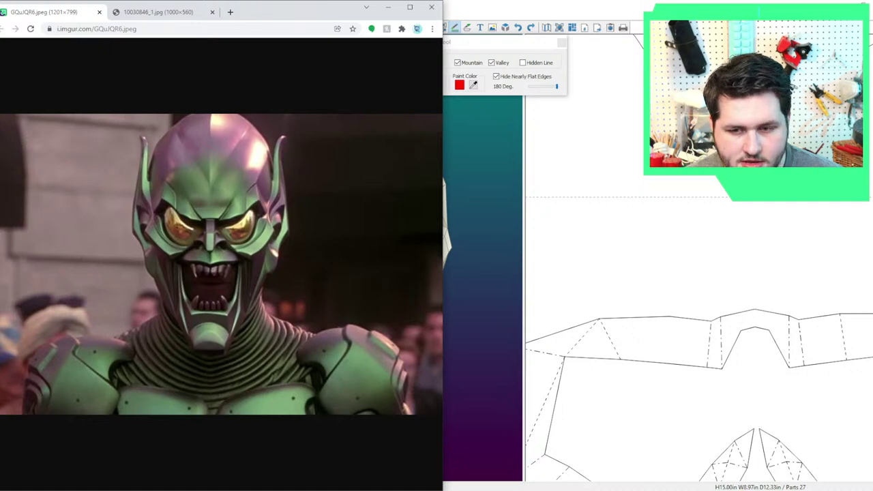
key("alt+Tab")
left_click_drag(418, 444, 401, 433)
scroll(587, 354, "down", 3)
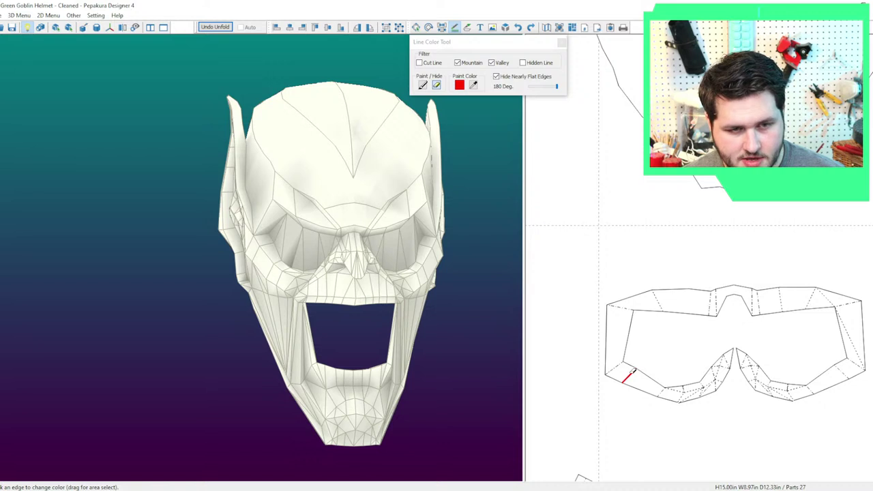
Hide the cross folds along the outer edge of the eye mask's lower-left rim, keeping the corner fold.
left_click_drag(627, 368, 696, 400)
scroll(631, 349, "up", 2)
left_click_drag(718, 406, 714, 390)
Hide the remaining short folds where the eye mask's lower-left rim curves up to the nose, keeping its lengthwise fold.
right_click_drag(458, 352, 486, 355)
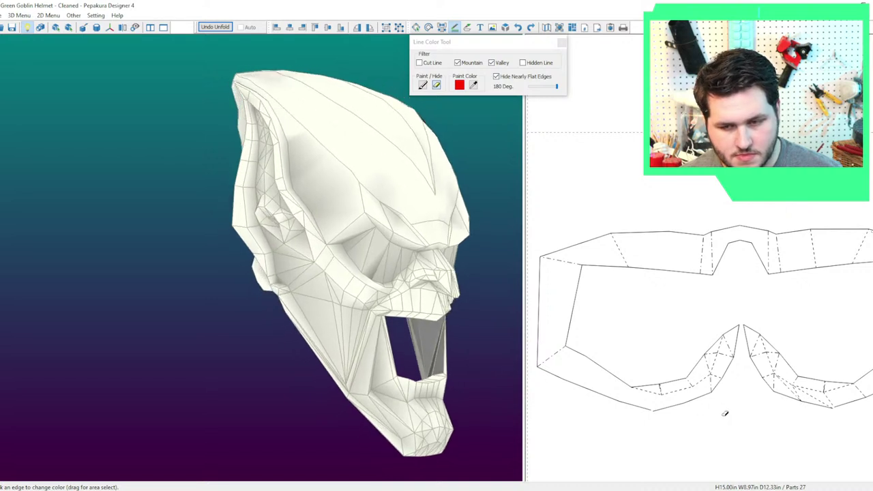
left_click_drag(718, 404, 705, 375)
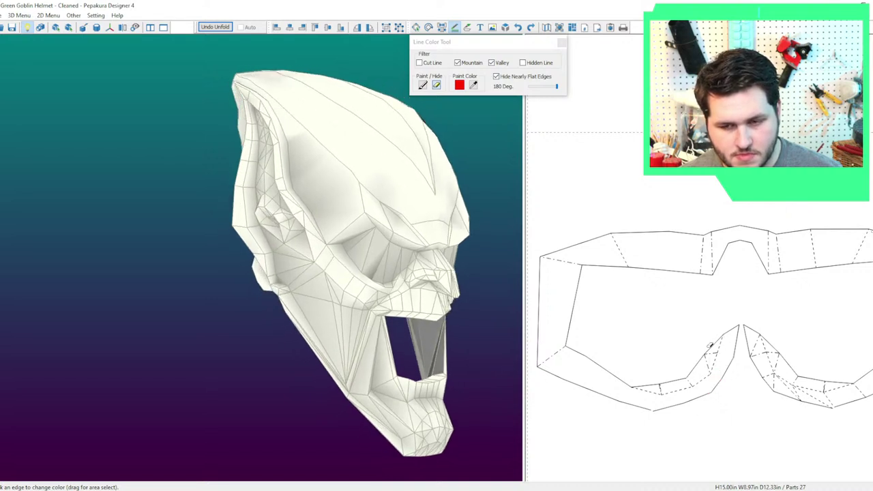
left_click_drag(689, 340, 707, 359)
left_click_drag(680, 356, 692, 380)
left_click_drag(655, 373, 658, 384)
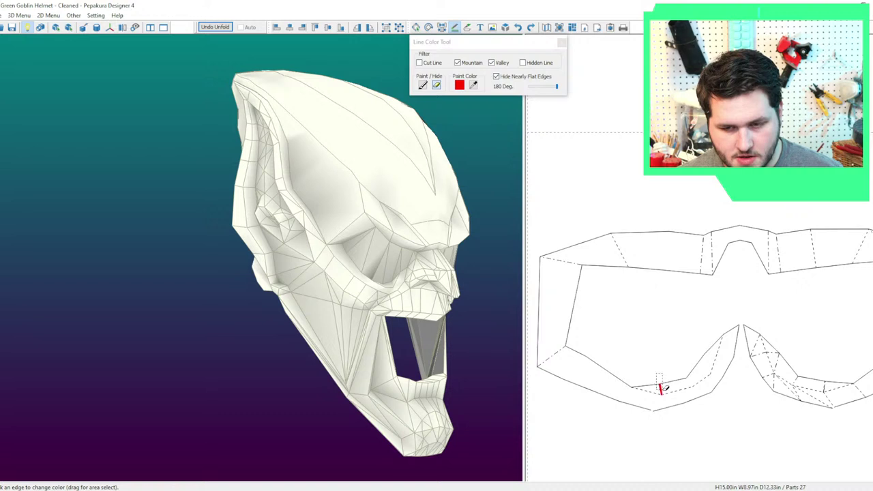
Hide the cross folds along the eye mask's lower-right rim and the extra folds on its right side, keeping the lengthwise and corner folds.
left_click_drag(507, 330, 456, 329)
left_click_drag(791, 320, 774, 361)
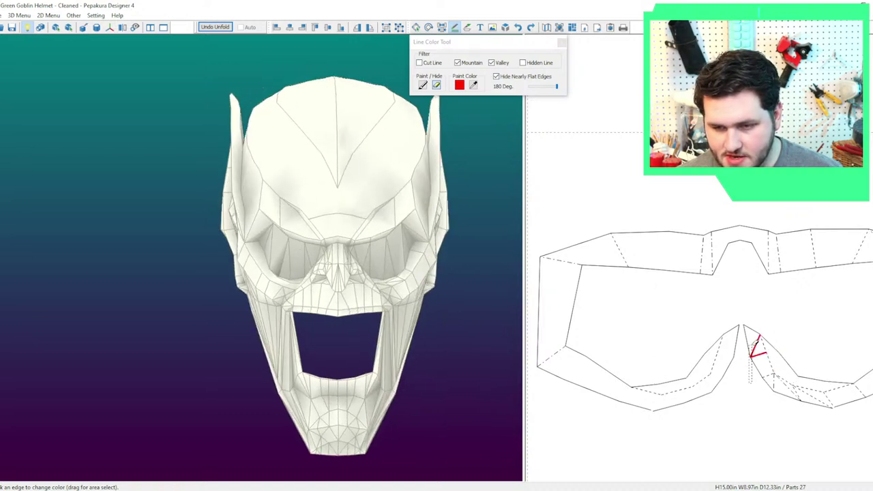
left_click_drag(765, 401, 804, 390)
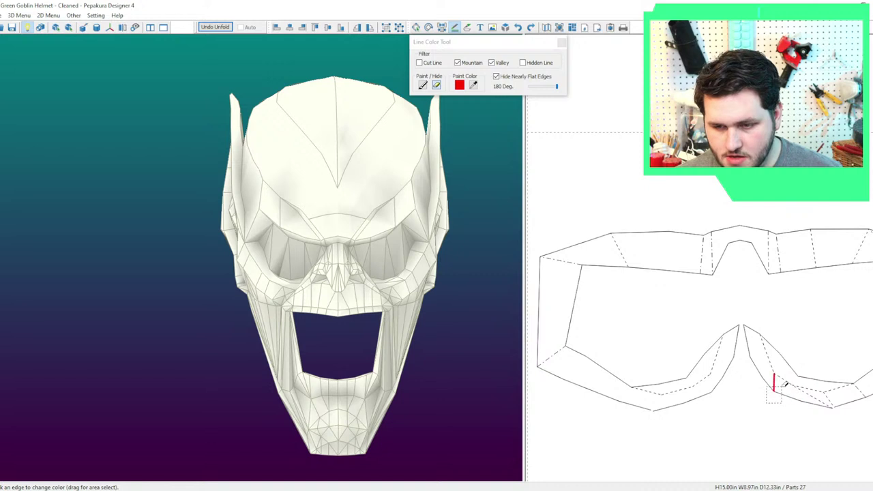
scroll(833, 400, "down", 1)
middle_click_drag(832, 400, 773, 360)
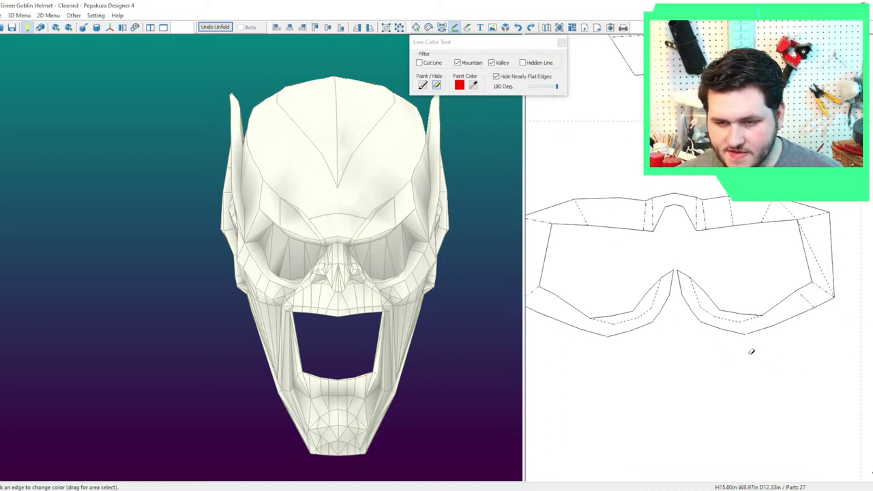
right_click_drag(463, 322, 624, 324)
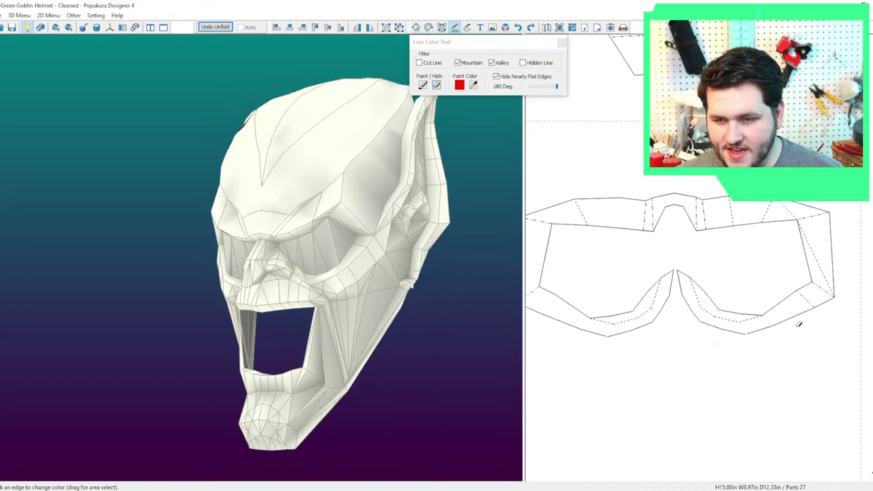
right_click_drag(829, 238, 854, 263)
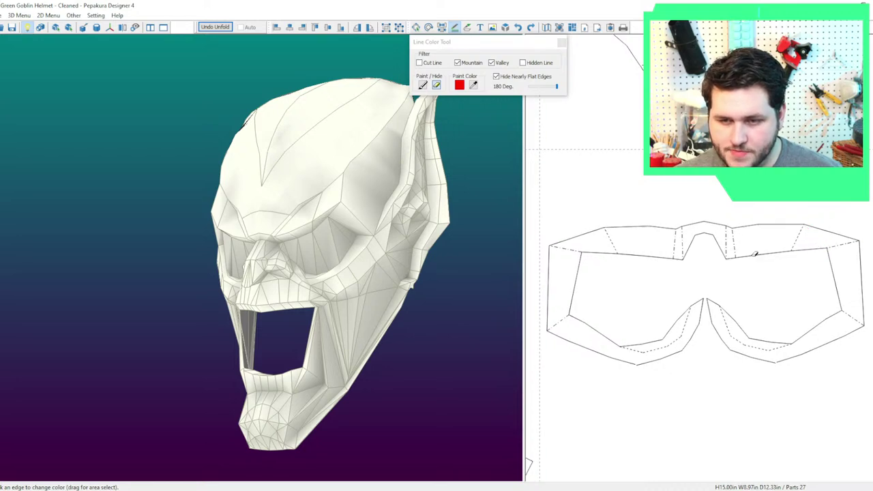
Hide all folds inside the two curved four-sided eye-socket panels.
scroll(754, 270, "down", 3)
right_click_drag(330, 277, 355, 272)
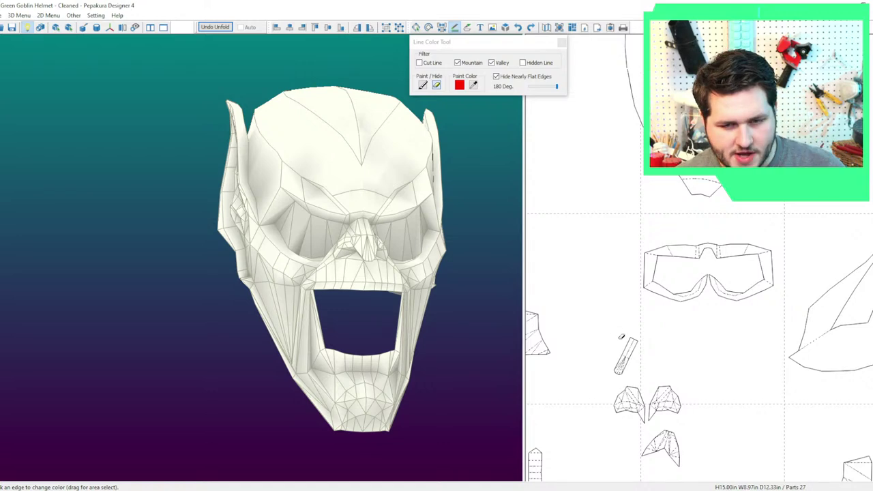
middle_click_drag(632, 334, 786, 268)
scroll(713, 258, "up", 3)
left_click_drag(639, 239, 719, 351)
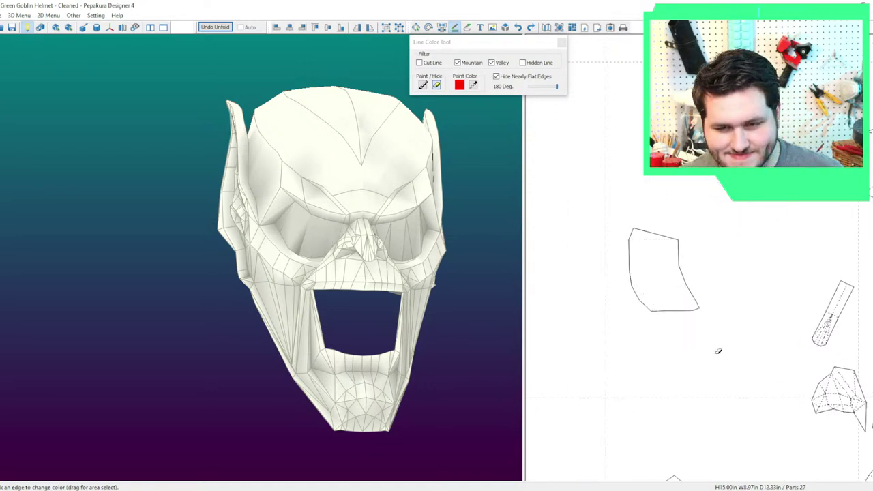
scroll(721, 429, "down", 4)
mouse_move(723, 443)
middle_mouse_down()
mouse_move(630, 285)
mouse_move(605, 281)
middle_mouse_up()
left_click_drag(803, 295, 860, 358)
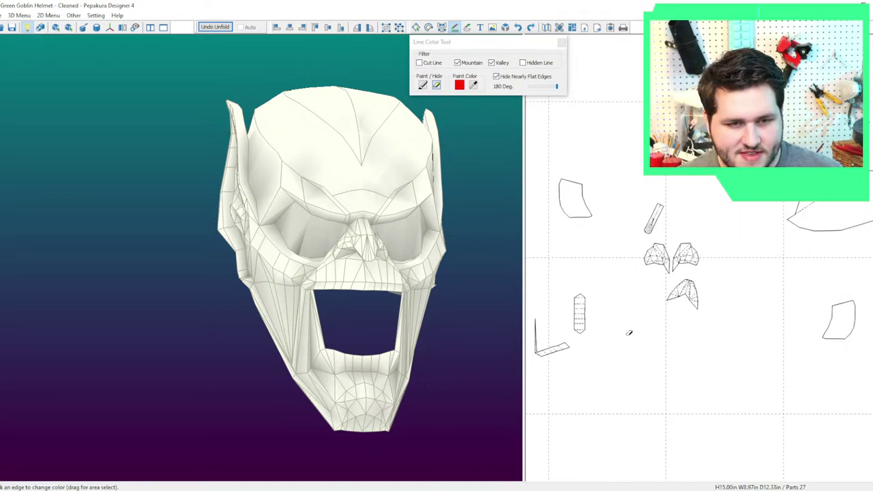
Hide the fanned folds on both wings of the arrowhead-shaped nose part, keeping only its center fold.
scroll(628, 332, "up", 2)
scroll(629, 333, "up", 3)
middle_click_drag(629, 332, 683, 321)
scroll(683, 321, "up", 2)
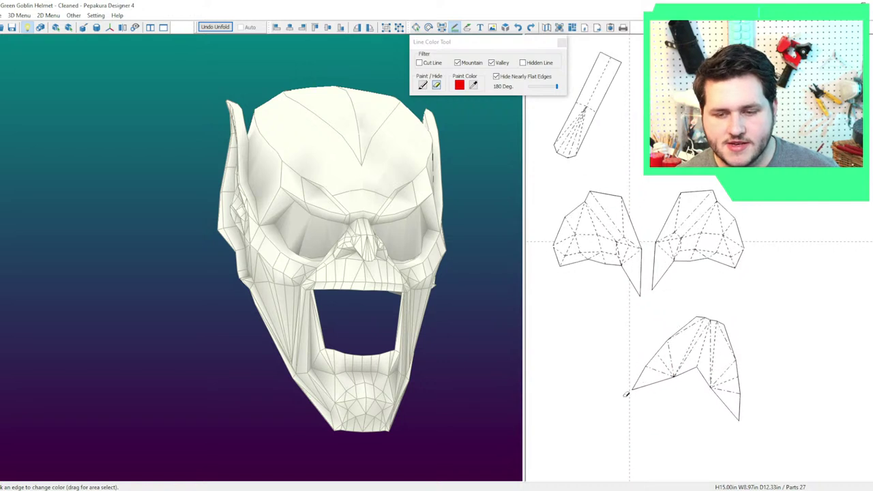
left_click_drag(621, 397, 694, 323)
left_click_drag(799, 337, 710, 427)
Hide the fanned folds at the rounded end of the narrow nose strip, keeping its cross fold.
left_click_drag(446, 307, 434, 287)
right_click_drag(434, 287, 442, 267)
middle_click_drag(572, 262, 649, 333)
right_click_drag(649, 332, 678, 344)
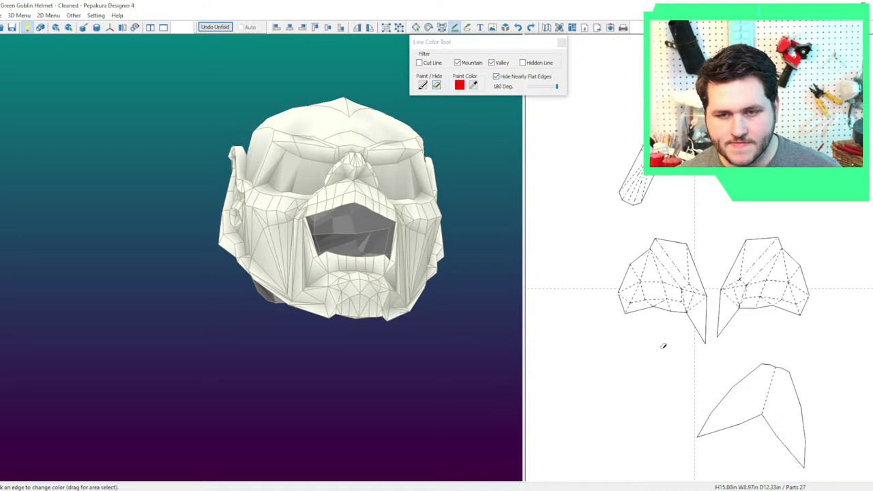
middle_click_drag(663, 346, 690, 375)
left_click_drag(635, 234, 690, 193)
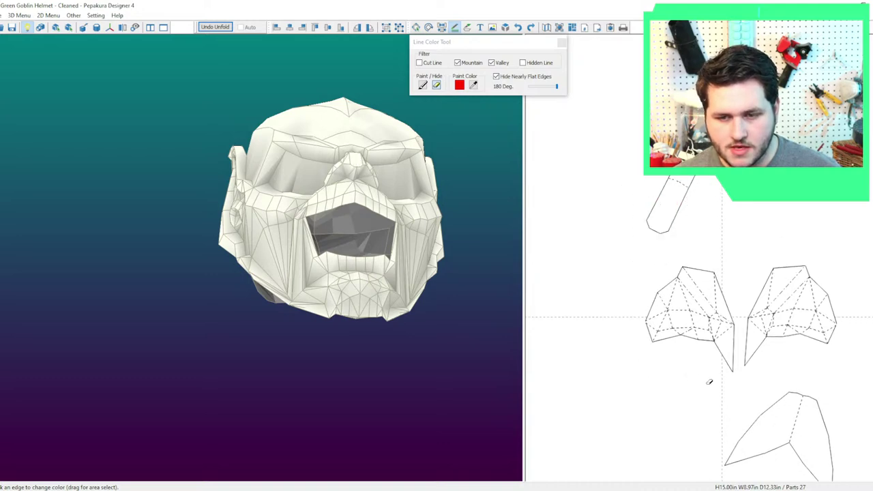
Hide the unneeded folds on the left nostril part, keeping only the bent fold that separates its two areas.
scroll(709, 381, "up", 3)
right_click_drag(700, 309, 661, 254)
right_click_drag(437, 278, 487, 298)
left_click_drag(698, 266, 671, 317)
right_click_drag(471, 312, 522, 306)
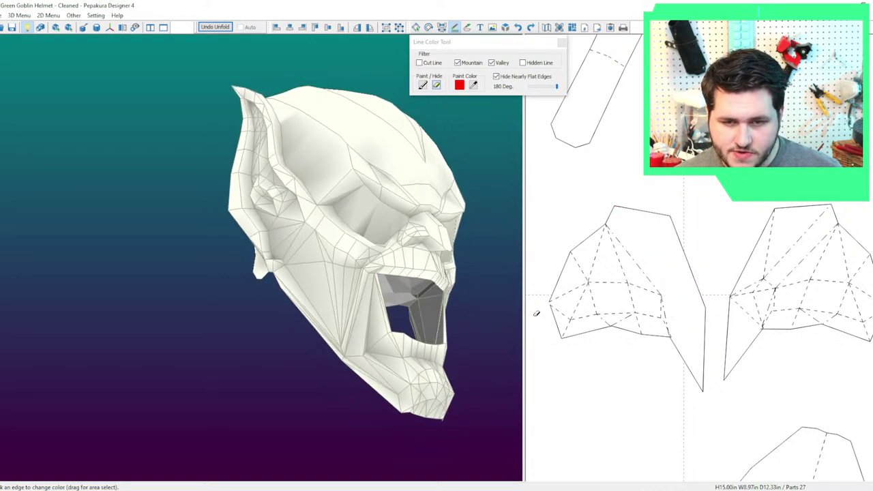
left_click_drag(535, 349, 664, 224)
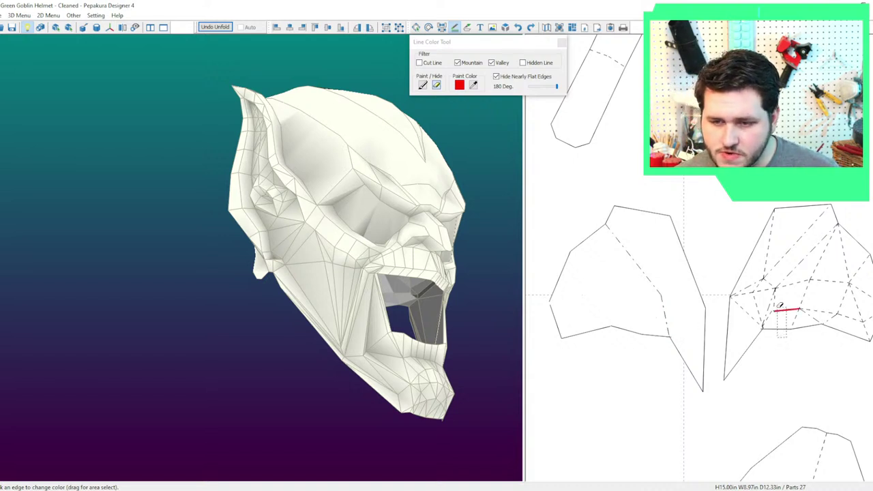
Hide the unneeded folds on the right nostril part, leaving only the bent fold that mirrors the left part.
left_click_drag(783, 335, 824, 282)
left_click_drag(871, 343, 810, 264)
left_click_drag(737, 254, 770, 281)
left_click_drag(739, 277, 760, 309)
Hide all cross folds on the narrow strip with pointed ends below the nose parts.
right_click_drag(506, 307, 421, 301)
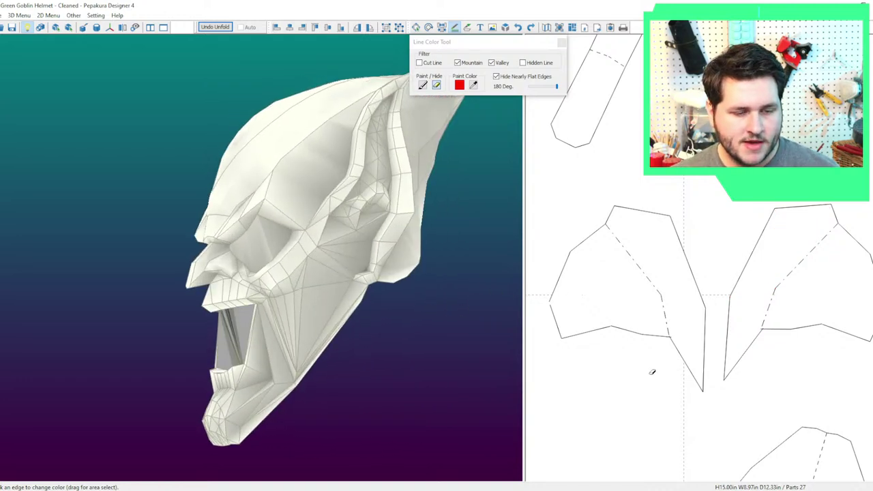
scroll(690, 374, "down", 5)
middle_click_drag(774, 353, 852, 328)
right_click_drag(353, 361, 440, 349)
left_click_drag(668, 300, 617, 388)
Hide the cross folds along the wide arm of the left L-shaped strip.
left_click_drag(377, 383, 360, 406)
right_click_drag(360, 405, 366, 402)
middle_click_drag(612, 401, 724, 396)
right_click_drag(377, 382, 437, 365)
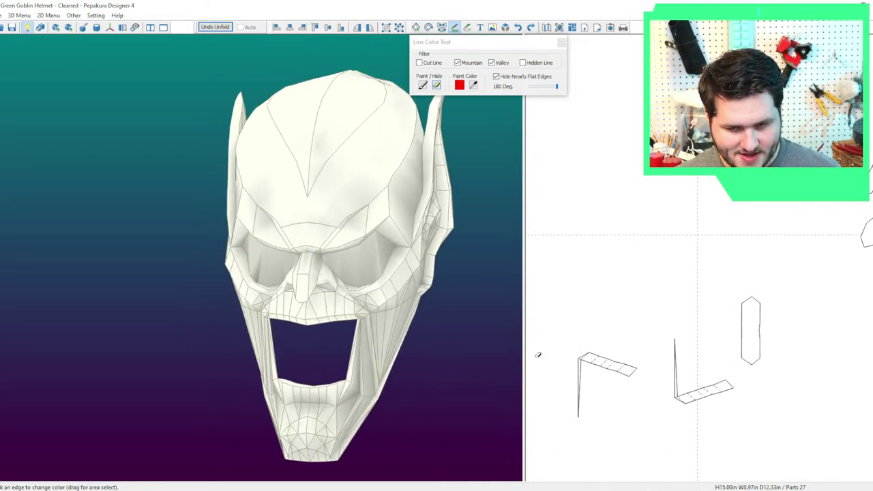
left_click_drag(642, 331, 592, 387)
Hide the cross folds along the wide arm of the second L-shaped strip, beside the strip with pointed ends.
right_click_drag(324, 356, 320, 312)
scroll(321, 311, "up", 4)
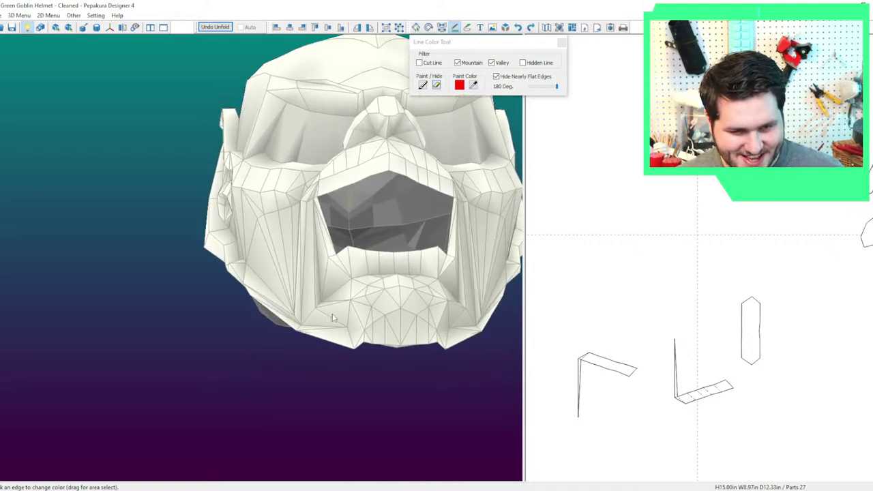
right_click_drag(433, 358, 416, 357)
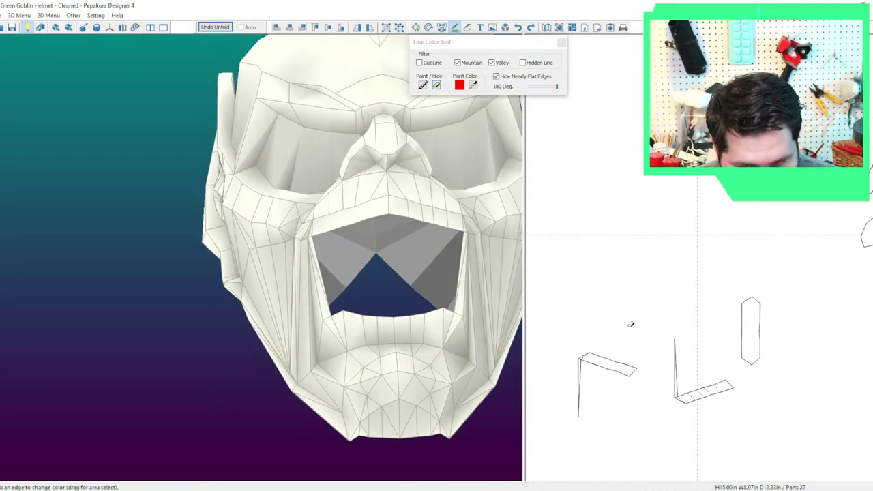
left_click_drag(591, 352, 584, 358)
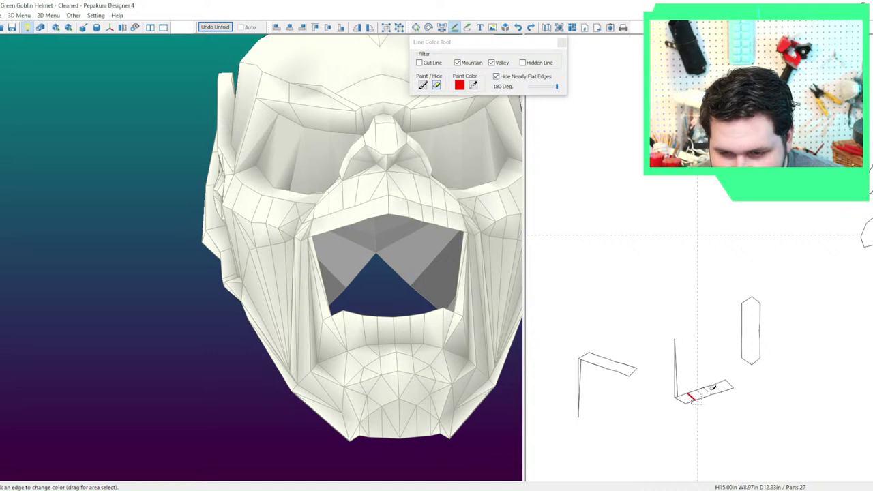
scroll(741, 384, "down", 3)
middle_click_drag(734, 317, 726, 330)
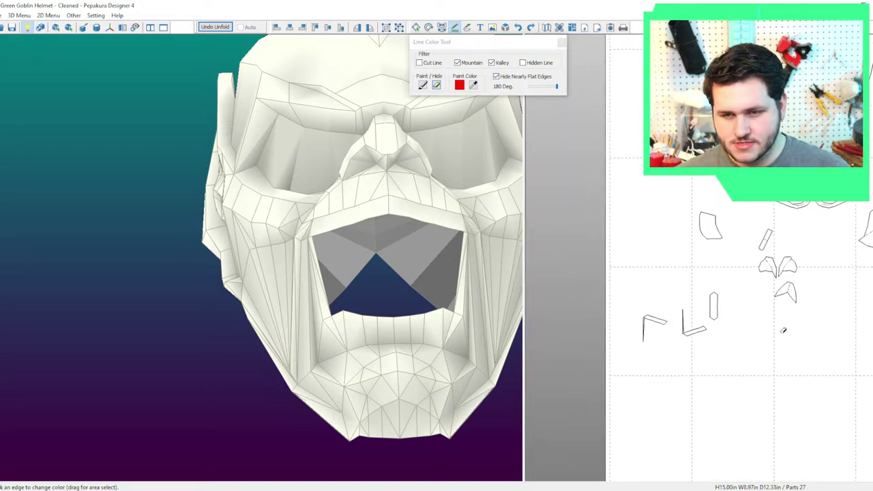
Join the two L-shaped strips at their short end edges and place the joined part beside the strip with pointed ends.
scroll(783, 331, "down", 2)
scroll(771, 339, "up", 5)
key("ctrl+j")
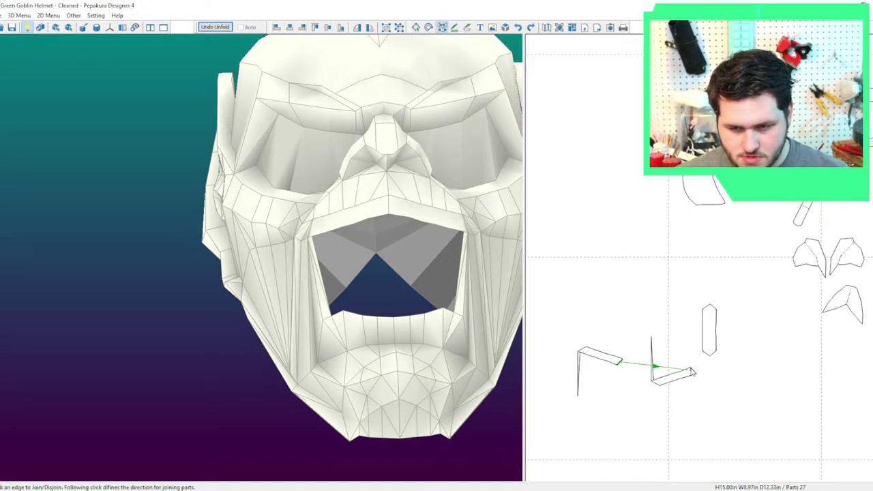
left_click(702, 374)
key("Escape")
left_click_drag(620, 294, 602, 418)
right_click_drag(462, 286, 450, 319)
left_click_drag(450, 321, 577, 289)
left_click(585, 286)
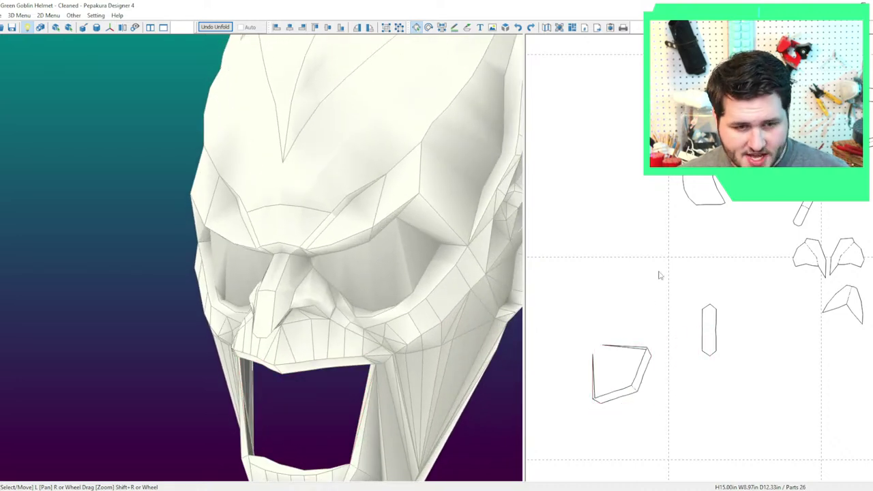
Reactivate fold hiding and clear the folds on the V-shaped under-chin part, keeping the fold across its tip.
middle_click_drag(529, 180, 538, 150)
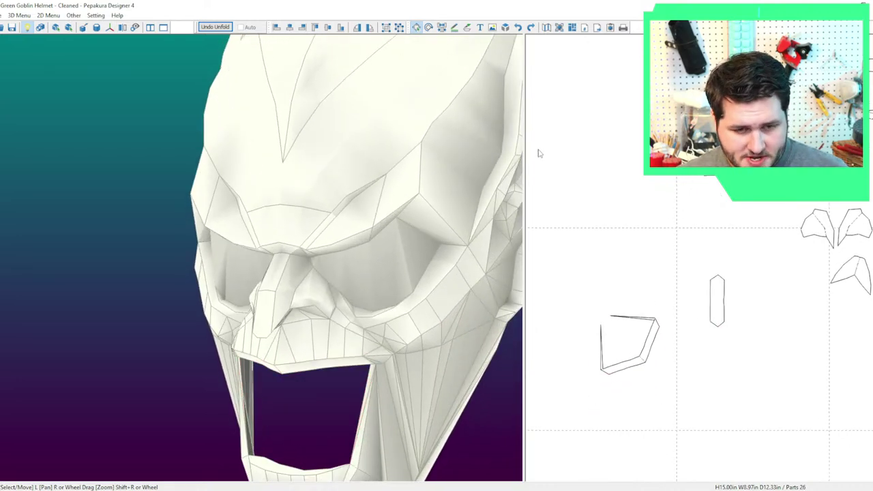
left_click(455, 28)
scroll(775, 277, "down", 3)
scroll(694, 268, "up", 4)
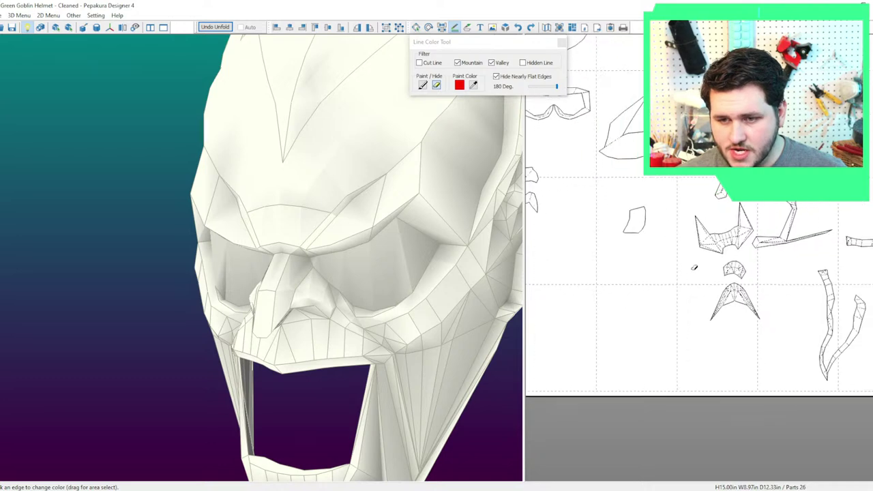
scroll(694, 268, "up", 4)
left_click_drag(676, 411, 831, 347)
middle_click_drag(765, 279, 705, 258)
scroll(706, 258, "up", 2)
left_click_drag(635, 290, 750, 312)
Hide the cross and diagonal folds on the small arched chin part, keeping its lengthwise fold.
right_click_drag(417, 302, 437, 284)
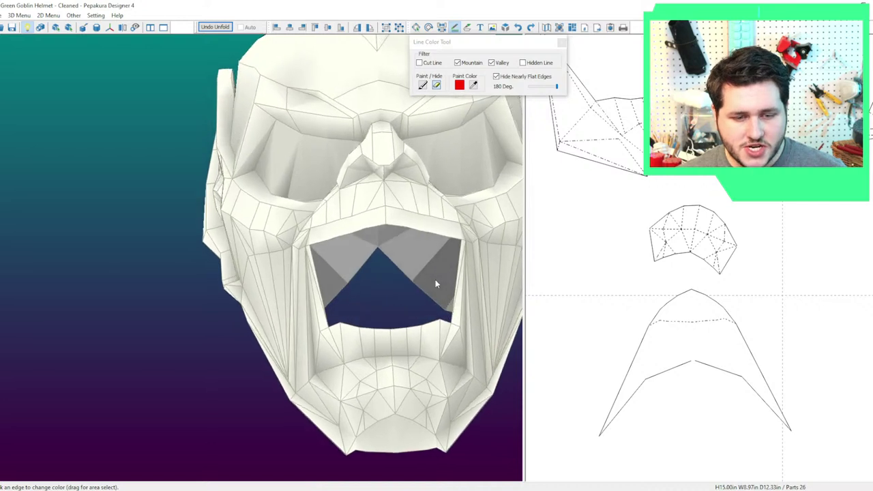
middle_click_drag(674, 289, 682, 335)
scroll(682, 335, "up", 2)
mouse_move(608, 348)
left_mouse_down()
mouse_move(653, 328)
mouse_move(748, 313)
left_mouse_up()
left_click_drag(789, 251, 651, 270)
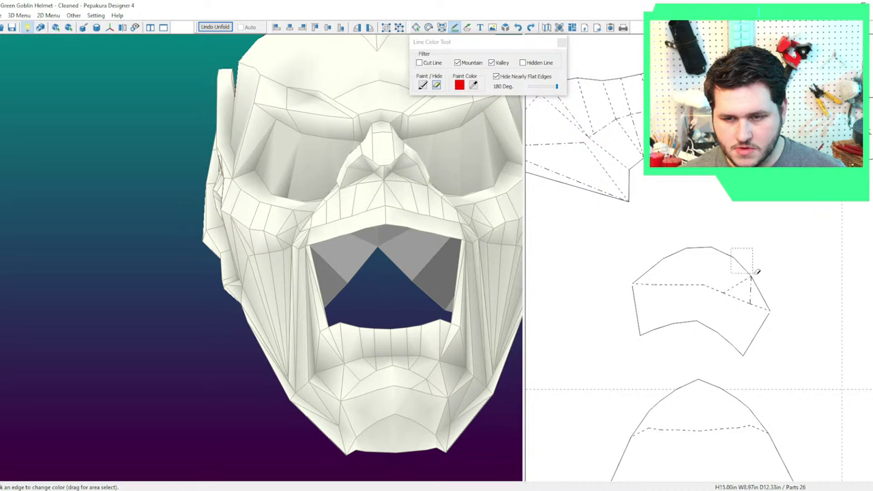
left_click_drag(752, 274, 757, 281)
Examine the chin and lower lip on the 3D model alongside the jaw part in the 2D layout.
right_click_drag(443, 297, 461, 294)
middle_click_drag(461, 294, 388, 317)
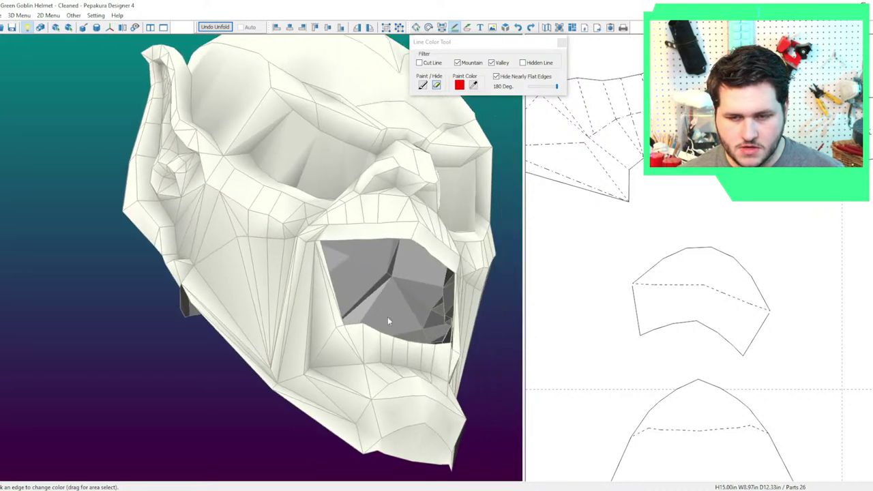
left_click_drag(387, 316, 410, 316)
right_click_drag(632, 248, 696, 326)
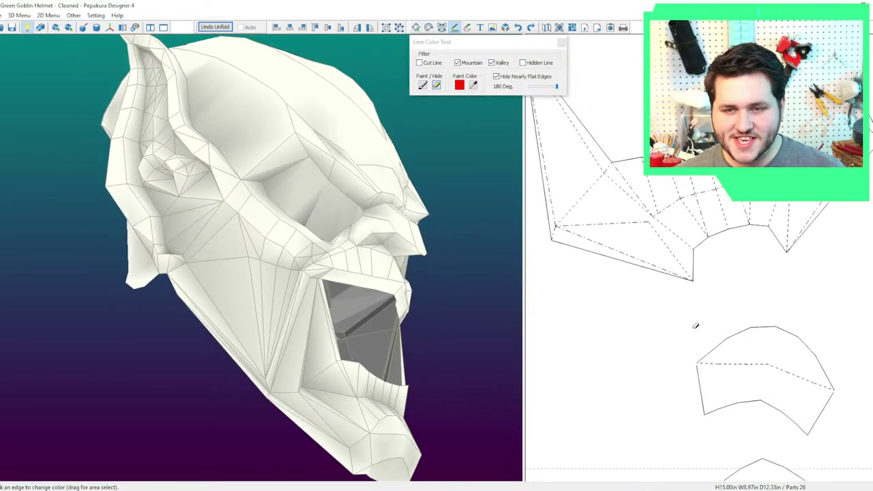
scroll(696, 326, "down", 2)
left_click_drag(445, 341, 426, 279)
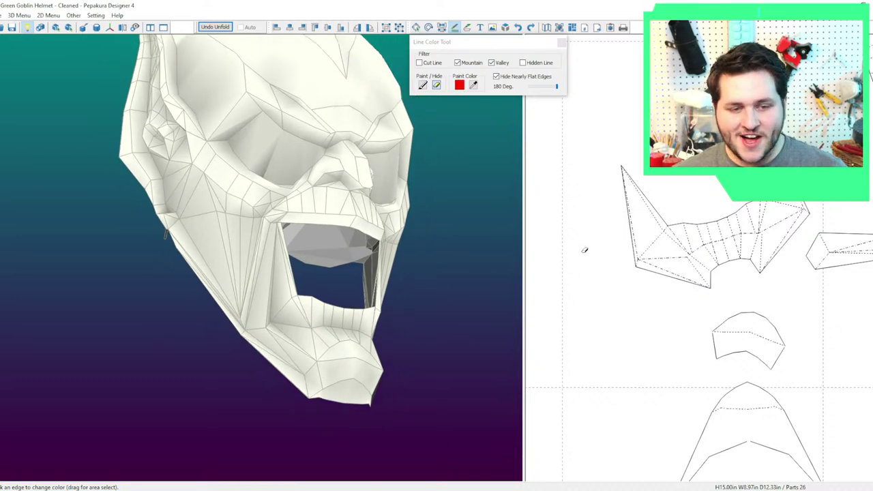
scroll(589, 308, "up", 3)
left_click_drag(377, 328, 341, 333)
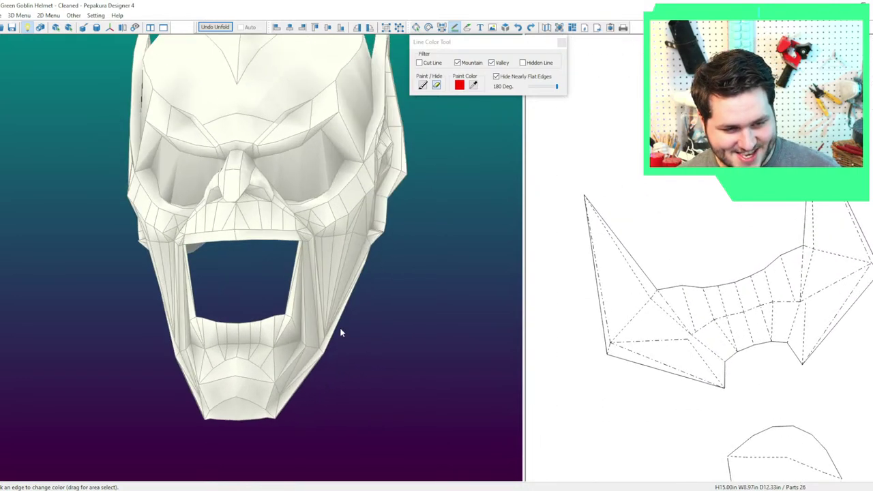
right_click_drag(341, 332, 346, 329)
Hide the folds between the jaw part's lengthwise lip fold and its chin edge, checking the chin on the 3D model.
left_click_drag(588, 369, 609, 352)
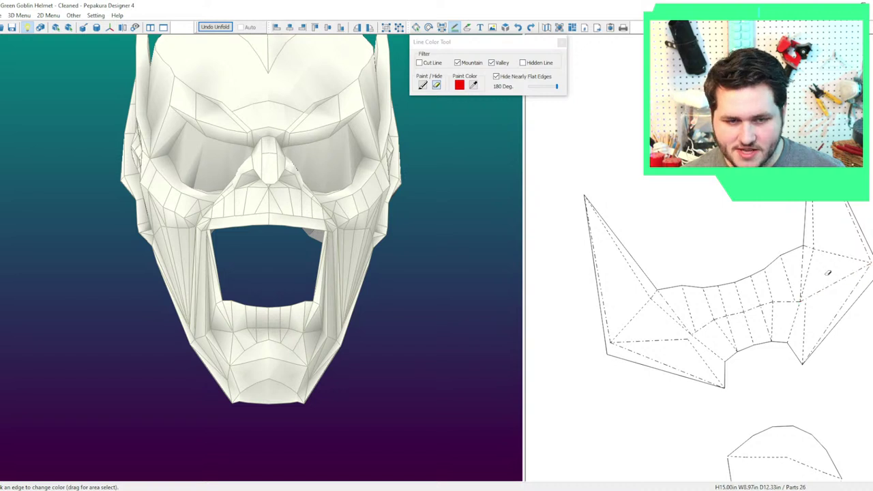
left_click_drag(376, 325, 373, 325)
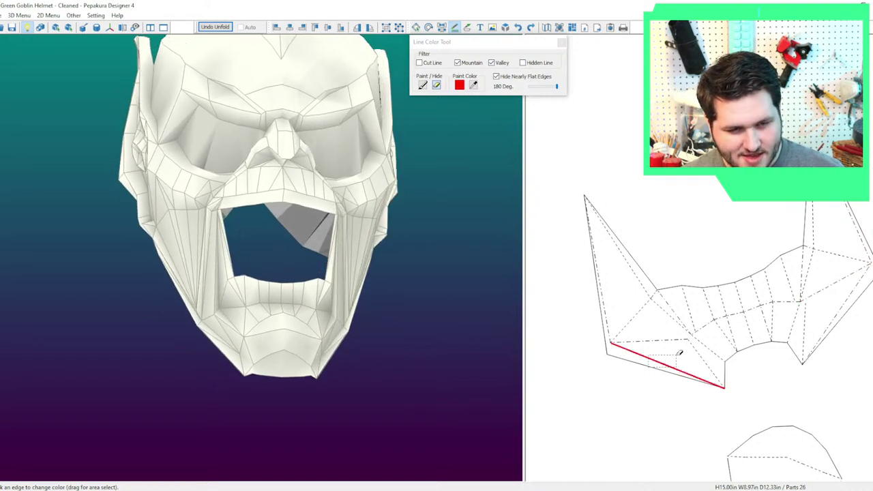
left_click_drag(315, 341, 315, 339)
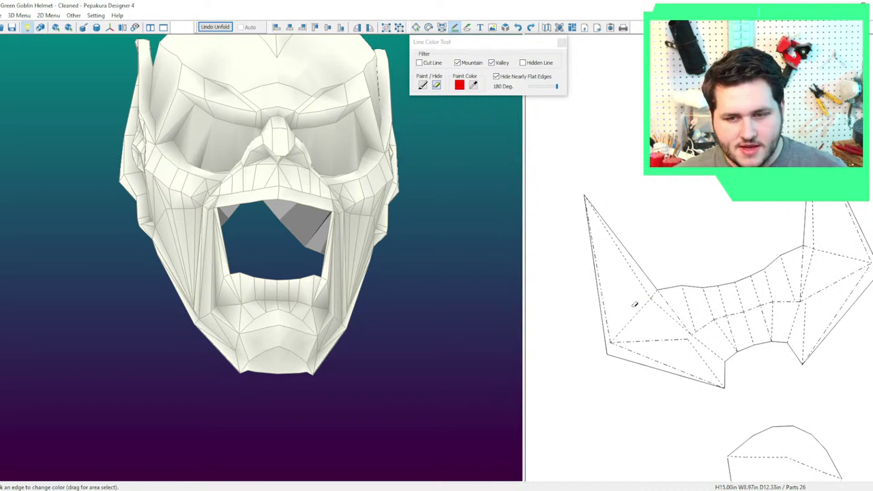
left_click_drag(632, 310, 656, 338)
mouse_move(371, 319)
left_mouse_down()
mouse_move(341, 304)
mouse_move(364, 312)
left_mouse_up()
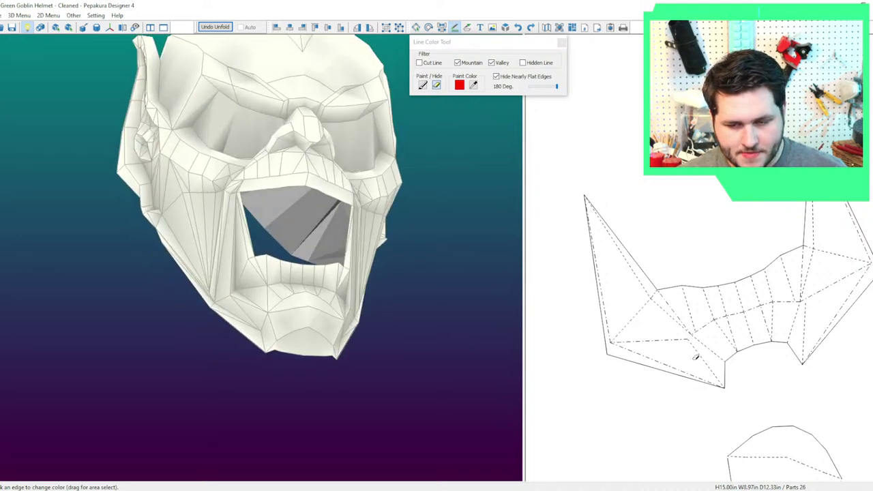
left_click_drag(696, 357, 808, 323)
left_click_drag(437, 326, 419, 333)
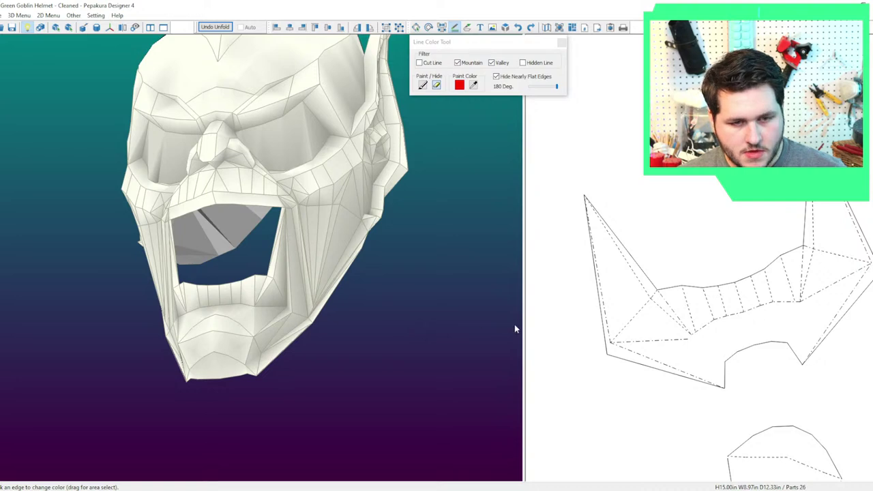
left_click_drag(514, 329, 371, 349)
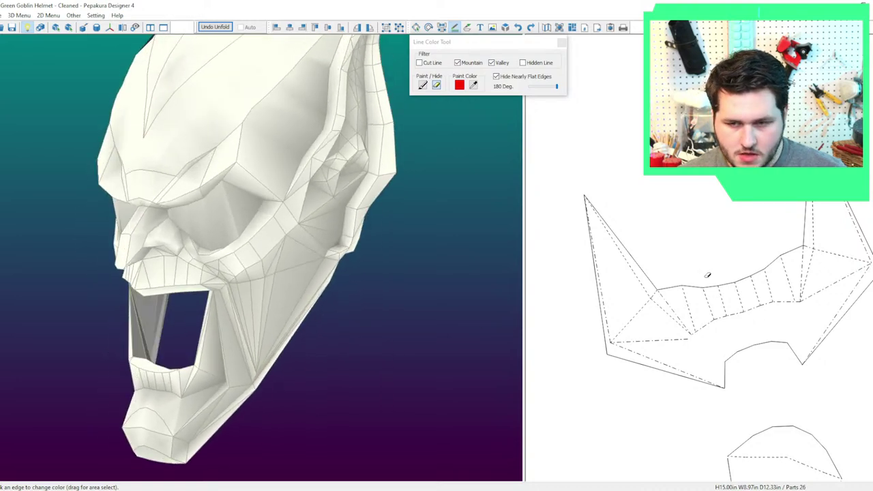
Hide the crosswise folds along the jaw part's lower lip and the short fold at its mouth corner, keeping the lengthwise lip fold.
left_click_drag(707, 275, 743, 310)
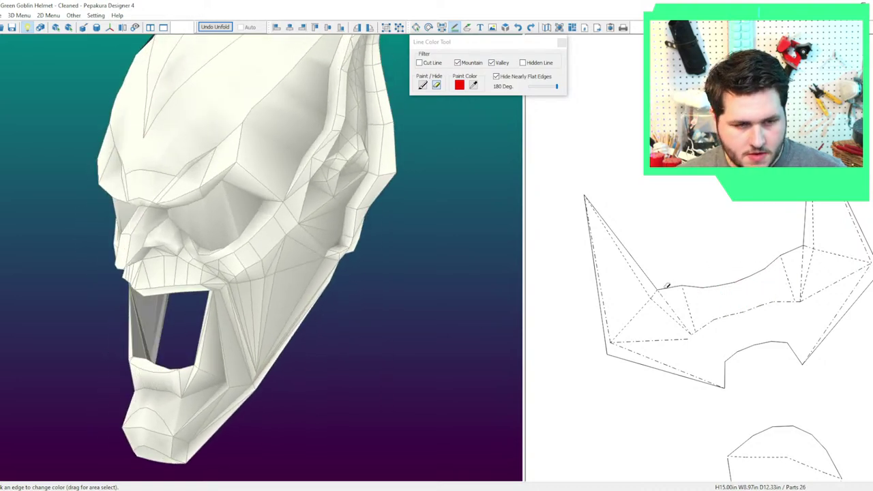
left_click_drag(395, 332, 421, 326)
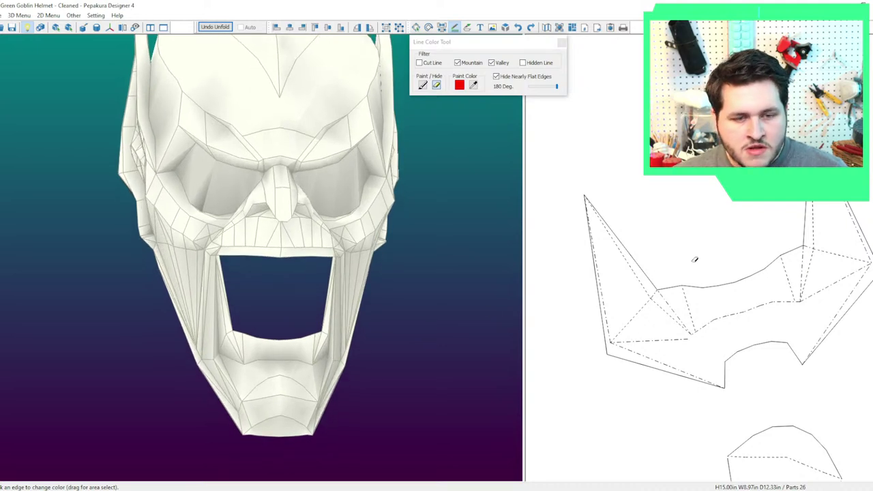
left_click_drag(380, 322, 329, 334)
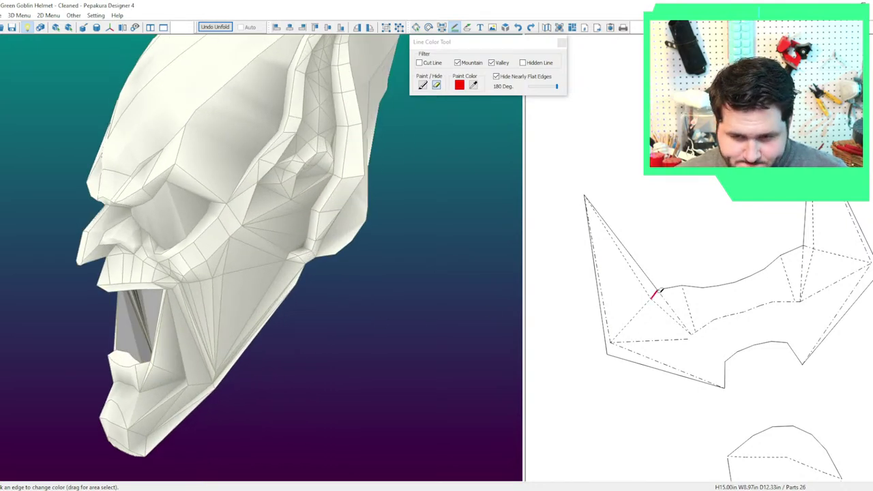
left_click_drag(239, 324, 355, 334)
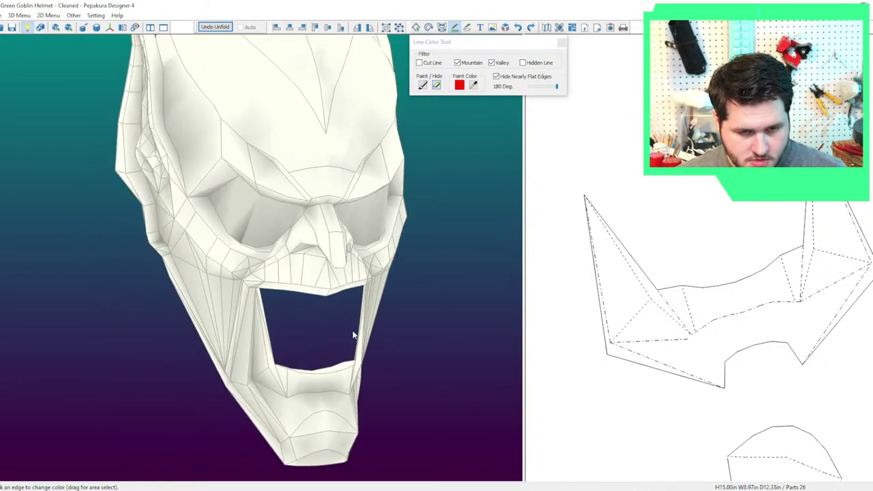
Examine the mouth, chin and cheeks on the 3D model alongside the chin parts and long strips in the 2D layout.
scroll(708, 300, "down", 2)
right_click_drag(763, 335, 728, 324)
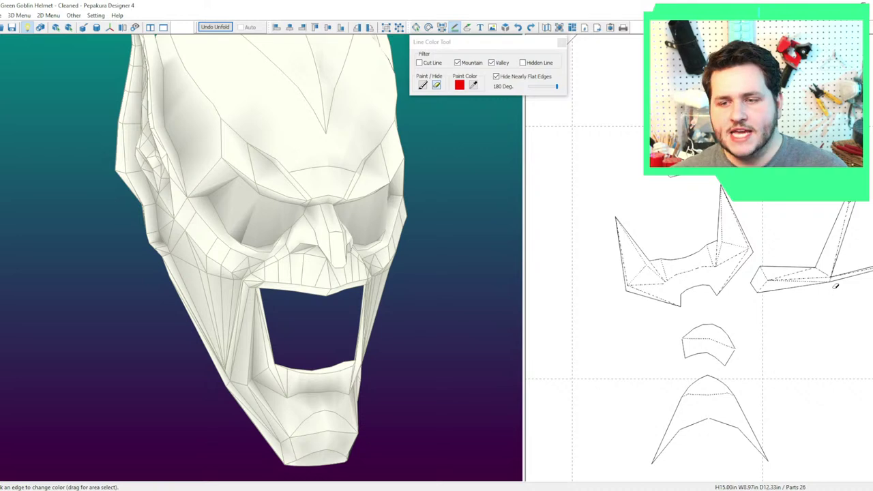
scroll(834, 287, "up", 2)
middle_click_drag(788, 293, 743, 395)
right_click_drag(349, 286, 307, 267)
scroll(633, 316, "down", 4)
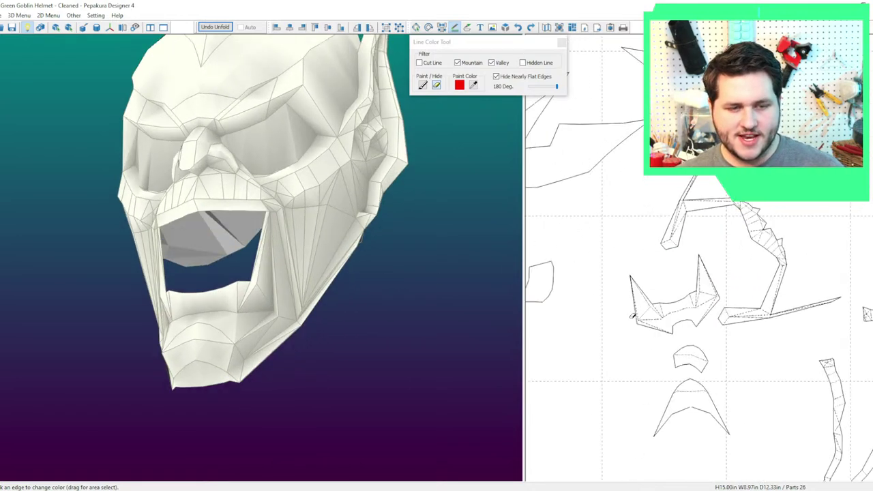
right_click_drag(765, 319, 606, 247)
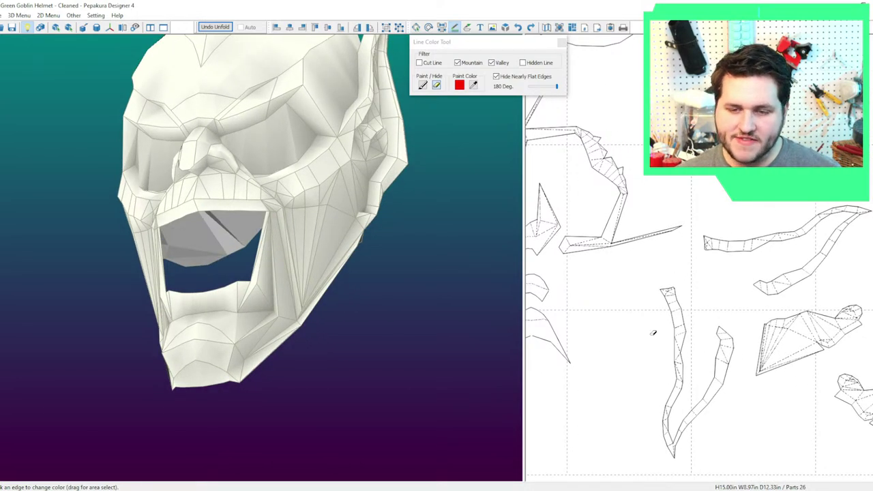
right_click_drag(653, 333, 668, 283)
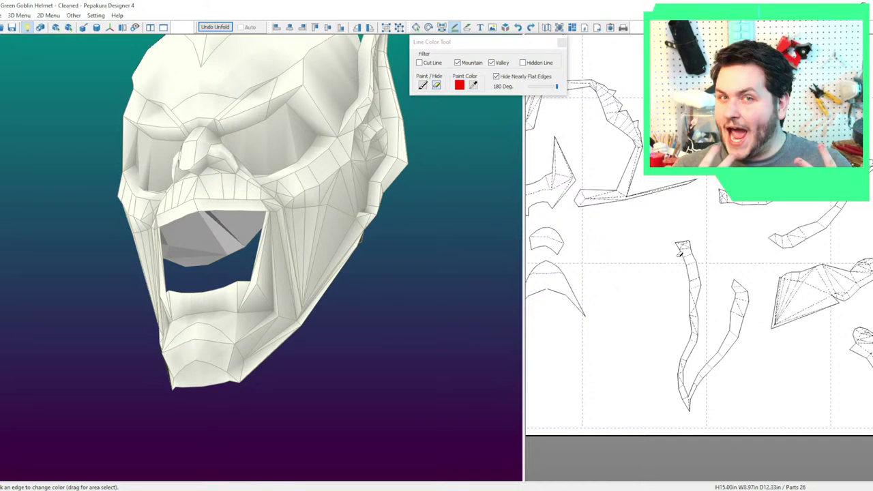
left_click_drag(428, 305, 408, 351)
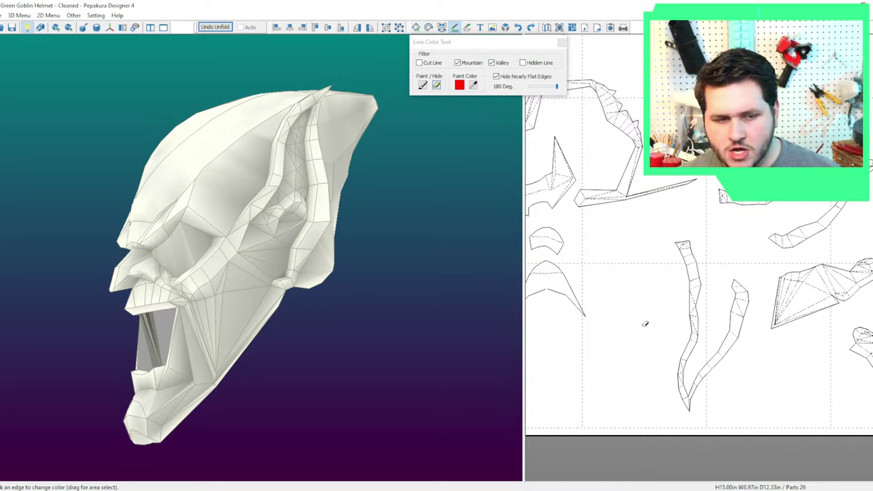
right_click_drag(420, 341, 479, 346)
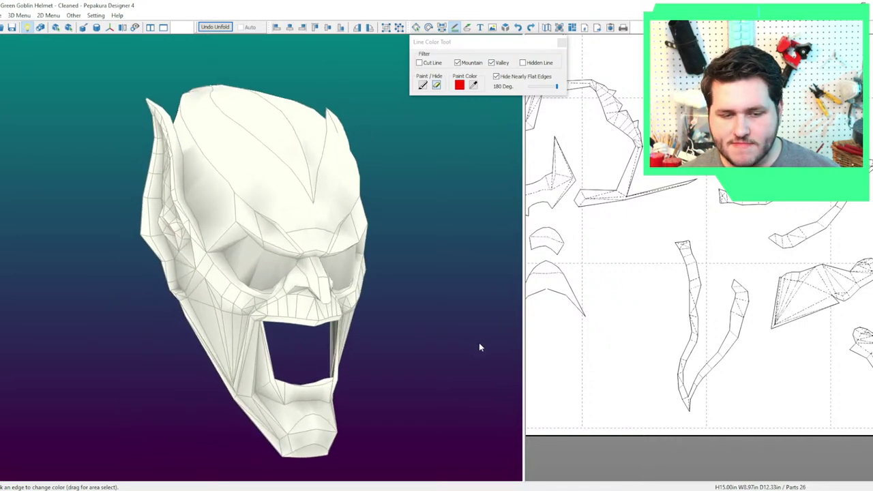
scroll(633, 351, "up", 2)
middle_click_drag(638, 351, 835, 342)
key("Escape")
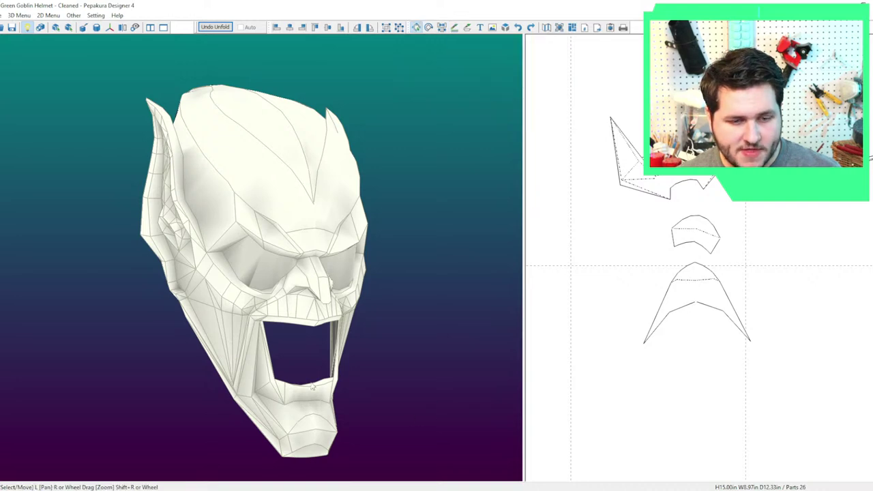
scroll(654, 317, "down", 3)
right_click_drag(374, 344, 464, 335)
scroll(620, 349, "up", 3)
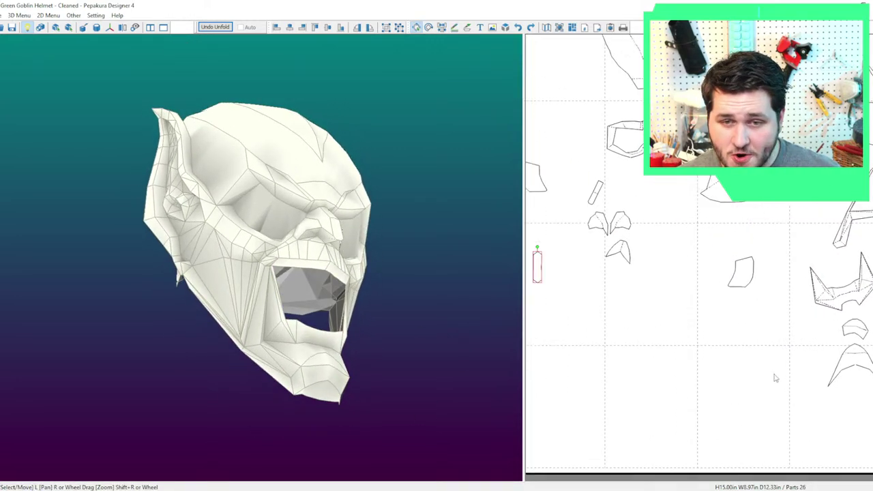
middle_click_drag(604, 364, 592, 369)
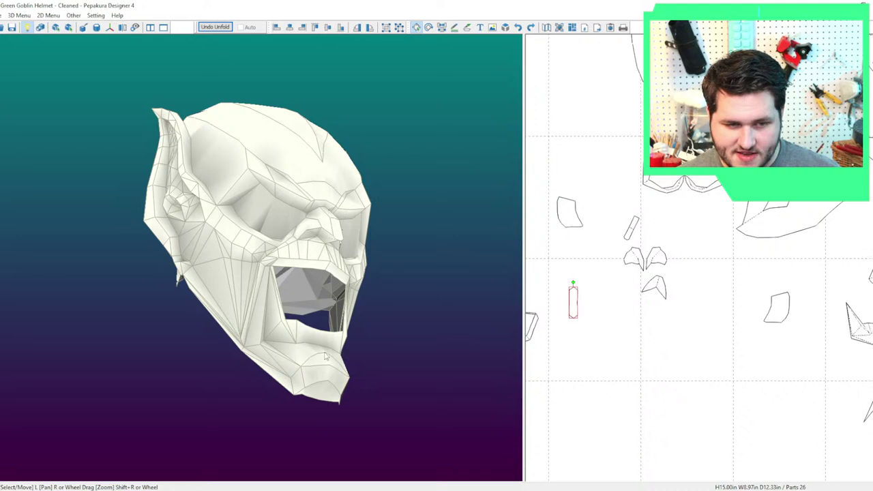
Identify the jaw part on the 3D model and disjoin the narrow sliver along its left spike at the mouth opening.
right_click_drag(280, 354, 261, 360)
left_click(217, 354)
scroll(267, 294, "up", 5)
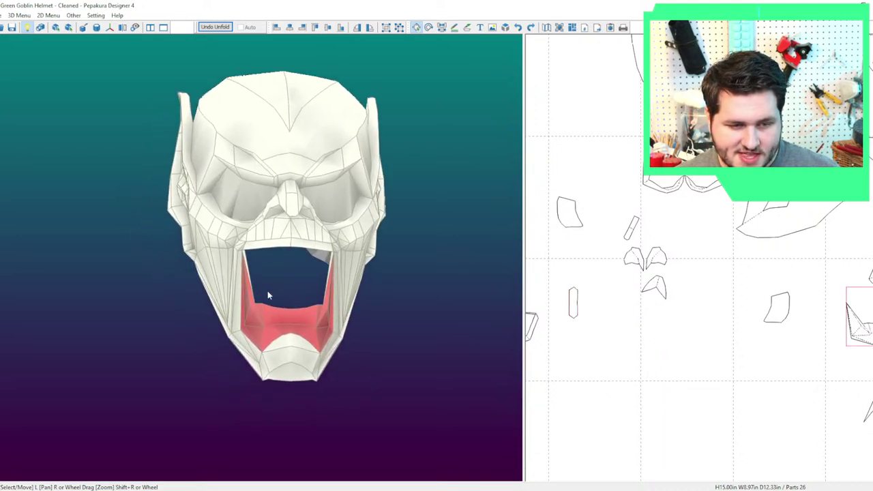
scroll(299, 288, "up", 2)
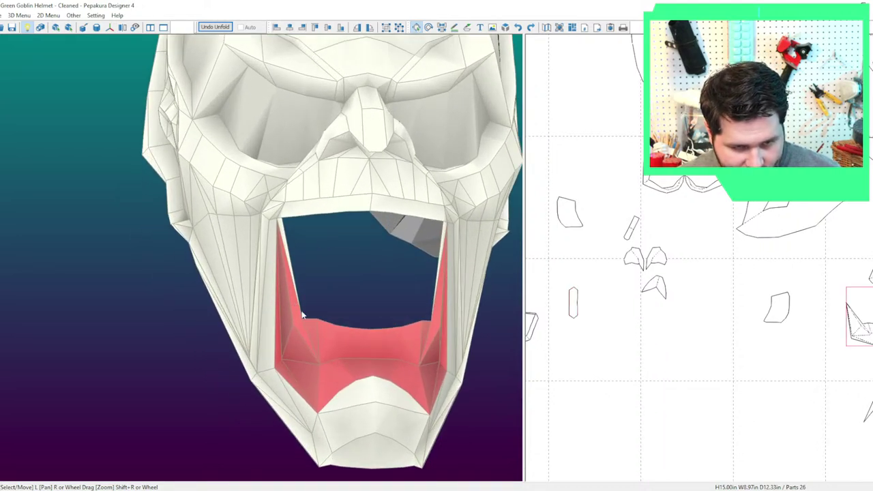
middle_click_drag(748, 366, 595, 289)
scroll(679, 298, "up", 3)
scroll(595, 289, "up", 3)
key("ctrl+j")
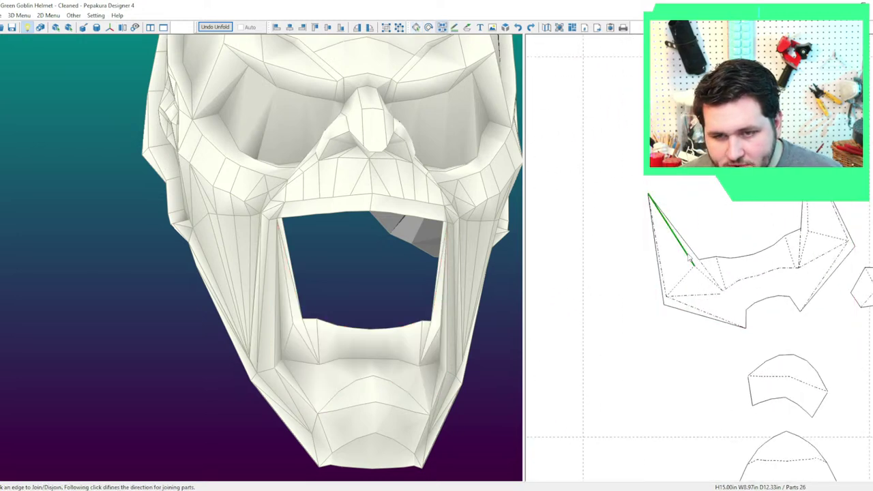
left_click(708, 274)
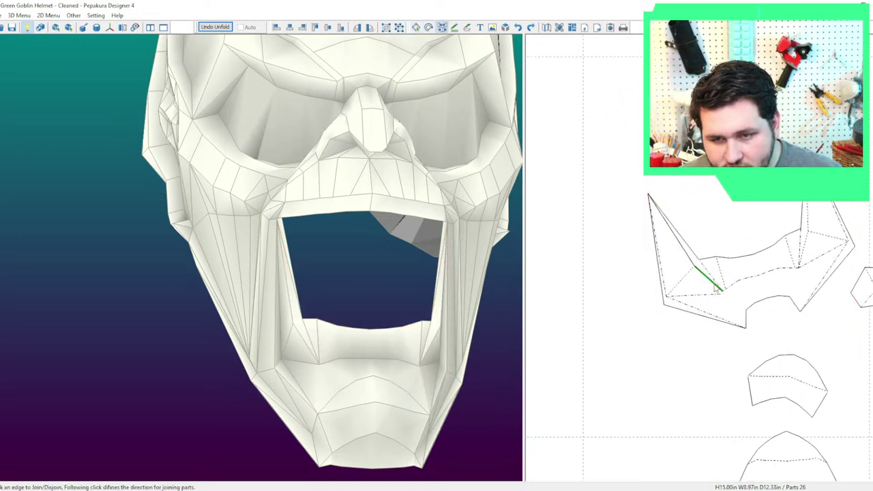
left_click(713, 281)
Disjoin the matching sliver beside the jaw part's right spike and move the jaw part clear of the loose slivers.
middle_click_drag(793, 300, 755, 304)
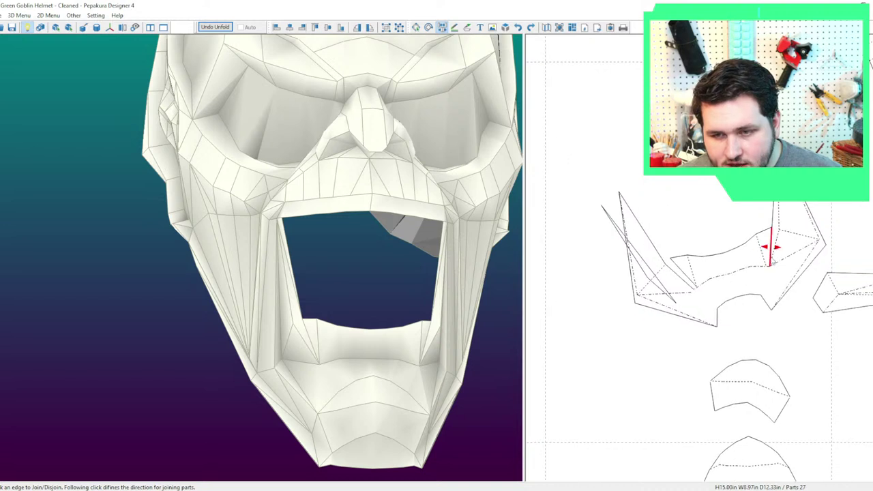
left_click(771, 248)
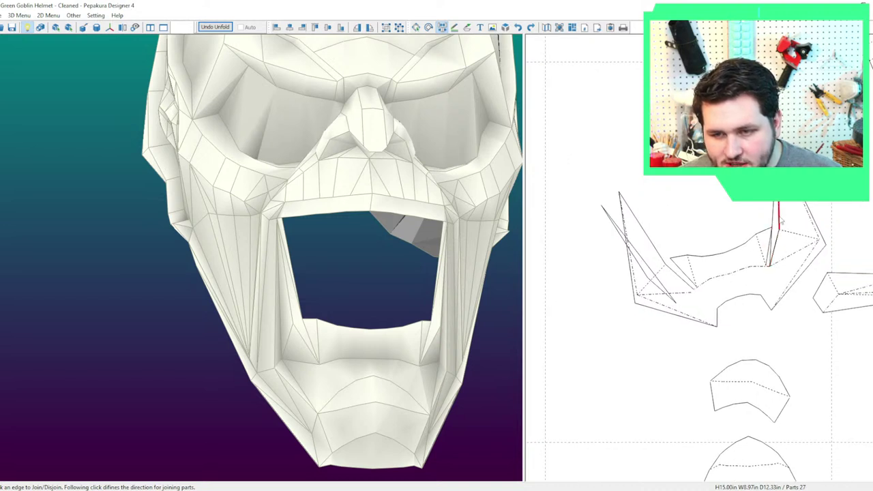
left_click(778, 257)
left_click_drag(775, 279, 606, 384)
middle_click_drag(616, 371, 730, 299)
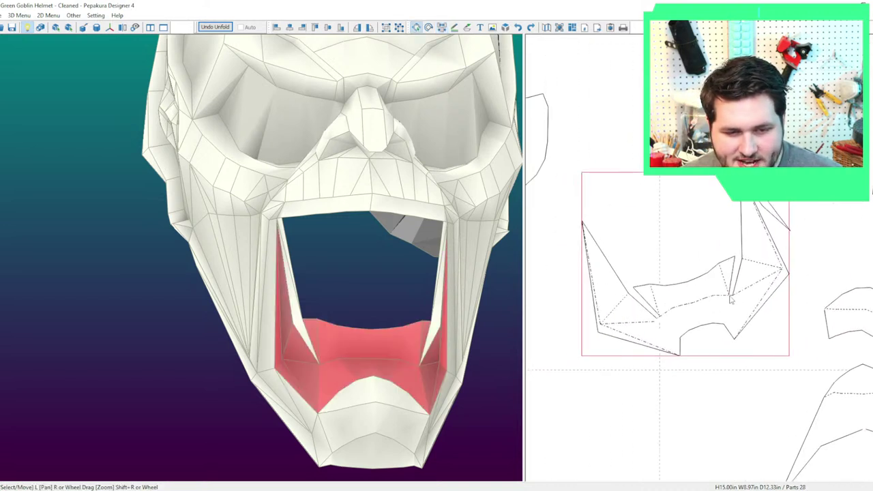
mouse_move(679, 328)
left_mouse_down()
mouse_move(710, 300)
mouse_move(673, 341)
left_mouse_up()
Select the upper lip part and the thin mouth rim on the 3D model to find which part borders the loose slivers.
mouse_move(327, 345)
left_mouse_down()
mouse_move(308, 346)
mouse_move(328, 341)
left_mouse_up()
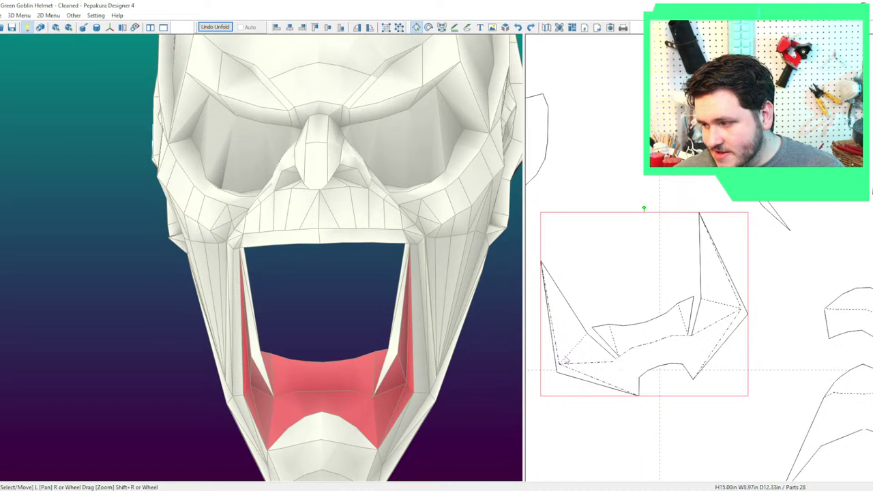
right_click_drag(335, 236, 340, 255)
left_click(343, 300)
right_click_drag(343, 300, 392, 298)
scroll(747, 331, "down", 3)
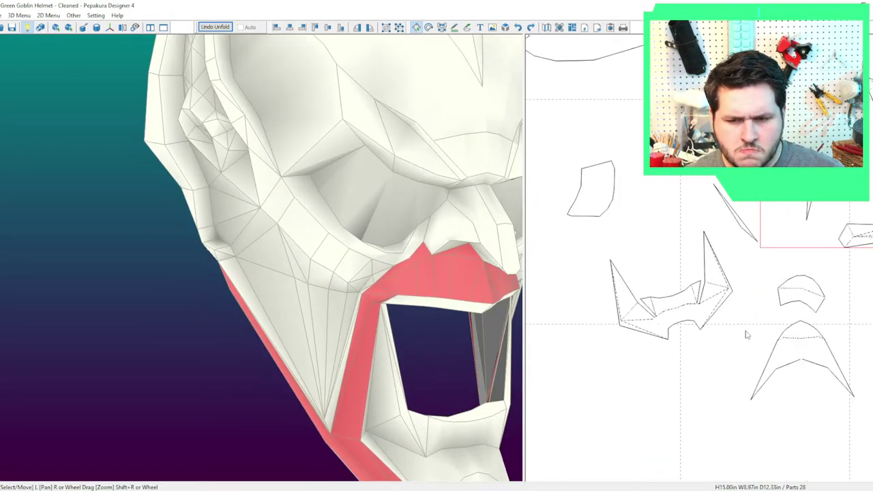
middle_click_drag(766, 314, 664, 348)
scroll(762, 248, "up", 1)
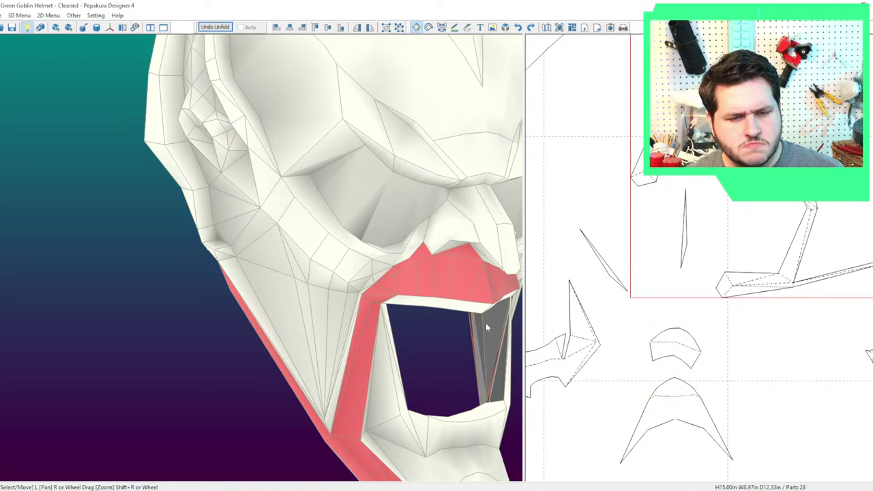
left_click_drag(486, 327, 454, 284)
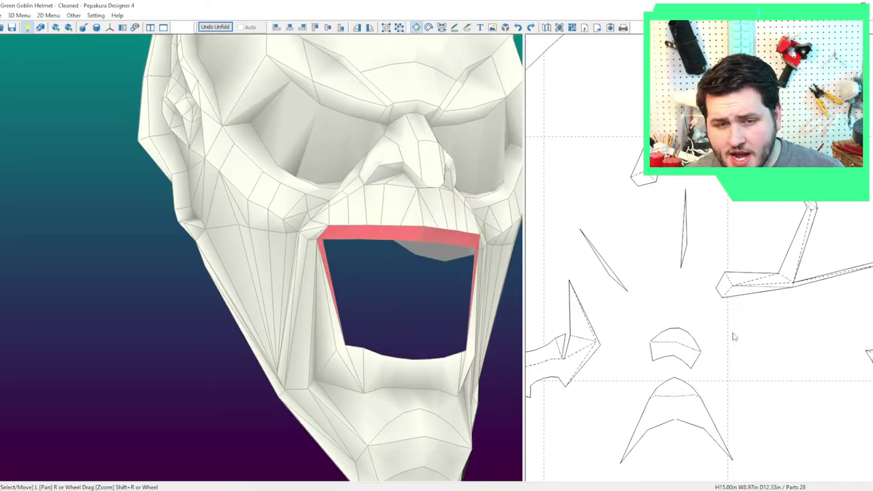
Move the mouth rim part to clear space near the right edge of the pattern sheet.
scroll(681, 348, "down", 3)
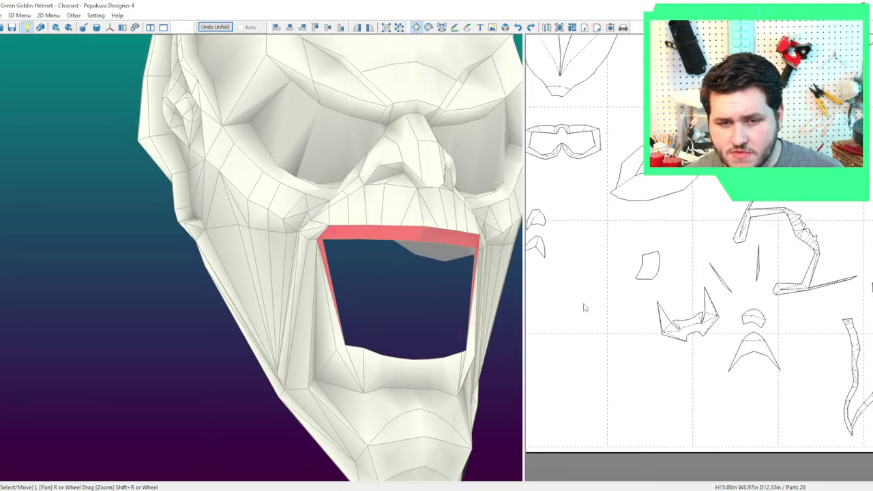
scroll(613, 313, "down", 3)
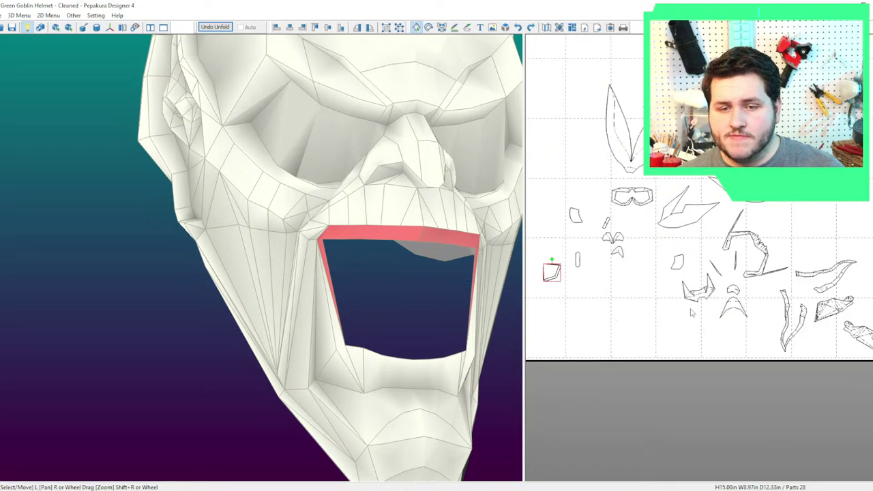
middle_click_drag(689, 309, 762, 323)
middle_click_drag(684, 315, 618, 307)
scroll(619, 312, "down", 2)
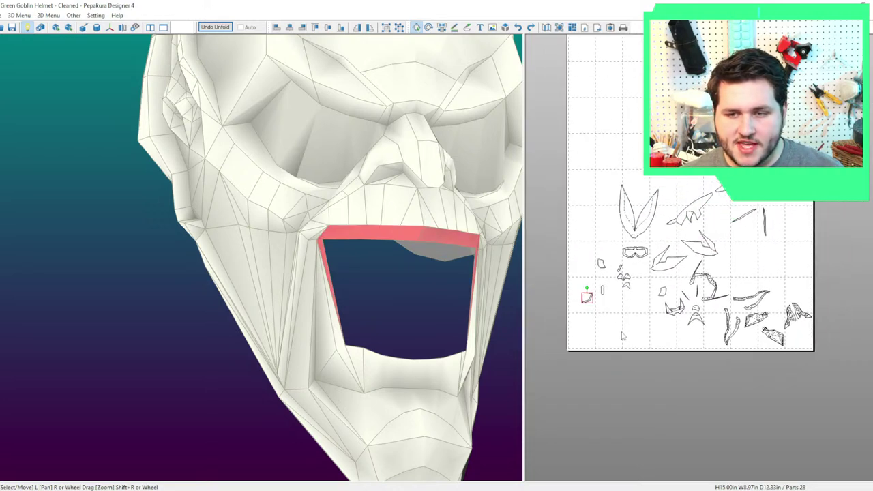
Join the two detached jaw slivers to the ends of the mouth rim part.
right_click(578, 317)
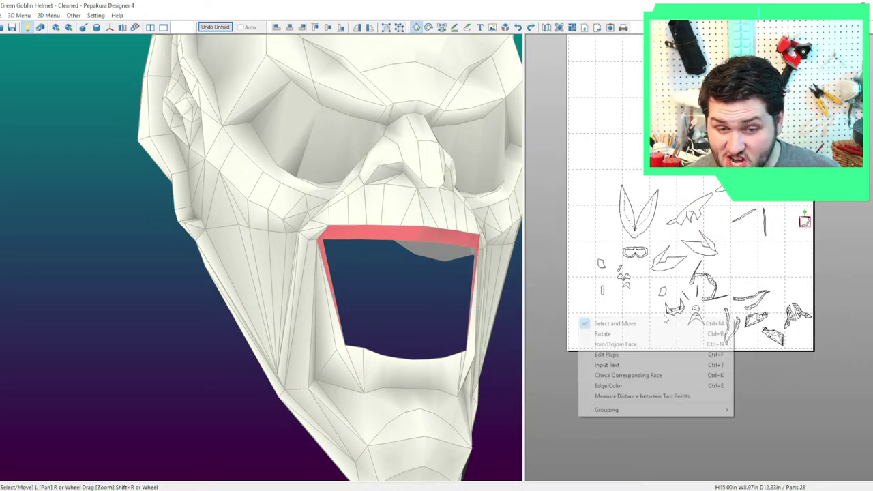
left_click(600, 322)
scroll(600, 321, "up", 3)
left_click(803, 194)
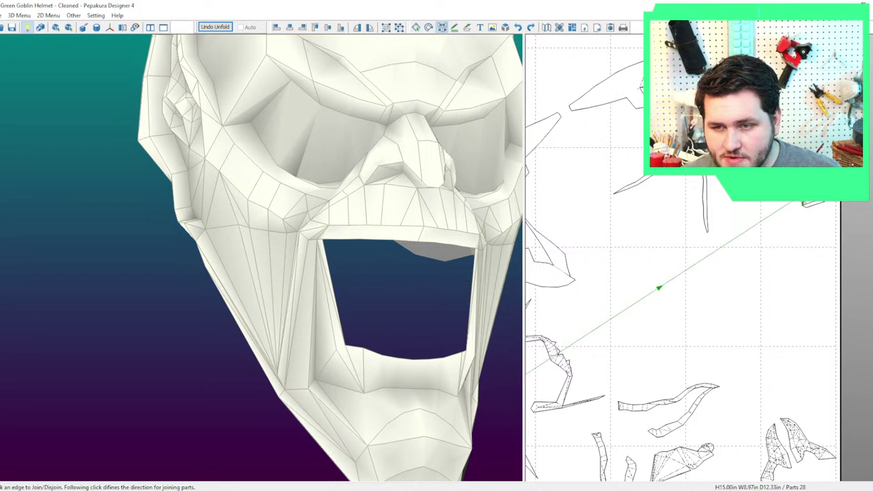
middle_click_drag(812, 187, 773, 253)
scroll(774, 253, "up", 3)
left_click(785, 240)
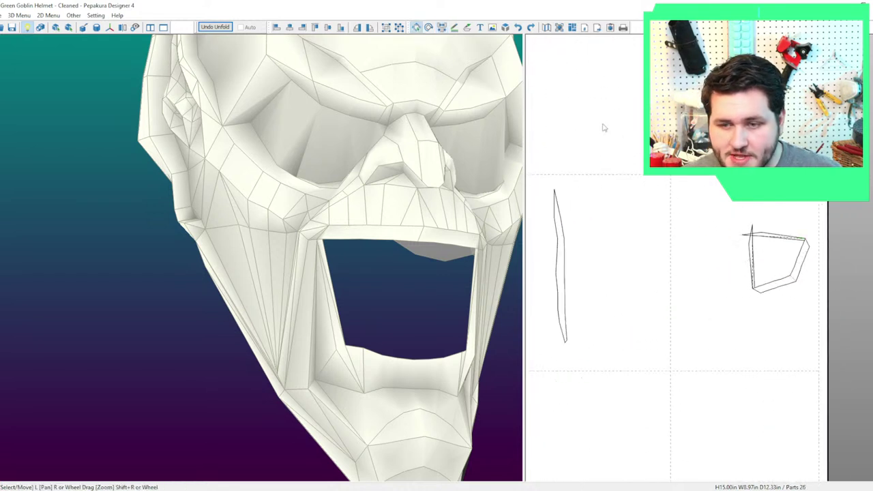
Hide the fold lines on the joined mouth rim part and select the part.
left_click(454, 27)
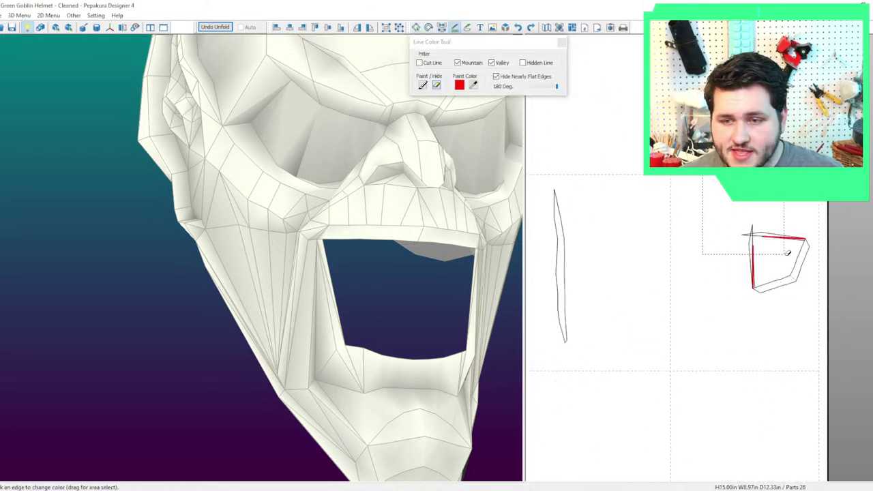
key("Escape")
left_click(774, 236)
Reposition the mouth rim part and a narrow temple strip in the 2D layout.
scroll(764, 310, "down", 3)
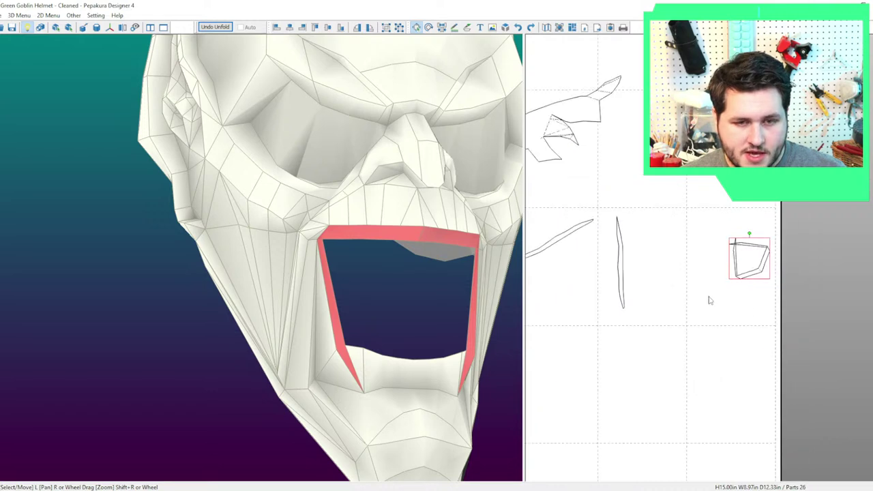
middle_click_drag(709, 296, 772, 324)
left_click_drag(772, 324, 792, 205)
scroll(670, 305, "down", 3)
left_click_drag(730, 328, 646, 258)
left_click_drag(658, 270, 791, 222)
scroll(682, 293, "down", 2)
Check the extended mouth rim part by selecting it on the 3D model.
scroll(720, 266, "up", 3)
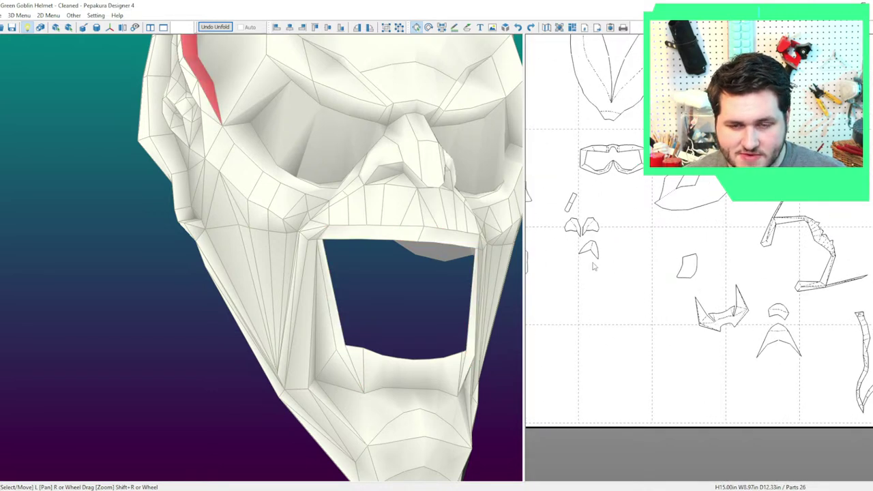
middle_click_drag(616, 273, 660, 278)
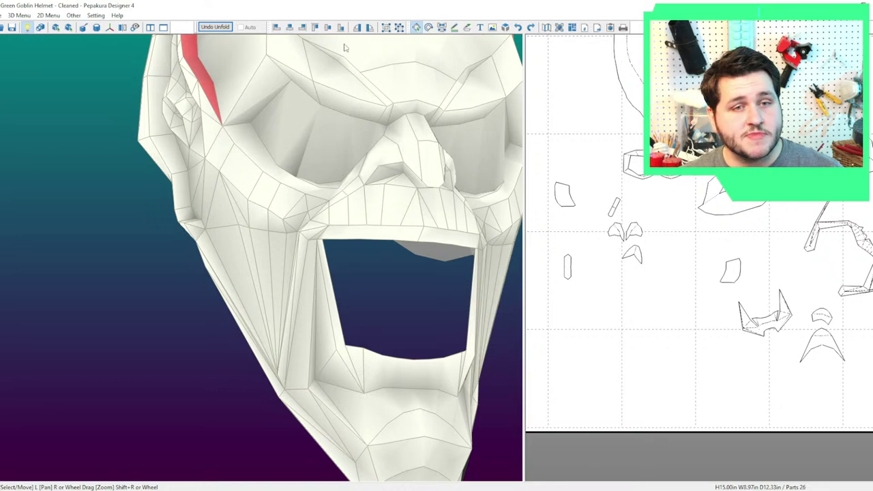
left_click(320, 258)
left_click(323, 254)
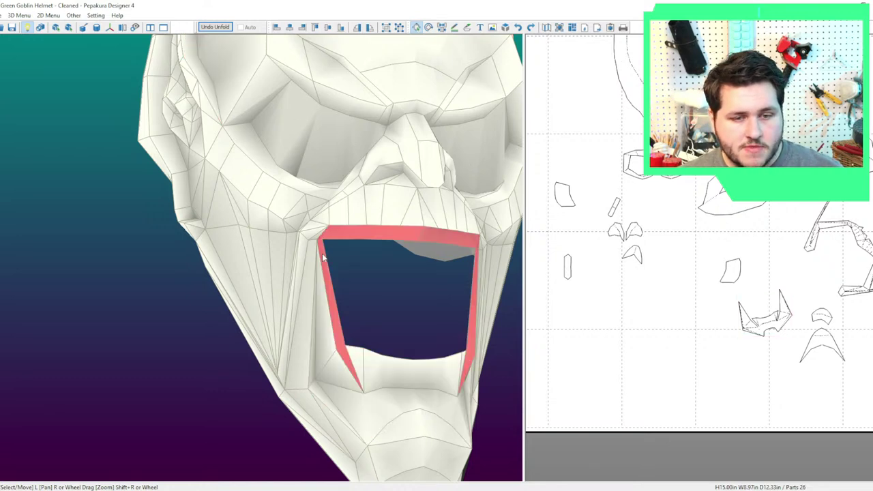
Select the lower jaw part on the 3D model to identify its matching piece in the 2D layout.
right_click_drag(359, 341, 337, 347)
right_click_drag(397, 406, 378, 409)
left_click(380, 409)
left_click_drag(379, 409, 386, 395)
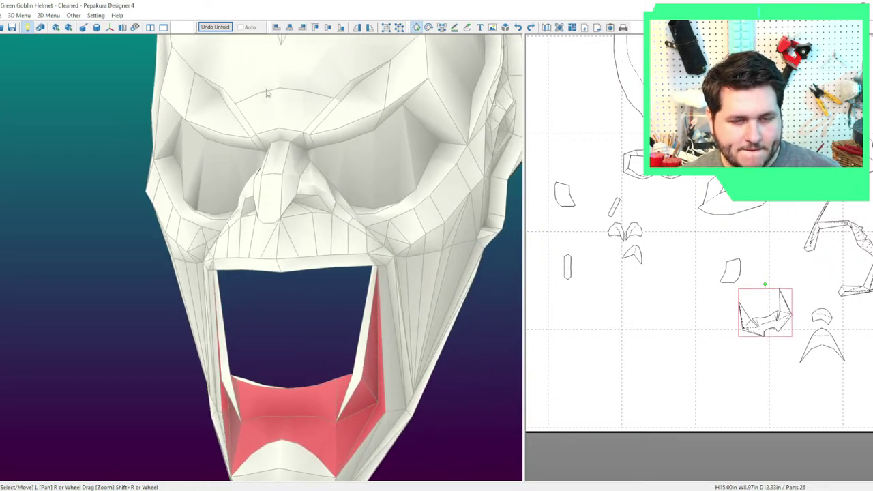
Activate the Line Color Tool and compare the helmet with the front and side reference photos in the browser.
left_click(456, 28)
scroll(653, 282, "up", 2)
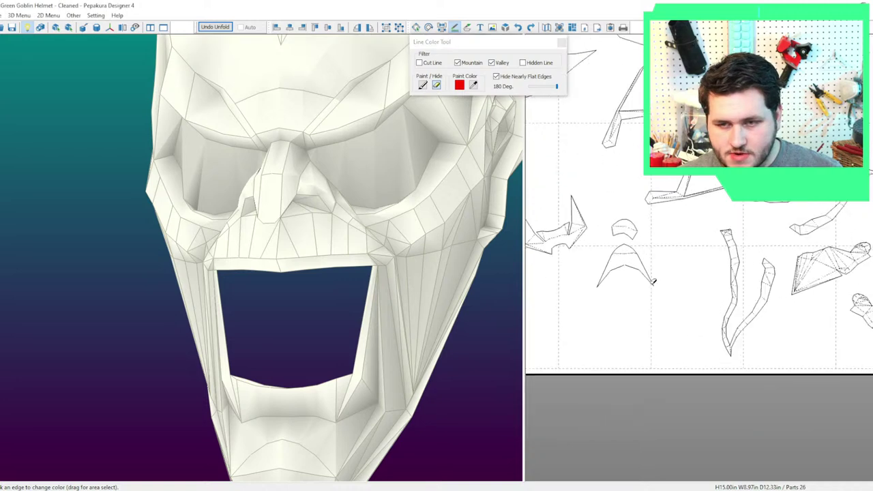
scroll(653, 282, "up", 2)
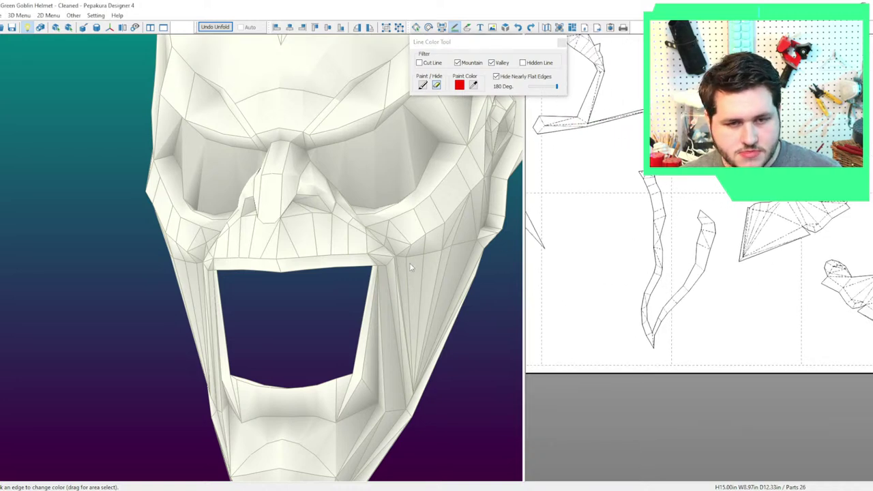
scroll(543, 221, "up", 2)
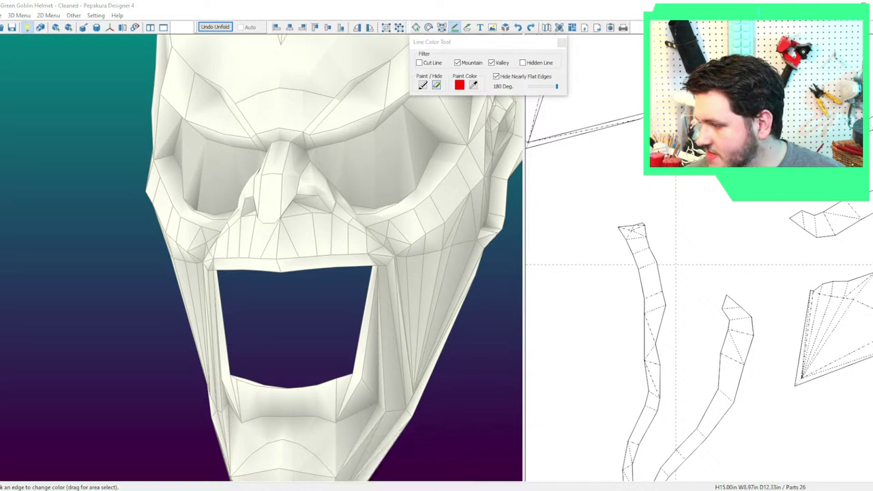
left_click(396, 490)
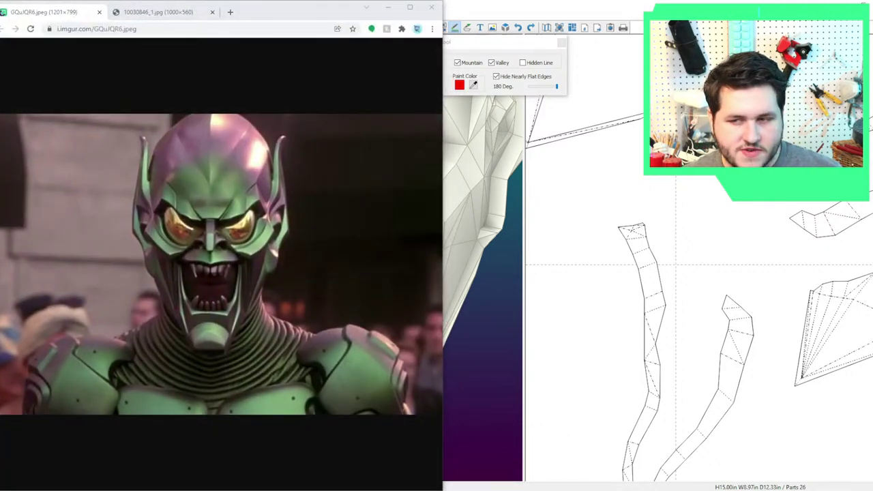
left_click(449, 489)
left_click(153, 12)
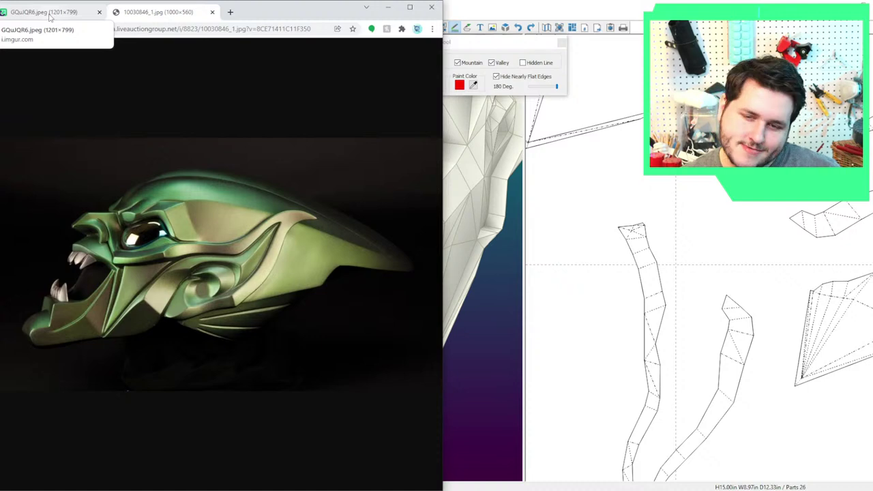
scroll(594, 263, "down", 3)
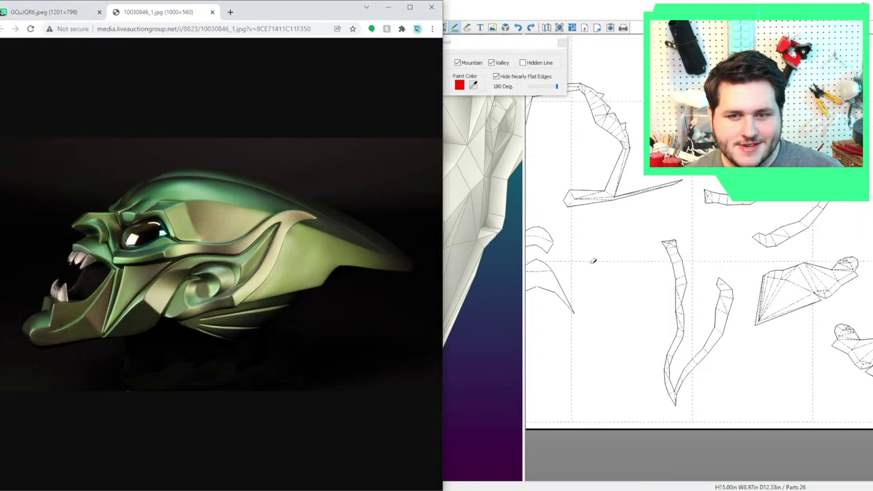
right_click_drag(505, 251, 481, 258)
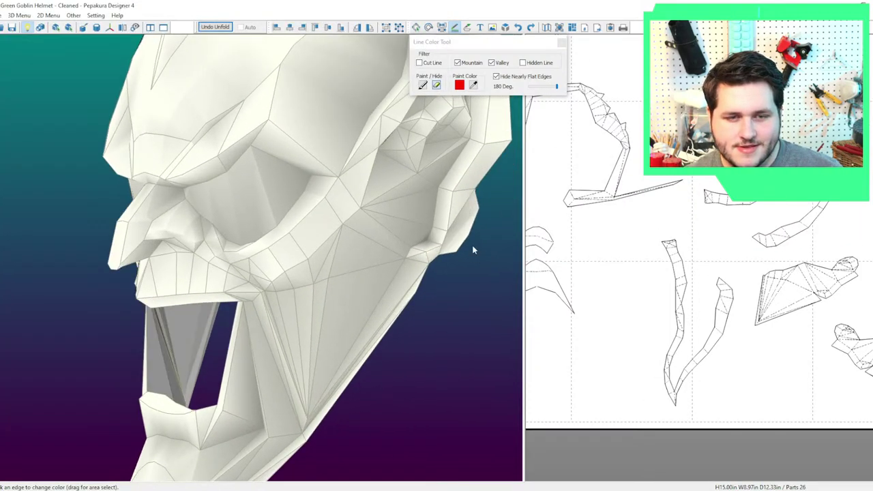
Hide the crosswise folds on both long V-shaped side strips, keeping one fold on the longer leg of each.
scroll(586, 263, "up", 1)
scroll(656, 285, "up", 1)
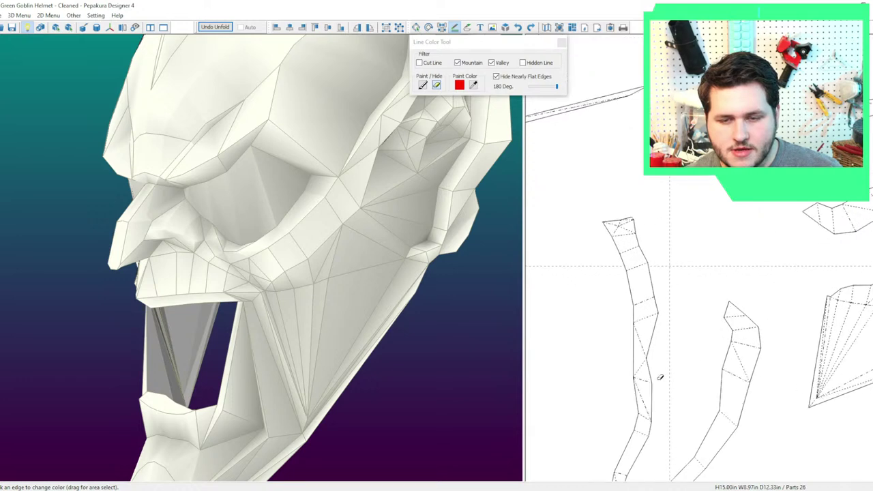
left_click_drag(630, 316, 669, 394)
right_click_drag(328, 287, 501, 293)
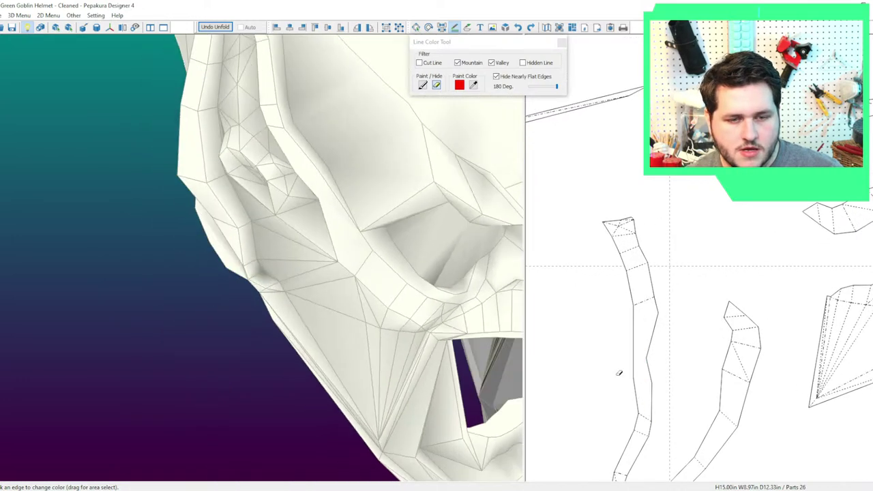
middle_click_drag(625, 370, 669, 273)
scroll(670, 273, "down", 3)
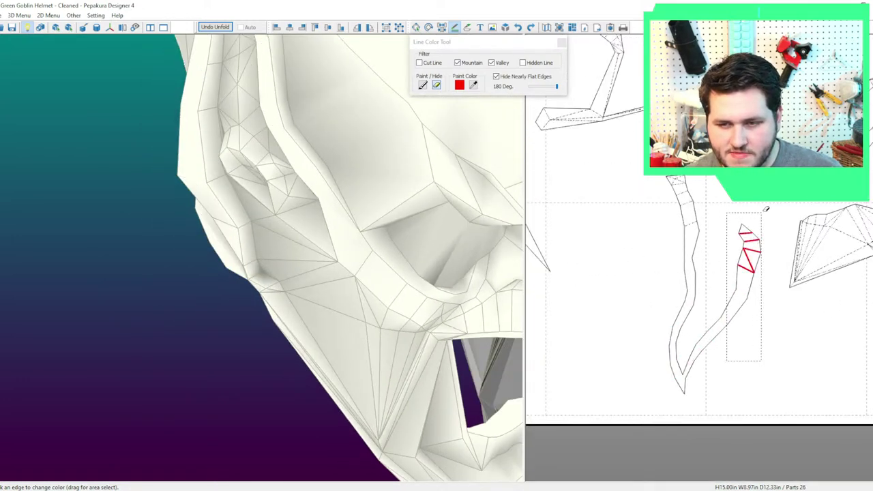
scroll(707, 317, "down", 1)
middle_click_drag(707, 317, 705, 320)
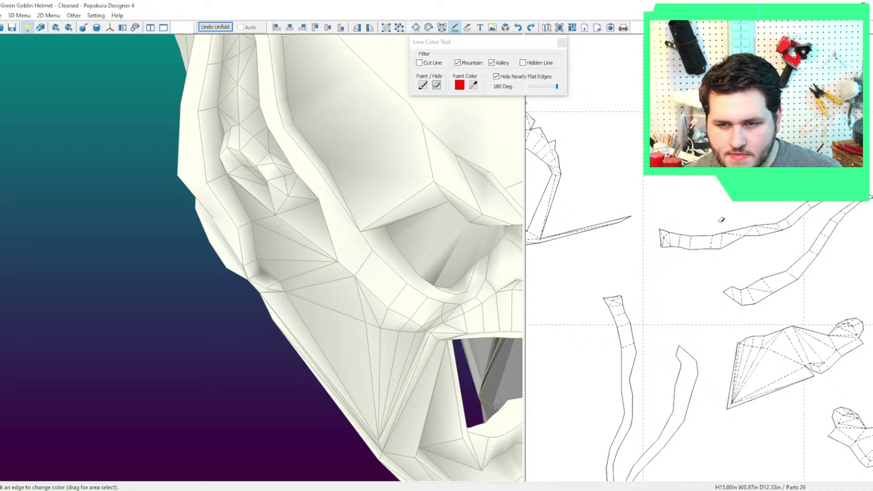
mouse_move(721, 222)
left_mouse_down()
mouse_move(785, 294)
mouse_move(803, 296)
mouse_move(872, 179)
mouse_move(656, 257)
mouse_move(608, 343)
mouse_move(604, 337)
left_mouse_up()
Hide the crosswise folds across the middle of the upper lip on the mouth surround part.
right_click_drag(444, 360, 402, 347)
scroll(434, 340, "down", 5)
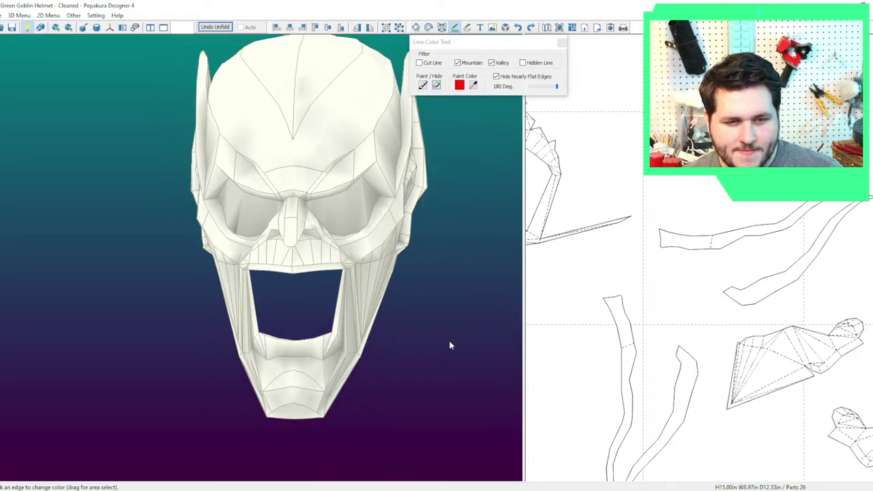
scroll(451, 346, "down", 1)
scroll(729, 356, "down", 4)
middle_click_drag(722, 348, 655, 284)
scroll(654, 284, "up", 2)
scroll(601, 272, "down", 4)
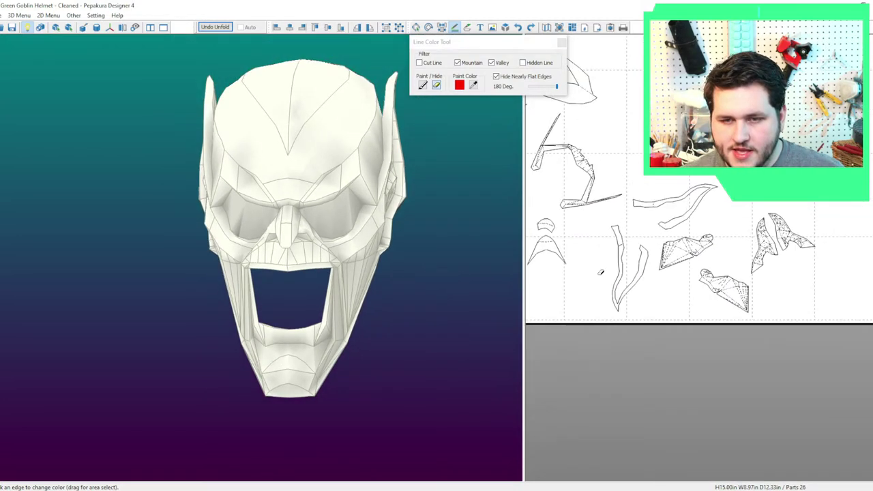
middle_click_drag(601, 272, 729, 328)
scroll(695, 286, "up", 4)
middle_click_drag(678, 237, 658, 324)
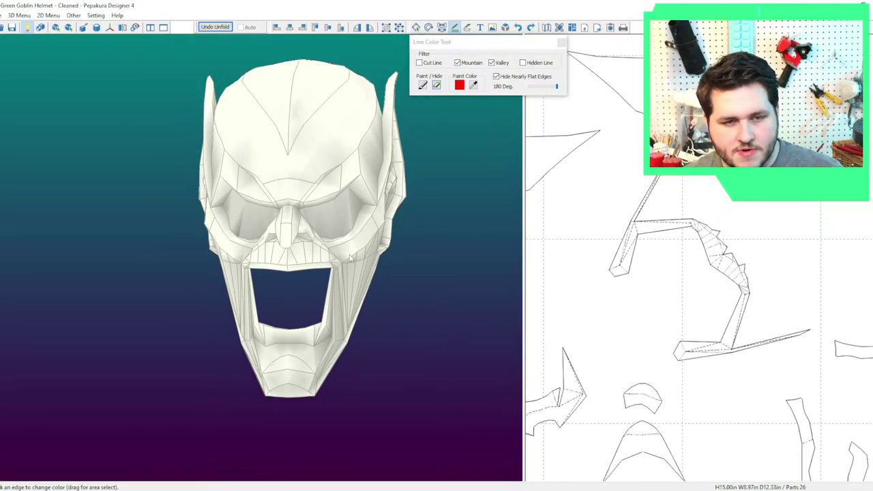
right_click_drag(350, 258, 364, 245)
scroll(712, 259, "up", 2)
middle_click_drag(675, 280, 647, 318)
left_click_drag(647, 326, 723, 269)
left_click_drag(707, 317, 681, 273)
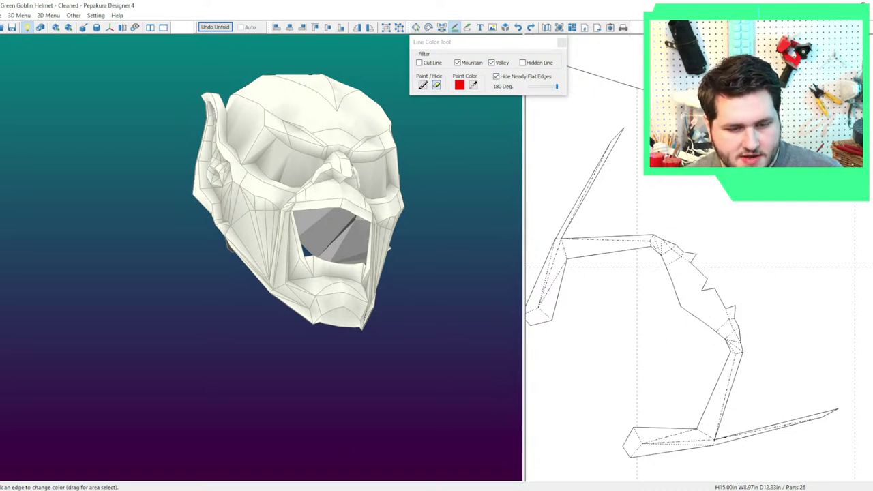
Check the mouth area against the side and front reference photos in the browser.
key("alt+Tab")
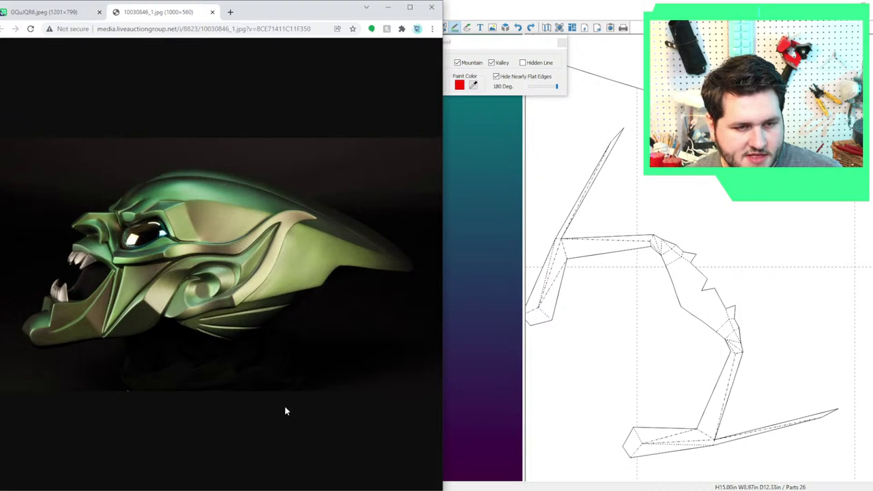
left_click(53, 12)
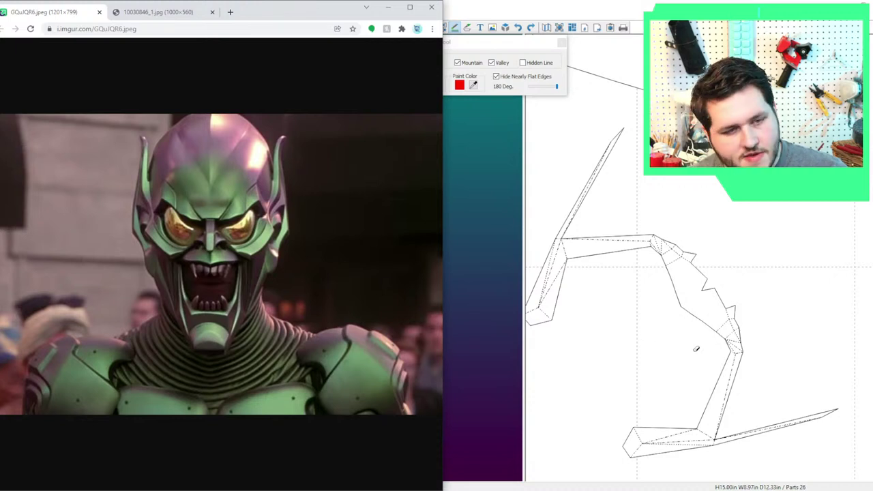
left_click_drag(757, 307, 735, 330)
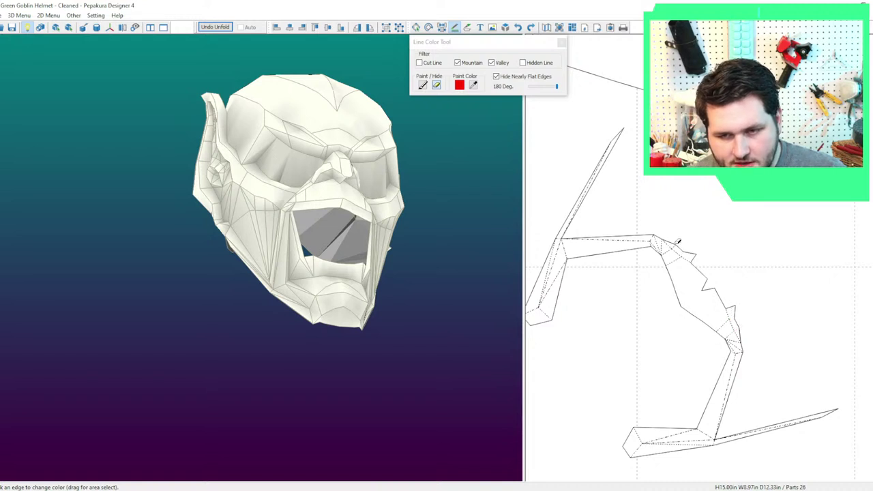
Hide the unneeded short folds at the lower upper-lip corner of the mouth surround part in the 2D layout.
right_click_drag(447, 271, 389, 301)
scroll(407, 292, "up", 2)
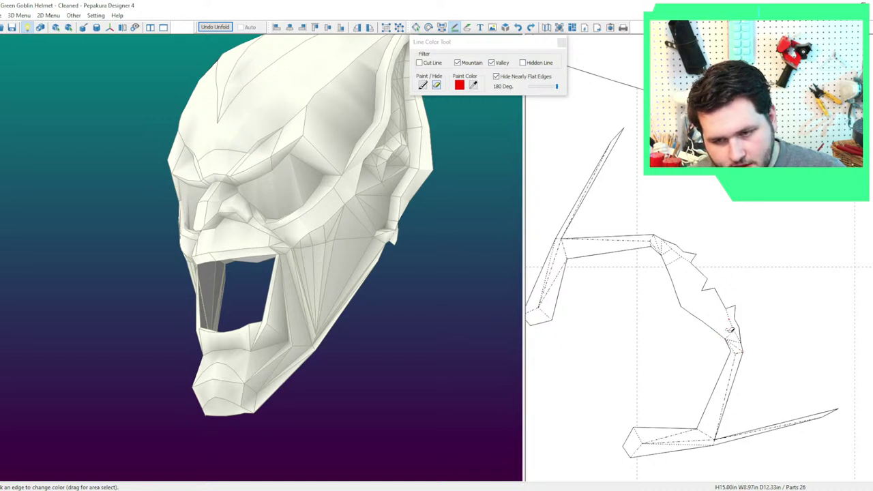
scroll(723, 327, "up", 2)
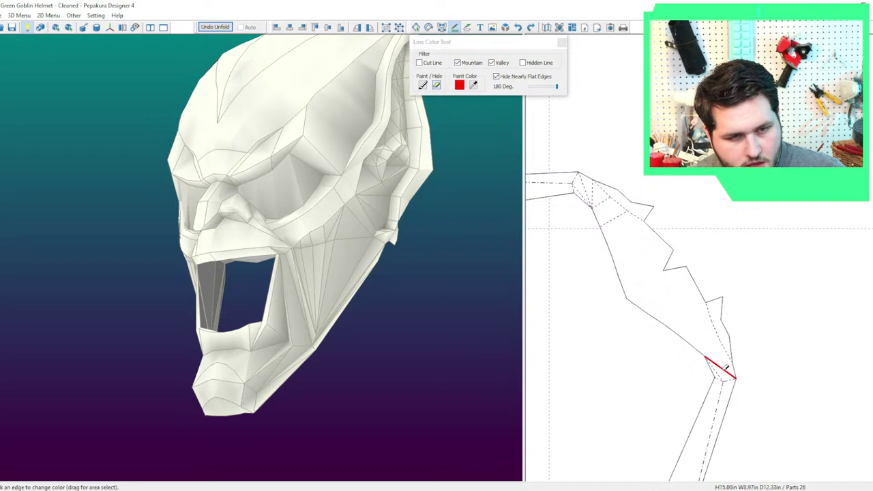
middle_click_drag(722, 367, 703, 312)
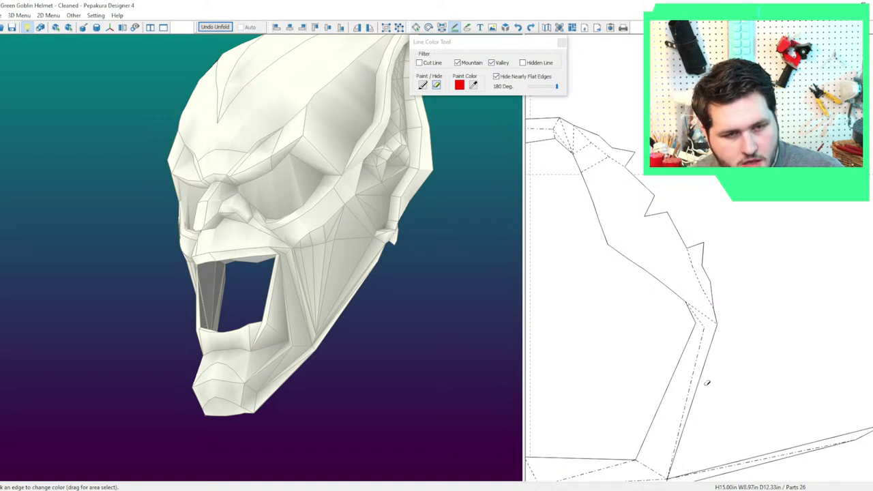
scroll(707, 382, "down", 2)
middle_click_drag(714, 378, 727, 350)
Hide the unneeded short folds at the opposite upper-lip corner of the mouth surround part.
right_click_drag(365, 321, 425, 291)
middle_click_drag(604, 299, 652, 290)
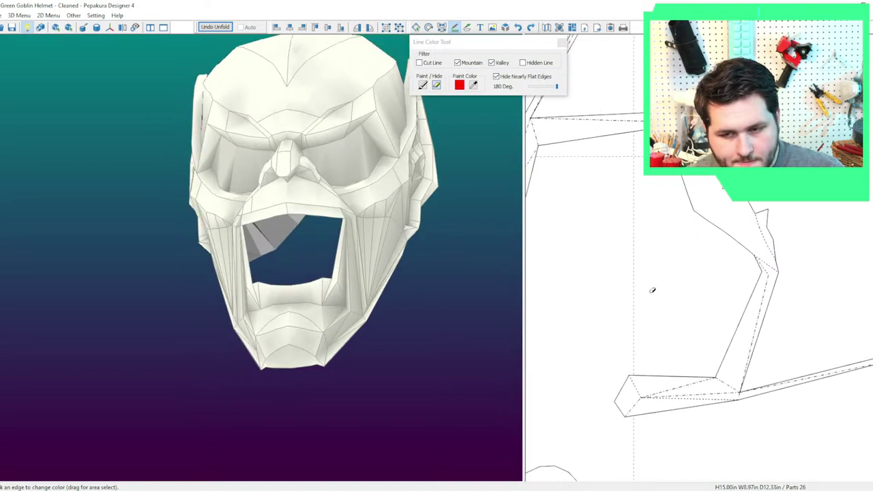
middle_click_drag(588, 219, 686, 298)
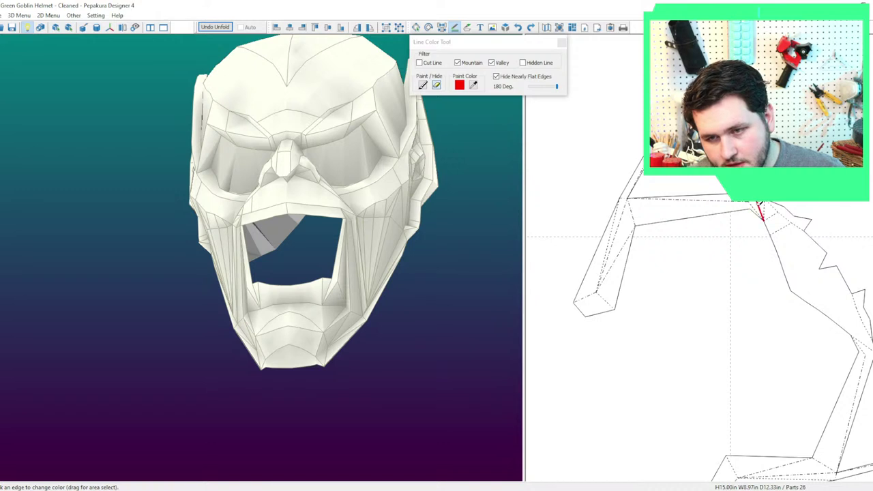
right_click_drag(760, 205, 728, 202)
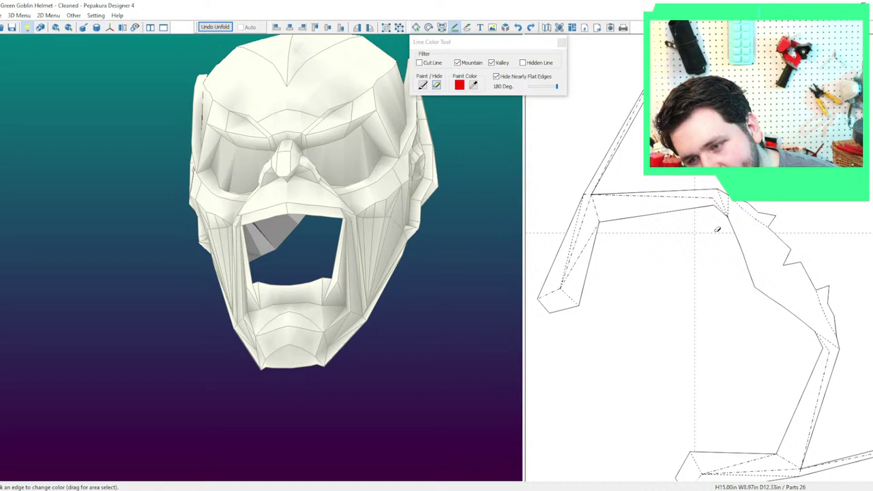
right_click_drag(716, 229, 686, 204)
Hide the remaining folds on the mouth surround's lower arm and its attached narrow sliver.
right_click_drag(433, 235, 375, 271)
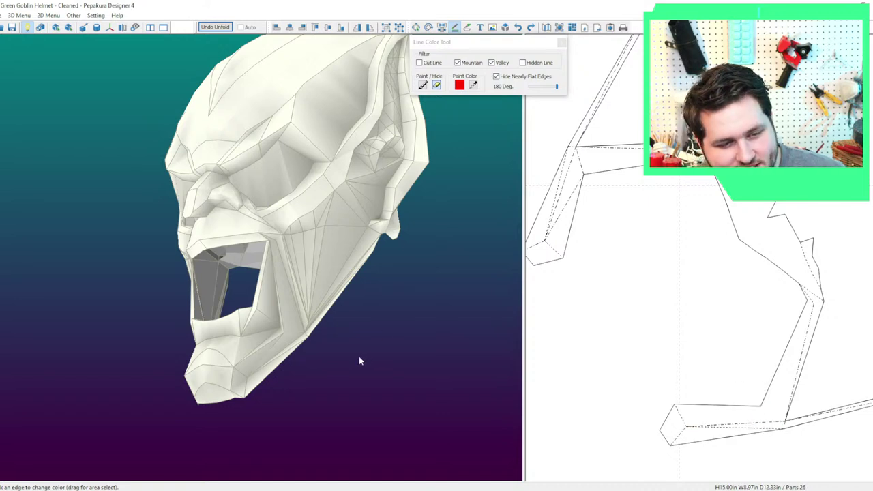
mouse_move(359, 357)
right_mouse_down()
mouse_move(384, 350)
mouse_move(346, 350)
right_mouse_up()
left_click_drag(642, 444, 712, 412)
middle_click_drag(827, 435, 689, 390)
left_click_drag(764, 407, 747, 327)
scroll(631, 363, "down", 3)
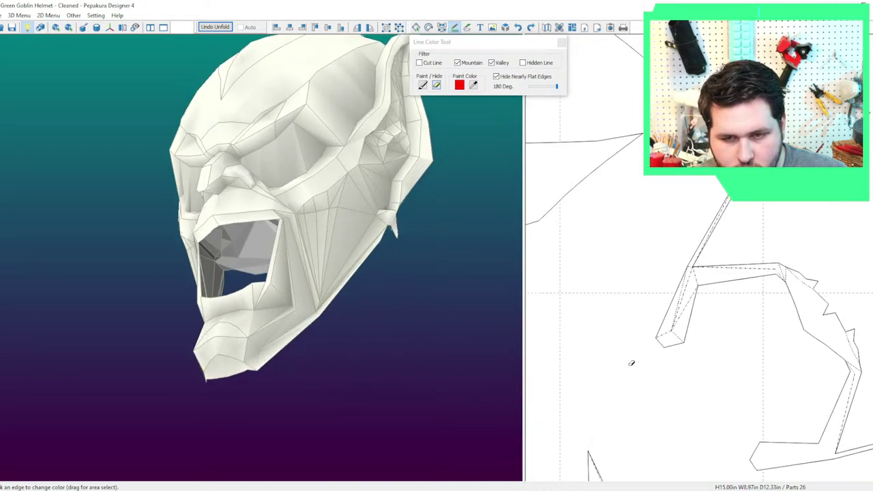
Hide the folds on the mouth surround's other arm, its narrow sliver and the joint between them.
left_click_drag(627, 358, 694, 253)
left_click_drag(690, 219, 736, 233)
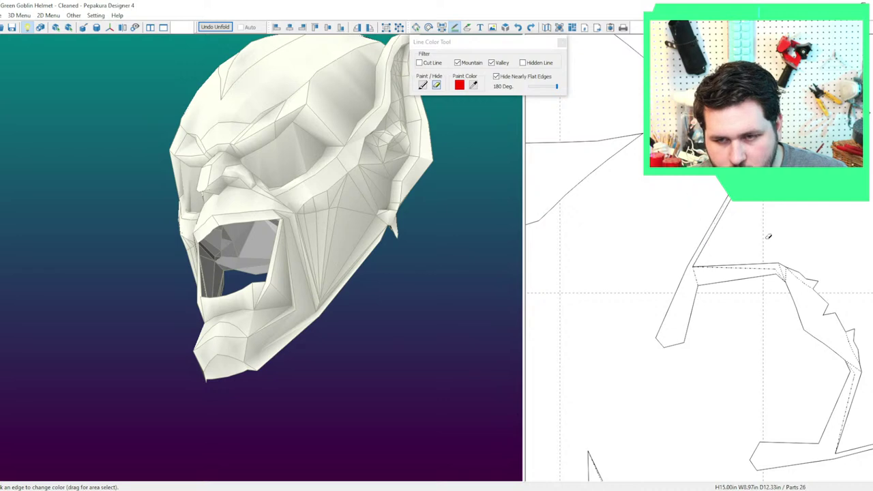
middle_click_drag(774, 261, 639, 215)
left_click_drag(581, 270, 554, 234)
right_click_drag(391, 271, 431, 293)
scroll(710, 375, "down", 1)
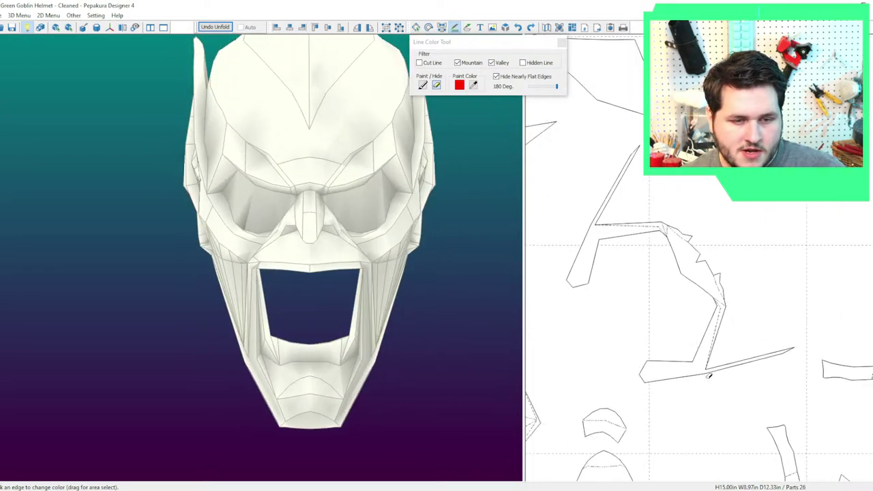
Examine the lower jaw part's folds in the 2D layout against the side of the 3D model.
scroll(709, 375, "down", 1)
scroll(624, 395, "up", 3)
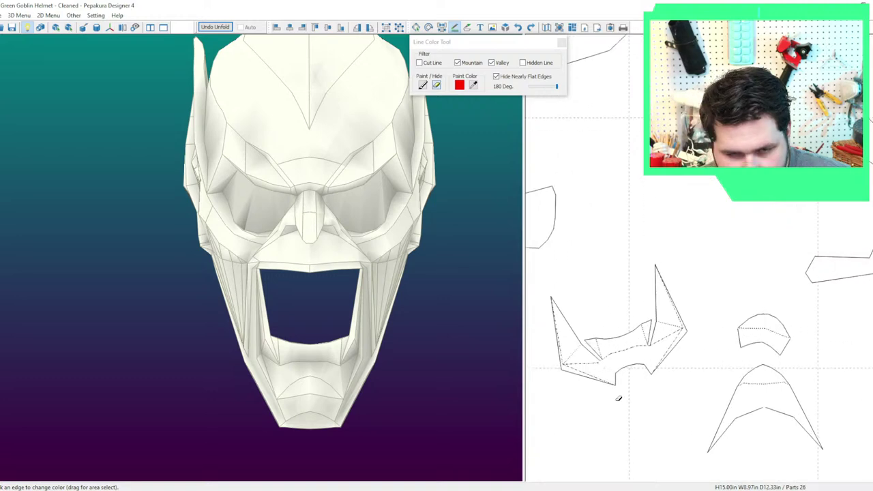
scroll(618, 398, "up", 3)
right_click_drag(477, 372, 395, 375)
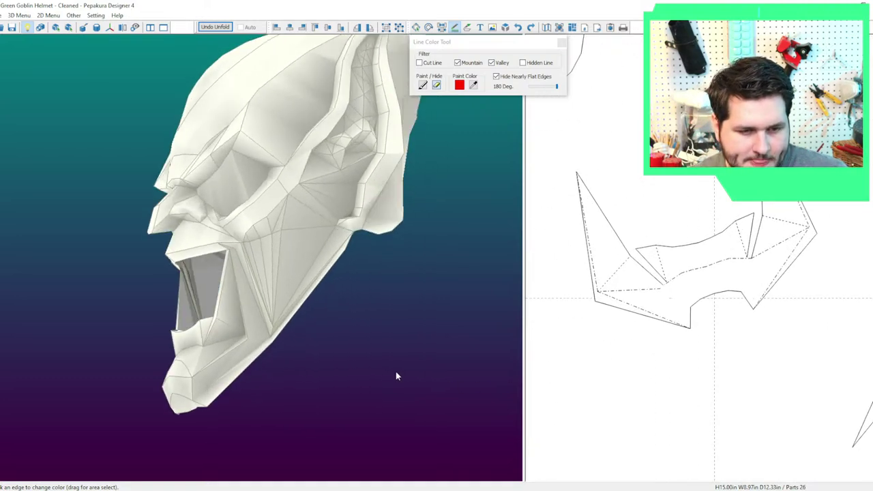
scroll(705, 394, "down", 3)
scroll(637, 386, "up", 1)
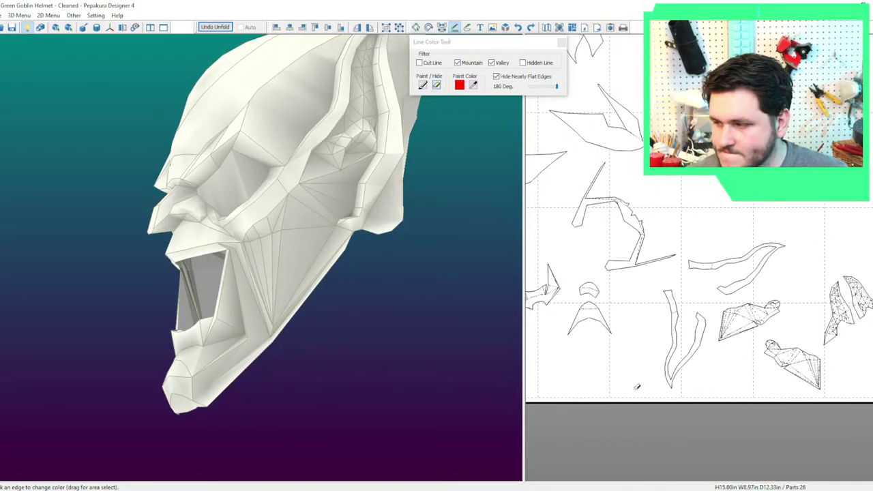
Examine the fan-shaped folds of the cheek part in 2D and 3D, and bring up the front reference photo.
middle_click_drag(751, 336, 724, 333)
scroll(738, 309, "up", 3)
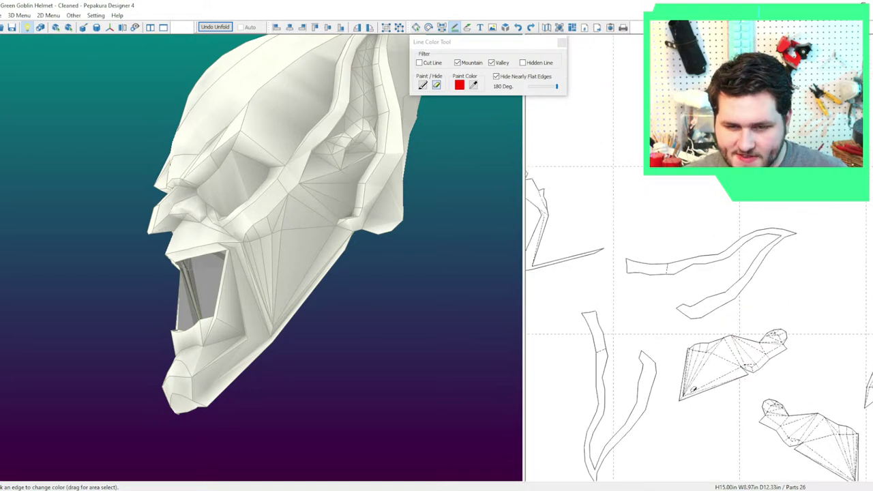
right_click_drag(394, 341, 367, 319)
middle_click_drag(367, 318, 352, 362)
middle_click_drag(744, 407, 742, 310)
scroll(735, 302, "up", 4)
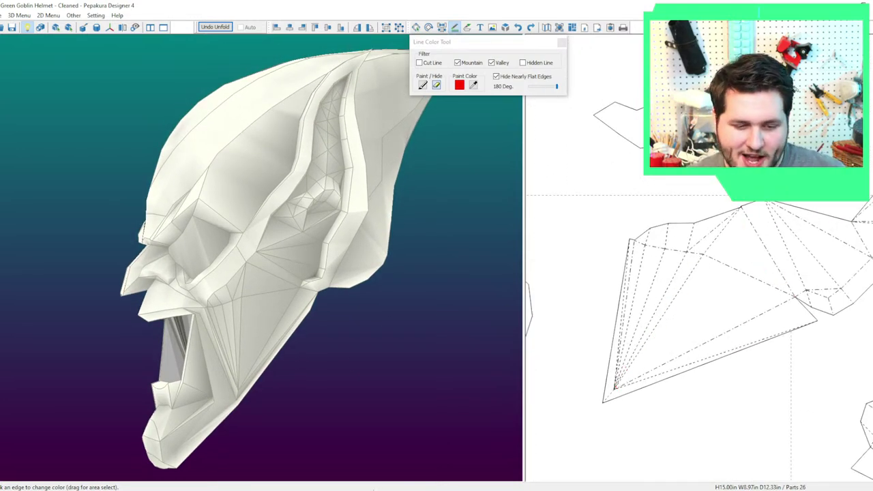
left_click(423, 490)
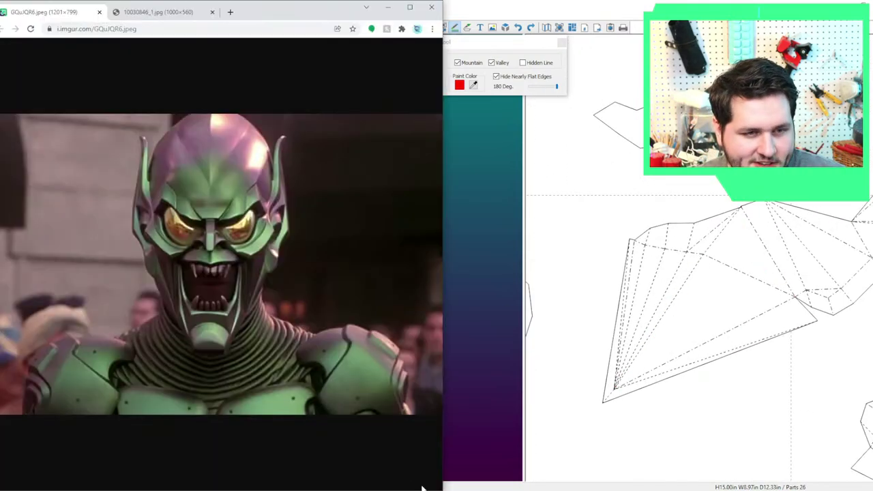
Hide the fan-shaped folds and the narrow-corner folds on the first cheek part, keeping its outer ridge folds.
left_click(507, 427)
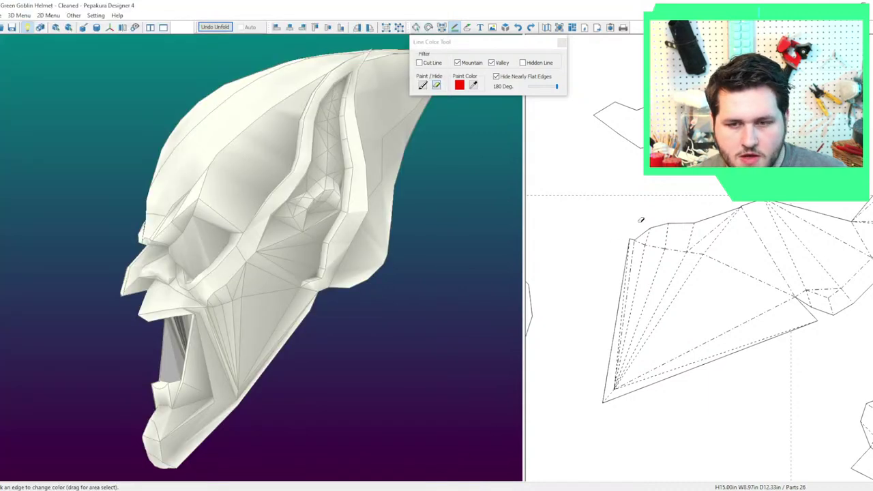
left_click_drag(641, 220, 696, 236)
left_click_drag(362, 293, 396, 265)
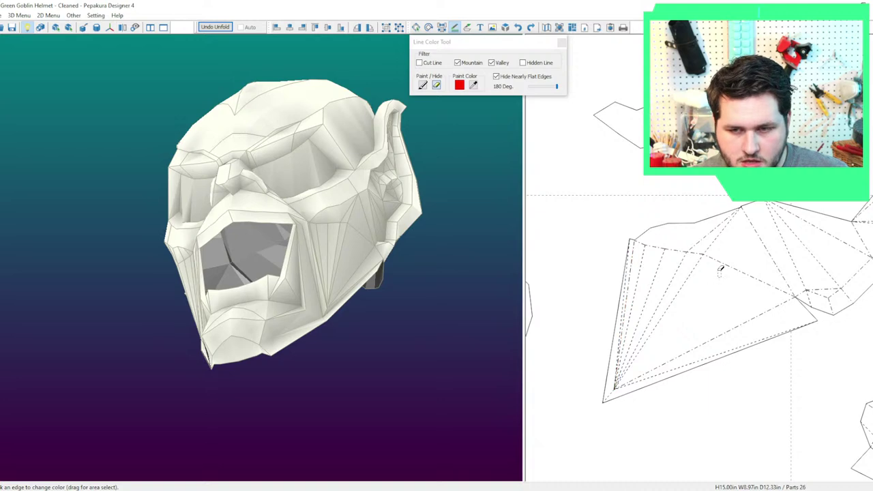
left_click_drag(470, 273, 431, 300)
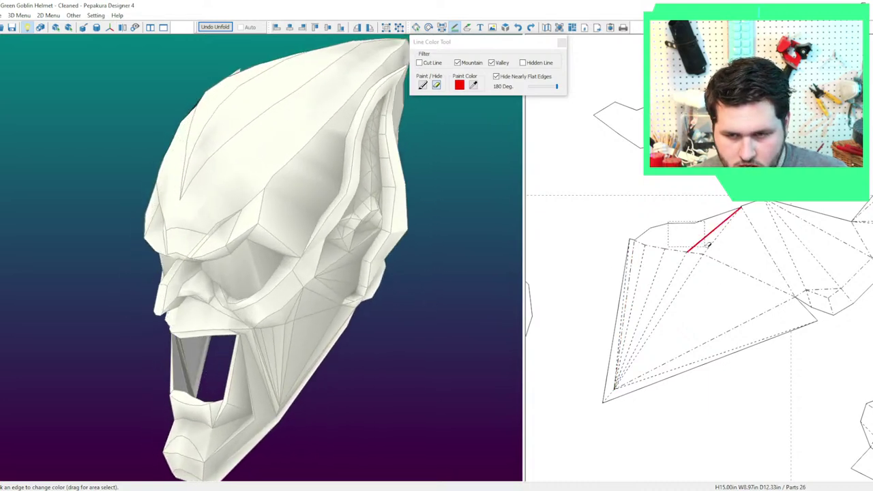
left_click_drag(705, 303, 634, 275)
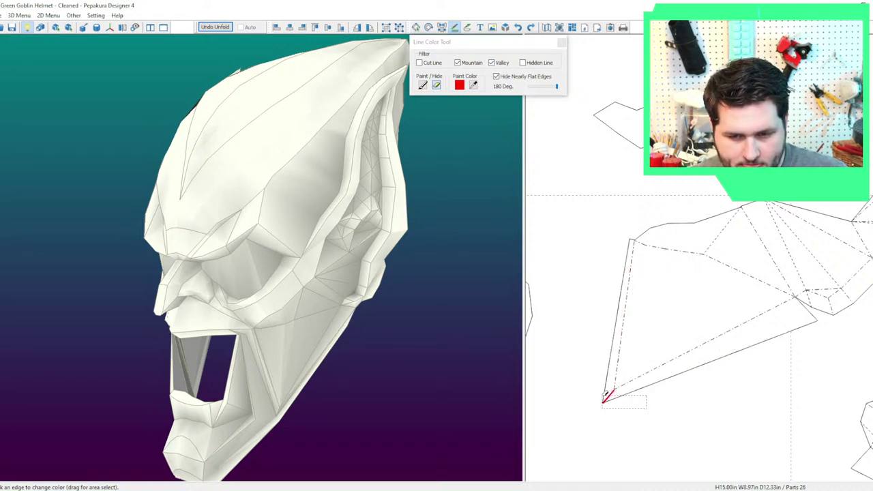
left_click_drag(324, 387, 326, 349)
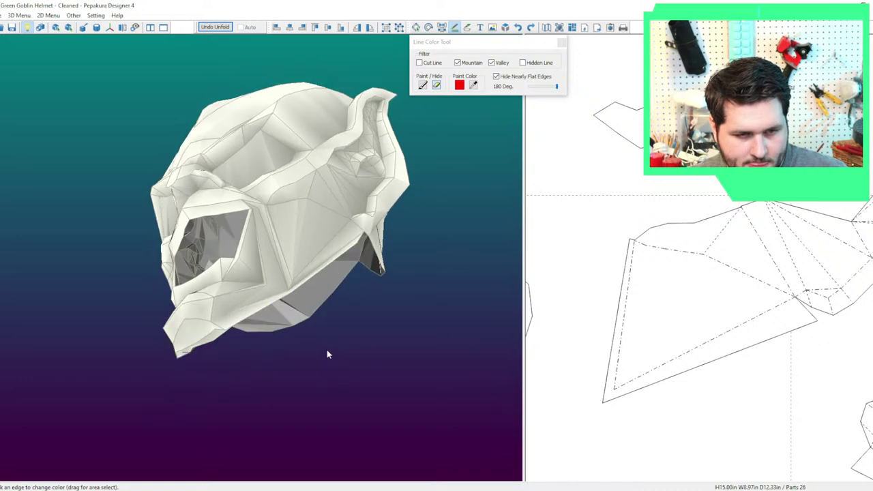
Hide the leftover lengthwise folds on both arms of the mouth surround part.
scroll(680, 297, "down", 3)
scroll(680, 289, "down", 4)
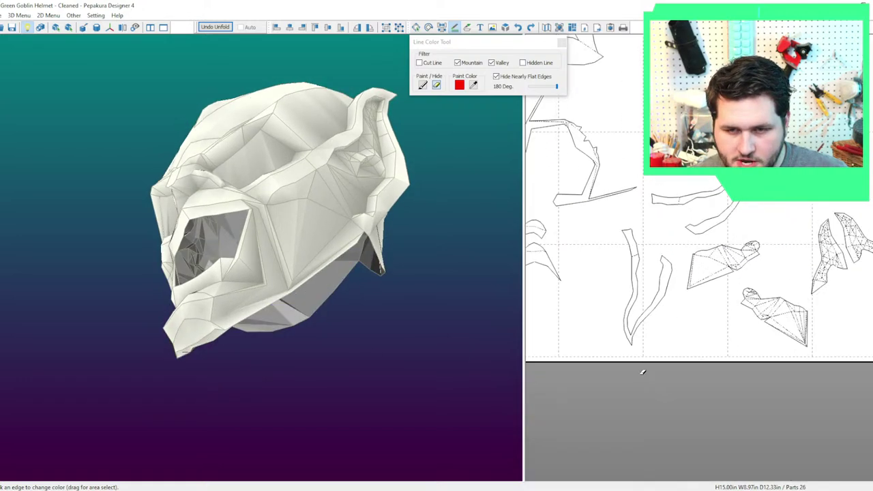
scroll(643, 372, "down", 3)
middle_click_drag(632, 319, 688, 378)
scroll(689, 379, "up", 3)
scroll(657, 386, "up", 4)
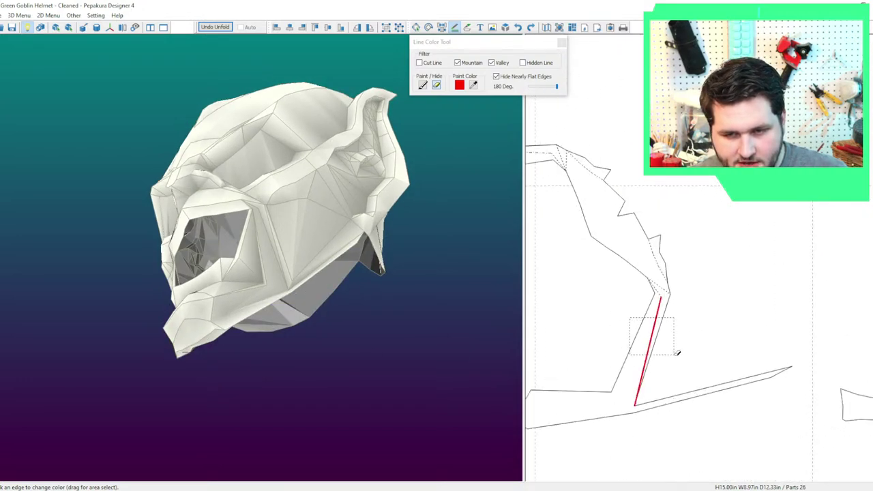
middle_click_drag(641, 293, 688, 330)
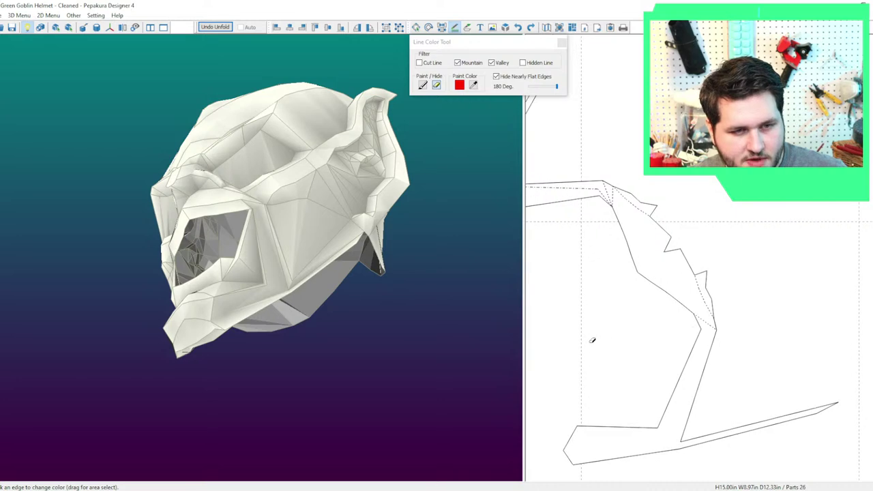
middle_click_drag(592, 341, 652, 379)
left_click_drag(612, 287, 655, 222)
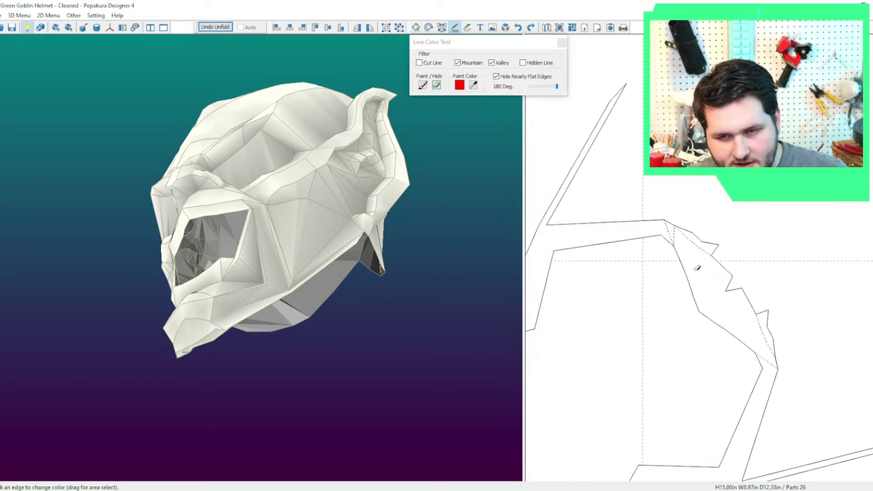
Hide the first cheek part's remaining fan and rounded-end folds and the small triangular folds beside its notch.
scroll(679, 234, "down", 5)
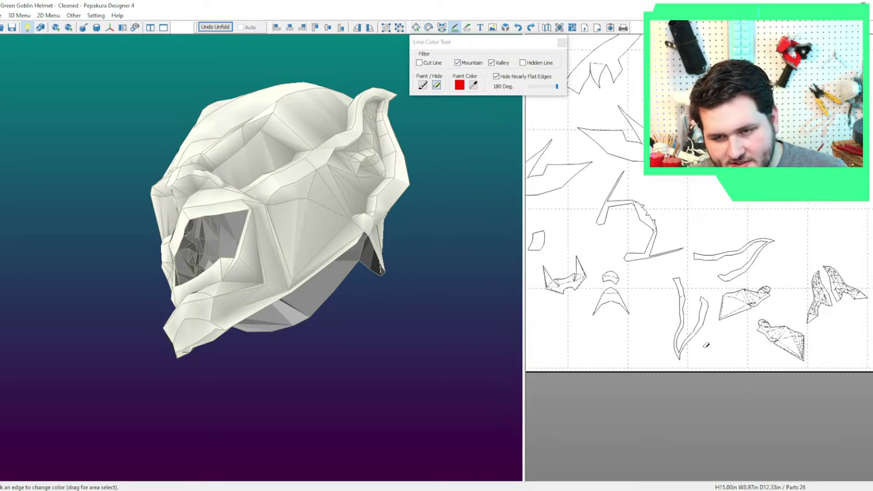
right_click_drag(427, 330, 469, 359)
scroll(669, 323, "up", 4)
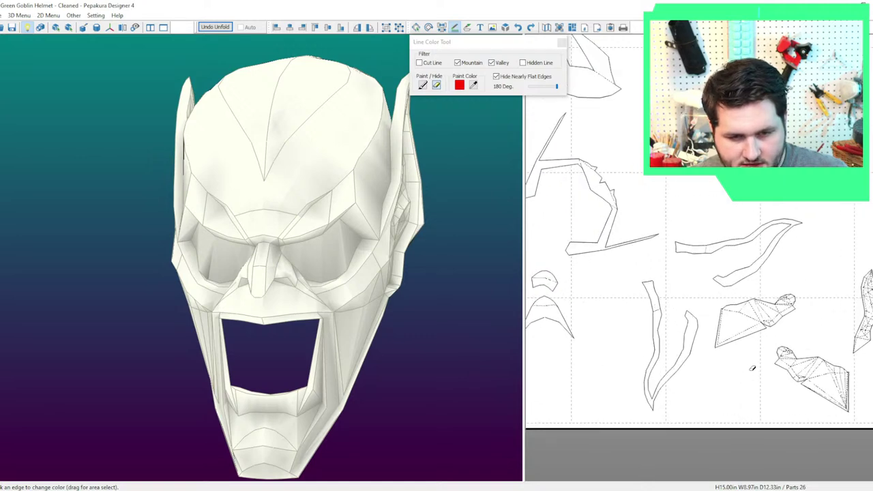
scroll(669, 324, "up", 2)
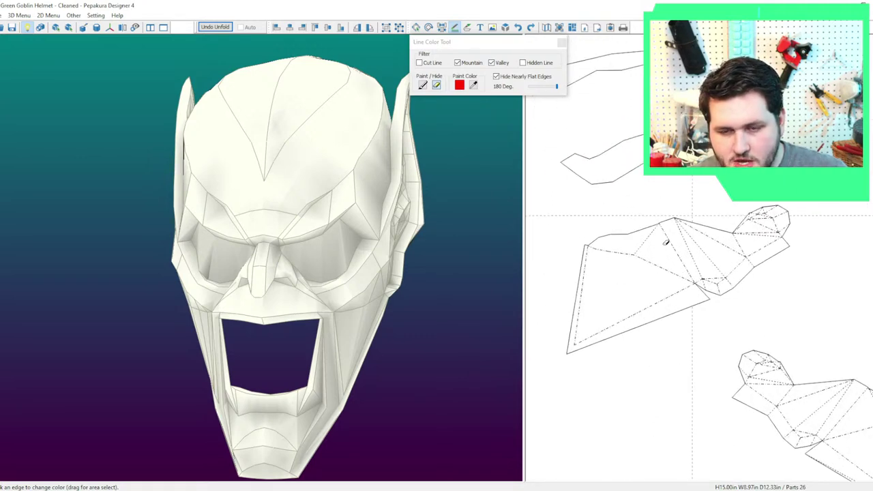
left_click_drag(669, 259, 785, 198)
scroll(696, 261, "up", 5)
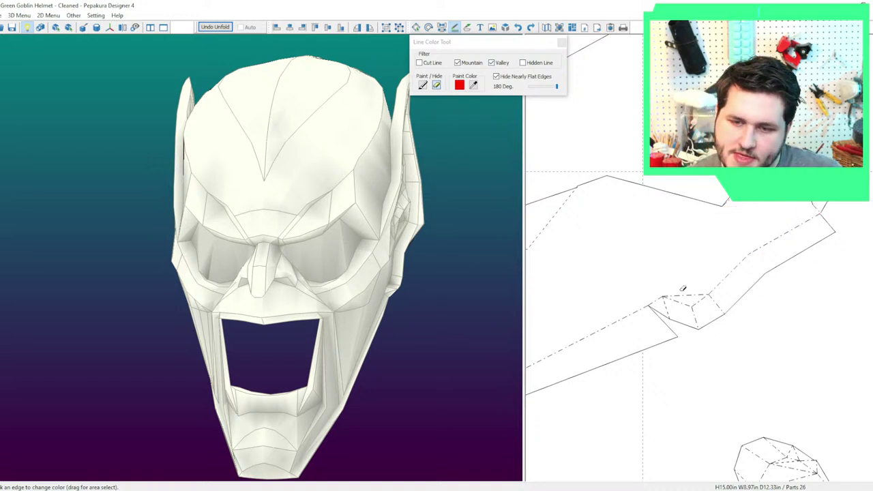
left_click_drag(755, 309, 662, 313)
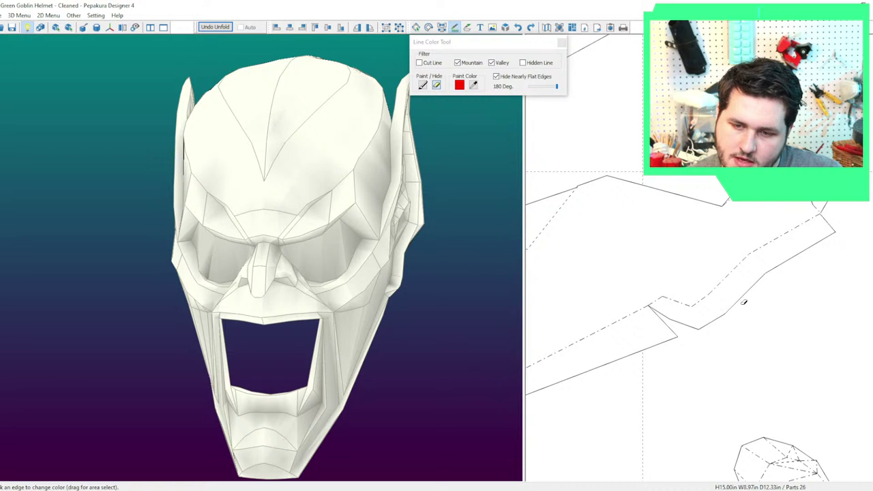
Hide the fan folds, long-edge fold and small notch folds on the mirrored cheek part to match the first one.
scroll(735, 382, "down", 3)
middle_click_drag(738, 397, 681, 306)
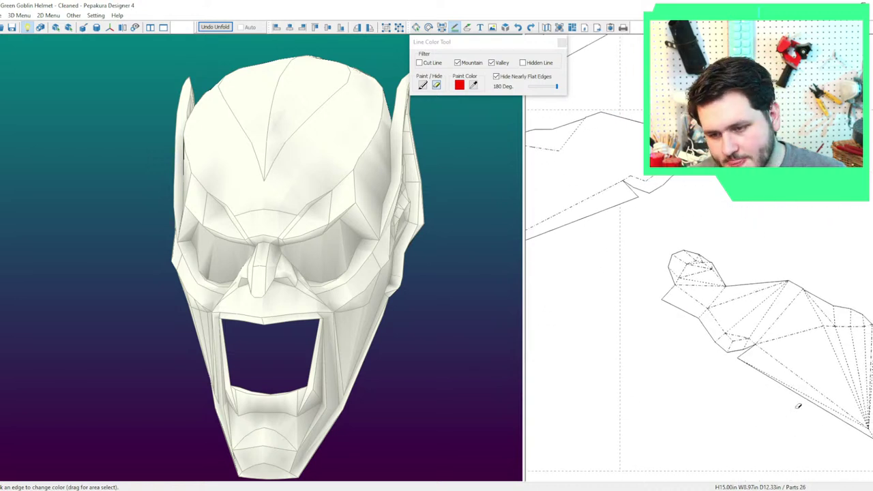
left_click(806, 384)
scroll(774, 393, "down", 1)
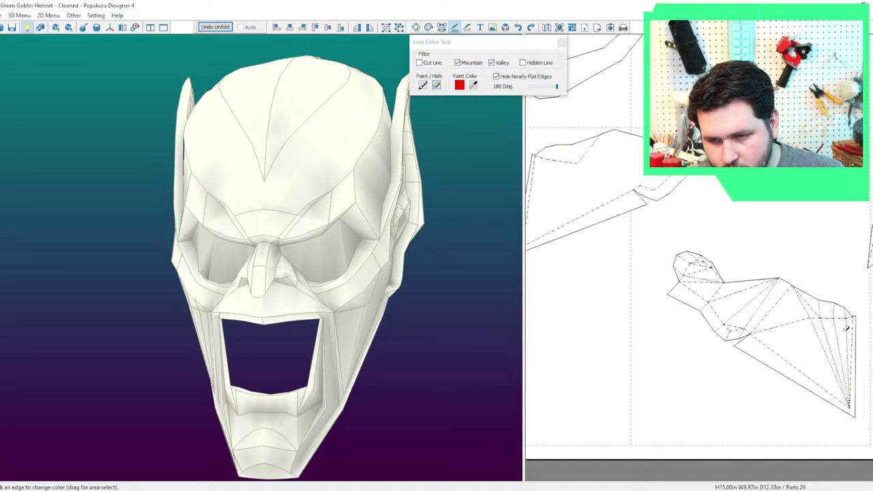
left_click_drag(847, 329, 785, 315)
left_click_drag(828, 285, 734, 294)
left_click_drag(751, 351, 724, 330)
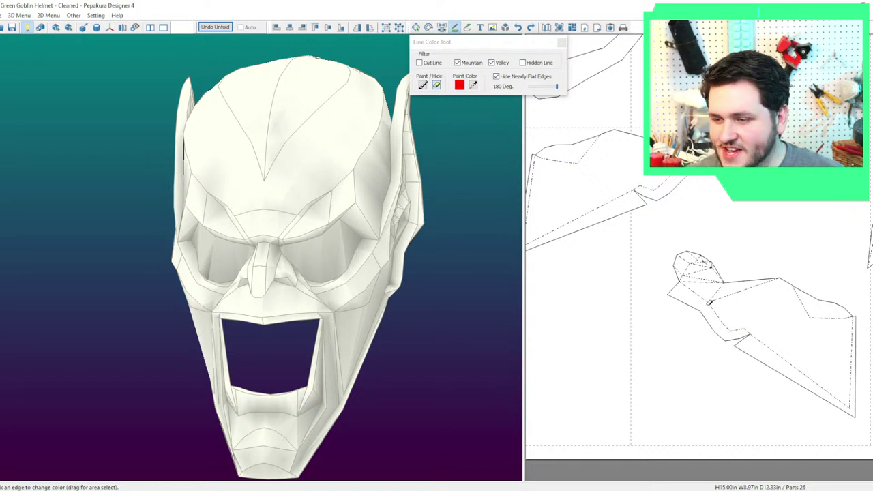
Hide the folds inside the mirrored cheek part's rounded end, keeping only the curved ridge fold.
middle_click_drag(710, 302, 751, 346)
scroll(752, 348, "up", 2)
scroll(764, 378, "up", 1)
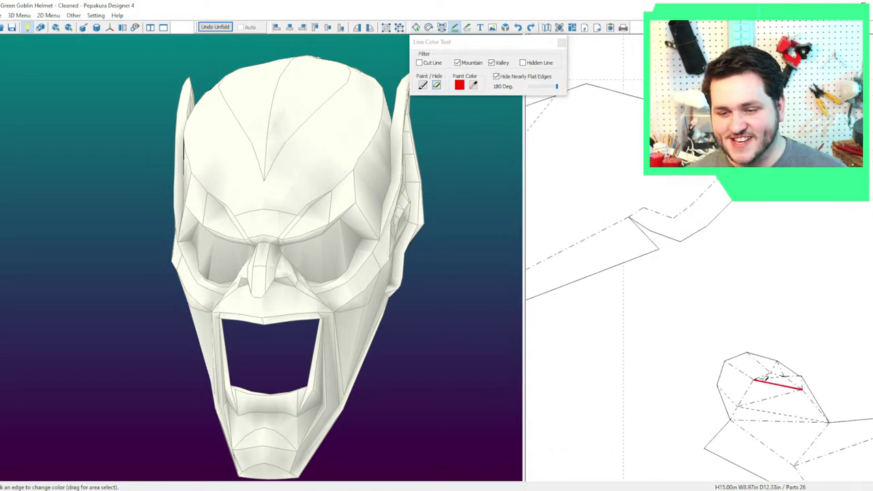
middle_click_drag(764, 378, 715, 285)
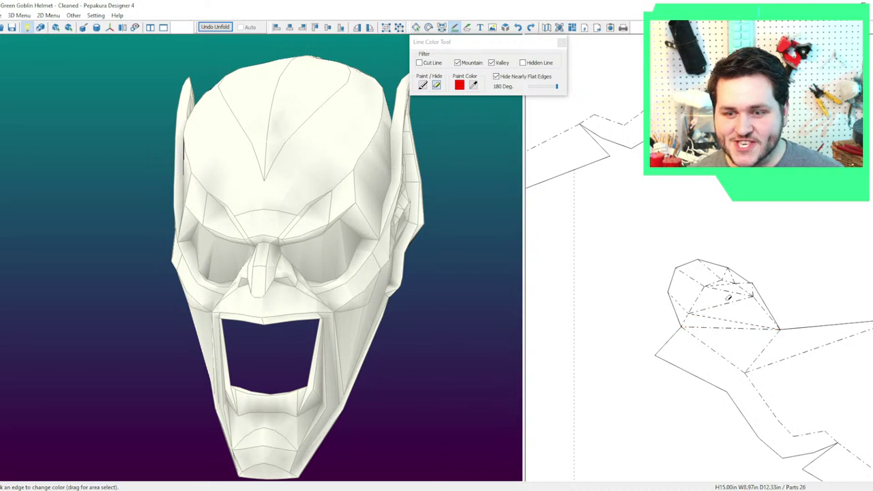
left_click(724, 284)
left_click_drag(724, 286, 788, 351)
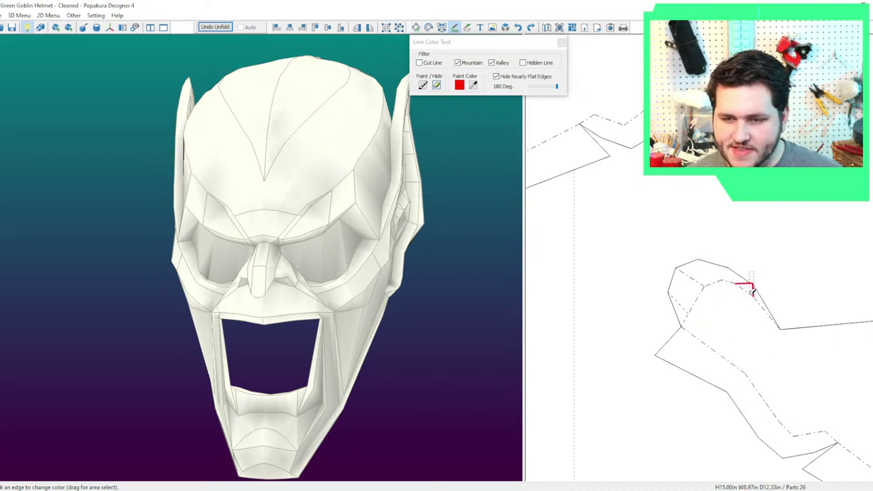
left_click_drag(753, 292, 753, 287)
mouse_move(699, 262)
left_mouse_down()
mouse_move(675, 289)
mouse_move(676, 300)
left_mouse_up()
Examine the helmet from both sides and locate the densely folded inner-ear part on the 3D model.
scroll(674, 293, "down", 3)
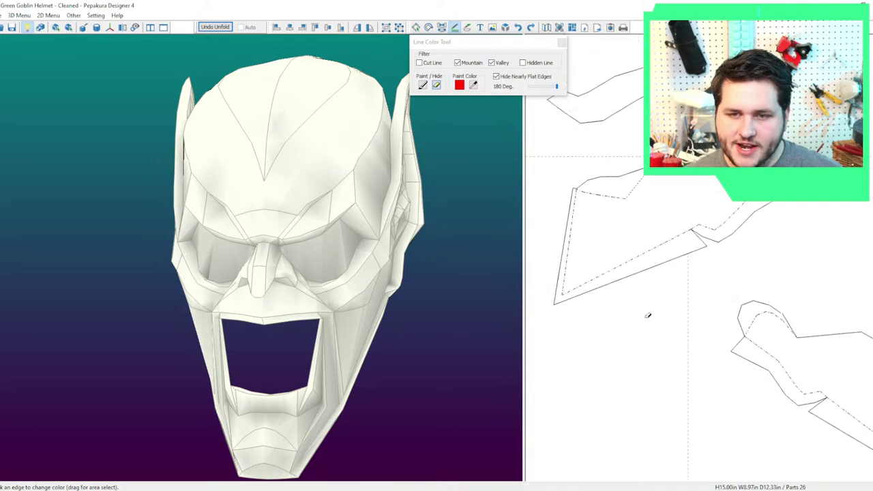
scroll(648, 315, "down", 2)
scroll(397, 331, "down", 3)
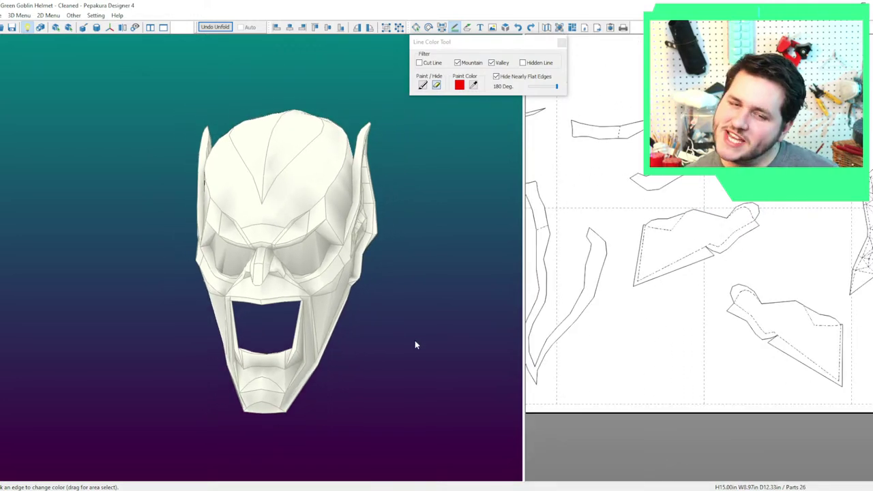
left_click_drag(414, 341, 450, 348)
middle_click_drag(849, 324, 683, 366)
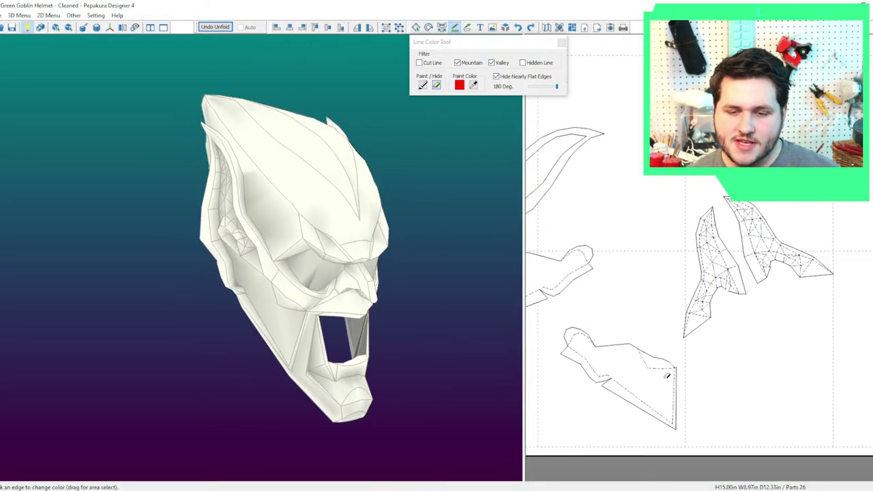
left_click_drag(439, 349, 420, 341)
left_click_drag(367, 318, 320, 318)
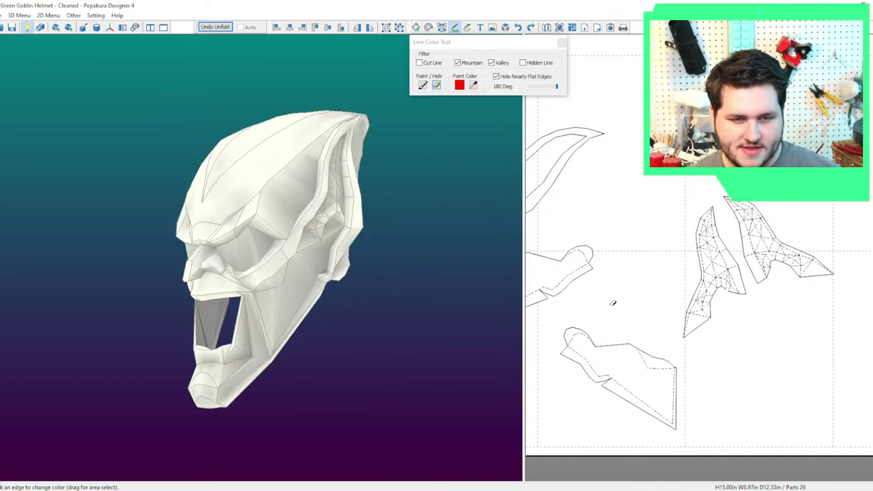
scroll(651, 308, "up", 2)
middle_click_drag(728, 346, 673, 347)
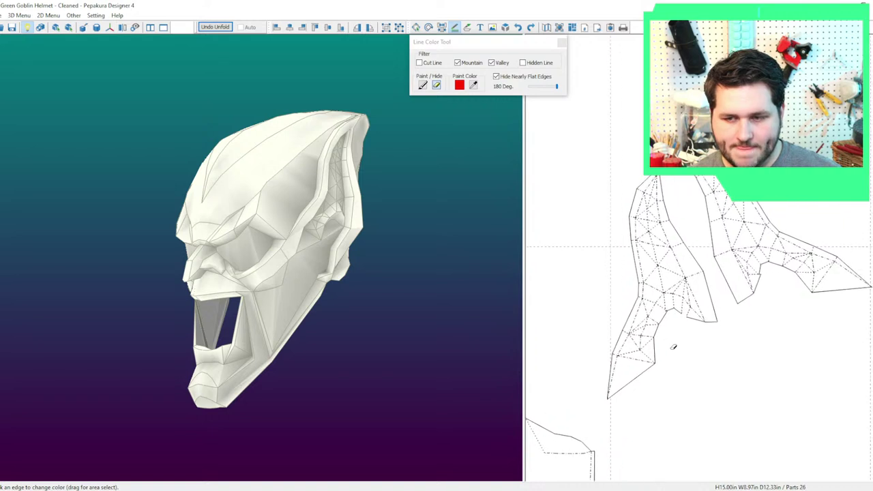
key("Escape")
left_click(674, 291)
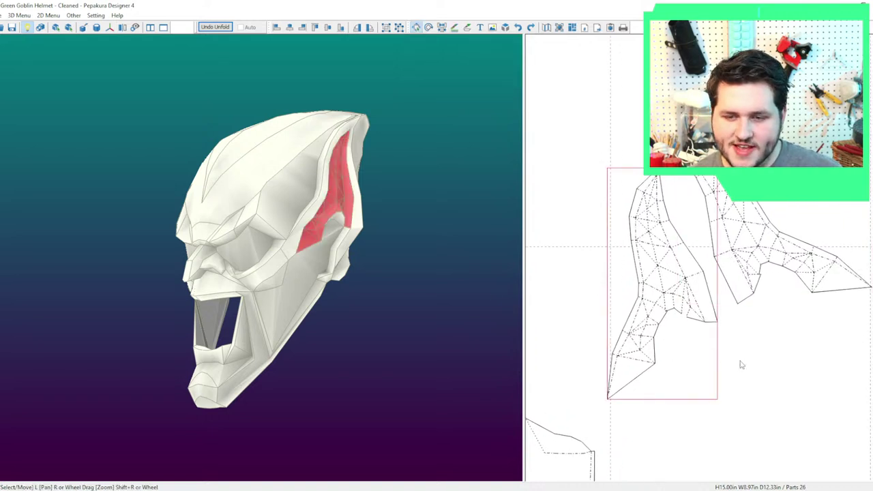
scroll(716, 360, "up", 2)
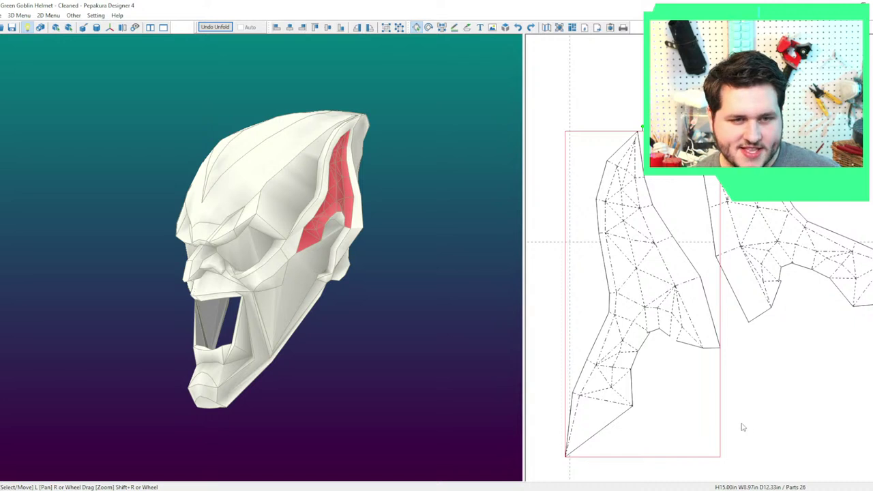
left_click(539, 149)
Hide the folds between the curved ridge and the notched edge of the first inner-ear part.
left_click(454, 27)
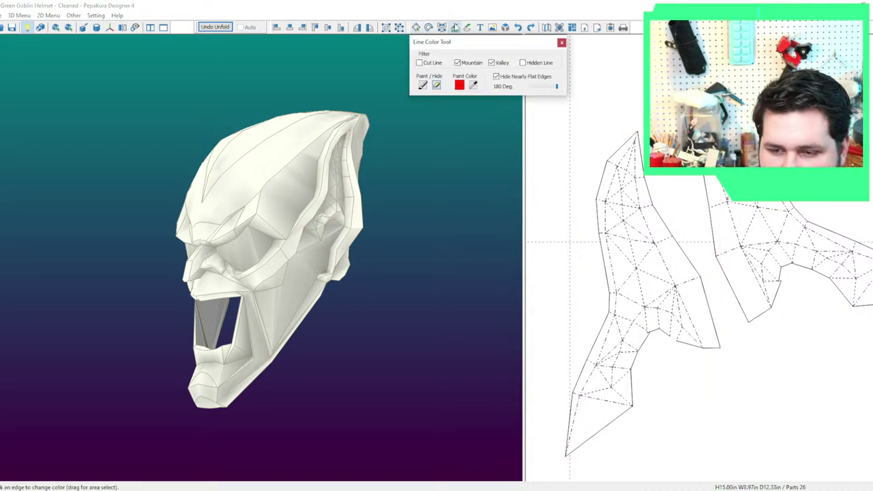
left_click_drag(598, 415, 637, 340)
left_click_drag(639, 344, 671, 321)
left_click_drag(670, 353, 678, 338)
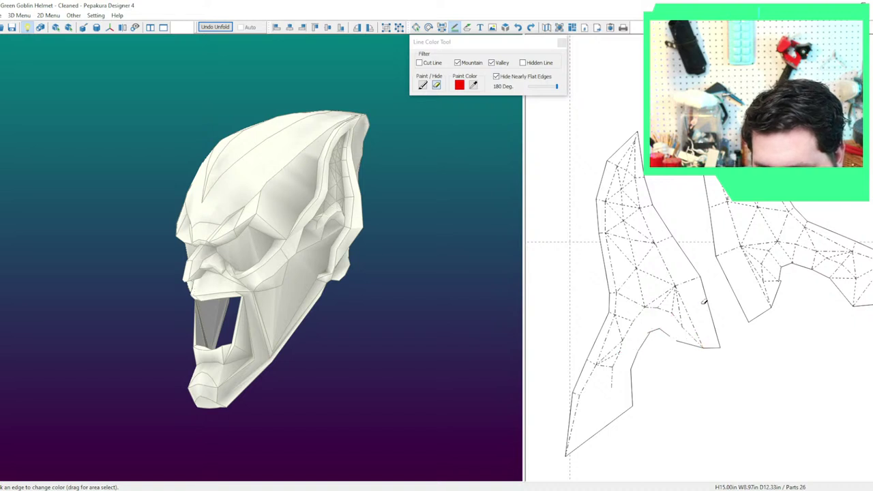
Hide the triangular folds across the middle and lower arm of the first inner-ear part, keeping its long ridge folds.
left_click(689, 309)
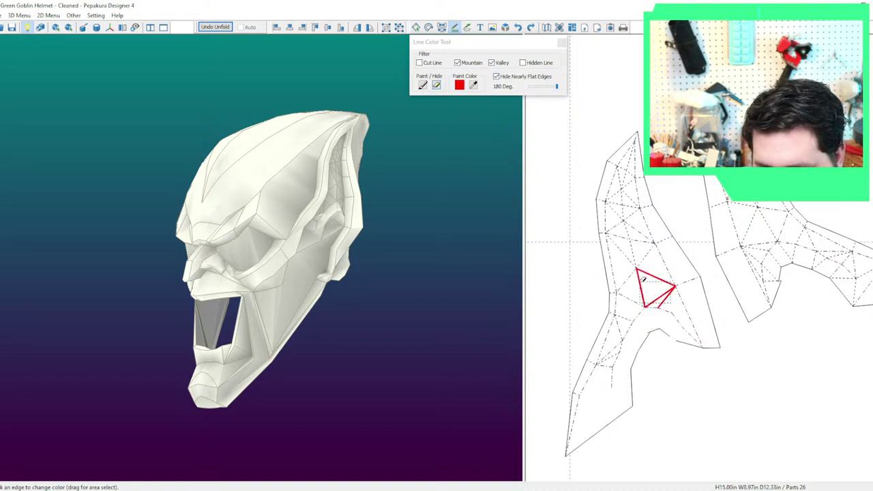
left_click(644, 290)
left_click(629, 297)
left_click_drag(621, 317, 621, 327)
middle_click_drag(625, 326, 671, 271)
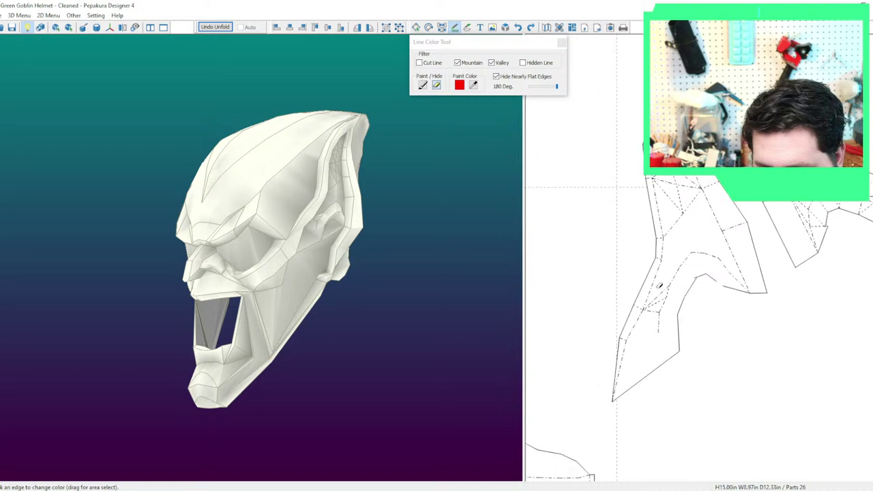
left_click_drag(656, 288, 655, 319)
left_click_drag(627, 294, 635, 310)
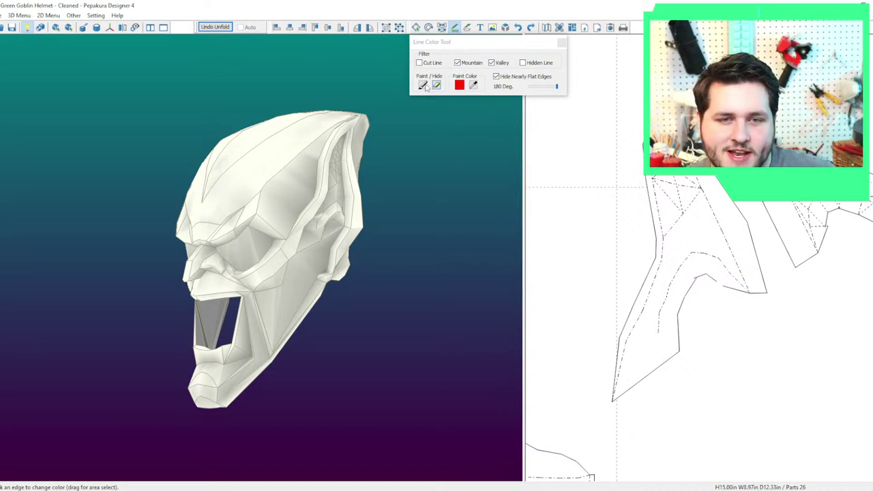
Restore the hidden fold running up from the inner-ear part's curved ridge in black with hidden lines included, and return to hiding folds.
left_click(459, 85)
left_click(392, 89)
left_click(401, 146)
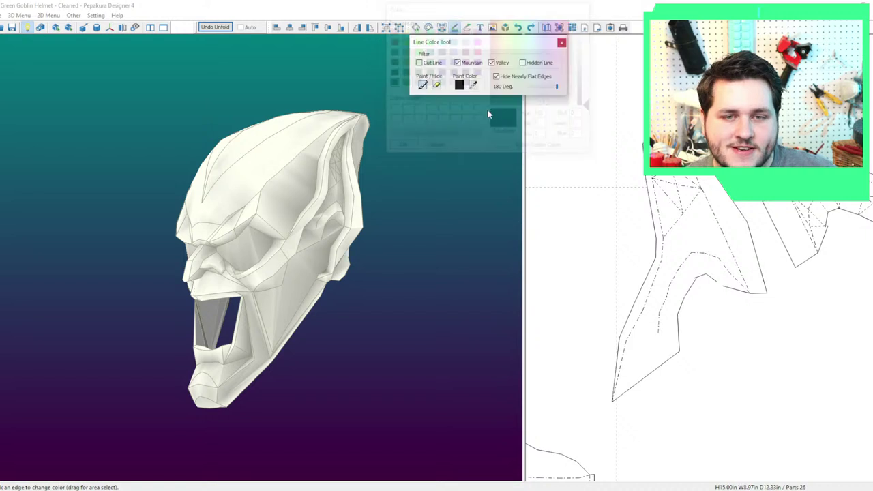
left_click(522, 64)
left_click(688, 224)
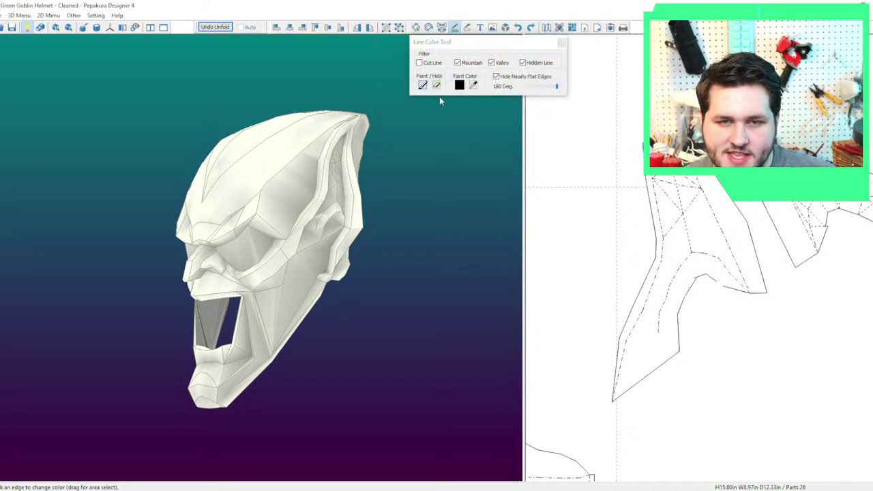
left_click(437, 89)
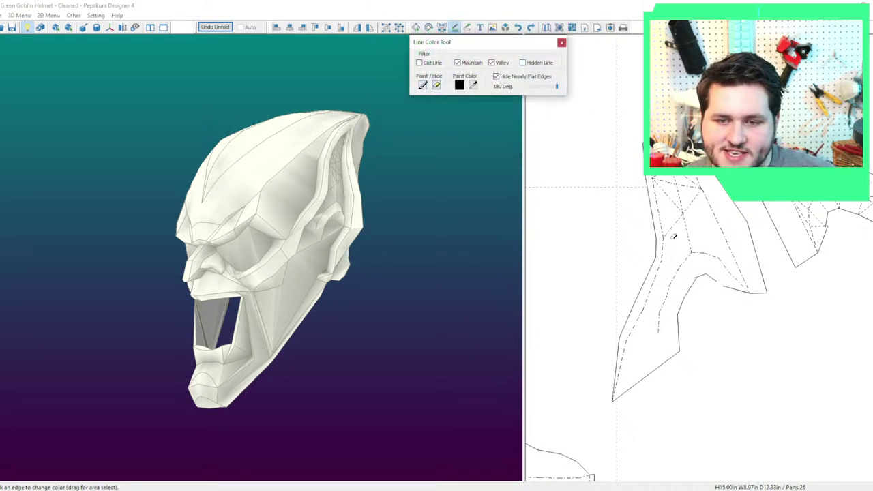
Hide the cross folds in the upper section of the first inner-ear part, keeping its long ridge folds.
left_click_drag(673, 237, 666, 174)
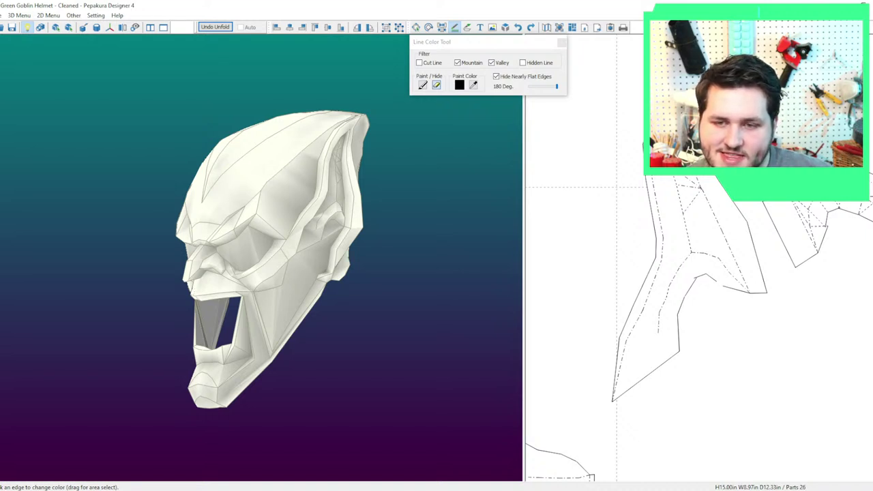
right_click_drag(495, 268, 429, 281)
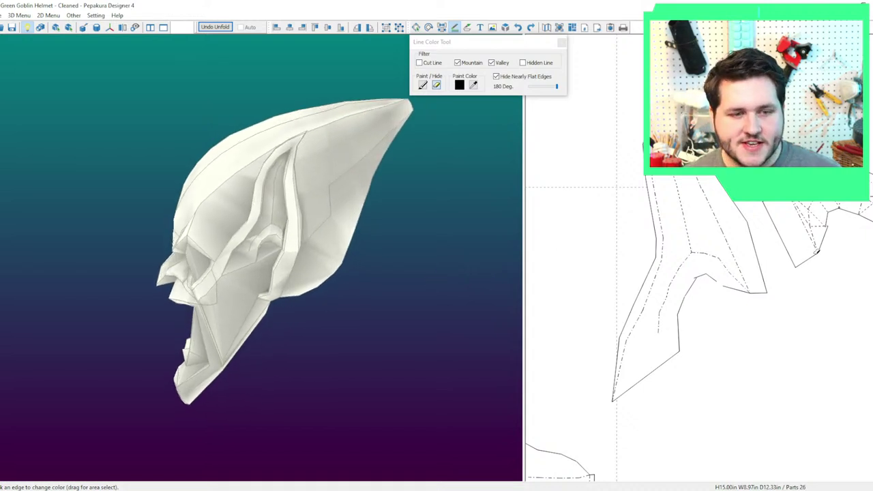
scroll(734, 282, "down", 3)
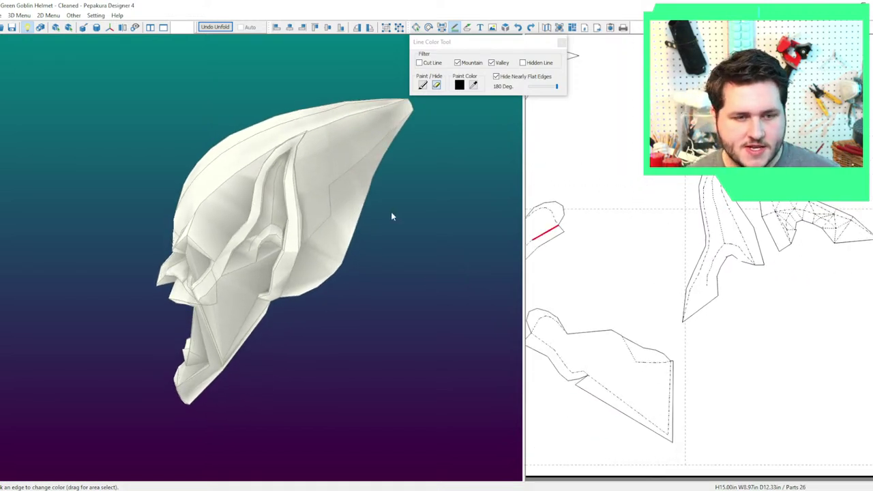
right_click_drag(390, 212, 436, 186)
middle_click_drag(750, 252, 797, 227)
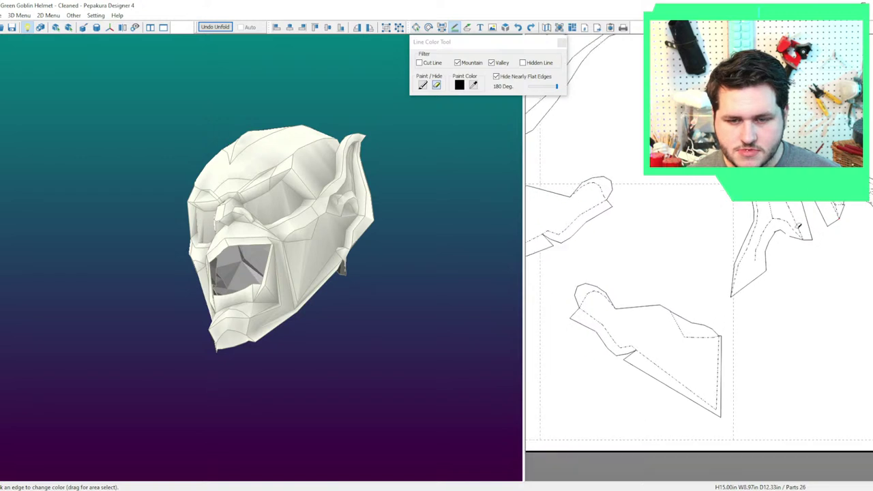
Hide the triangular folds around the notch and across the lower arm of the second inner-ear part.
scroll(686, 267, "up", 5)
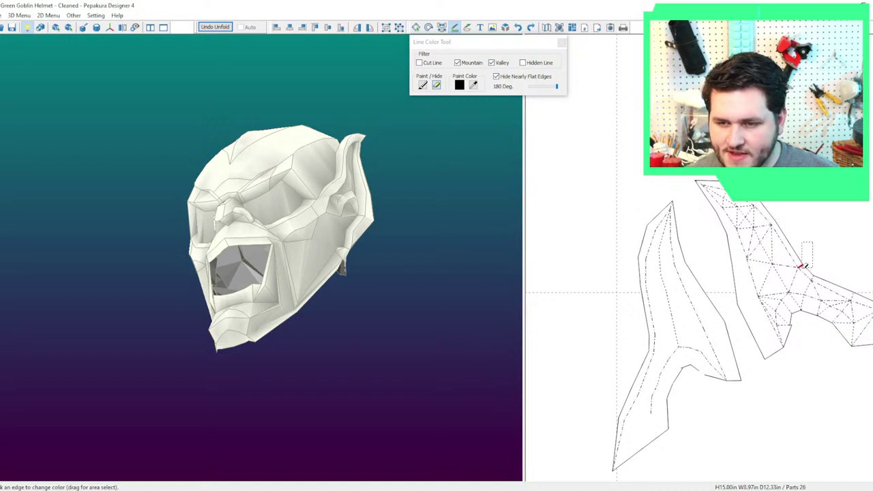
left_click_drag(858, 294, 855, 294)
middle_click_drag(858, 293, 768, 264)
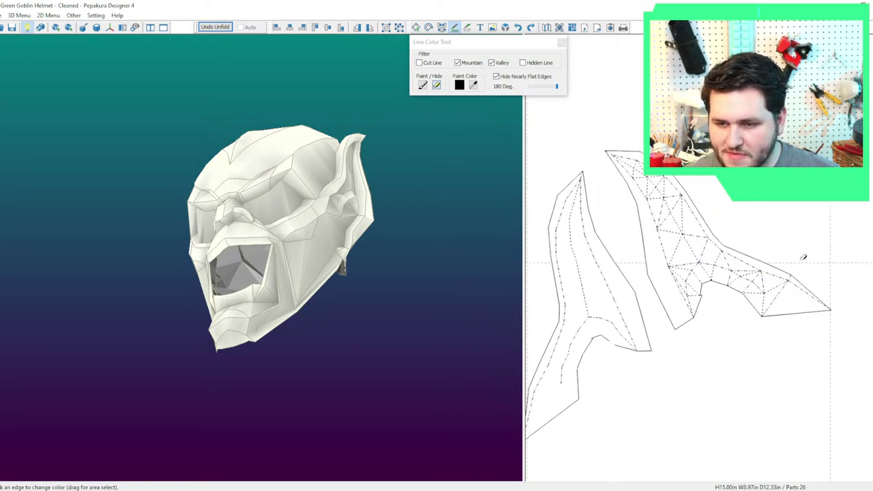
mouse_move(785, 309)
left_mouse_down()
mouse_move(776, 278)
mouse_move(750, 300)
mouse_move(754, 288)
left_mouse_up()
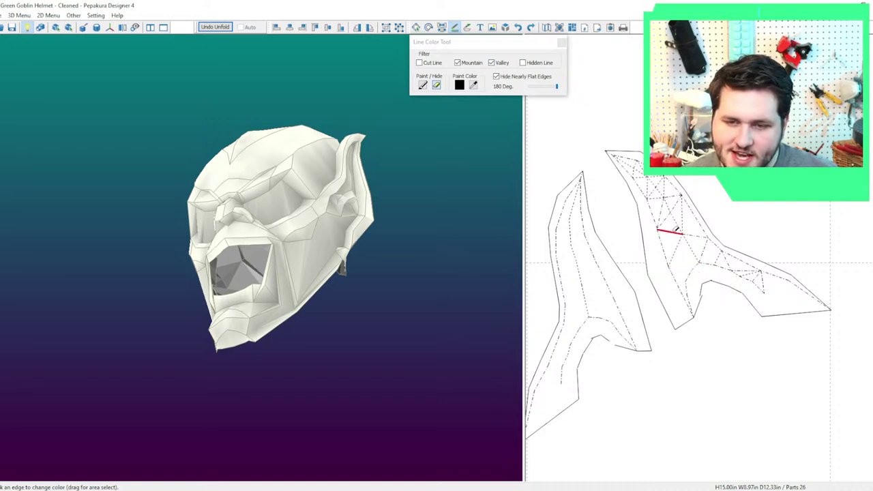
middle_click_drag(657, 232, 757, 318)
Hide the cross folds remaining near the tip, middle and arm of the second inner-ear part, keeping its long ridge folds.
scroll(760, 316, "up", 3)
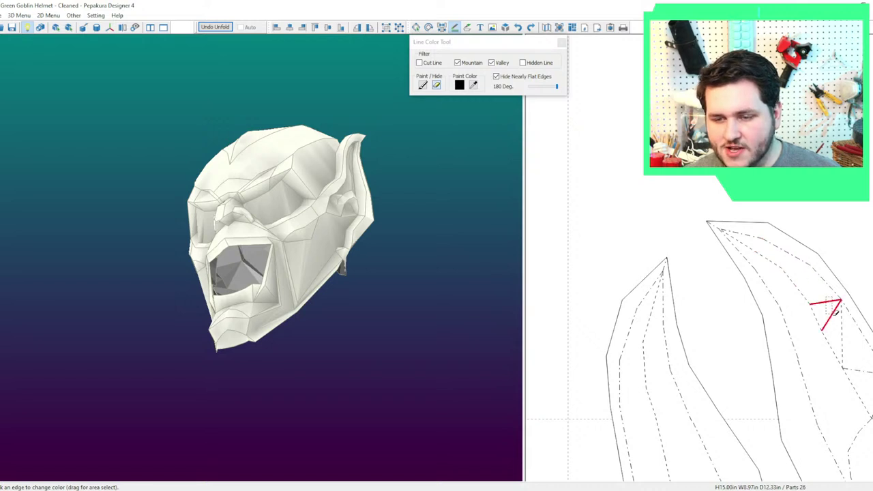
right_click_drag(850, 345, 773, 264)
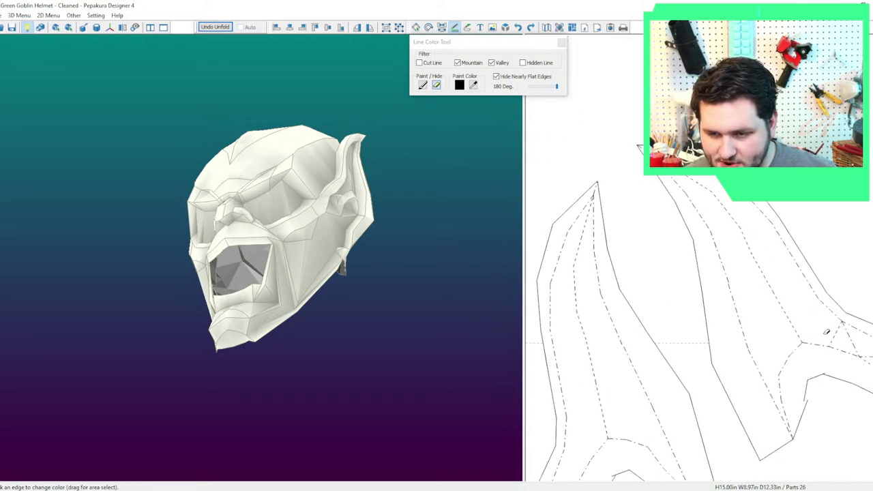
right_click_drag(826, 332, 776, 284)
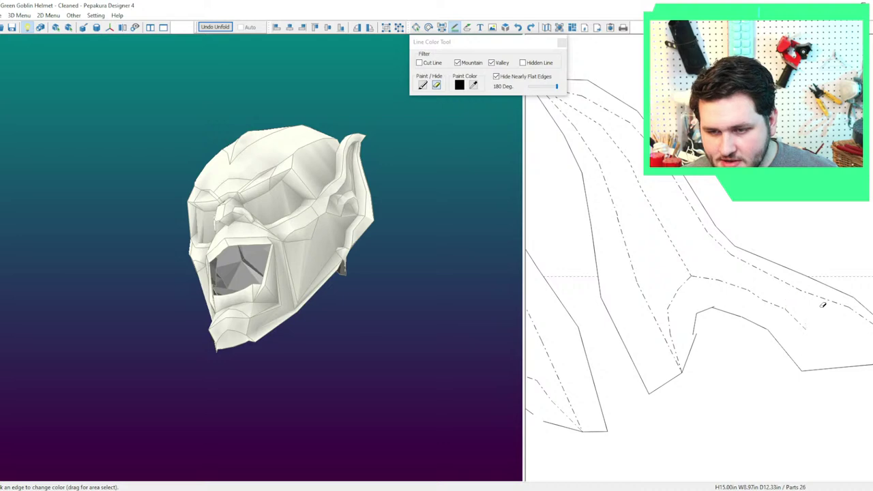
scroll(807, 343, "down", 3)
scroll(720, 325, "down", 3)
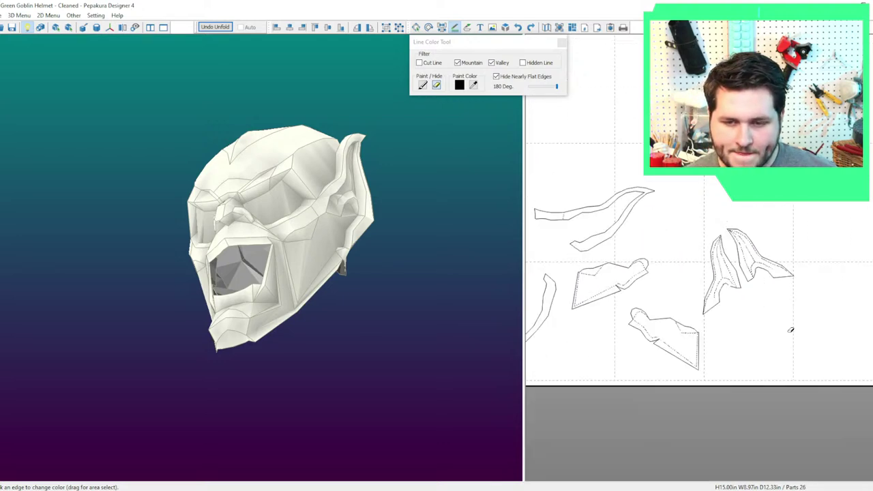
Examine the helmet from behind and in front, and check the whole 2D layout for parts with unneeded folds.
right_click_drag(374, 283, 519, 314)
scroll(680, 259, "down", 4)
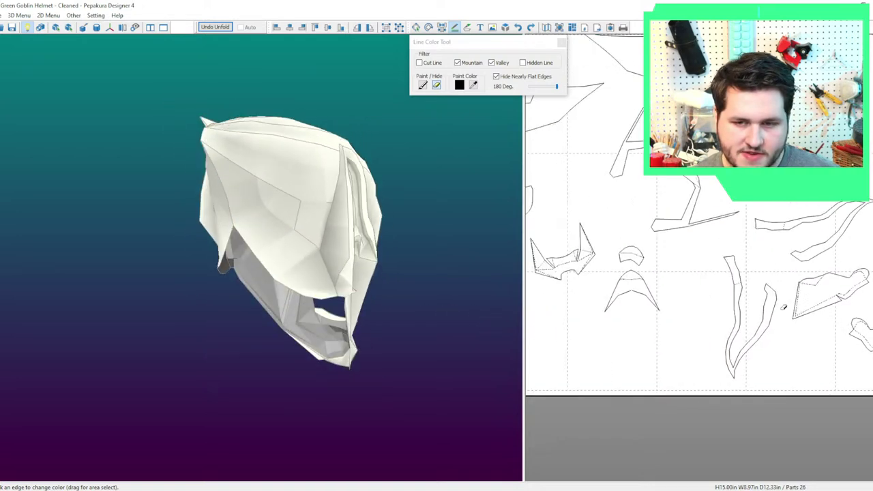
scroll(681, 259, "up", 5)
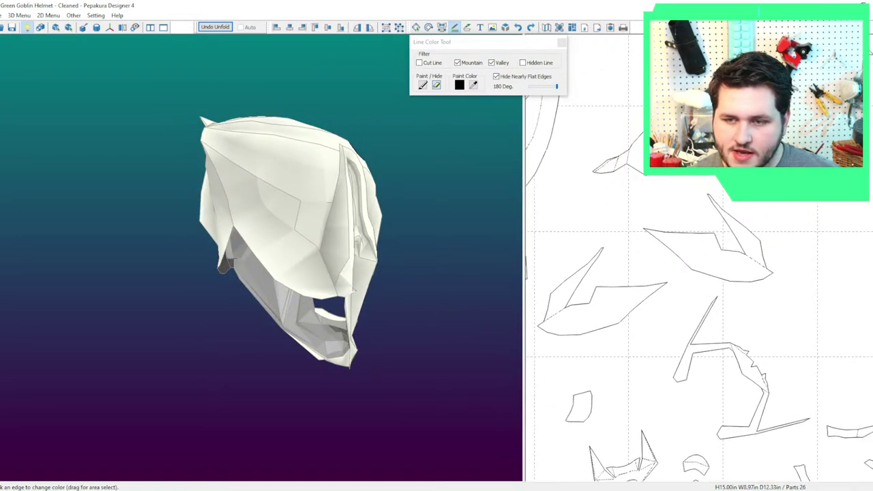
scroll(716, 182, "up", 3)
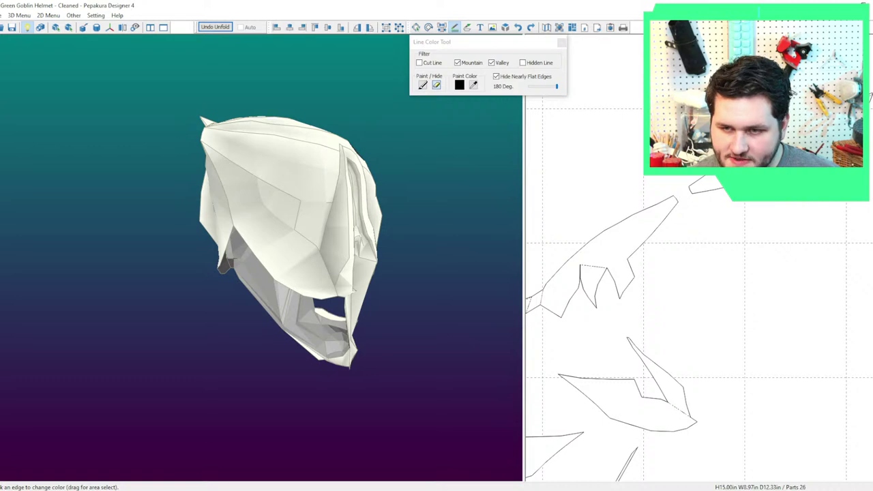
scroll(811, 230, "down", 4)
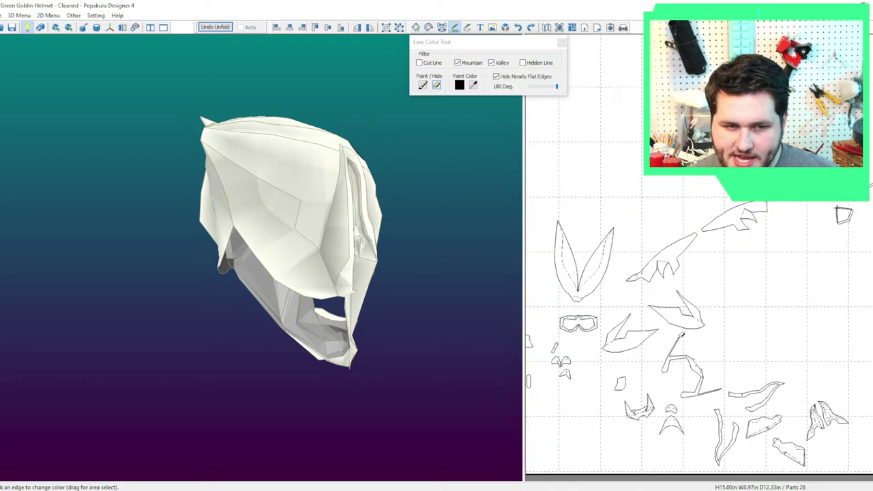
right_click_drag(496, 259, 372, 252)
scroll(691, 322, "down", 4)
right_click_drag(692, 322, 719, 282)
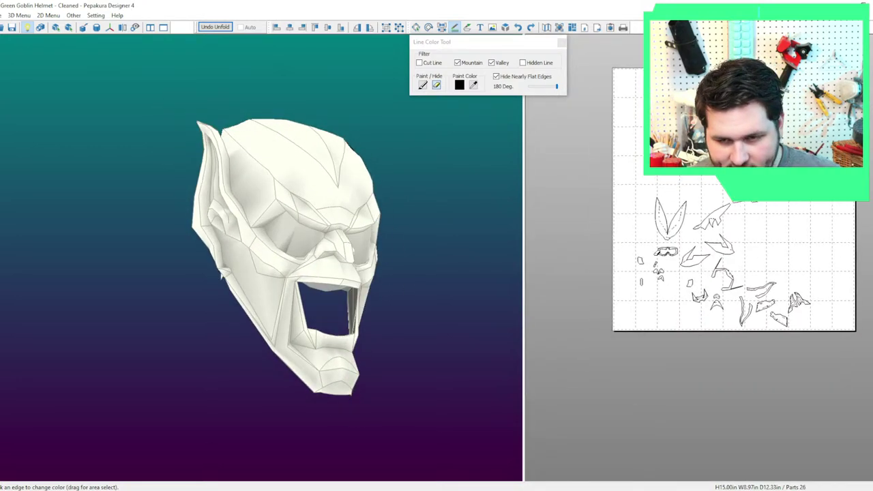
Leave line hiding and select all the unfolded parts on the 2D sheet.
key("Escape")
scroll(708, 258, "up", 3)
right_click_drag(776, 267, 731, 244)
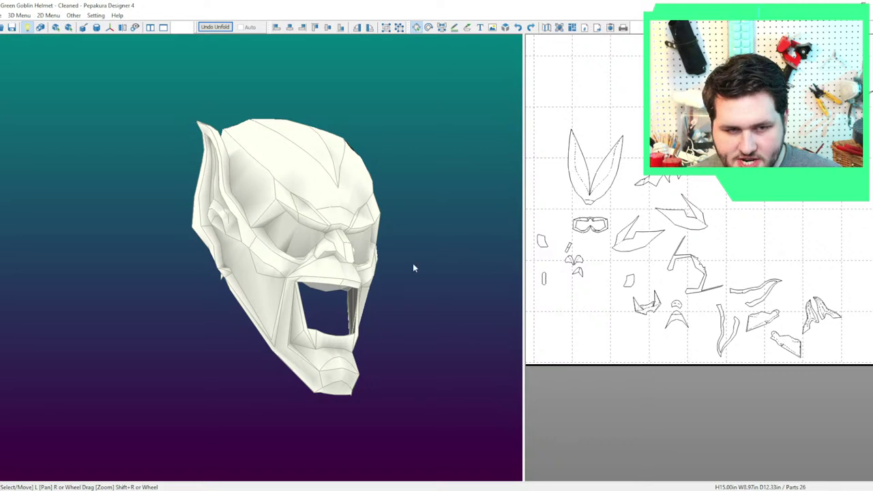
scroll(412, 264, "down", 1)
scroll(711, 256, "up", 4)
scroll(711, 262, "down", 7)
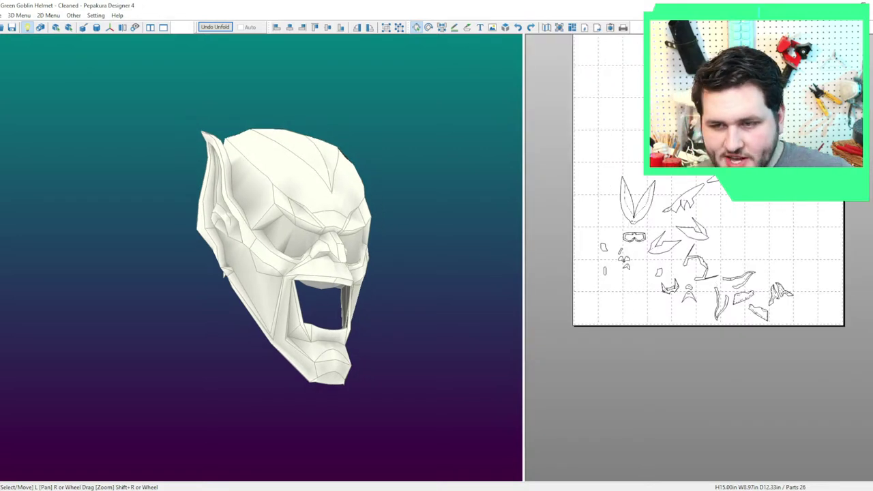
left_click_drag(823, 146, 573, 386)
Deselect the forehead, brow, eye and upper-lip parts on the 3D model, along with one side's nose, cheek and ear parts.
right_click_drag(359, 298, 281, 313)
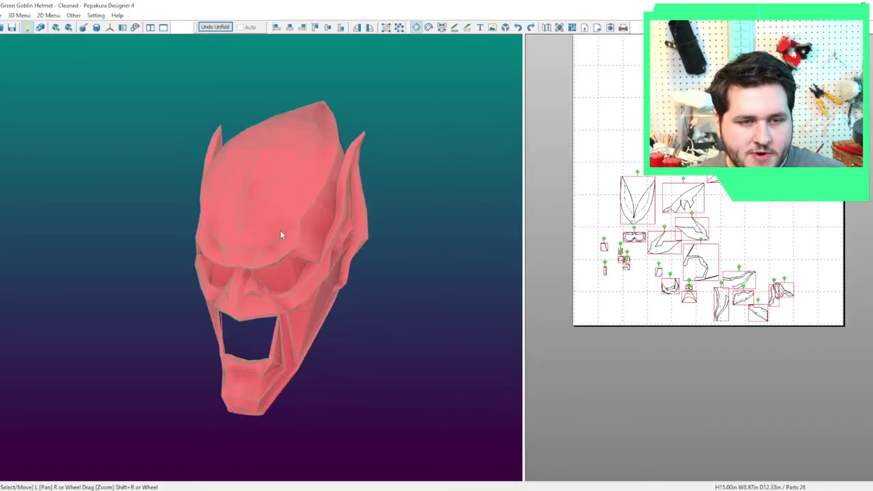
left_click(289, 213, "shift")
left_click(315, 220, "shift")
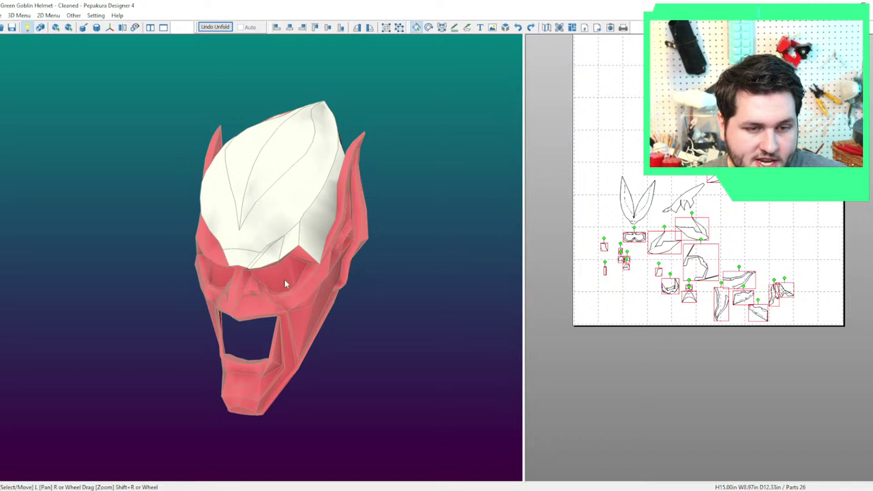
left_click(298, 266)
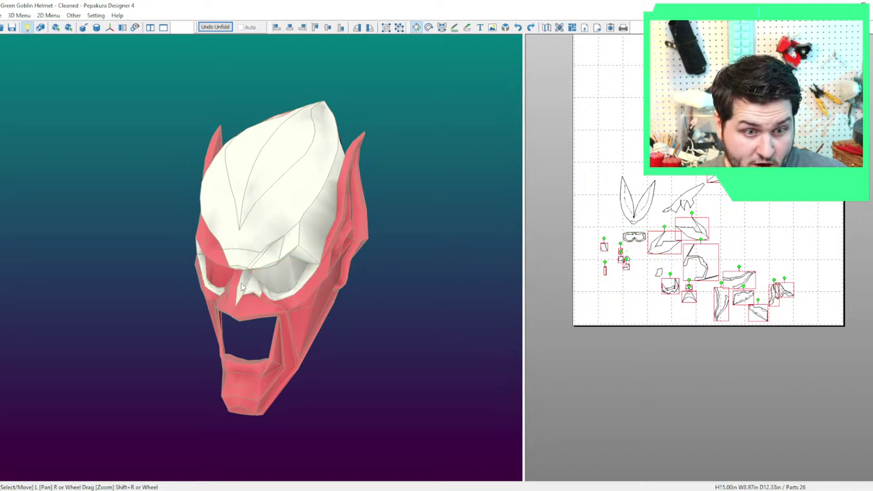
left_click(242, 287)
left_click(260, 308)
left_click(292, 305)
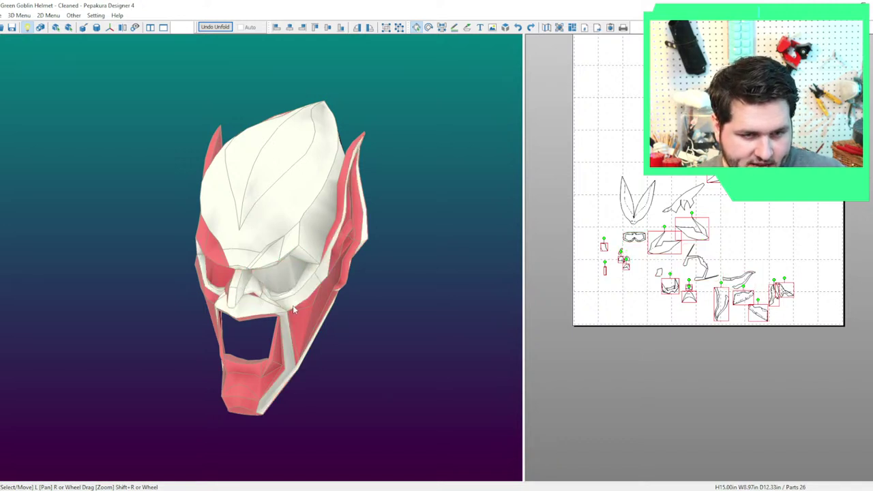
left_click(306, 320)
left_click(348, 199)
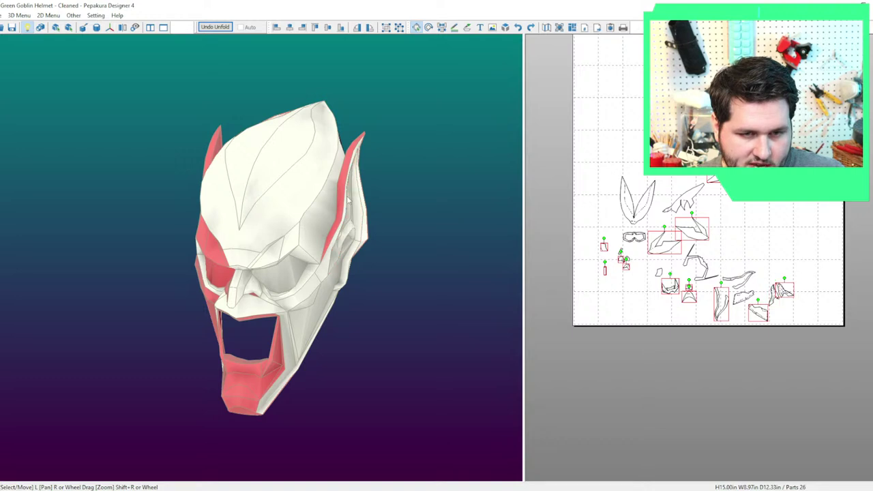
left_click_drag(354, 250, 335, 244)
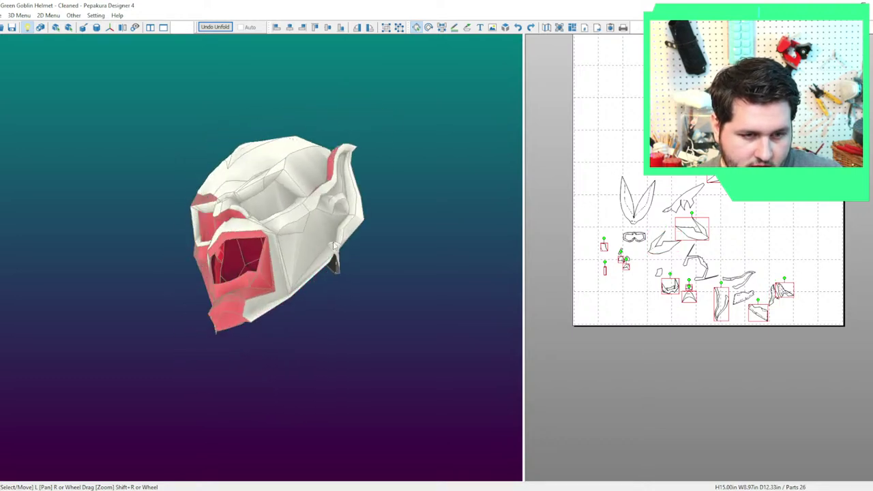
Deselect the inner lower-mouth, chin and one-sided cheek parts, and move the still-selected mirrored parts away from the sheet.
left_click(248, 278)
left_click(223, 313)
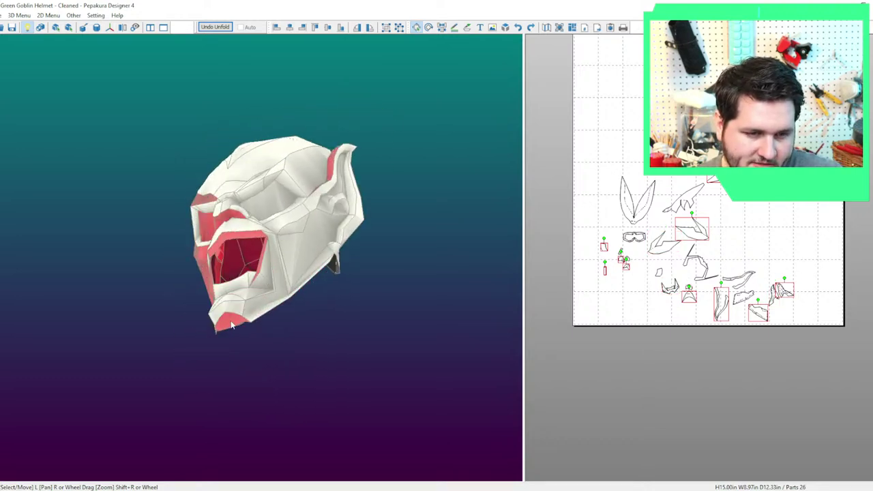
left_click(231, 321)
right_click_drag(231, 321, 293, 241)
left_click(297, 177)
scroll(632, 315, "down", 7)
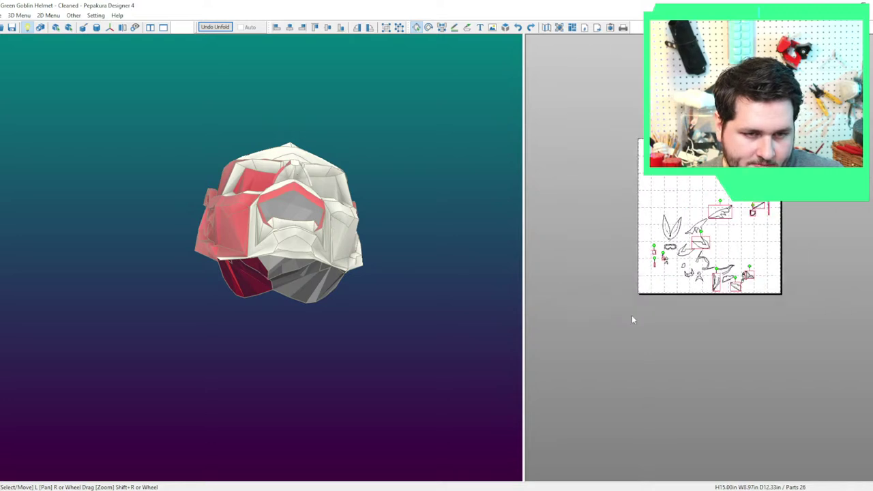
left_click_drag(725, 268, 600, 132)
Clear the selection, move the inner lower-mouth part to an open area of the sheet and rotate it upright.
scroll(689, 328, "up", 8)
scroll(707, 343, "up", 3)
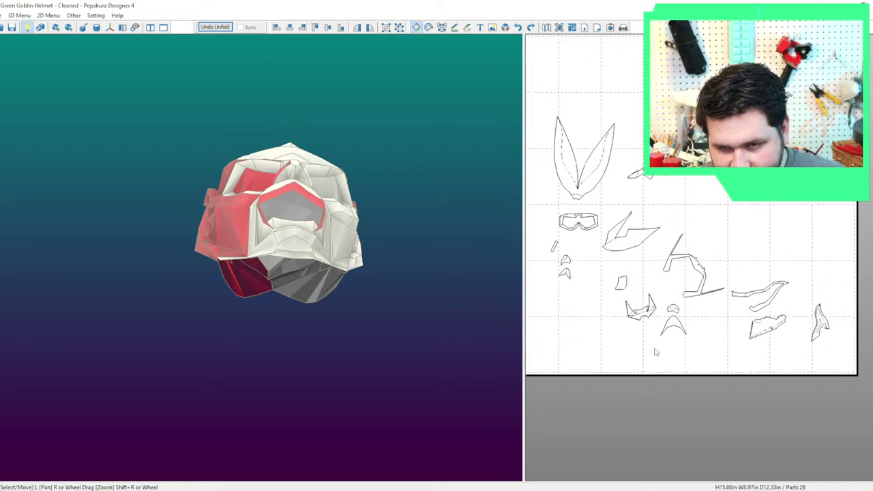
middle_click_drag(656, 351, 700, 323)
left_click(755, 387)
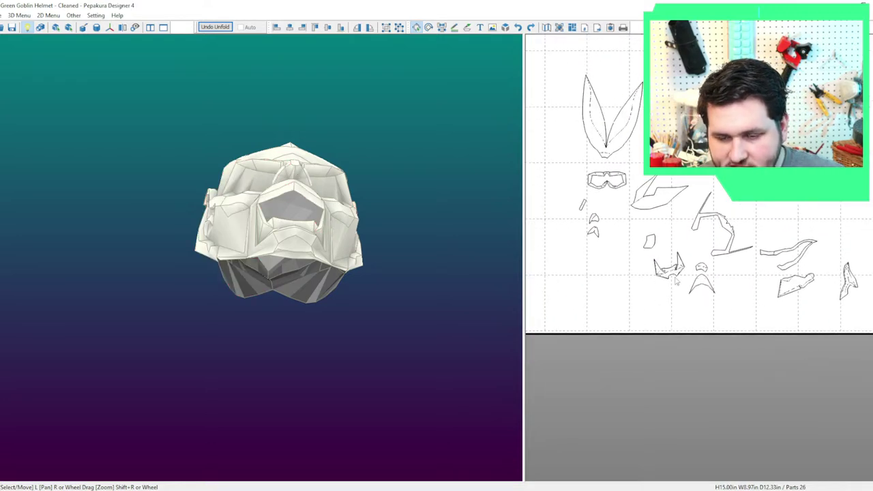
left_click_drag(676, 278, 629, 261)
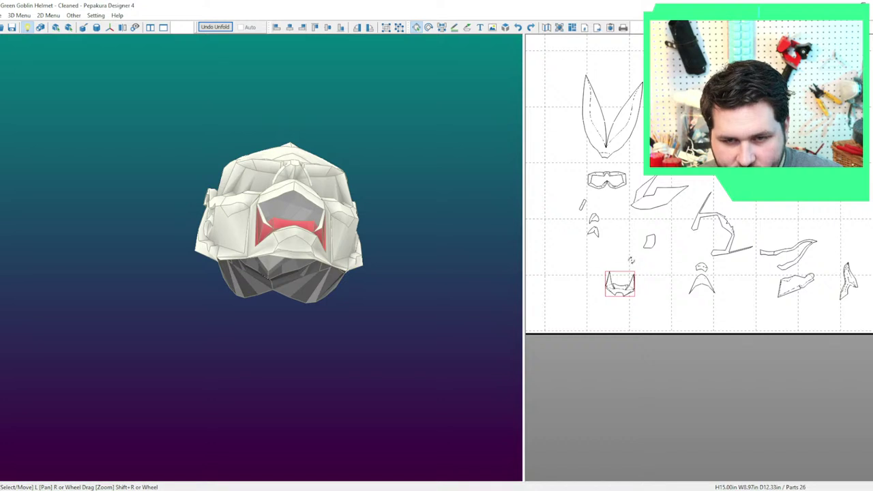
right_click_drag(664, 271, 723, 267)
left_click_drag(438, 242, 436, 262)
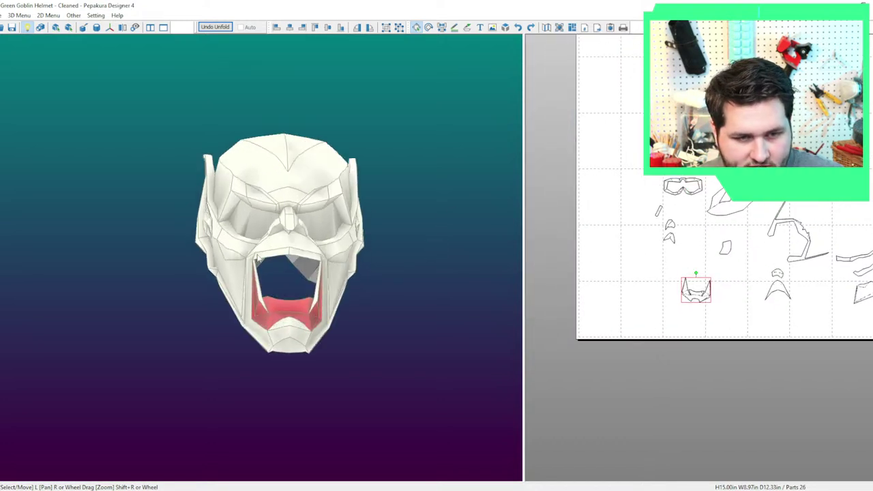
Move the mouth surround over the inner lower-mouth part and rotate it upright with its opening facing down.
left_click(291, 250)
left_click_drag(714, 301, 705, 302)
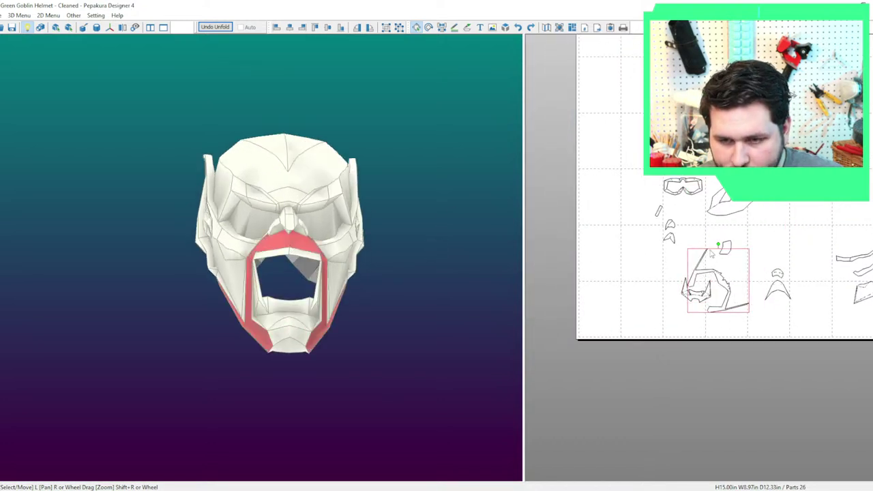
left_click_drag(716, 243, 673, 252)
left_click_drag(788, 306, 770, 306)
Align the inner lower-mouth part inside the mouth surround and place the chin part directly beneath it.
scroll(713, 302, "up", 2)
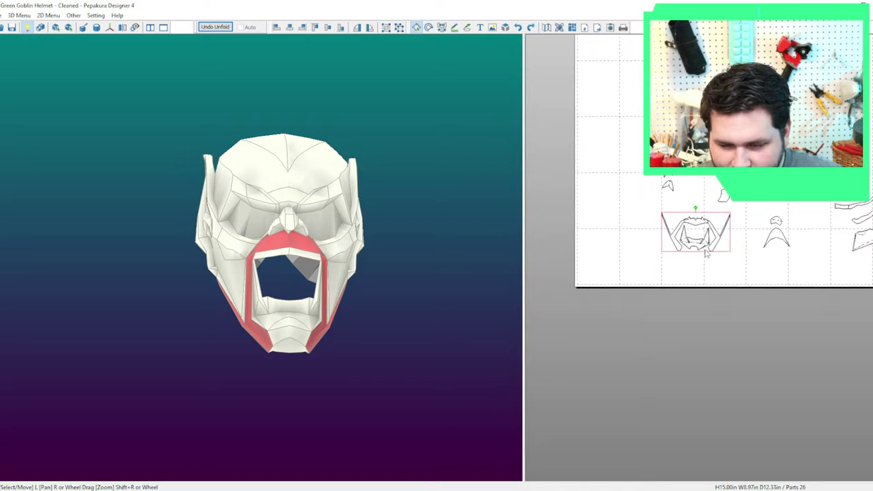
left_click(692, 233)
left_click_drag(675, 185, 674, 186)
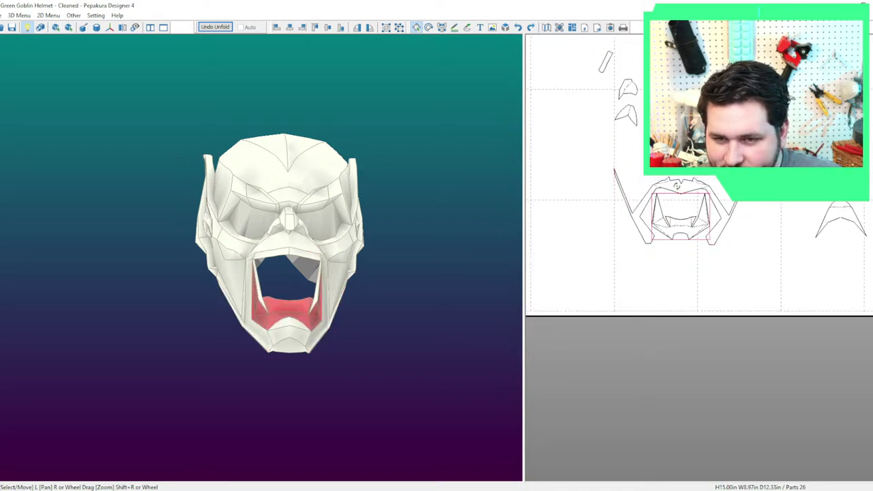
left_click_drag(678, 279, 678, 280)
left_click_drag(707, 326, 634, 213)
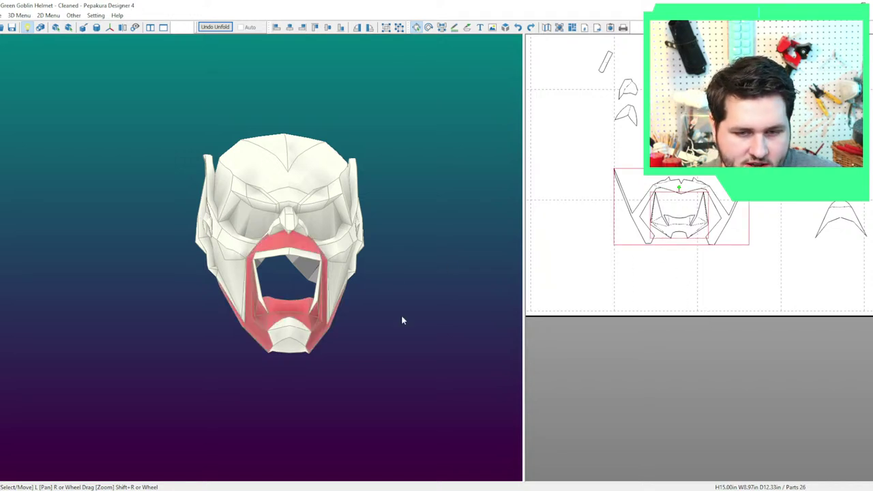
left_click(679, 247)
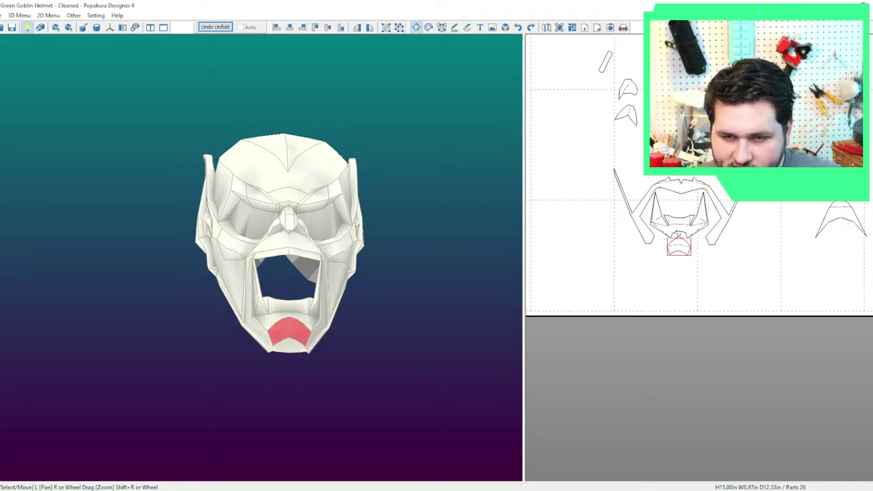
Place the under-chin part directly beneath the chin part and bring the side cheek part, angled upward, beside the mouth assembly.
left_click_drag(838, 207, 678, 265)
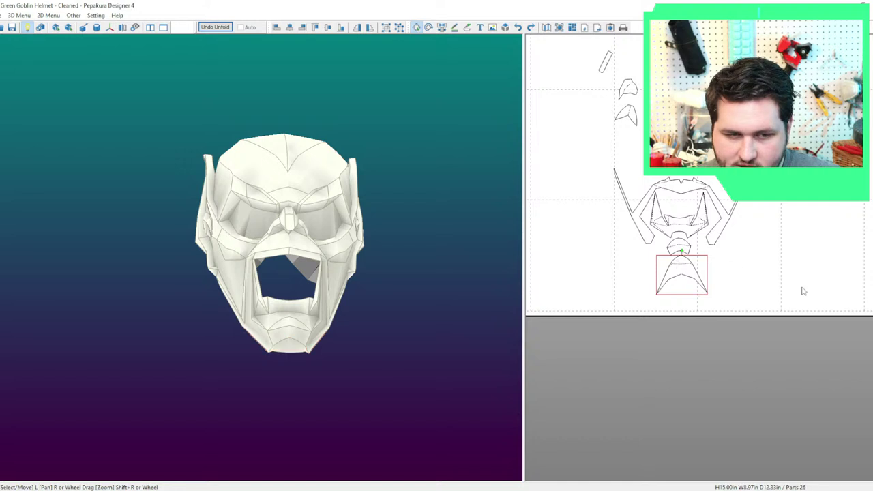
left_click_drag(801, 288, 601, 180)
right_click_drag(386, 254, 344, 259)
left_click(332, 289)
scroll(618, 300, "down", 3)
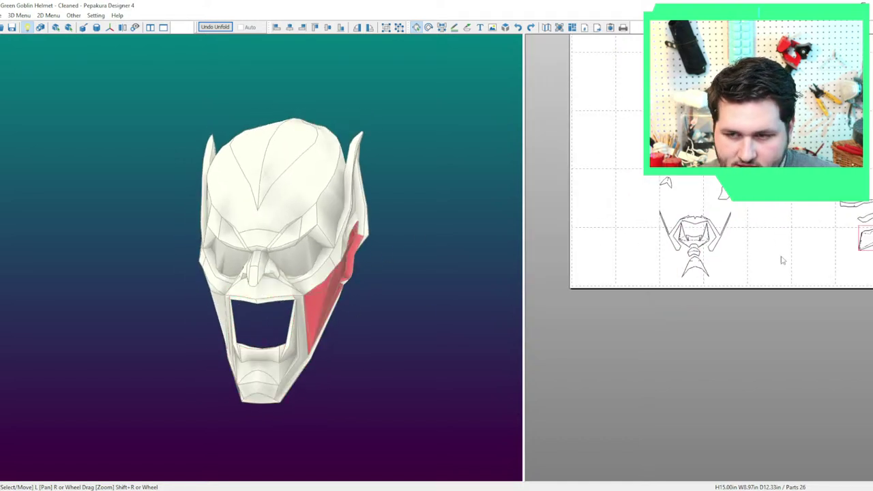
left_click_drag(797, 272, 688, 245)
left_click_drag(633, 200, 737, 251)
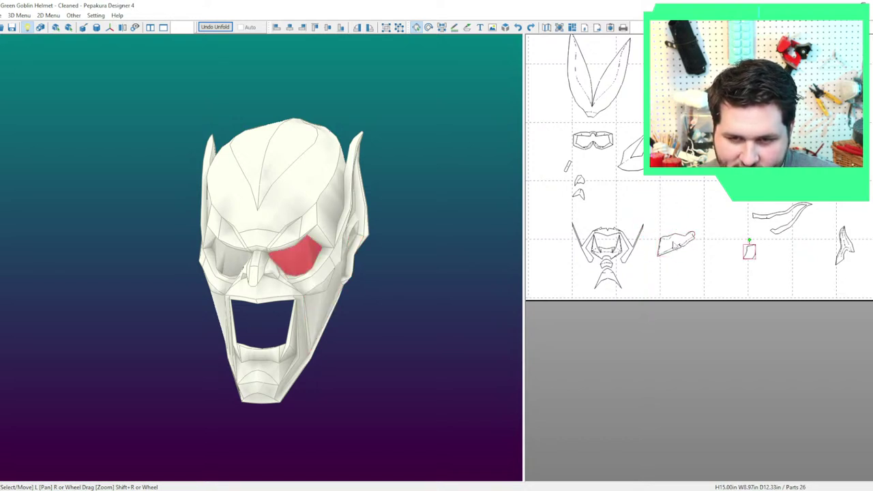
left_click_drag(675, 244, 643, 204)
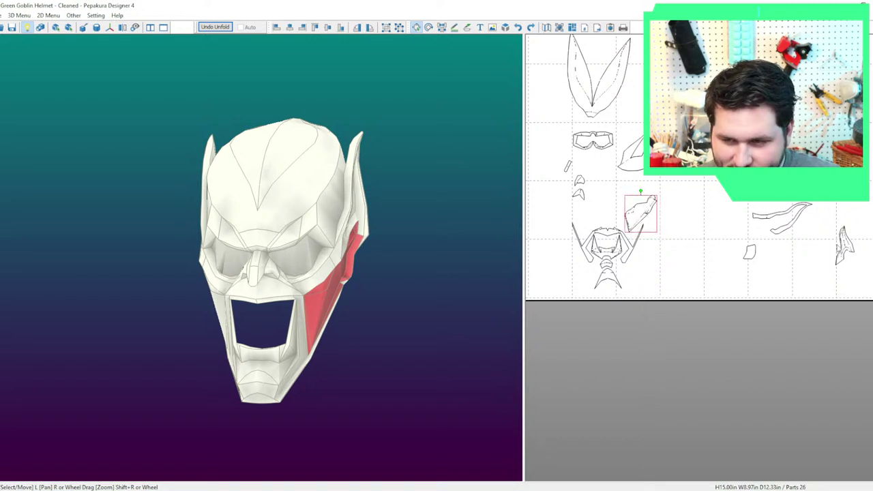
Gather the inner ear, cheekbone strip, ear rim and brow parts around the side cheek part, leaving room beside the mouth assembly.
left_click_drag(845, 244, 654, 184)
left_click_drag(767, 218, 691, 210)
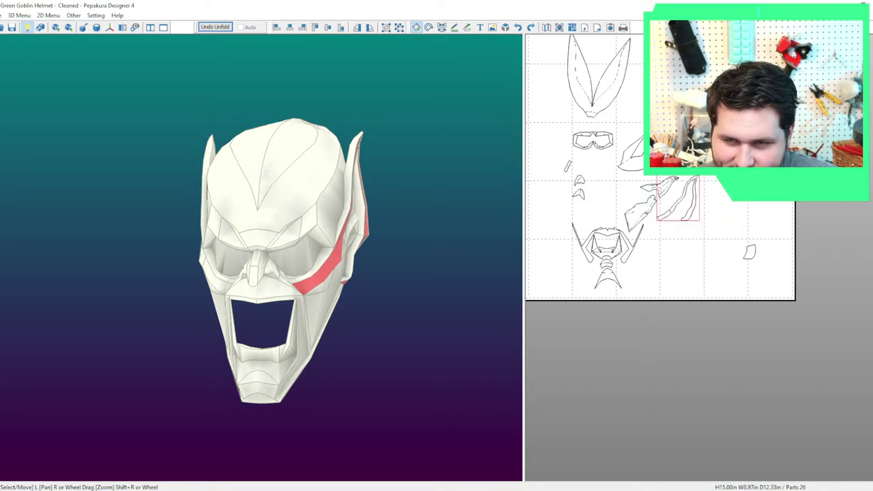
left_click(750, 167)
left_click_drag(740, 165, 664, 173)
left_click_drag(721, 223, 682, 207)
left_click_drag(670, 164, 635, 155)
left_click(650, 156)
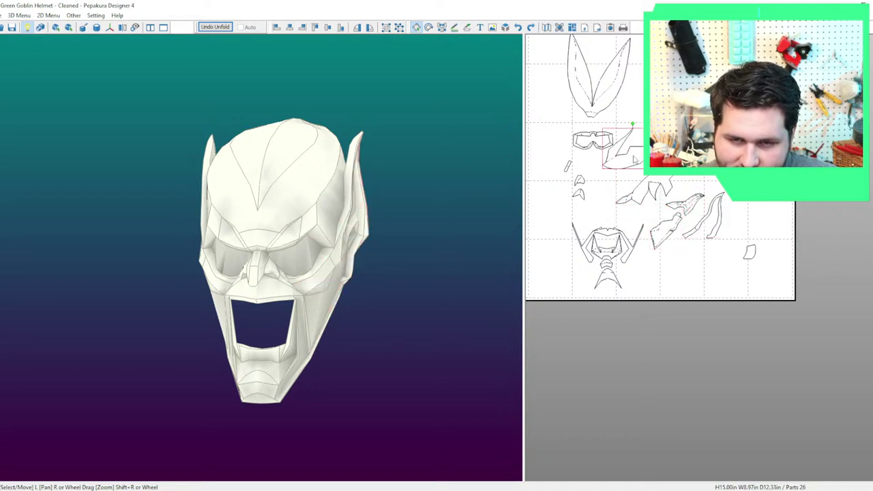
Move the back-of-ear part to the outer end of the row, rotate it upright, and place the eye part just above the mouth assembly.
right_click_drag(457, 190, 331, 193)
left_click_drag(637, 155, 745, 255)
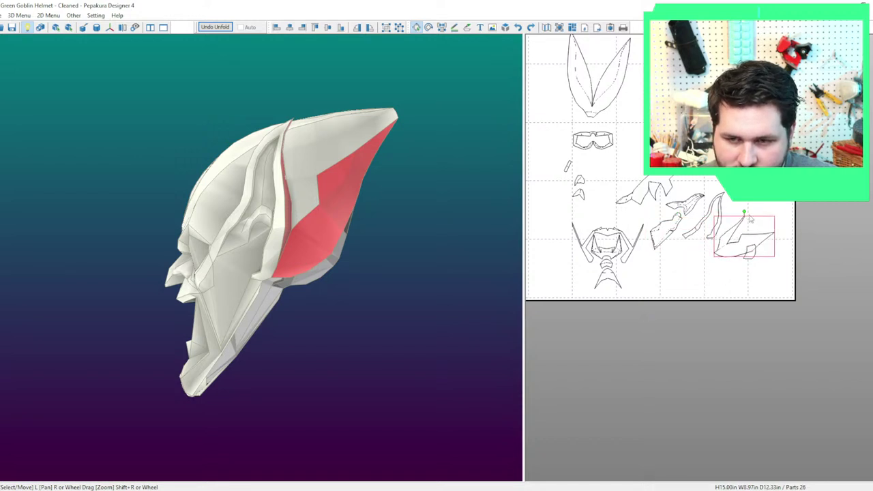
left_click_drag(744, 209, 725, 201)
left_click_drag(741, 246, 676, 219)
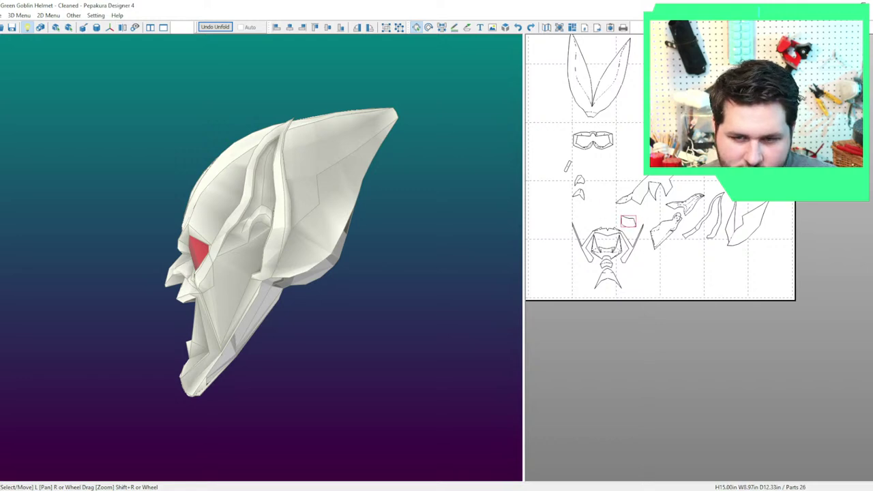
Set the nostril part aside and stack the nose part, narrow nose strip and eye surround above the mouth assembly.
right_click_drag(360, 239, 408, 224)
scroll(628, 213, "up", 5)
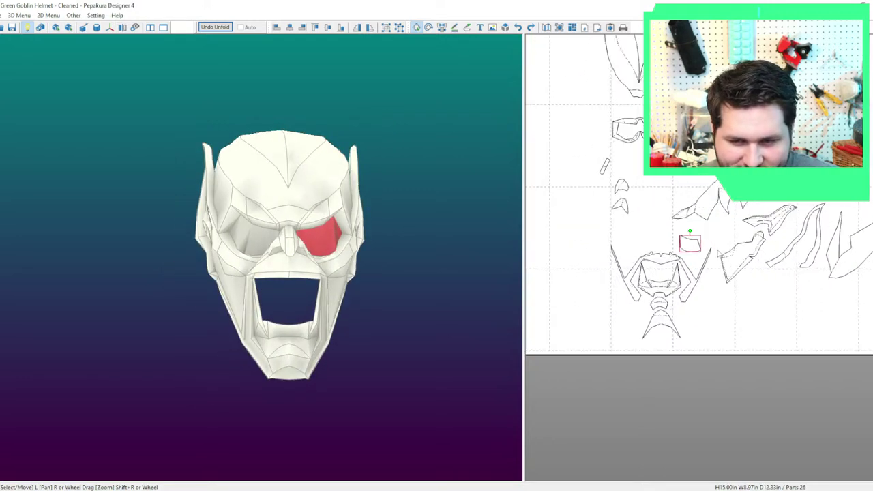
middle_click_drag(650, 203, 707, 276)
left_click(784, 276)
scroll(703, 253, "down", 2)
left_click_drag(616, 230, 557, 297)
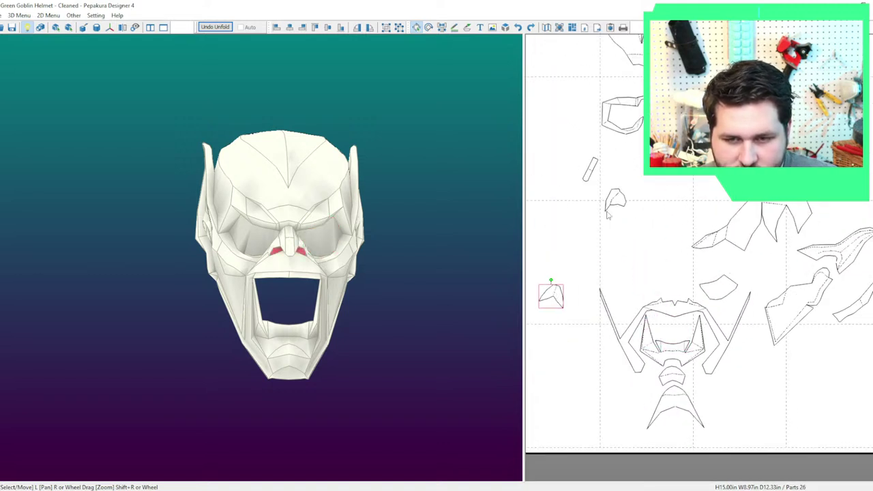
left_click_drag(621, 200, 682, 278)
left_click_drag(594, 175, 668, 280)
left_click_drag(637, 122, 673, 257)
left_click_drag(682, 225, 690, 223)
Shift the brow part clear of the eye surround and place the eye part beside the surround's outer edge.
left_click(749, 227)
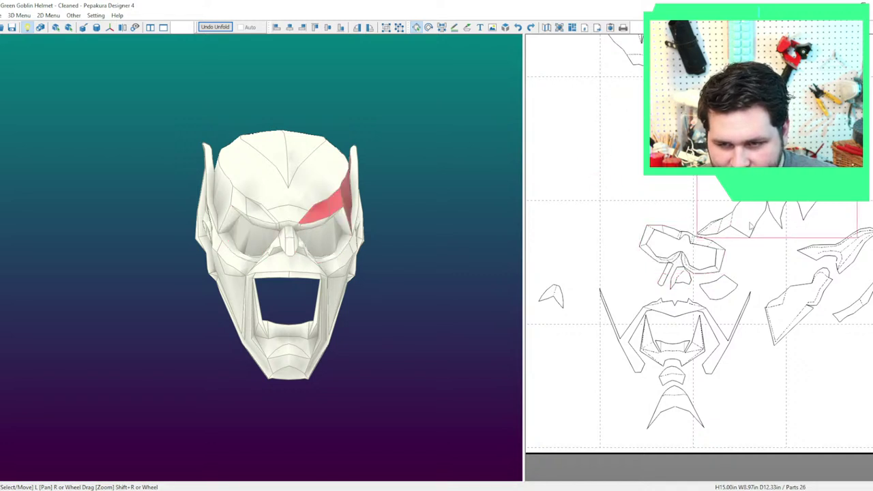
left_click_drag(747, 248, 720, 252)
left_click_drag(716, 294, 747, 270)
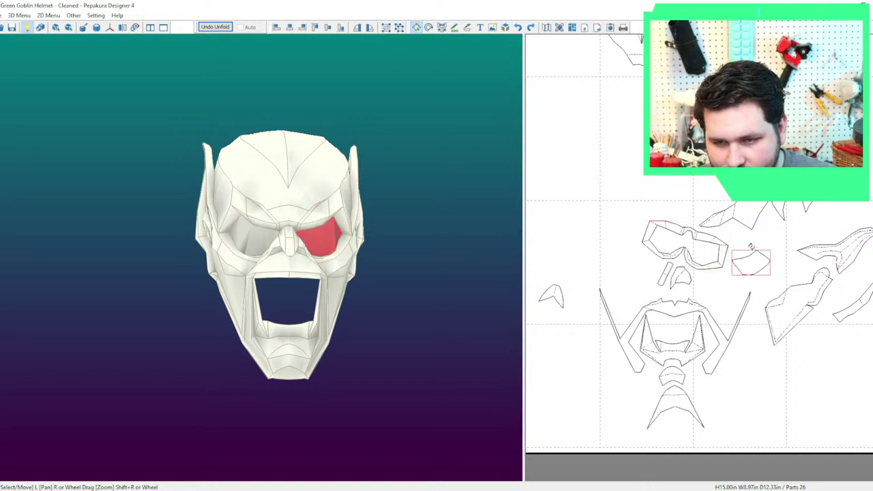
Lower the large forehead part to sit directly above the eye surround.
scroll(749, 272, "down", 2)
left_click_drag(675, 76, 705, 165)
left_click(815, 351)
scroll(817, 358, "down", 1)
middle_click_drag(816, 361, 757, 350)
scroll(758, 350, "up", 1)
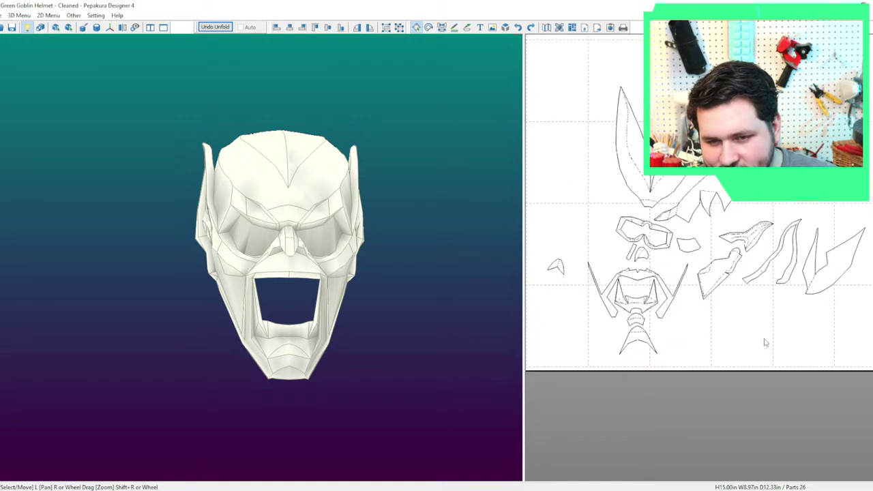
Place the nostril part beneath the nose and shift the whole mouth and chin assembly down to make room for it.
left_click(638, 258)
left_click_drag(638, 262, 639, 264)
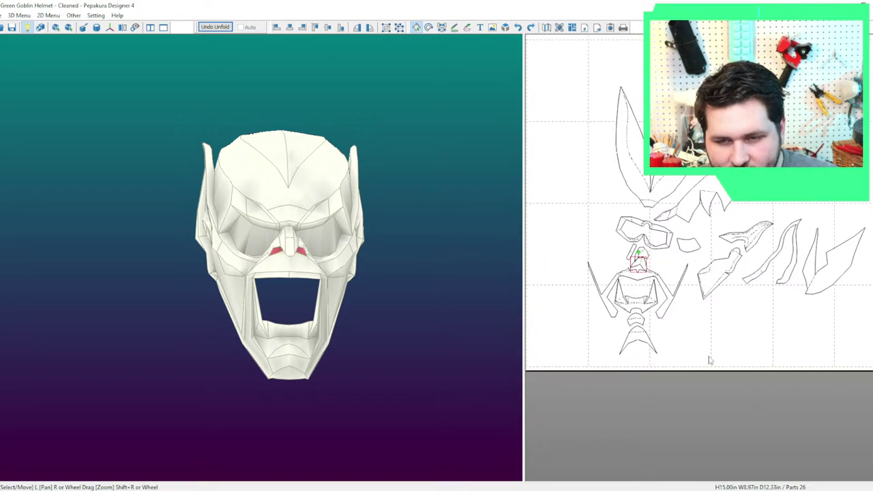
left_click_drag(704, 360, 604, 309)
left_click_drag(633, 262, 640, 298)
left_click(742, 366)
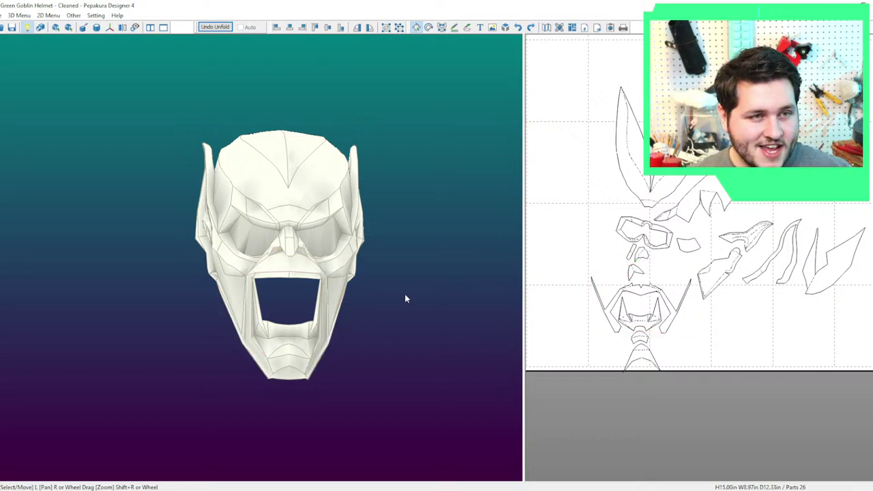
Assign the green texture image from the Green Goblin folder to the Default_OBJ material.
left_click_drag(405, 298, 354, 286)
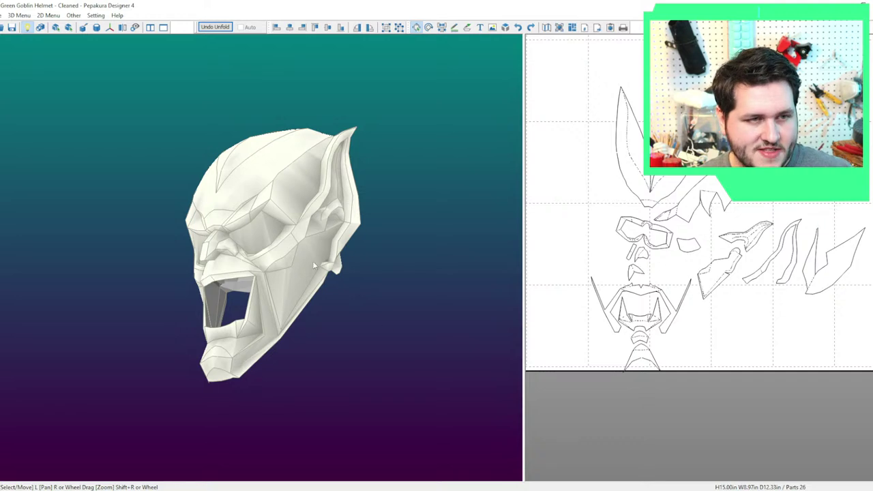
left_click(96, 15)
left_click(120, 25)
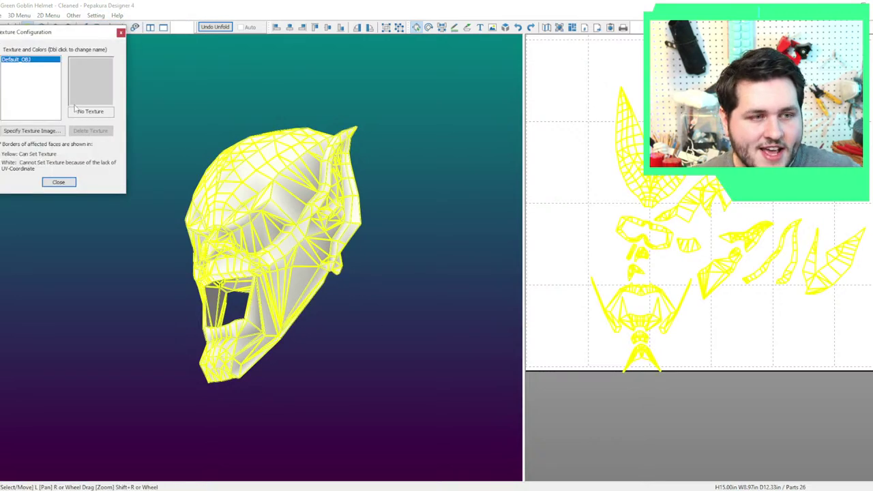
left_click(44, 130)
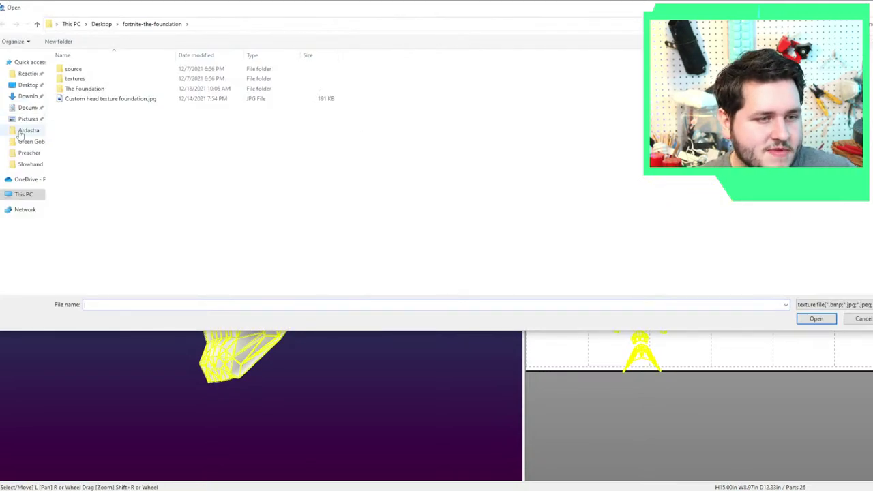
left_click(29, 141)
double_click(78, 75)
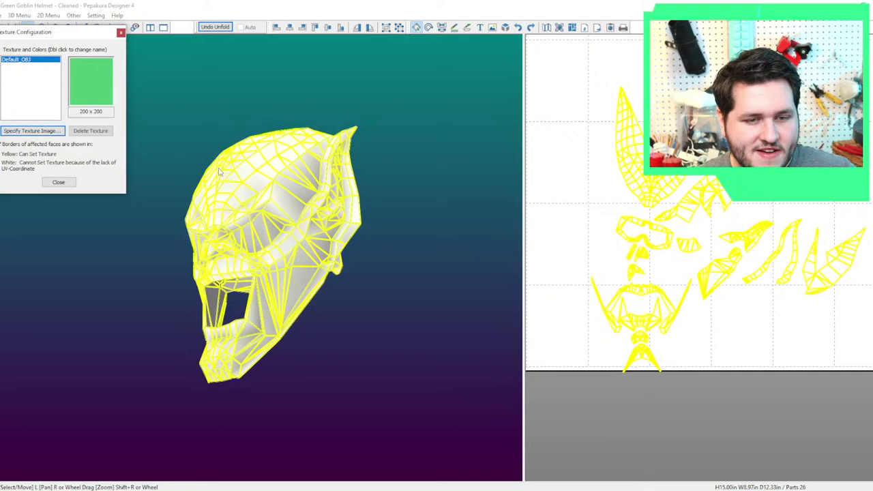
Close the texture configuration and turn on texture display for the helmet and its 2D parts.
left_click(59, 182)
left_click(41, 28)
left_click_drag(170, 147, 392, 283)
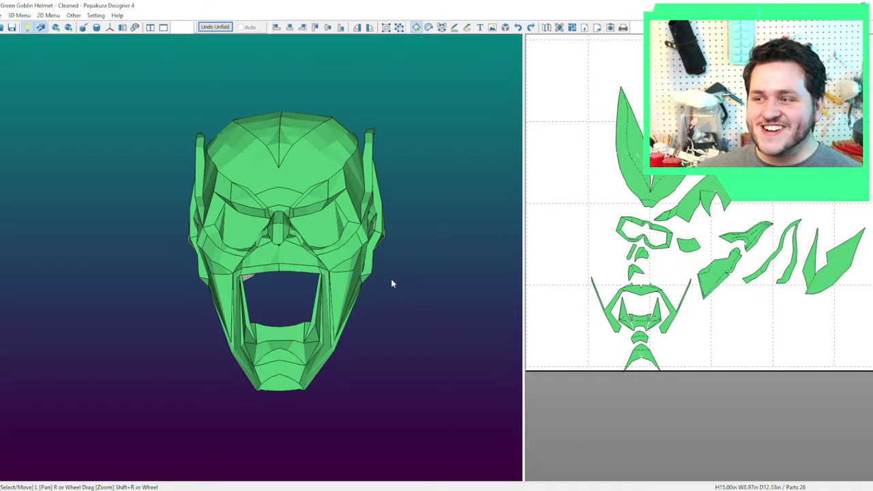